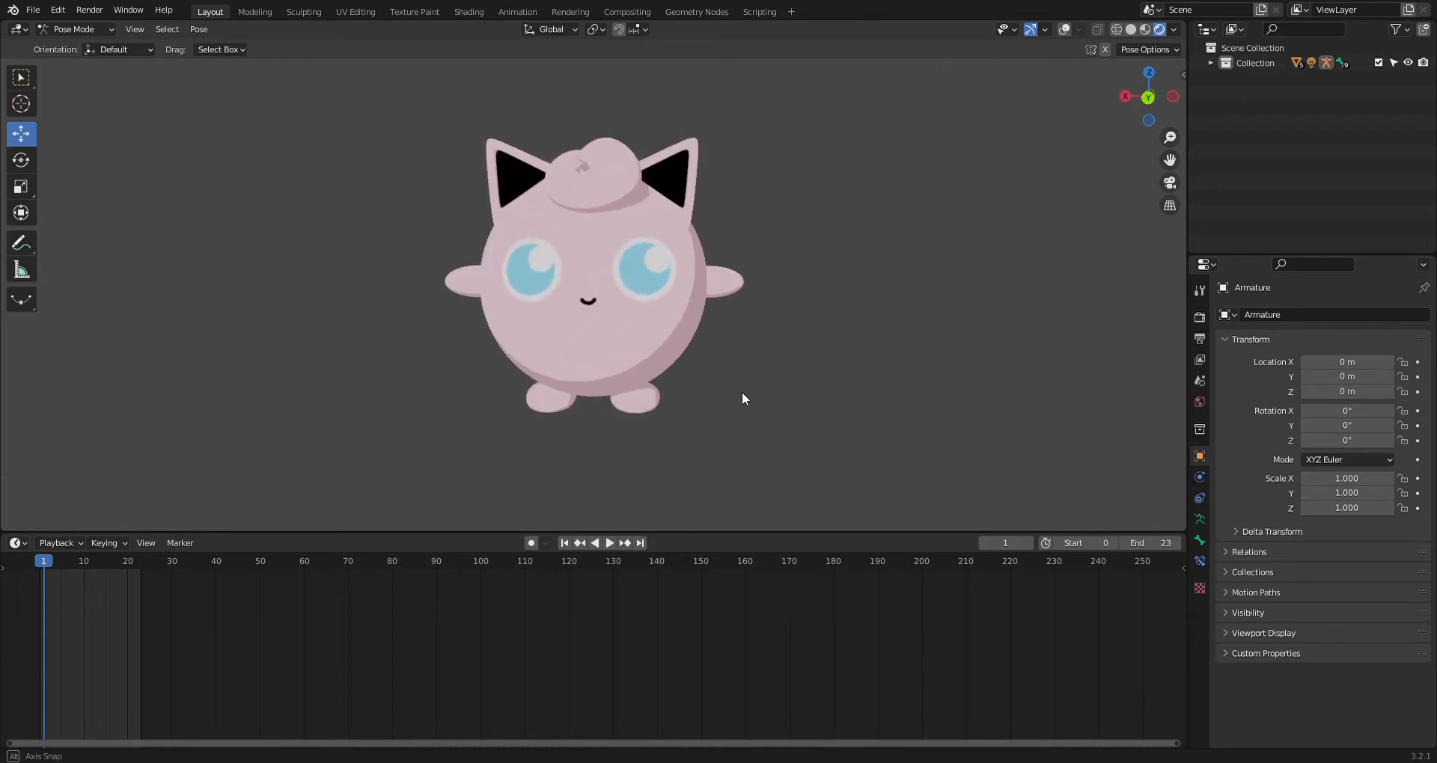
Show the viewport overlays to reveal the rig, and rotate the armsupport.l bone about 10° in the current view
left_click(1065, 29)
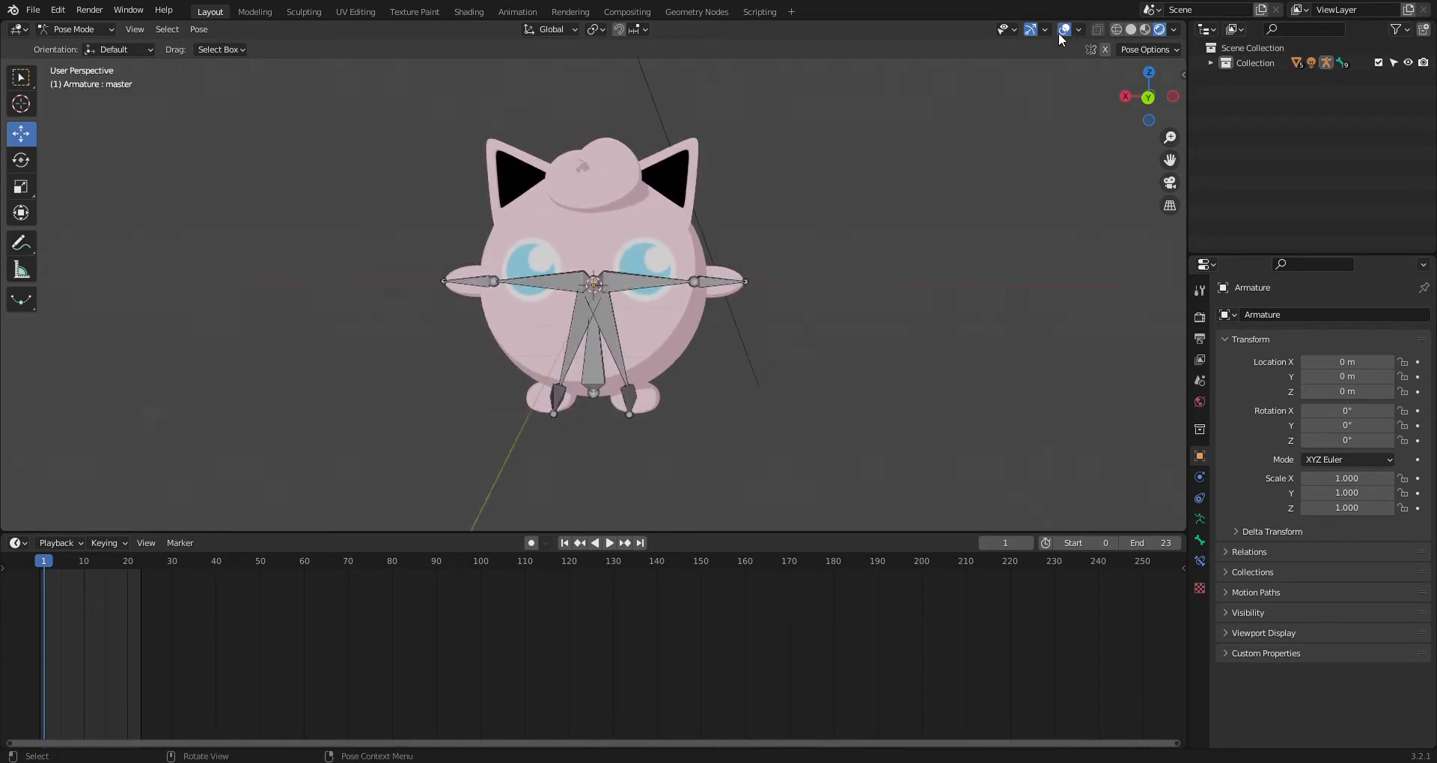
left_click(656, 291)
key("r")
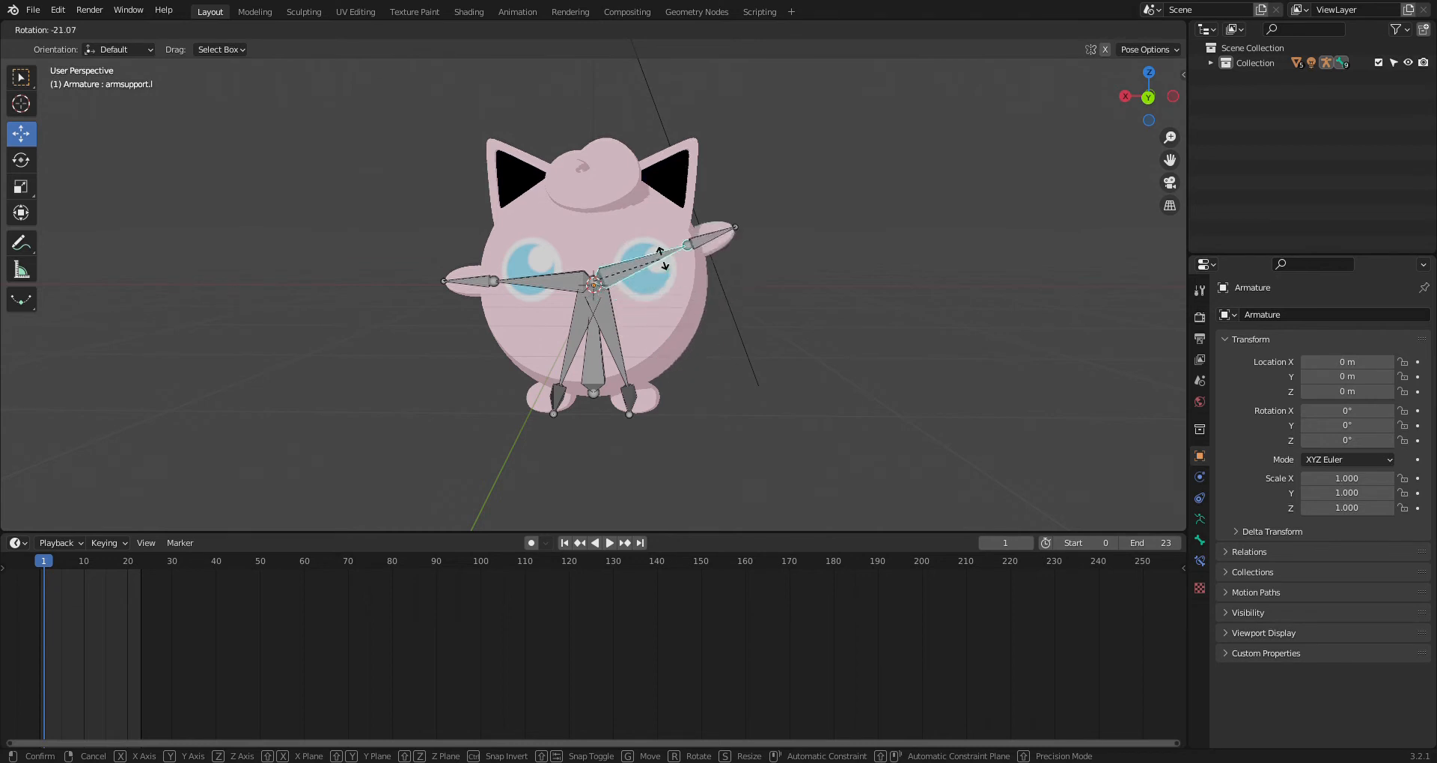
left_click(672, 304)
Viewed from the top, swing the armsupport.l bone and the opposite arm bone around the body to test the rig
middle_click_drag(671, 299, 785, 423)
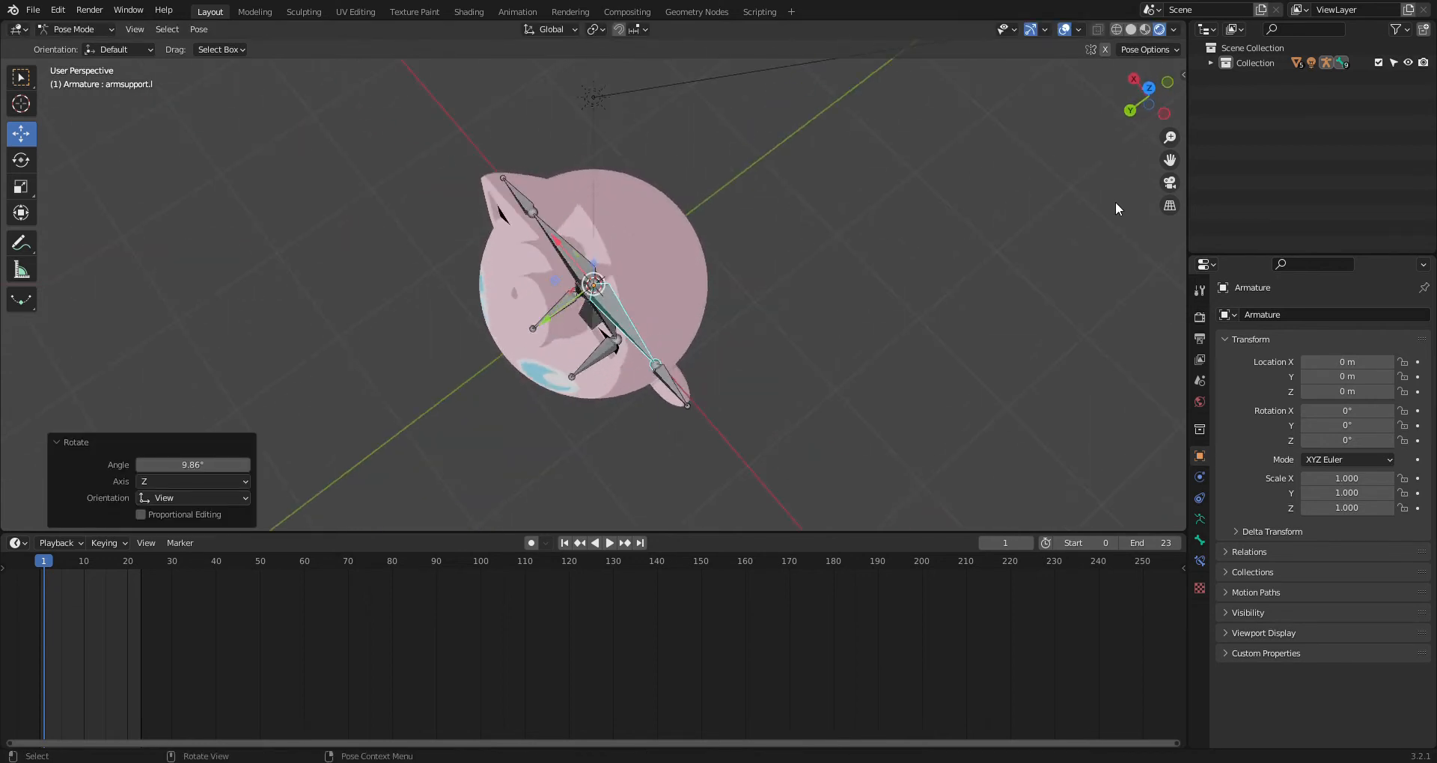
left_click(1150, 90)
key("r")
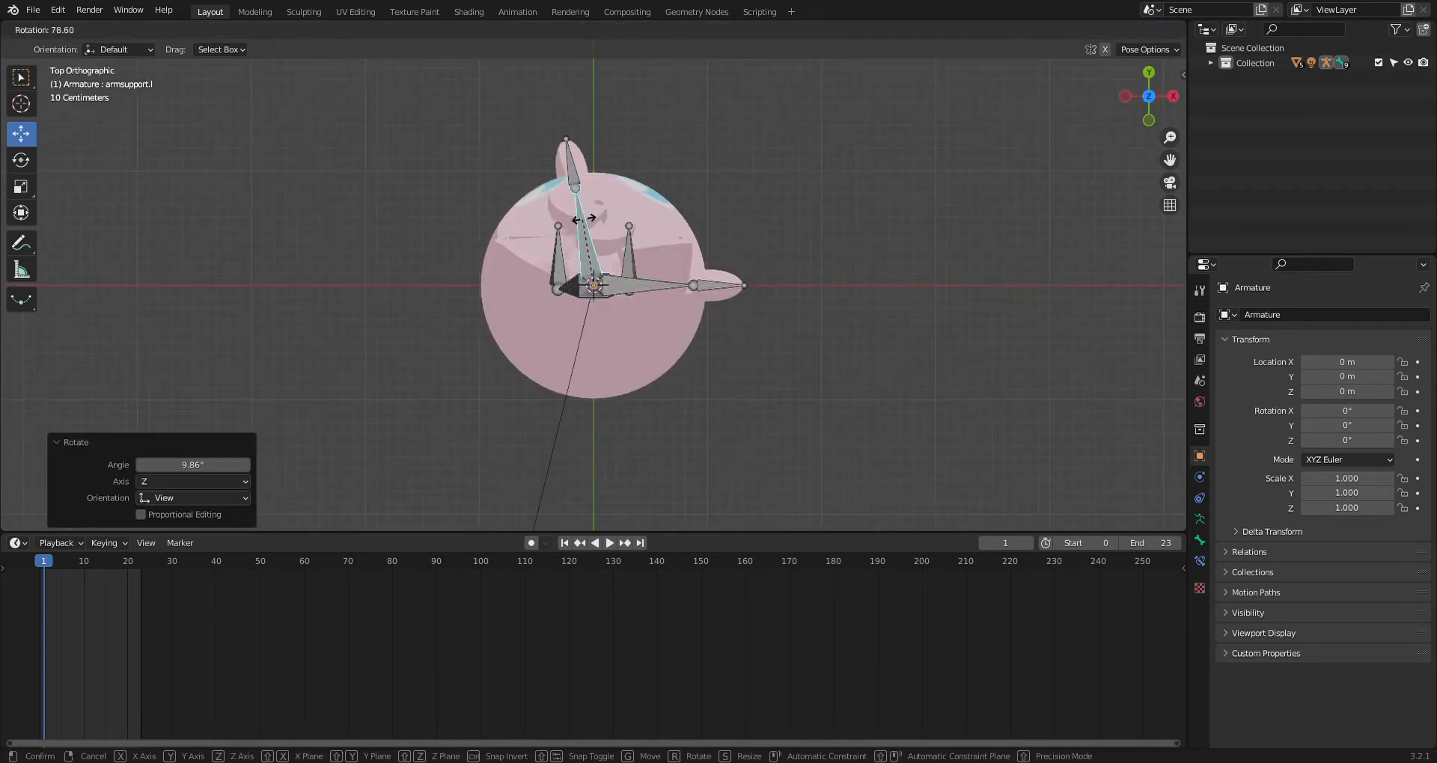
left_click(553, 246)
left_click(663, 284)
key("r")
left_click(645, 229)
Rotate the legsupport.l bone about -37°, and tilt the whole character by rotating the master bone about -348°
middle_click_drag(645, 229, 845, 165)
left_click(613, 344)
key("r")
left_click(655, 316)
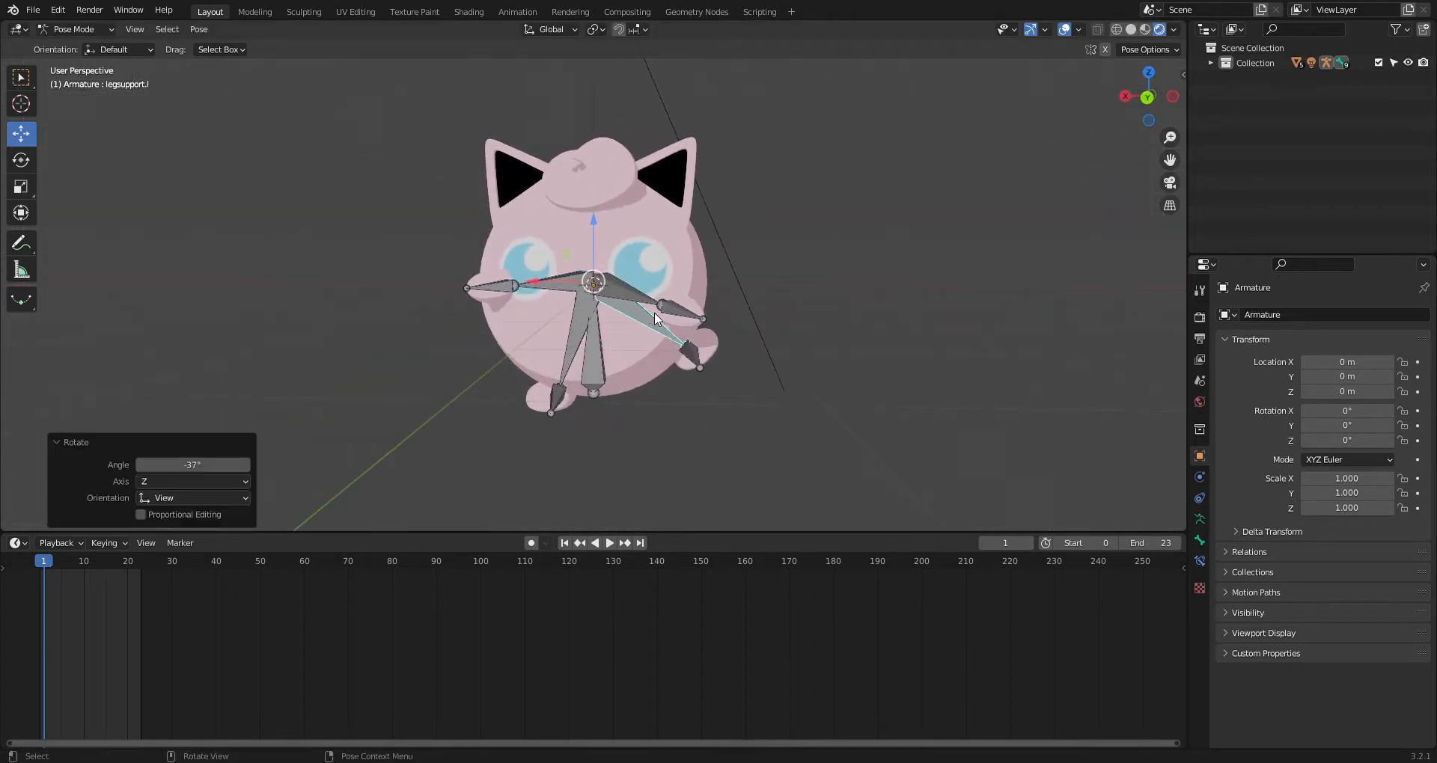
left_click(598, 327)
key("r")
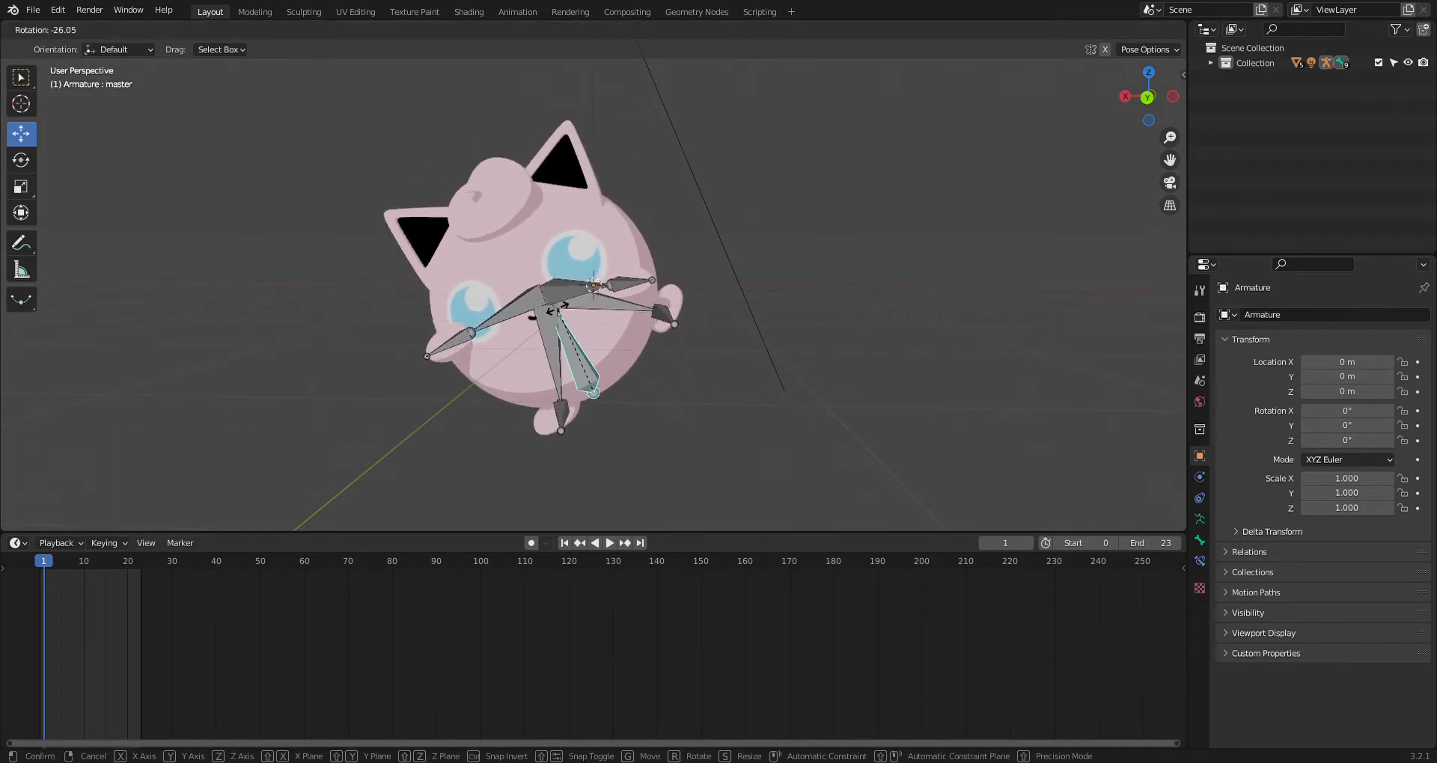
left_click(617, 300)
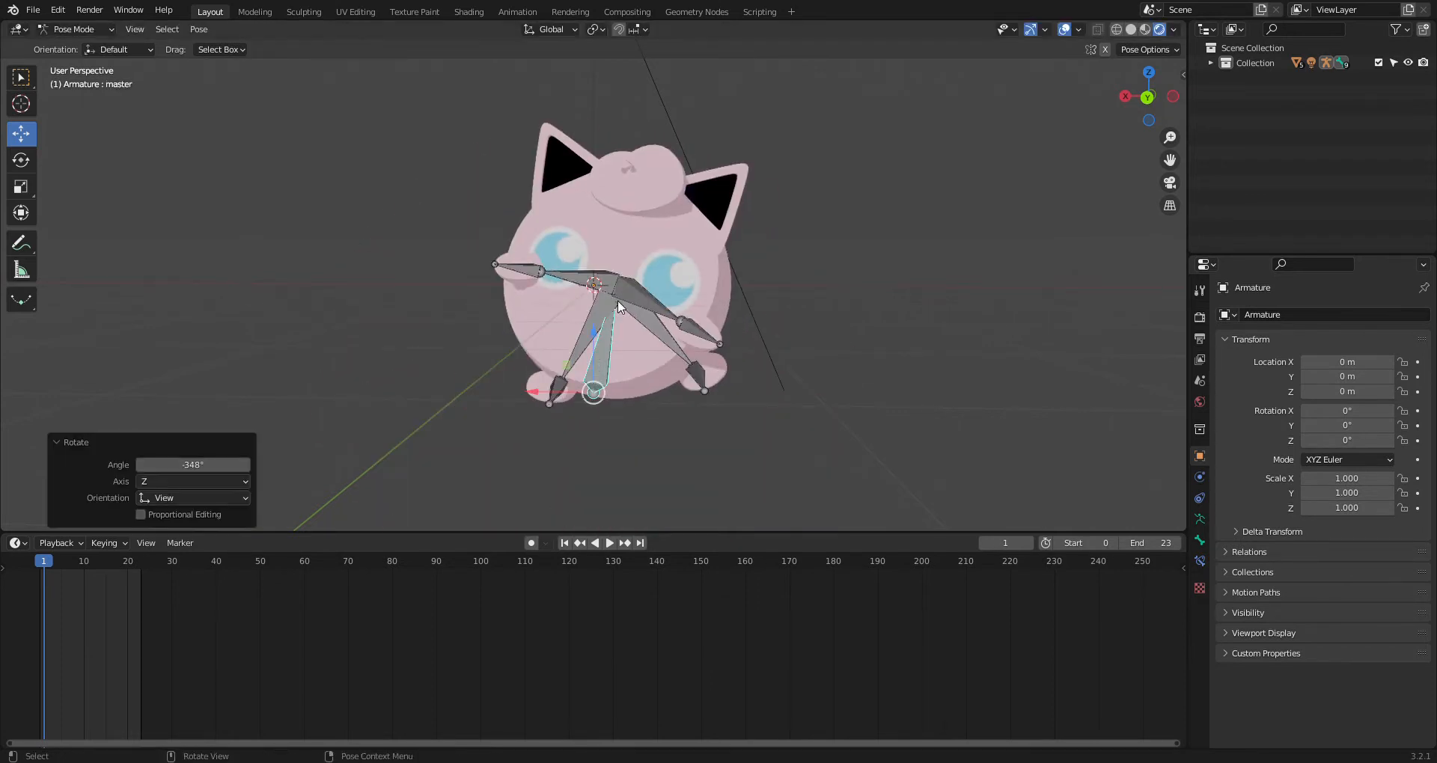
Clear the rotation of all bones in the armature and deselect them
key("a")
key("alt+r")
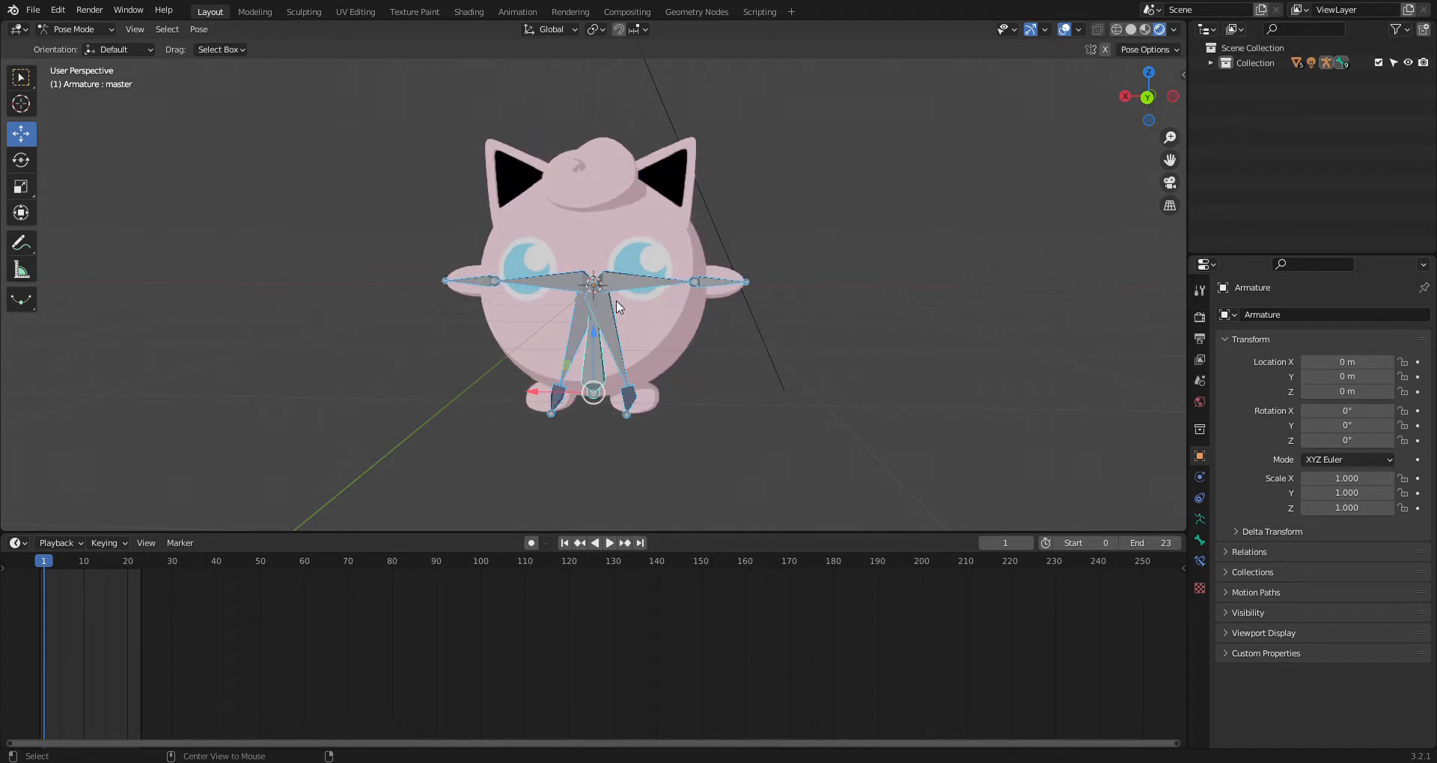
left_click(1118, 205)
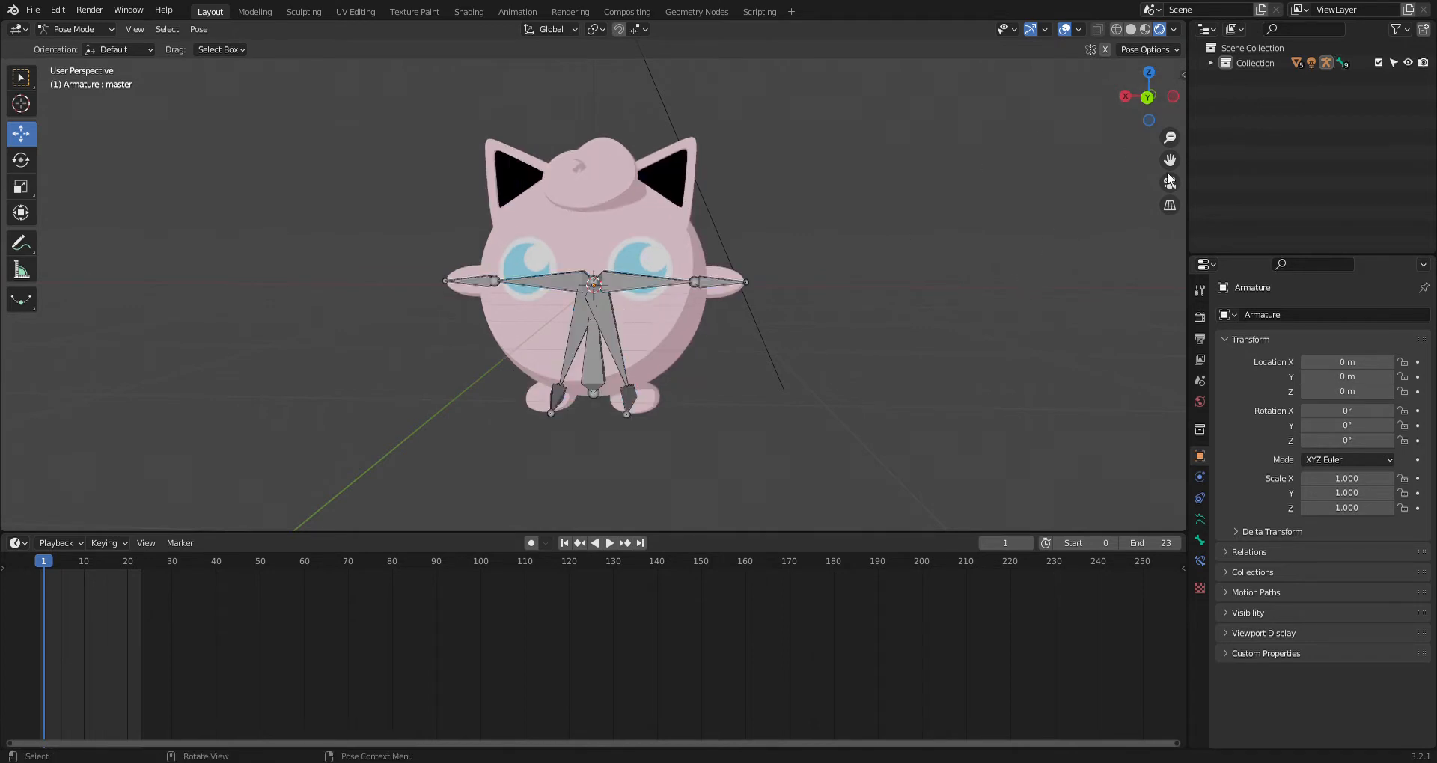
Move the Sun out of Collection into the Scene Collection, and exclude Collection from the view layer
left_click(1378, 63)
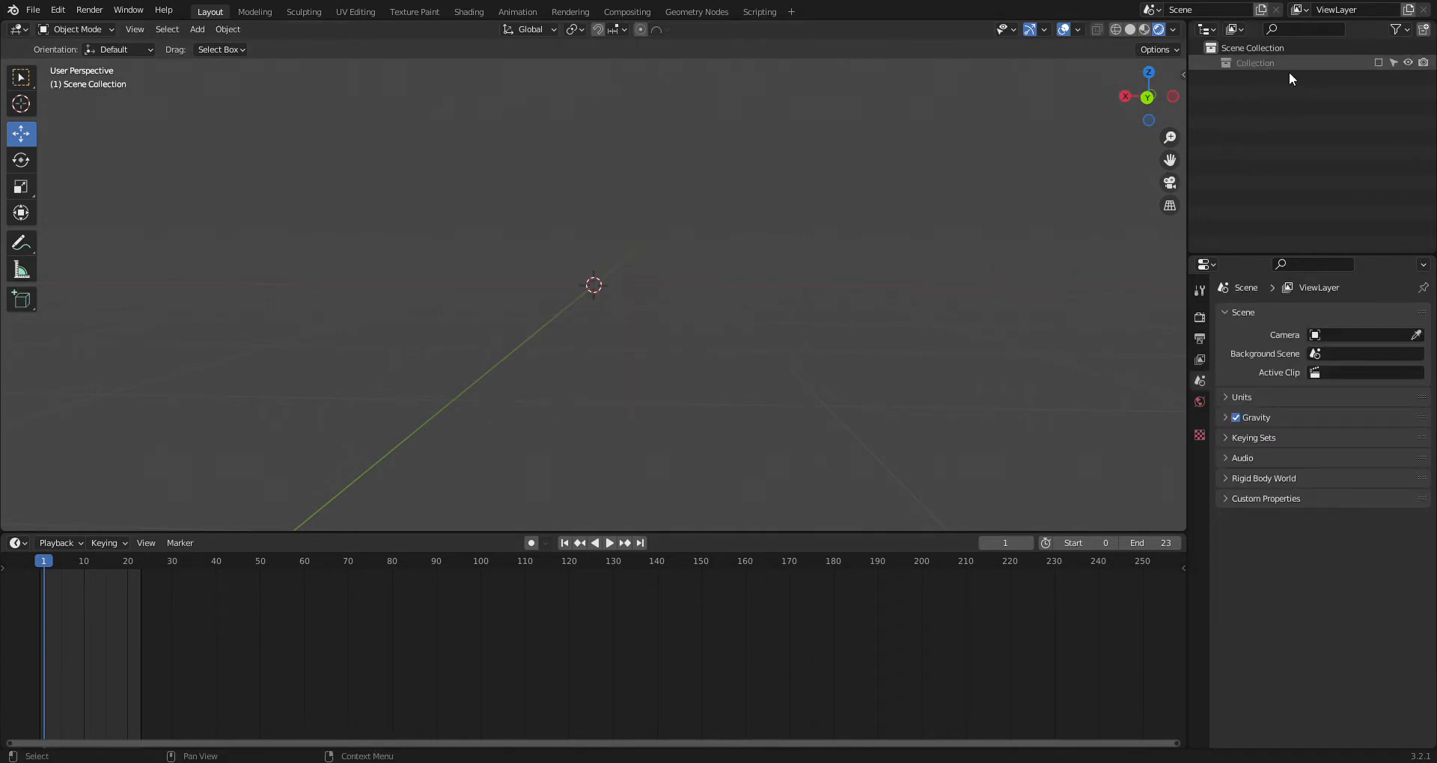
left_click(1379, 63)
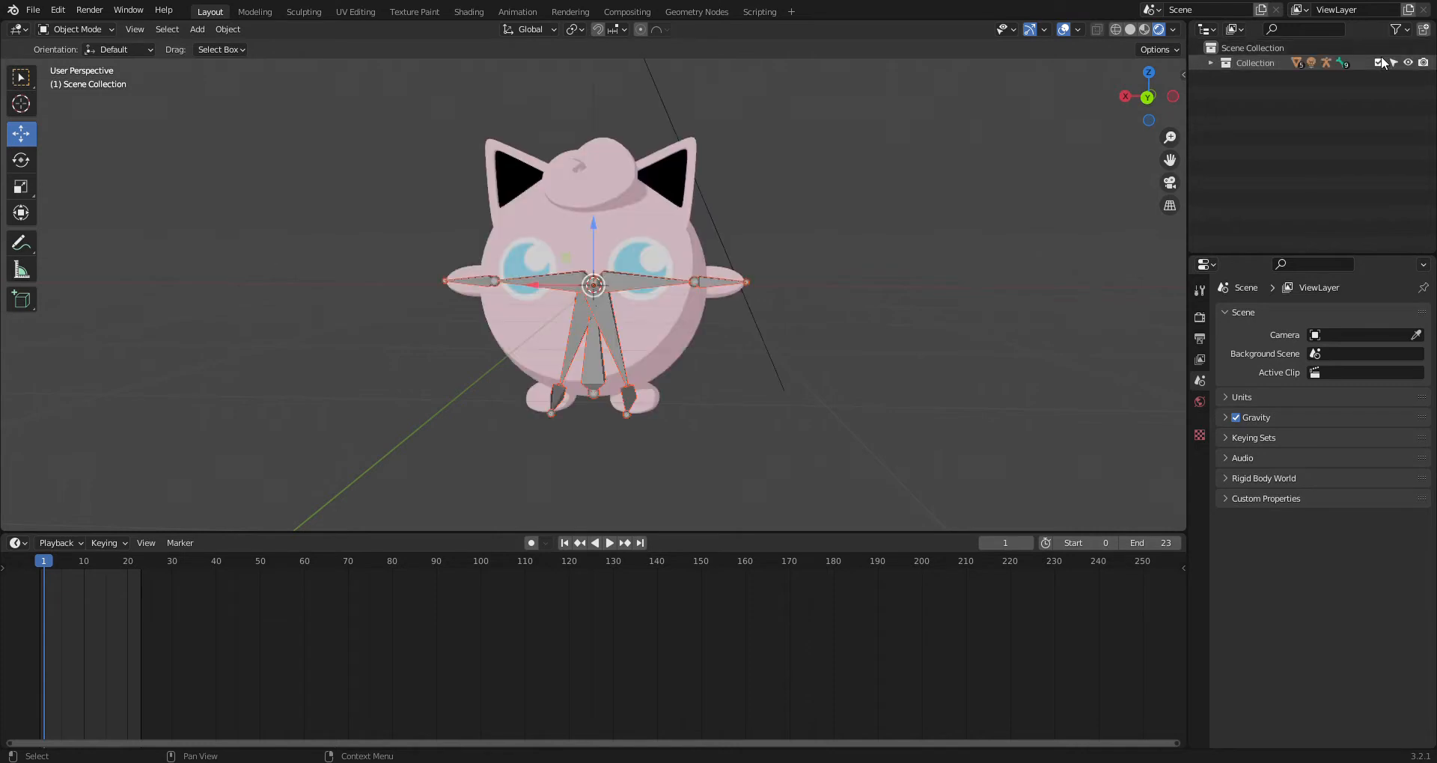
left_click(1210, 63)
left_click_drag(1253, 197, 1231, 48)
left_click(1378, 63)
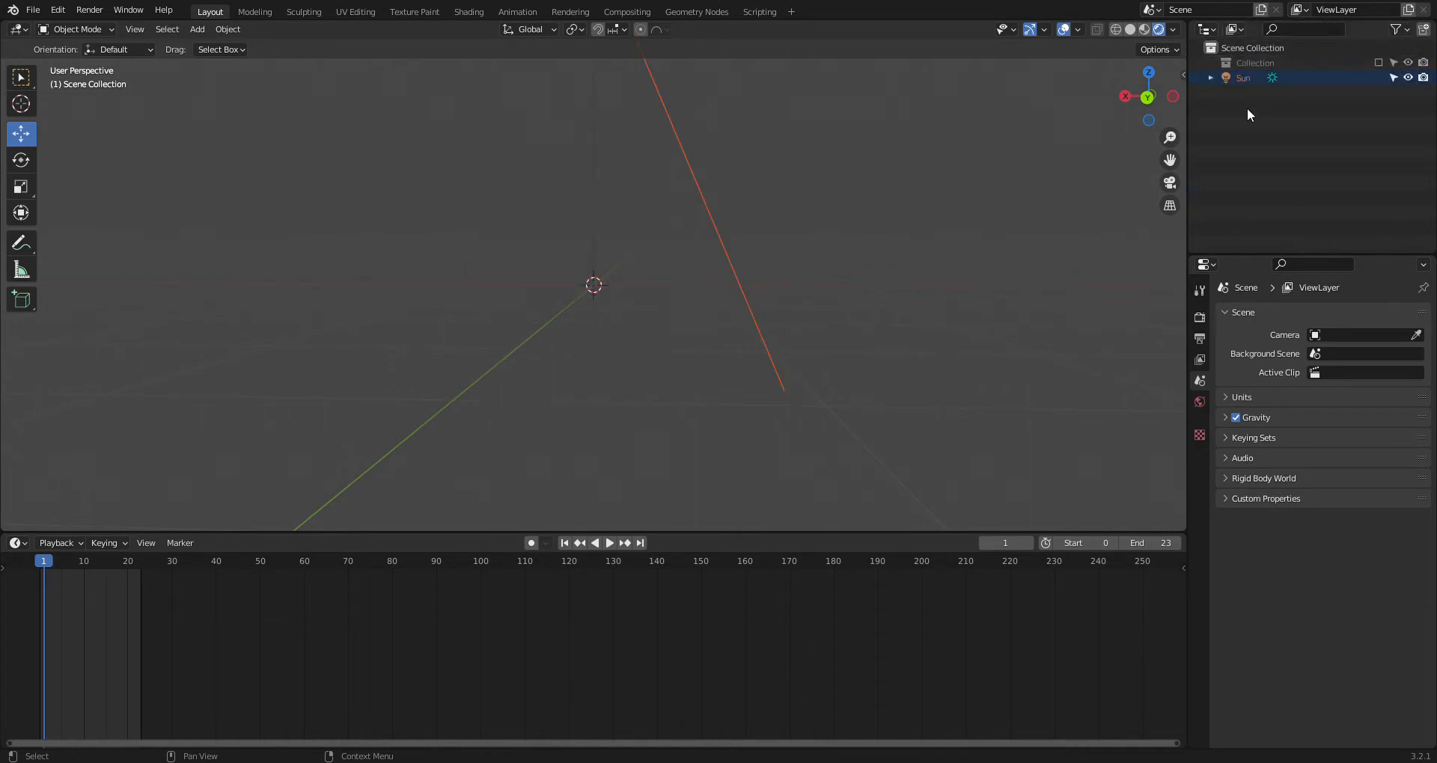
Create a new collection in the Scene Collection and shrink the timeline to enlarge the 3D viewport
right_click(1232, 109)
left_click(1228, 110)
left_click(905, 230)
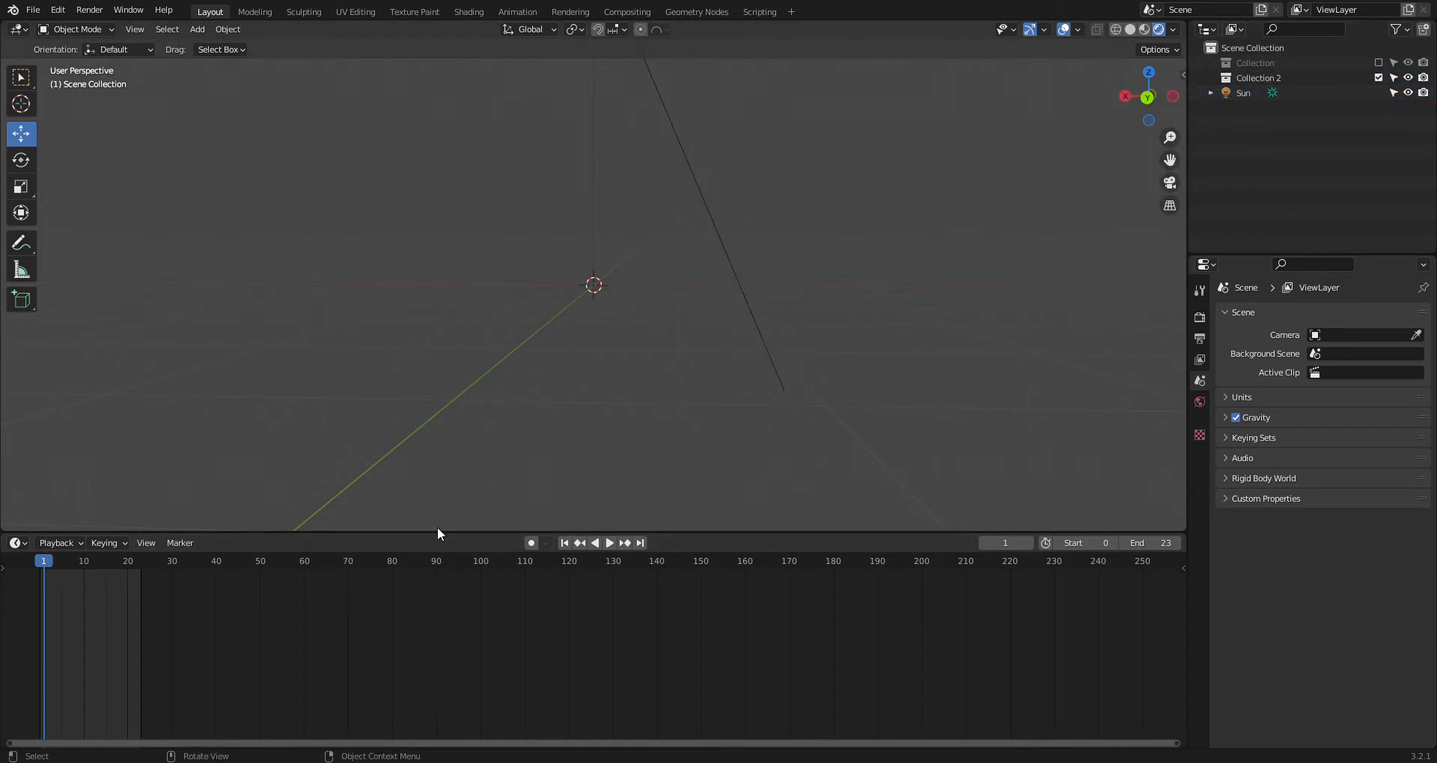
left_click_drag(441, 542, 440, 720)
Add a UV sphere at the world origin, working in back orthographic view
key("KP_5")
left_click(1152, 103)
left_click(1149, 98)
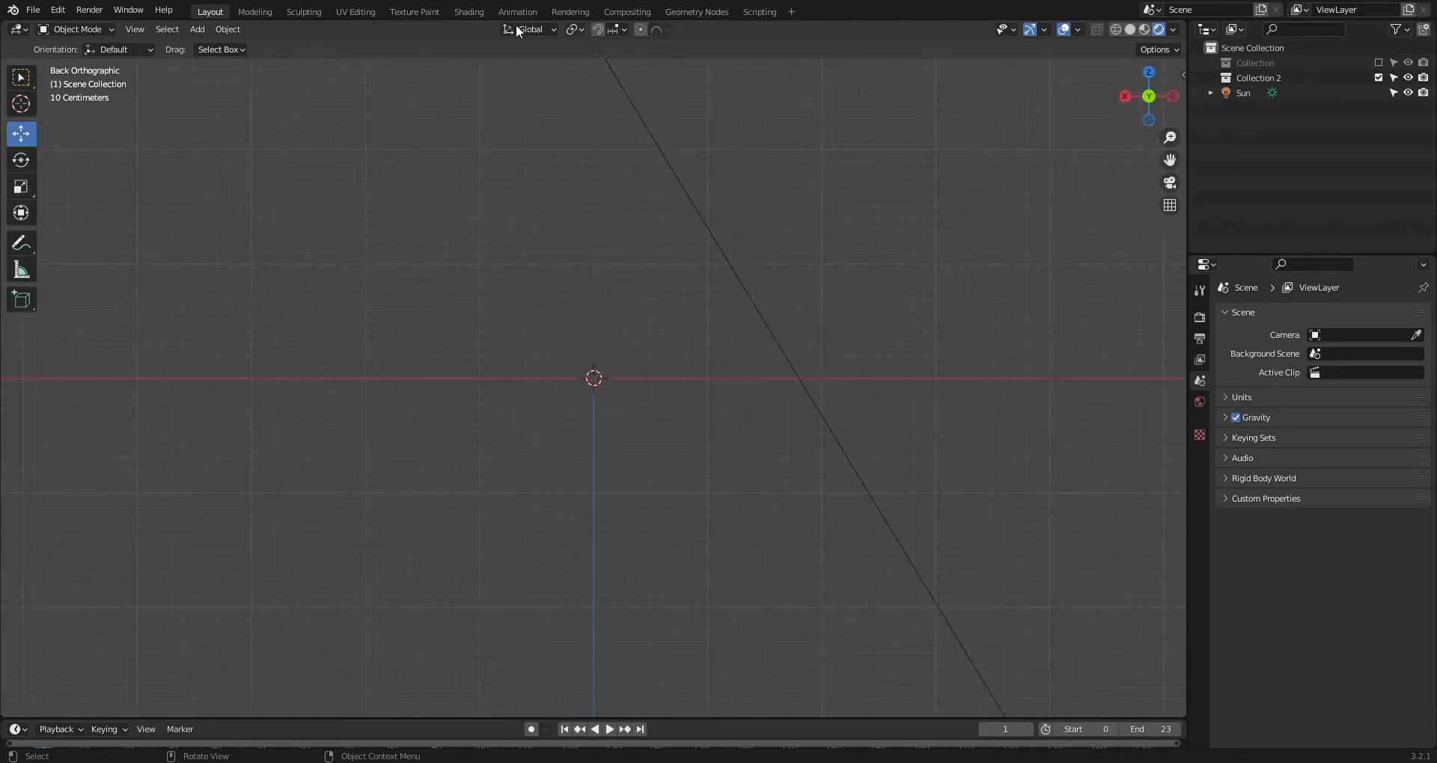
left_click(200, 33)
mouse_move(224, 46)
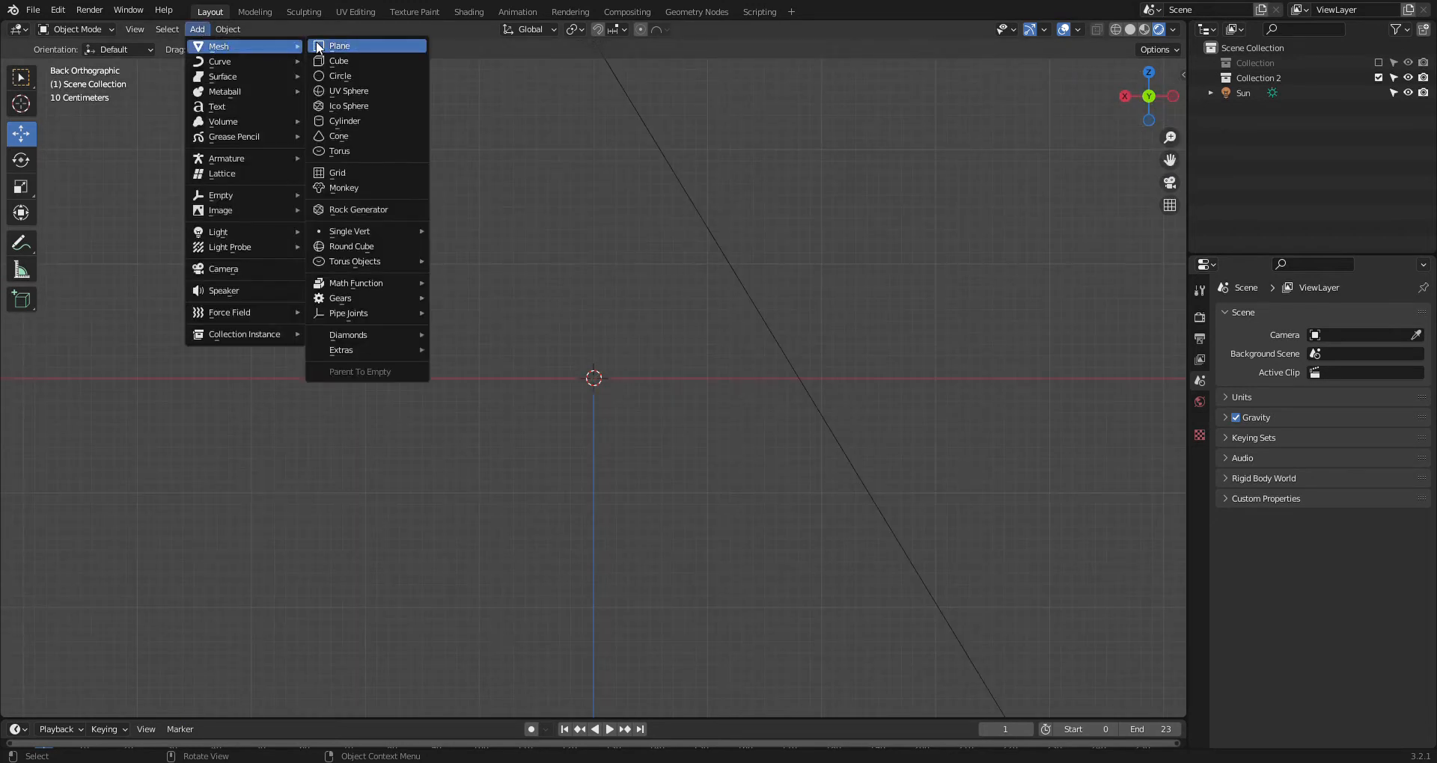
left_click(349, 91)
Shade the sphere smooth and give it a Subdivision Surface modifier
right_click(632, 348)
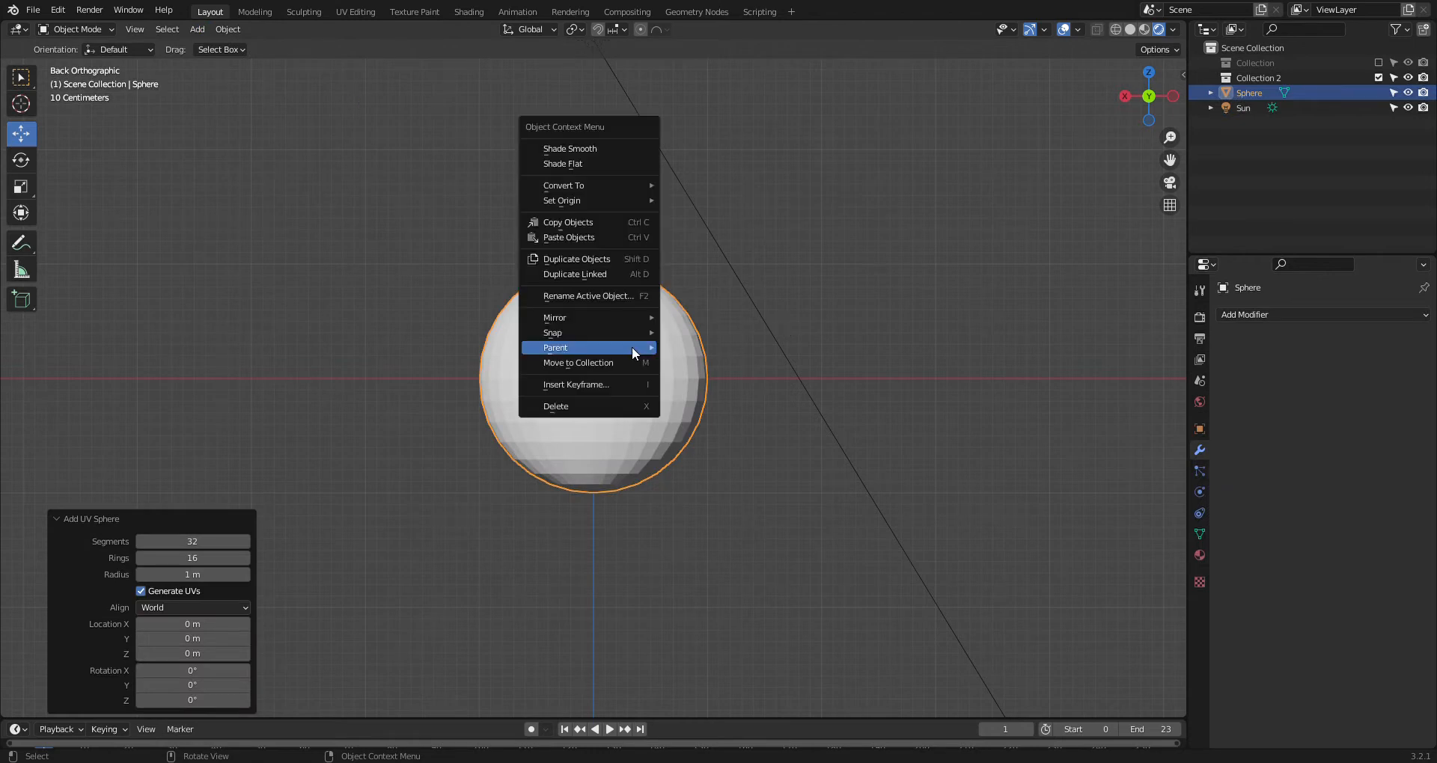
left_click(605, 151)
left_click(1240, 315)
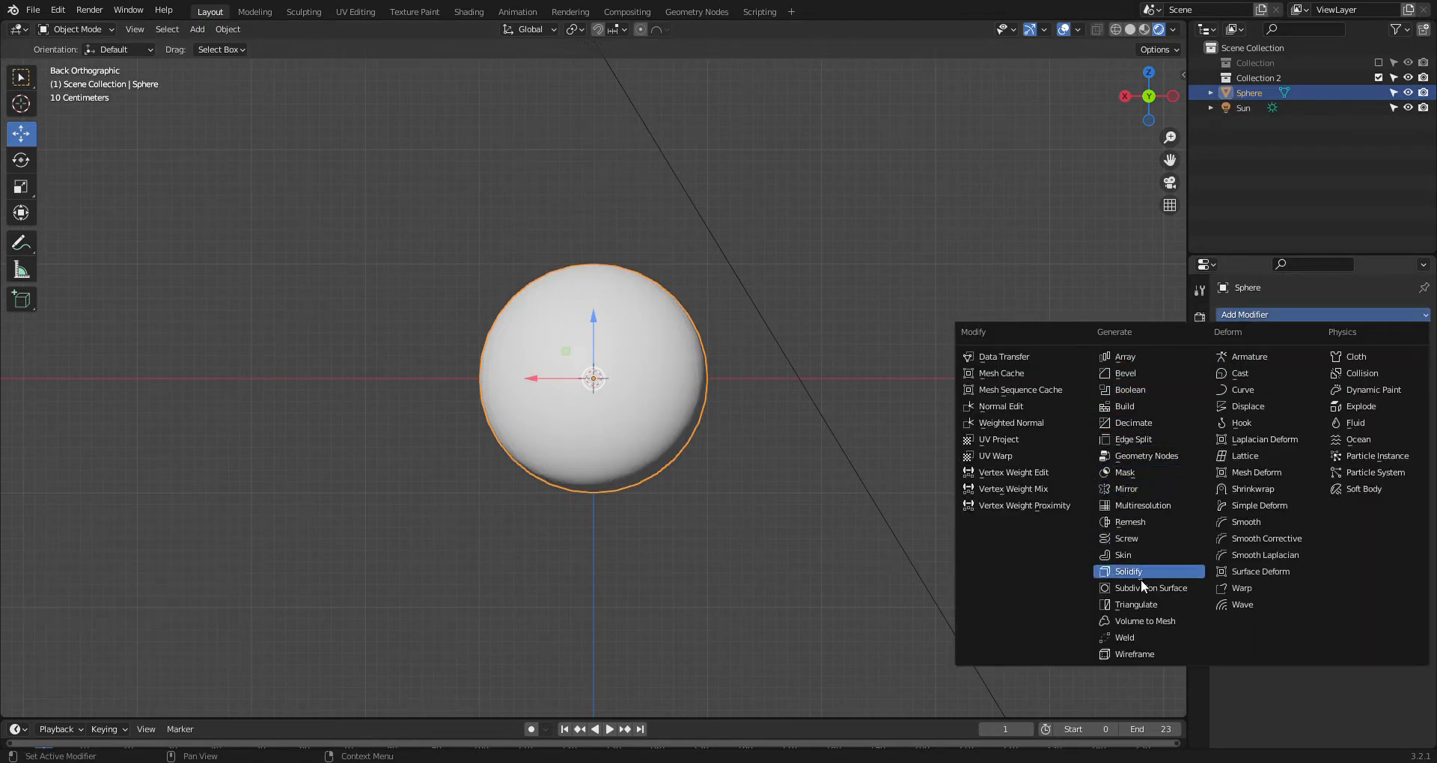
left_click(1123, 587)
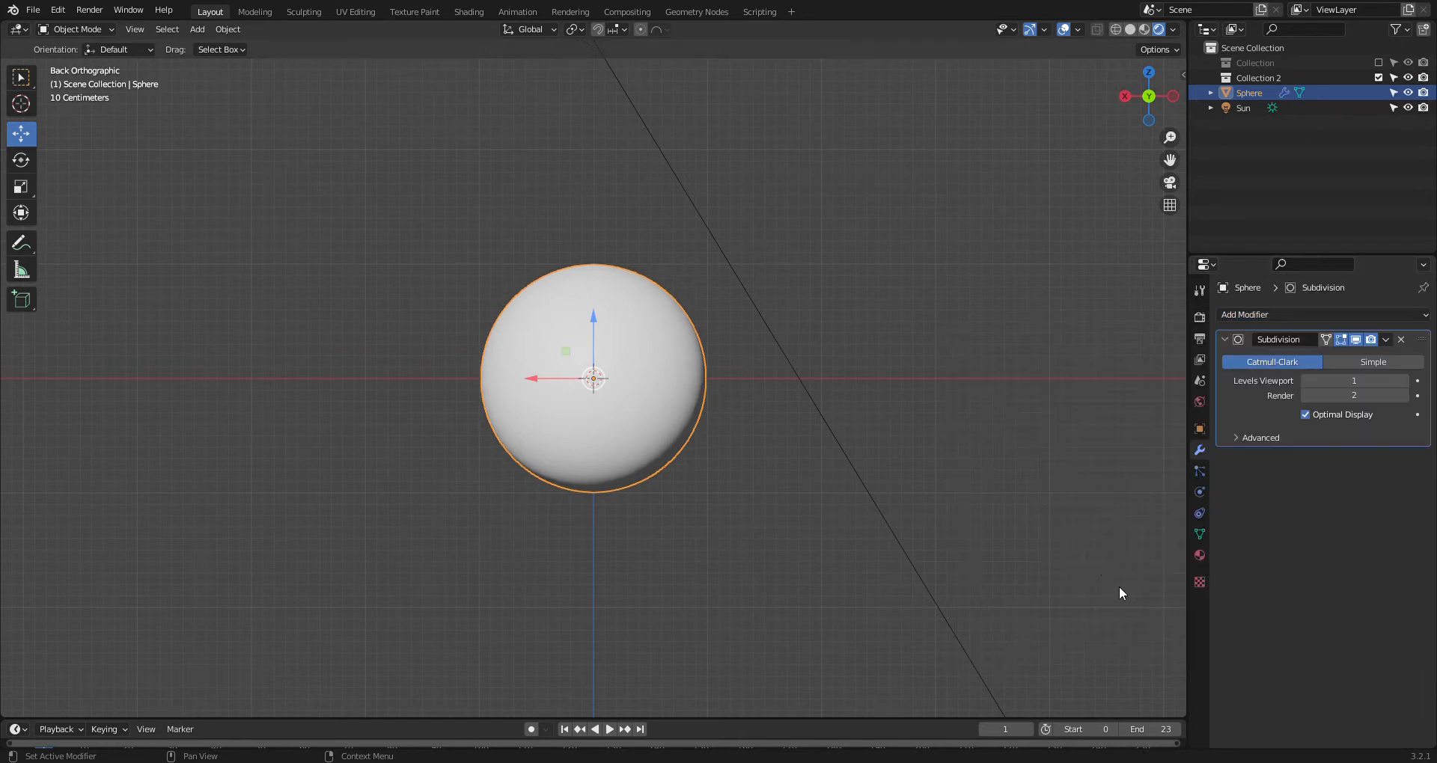
Examine the Round Cube entry among the mesh primitives that can be added, and open the preferences
left_click(209, 29)
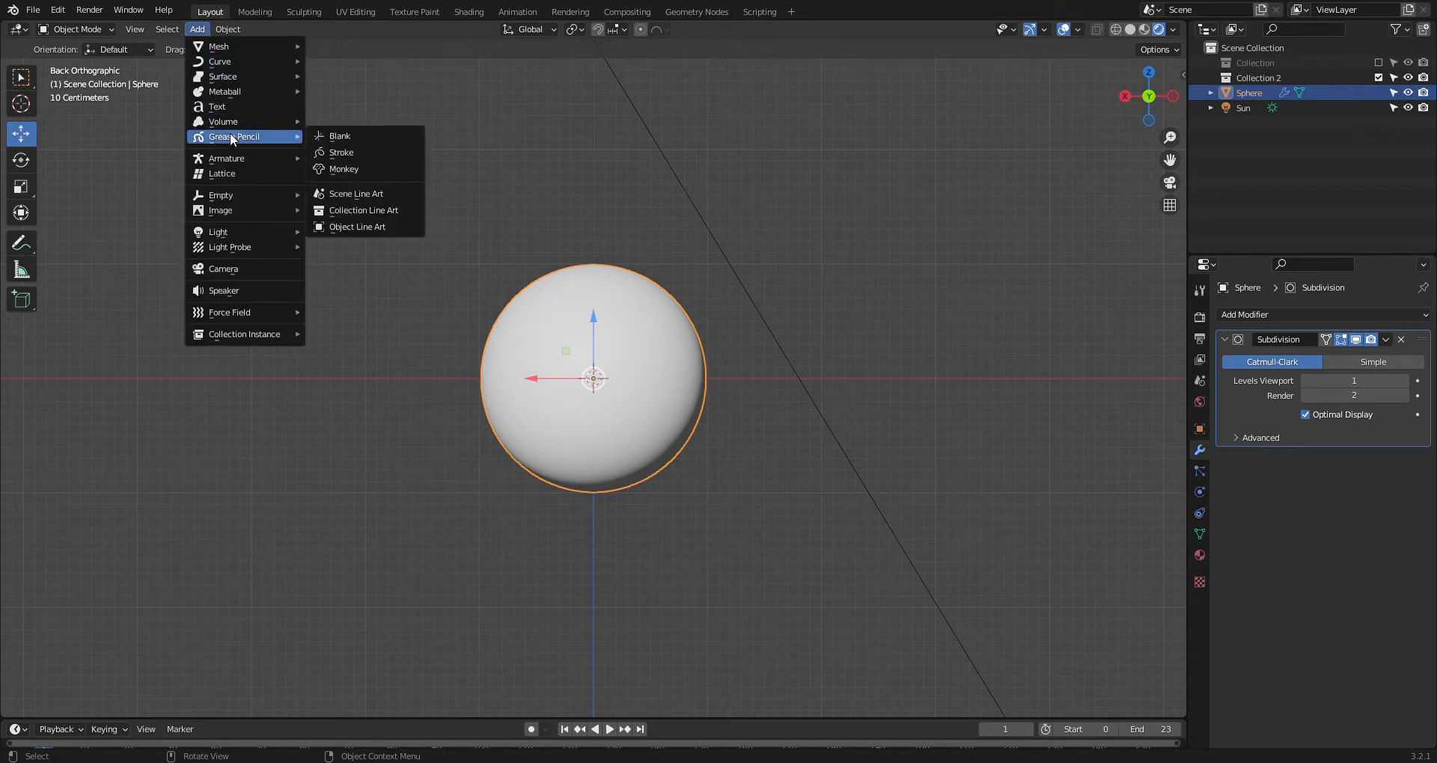
mouse_move(220, 46)
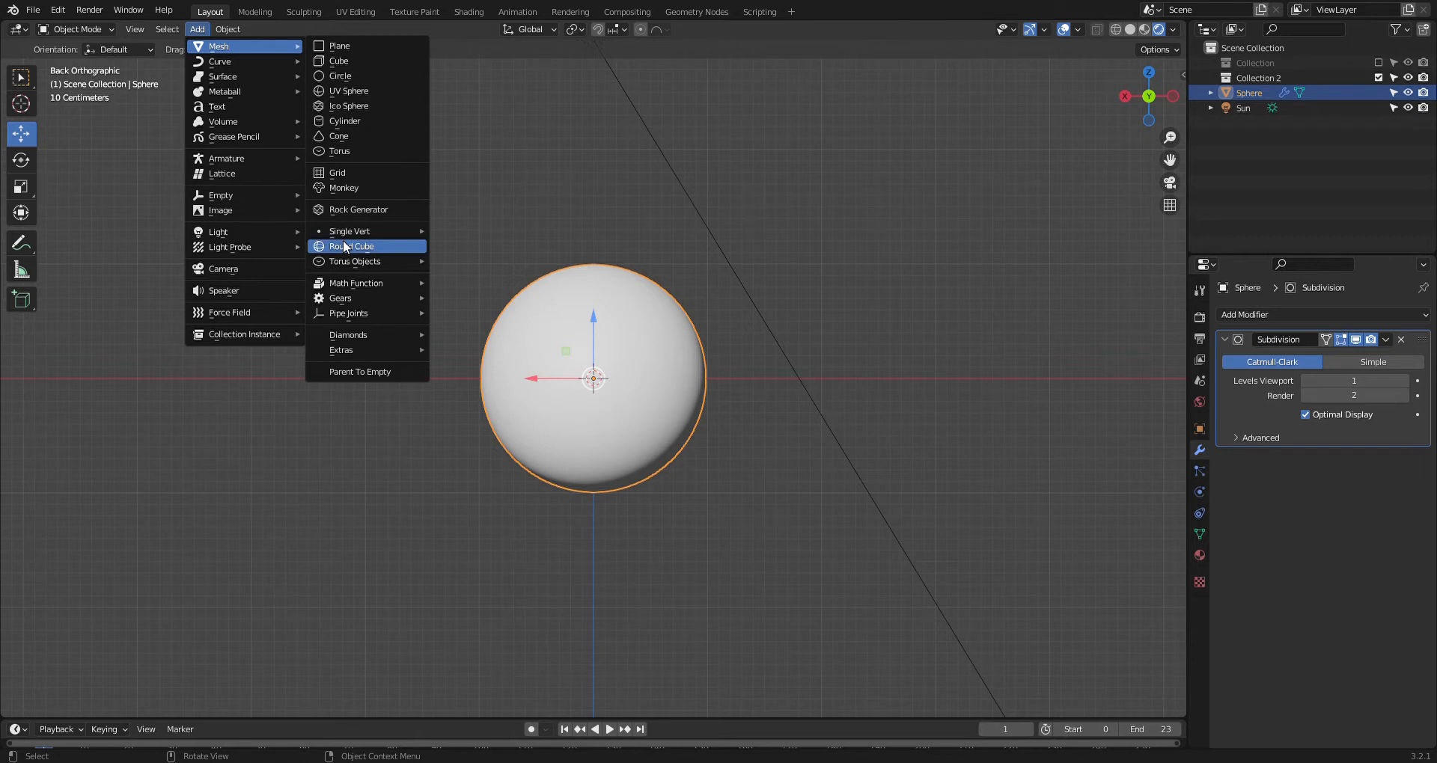
left_click(58, 9)
left_click(112, 223)
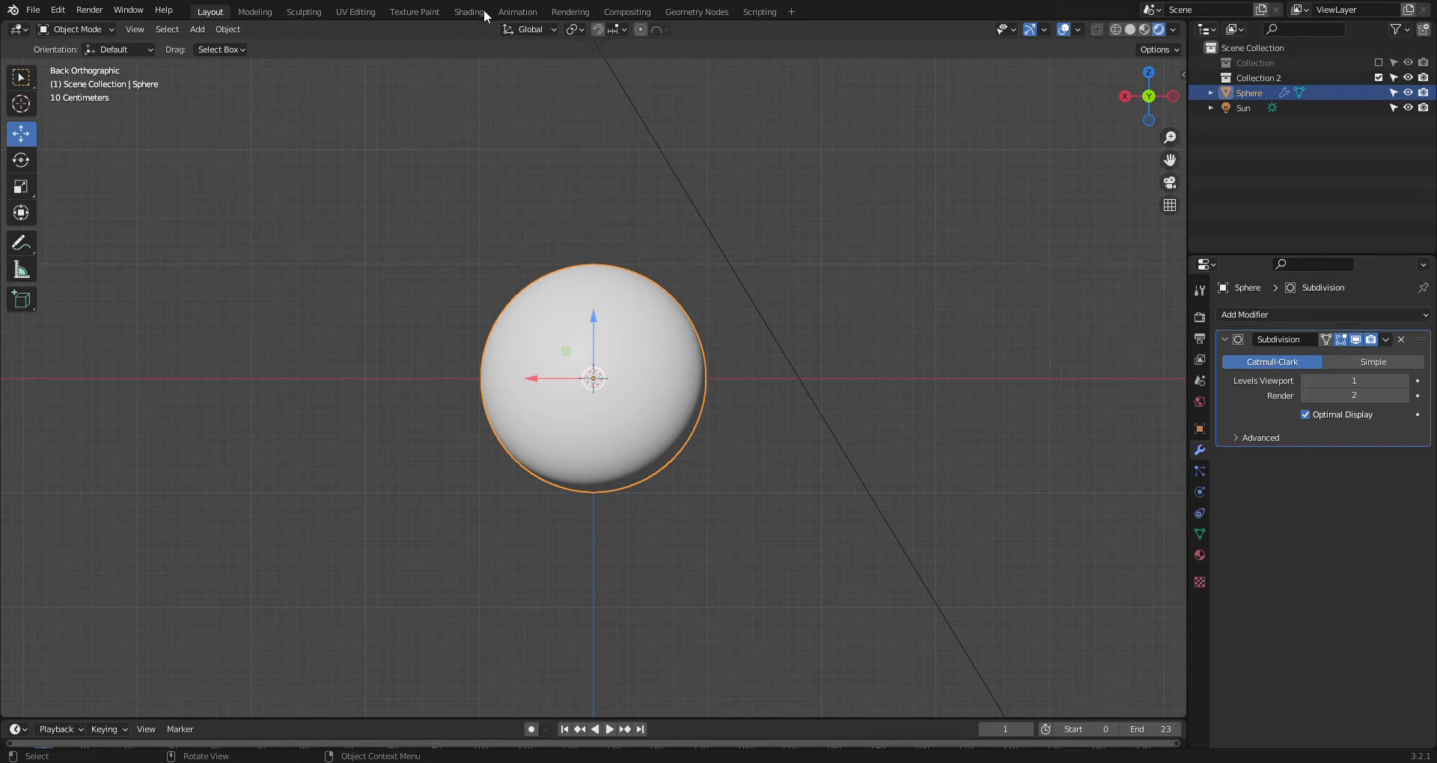
Add a Round Cube at the origin using the Capsule preset
left_click(204, 28)
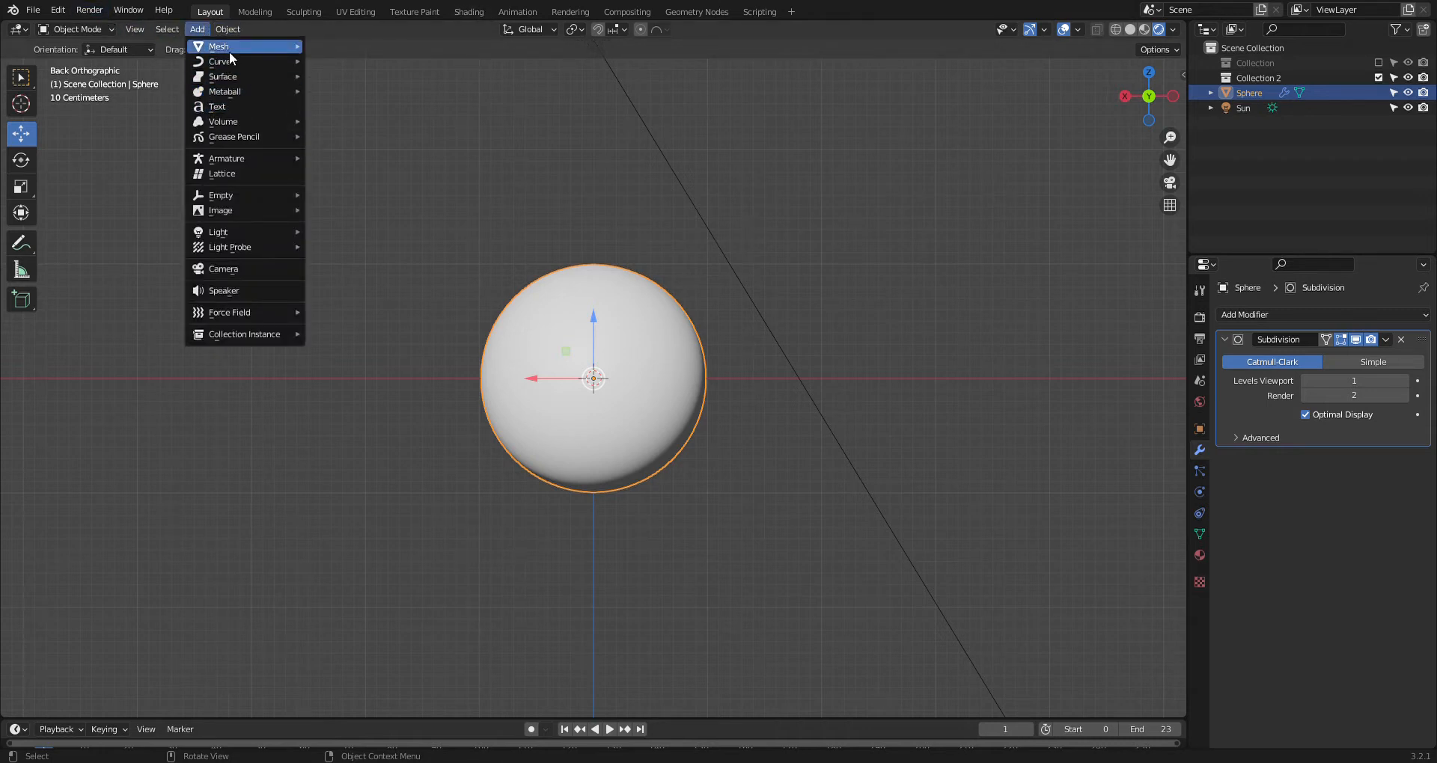
mouse_move(297, 51)
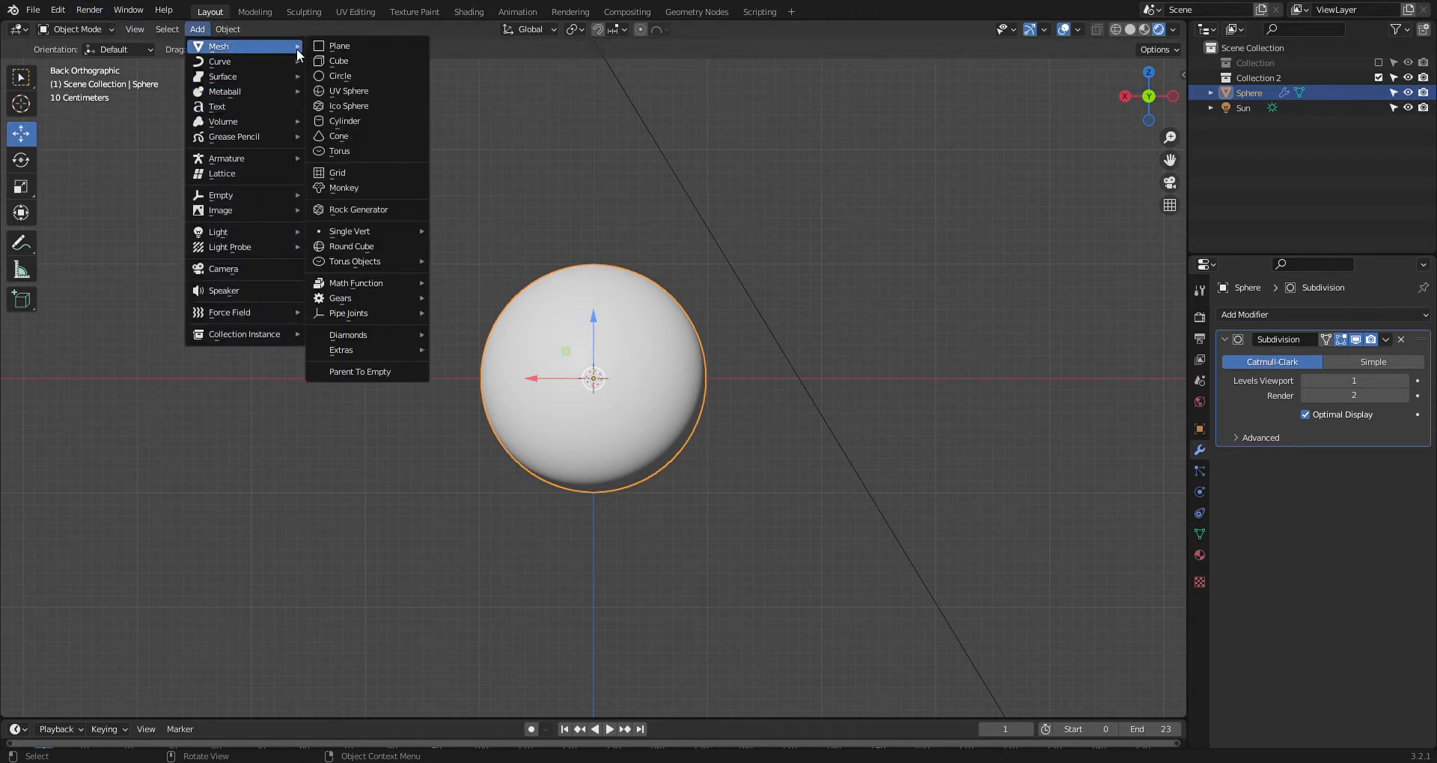
left_click(353, 247)
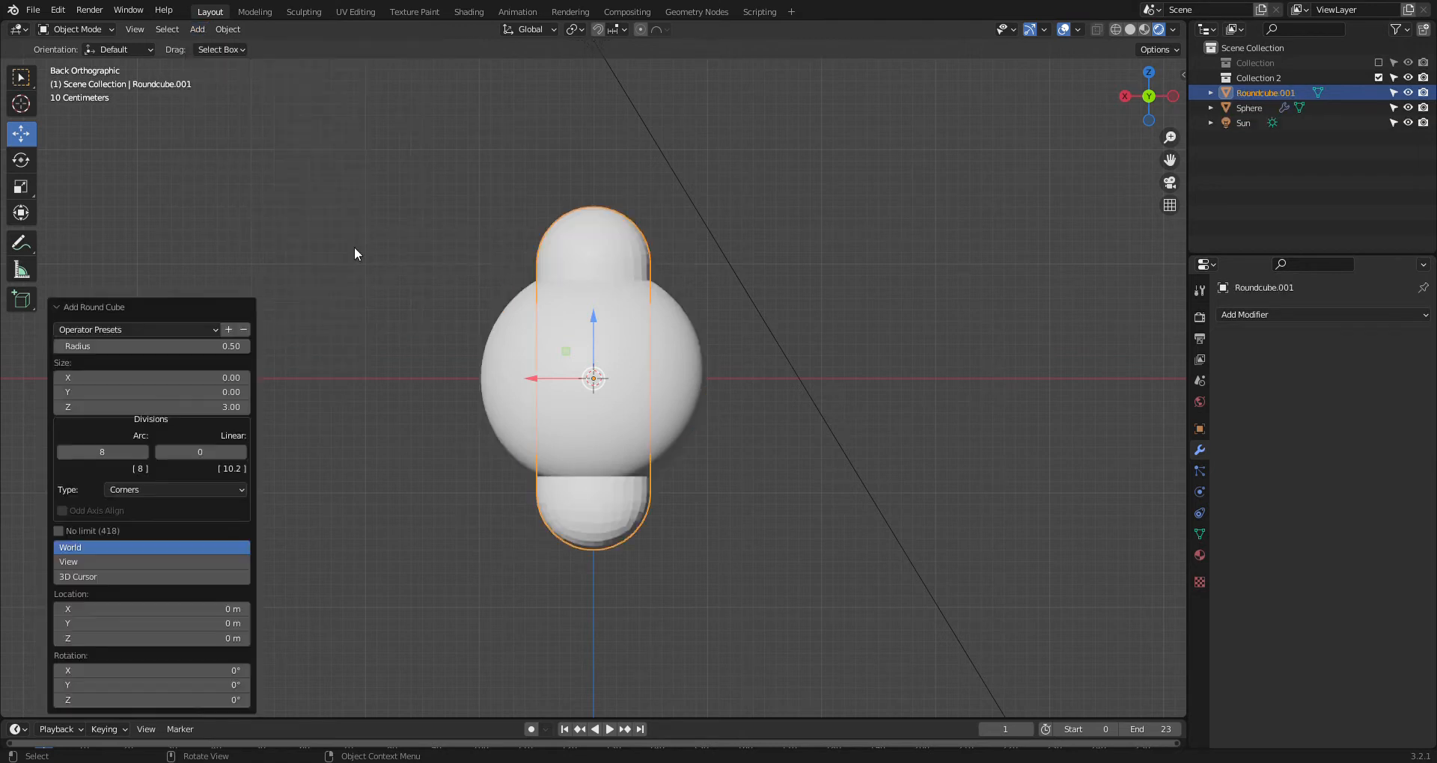
left_click(146, 331)
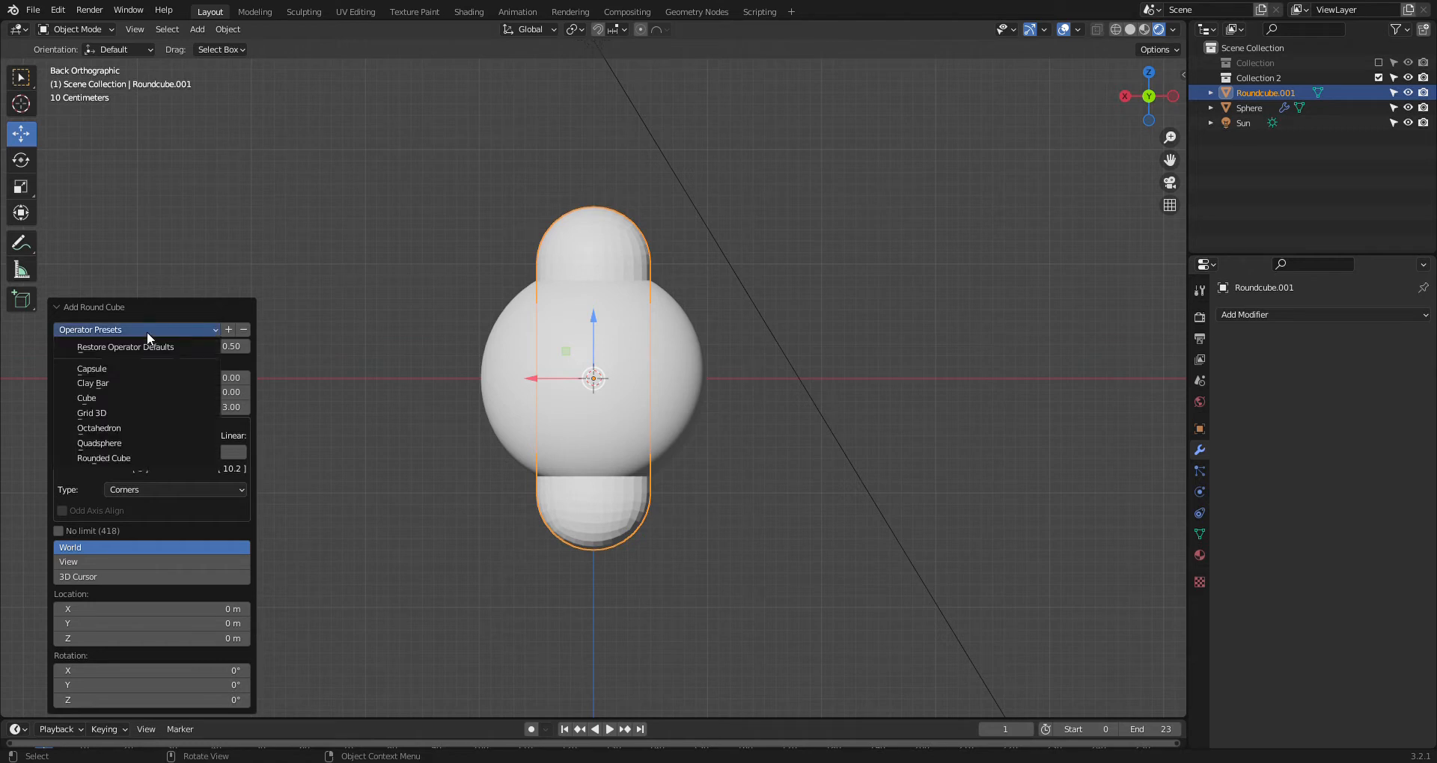
left_click(117, 368)
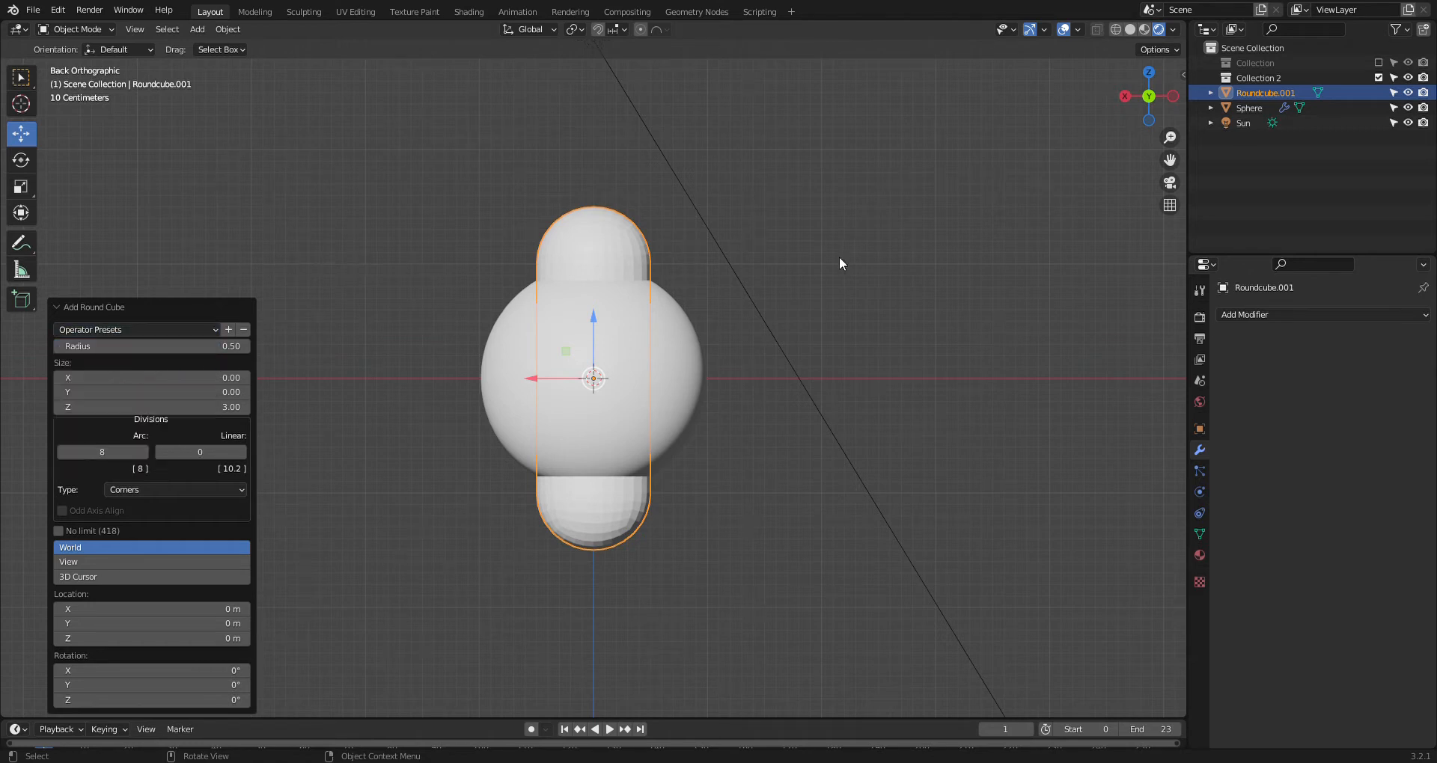
left_click(766, 277)
left_click(612, 249)
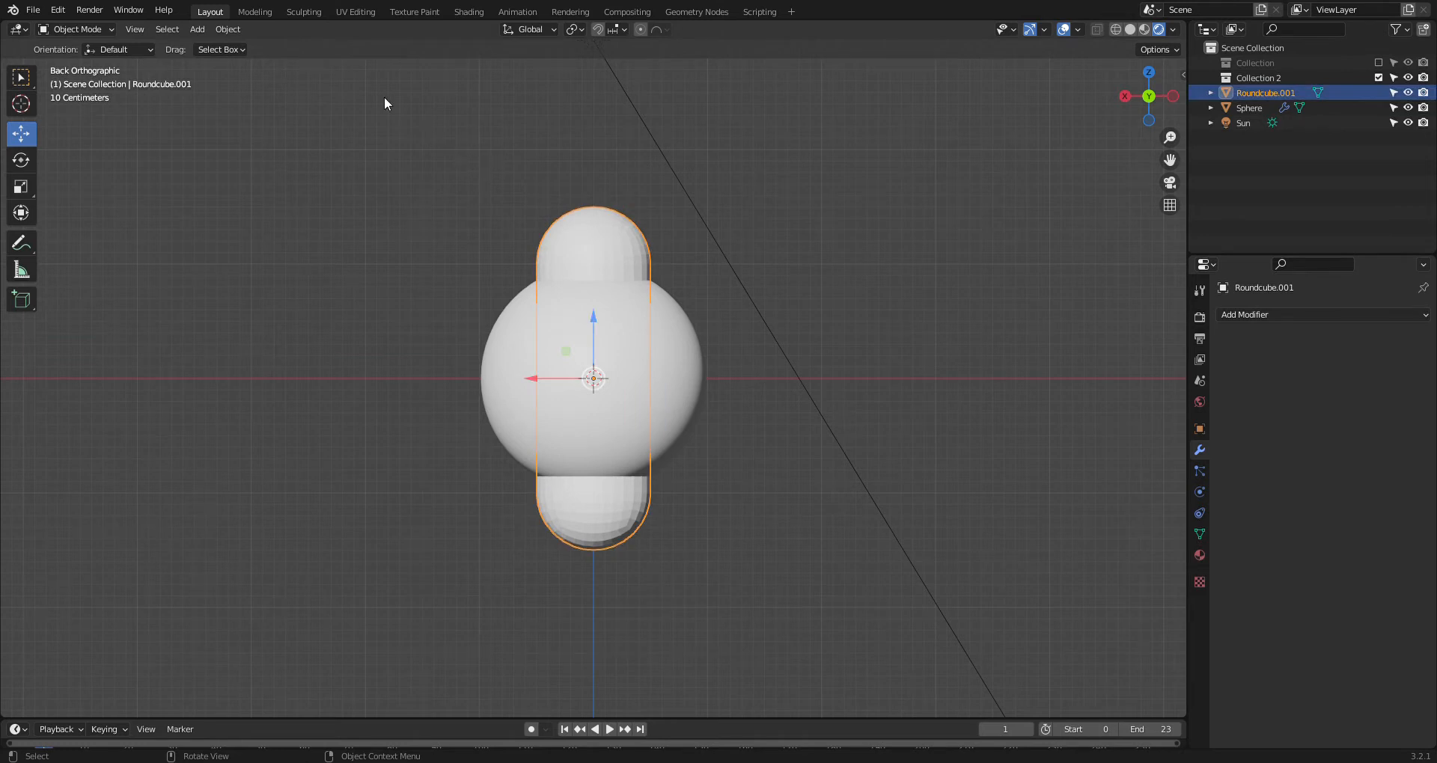
In the Modeling workspace, rotate the capsule's entire mesh 90° about the X axis
left_click(254, 11)
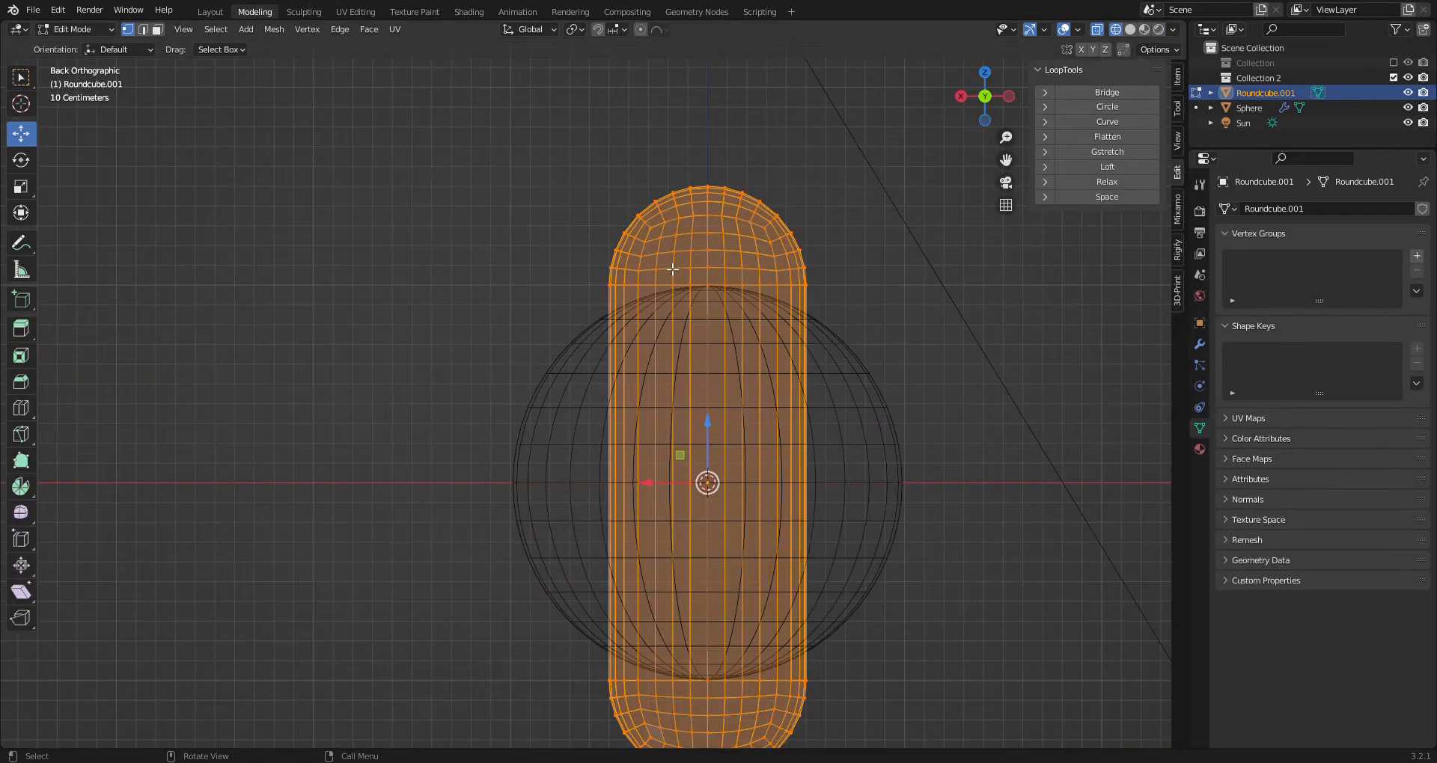
scroll(688, 285, "down", 3)
key("r")
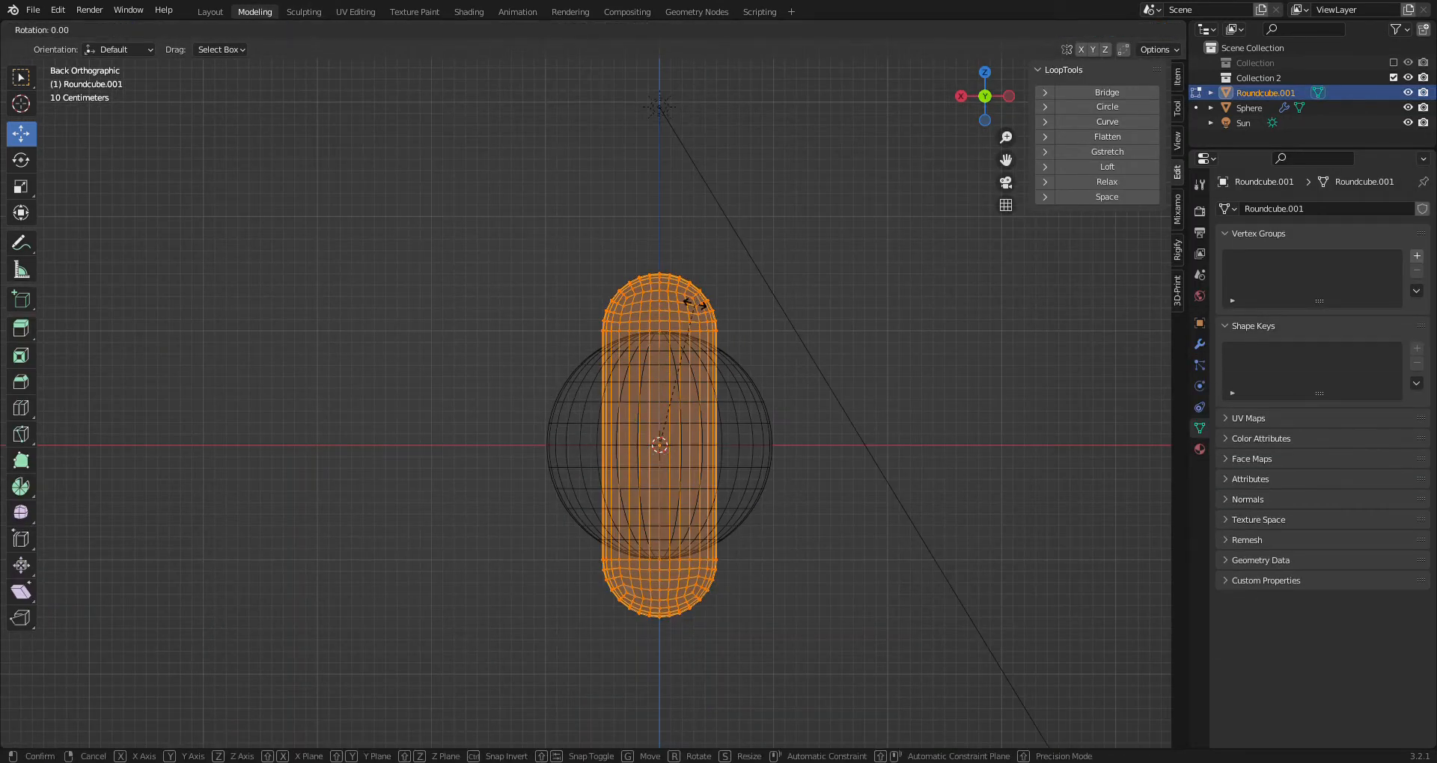
type("x90")
key("Return")
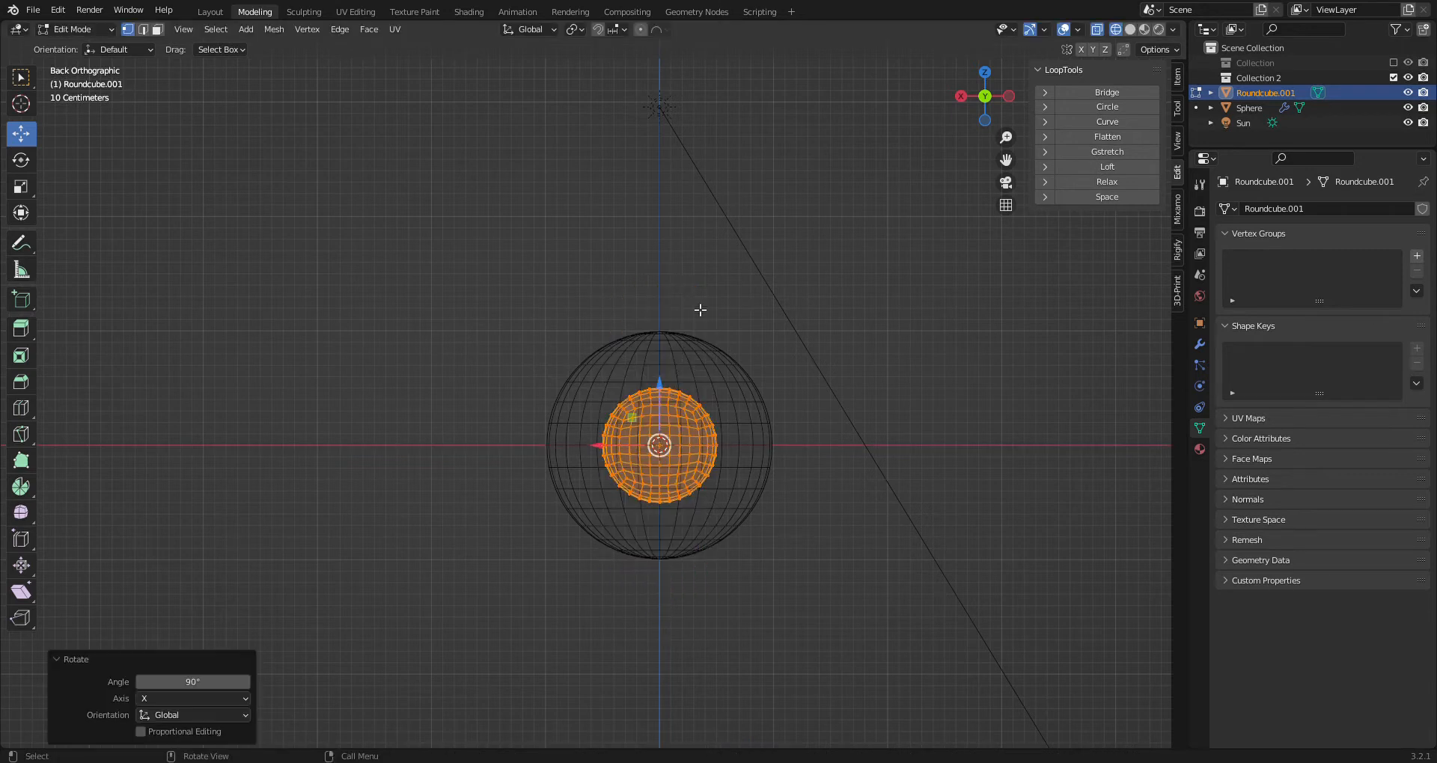
In right orthographic view, add one loop cut around the middle of the capsule
left_click(961, 97)
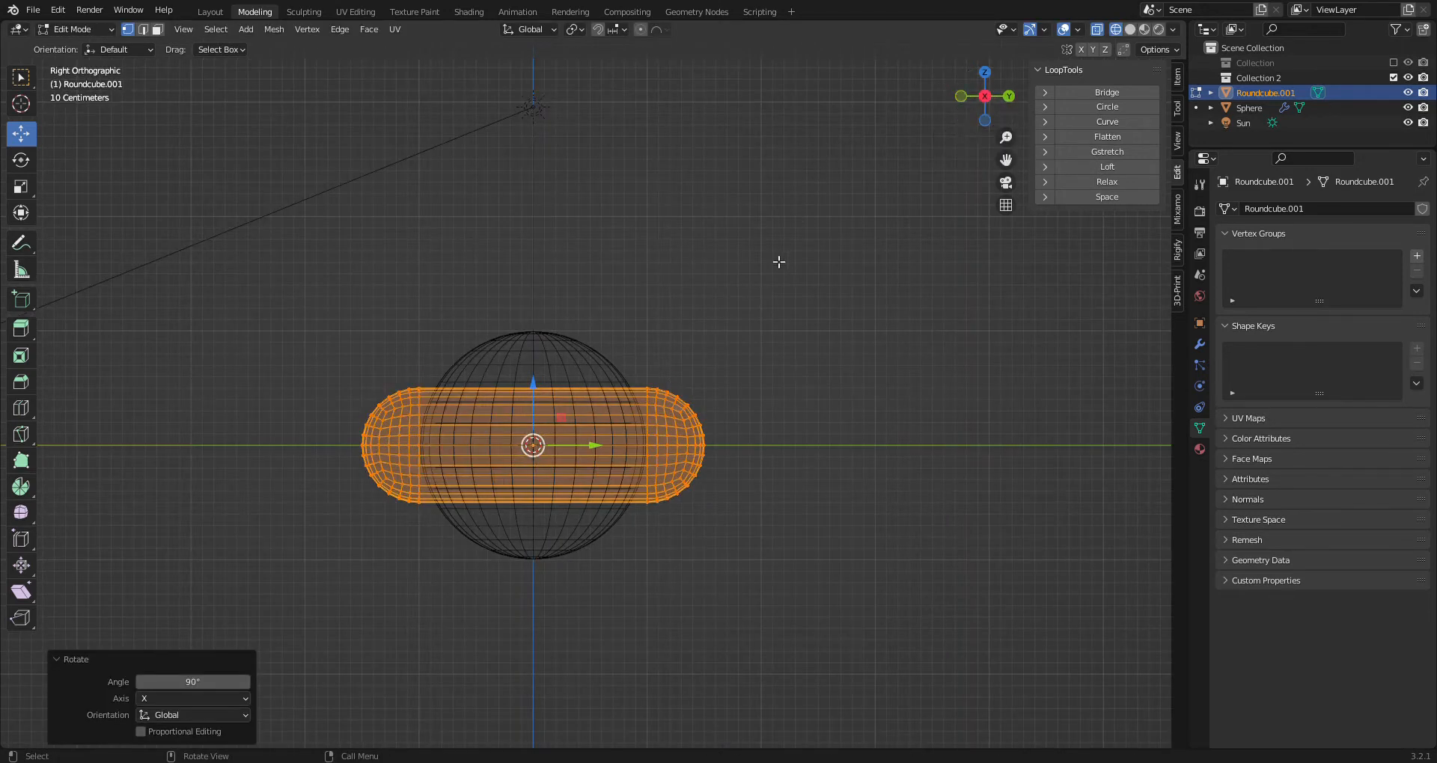
left_click(225, 14)
left_click(262, 13)
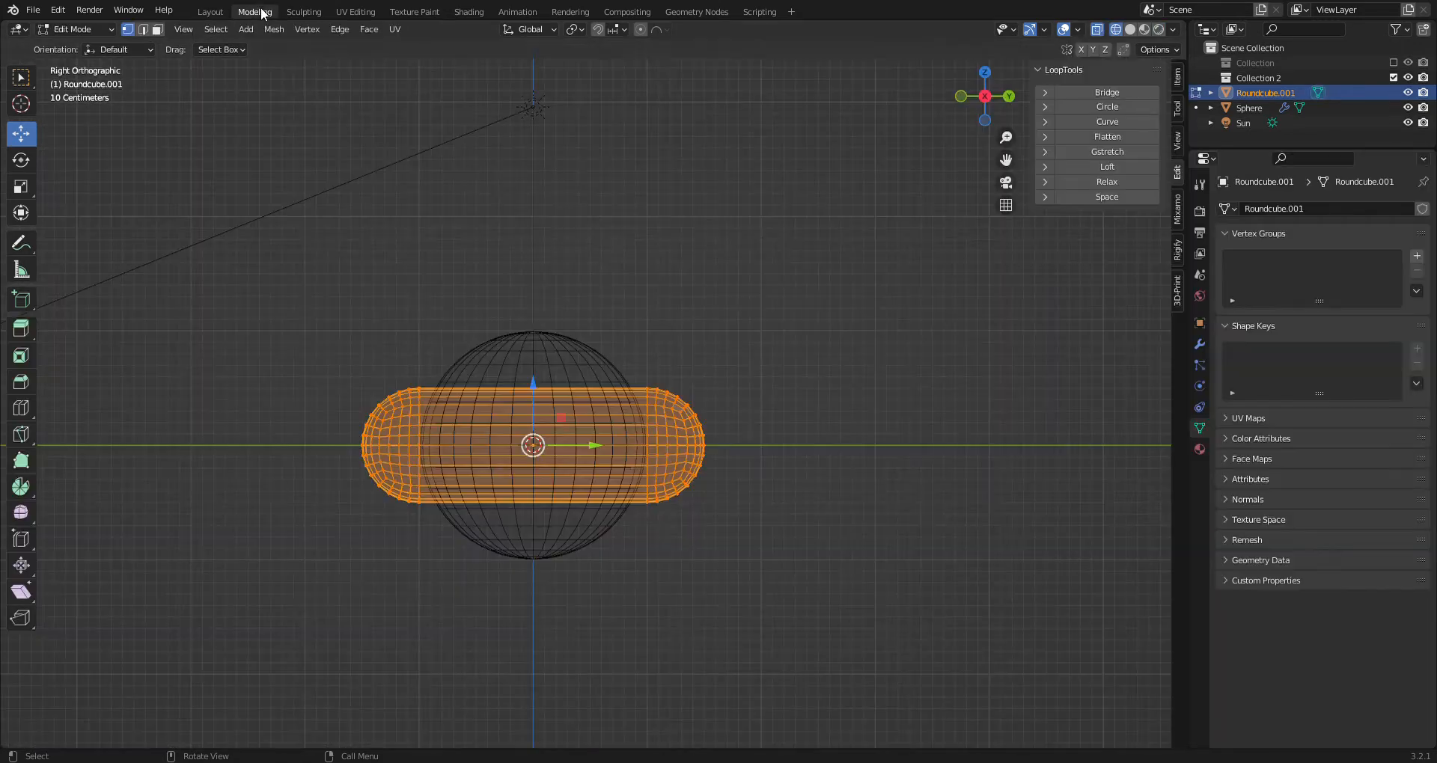
left_click(30, 410)
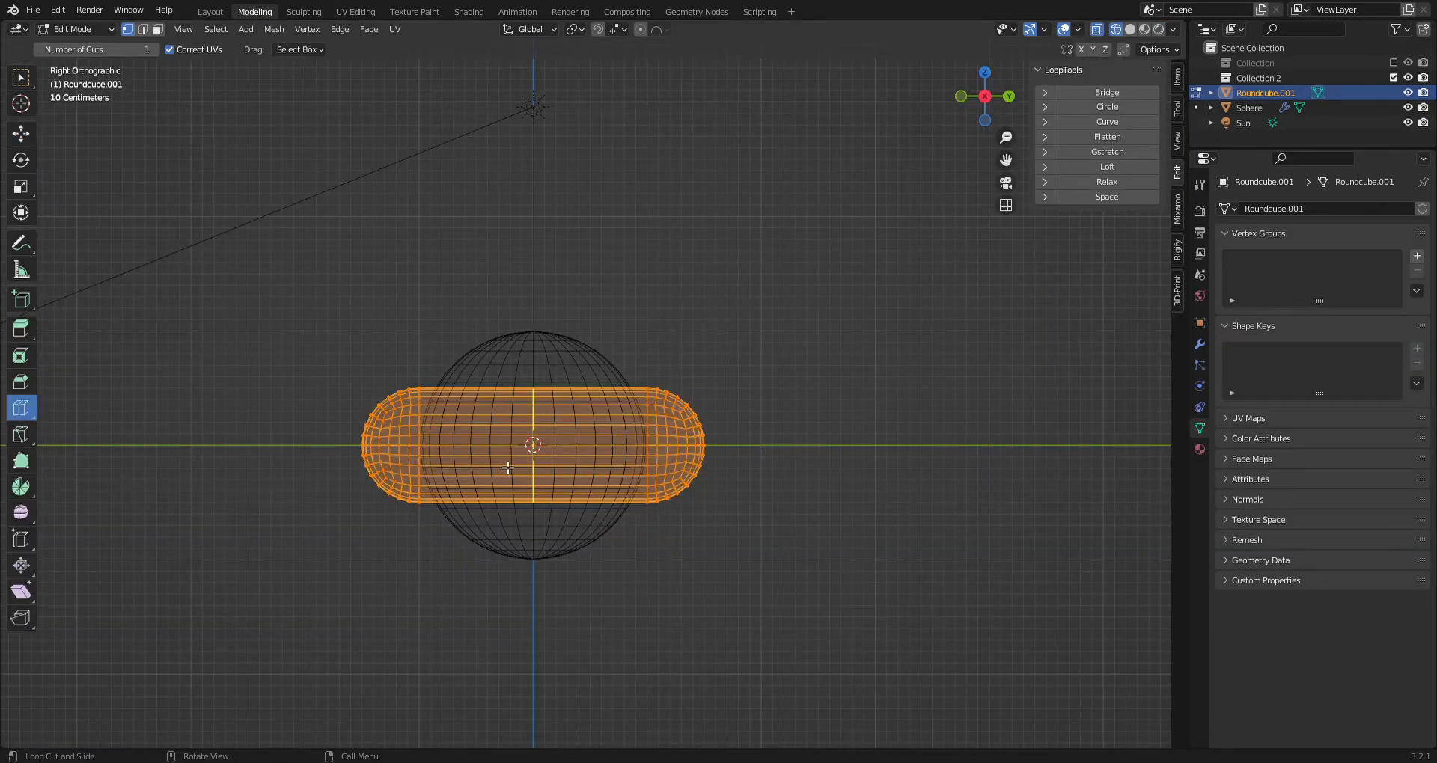
left_click(533, 464)
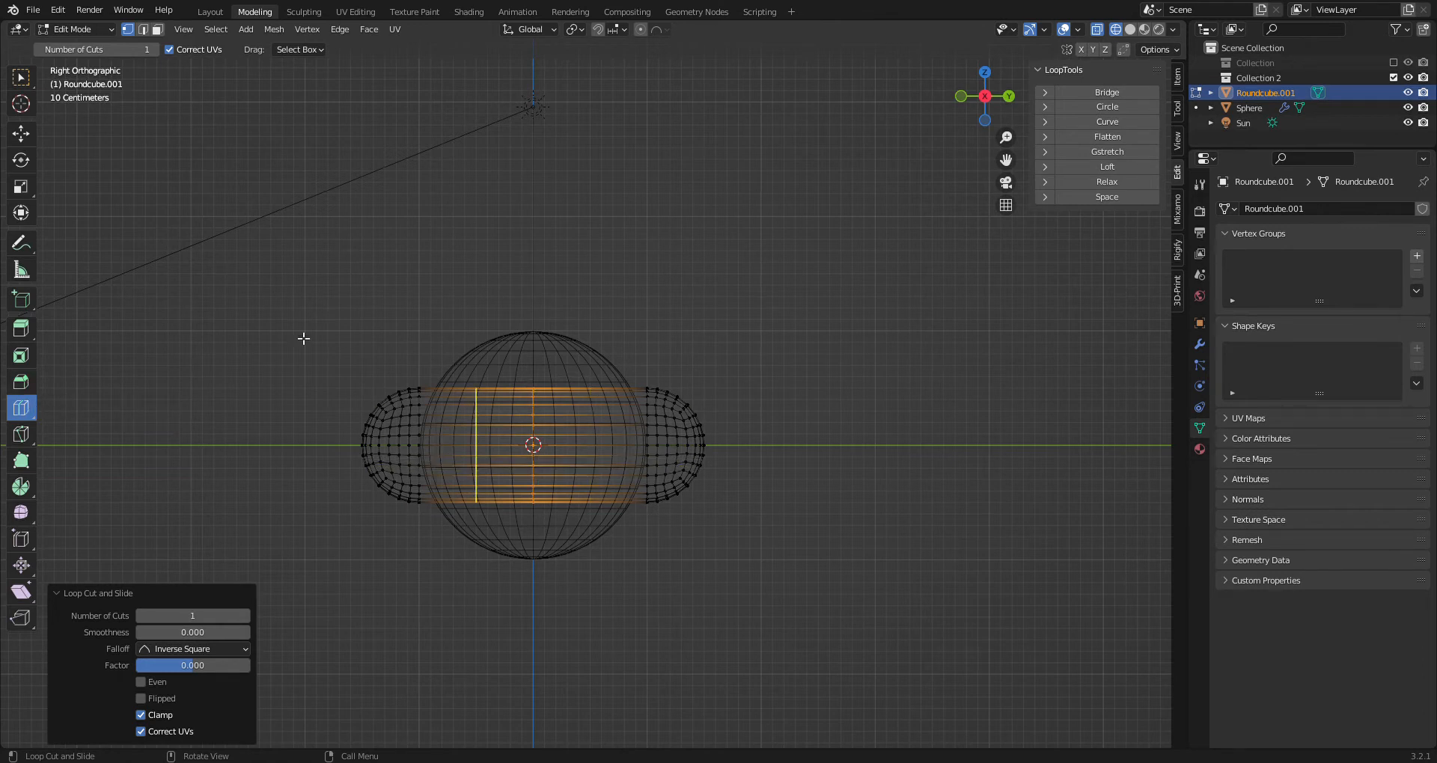
Bevel the capsule's central edge loop into a wide band covering most of its straight section, and enable face selection
left_click(21, 382)
left_click_drag(530, 375, 397, 413)
left_click(158, 29)
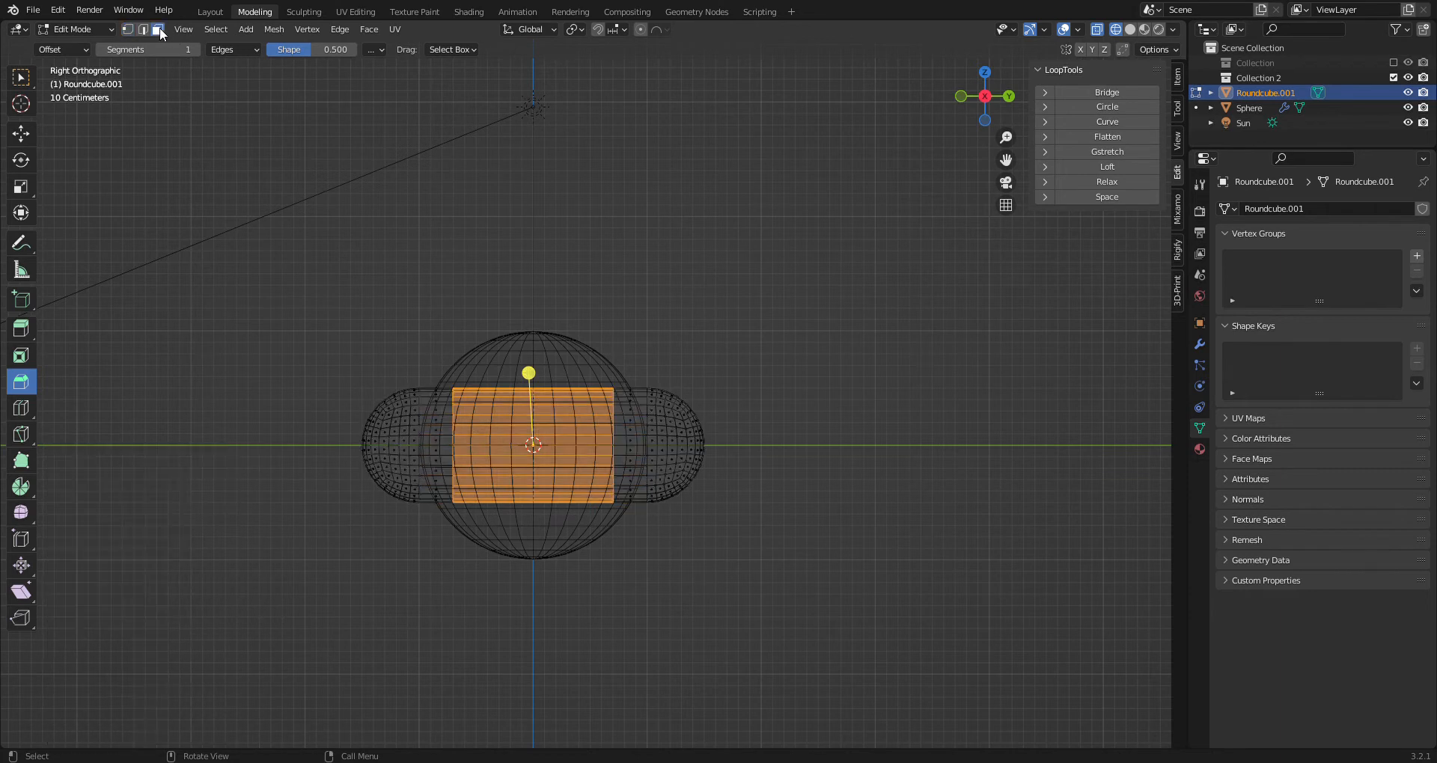
Delete the capsule's central band of faces and all vertices of its negative-Y end, keeping only the positive-Y end
right_click(541, 442)
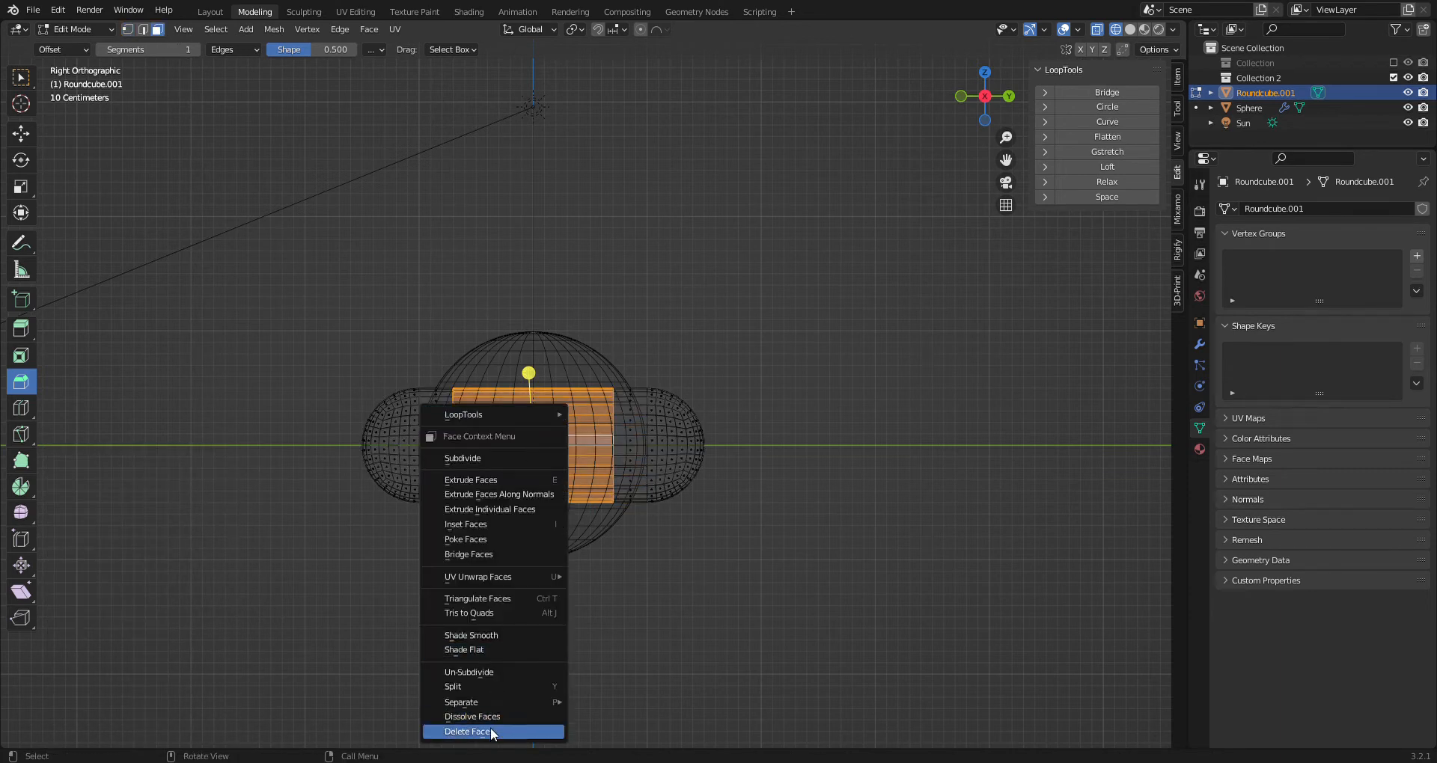
left_click(492, 732)
left_click(128, 29)
key("b")
left_click_drag(265, 317, 520, 609)
right_click(416, 459)
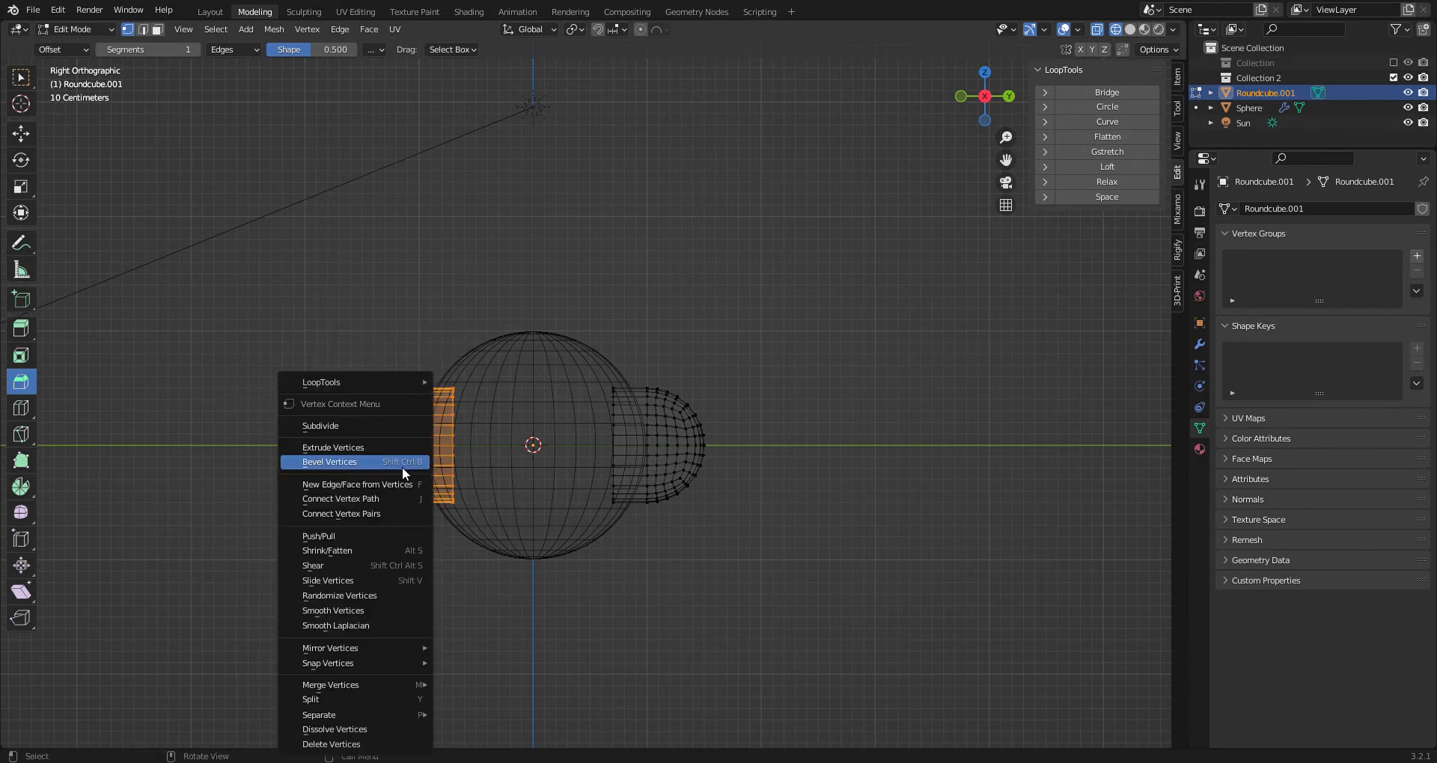
left_click(330, 744)
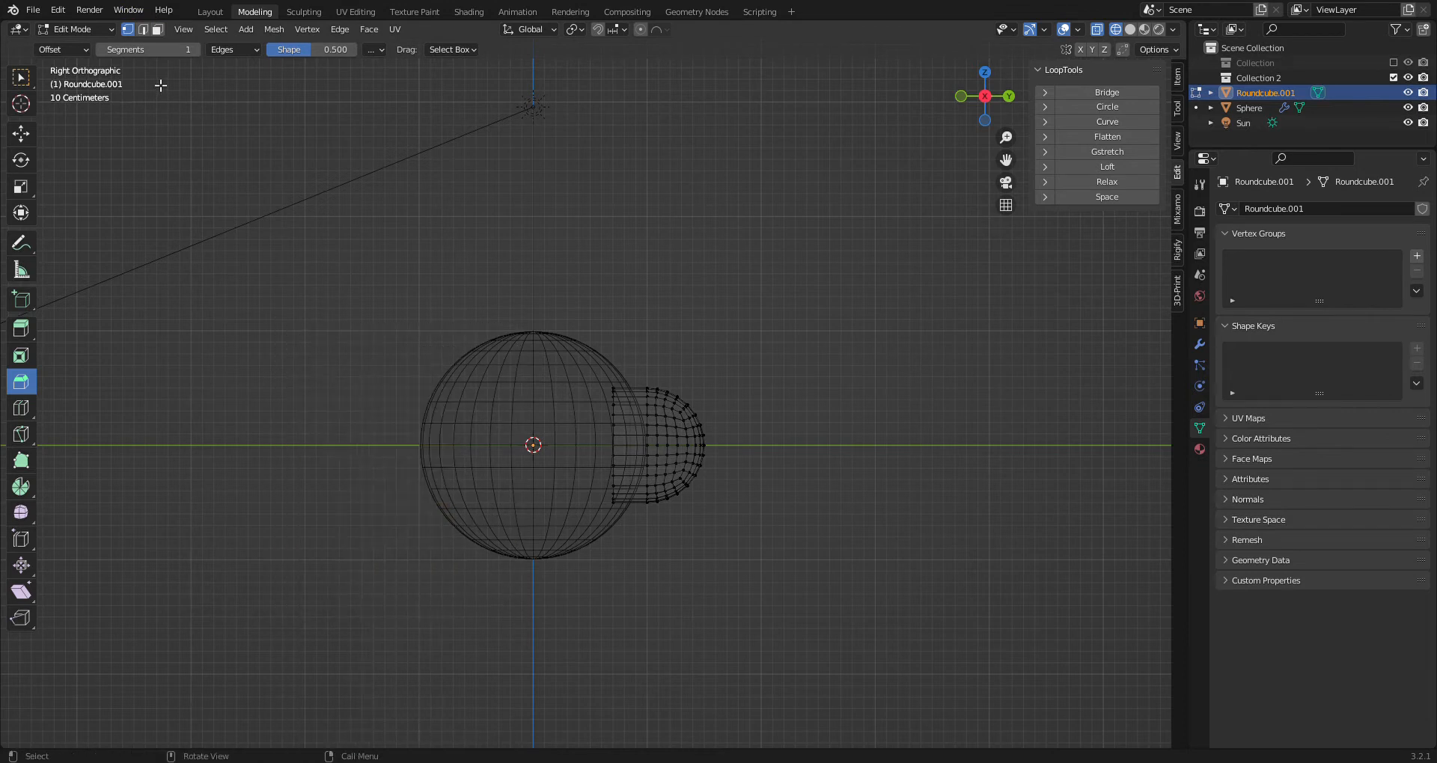
In the Layout workspace, add a Mirror modifier on the X axis to the remaining capsule half
left_click(211, 11)
middle_click_drag(787, 406, 898, 404)
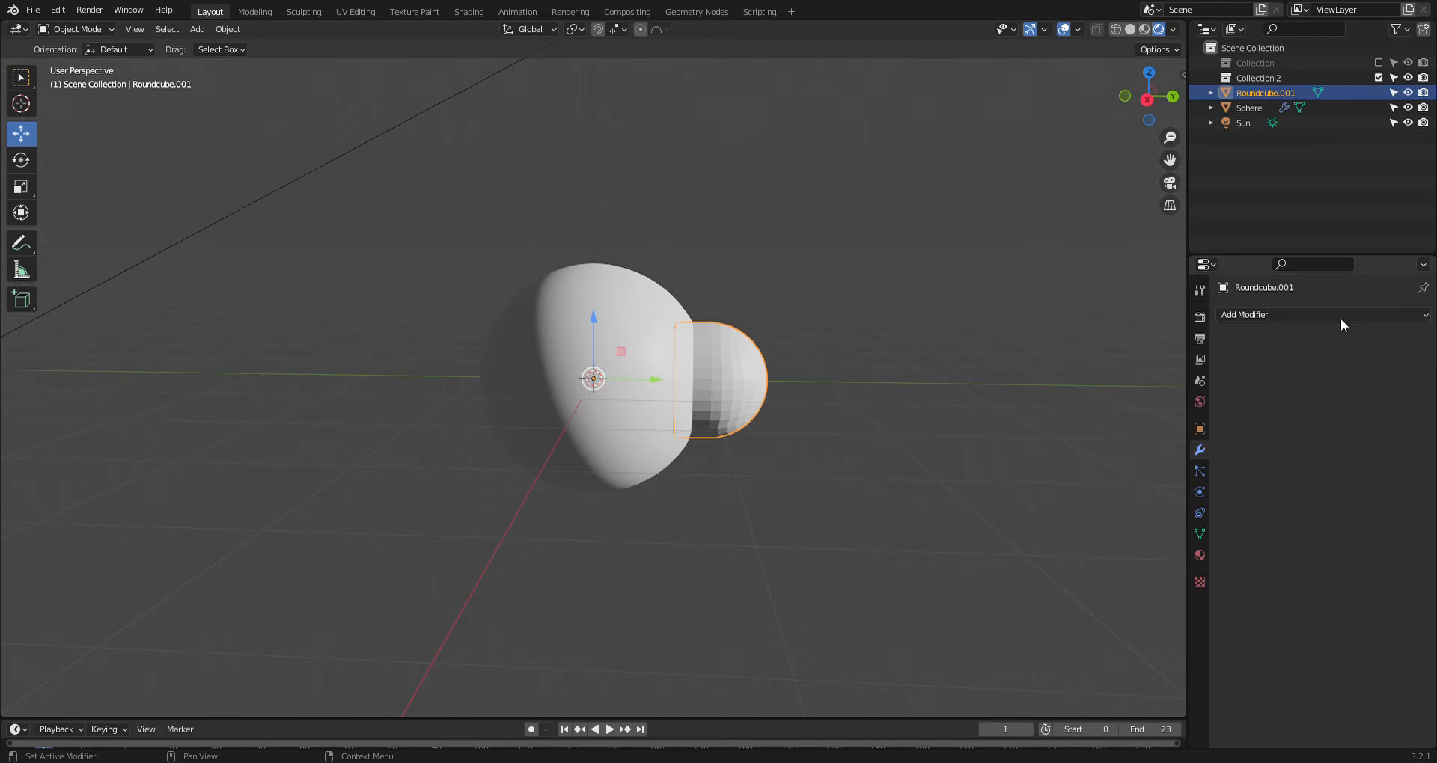
left_click(1341, 318)
left_click(1119, 489)
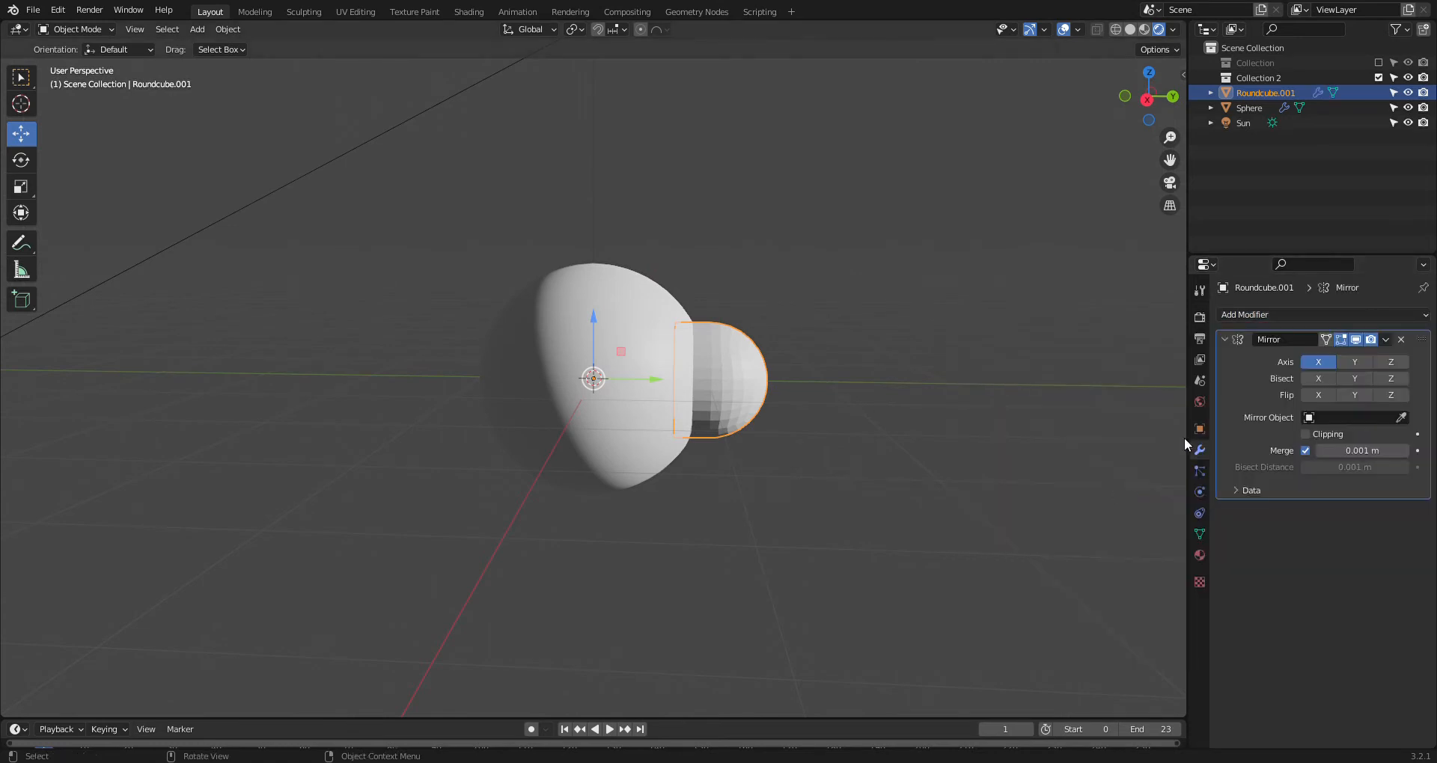
In top view, rotate the capsule half 90° about Z in Object Mode and apply its rotation
left_click(254, 11)
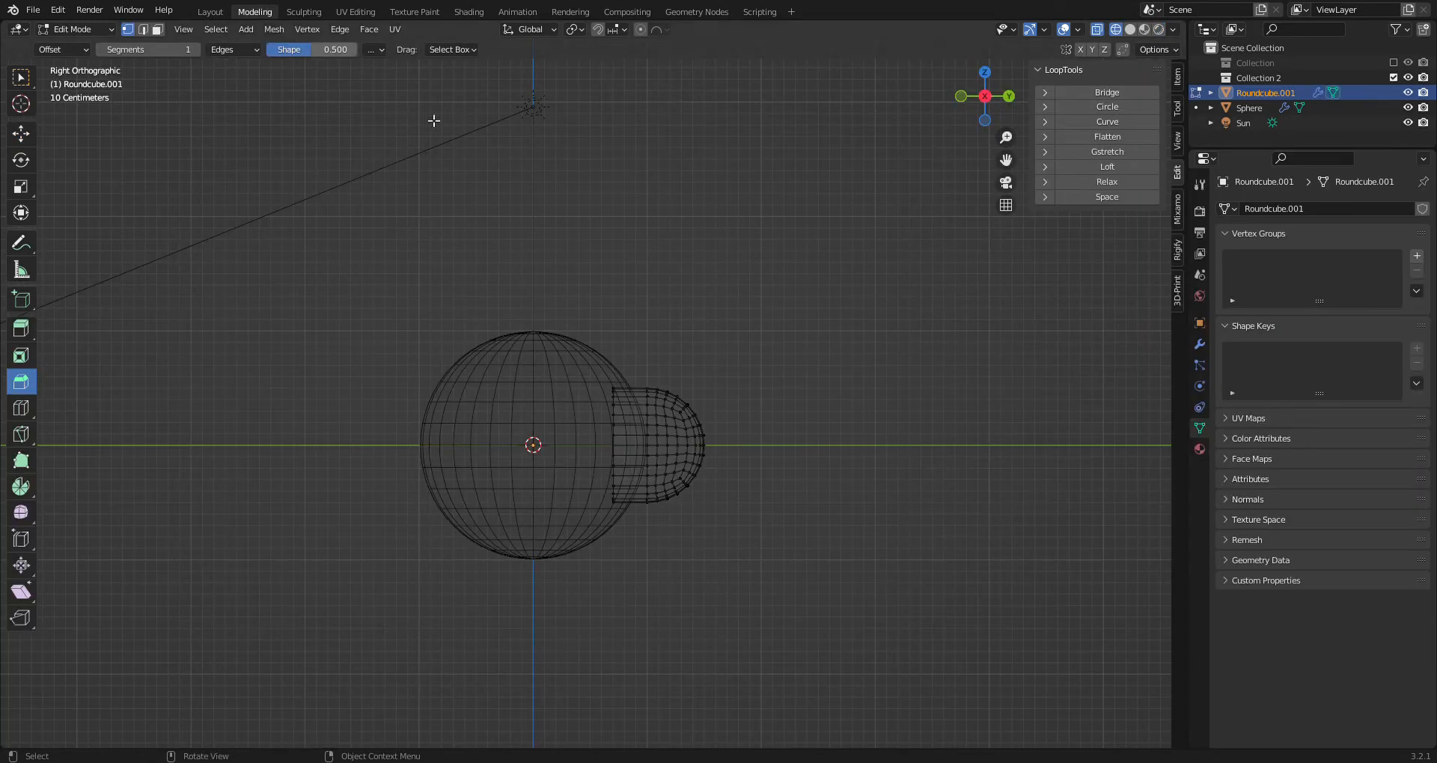
left_click(985, 74)
key("a")
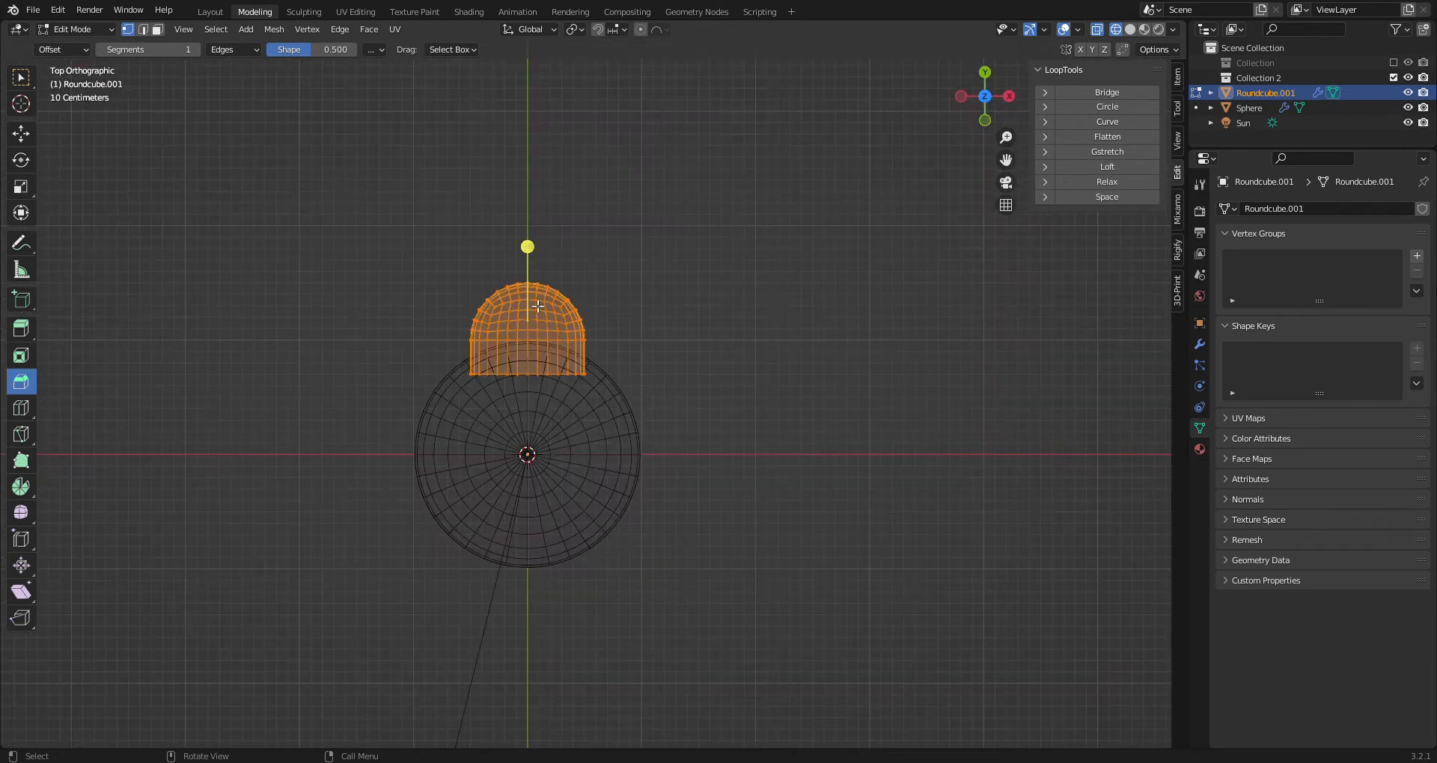
left_click(210, 12)
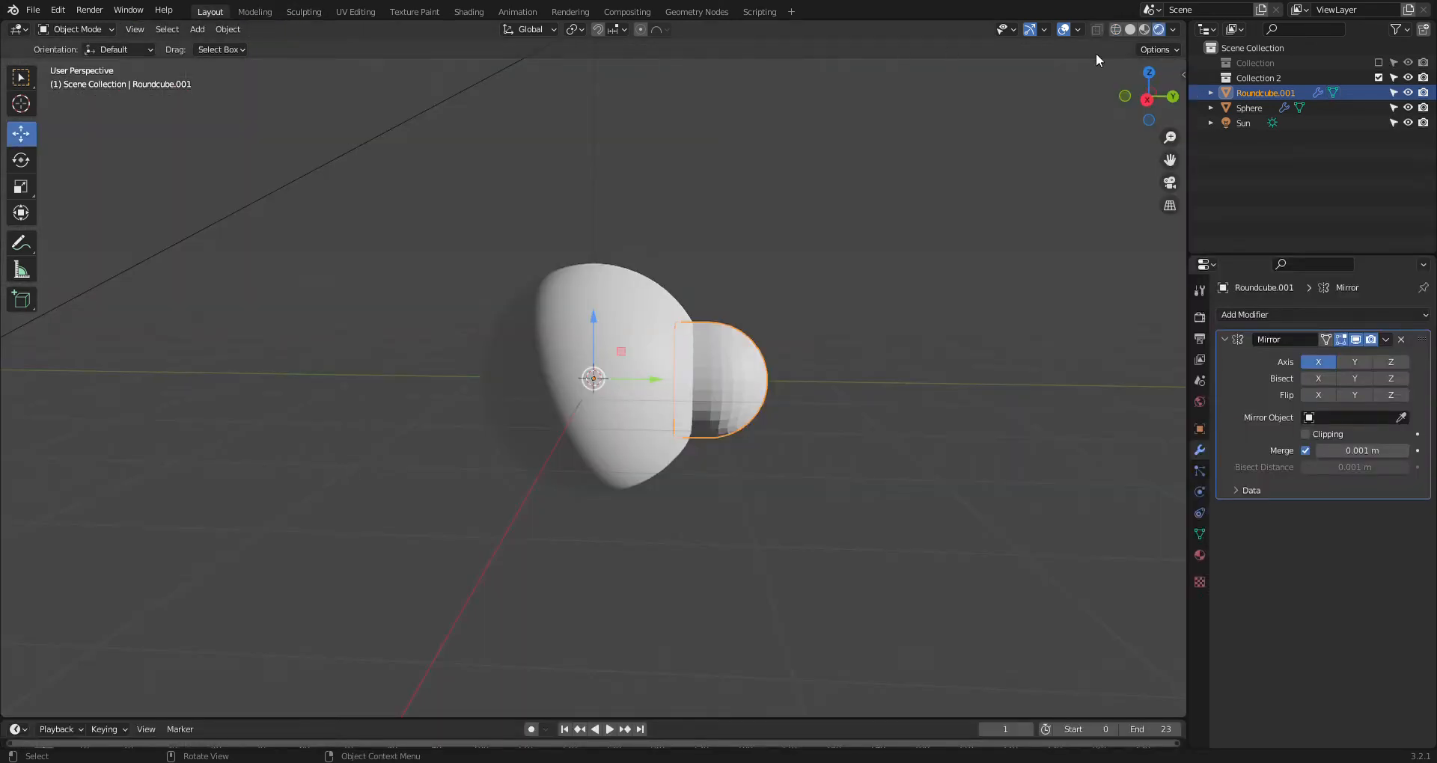
left_click(1147, 75)
key("r")
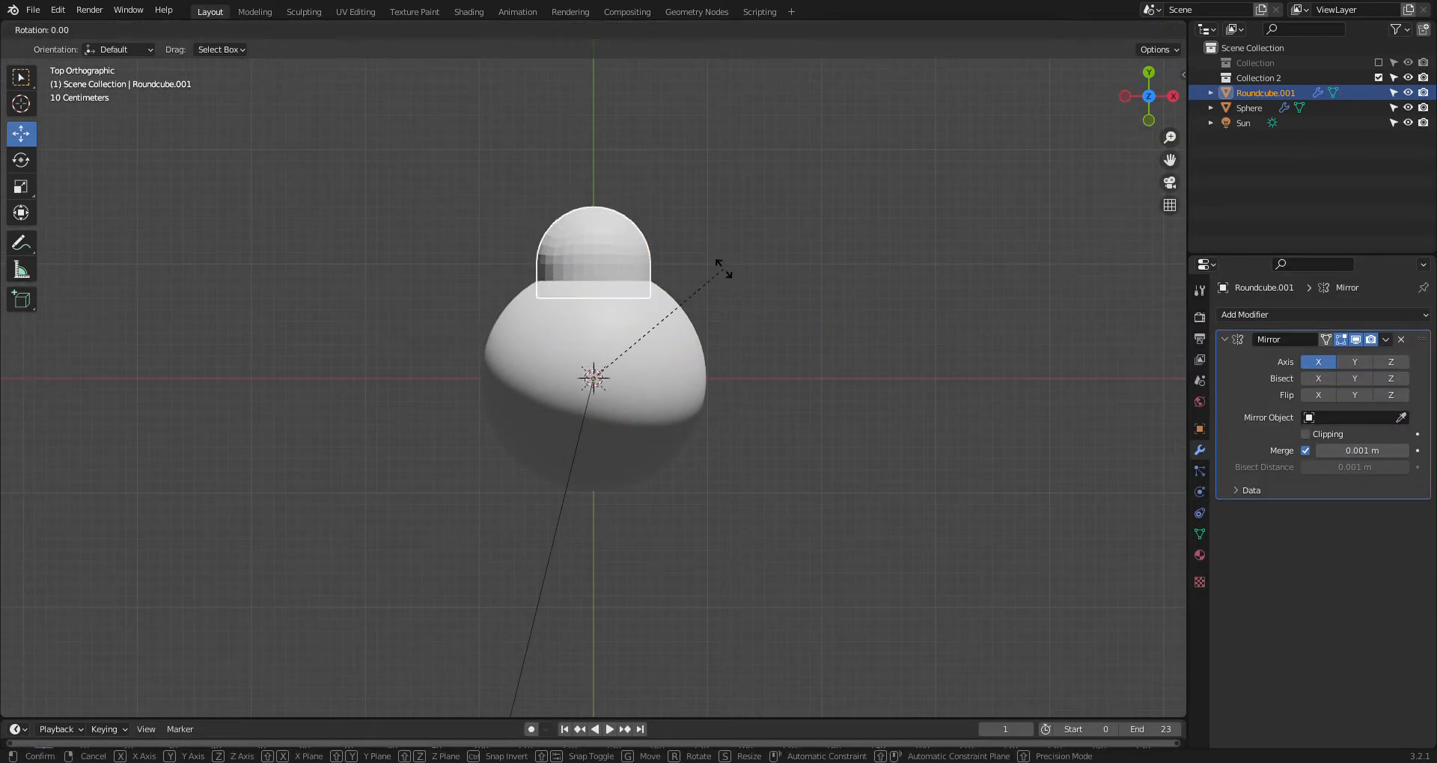
key("9")
key("0")
key("Return")
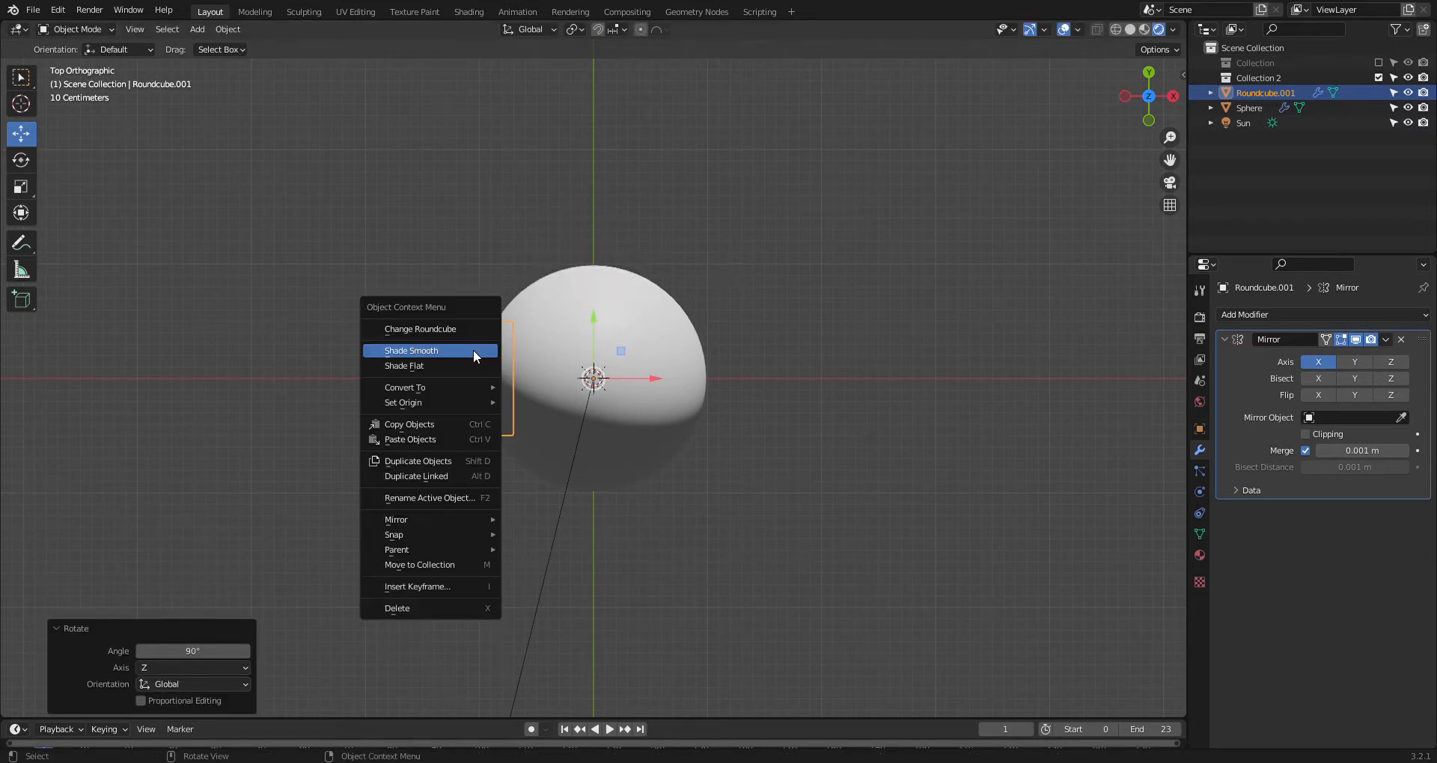
key("ctrl+a")
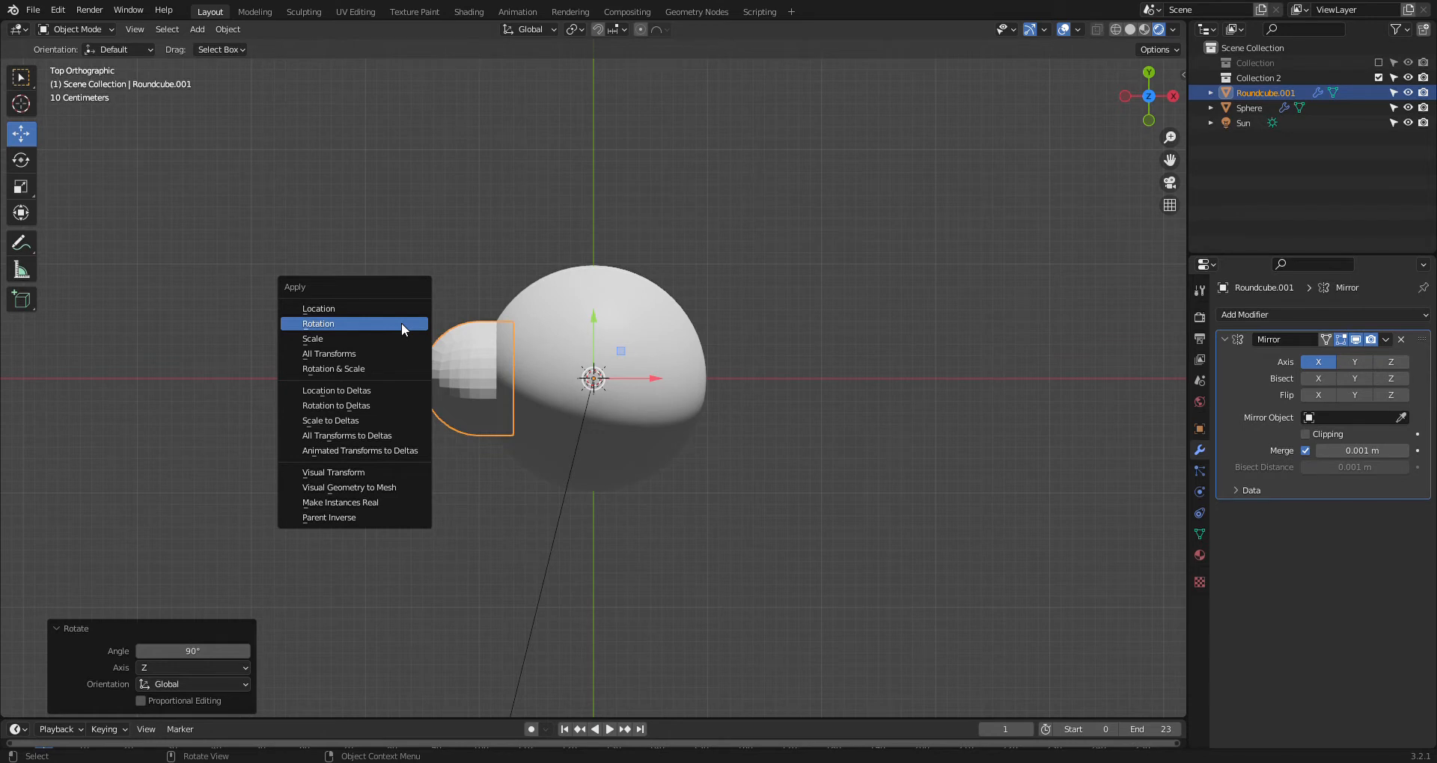
left_click(355, 323)
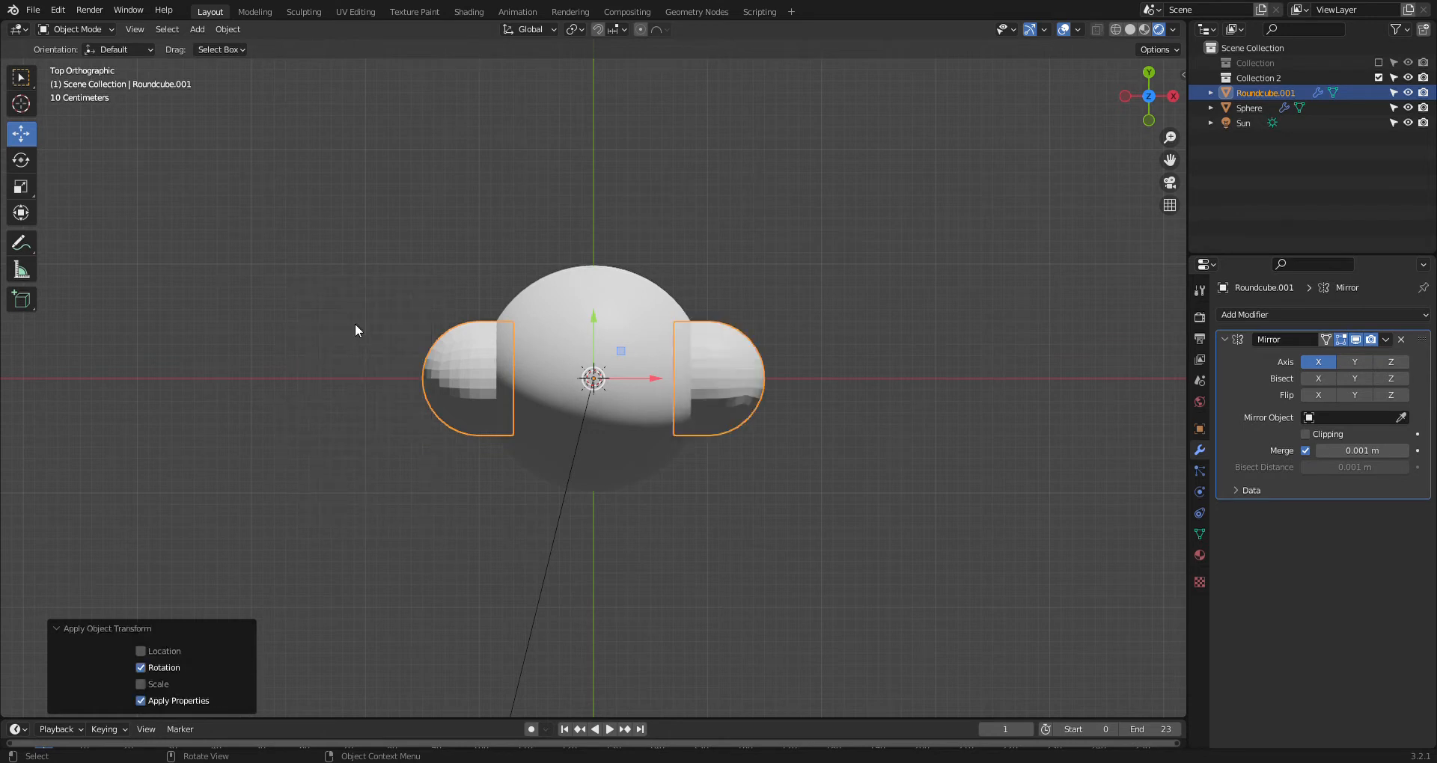
In the Modeling workspace, use left orthographic view to thin the selected capsule mesh to about 0.273 along Y and Z
middle_click_drag(696, 378, 298, 440)
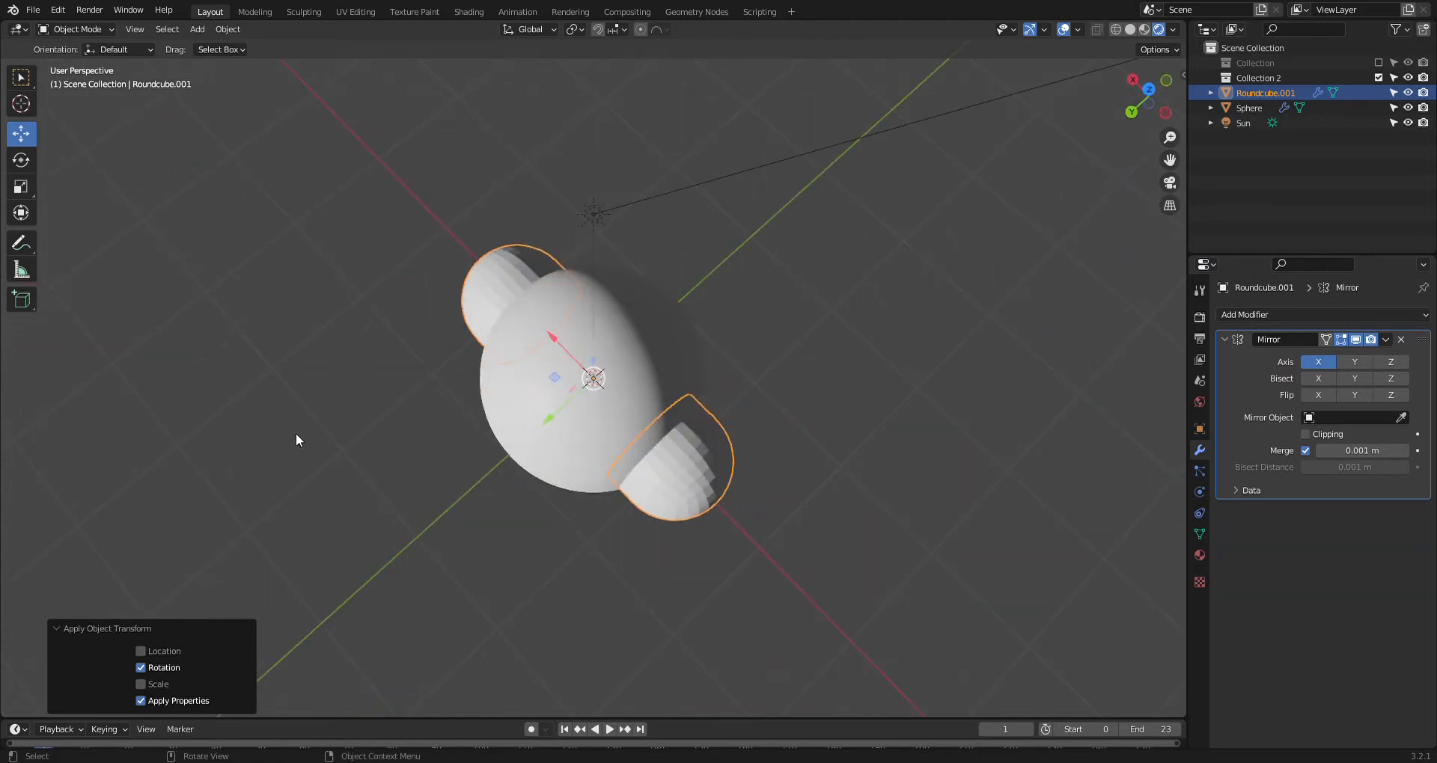
left_click(1132, 111)
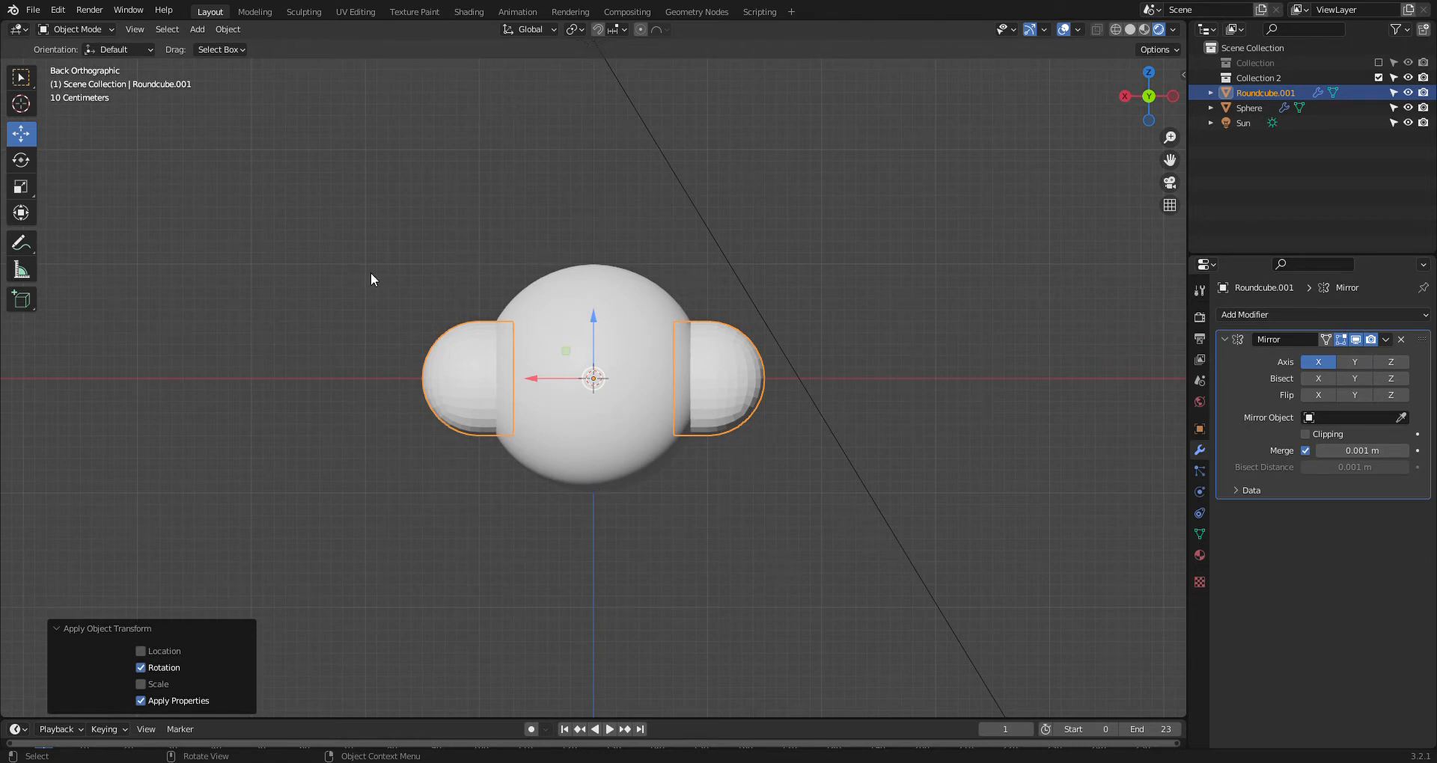
left_click(255, 12)
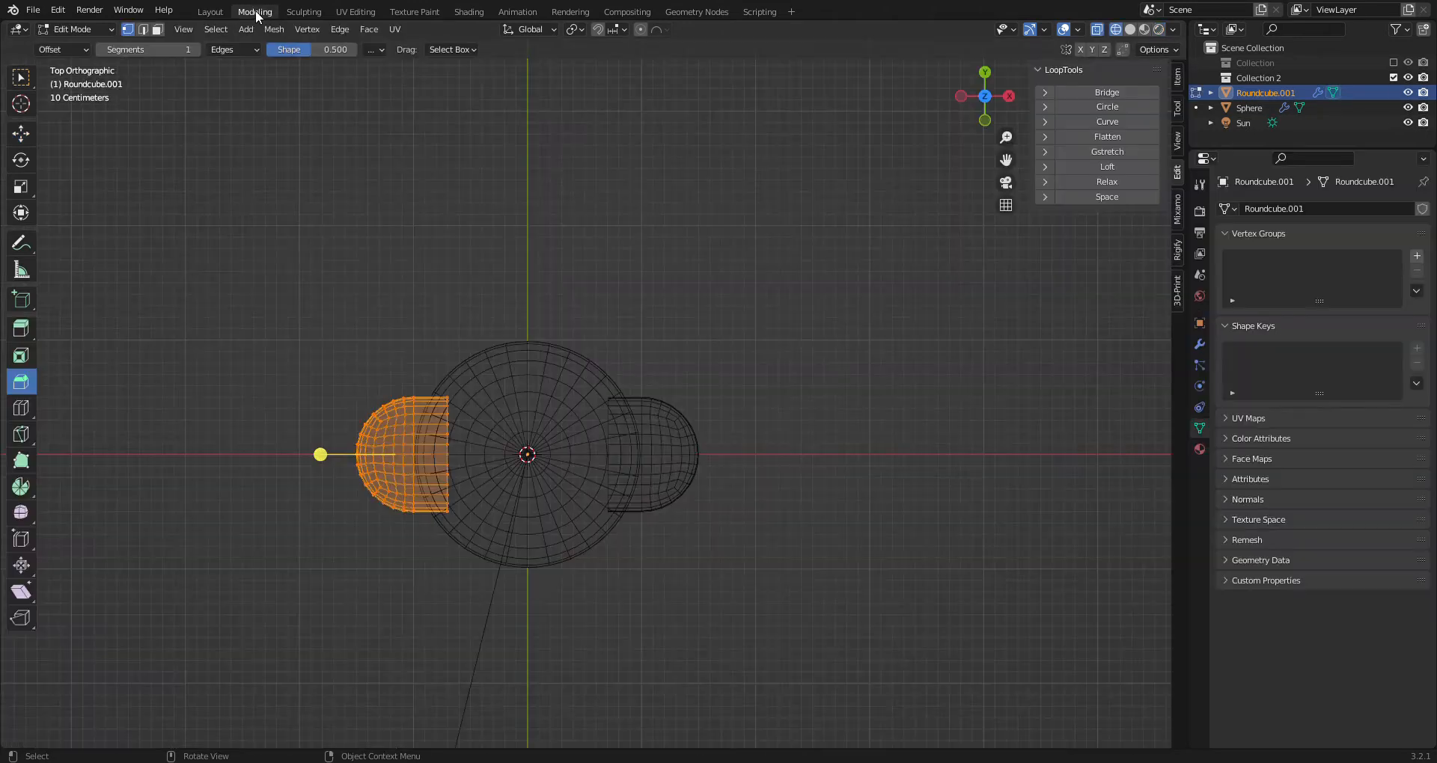
left_click(963, 99)
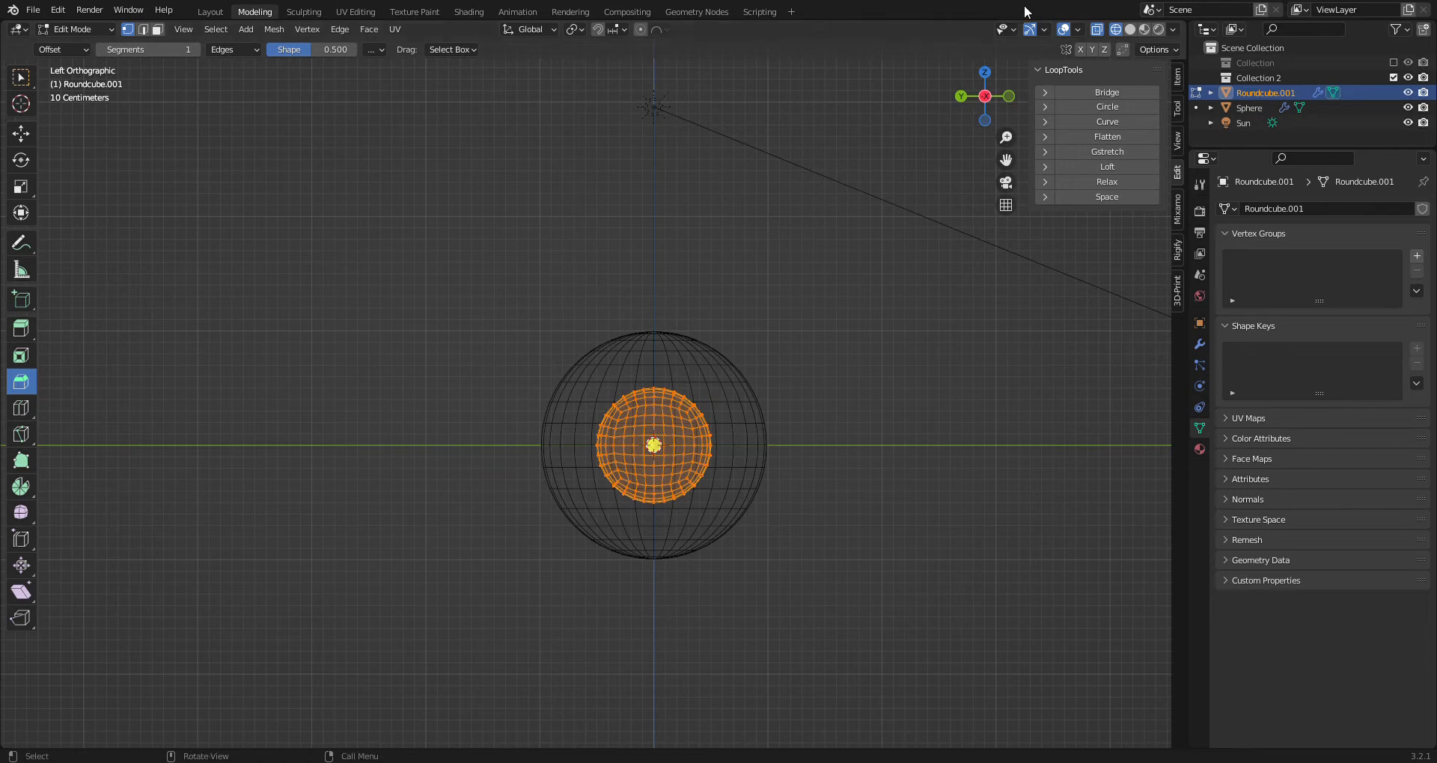
left_click(1130, 29)
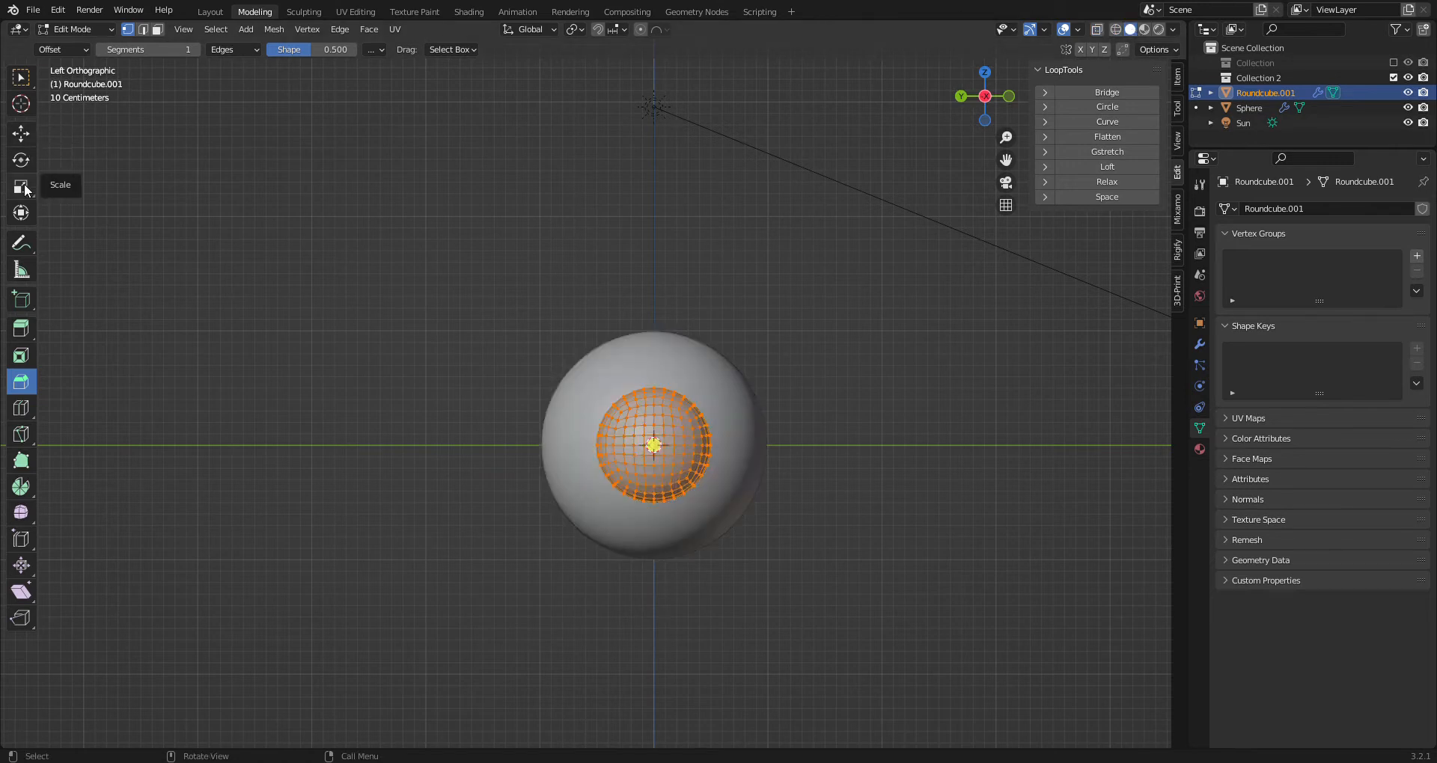
left_click(23, 184)
scroll(700, 485, "up", 5)
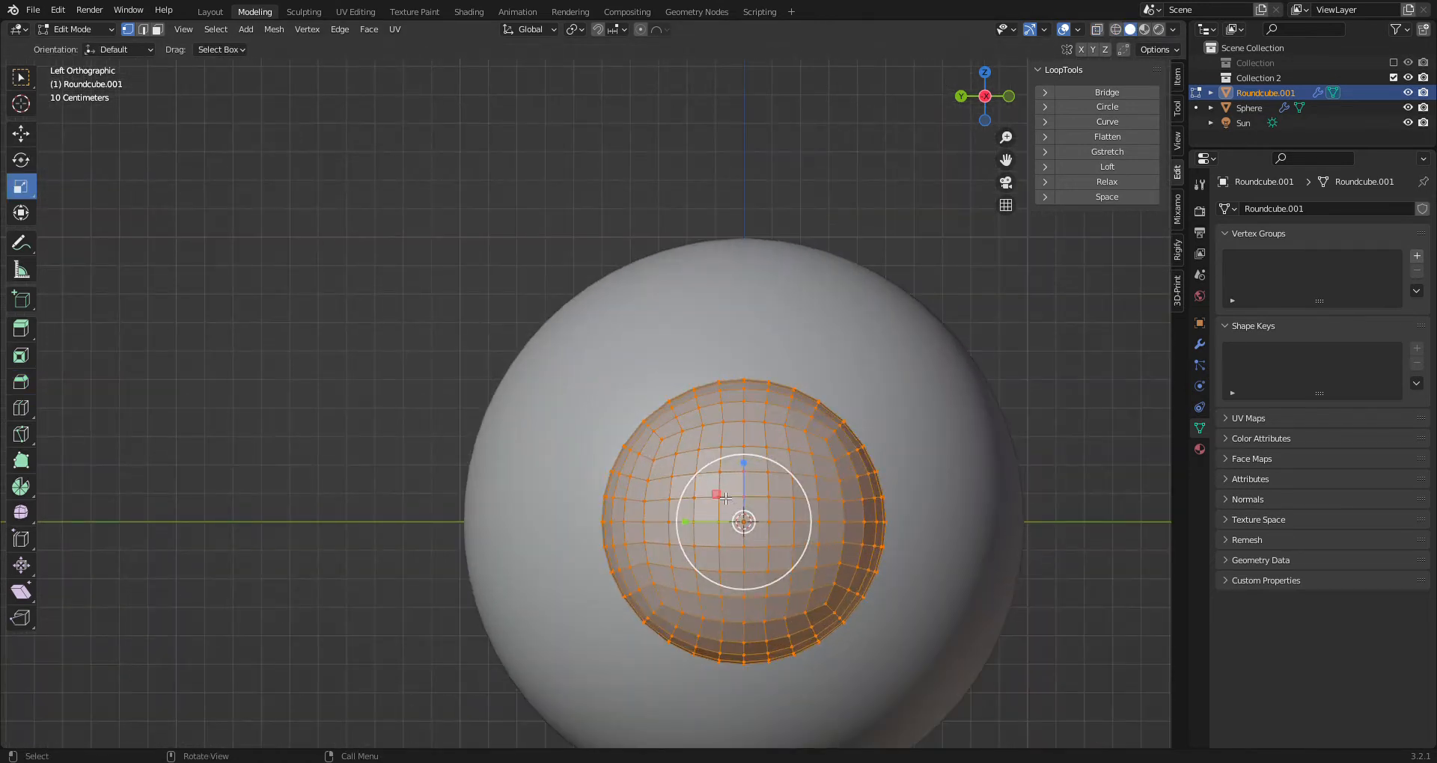
key("s")
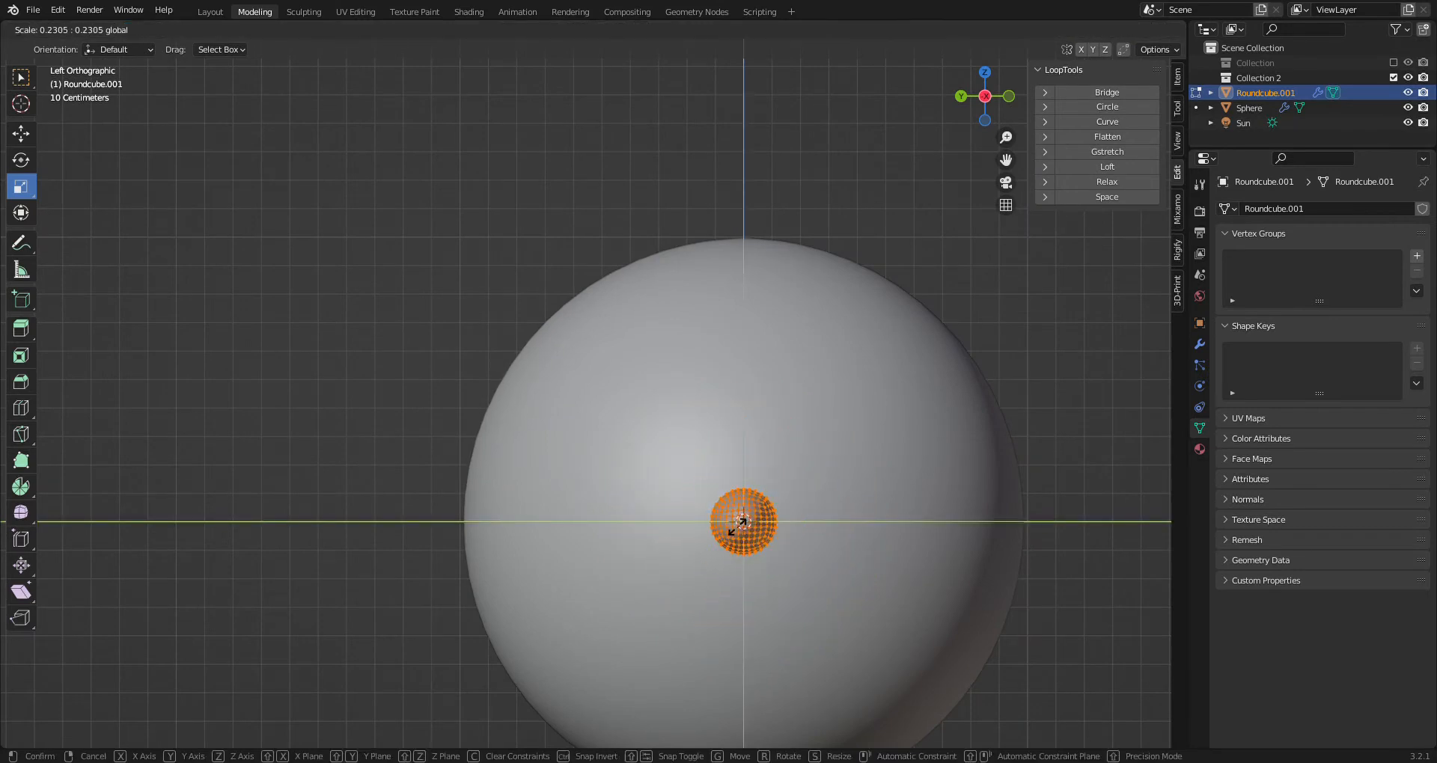
left_click(737, 518)
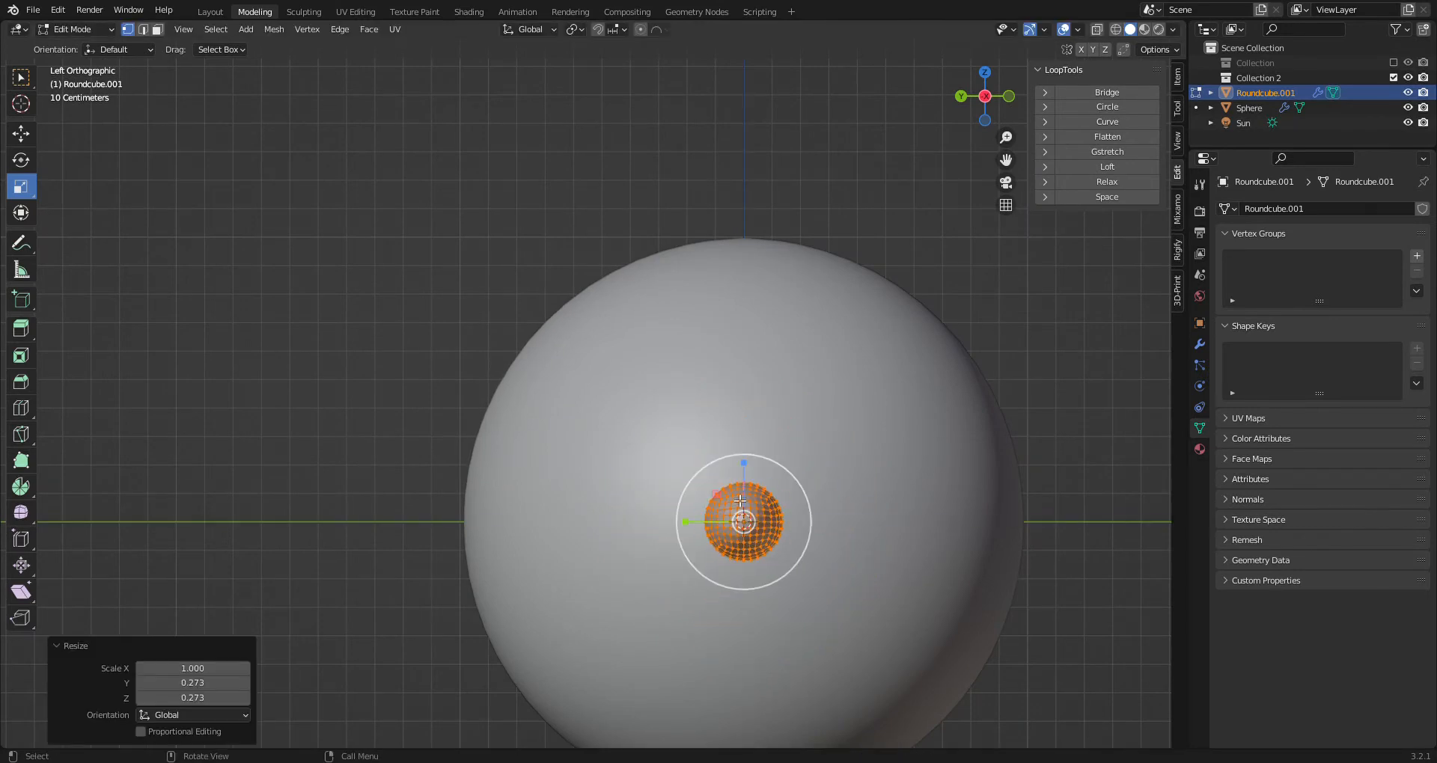
In back view, shorten the whole arm mesh to about 0.525 of its length along X
key("alt+a")
left_click(962, 97)
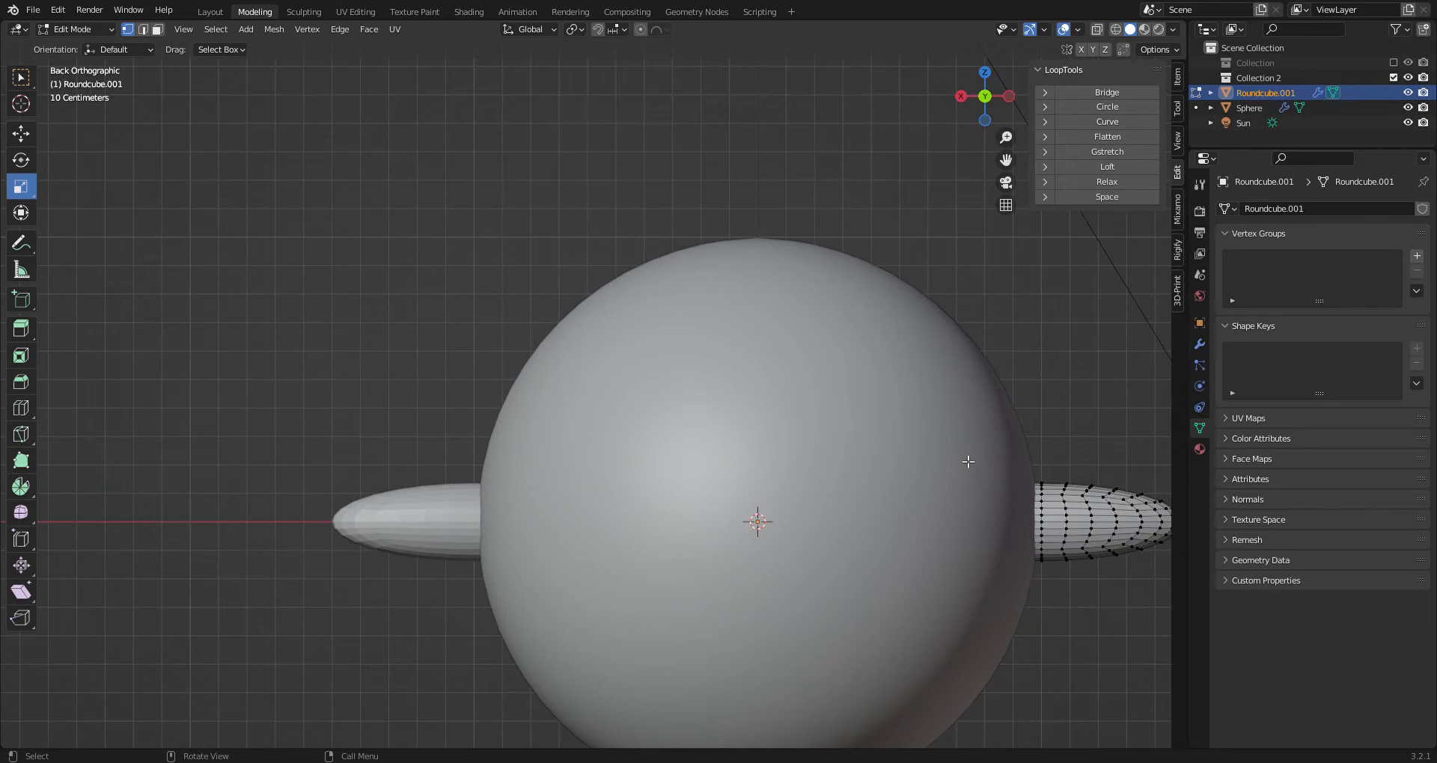
middle_click_drag(970, 462, 745, 442, "shift")
key("a")
mouse_move(812, 507)
left_mouse_down()
mouse_move(841, 500)
mouse_move(827, 500)
left_mouse_up()
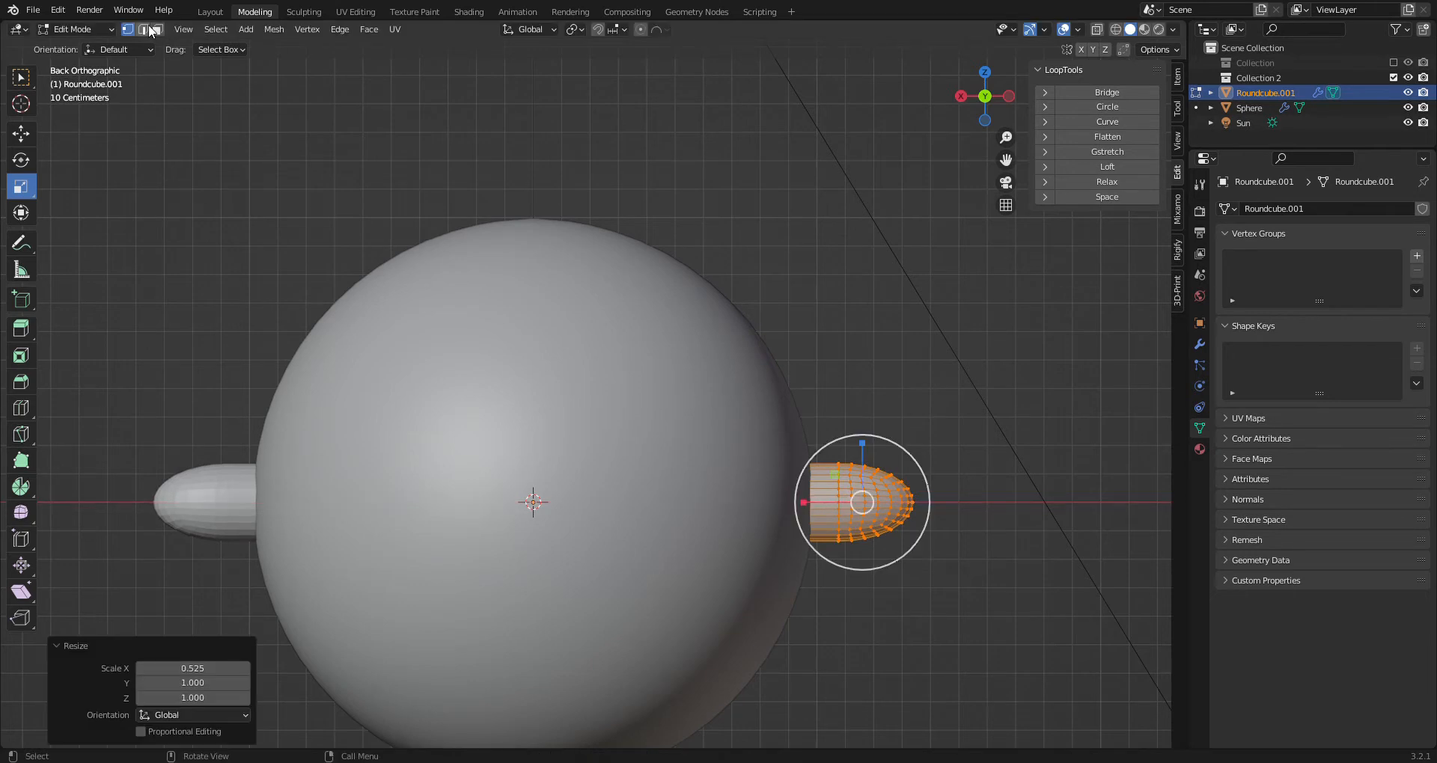
In wireframe shading, move the arm's open edge loop along X deeper into the spherical body
left_click(1116, 29)
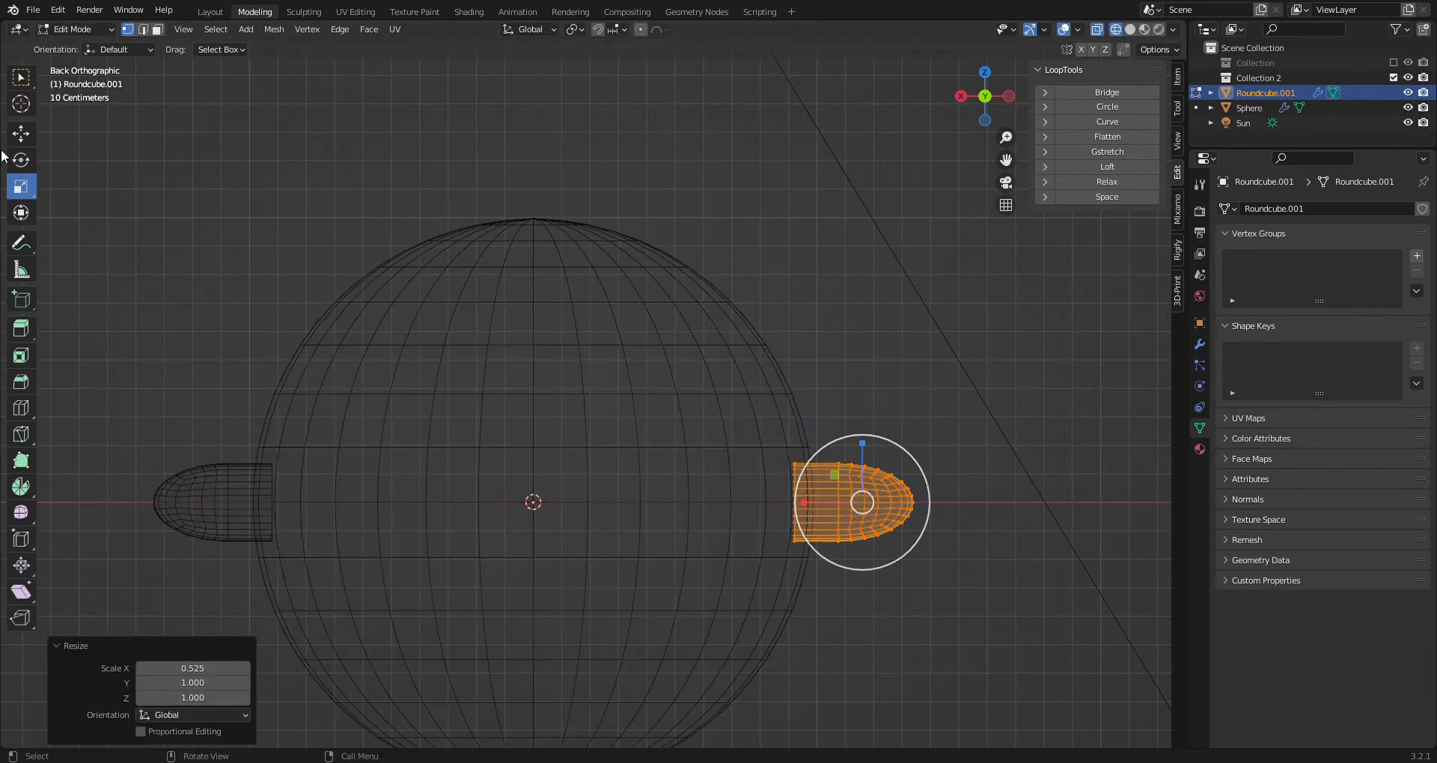
left_click(21, 133)
left_click(796, 512, "alt")
left_click_drag(779, 505, 726, 553)
Return to the Layout workspace and shade the mirrored arms smooth
left_click(210, 12)
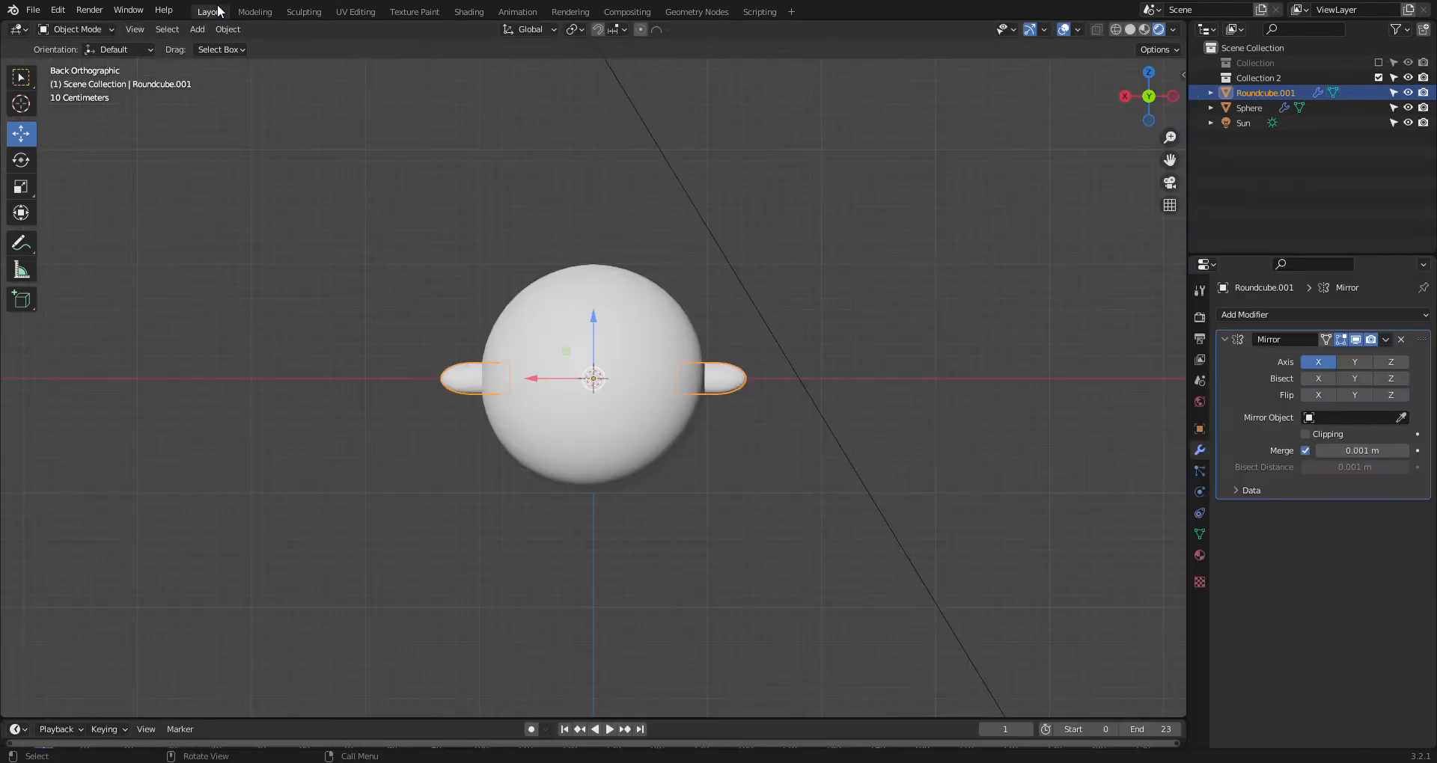
scroll(759, 437, "up", 5)
right_click(913, 354)
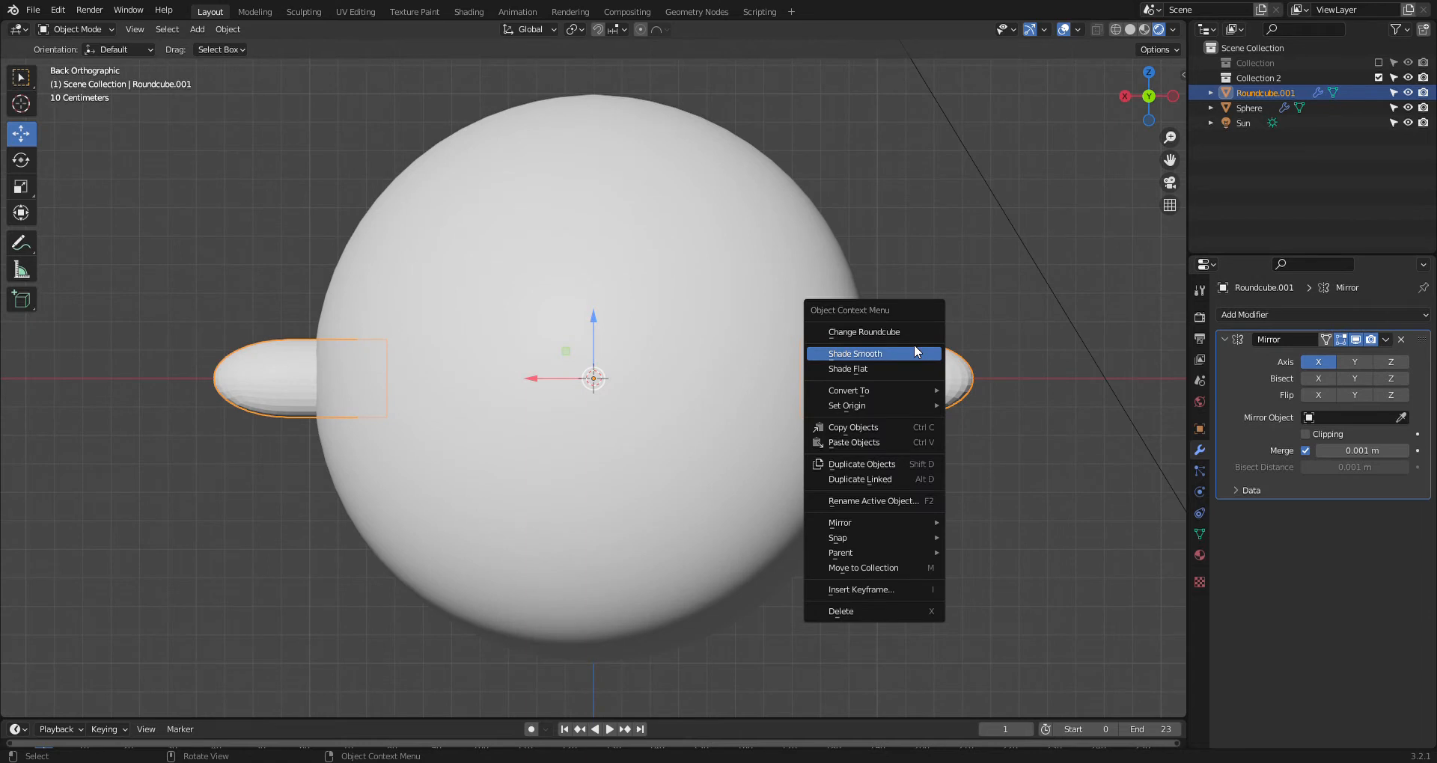
left_click(914, 349)
Add a 2 m cube mesh at the origin as the base for the feet
middle_click_drag(916, 349, 786, 301)
scroll(754, 276, "down", 4)
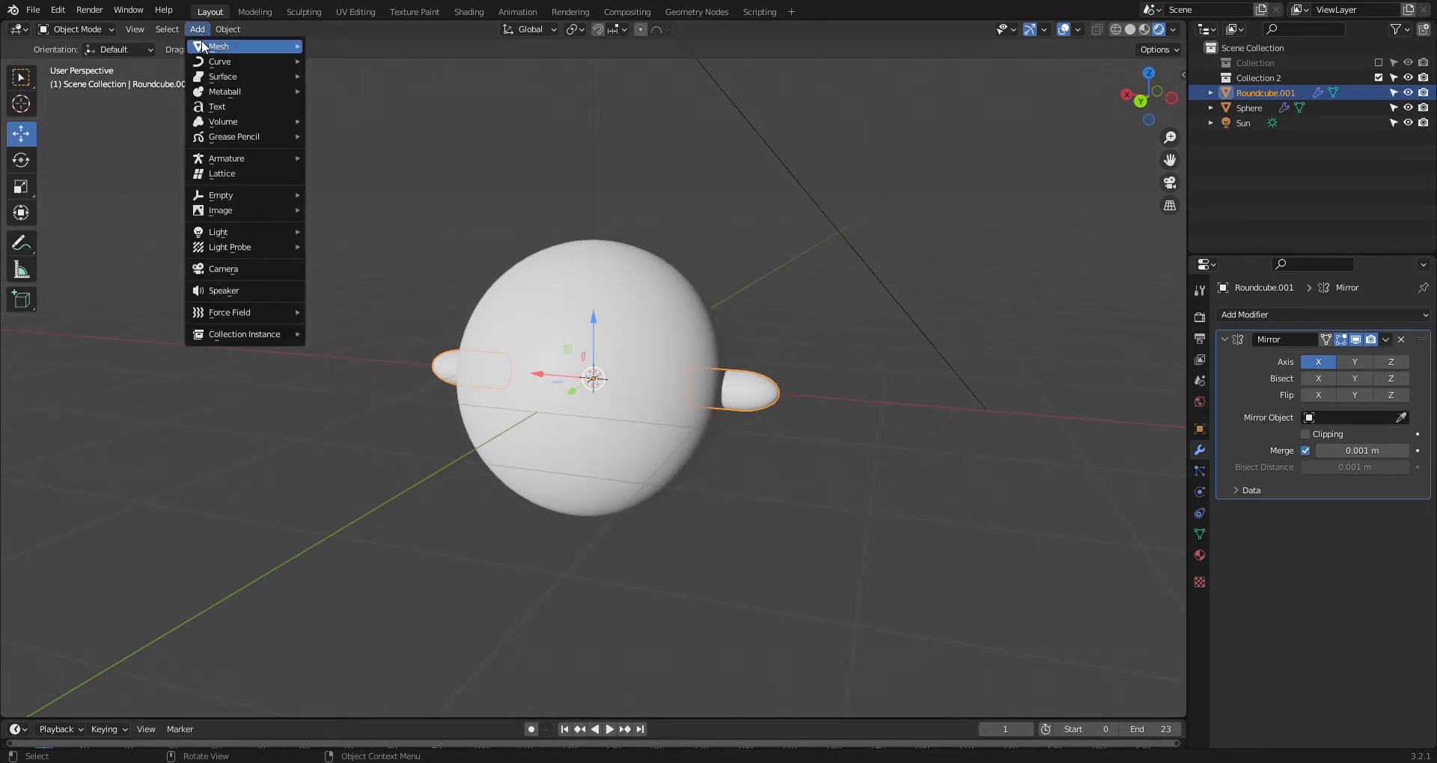
mouse_move(202, 45)
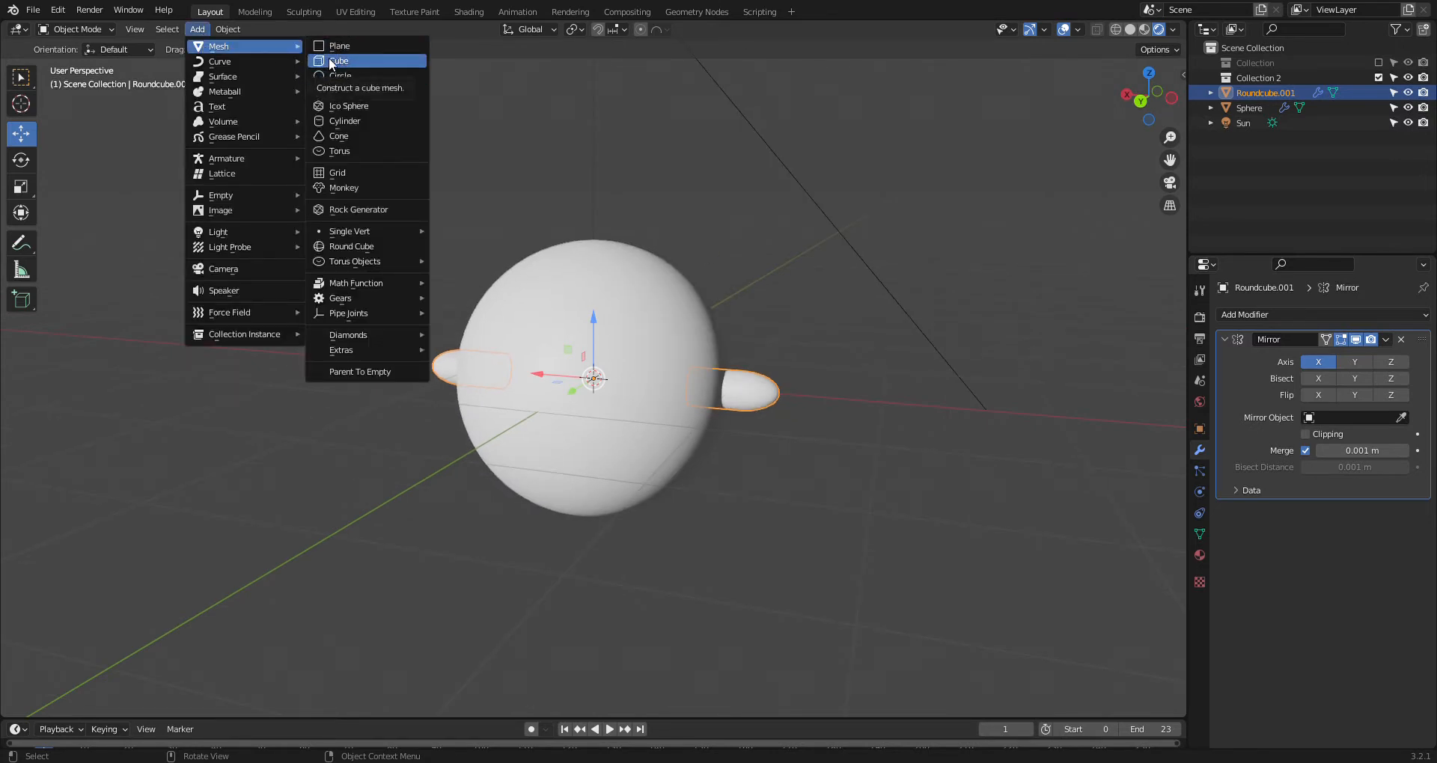
left_click(330, 62)
middle_click_drag(566, 154, 718, 266)
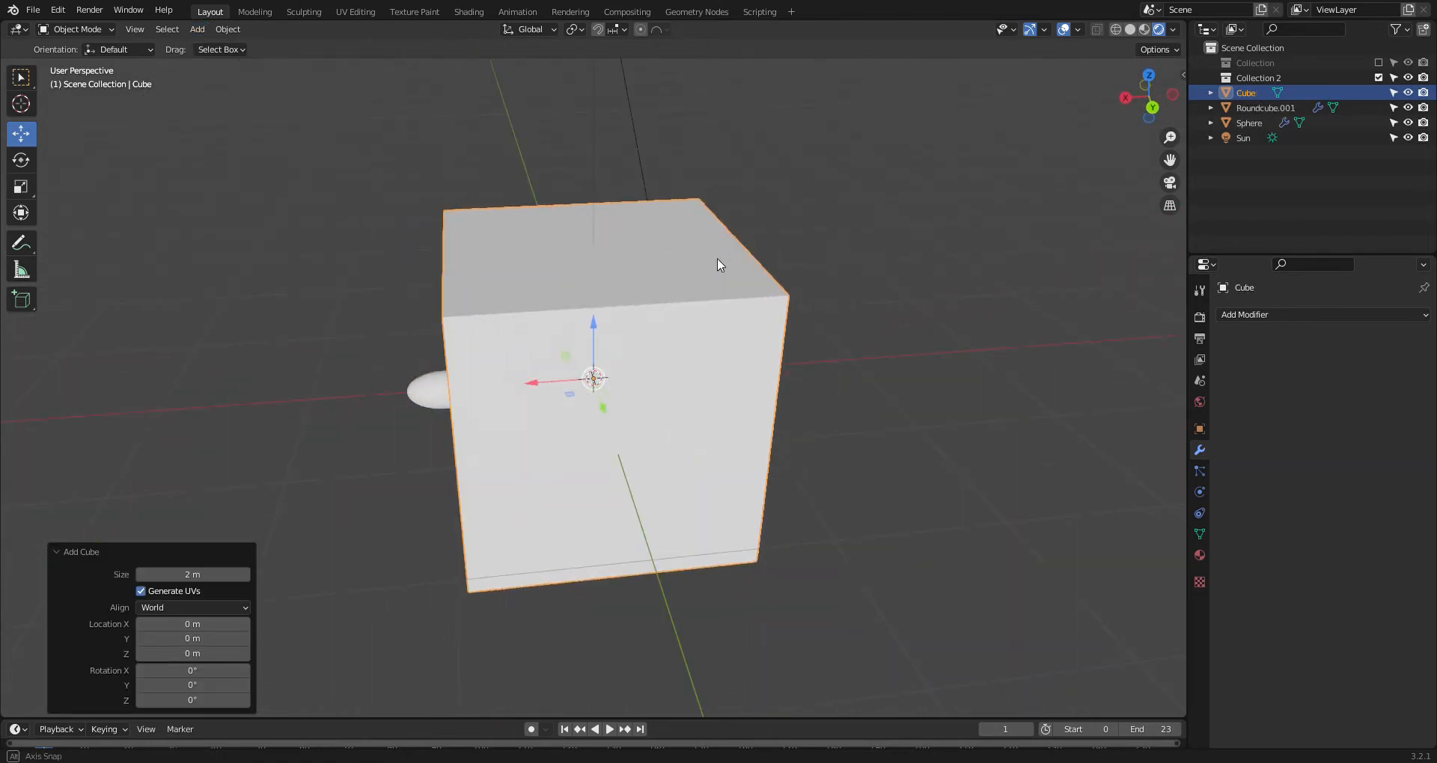
In the Modeling workspace, scale the cube to about 0.089 and move it about -0.486 m in X and -1.004 m in Z
left_click(255, 12)
scroll(569, 441, "down", 5)
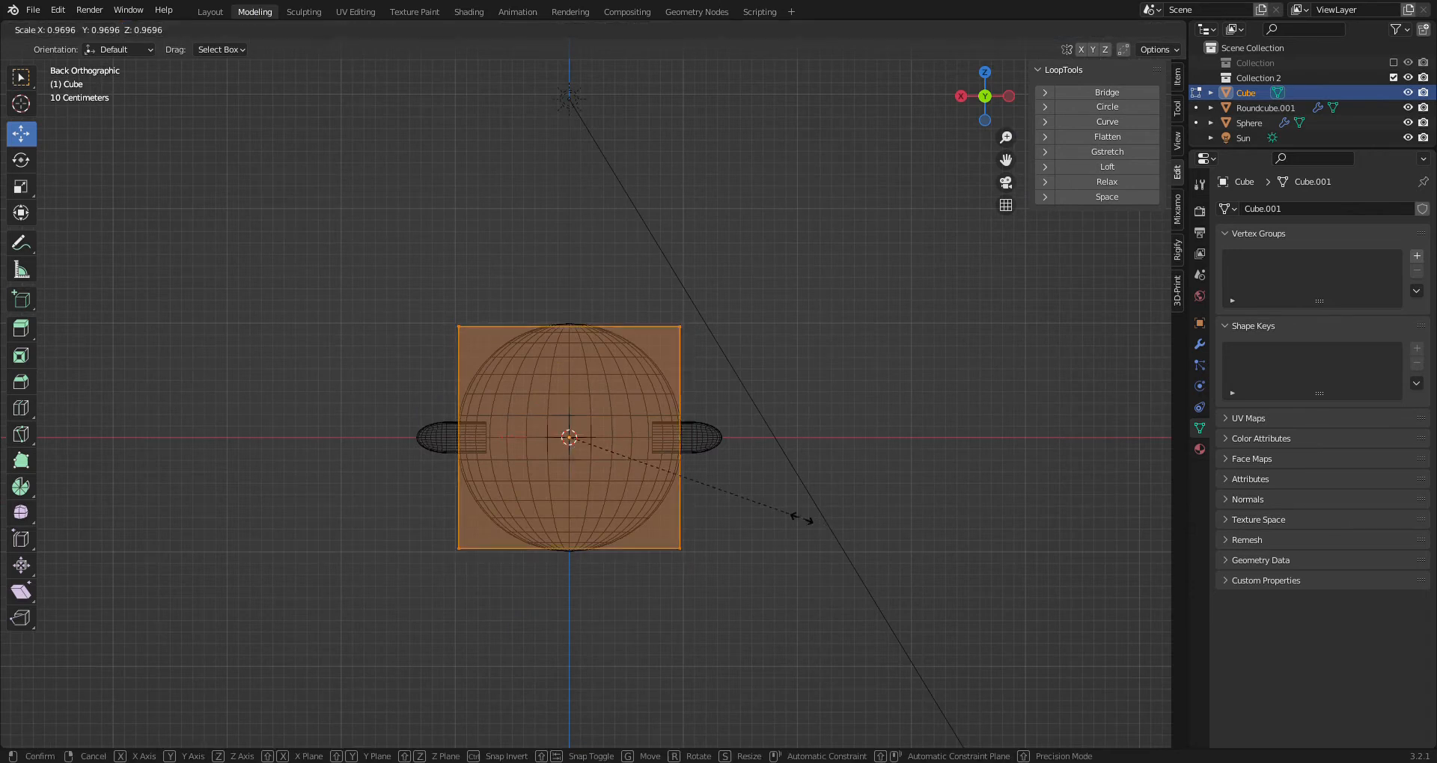
key("s")
left_click(591, 454)
key("g")
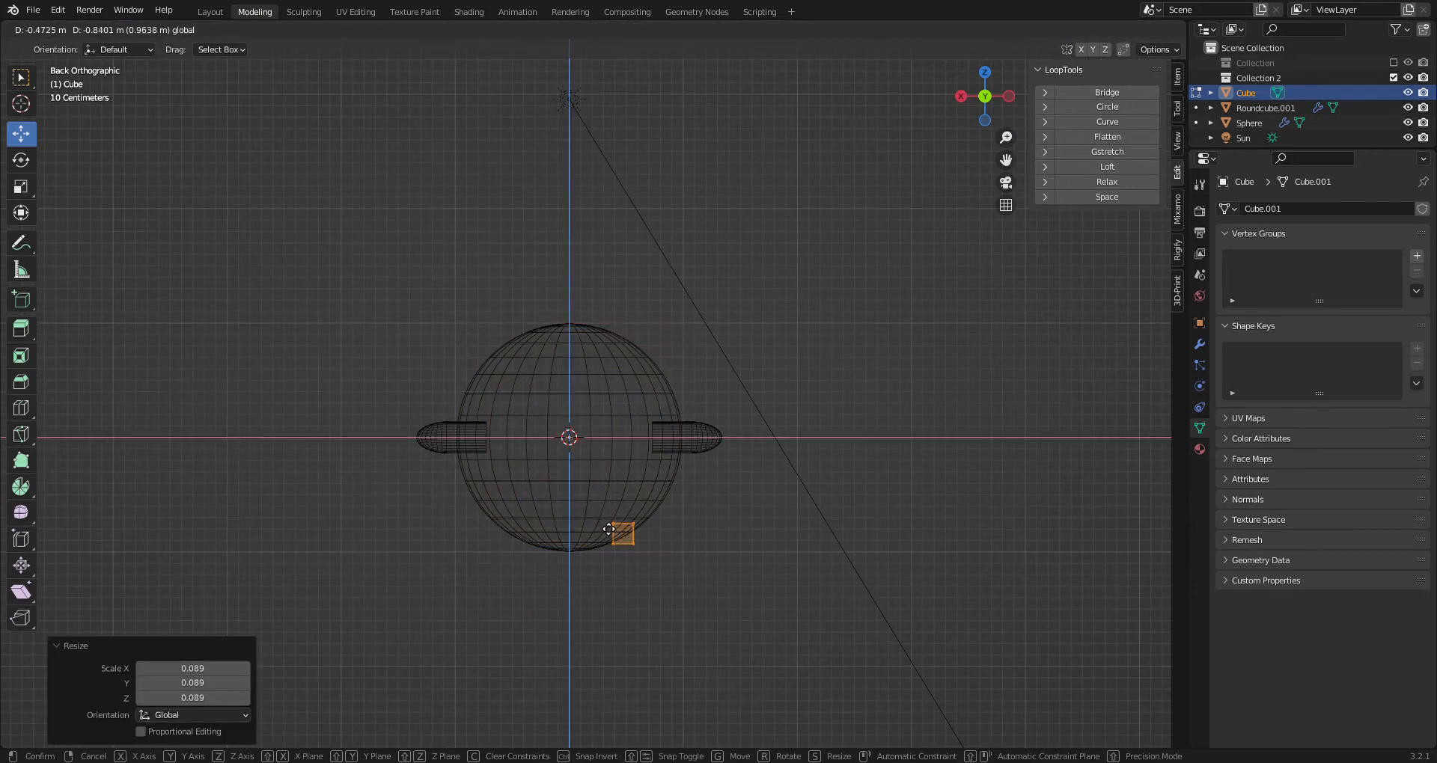
left_click(611, 547)
Add a Mirror modifier on the X axis to the small foot cube
left_click(1199, 345)
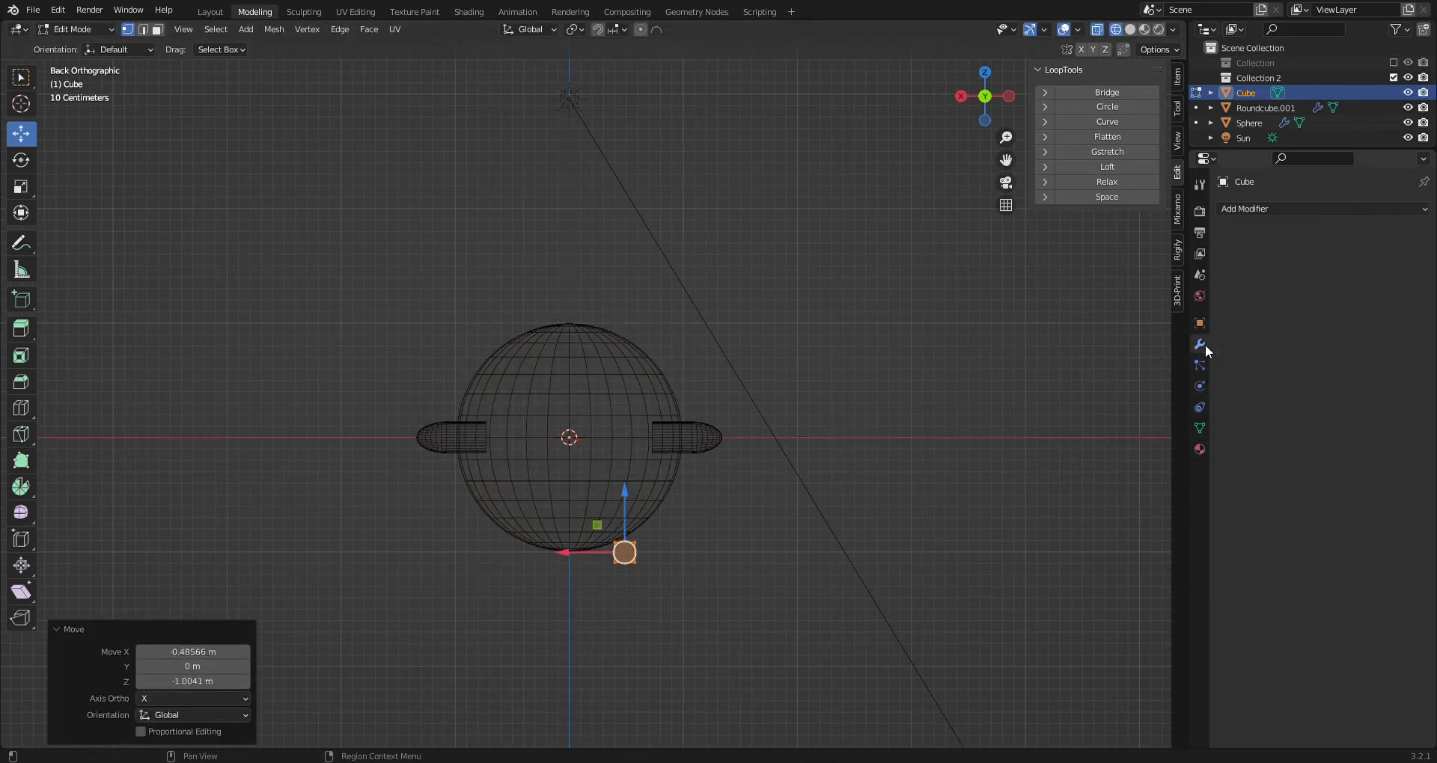
left_click(1269, 215)
left_click(1143, 387)
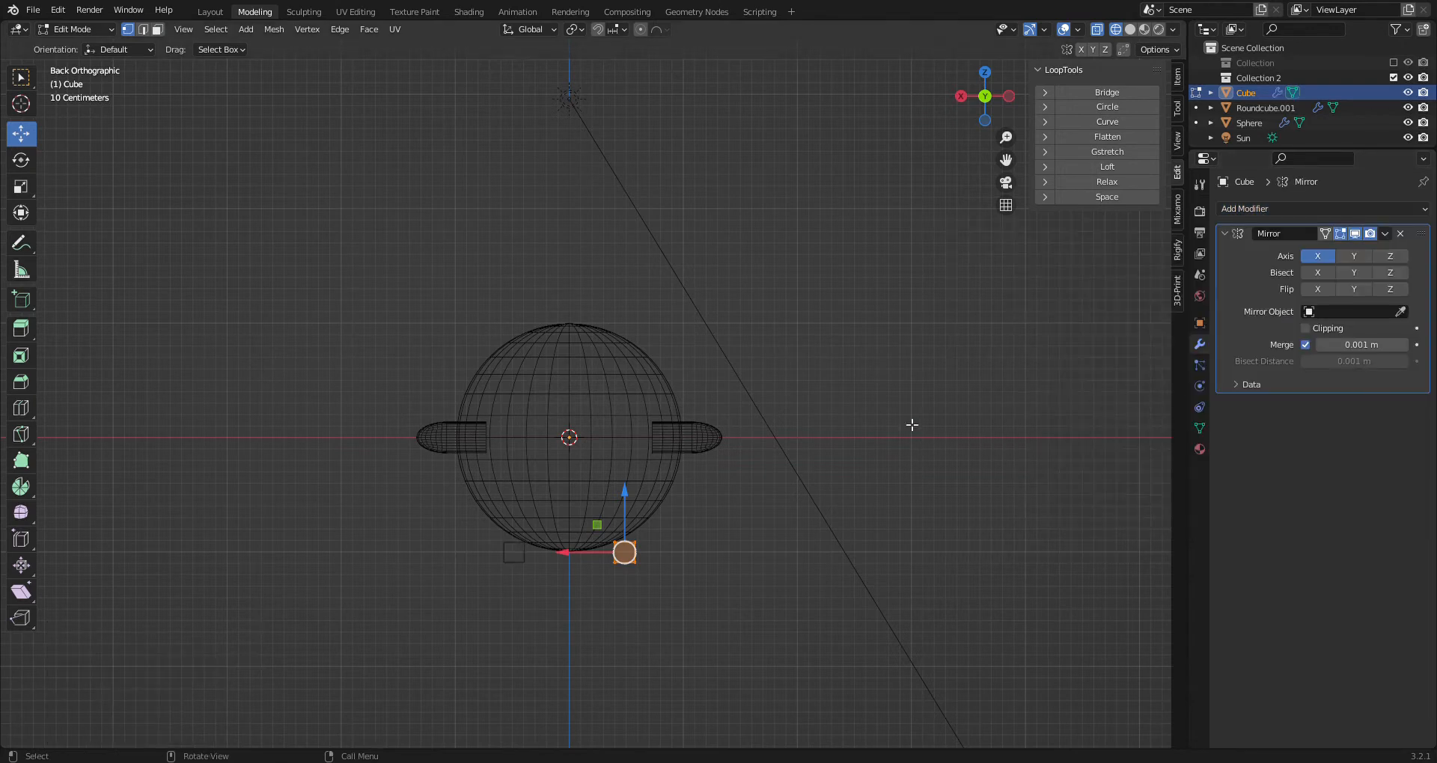
In left orthographic view, move the foot cube's positive-Y end face outward about 0.209 m along Y
left_click(1009, 97)
scroll(797, 637, "up", 2)
middle_click_drag(792, 648, 693, 382, "shift")
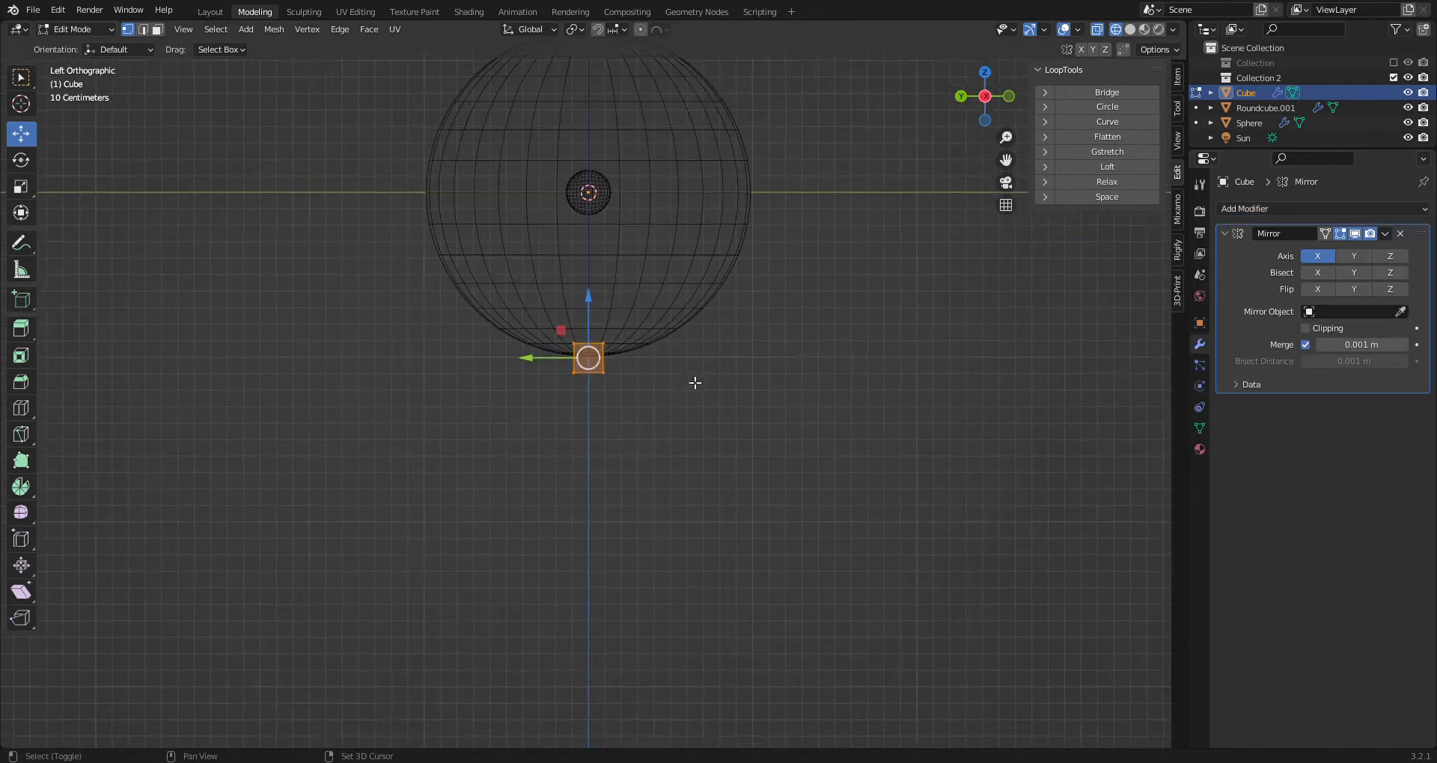
scroll(673, 378, "up", 5)
scroll(554, 356, "up", 1)
left_click_drag(426, 171, 576, 400)
left_click_drag(523, 290, 414, 278)
Extrude the foot's positive-Y end face farther outward, then lower its upper edge to taper the toe end
key("e")
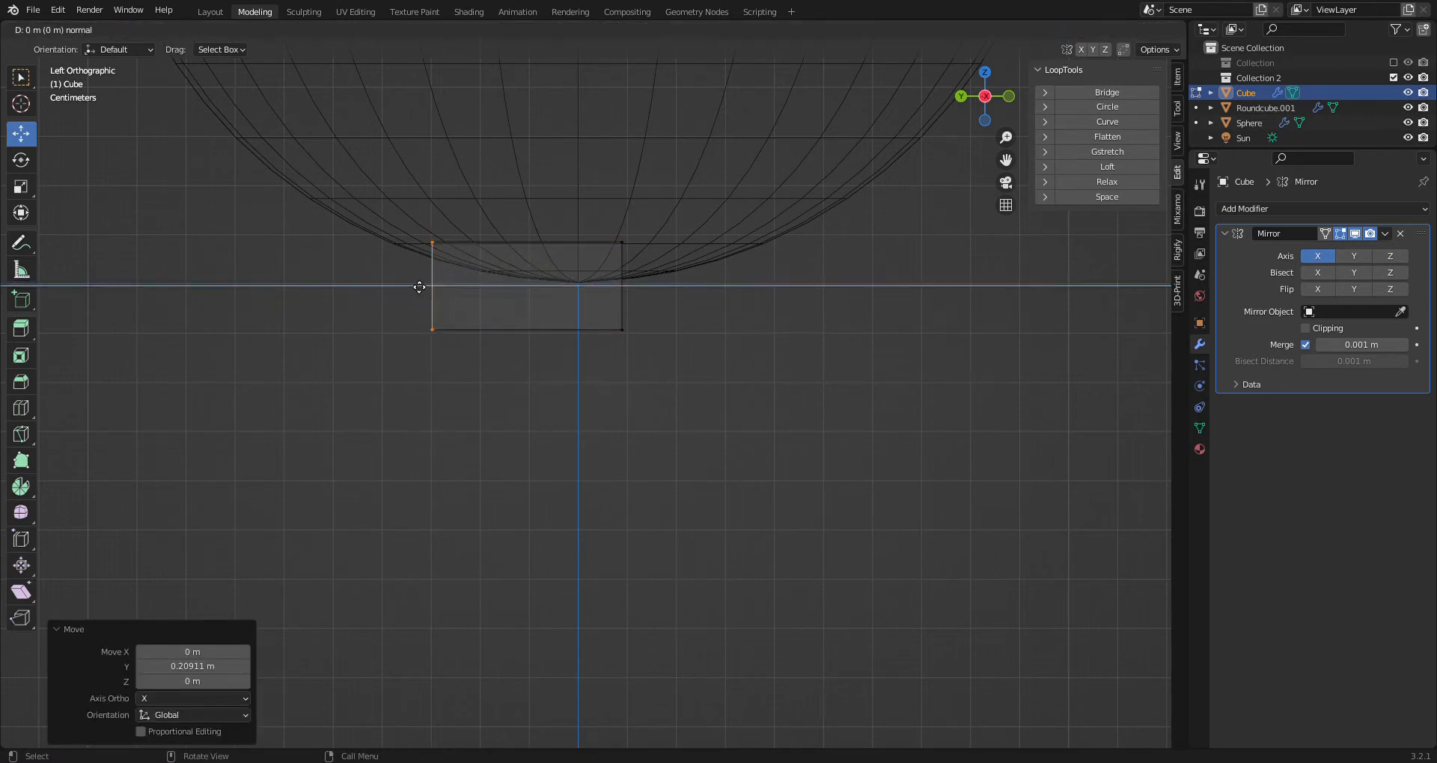
right_click(420, 290)
left_click_drag(423, 286, 270, 308)
left_click_drag(200, 162, 332, 264)
left_click_drag(301, 214, 304, 258)
Select the foot's toe-end face and scale it to 0.667 along X to narrow it
middle_click_drag(304, 258, 487, 379)
left_click_drag(500, 351, 827, 552)
middle_click_drag(811, 549, 776, 568)
left_click_drag(741, 586, 544, 435)
left_click(26, 192)
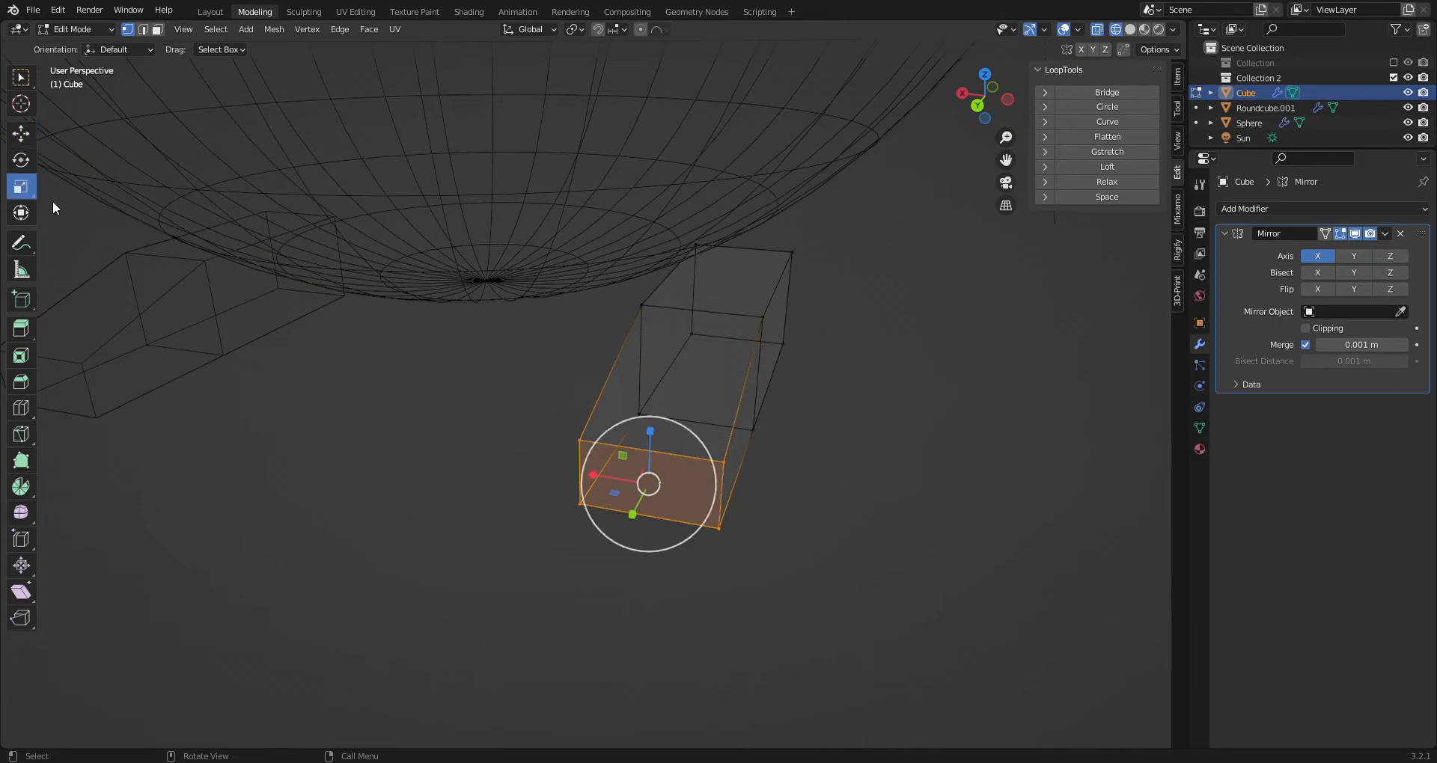
left_click_drag(597, 473, 621, 477)
Add a Subdivision Surface modifier to the foot and display the viewport in solid shading
left_click(1245, 207)
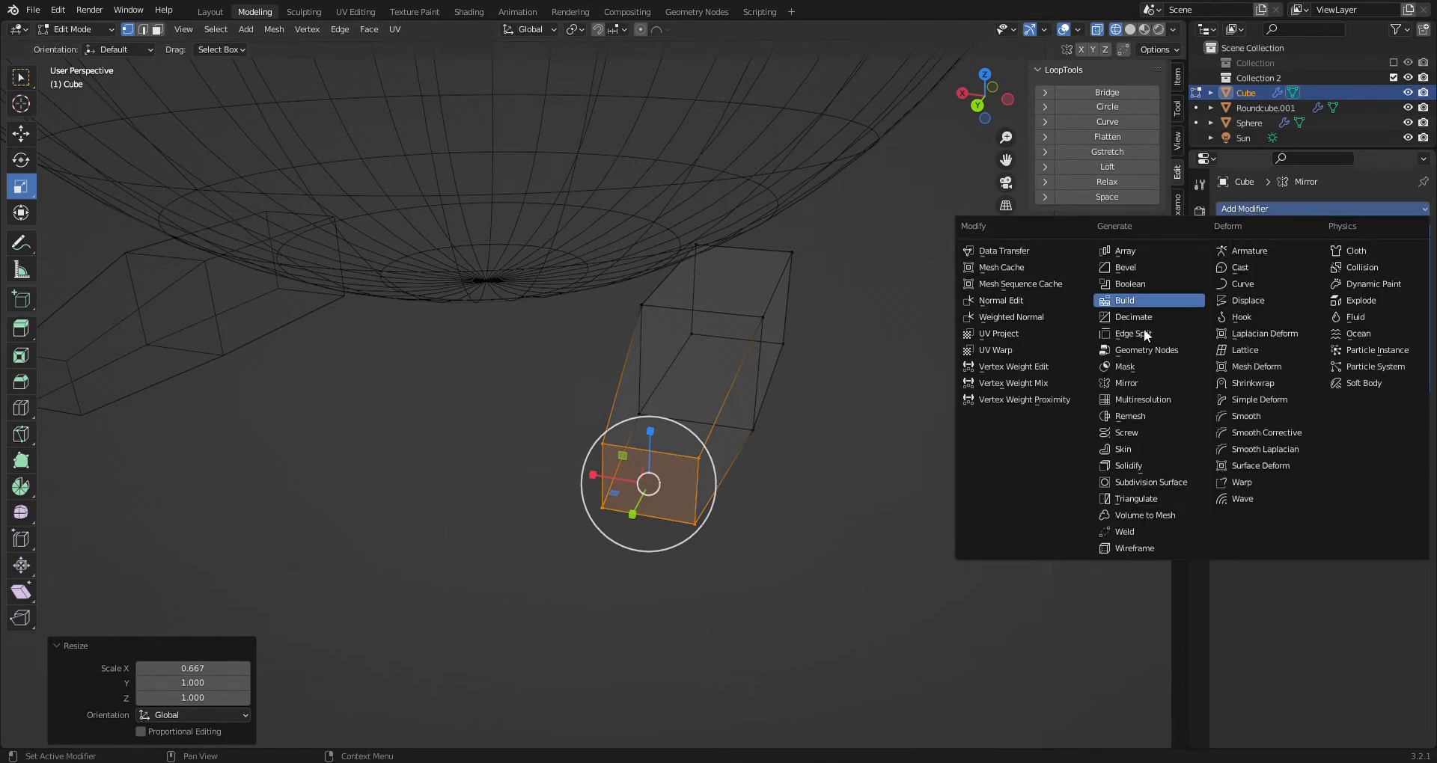
left_click(1127, 481)
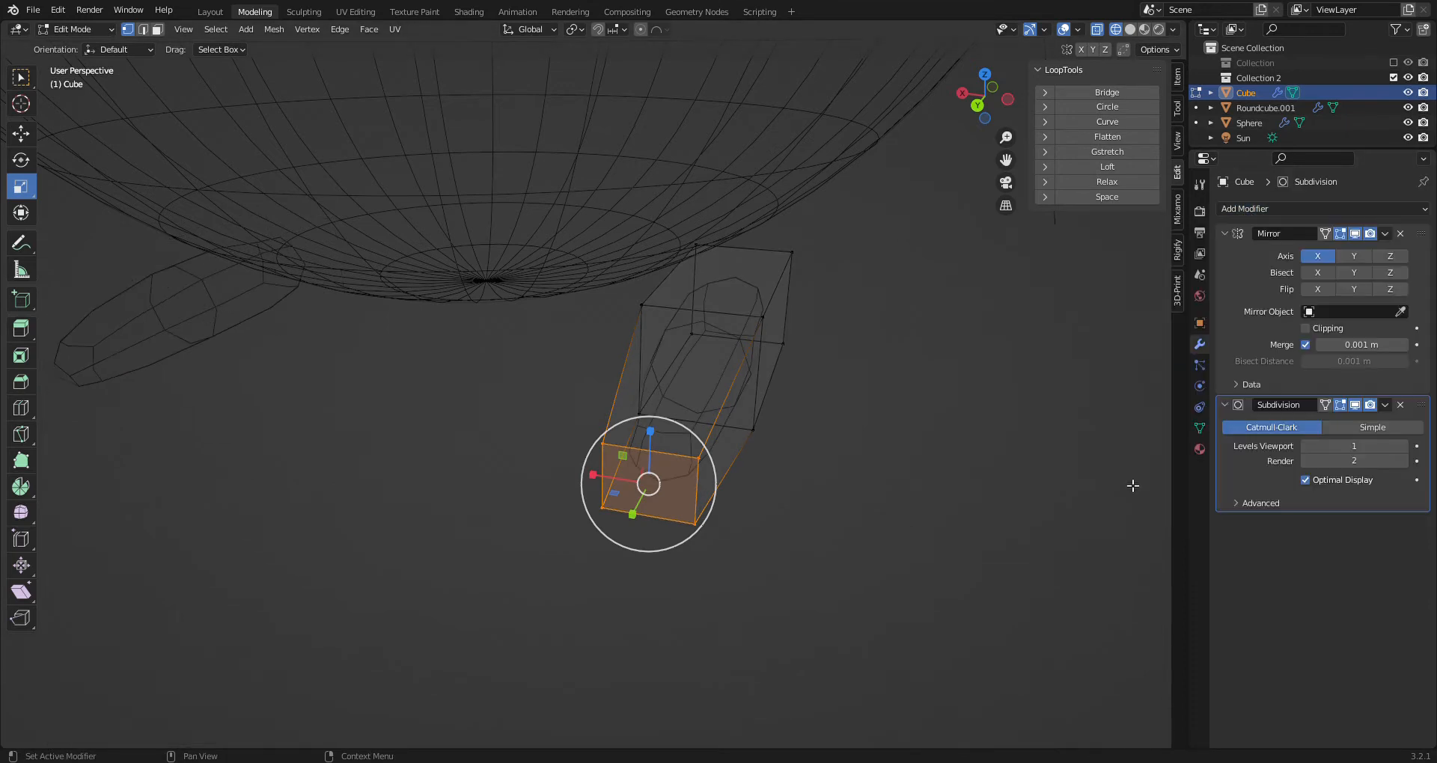
left_click(1130, 30)
Add a horizontal loop cut around the foot's sides, slid toward the sole with a factor of 0.595
left_click(21, 408)
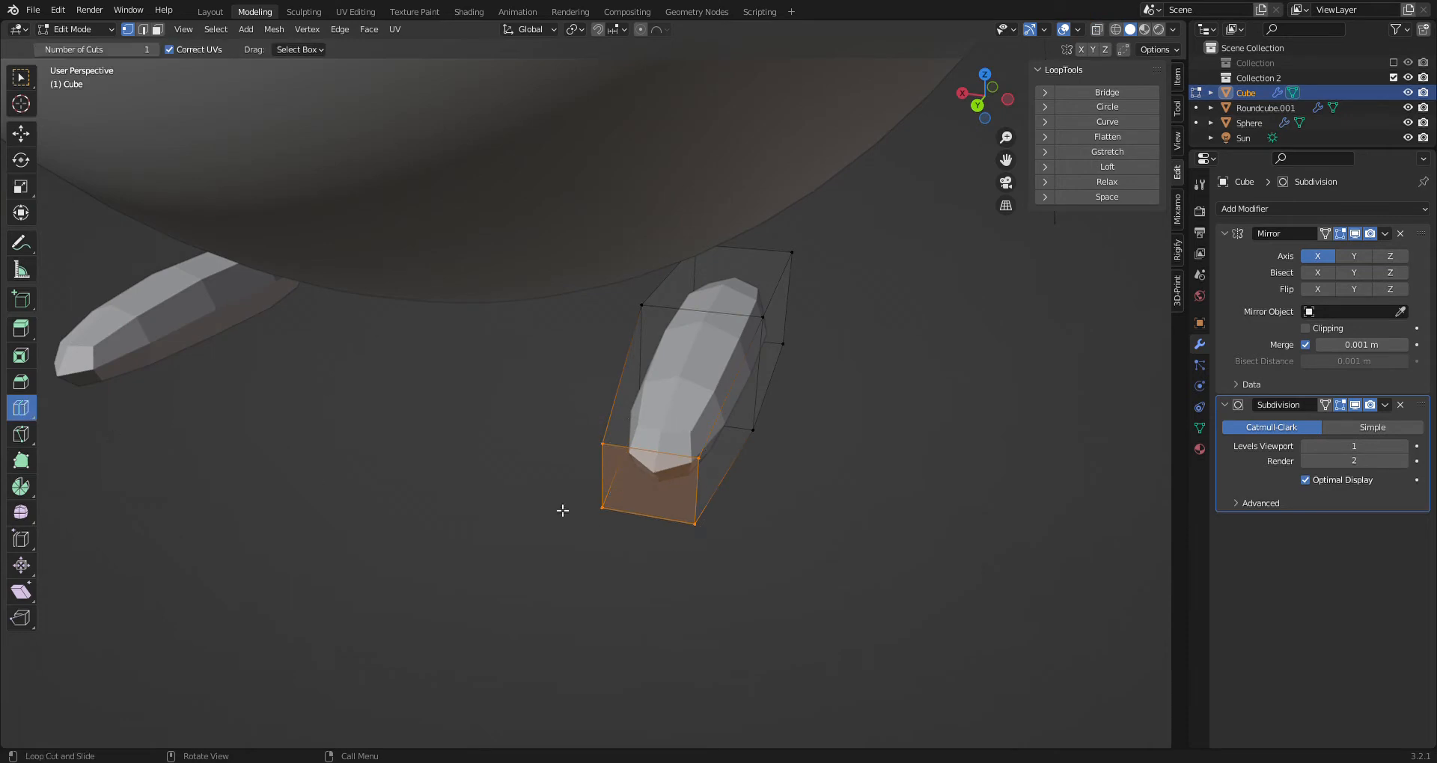
left_click_drag(615, 480, 615, 498)
middle_click_drag(477, 417, 502, 311)
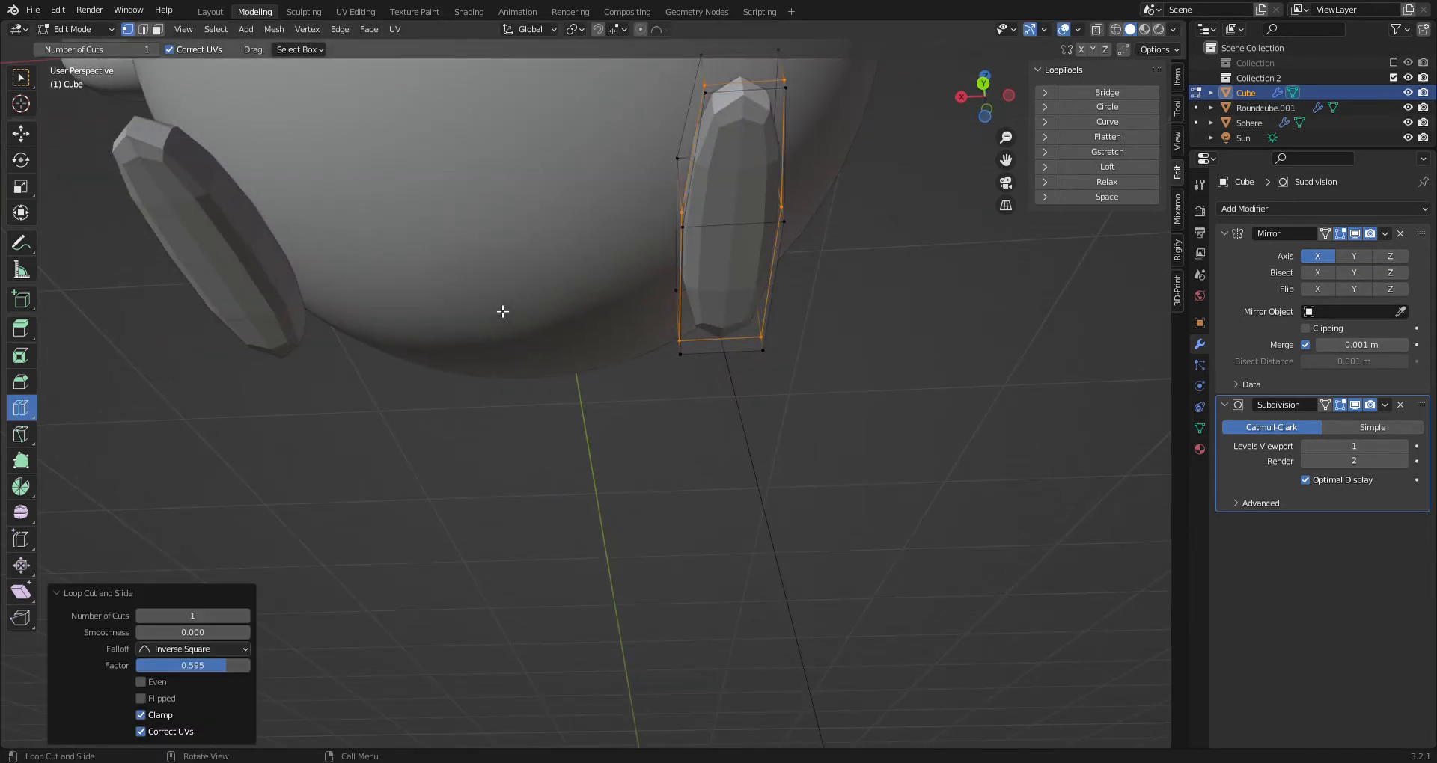
Show the subdivision result on the edit cage and widen the foot's two sole faces to 1.404 along X
left_click(157, 29)
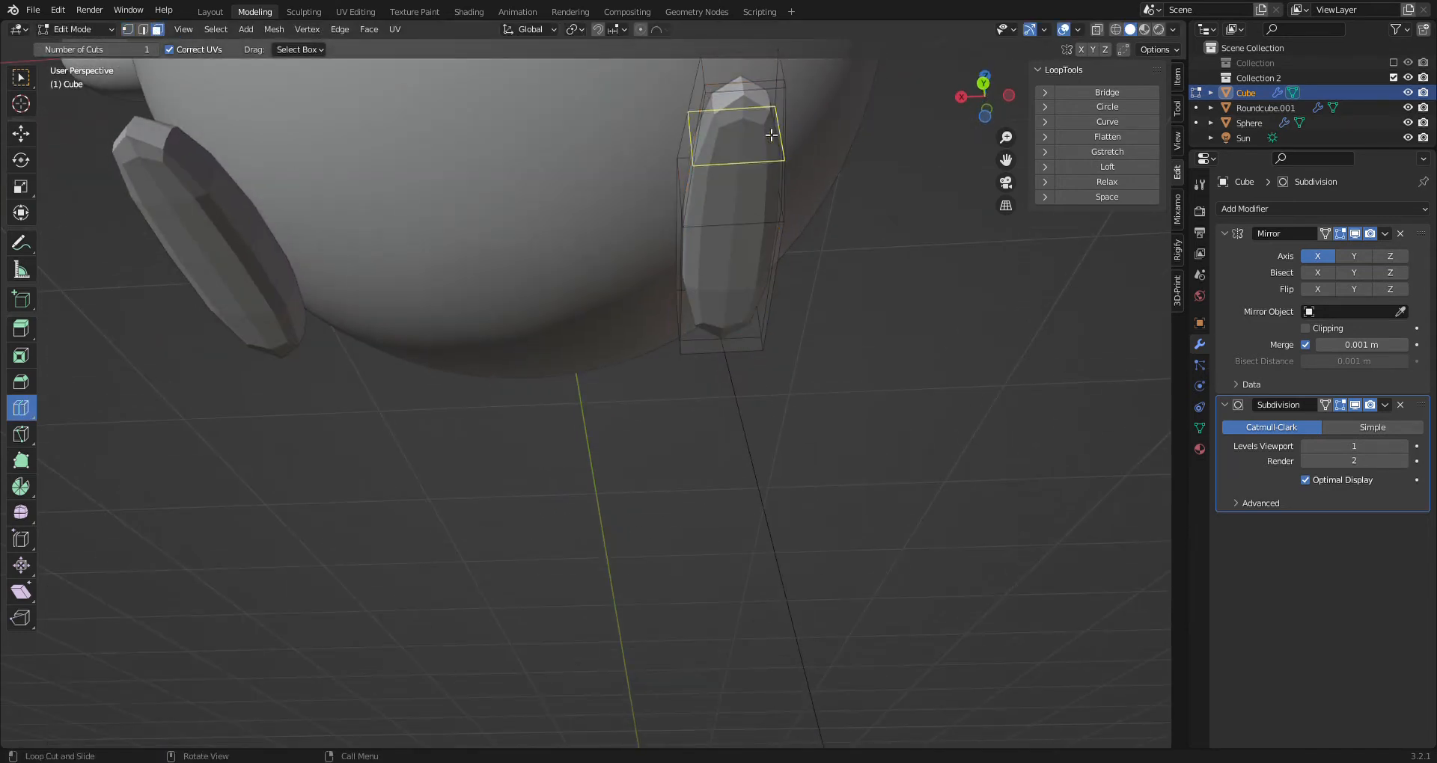
left_click(21, 135)
left_click(738, 189)
left_click(740, 337, "shift")
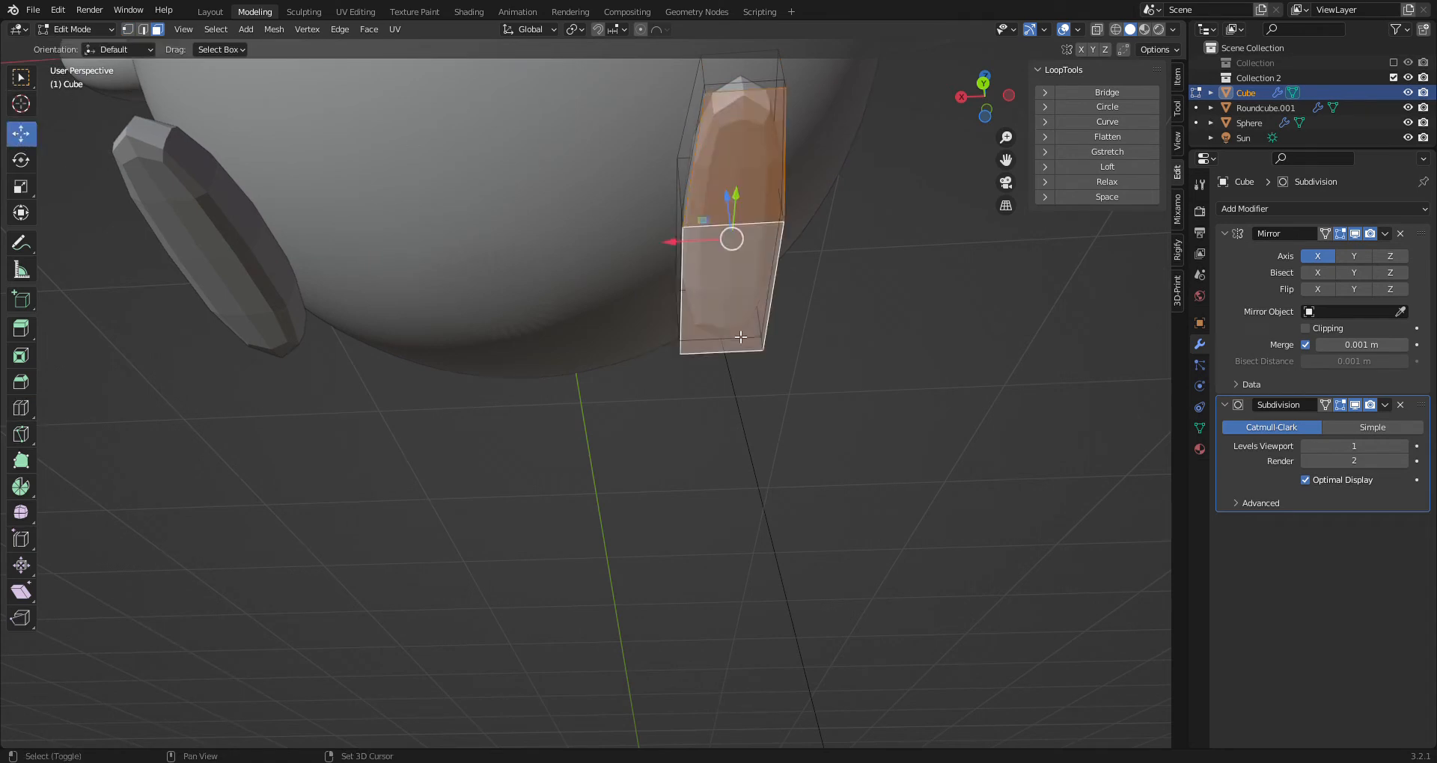
left_click(1325, 405)
middle_click_drag(996, 329, 1007, 395)
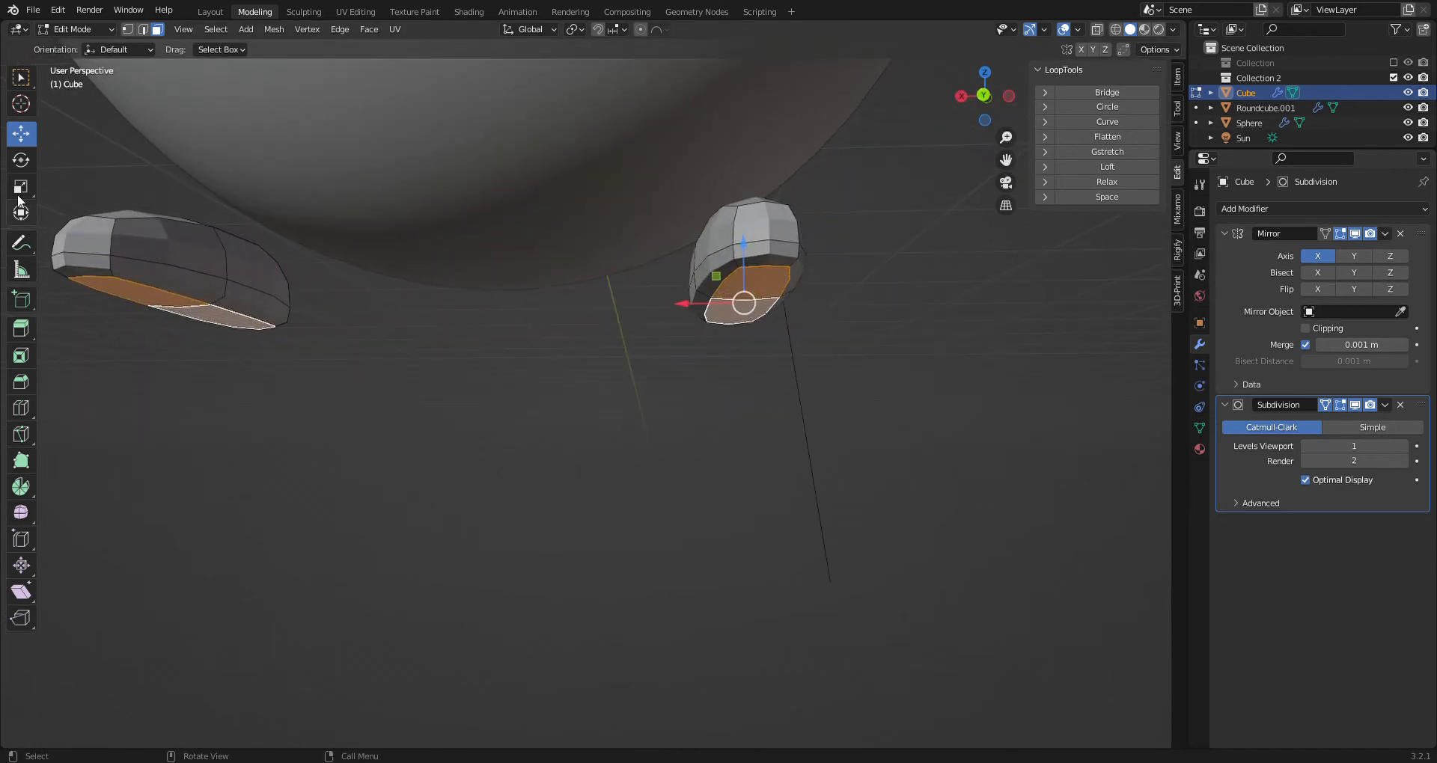
left_click(21, 187)
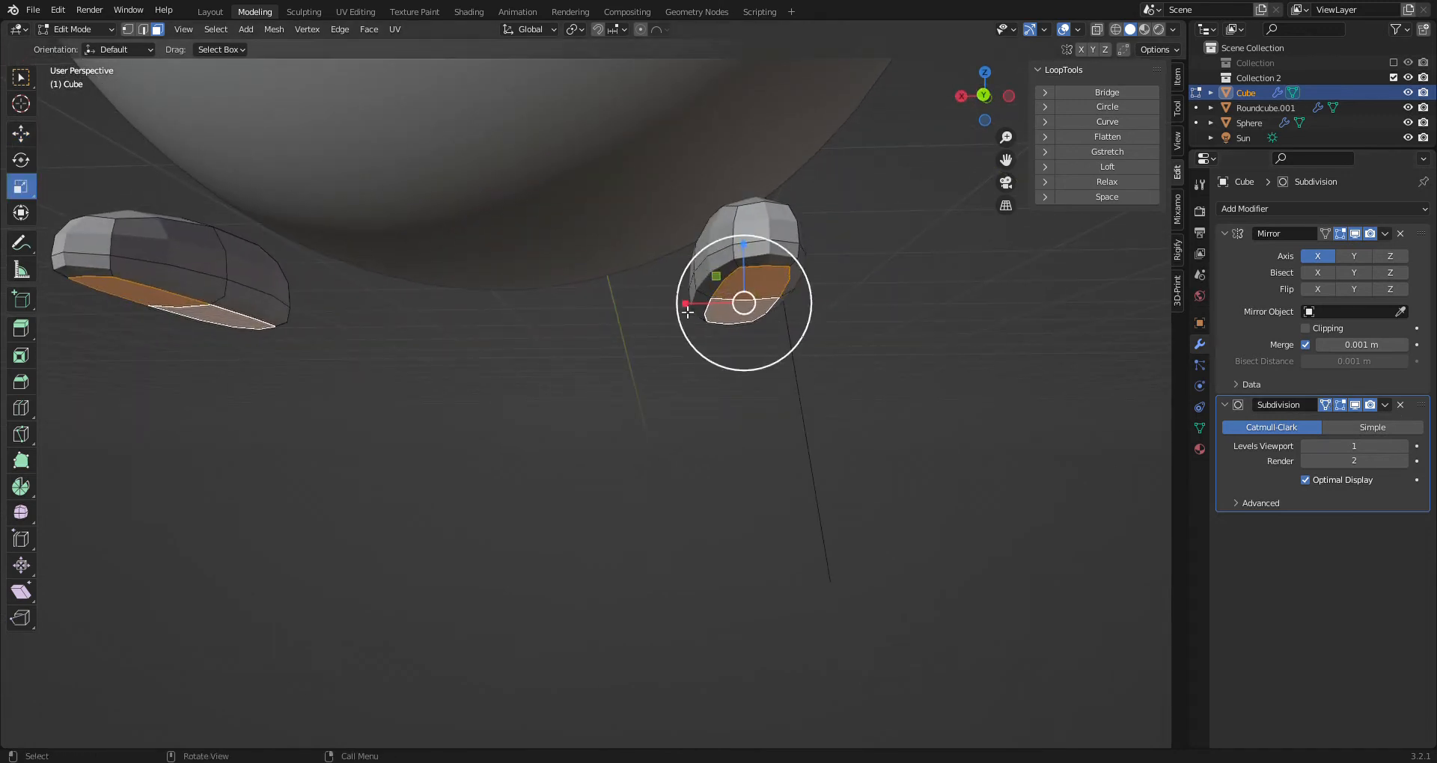
left_click_drag(685, 304, 657, 295)
middle_click_drag(1014, 363, 888, 398)
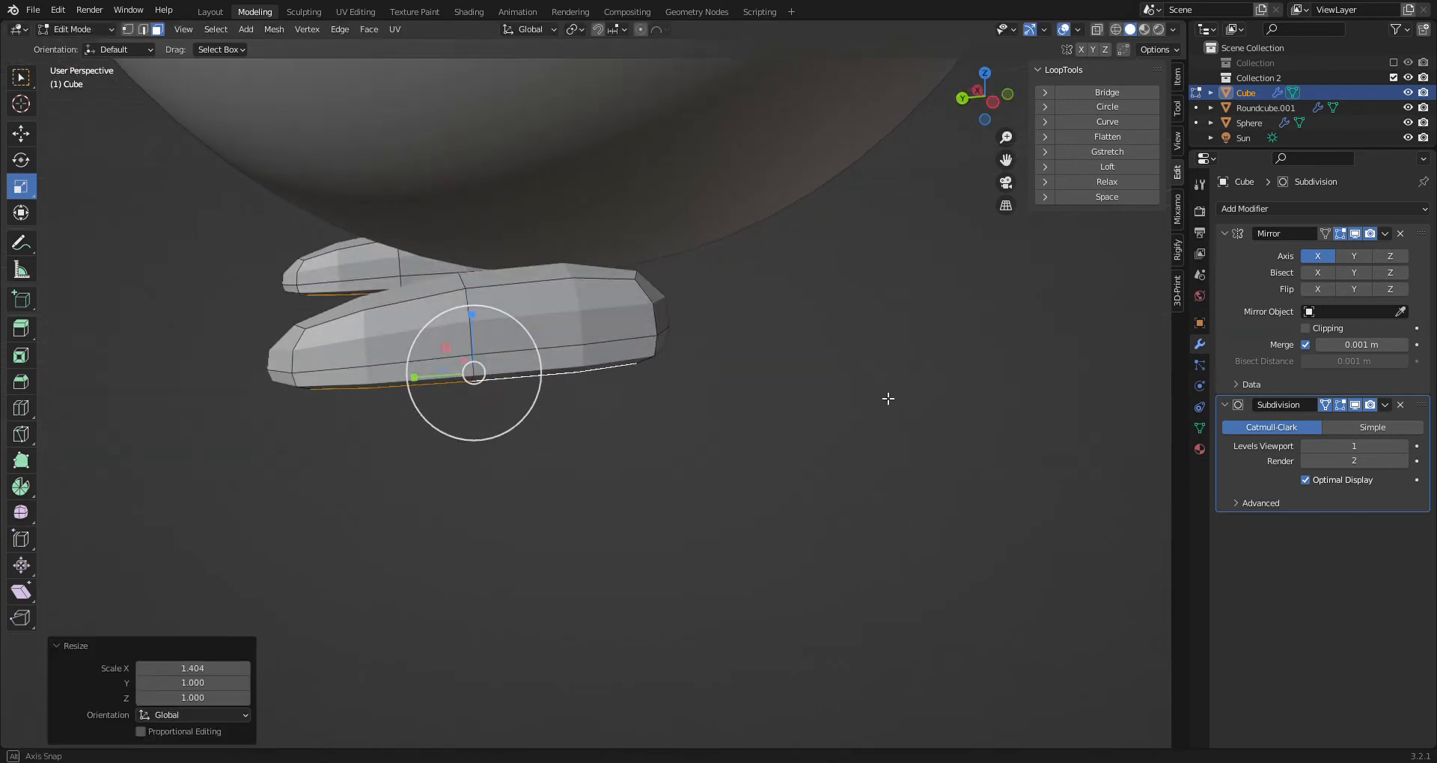
Select the whole foot mesh and scale it to 1.799 along X
left_click(17, 409)
left_click(18, 133)
middle_click_drag(498, 273, 625, 308)
key("a")
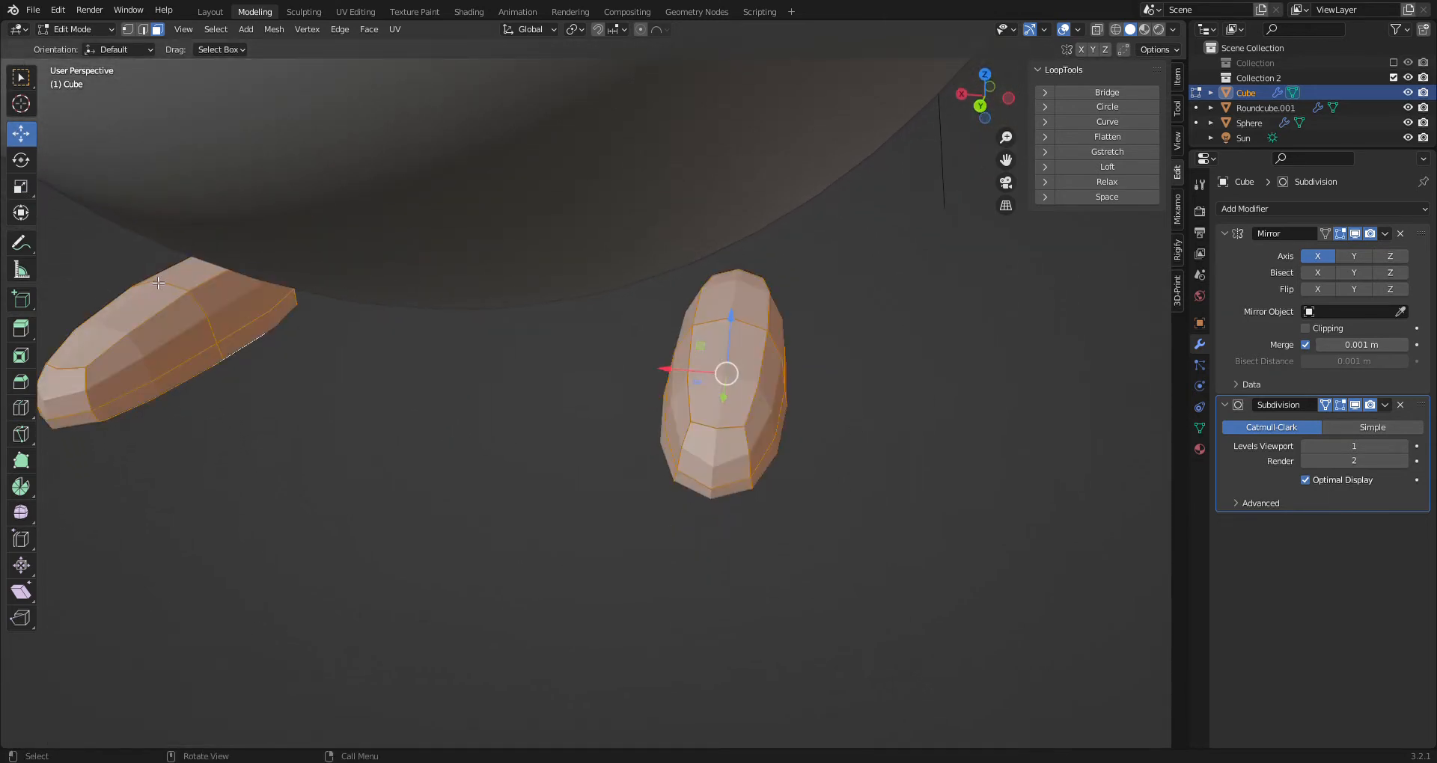
left_click(21, 193)
left_click_drag(653, 370, 621, 345)
Try adding a loop cut just above the foot's sole with factor -0.806 and scaling it to 0.973
middle_click_drag(621, 344, 478, 317)
left_click(989, 104)
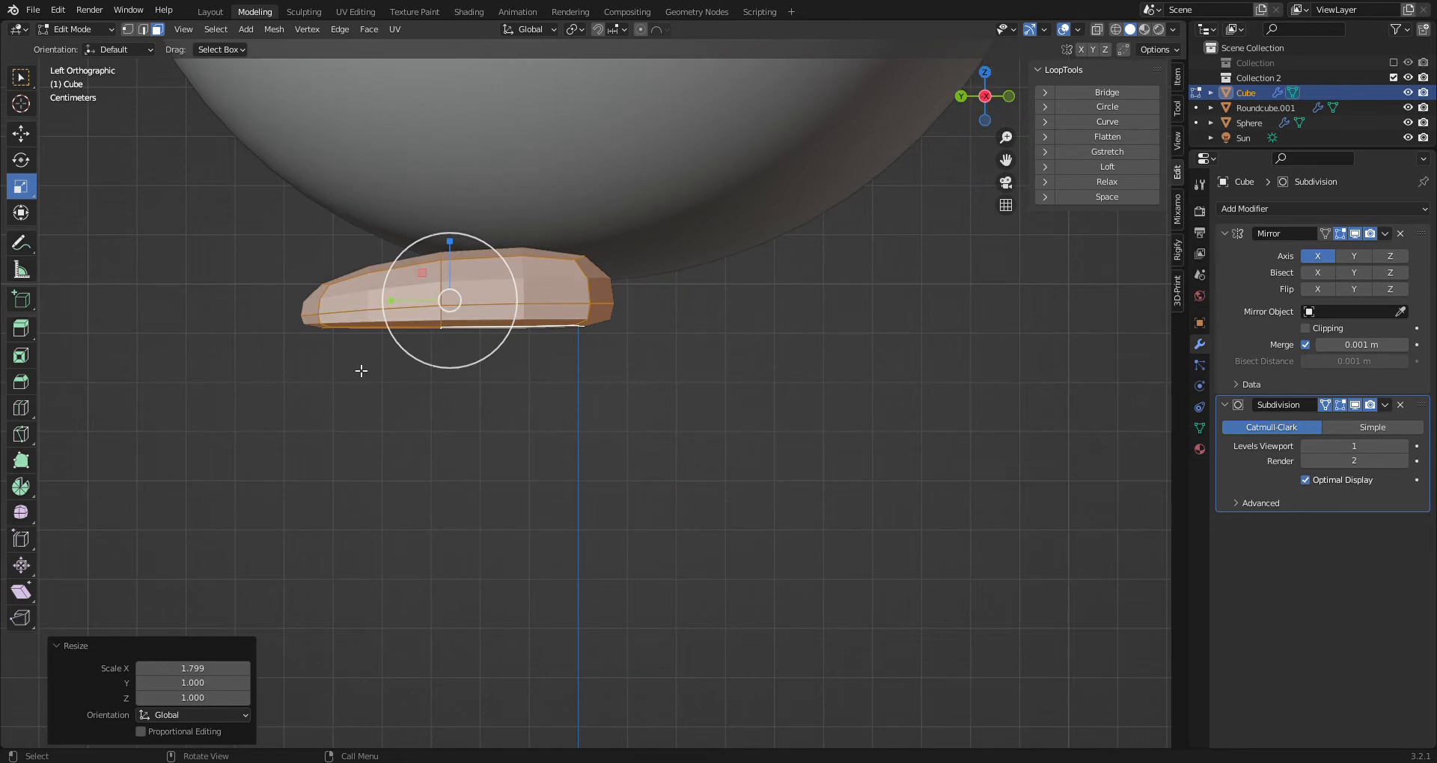
left_click(24, 134)
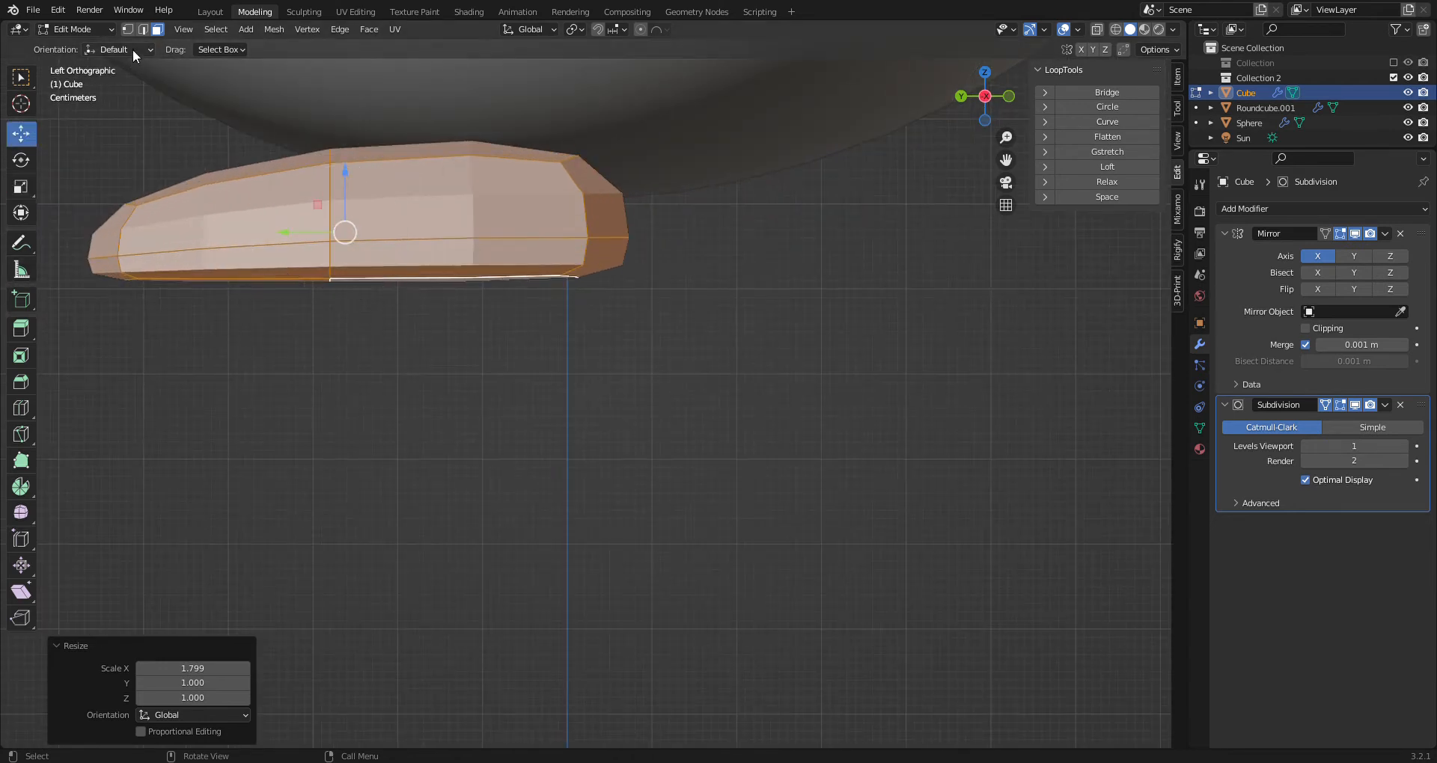
left_click(142, 30)
mouse_move(198, 329)
middle_mouse_down()
mouse_move(262, 314)
mouse_move(327, 340)
mouse_move(211, 353)
middle_mouse_up()
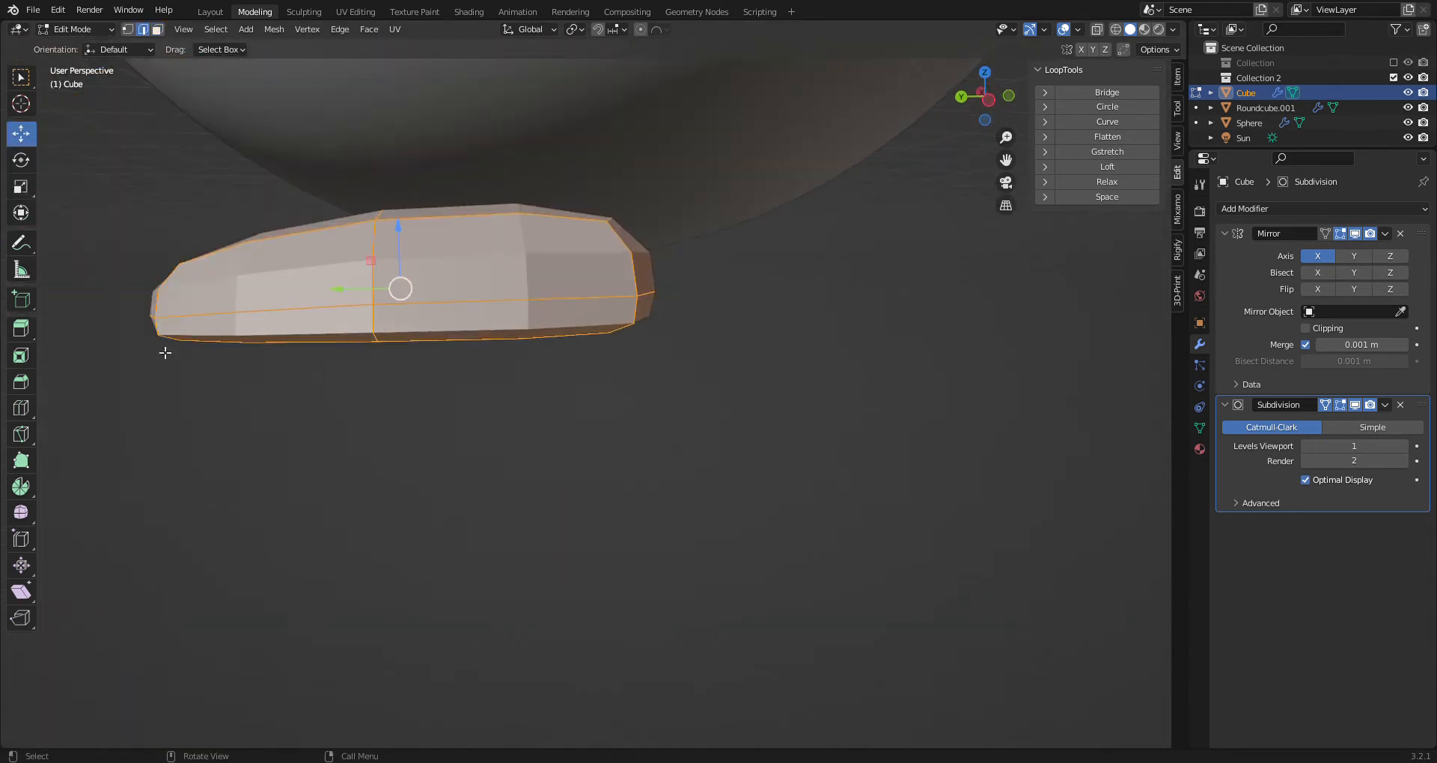
left_click(20, 408)
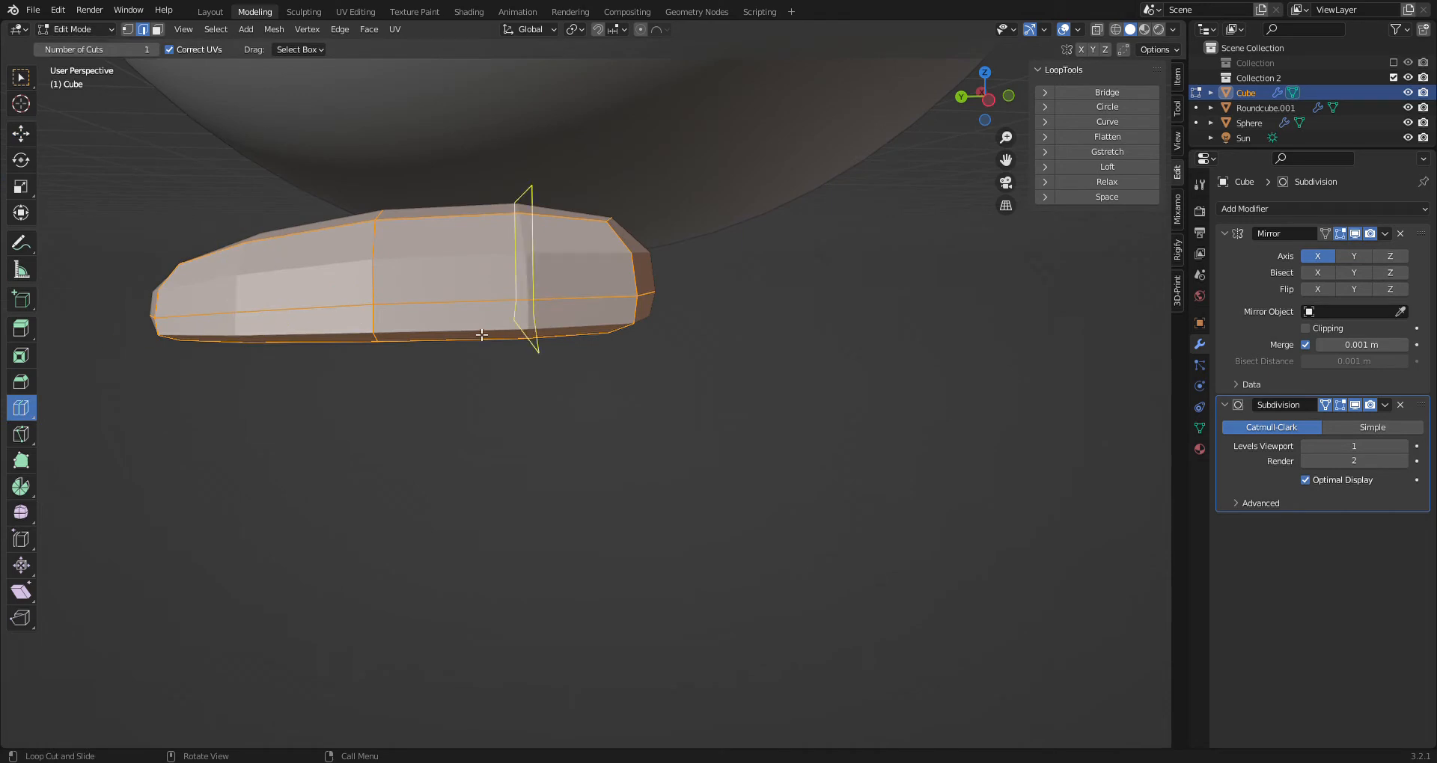
left_click_drag(383, 325, 378, 305)
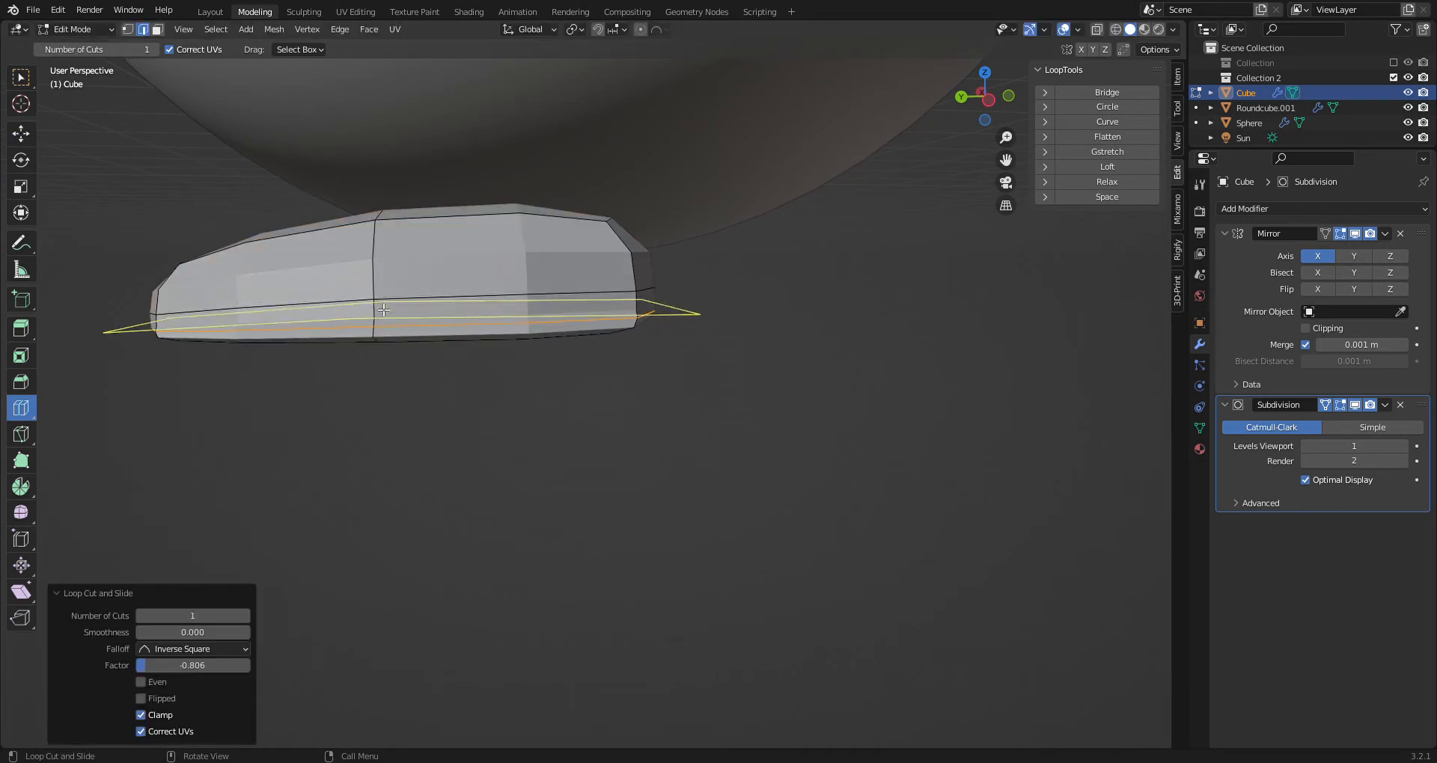
left_click(20, 133)
middle_click_drag(106, 193, 459, 310)
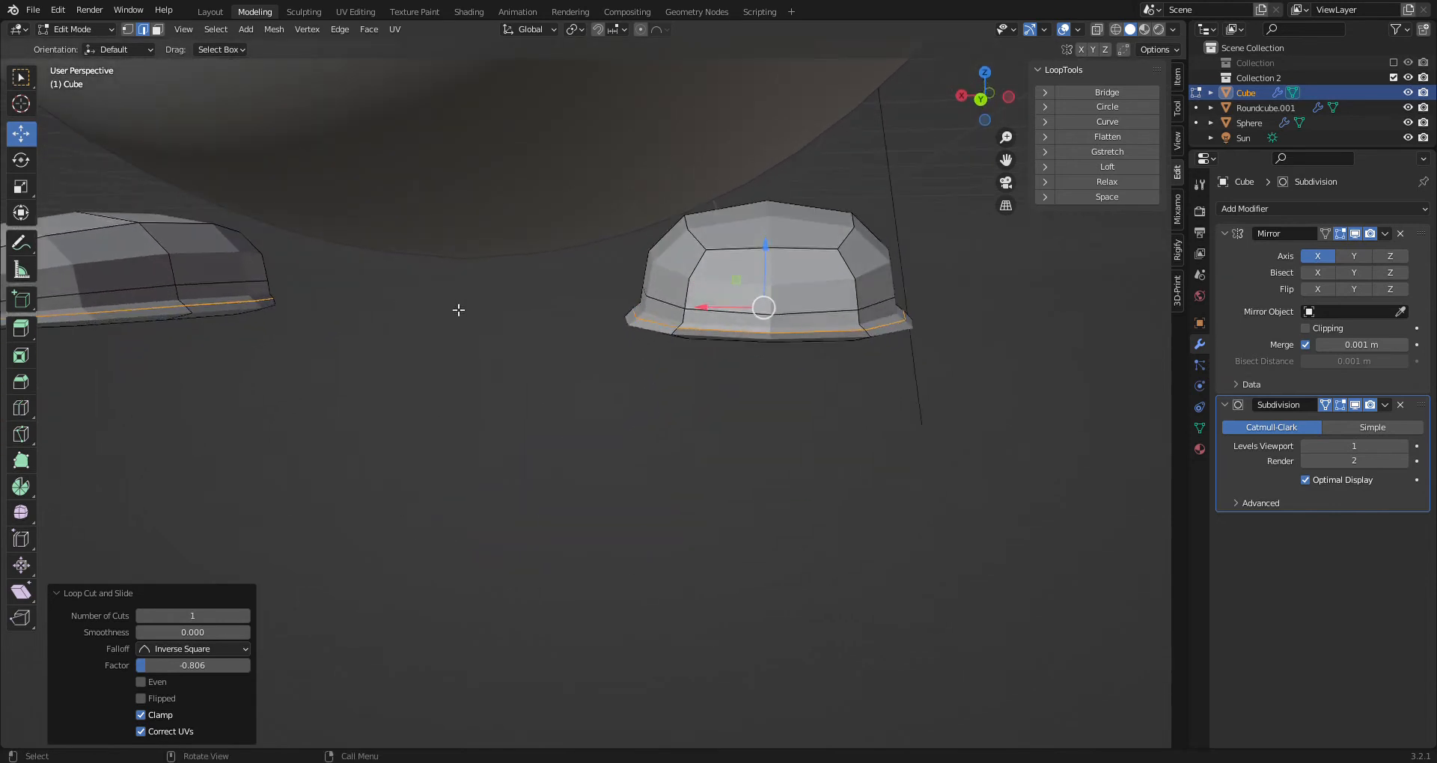
key("s")
left_click(1020, 350)
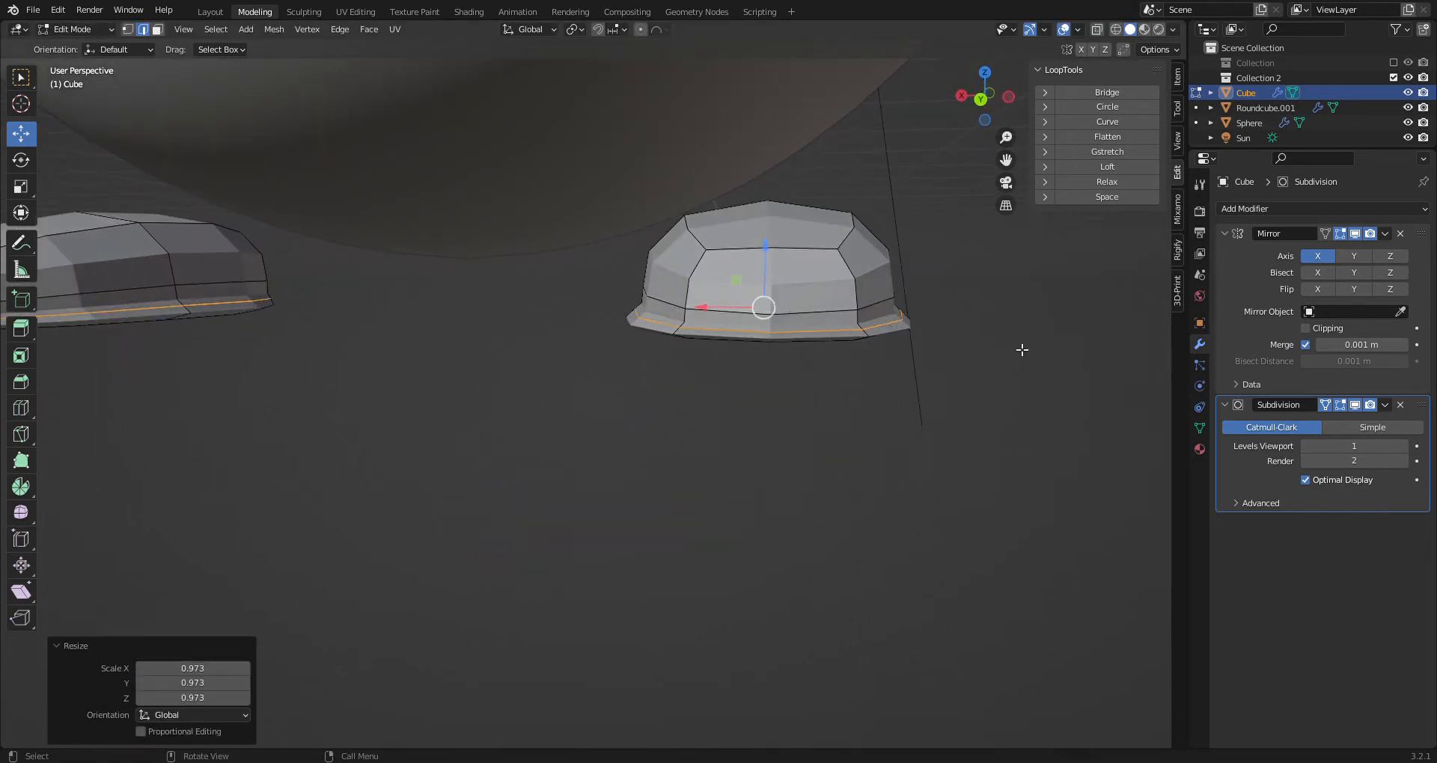
key("ctrl+z")
Select the faces of the foot's heel end and extrude them outward about 0.176 m
key("a")
middle_click_drag(956, 392, 612, 289)
left_click(622, 226)
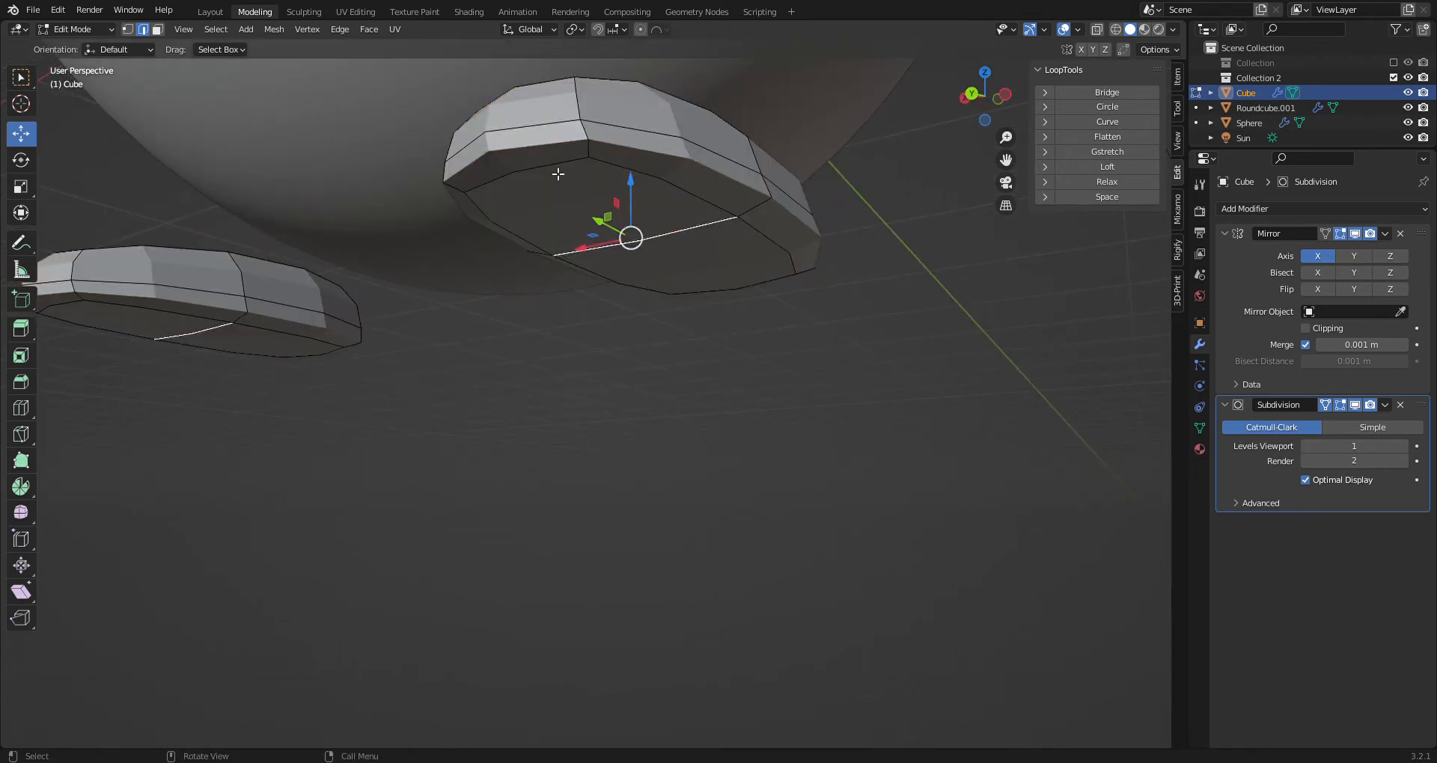
middle_click_drag(675, 186, 623, 227)
middle_click_drag(860, 419, 821, 372)
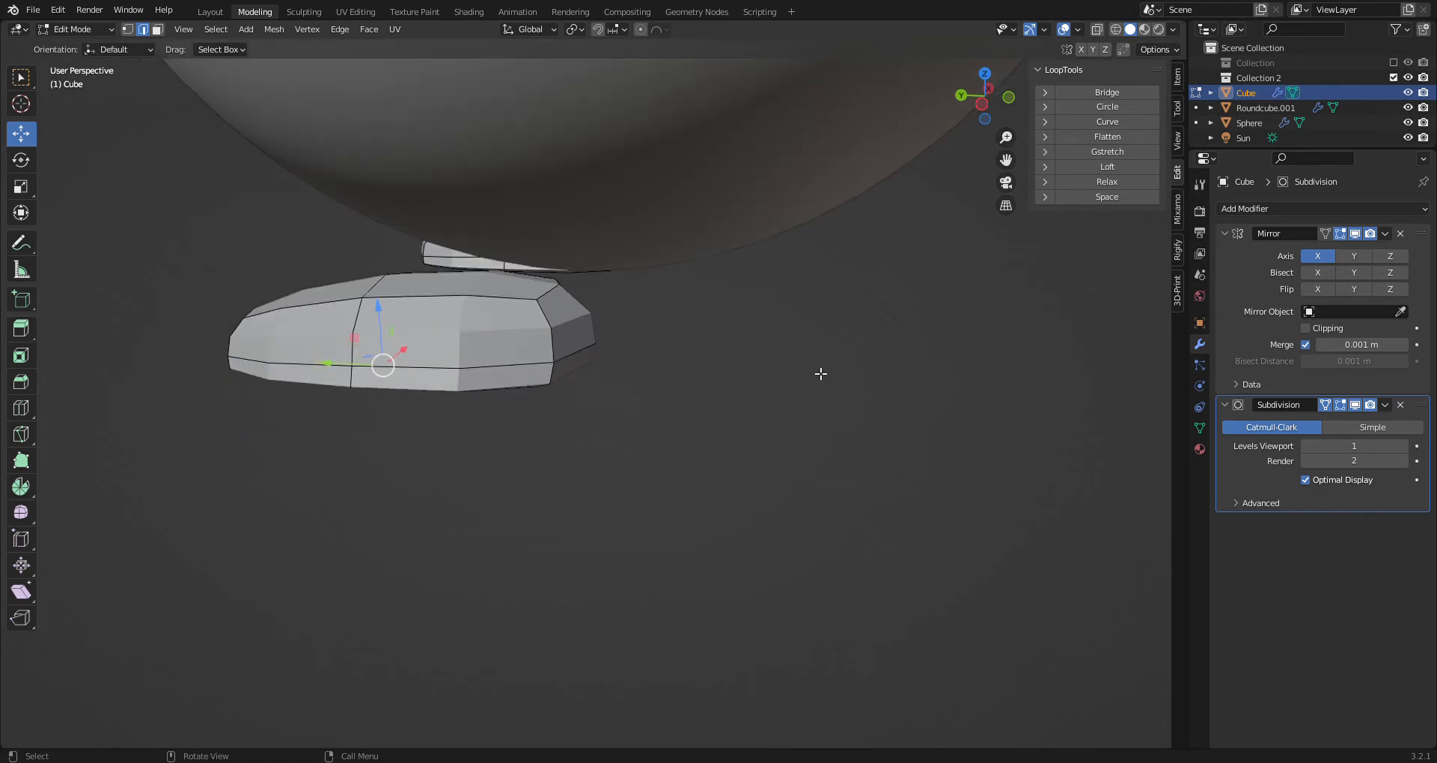
left_click(973, 108)
mouse_move(547, 346)
middle_mouse_down()
mouse_move(562, 366)
mouse_move(541, 327)
middle_mouse_up()
left_click_drag(561, 347, 563, 361)
key("alt+a")
middle_click_drag(561, 353, 613, 410)
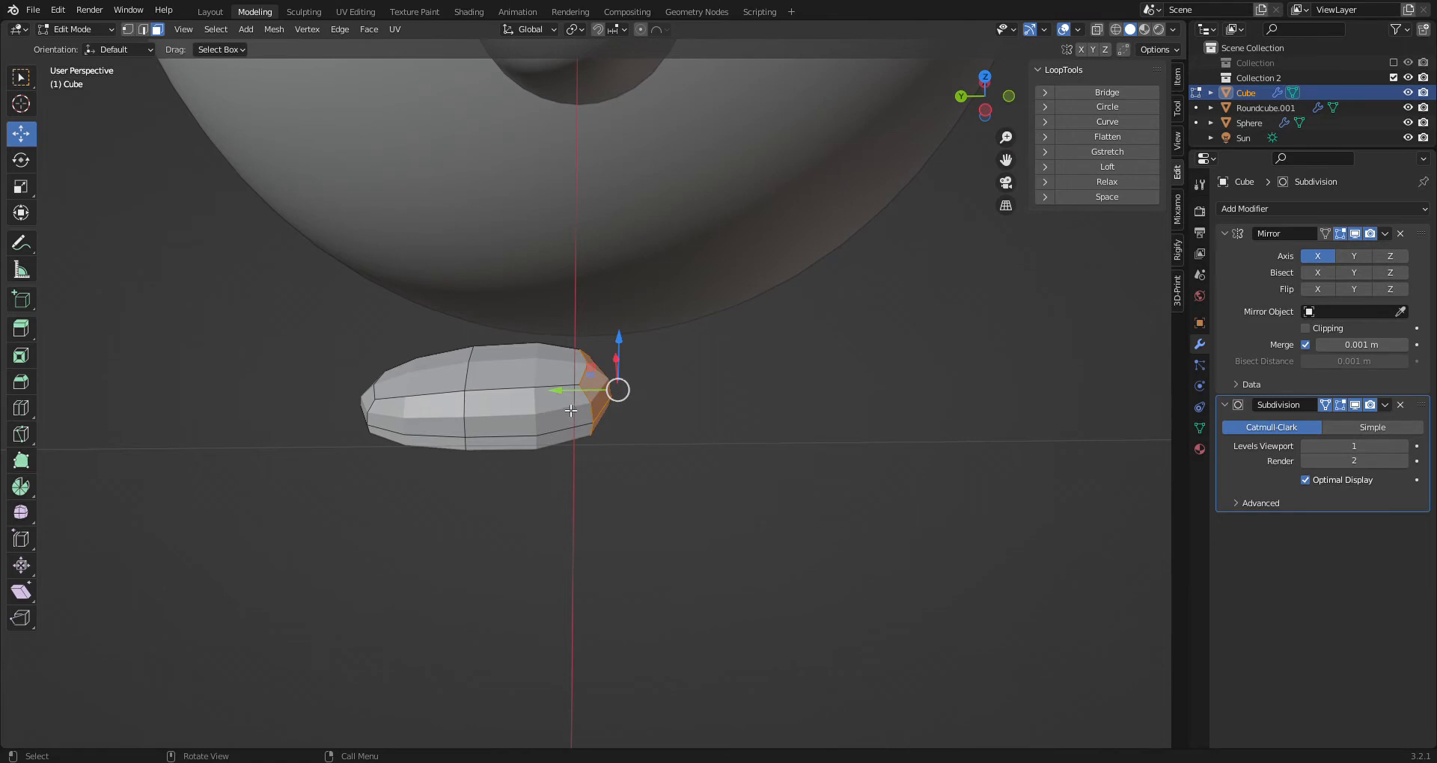
key("e")
left_click(640, 407)
Try scaling the extruded heel faces down uniformly
middle_click_drag(640, 408, 734, 366)
key("s")
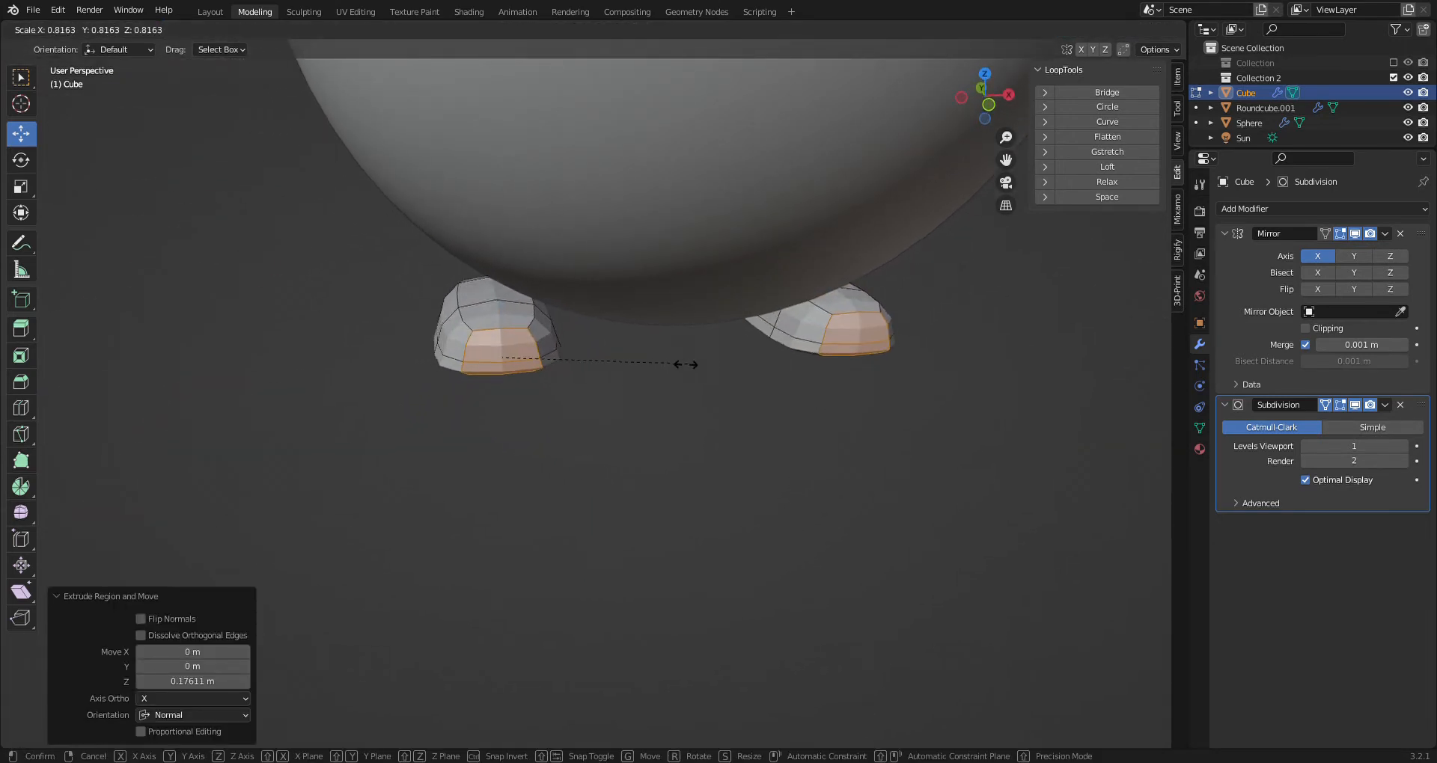
left_click(666, 375)
key("ctrl+z")
In front orthographic view, lower the two upper vertices of the foot's heel end along Z
left_click(127, 30)
left_click(990, 105)
scroll(629, 323, "up", 5)
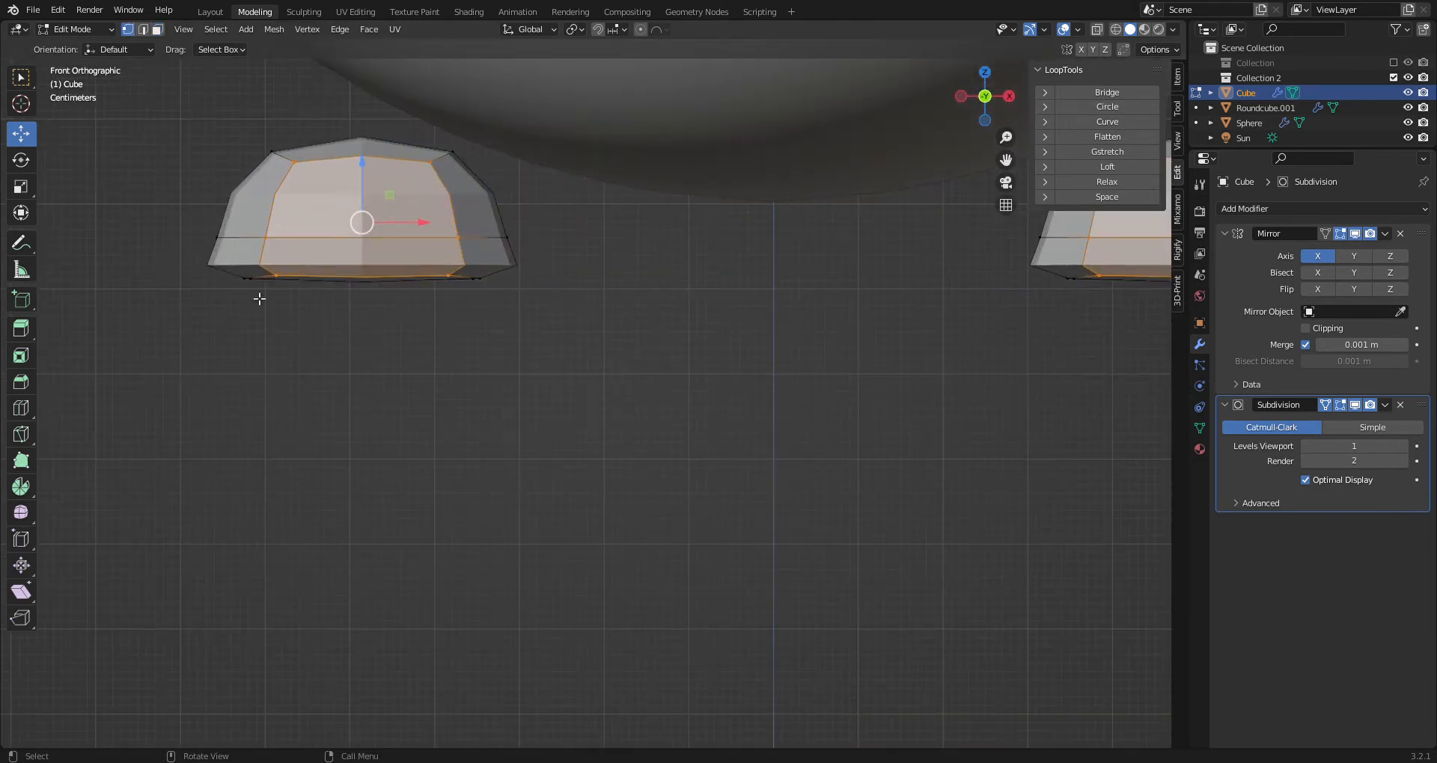
left_click(303, 167)
left_click(428, 177, "shift")
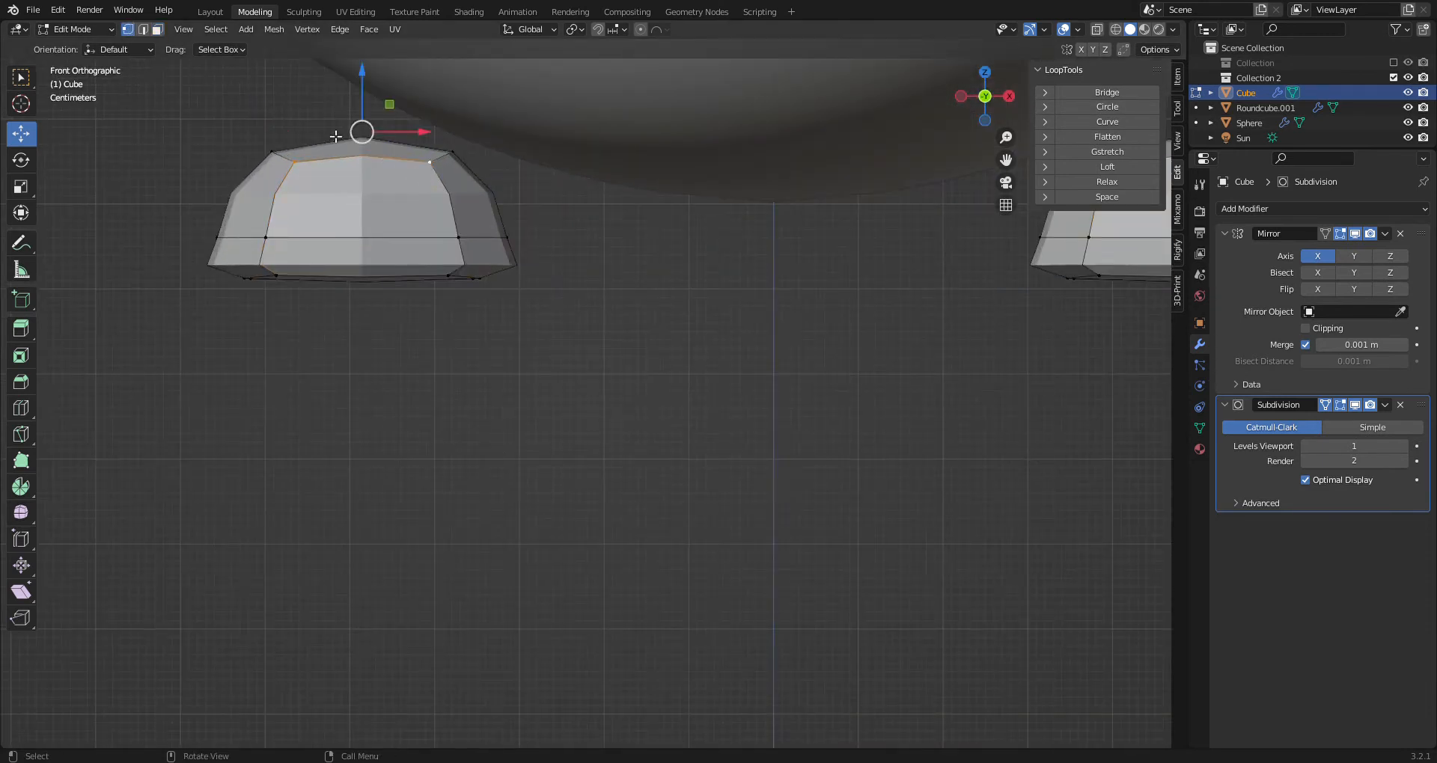
left_click_drag(371, 126, 370, 177)
Select the vertices outlining the heel end and scale them to 0.687 along X
left_click(425, 191)
left_click(458, 268, "shift")
left_click(458, 272, "shift")
left_click(276, 276, "shift")
left_click(265, 244, "shift")
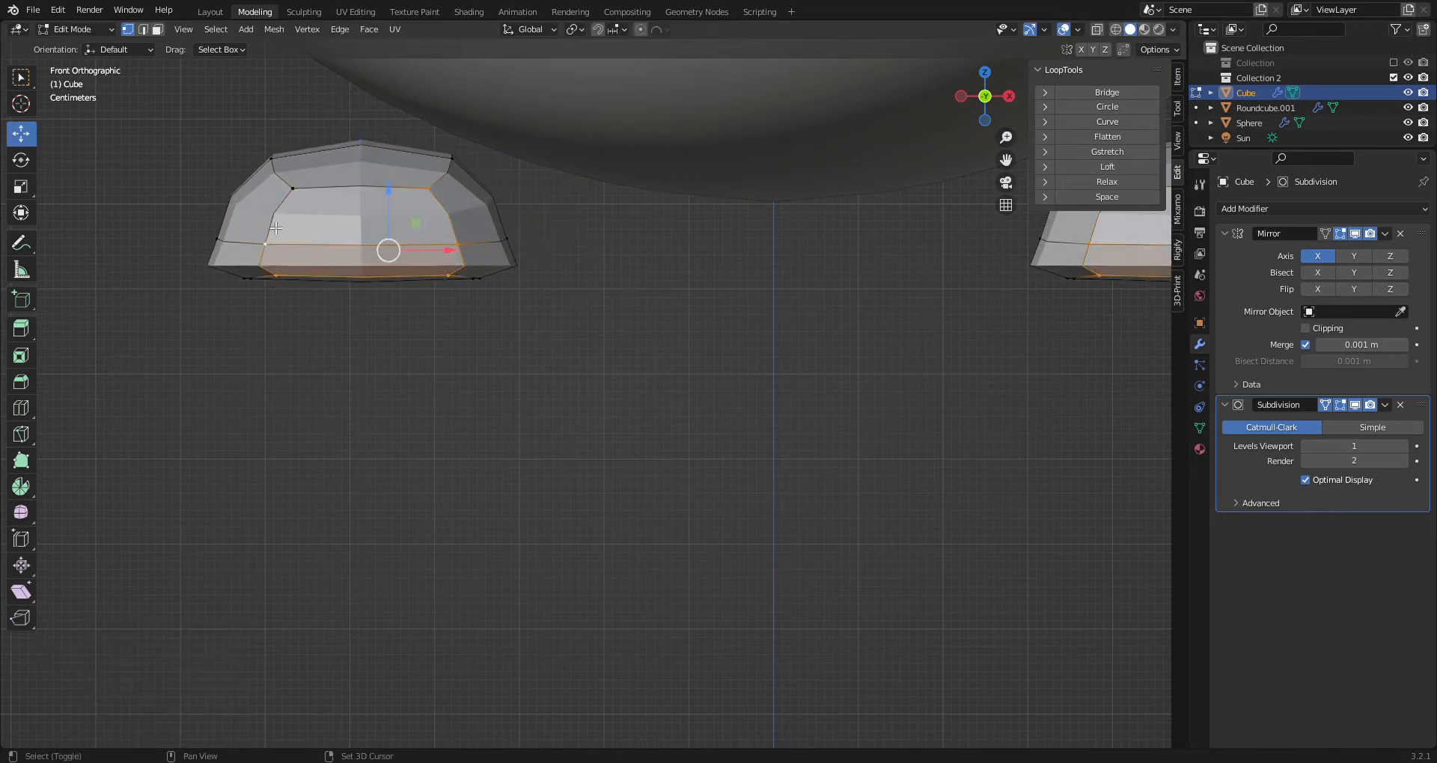
left_click(21, 186)
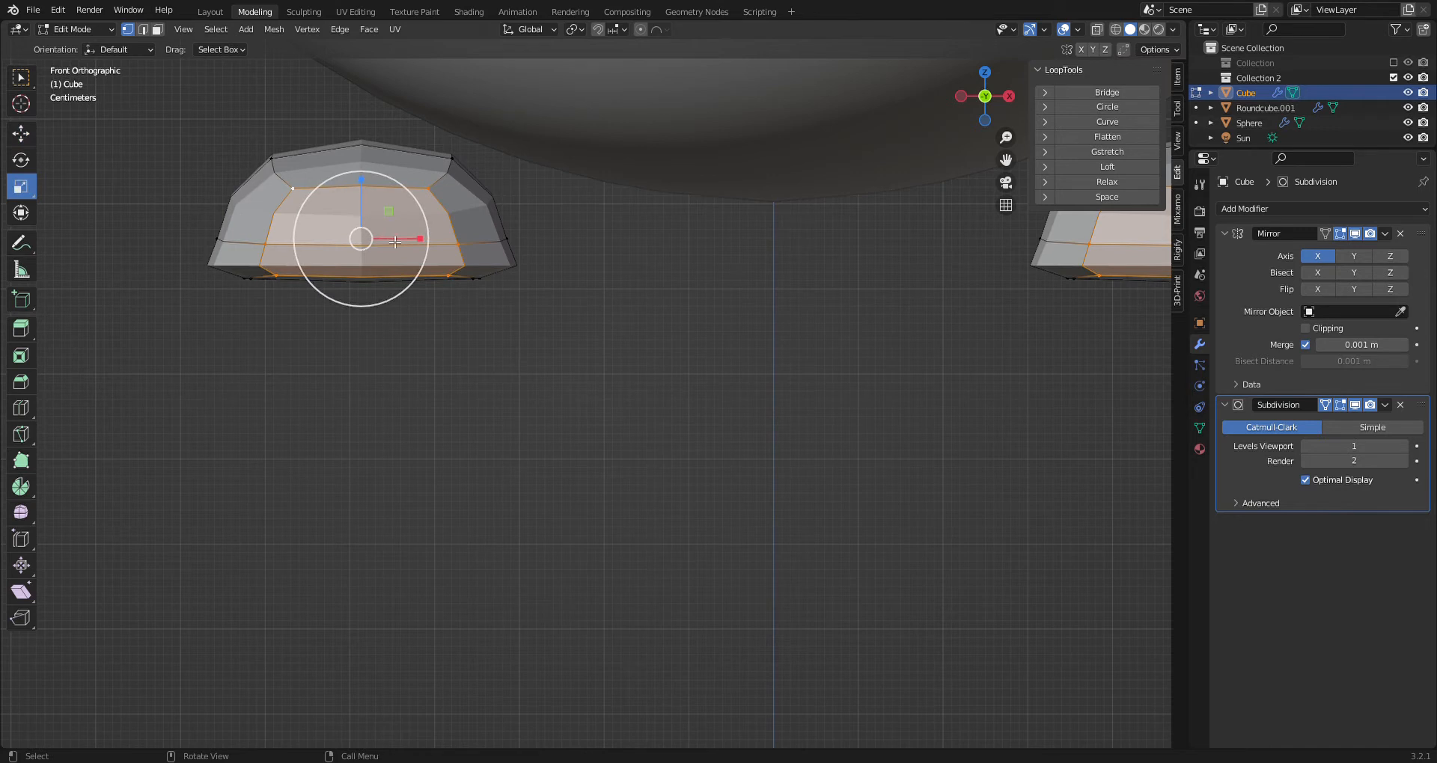
left_click(435, 254)
left_click(449, 217, "alt")
left_click_drag(399, 239, 387, 233)
Add a centred lengthwise loop cut down the middle of the foot
left_click(21, 134)
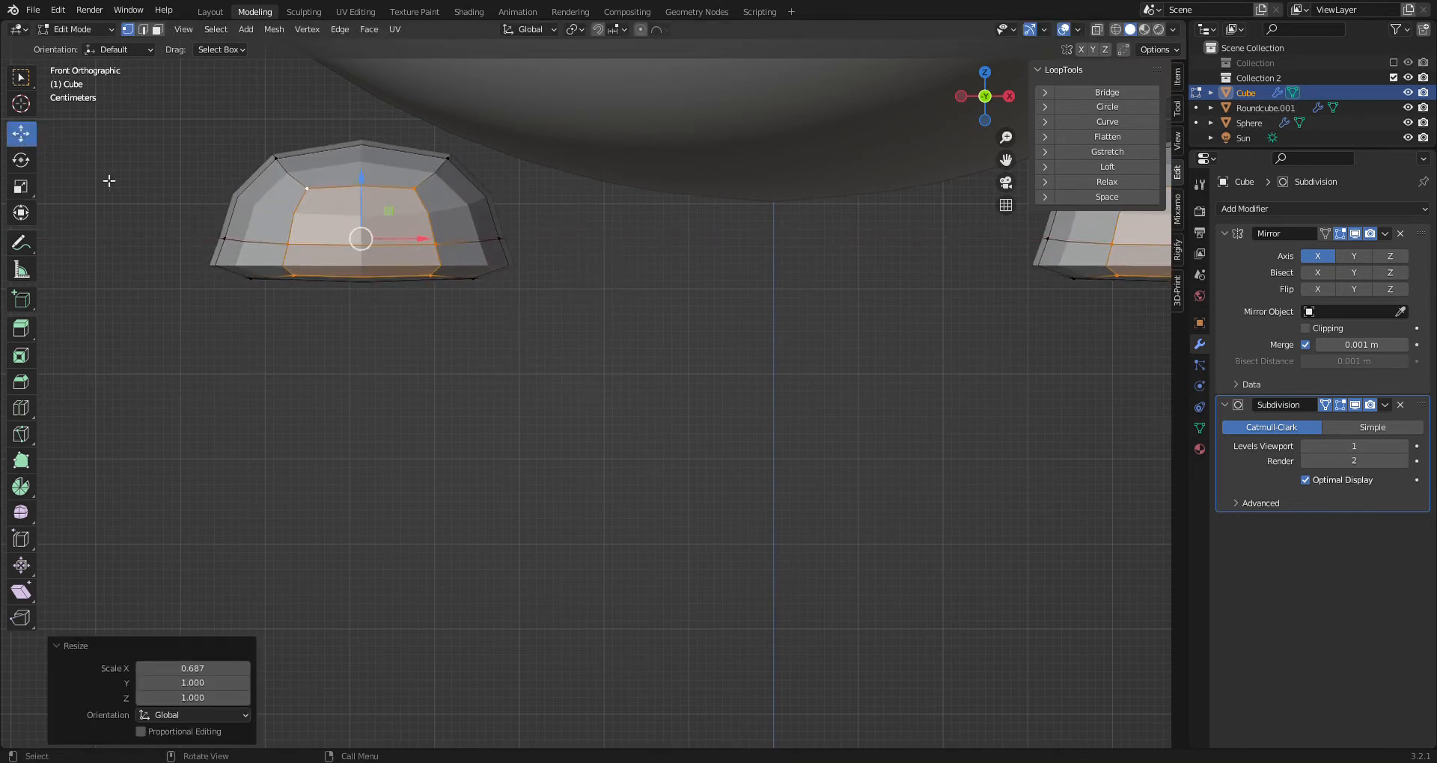
left_click(21, 408)
left_click(320, 234)
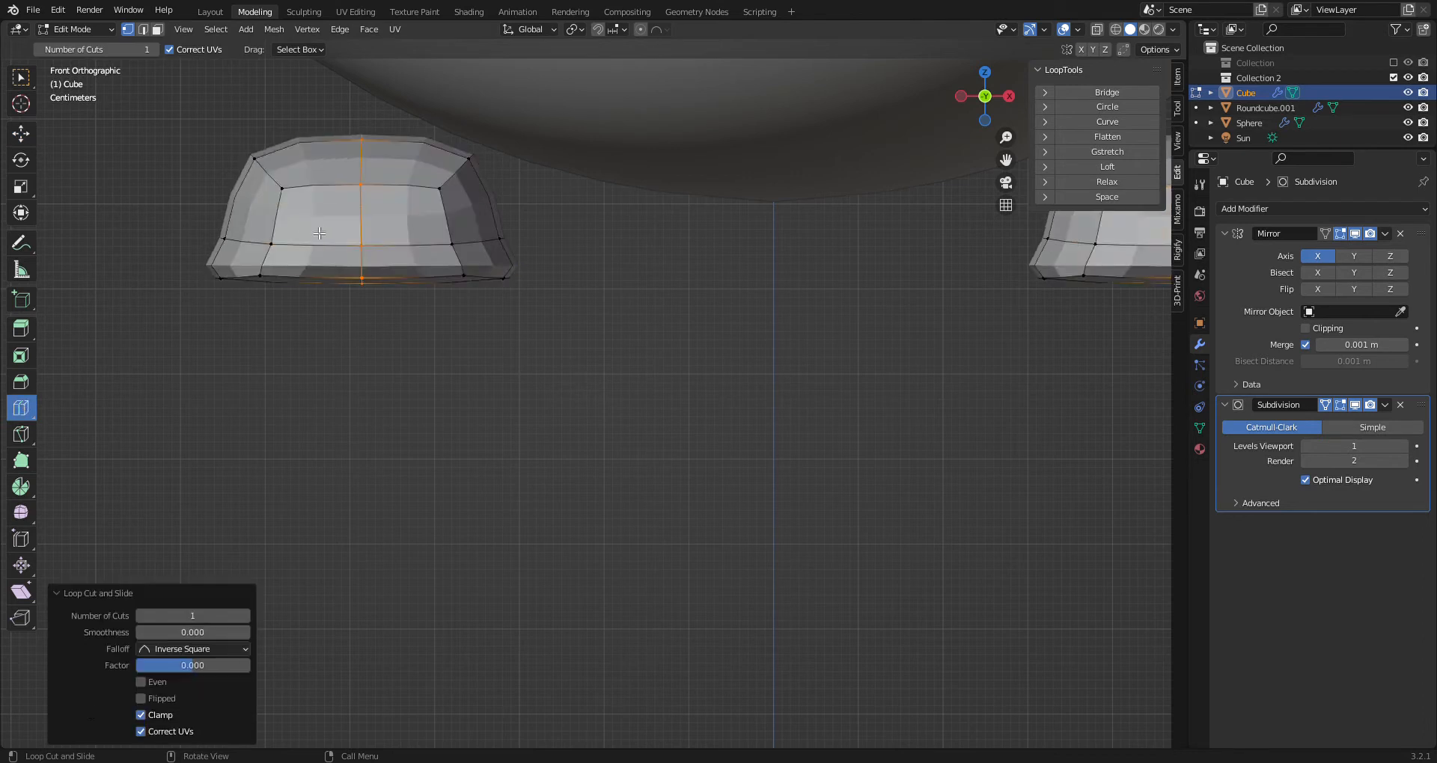
Select the horizontal edge loop around the foot's sides and raise it about 0.030 m along Z
left_click(15, 139)
middle_click_drag(341, 324, 483, 296)
left_click(505, 249, "alt")
left_click_drag(364, 256, 363, 229)
In left orthographic view, add a centred loop cut across the middle section of the foot
left_click(975, 107)
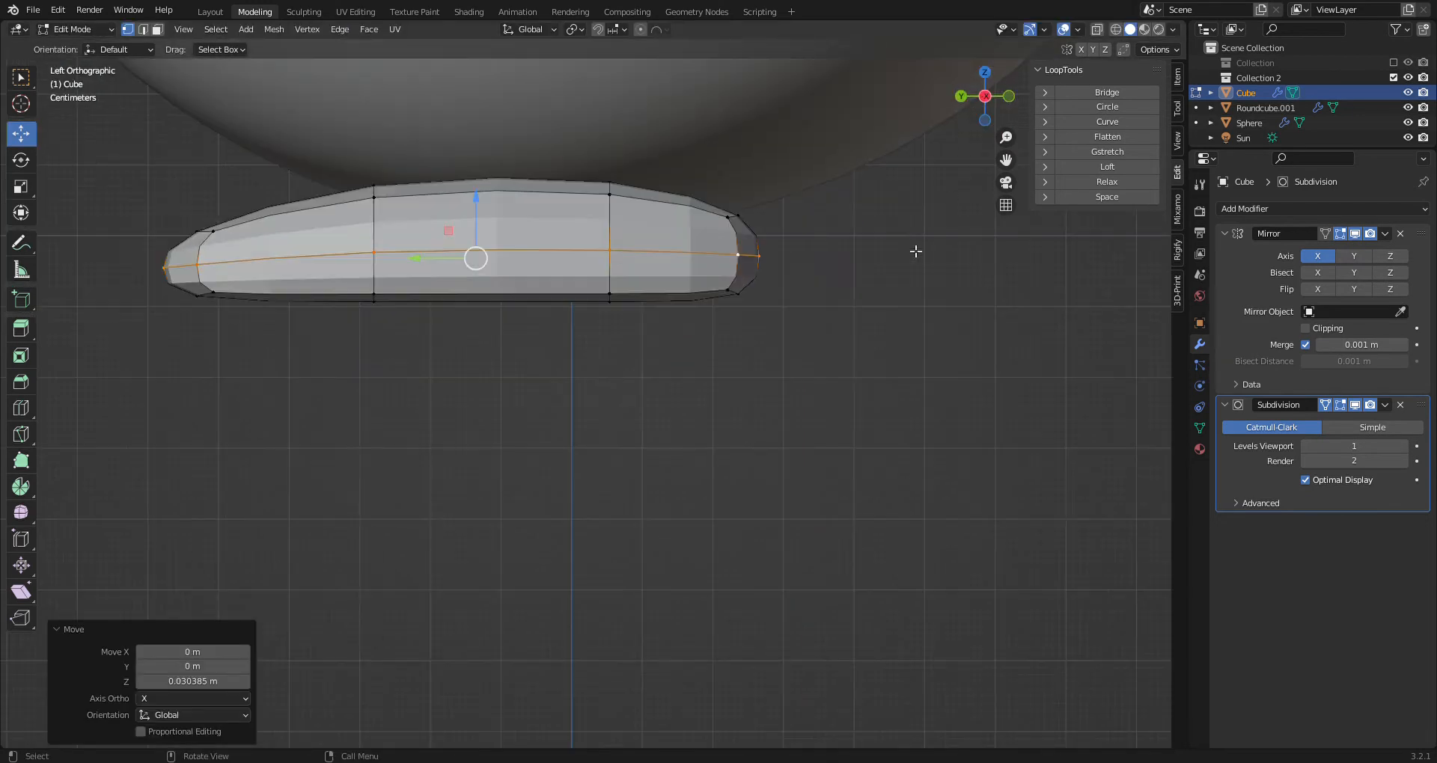
left_click(30, 411)
left_click(520, 278)
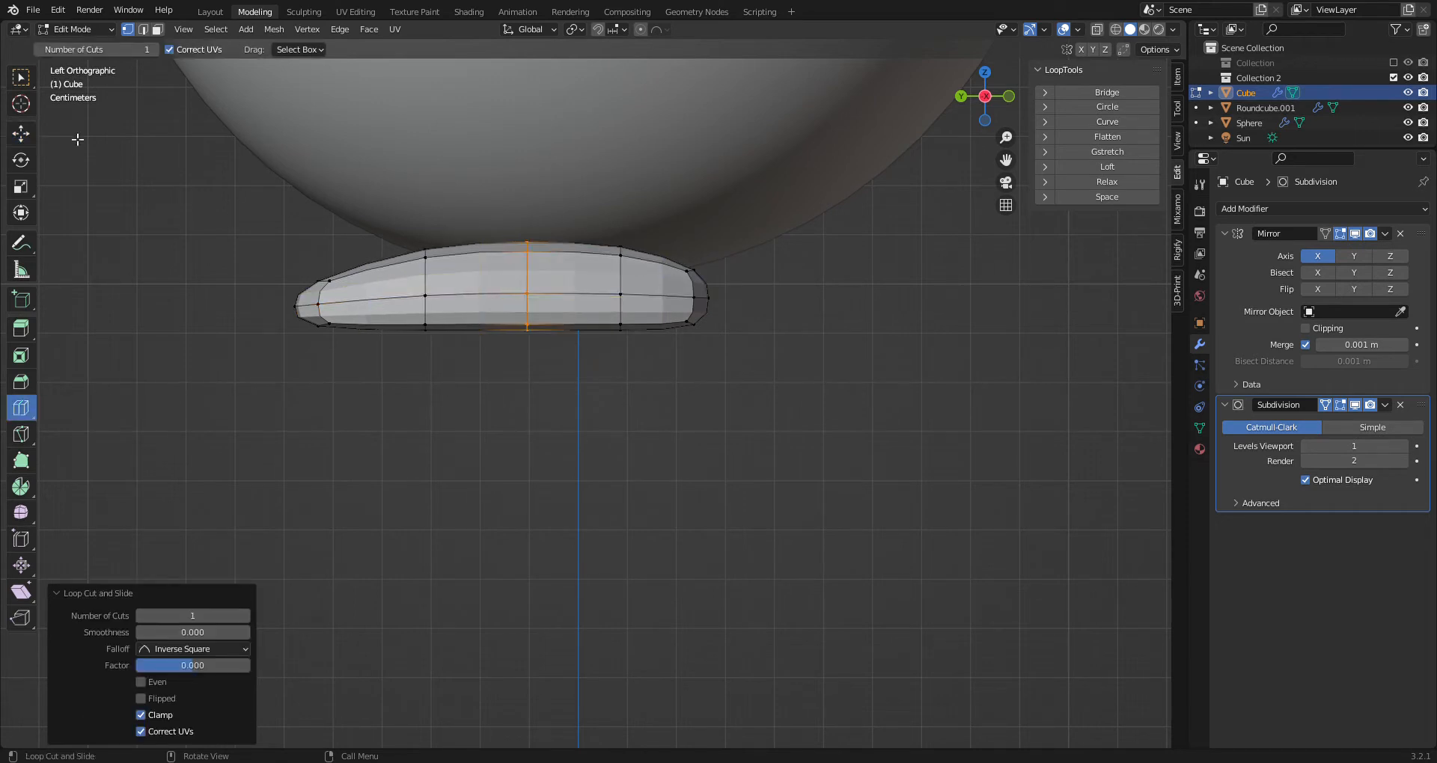
Select the edge loop outlining the foot's sole, scale it uniformly to 0.807 and raise it about 0.024 m along Z
left_click(18, 138)
middle_click_drag(296, 265, 471, 286)
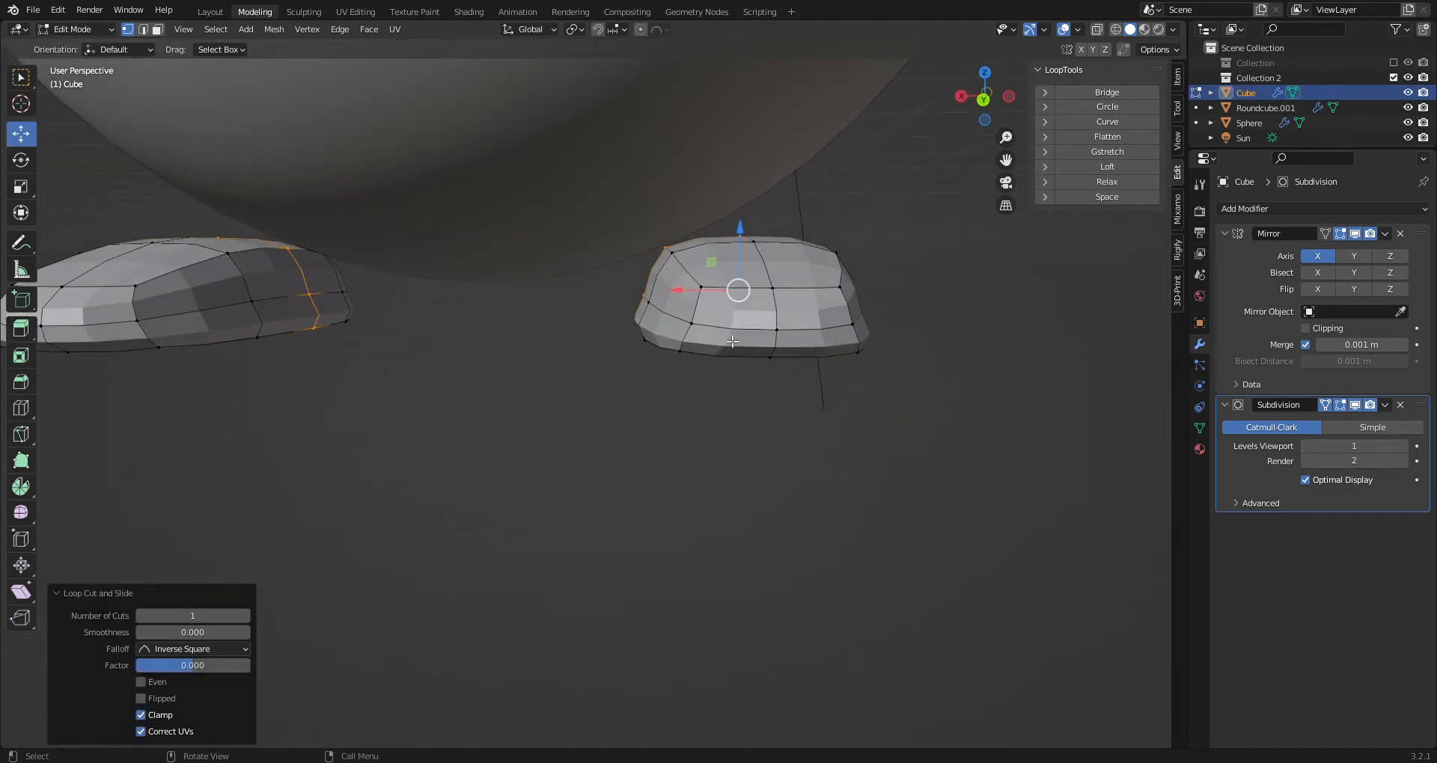
left_click(735, 363, "alt")
middle_click_drag(735, 366, 743, 311)
left_click(651, 219, "alt+shift")
left_click(823, 269, "alt+shift")
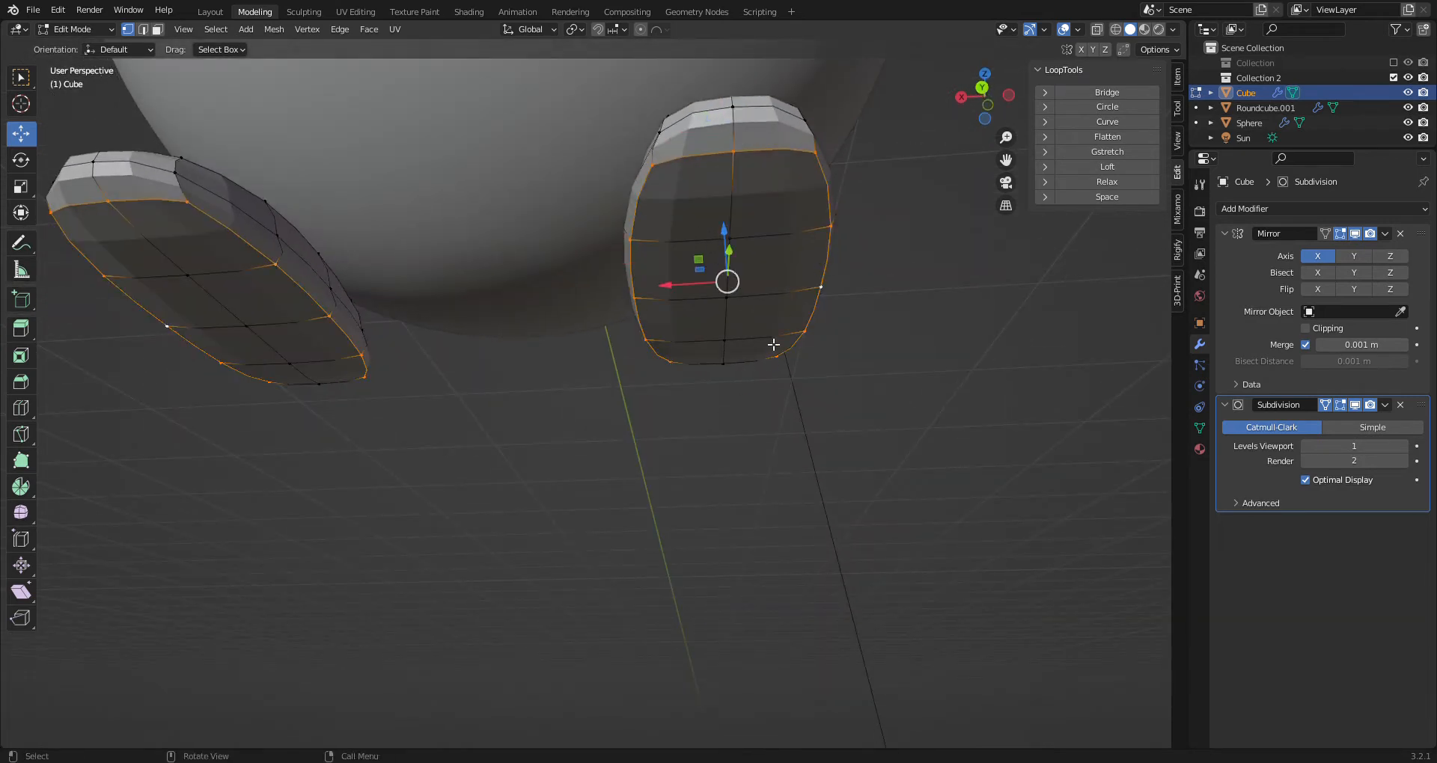
key("s")
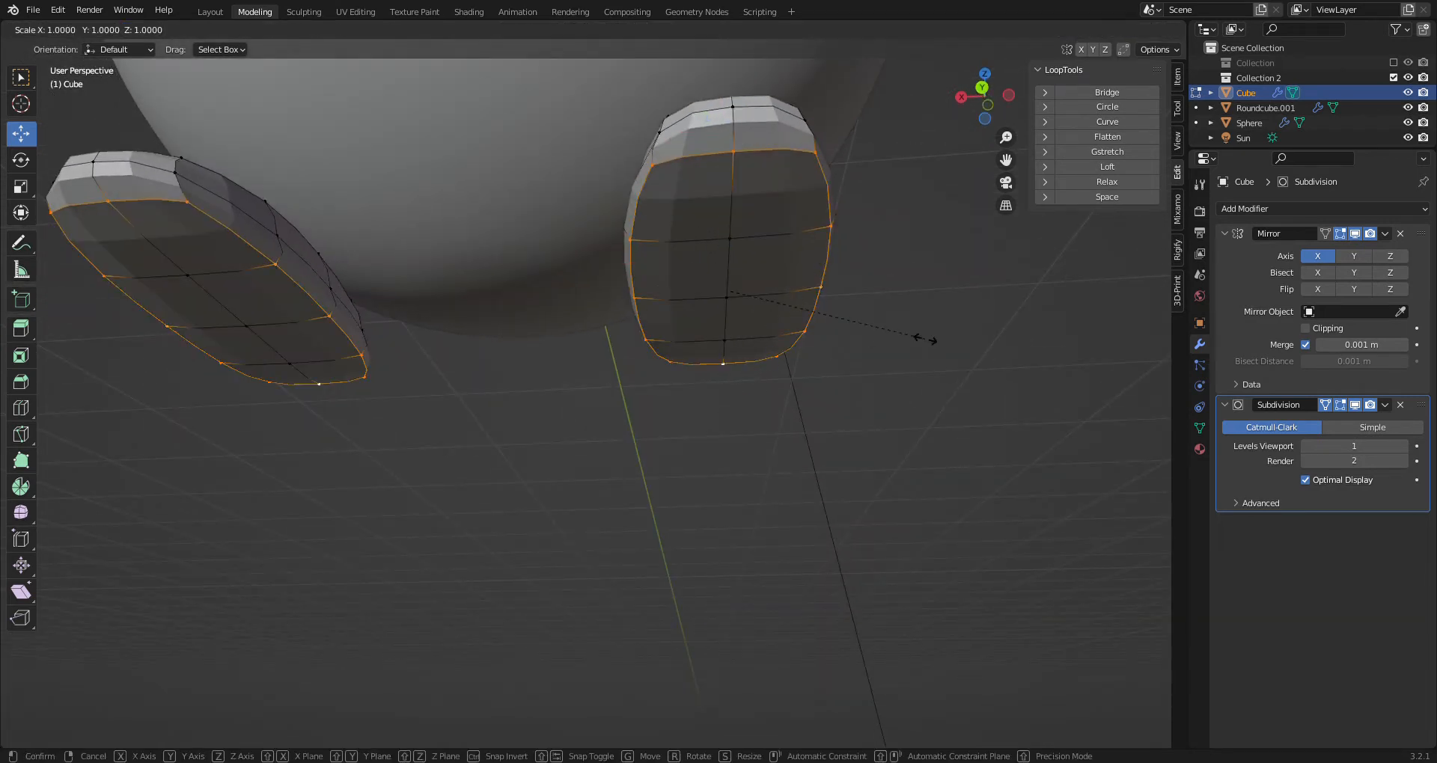
left_click(891, 341)
middle_click_drag(891, 342, 756, 405)
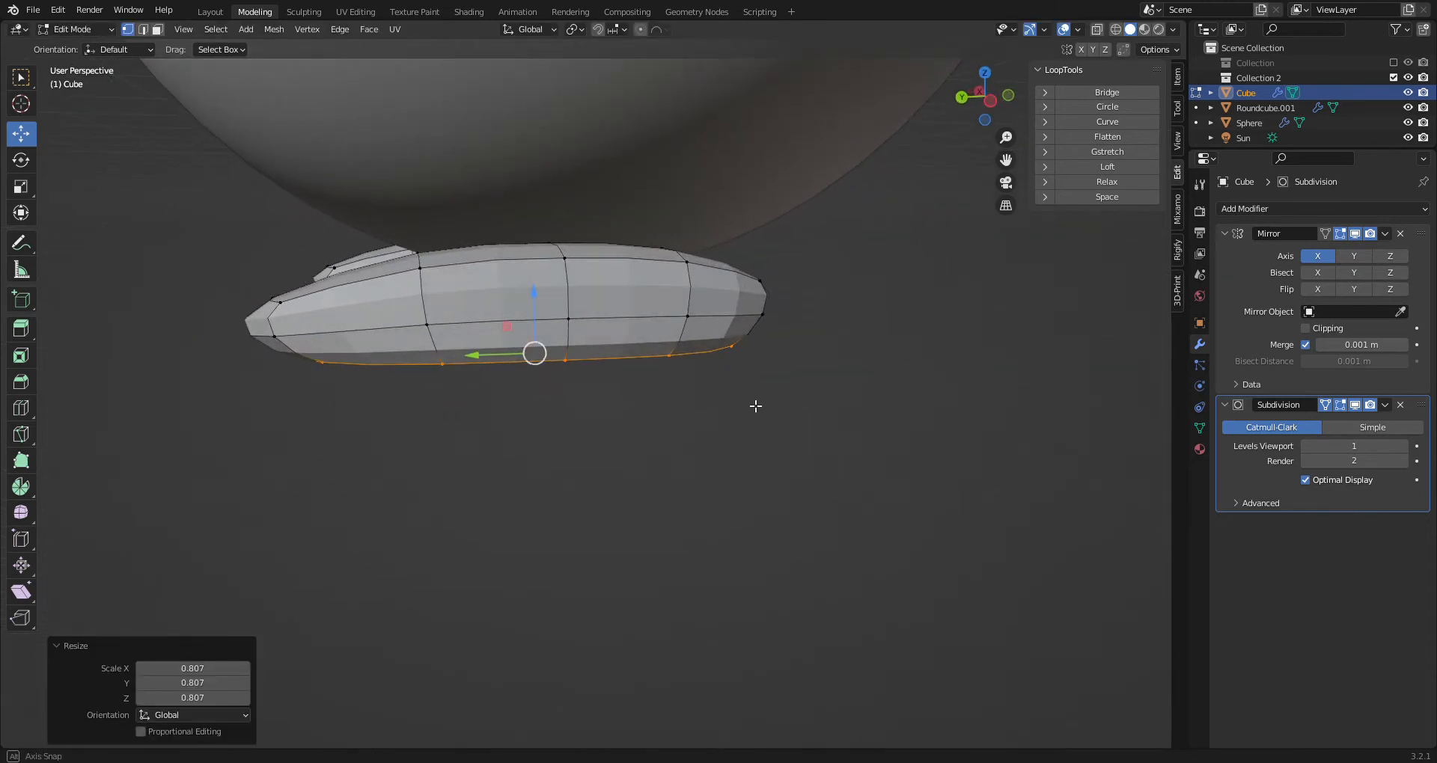
left_click_drag(534, 299, 536, 297)
middle_click_drag(230, 151, 389, 146)
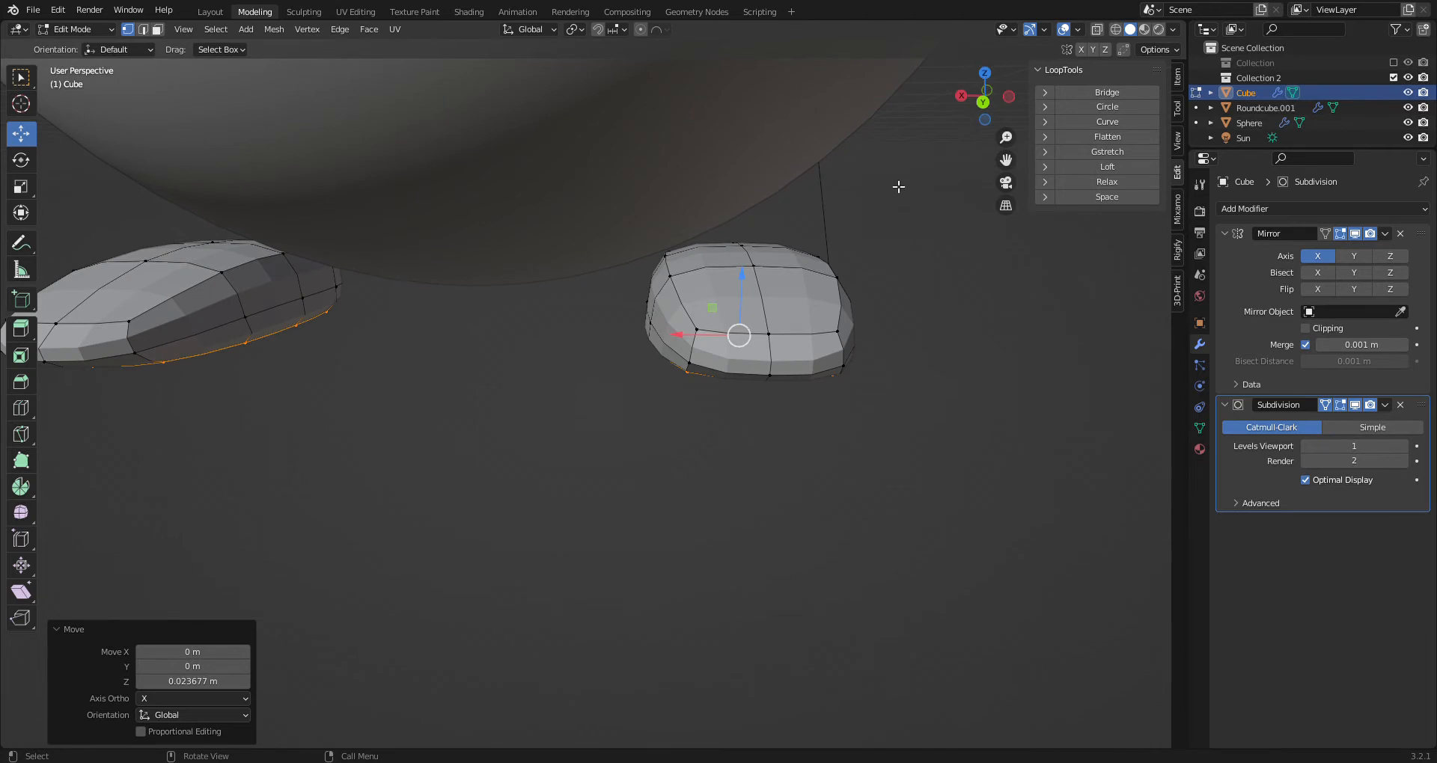
Select the vertices across the foot's front end and scale them narrower to taper the toe
key("a")
left_click(696, 333)
left_click(689, 366, "shift")
left_click(689, 383, "shift")
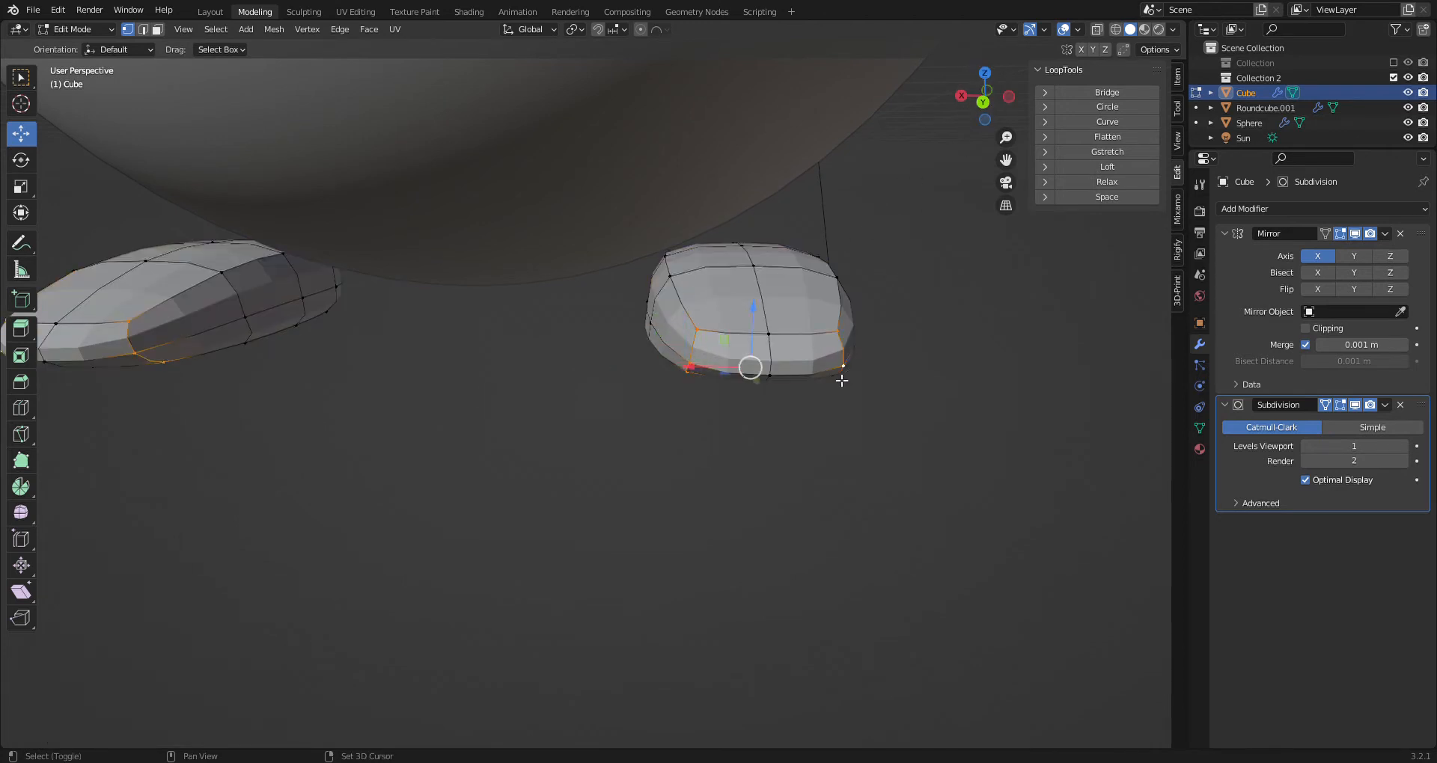
left_click(21, 186)
left_click_drag(713, 366, 735, 374)
Select the centre vertex on top of the foot's rear part and raise it about 0.053 m along Z
middle_click_drag(785, 358, 754, 377)
left_click(721, 286)
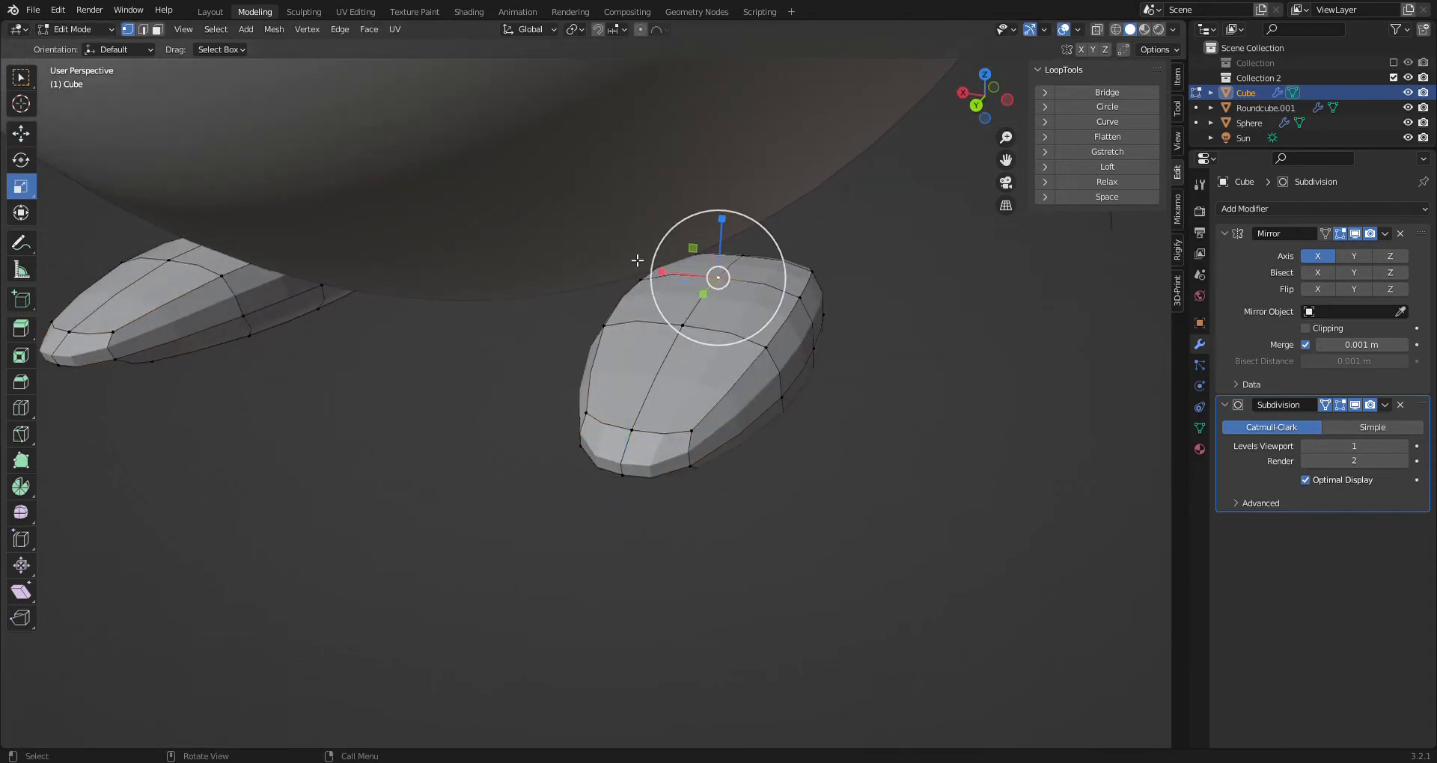
left_click(16, 142)
left_click_drag(722, 221, 724, 196)
middle_click_drag(724, 196, 706, 303)
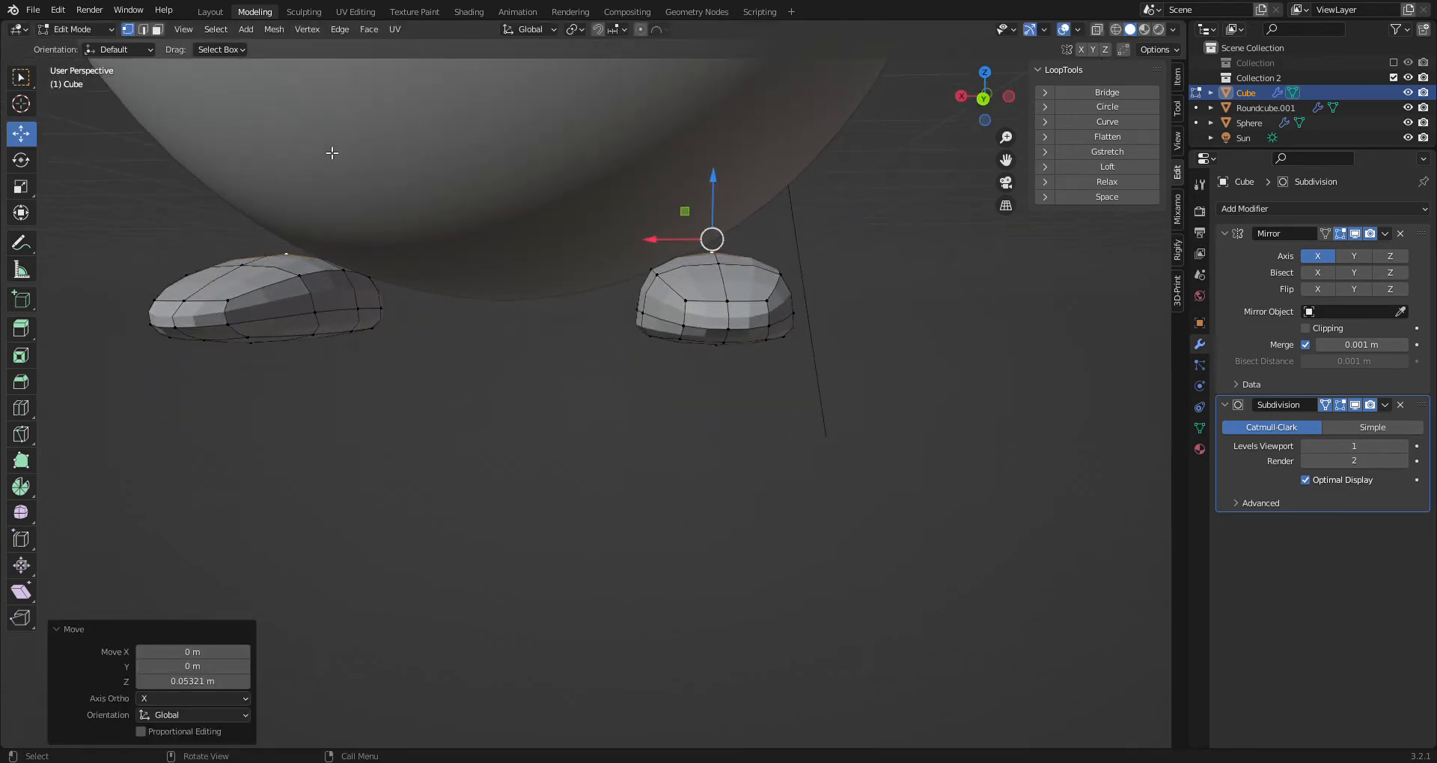
Select the whole foot mesh and move it up against the body's underside in back orthographic view
key("a")
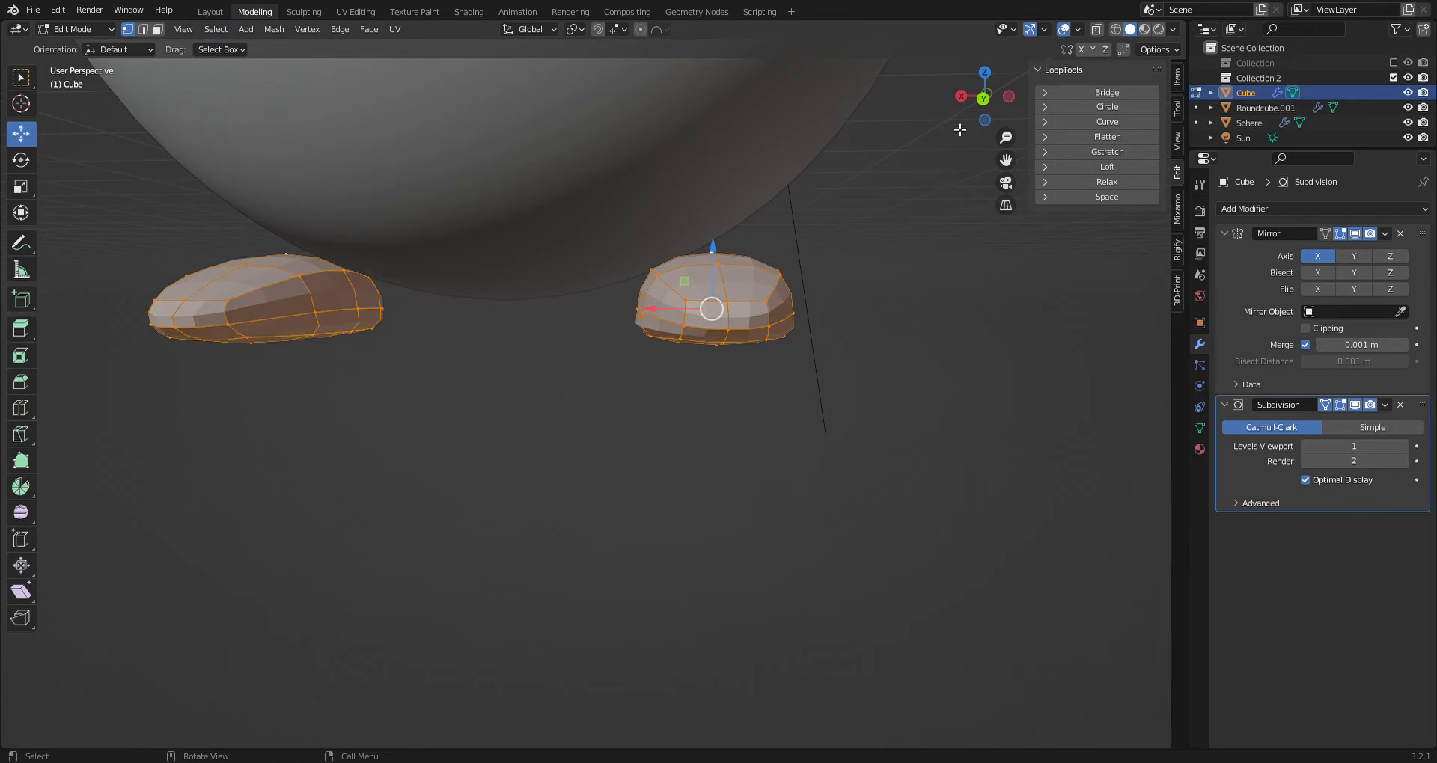
left_click(983, 98)
key("g")
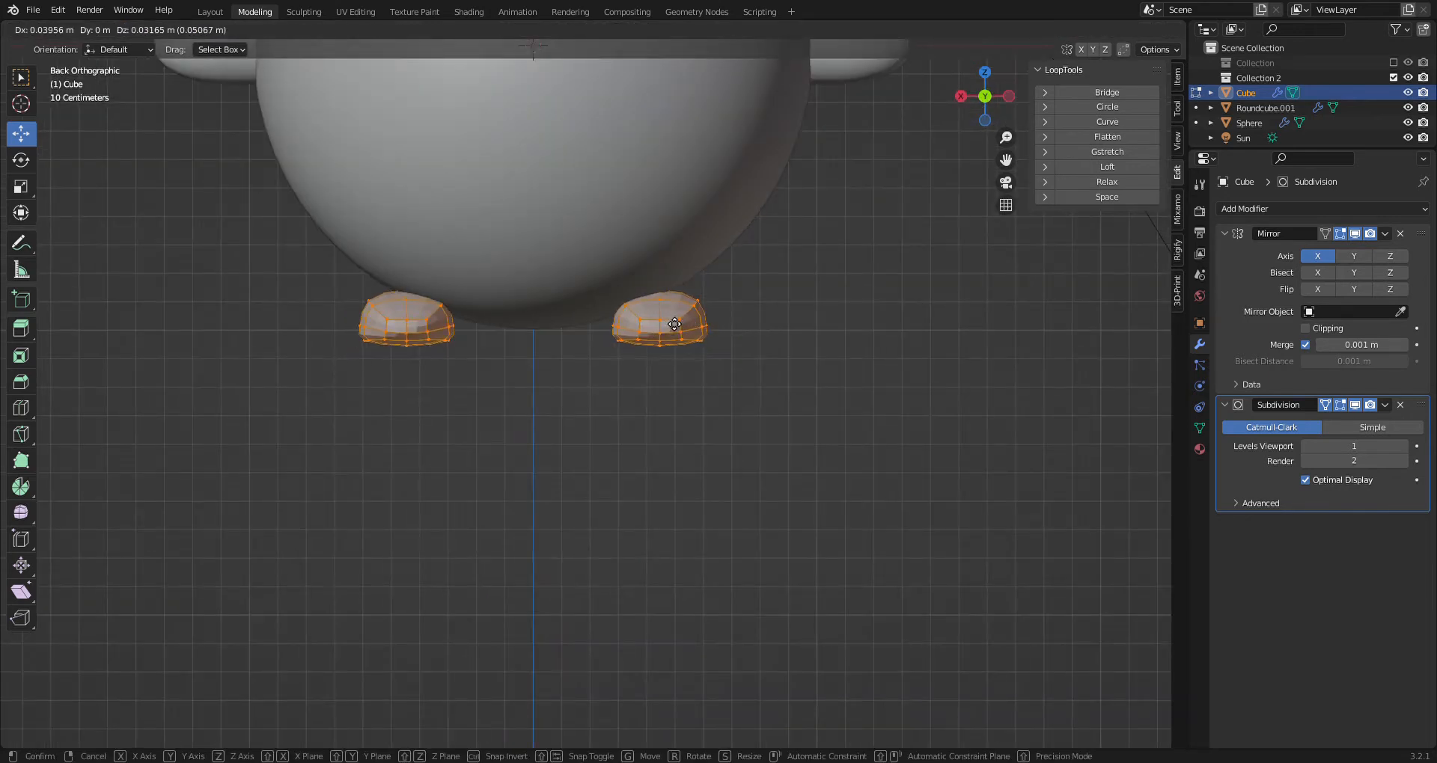
left_click(683, 311)
middle_click_drag(683, 311, 621, 389)
Shade the feet smooth in object mode and set their Subdivision modifier's viewport level to 2
left_click(213, 12)
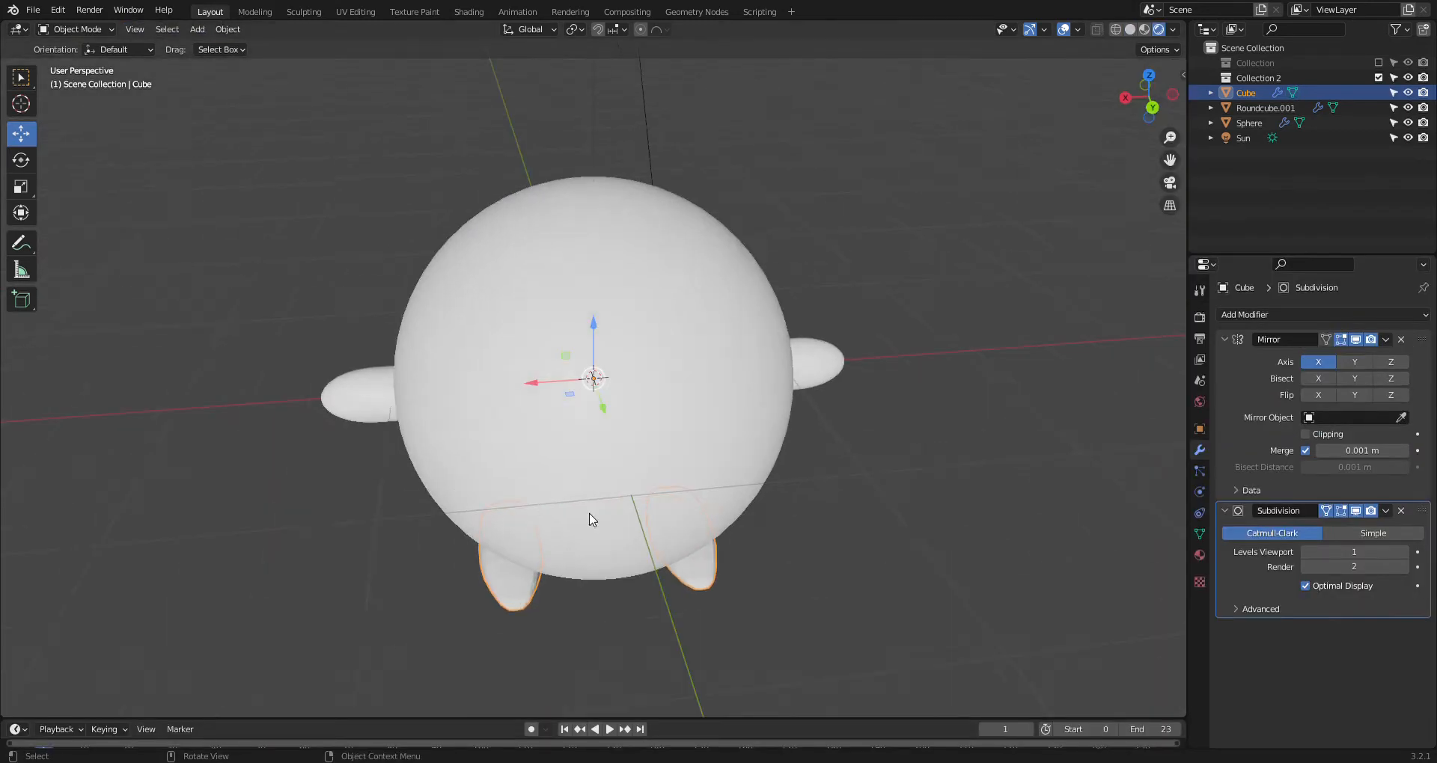
right_click(690, 522)
left_click(678, 483)
middle_click_drag(678, 483, 690, 530)
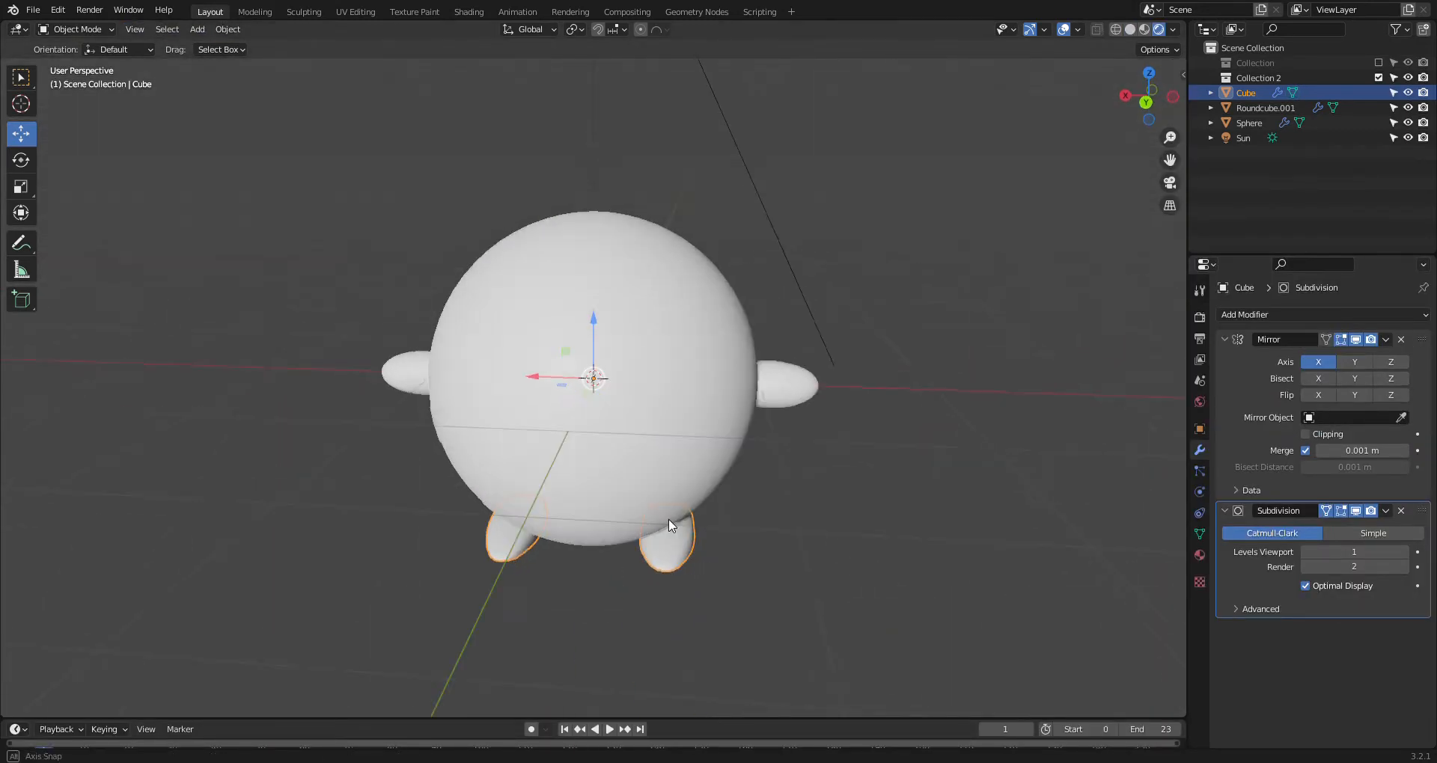
scroll(689, 530, "up", 2)
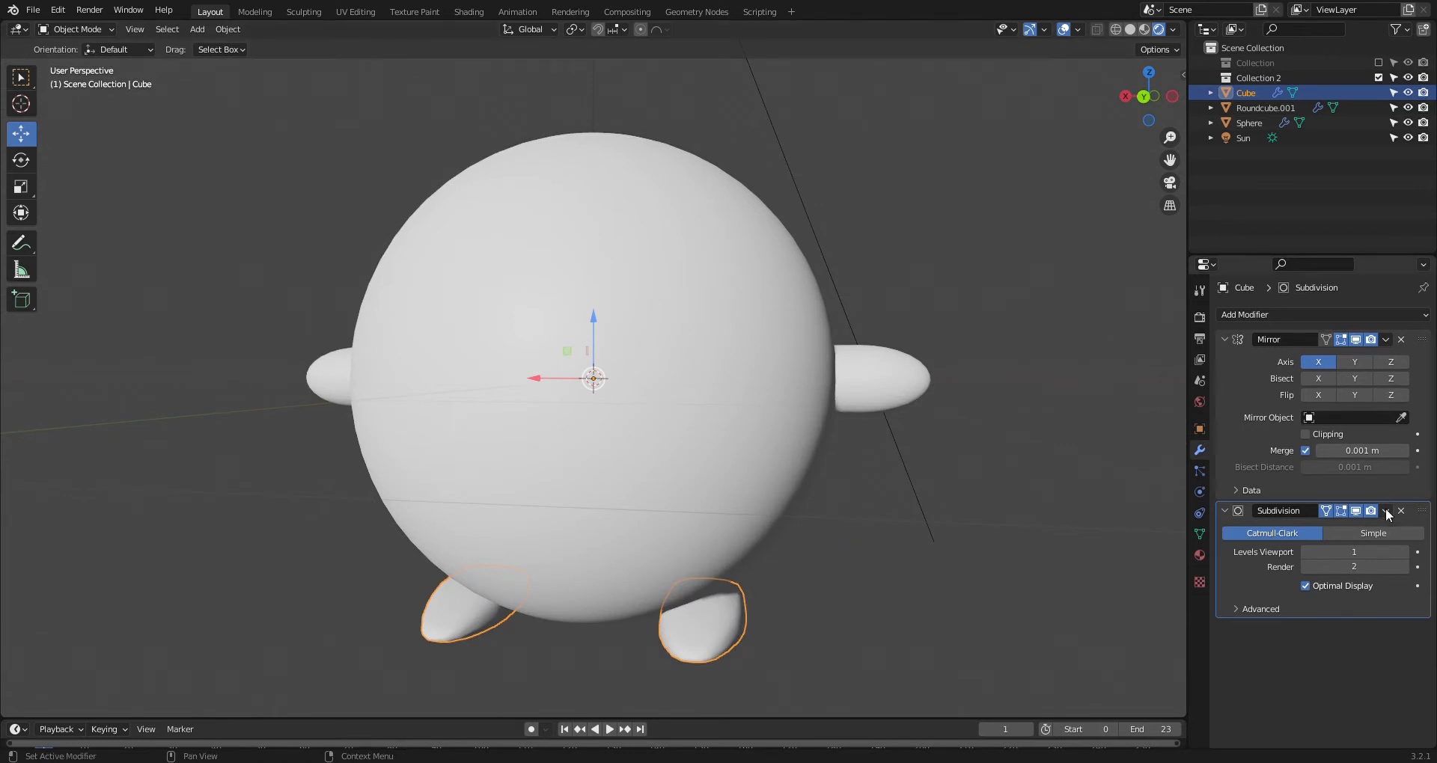
left_click(1404, 551)
middle_click_drag(1074, 539, 1008, 538)
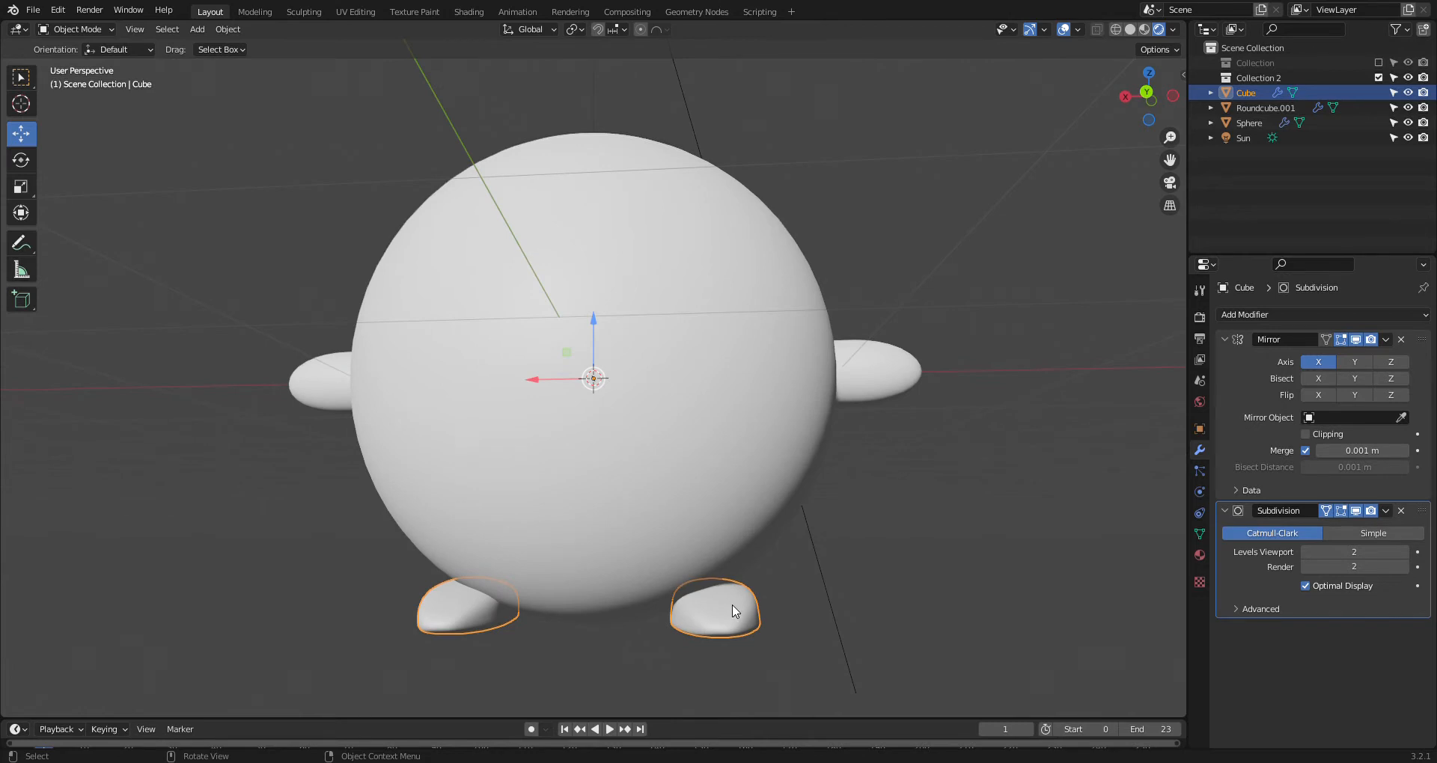
In edit mode, select the lengthwise edges along both sides of the foot's top and scale them to 0.781 along X
left_click(264, 15)
middle_click_drag(729, 430, 705, 514)
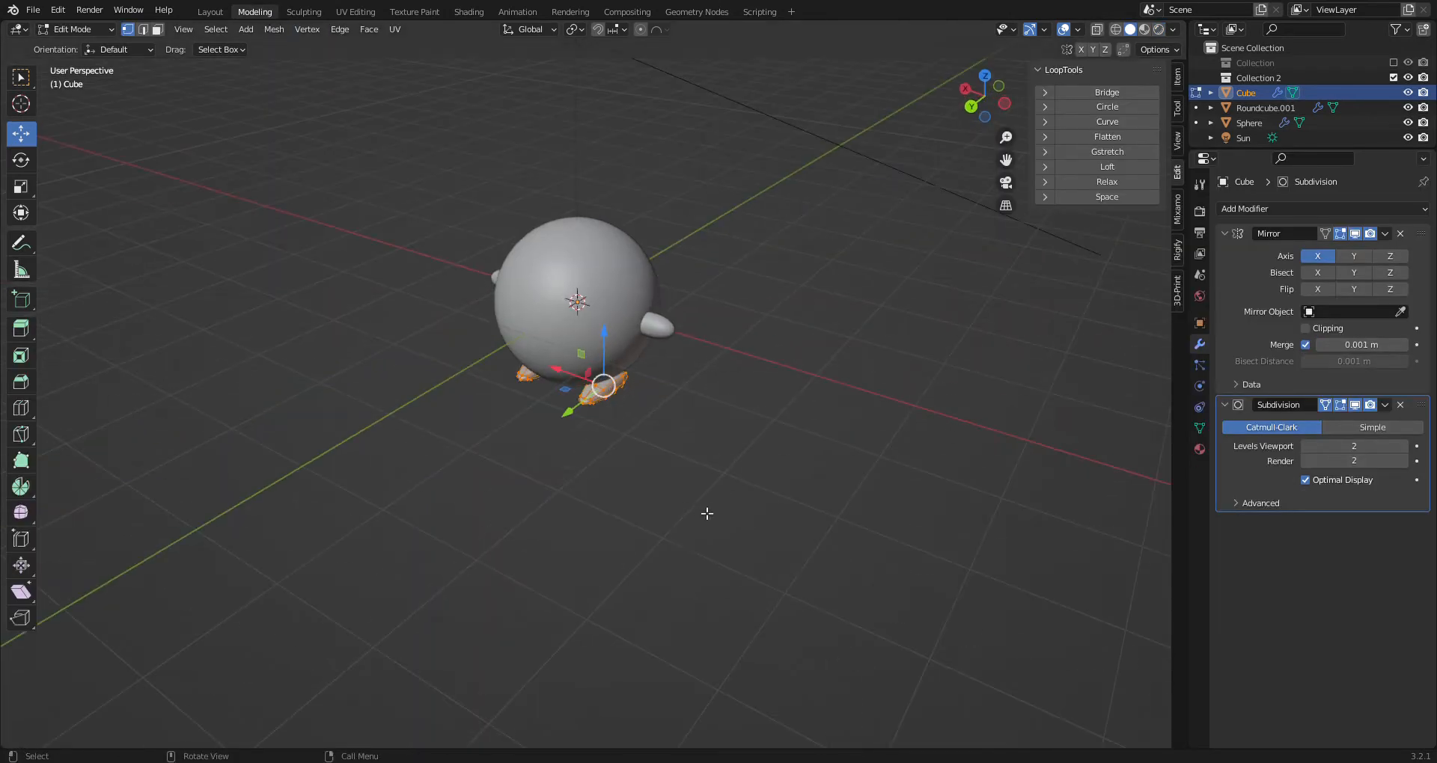
scroll(711, 520, "up", 9)
left_click(699, 360)
middle_click_drag(794, 279, 655, 324)
left_click(21, 196)
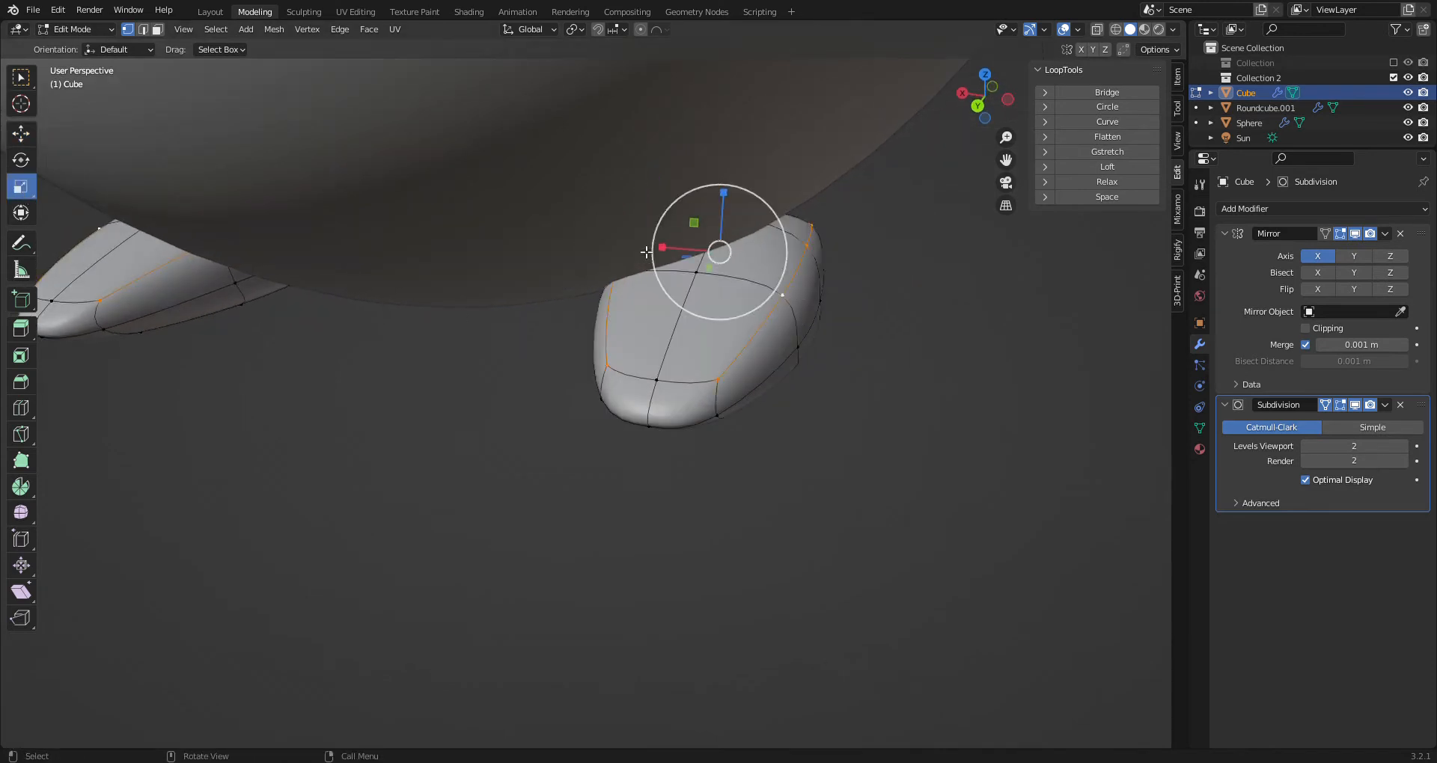
left_click_drag(667, 253, 678, 249)
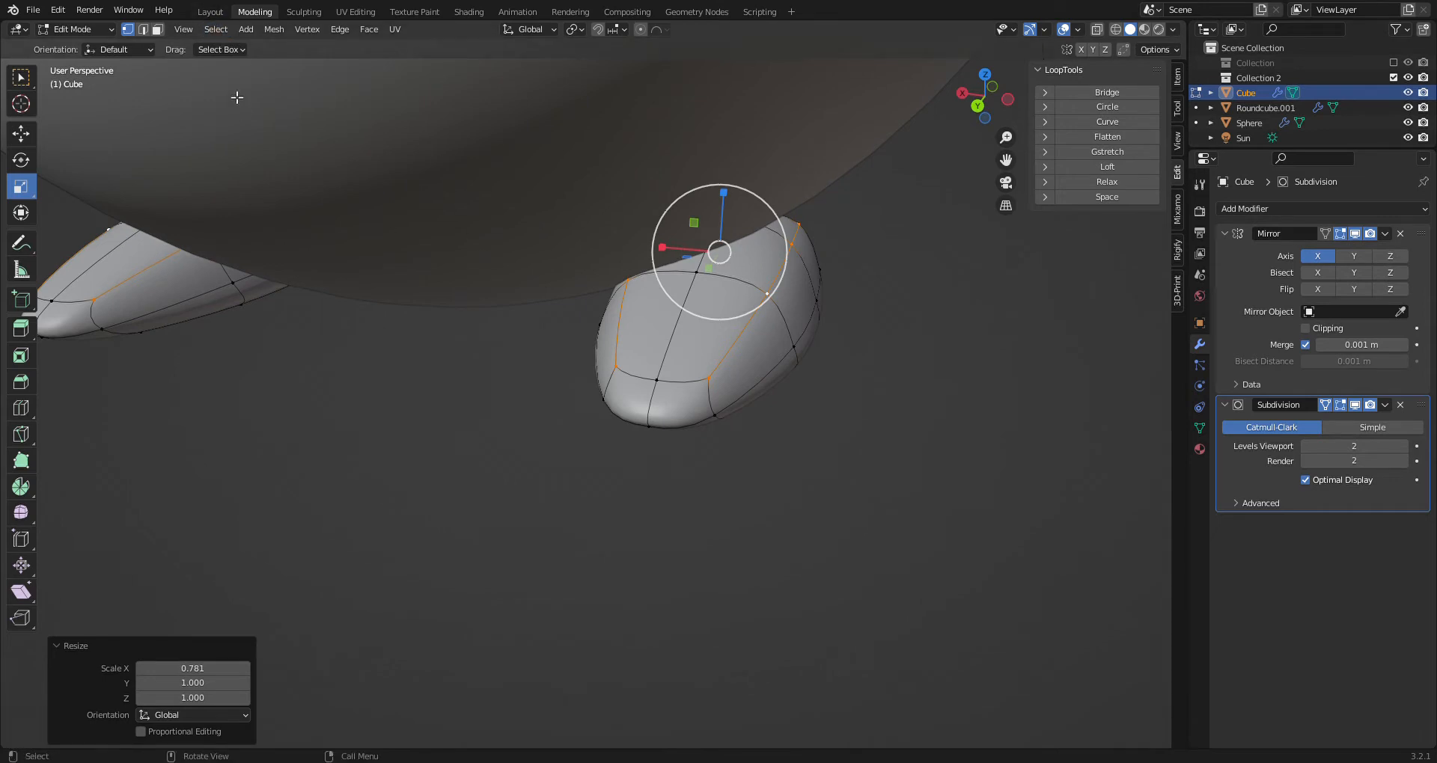
Return to object mode and add a 2 m cube at the world origin for the ear
left_click(211, 12)
middle_click_drag(661, 459, 671, 526)
middle_click_drag(783, 494, 721, 619)
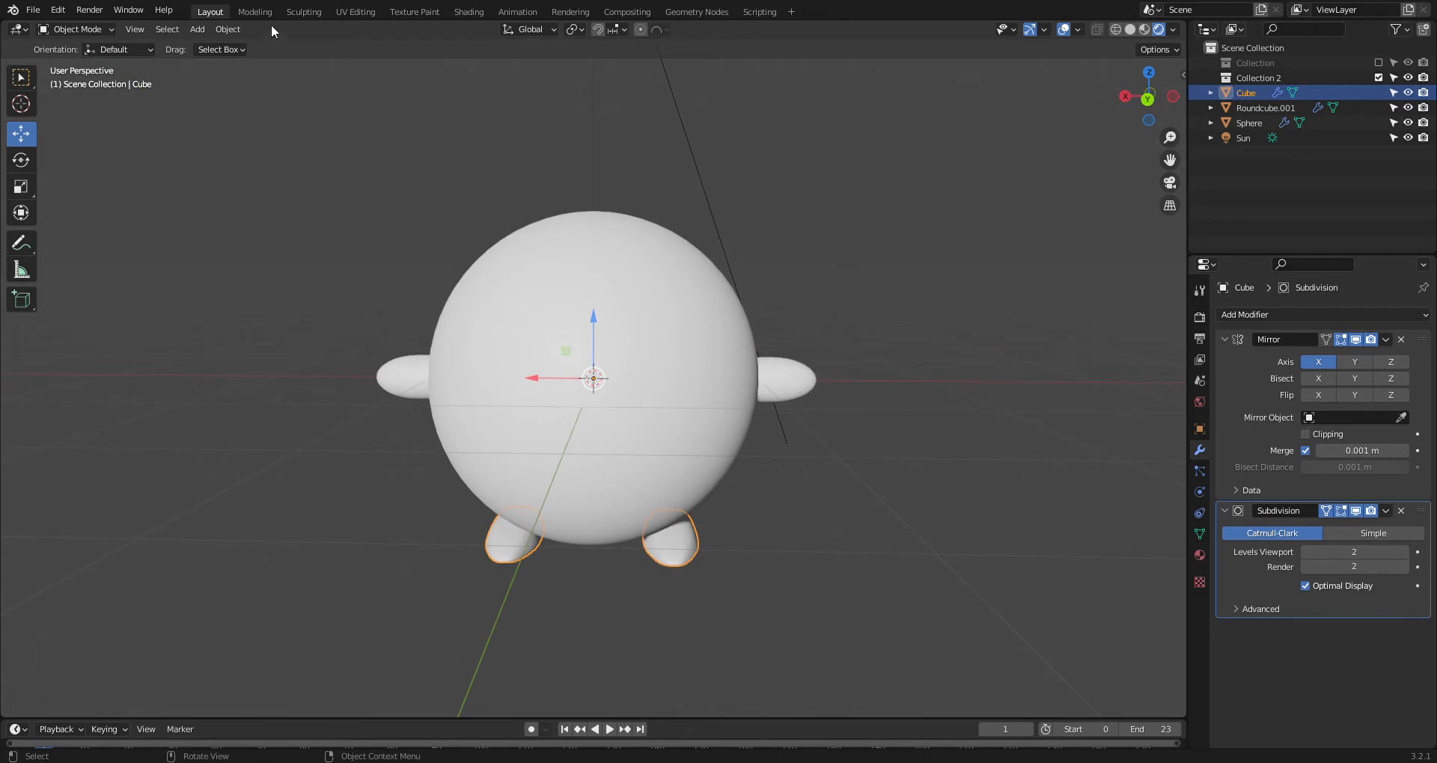
left_click(197, 29)
mouse_move(204, 48)
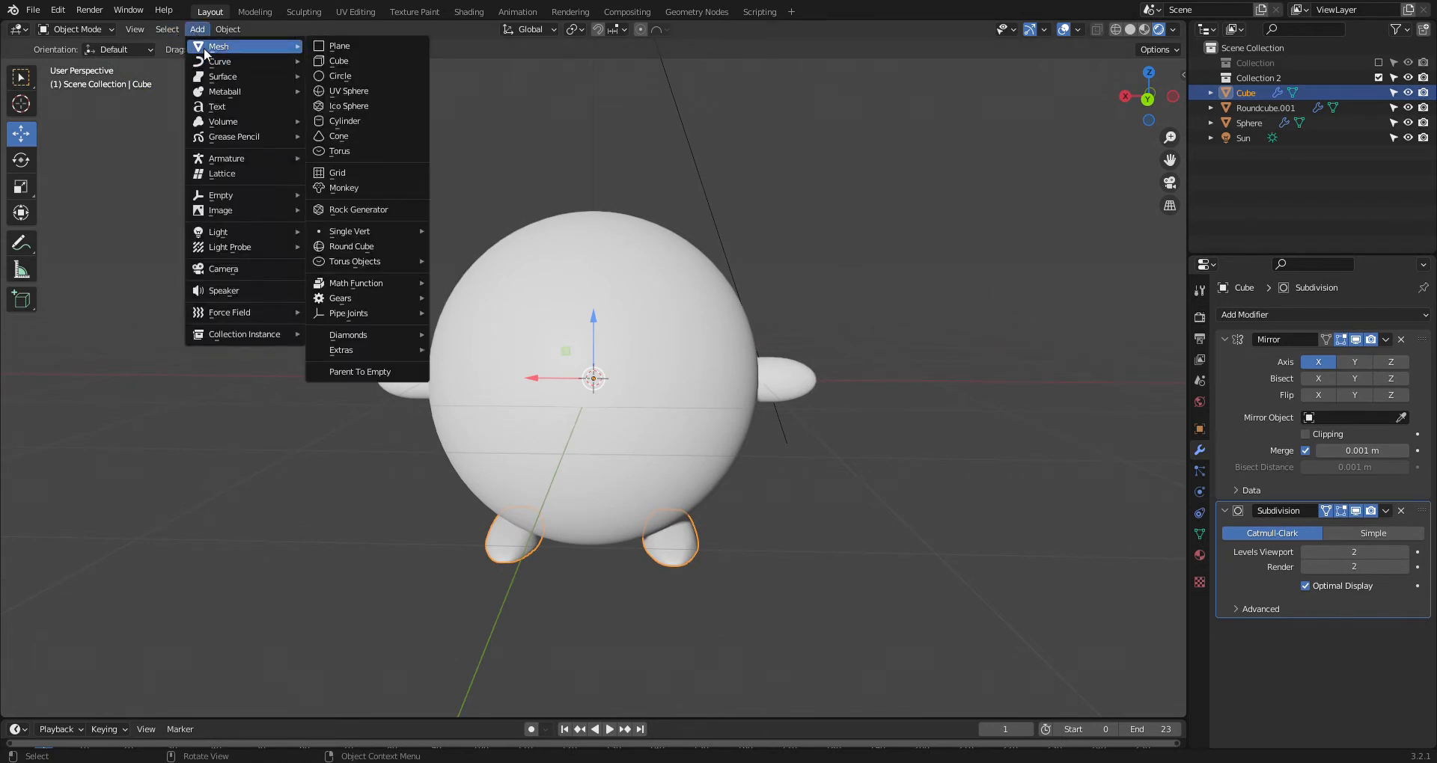
left_click(322, 58)
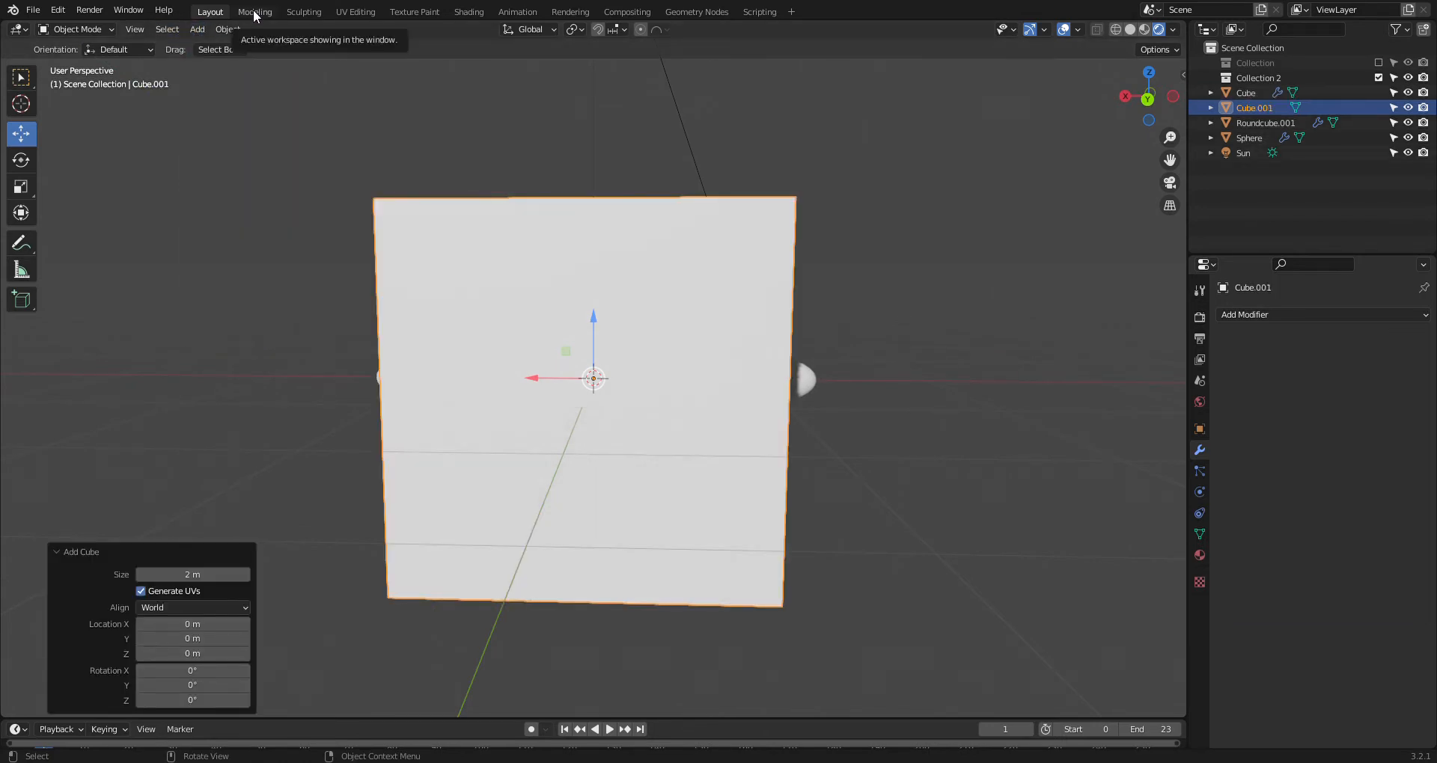
In back orthographic view, scale the cube to 0.251 and move it about -0.481 m along X and 1.231 m along Z
left_click(255, 15)
scroll(518, 247, "down", 5)
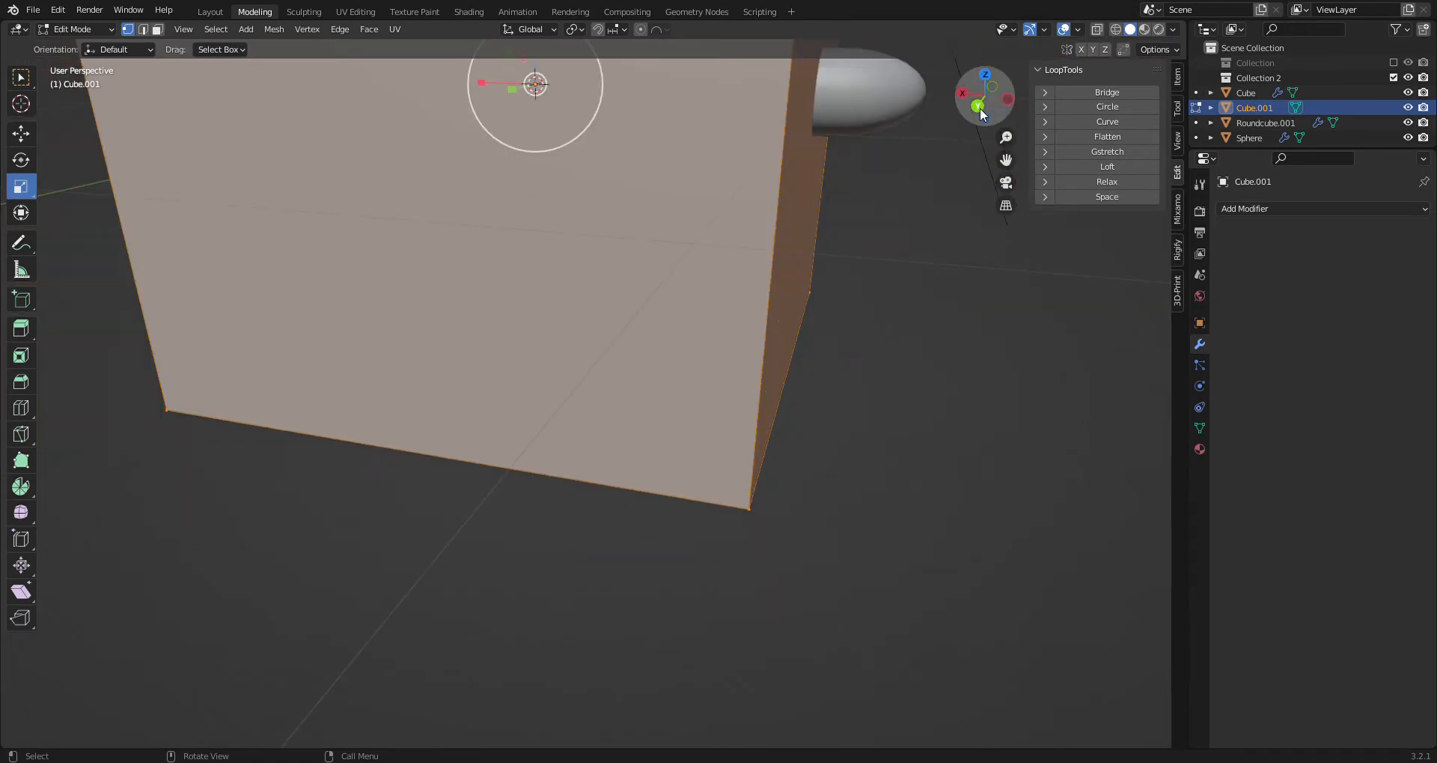
left_click(979, 107)
scroll(883, 304, "down", 2)
middle_click_drag(811, 269, 854, 442, "shift")
key("s")
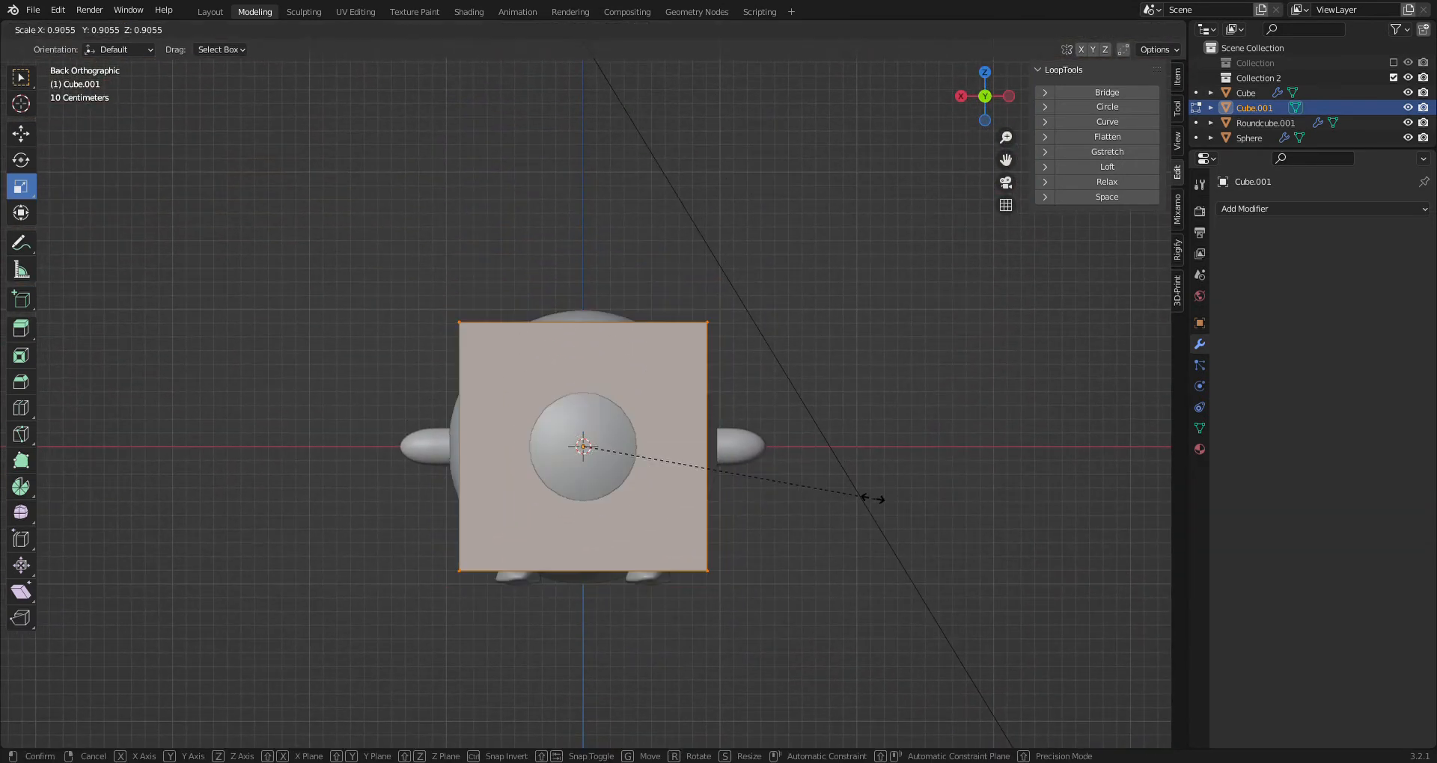
left_click(666, 449)
key("g")
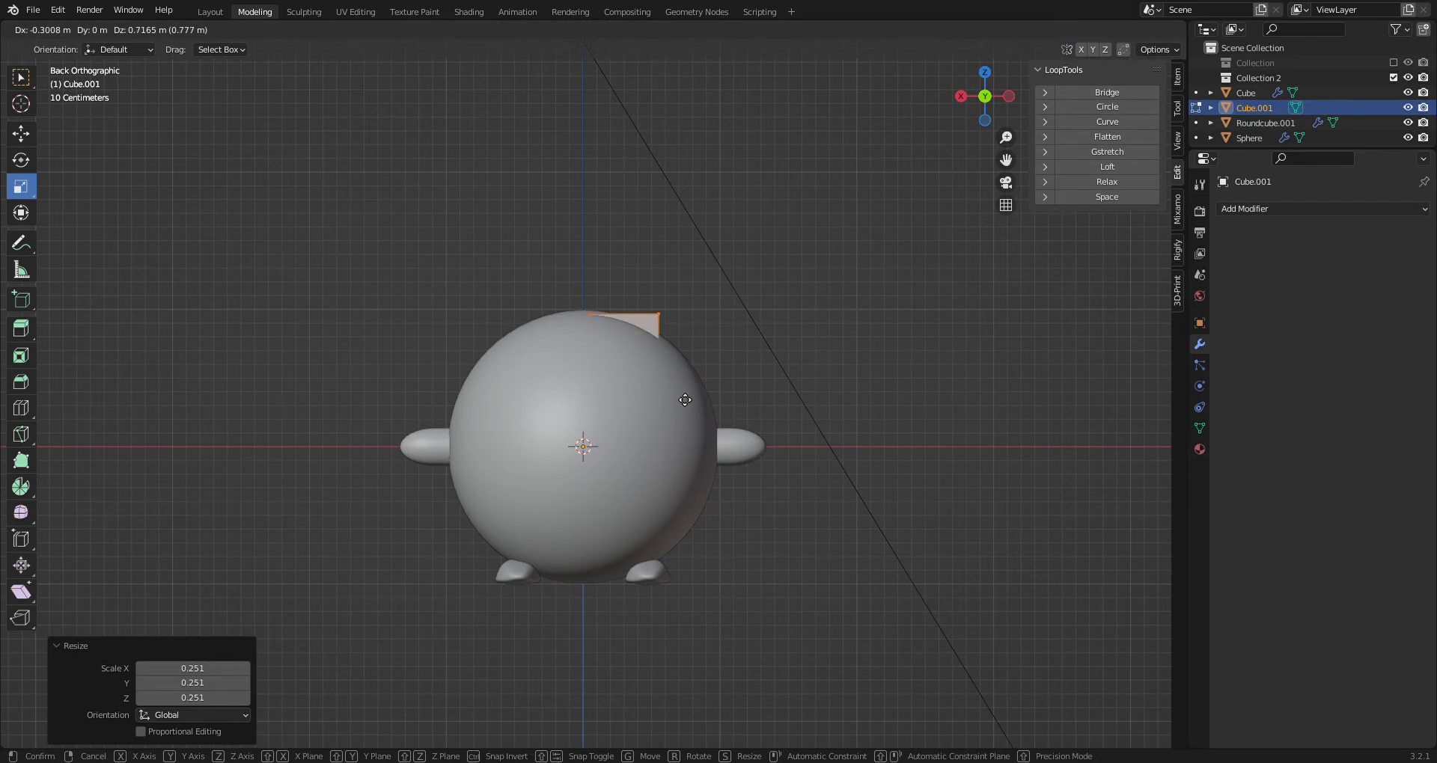
left_click(707, 327)
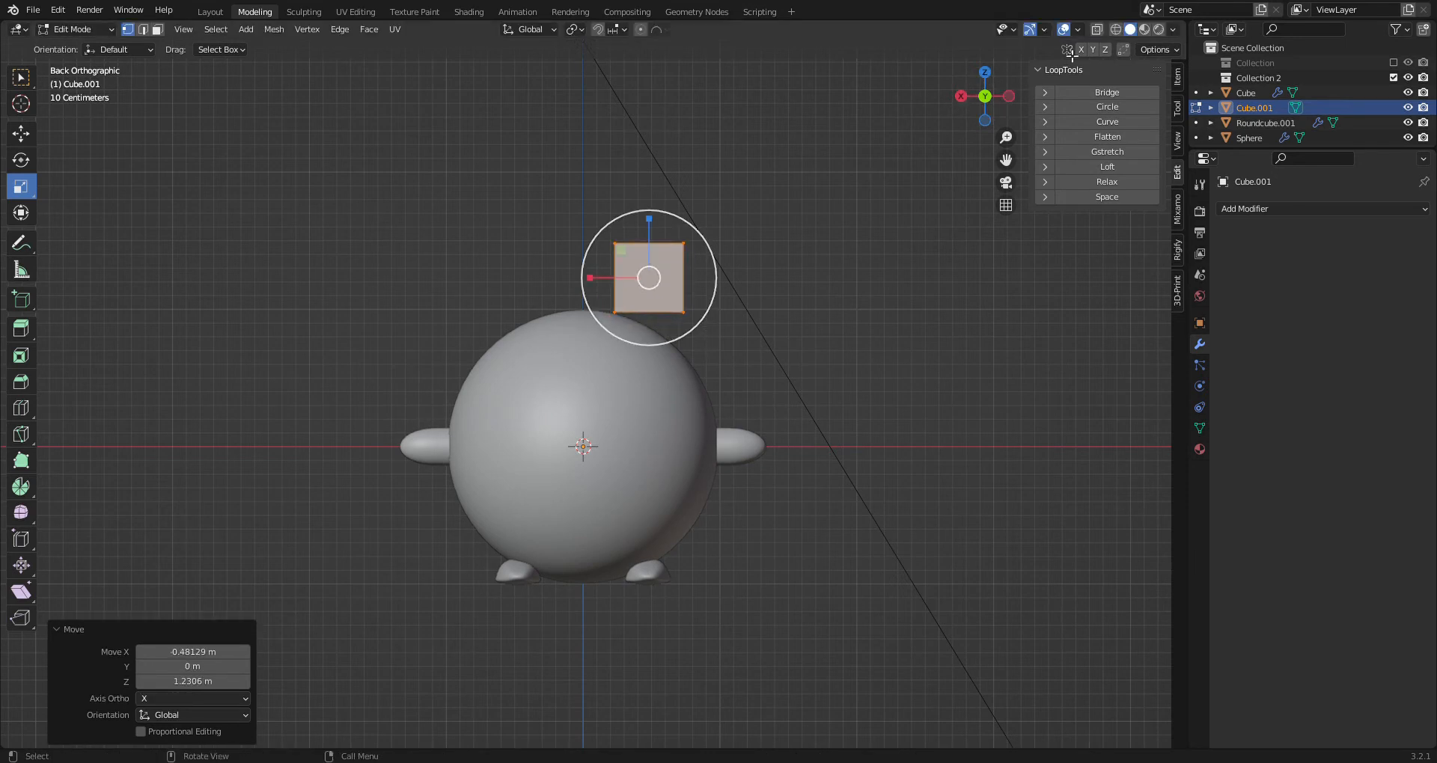
In wireframe display, select the cube's top vertices and scale them to 0.126 to form a pointed ear
left_click(1115, 29)
left_click_drag(524, 195, 760, 266)
key("s")
left_click(686, 264)
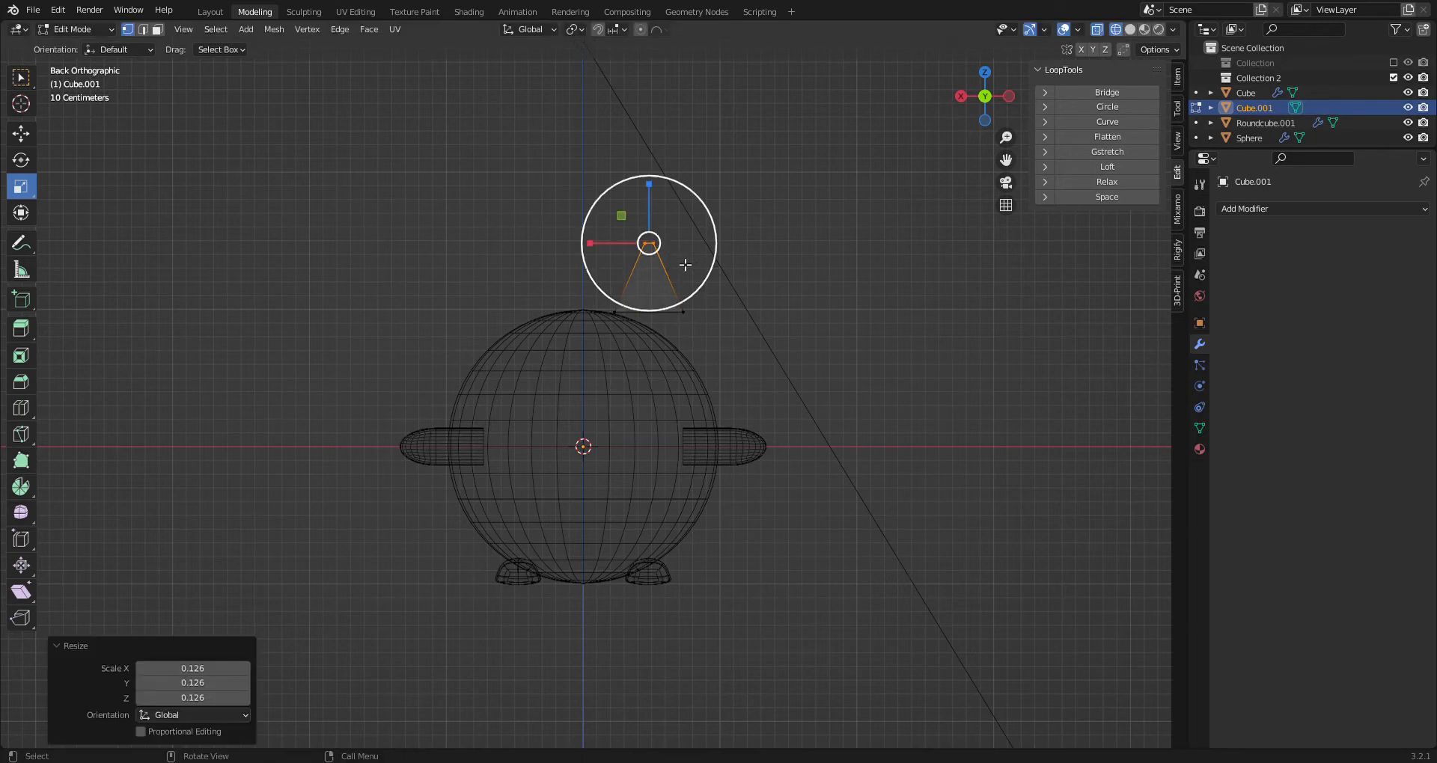
In side view, move the ear's tip about 0.187 m along Y and restore solid shading
left_click(1009, 96)
left_click(21, 131)
scroll(473, 132, "up", 4)
left_click_drag(555, 90, 497, 109)
middle_click_drag(497, 109, 703, 158)
left_click(1130, 29)
scroll(1122, 262, "down", 1)
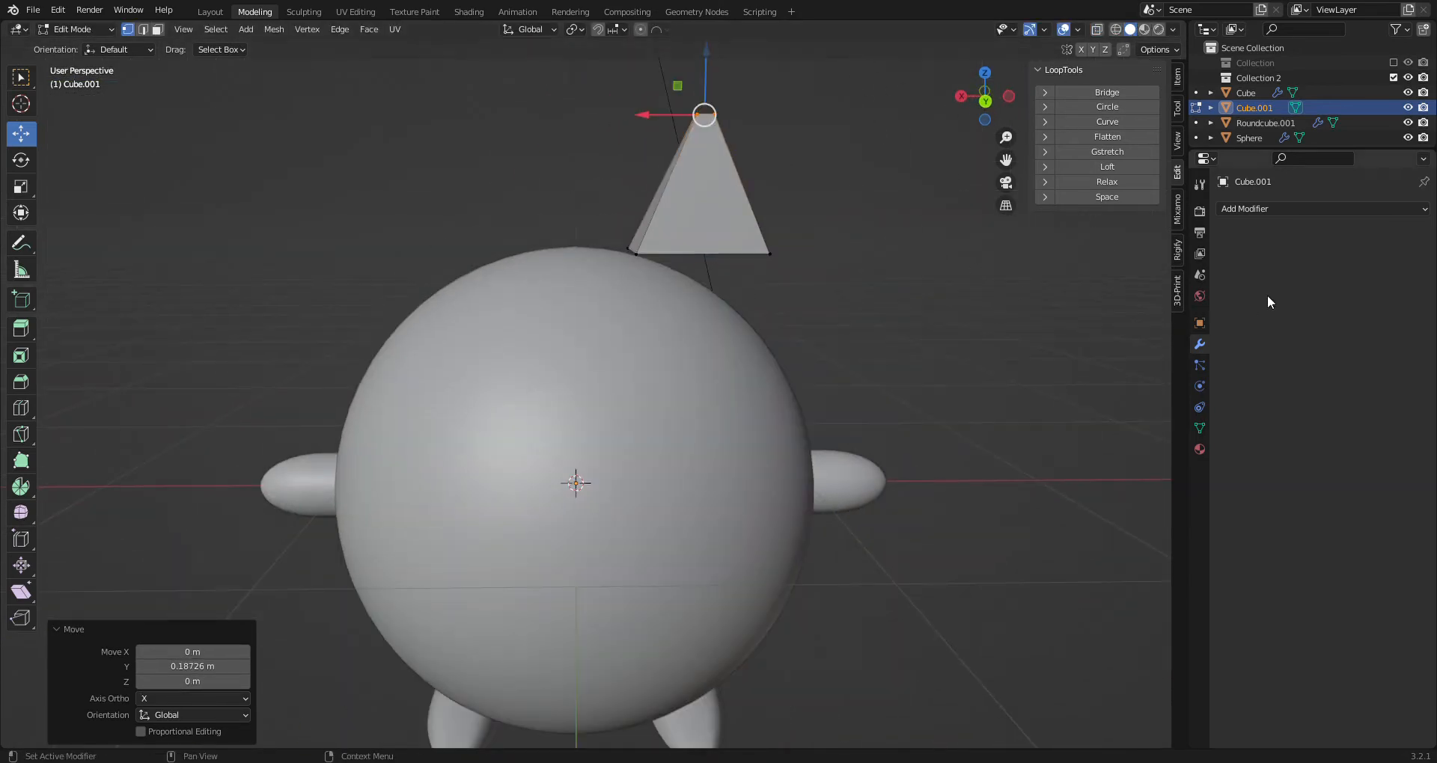
Add Mirror and Subdivision Surface modifiers to the ear
left_click(1258, 211)
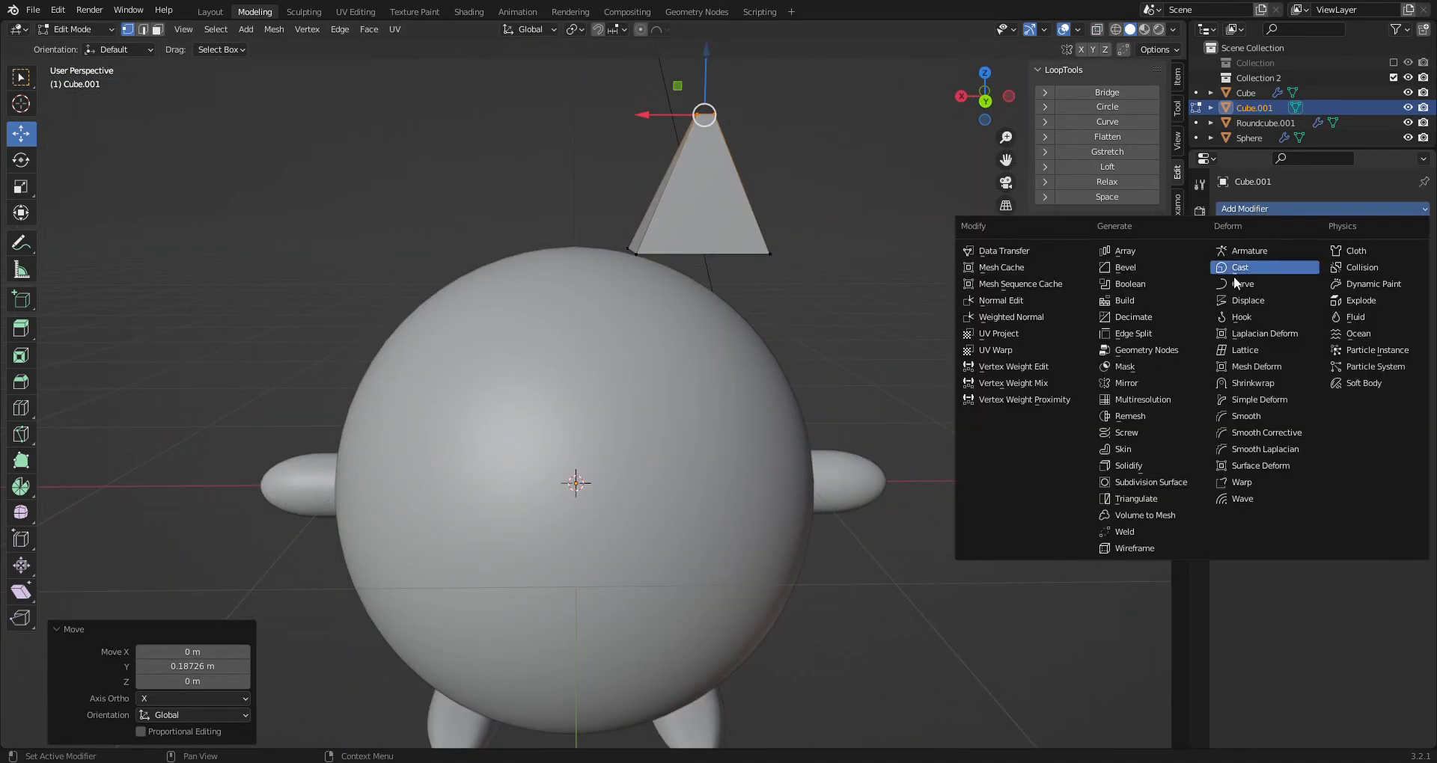
left_click(1118, 384)
left_click(1268, 210)
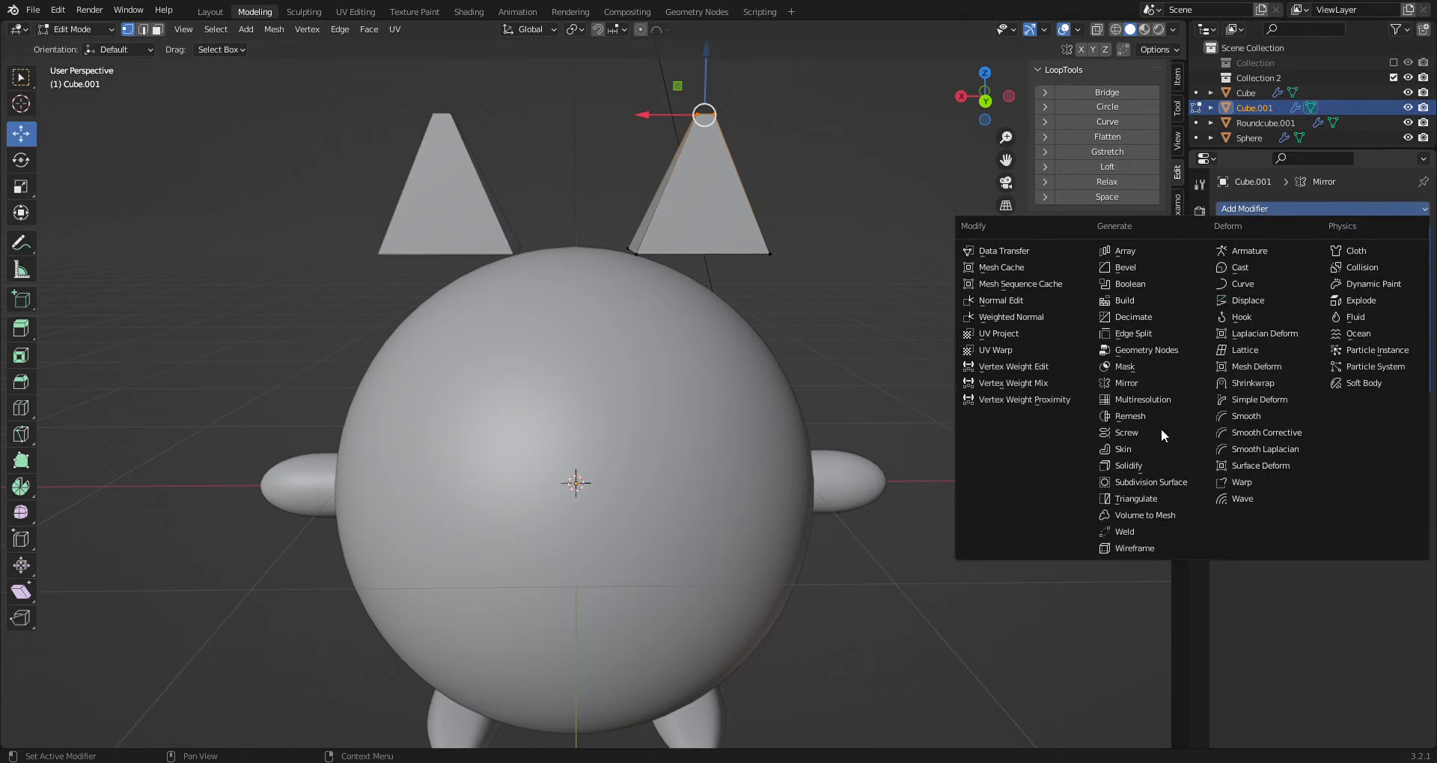
left_click(1148, 482)
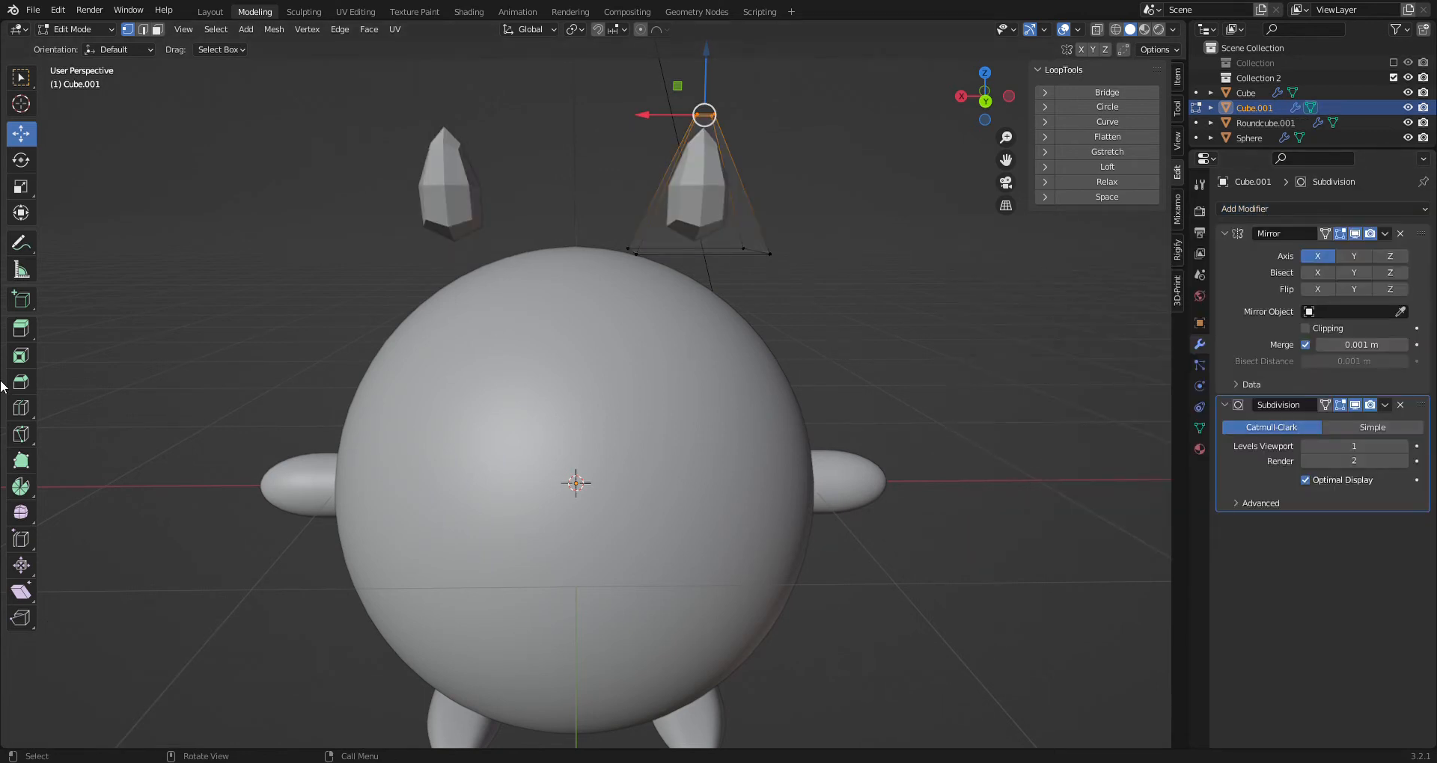
Add a loop cut near the ear's base and inset the large front face above it by about 0.032 m
left_click(21, 408)
left_click_drag(721, 199, 716, 260)
left_click(157, 29)
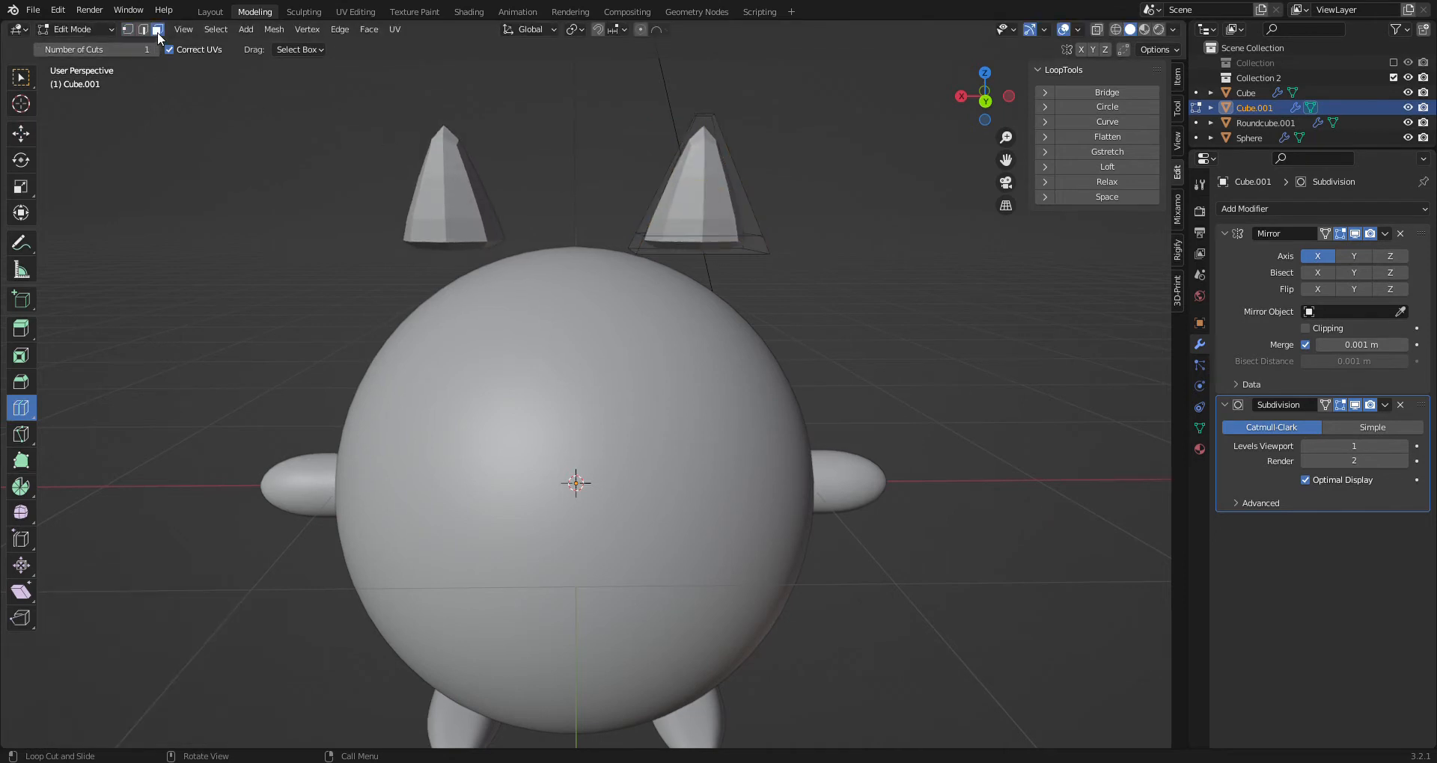
left_click(21, 133)
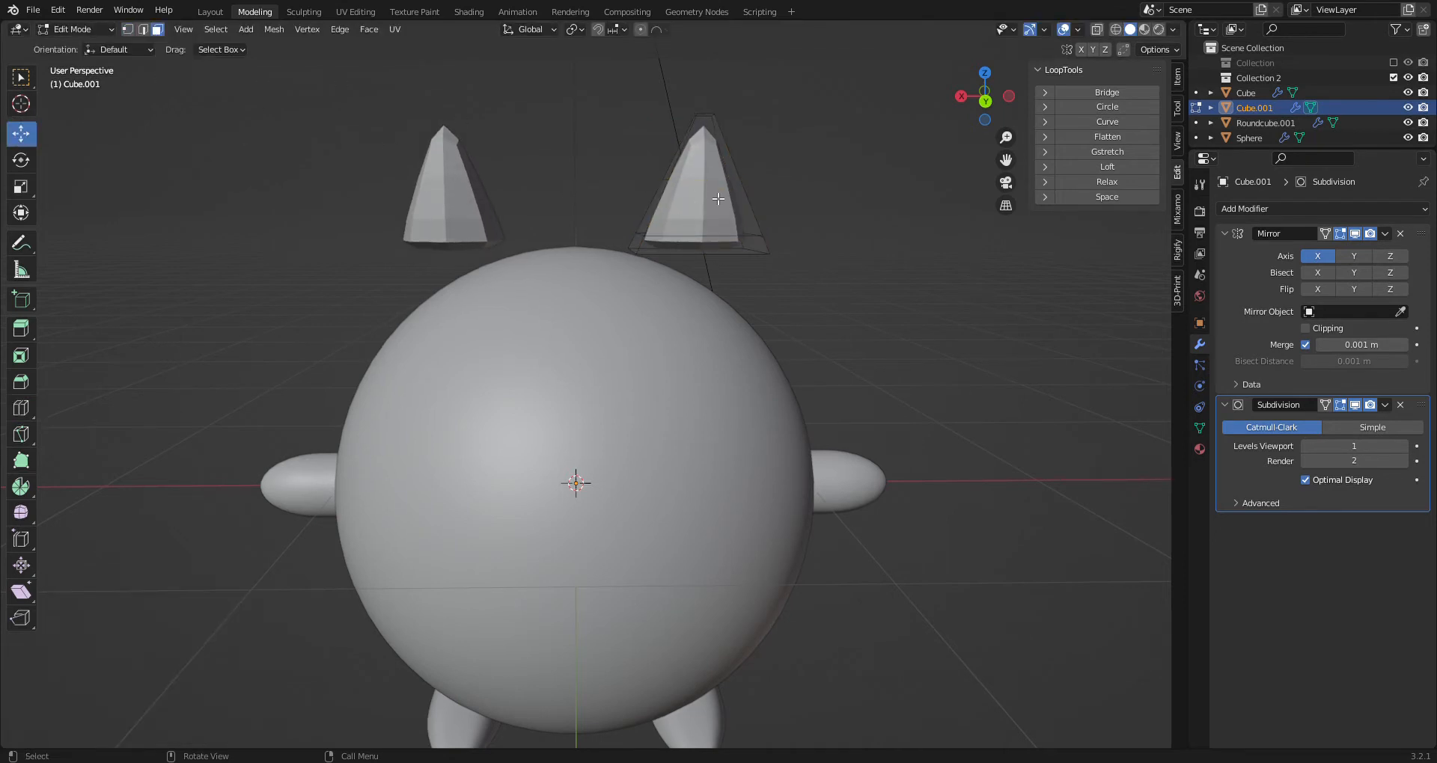
key("a")
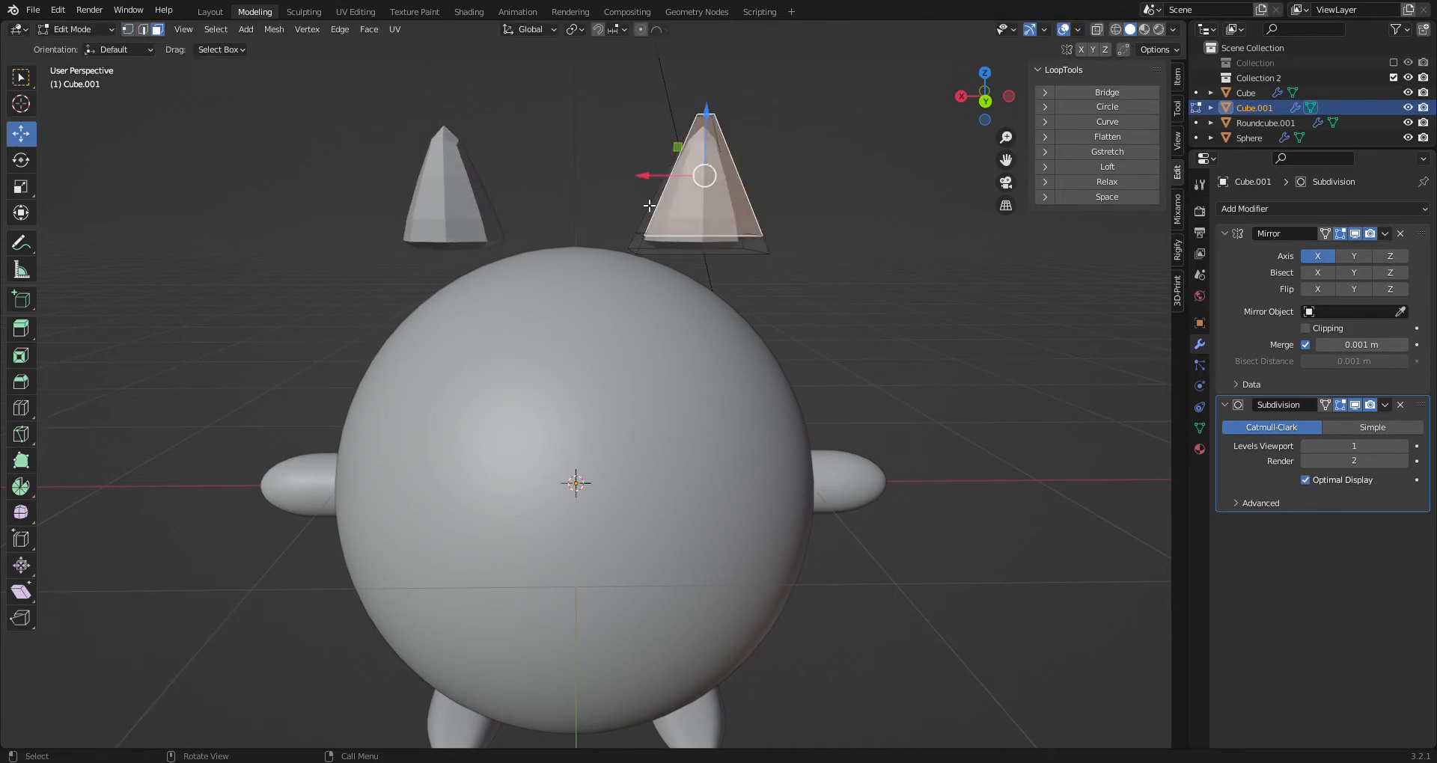
left_click(20, 361)
mouse_move(769, 181)
left_mouse_down()
mouse_move(743, 191)
mouse_move(756, 187)
left_mouse_up()
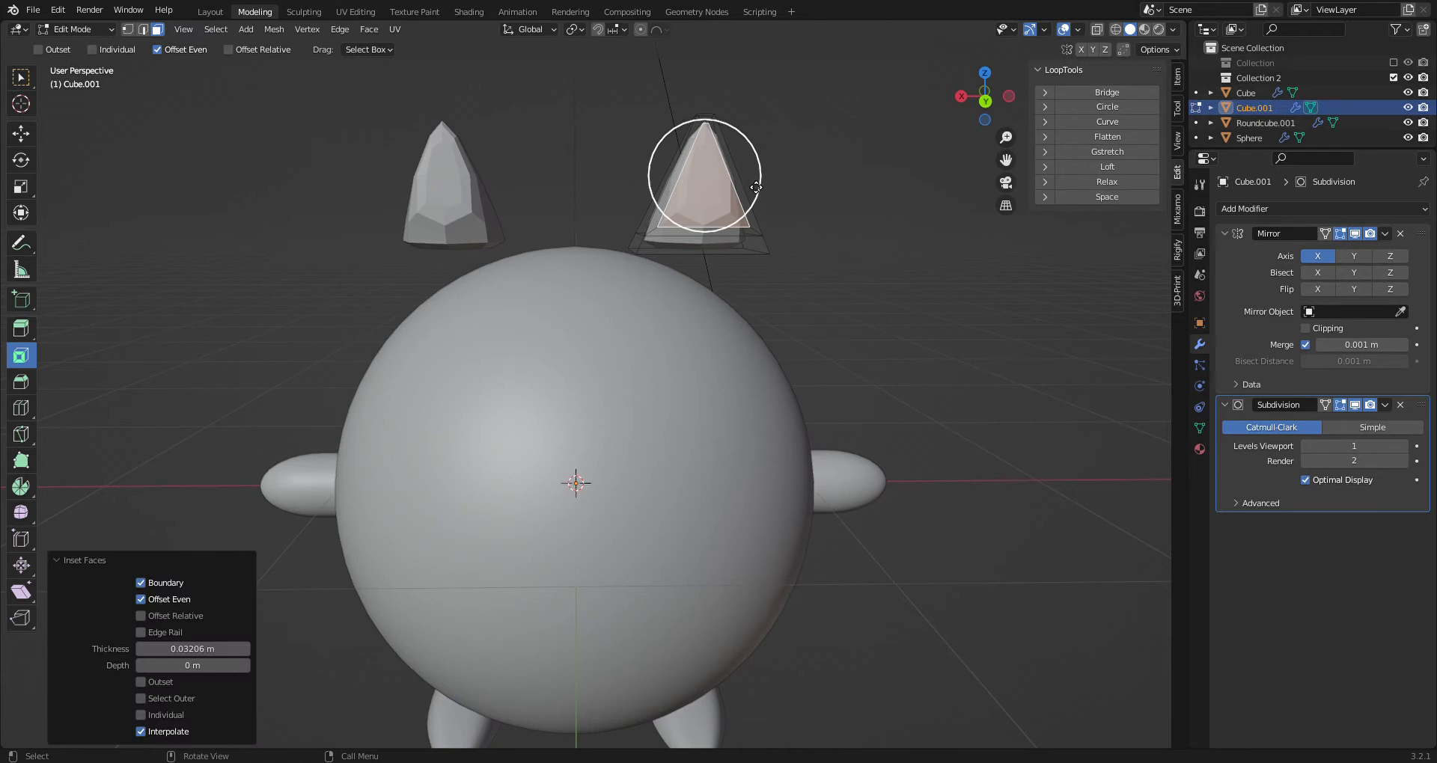
Extrude the ear's inset front face and push it about -0.051 m along Y into the ear
left_click(22, 136)
middle_click_drag(464, 359, 564, 392)
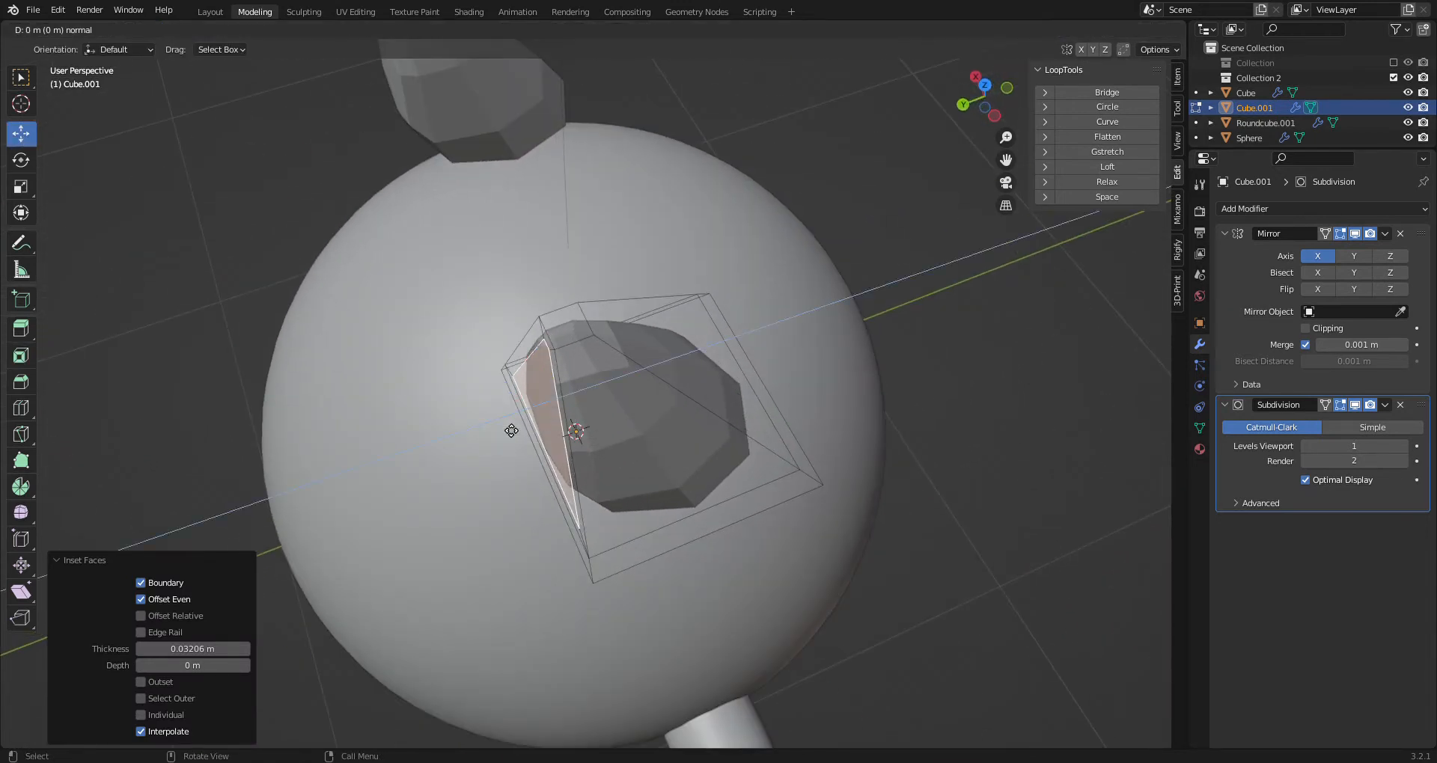
key("e")
left_click(542, 420)
middle_click_drag(542, 420, 679, 360)
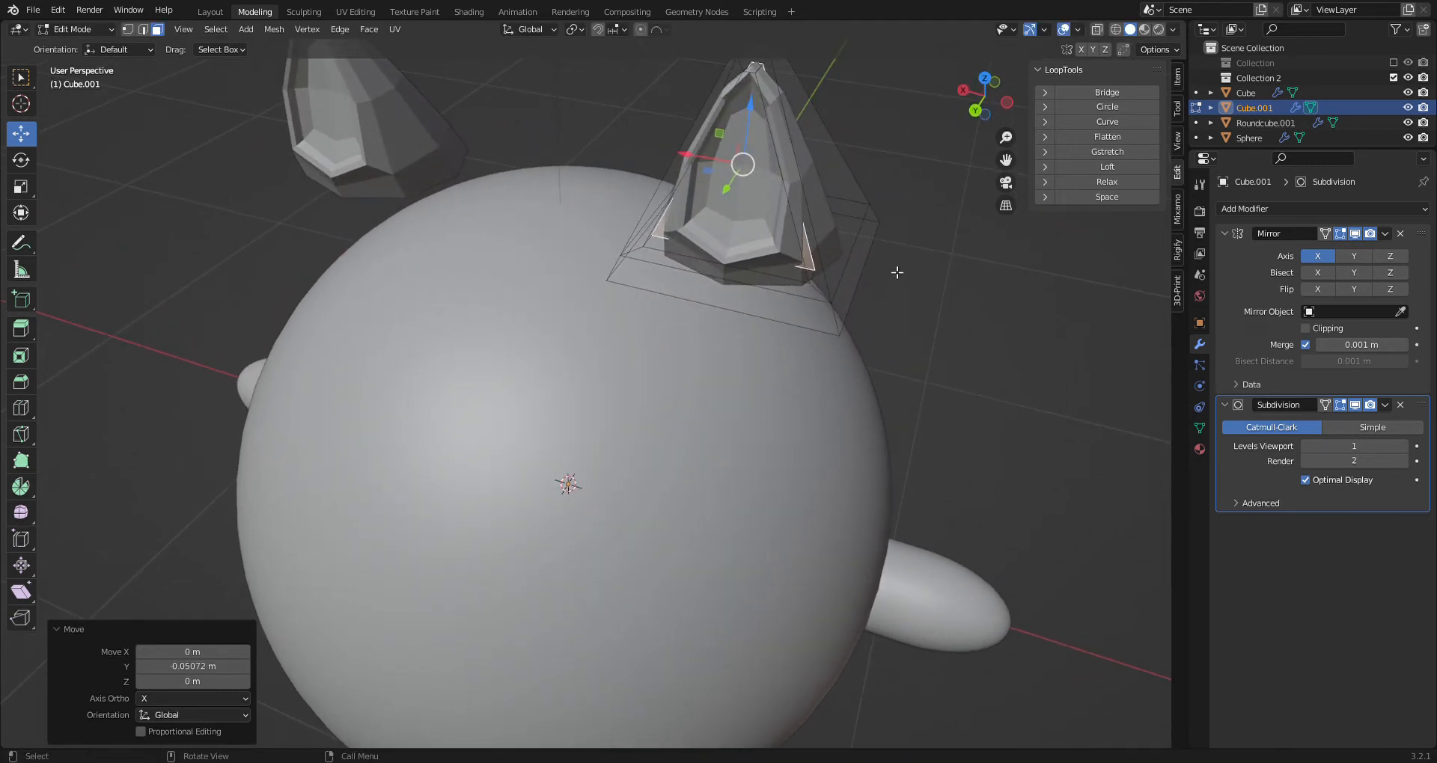
Turn on the ear Subdivision modifier's on-cage display and switch to edge selection
left_click(1328, 405)
scroll(866, 275, "up", 3)
middle_click_drag(866, 275, 736, 468, "shift")
left_click(144, 29)
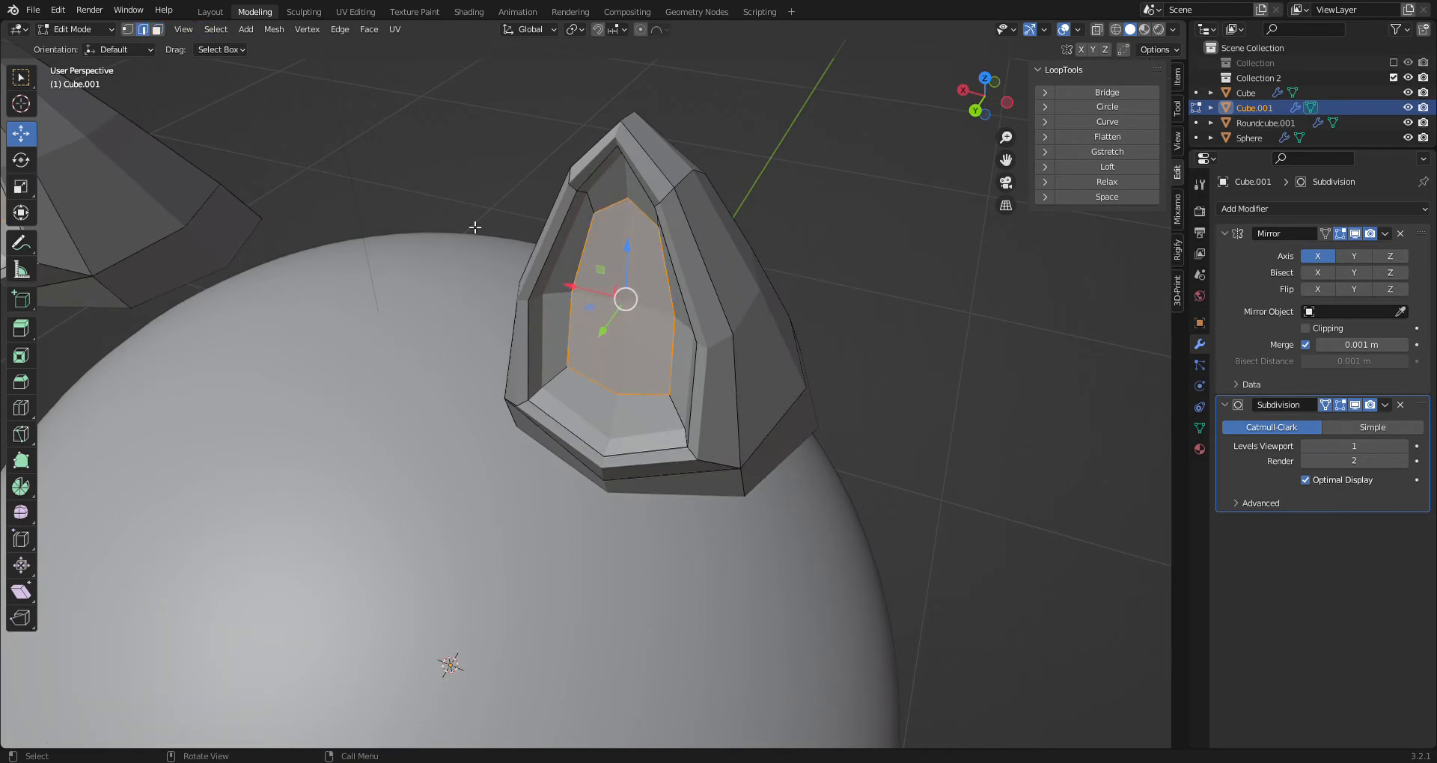
Try marking the edges around the ear's recessed inner face as sharp
right_click(617, 384)
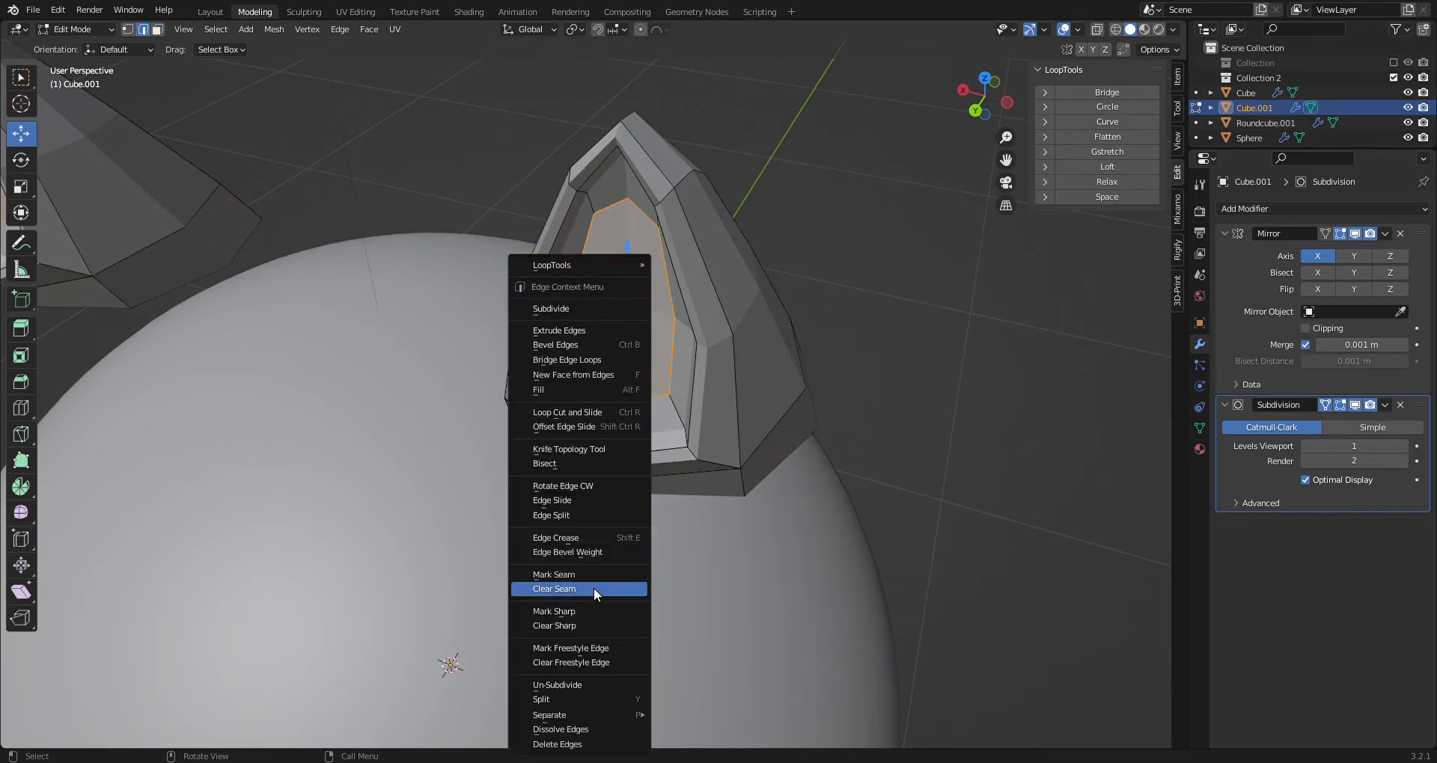
left_click(575, 611)
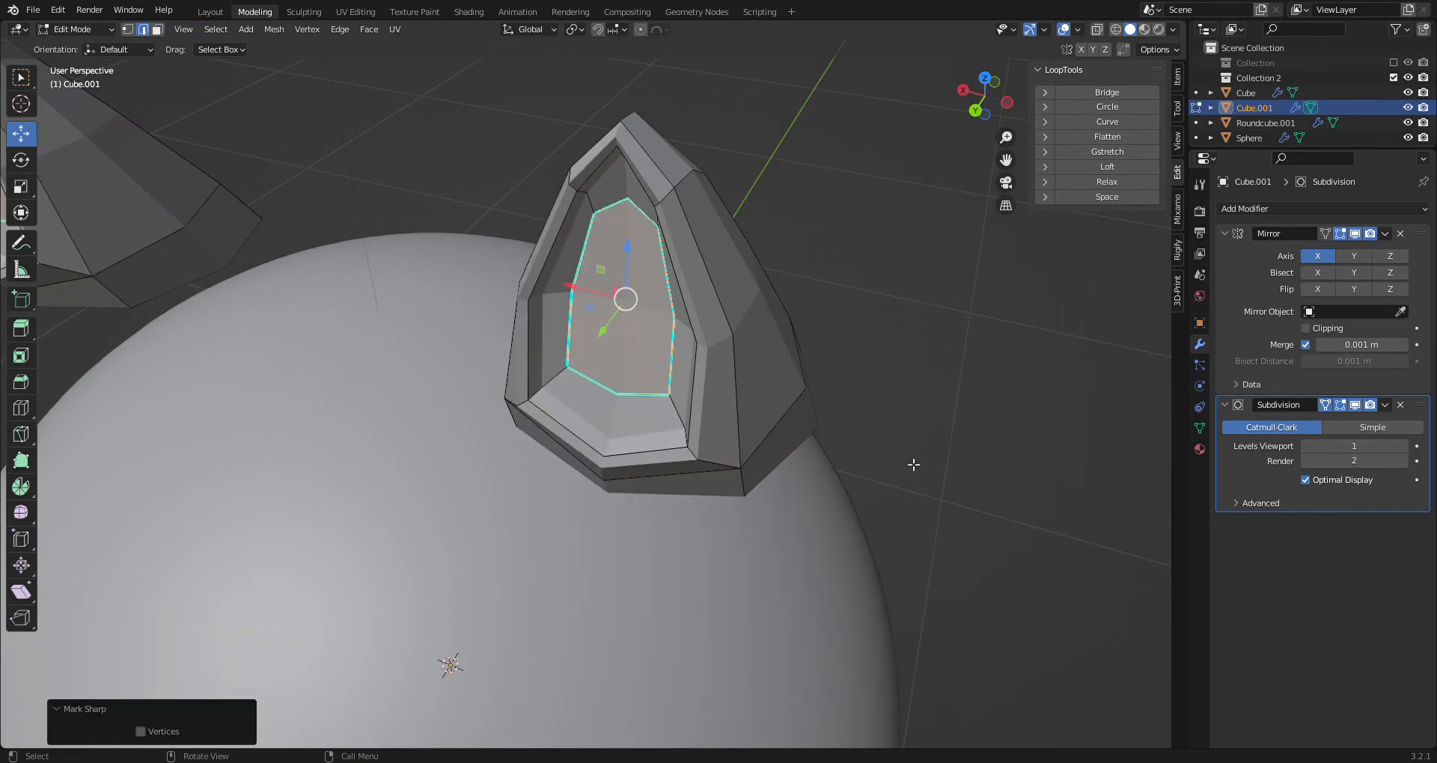
Apply an edge crease of 1.000 to the edges around the ear's recessed inner face
right_click(583, 316)
left_click(524, 291)
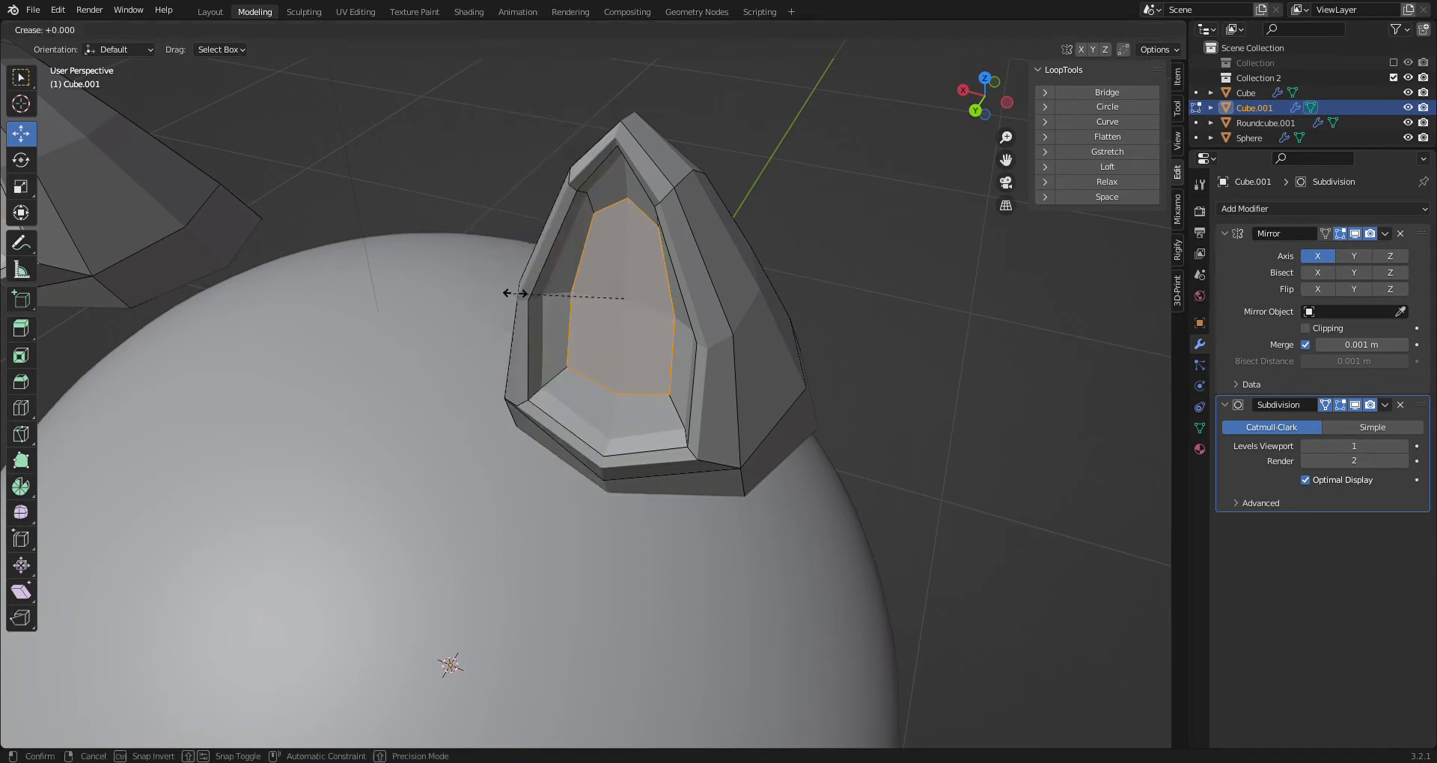
left_click(325, 193)
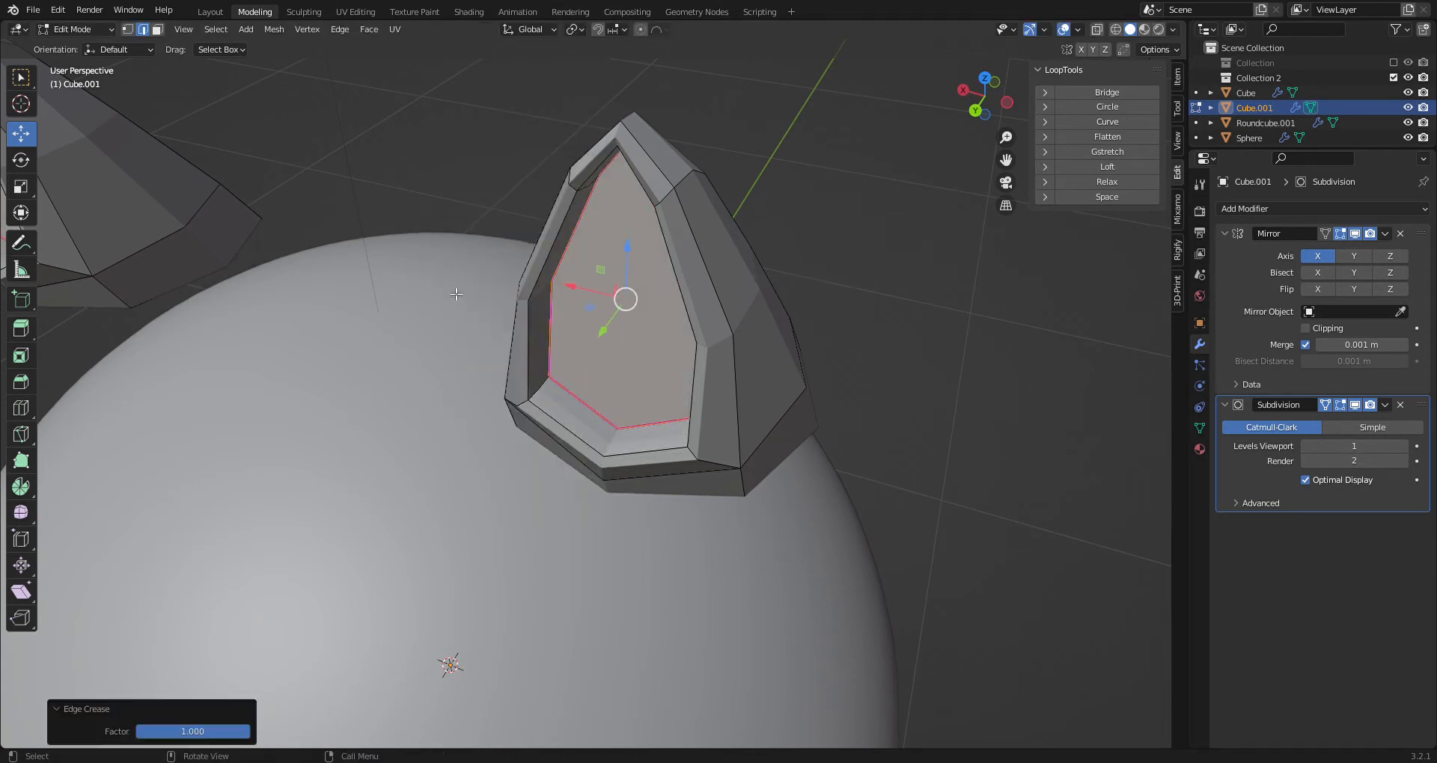
Apply an edge crease of 1.000 to the edge loop around the ear recess's outer rim
left_click(525, 345, "alt")
right_click(523, 338)
left_click(523, 338)
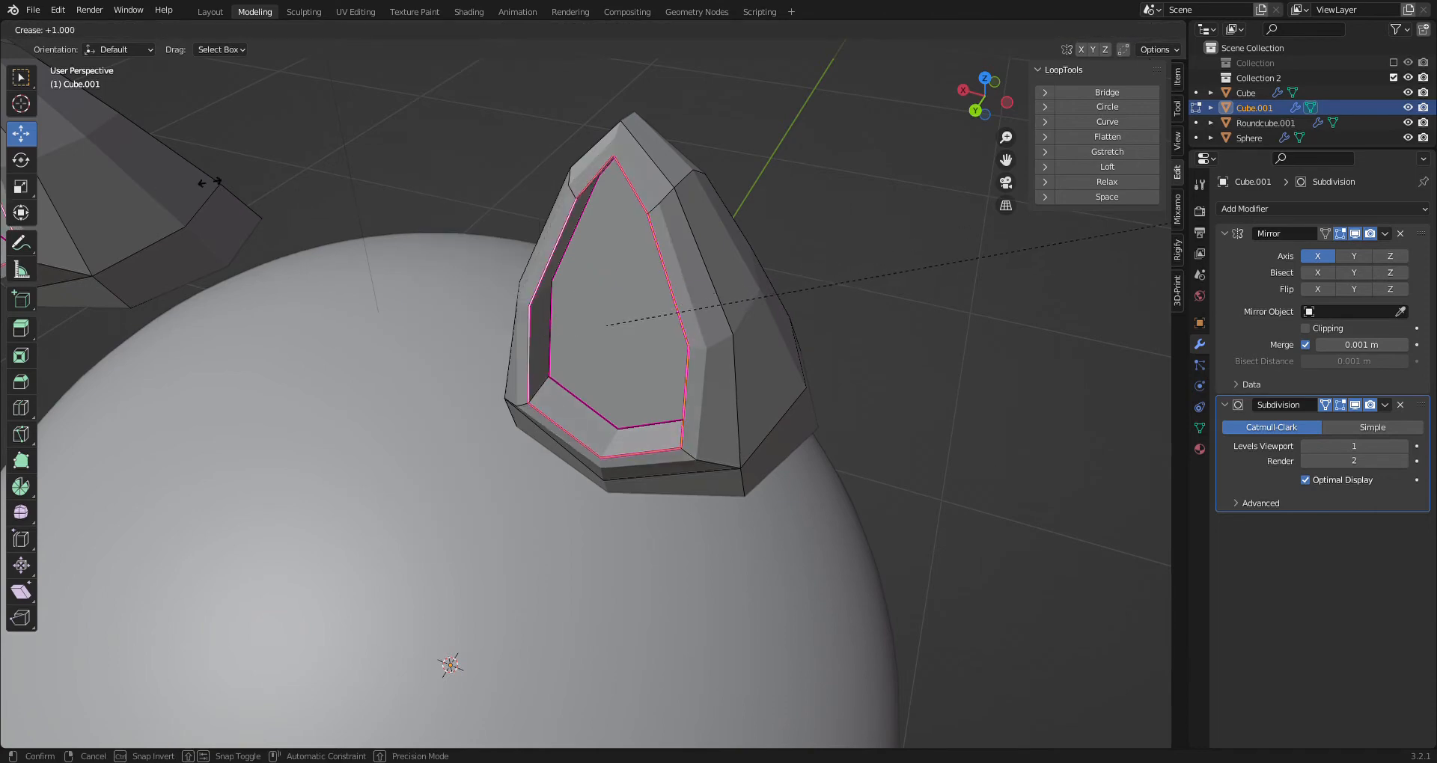
left_click(255, 194)
scroll(374, 168, "down", 3)
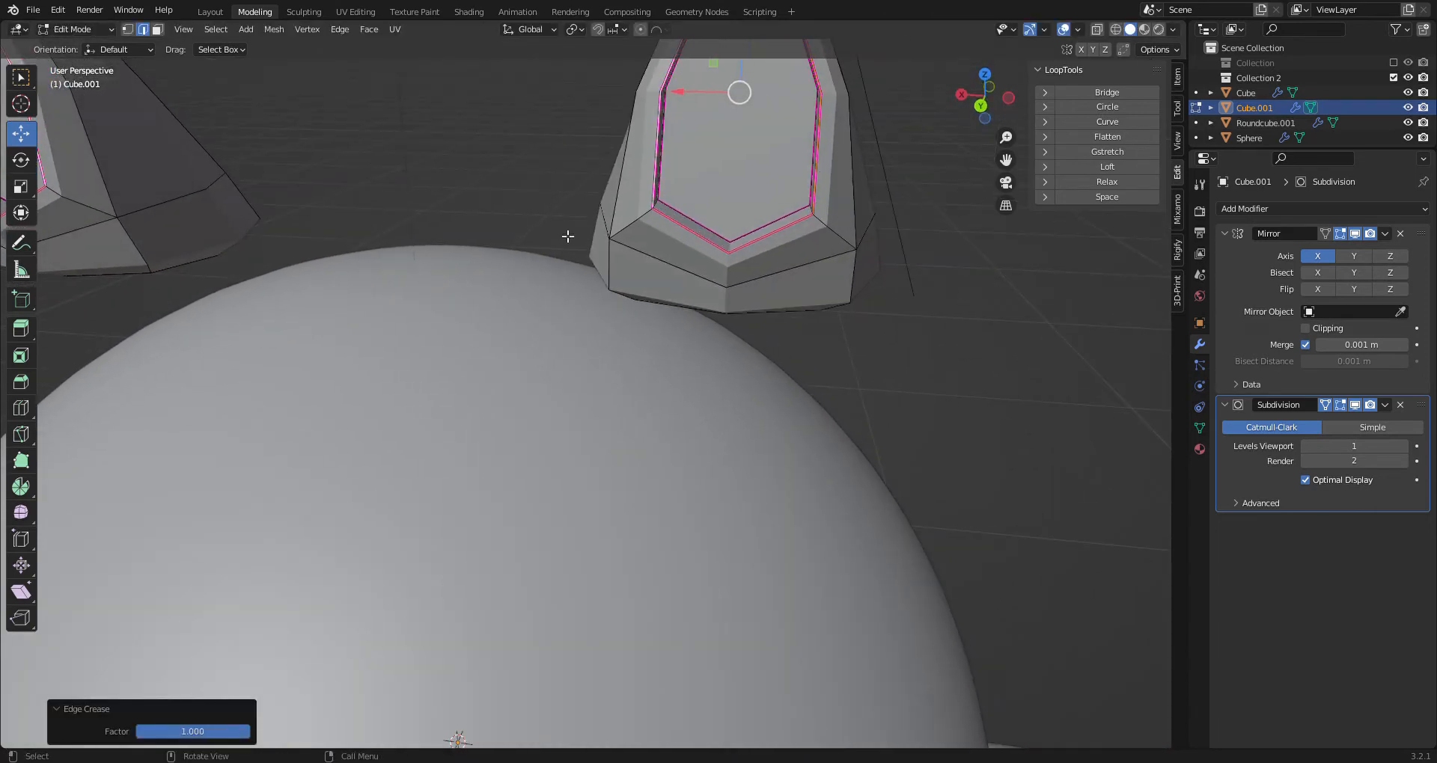
Add one horizontal and one vertical loop cut through the middle of the ear in the back view
scroll(569, 239, "down", 5)
key("a")
left_click(980, 105)
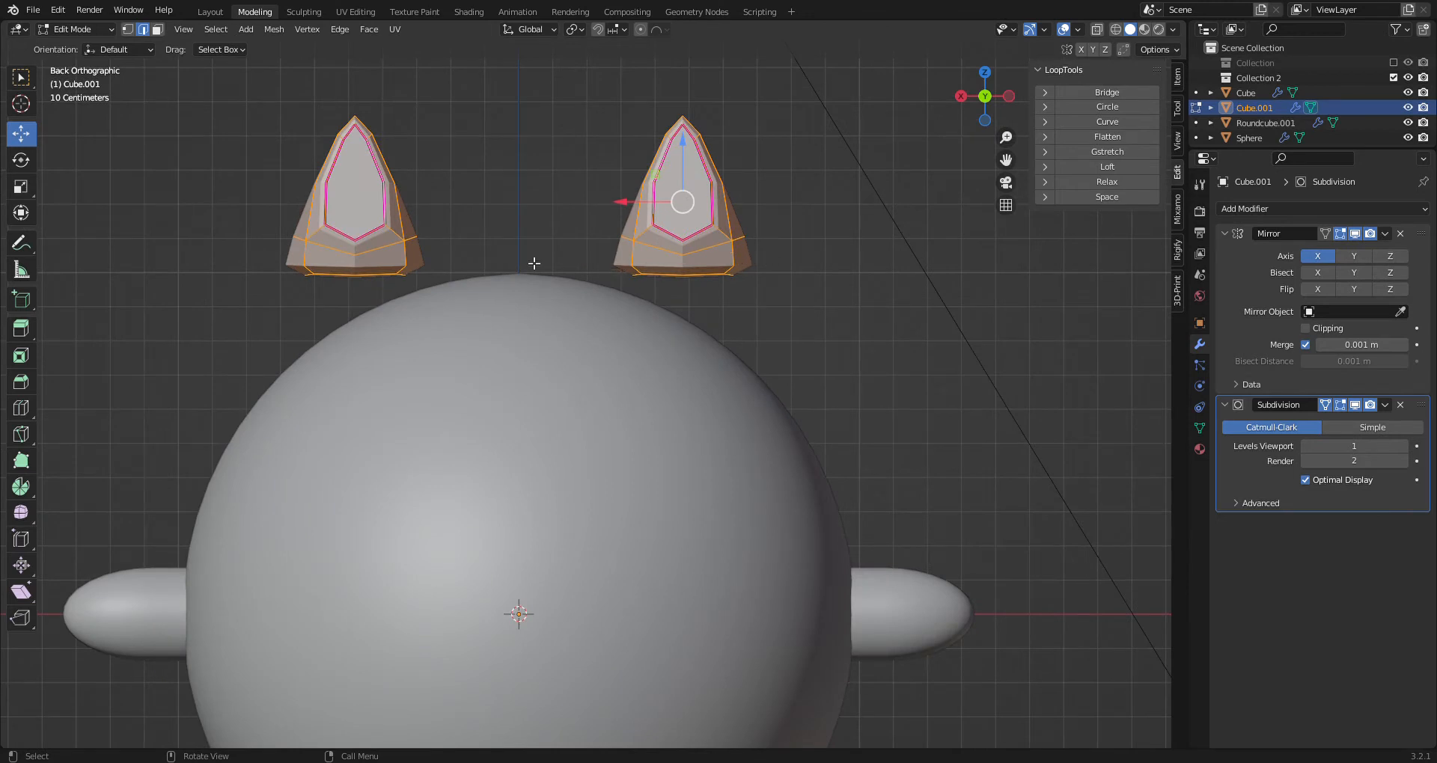
left_click(21, 408)
left_click(669, 182)
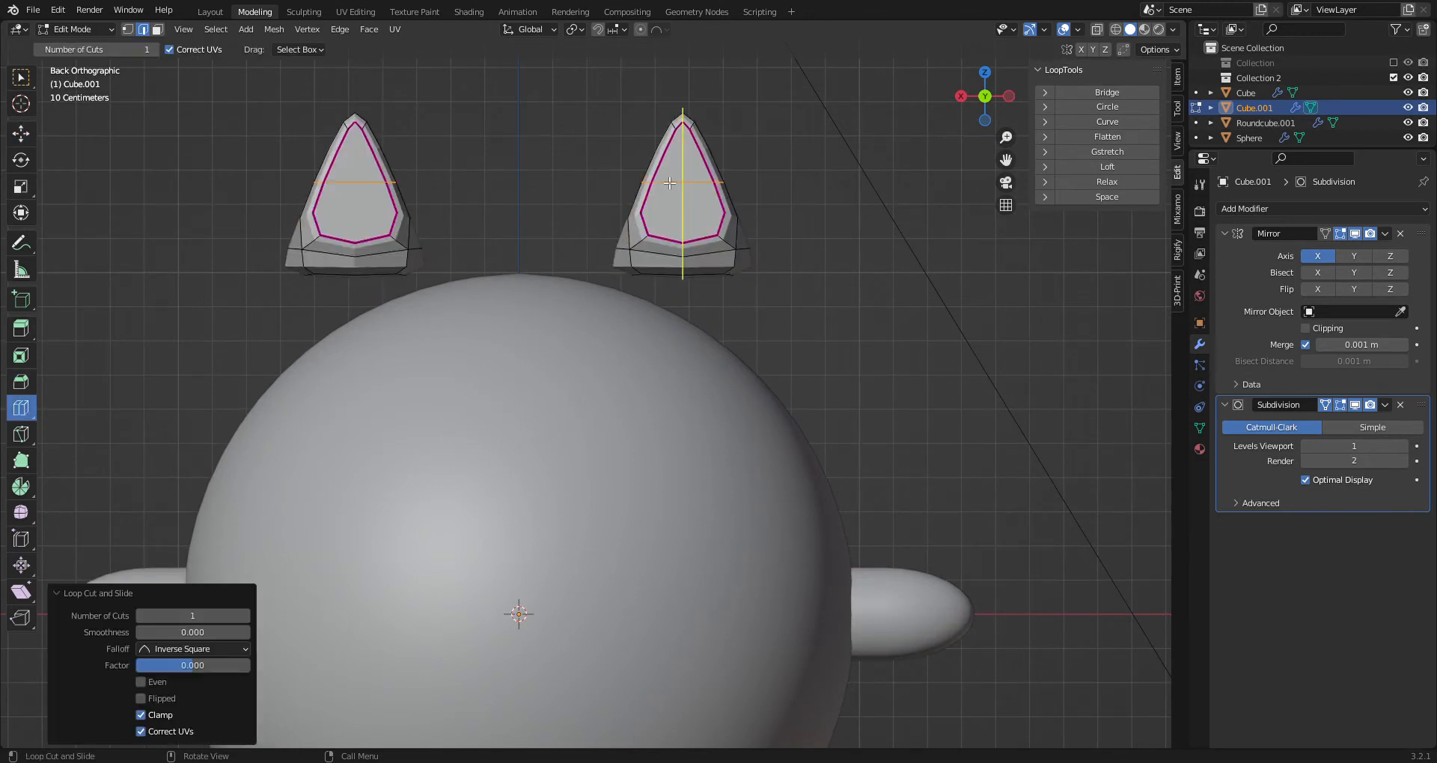
left_click(676, 204)
left_click(21, 133)
Raise the edge at the ear's tip about 0.022 m along Z
middle_click_drag(699, 238, 716, 282)
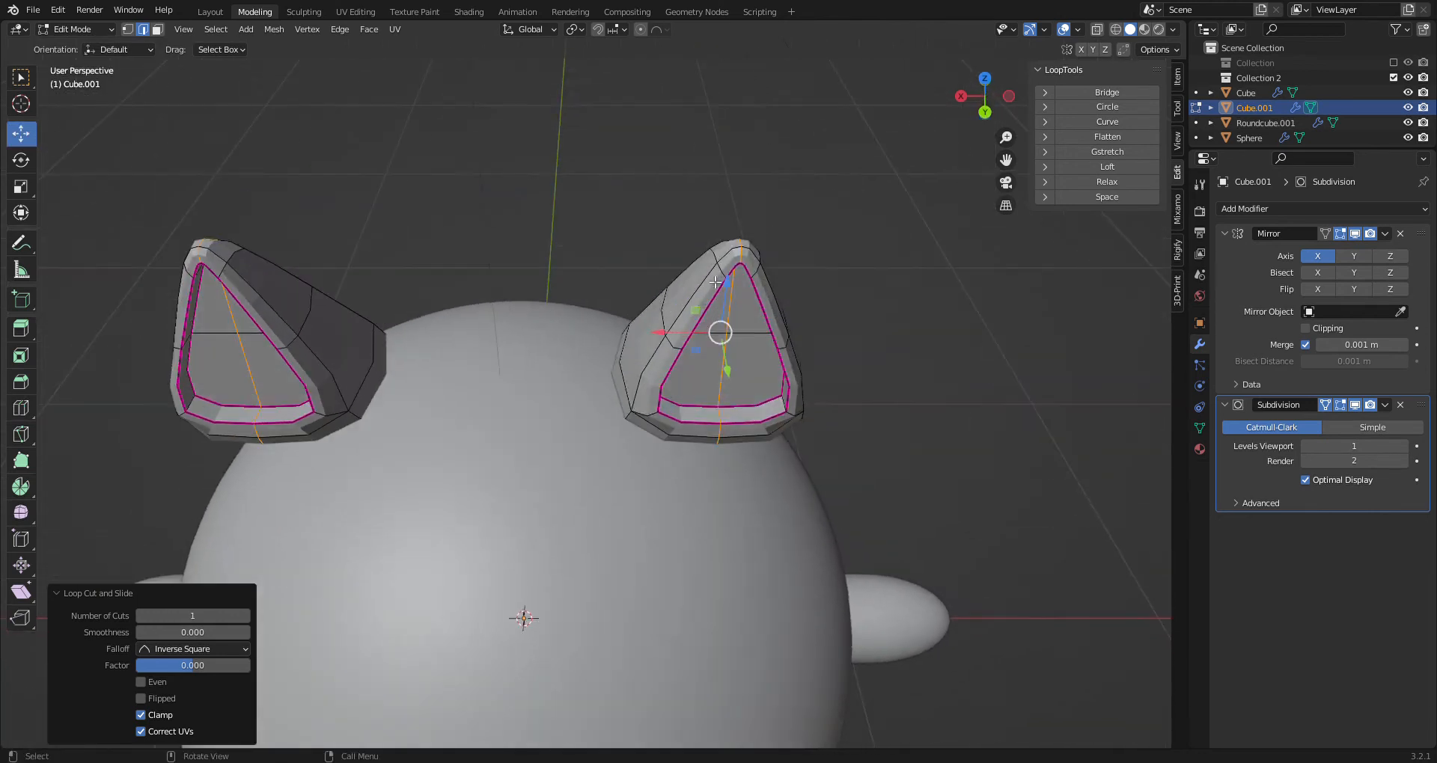
left_click(744, 245)
left_click(988, 113)
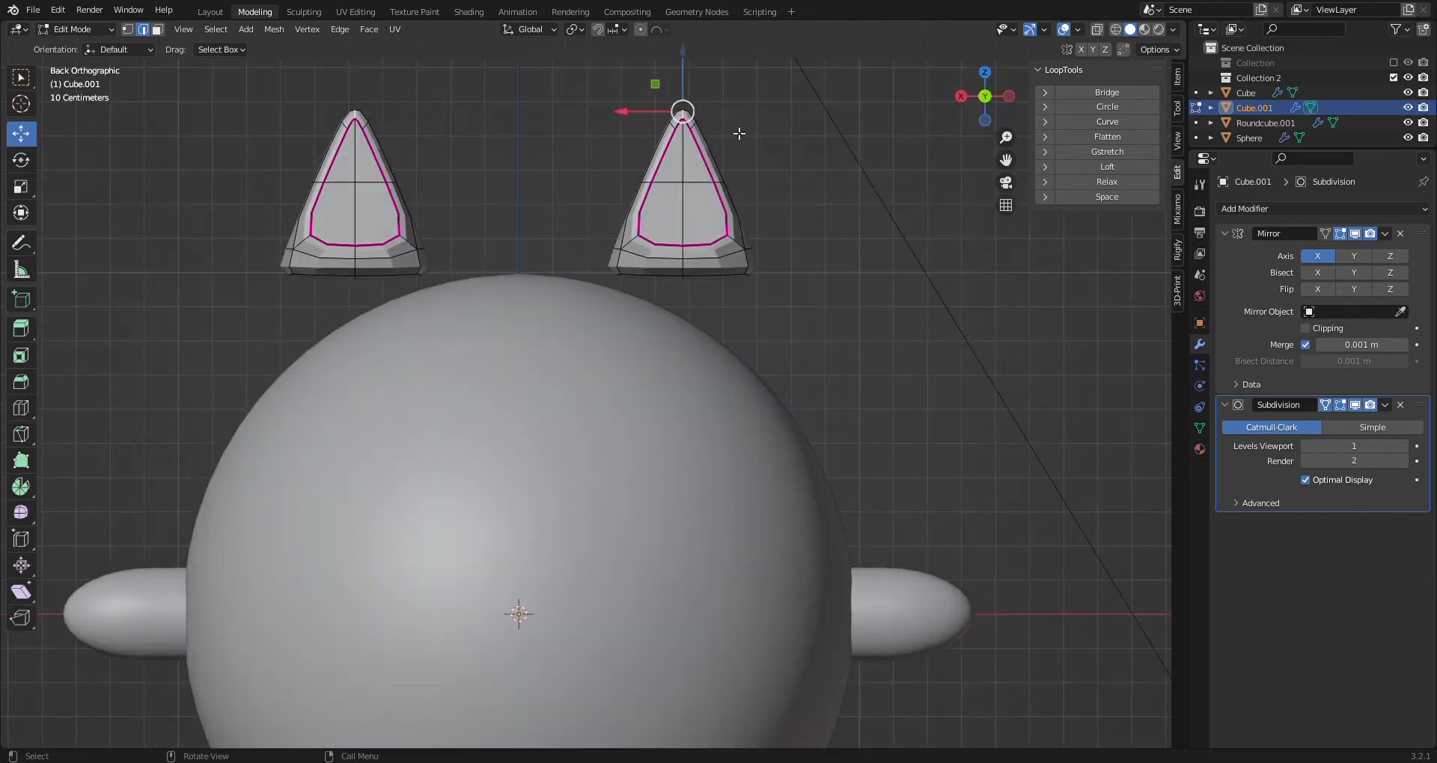
left_click_drag(689, 85, 687, 74)
scroll(683, 181, "up", 3)
middle_click_drag(606, 117, 449, 364, "shift")
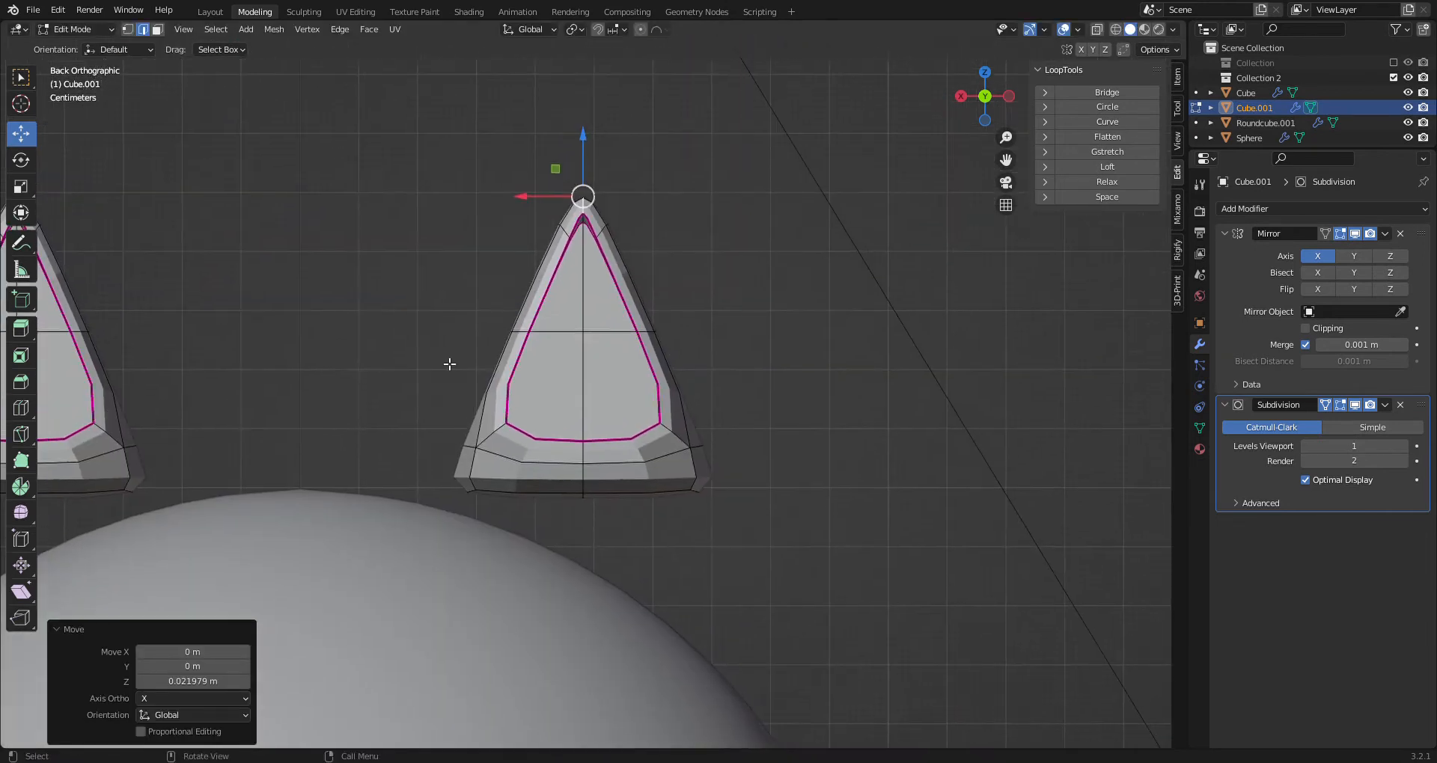
In vertex mode, raise the top point of the ear's inner recess about 0.014 m along Z
middle_click_drag(632, 145, 673, 172)
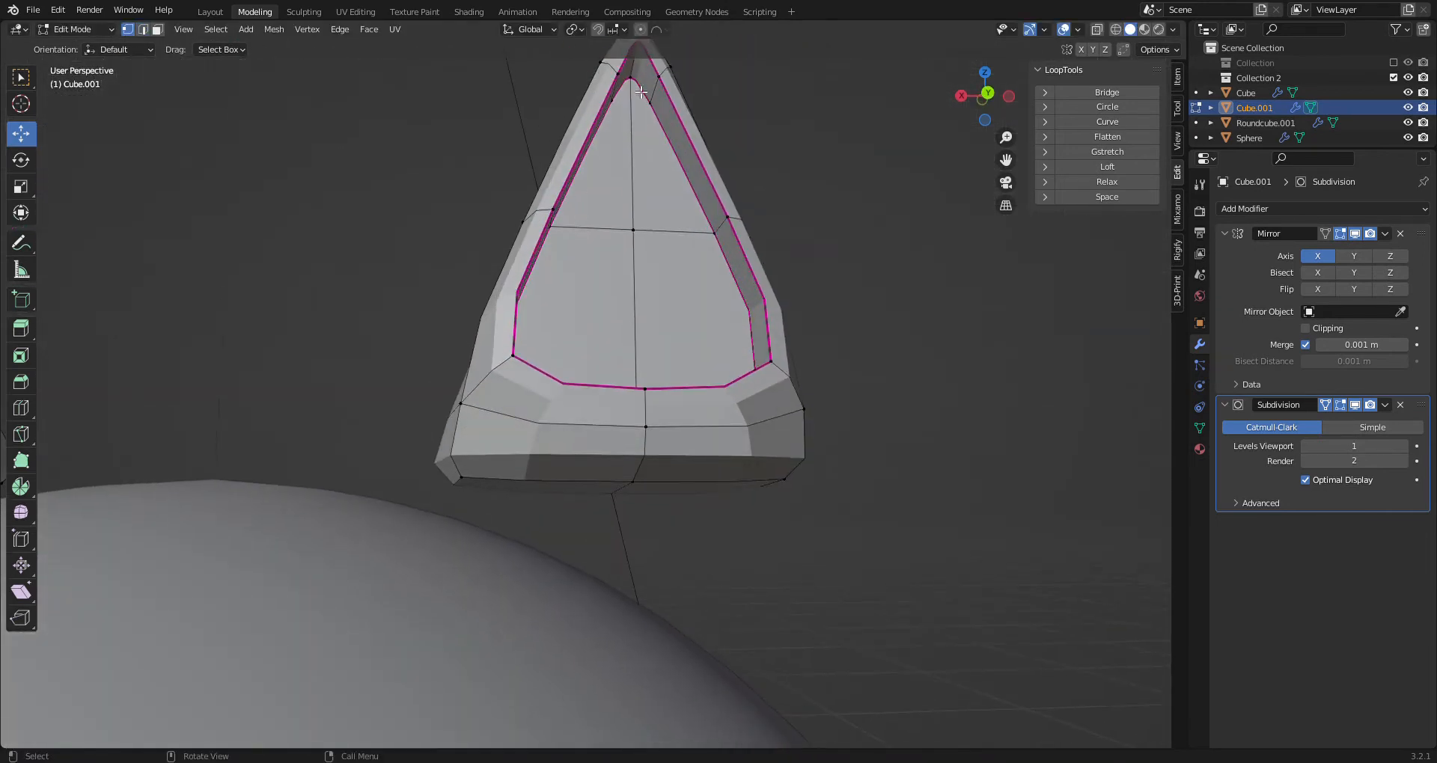
left_click(988, 92)
left_click_drag(587, 178, 584, 156)
scroll(506, 580, "down", 6)
scroll(570, 405, "up", 4)
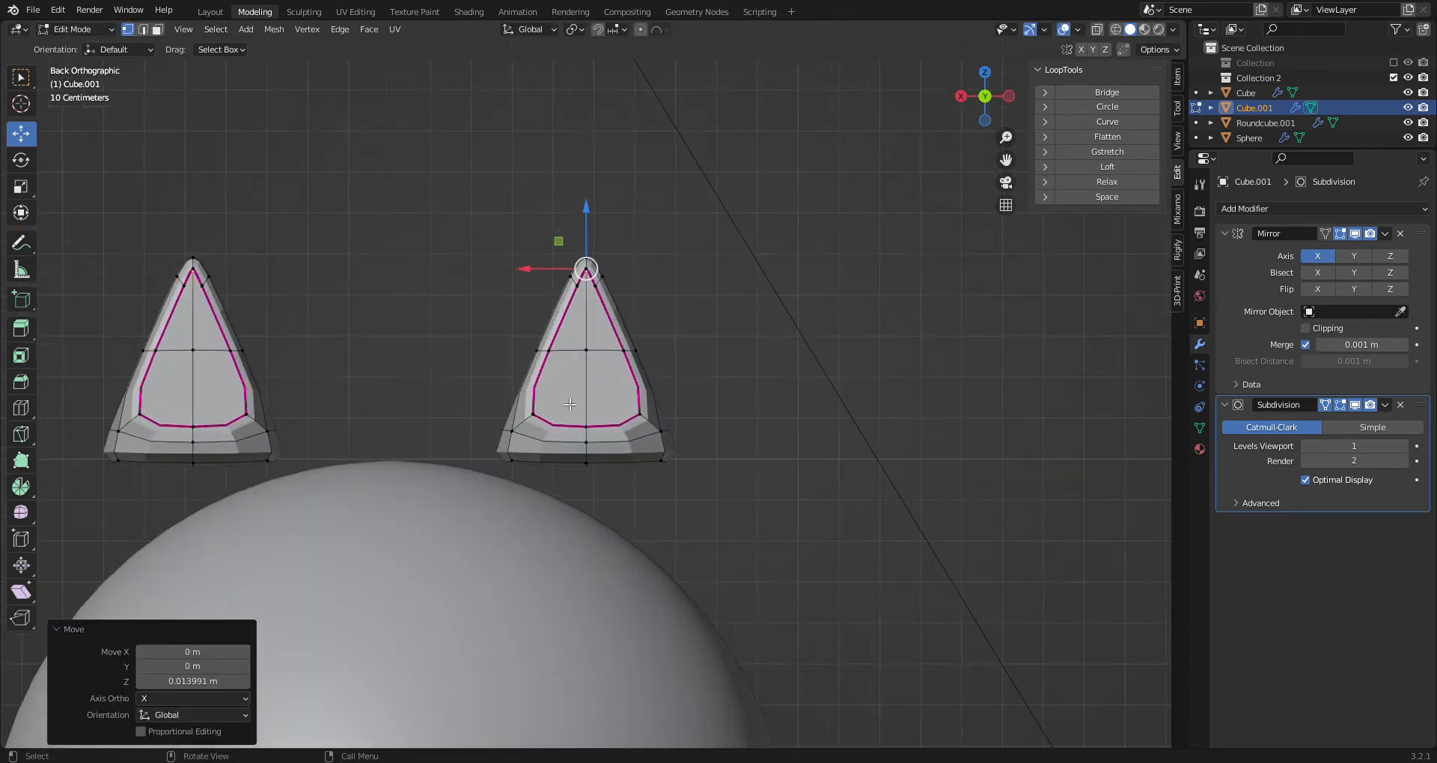
Select the whole ear mesh, widen it along X and scale it by 1.013 along Z
scroll(569, 404, "up", 1)
middle_click_drag(556, 434, 901, 200)
left_click(984, 98)
key("a")
scroll(504, 372, "down", 3)
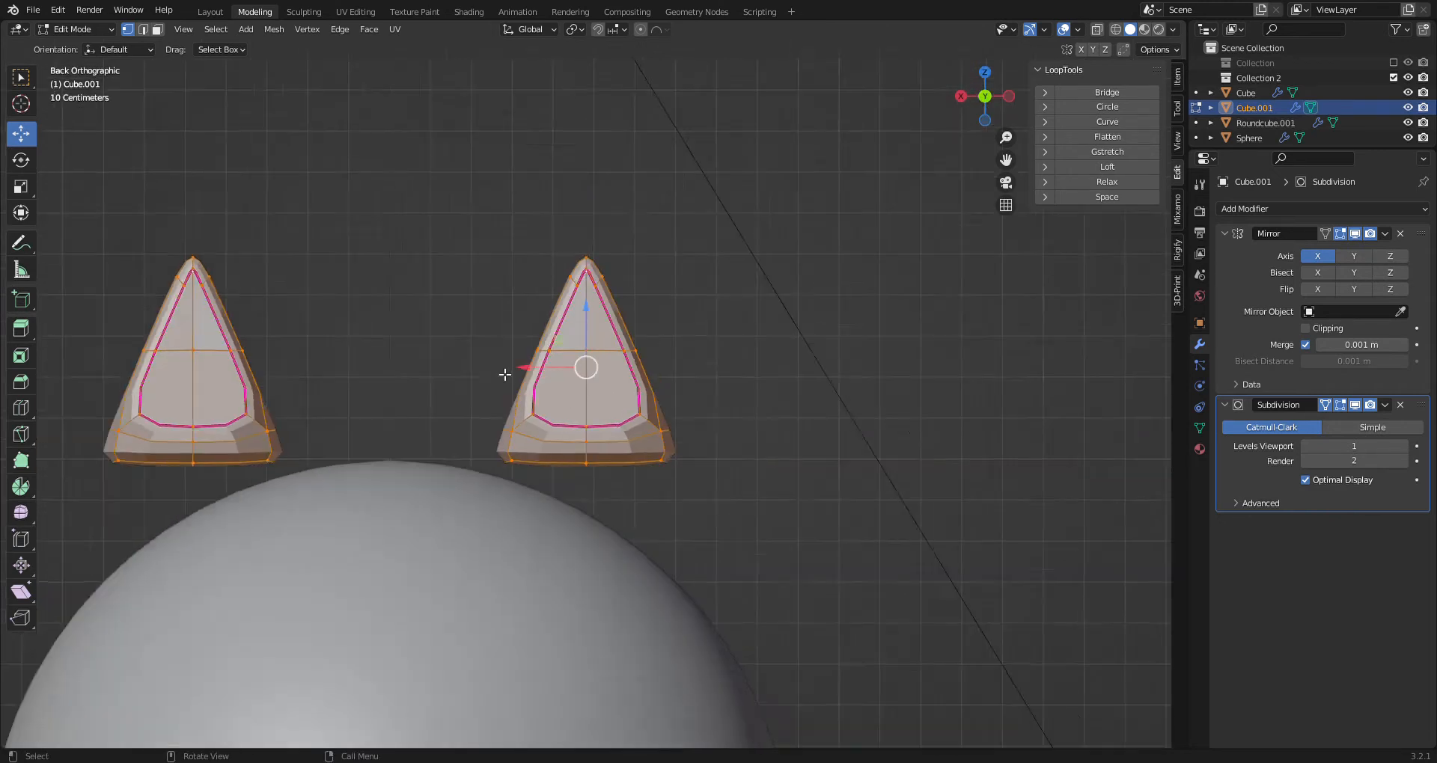
key("shift+space")
key("s")
left_click_drag(529, 385, 497, 375)
left_click_drag(591, 320, 591, 319)
Tilt the ears outward by about 40° in the back view and rotate them back by 18.3°
key("shift+space")
key("g")
key("r")
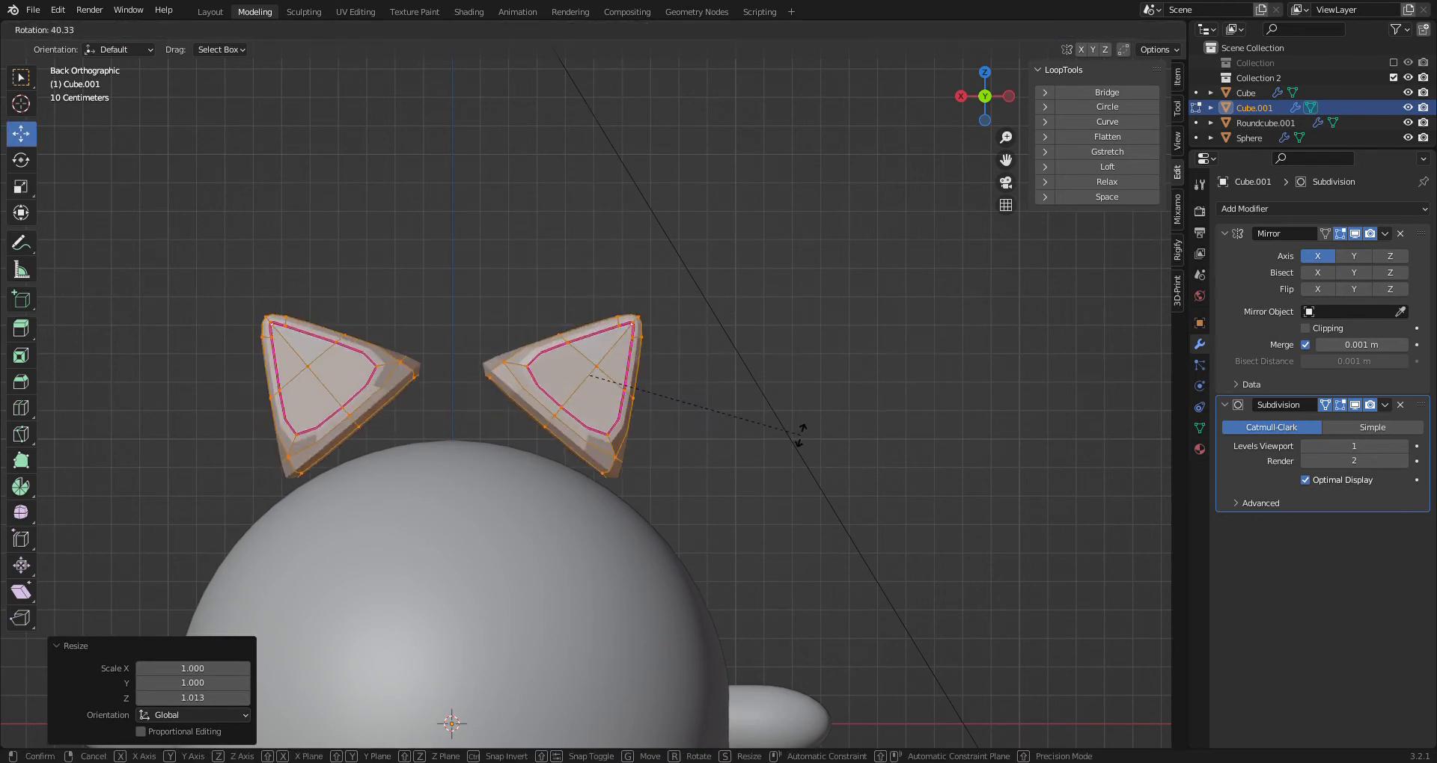
left_click(799, 420)
key("r")
left_click(769, 346)
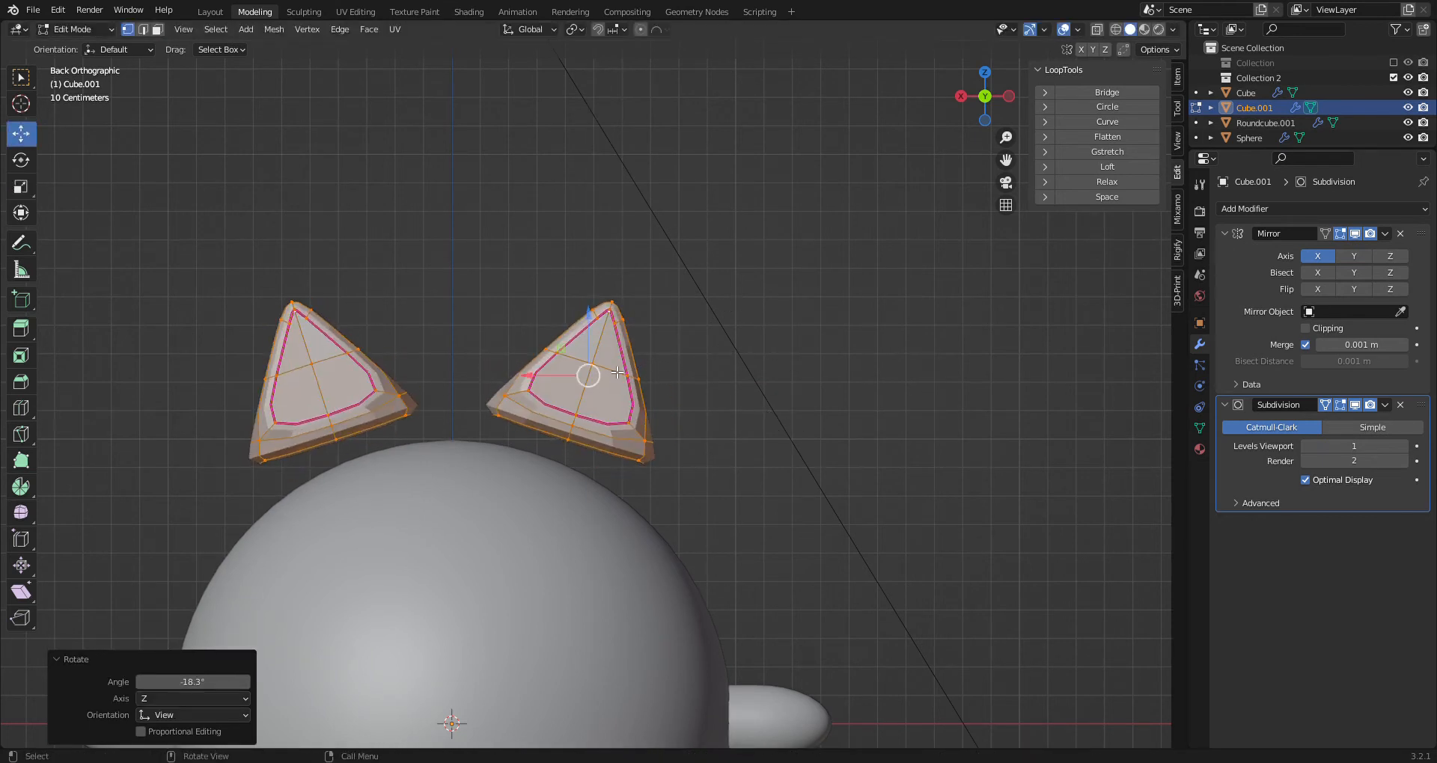
Lower the ears onto the body, rotate them 14.2° and shift them by about -0.092 m in X and -0.066 m in Z
key("g")
left_click(711, 400)
key("r")
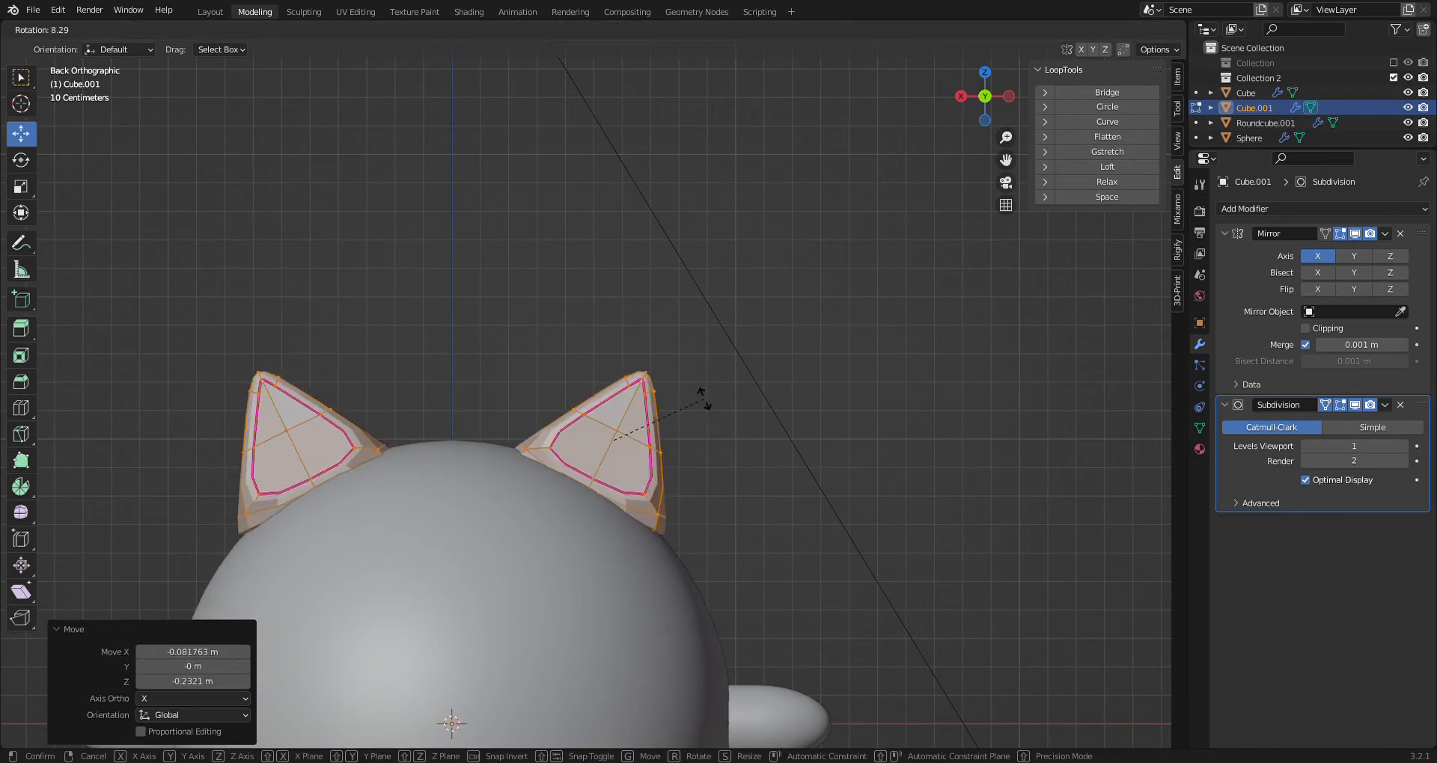
left_click(704, 411)
key("g")
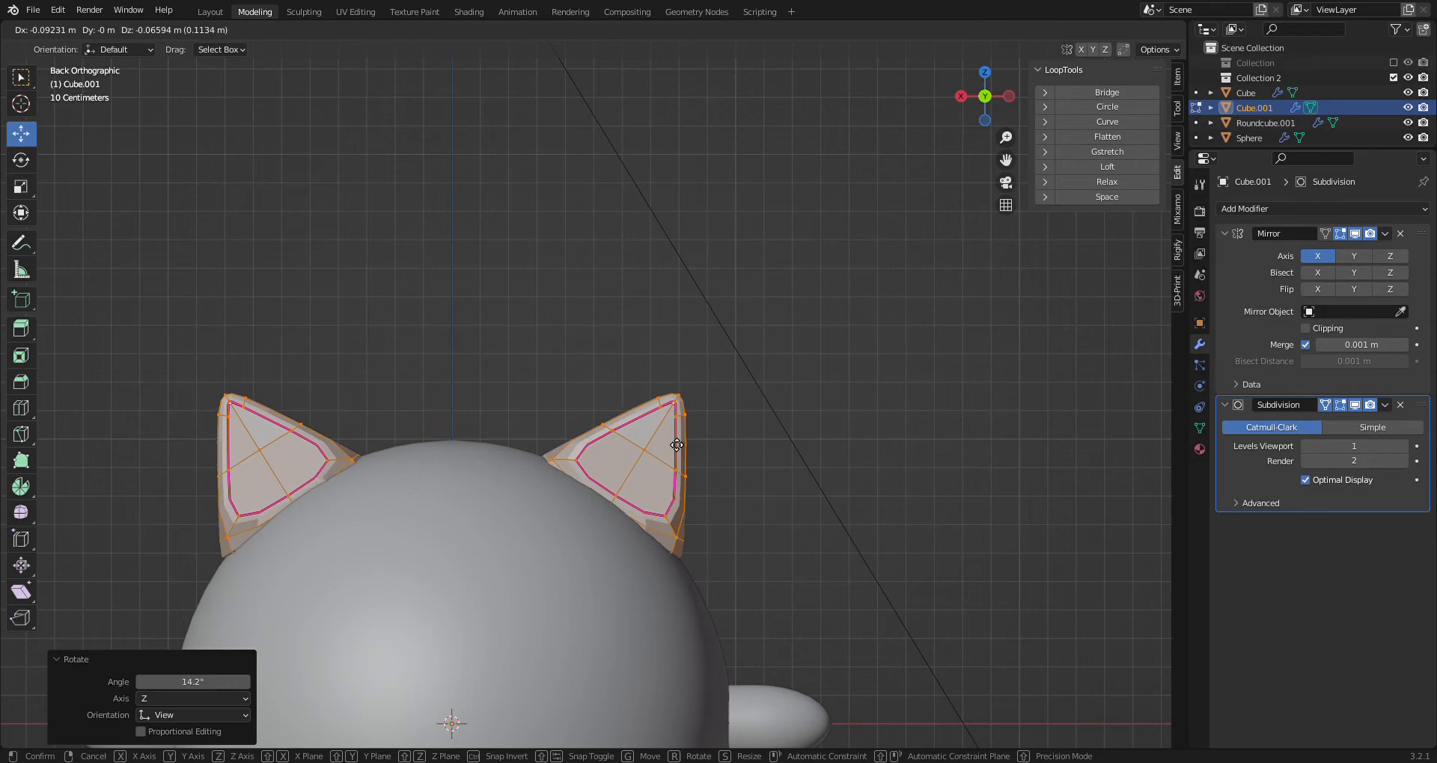
left_click(678, 449)
Move the ears about 0.213 m along Y in the side view
middle_click_drag(492, 535, 419, 486)
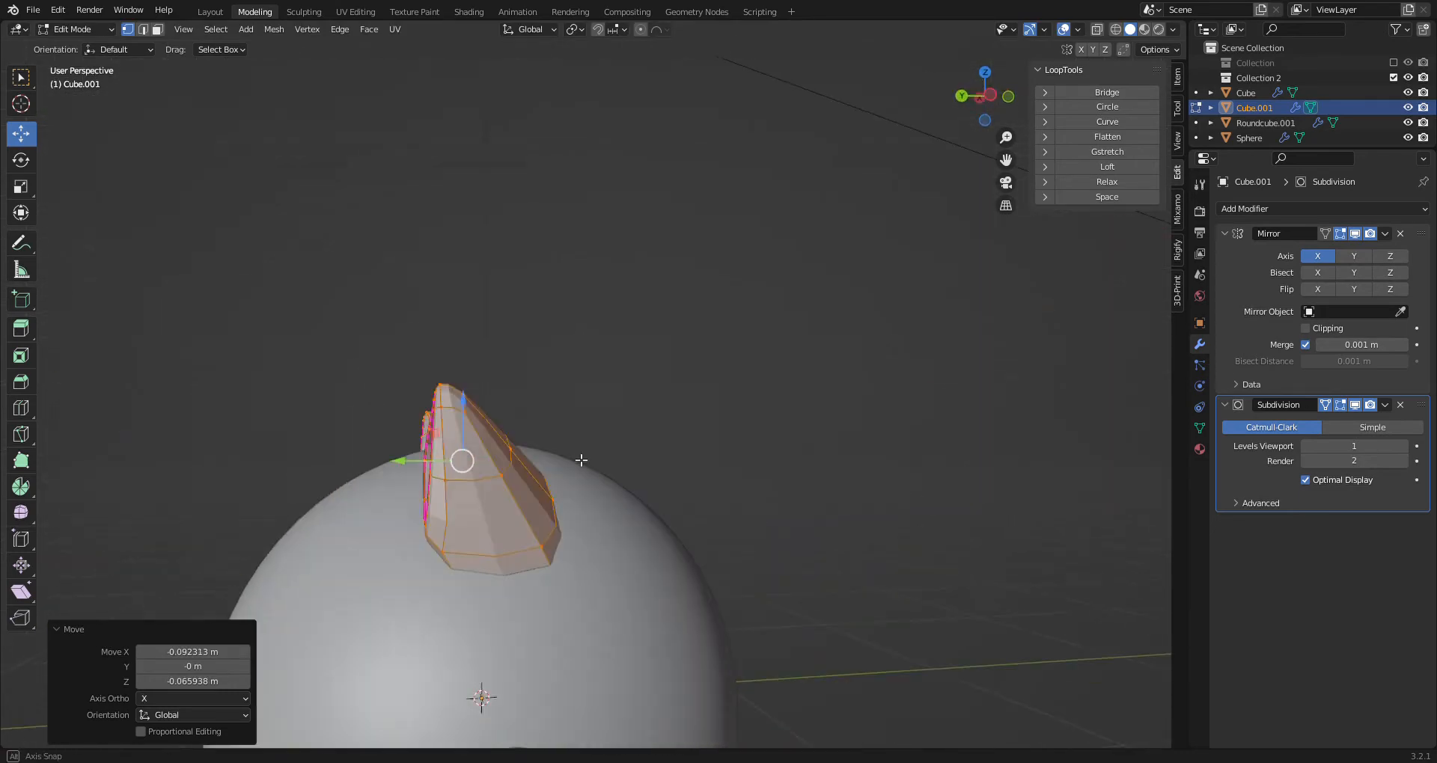
left_click(985, 96)
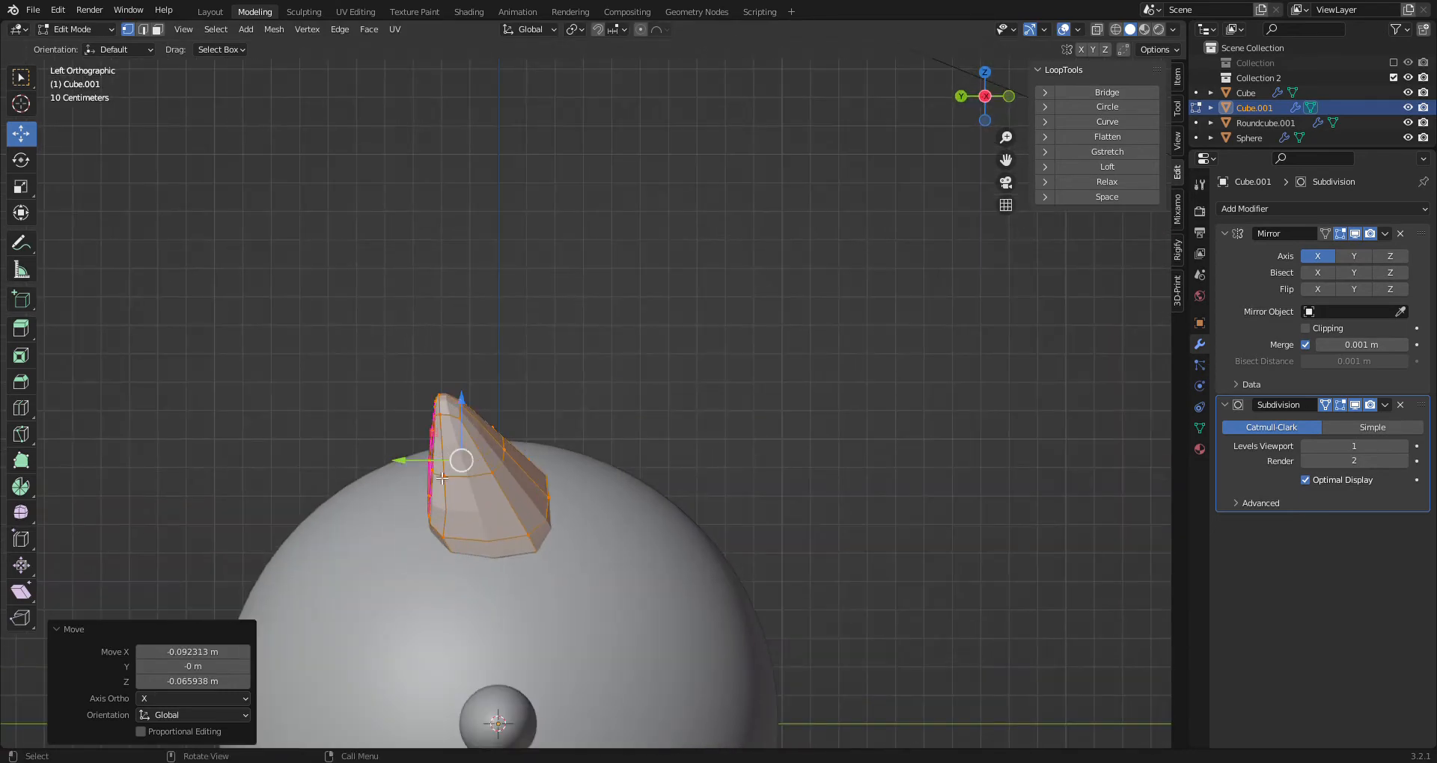
scroll(447, 468, "down", 4)
left_click_drag(485, 435, 455, 442)
Scale the ears and shift them about -0.010 m in X and -0.044 m in Z
middle_click_drag(456, 442, 721, 474)
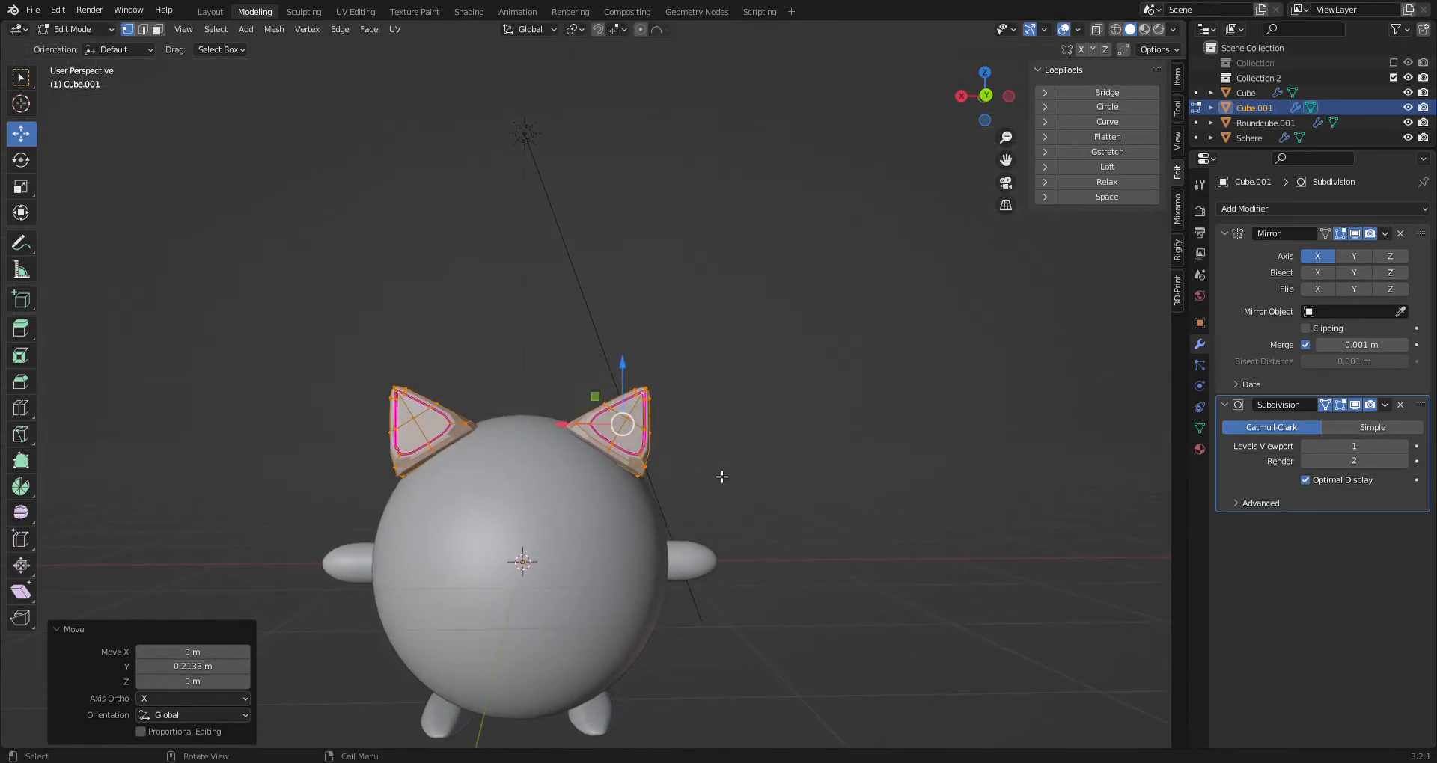
key("s")
left_click(752, 492)
left_click_drag(596, 398, 598, 409)
Select the ear's two base faces, move them about 0.137 m in X and -0.131 m in Z, and scale them by 1.207
scroll(600, 423, "up", 5)
middle_click_drag(669, 557, 757, 407)
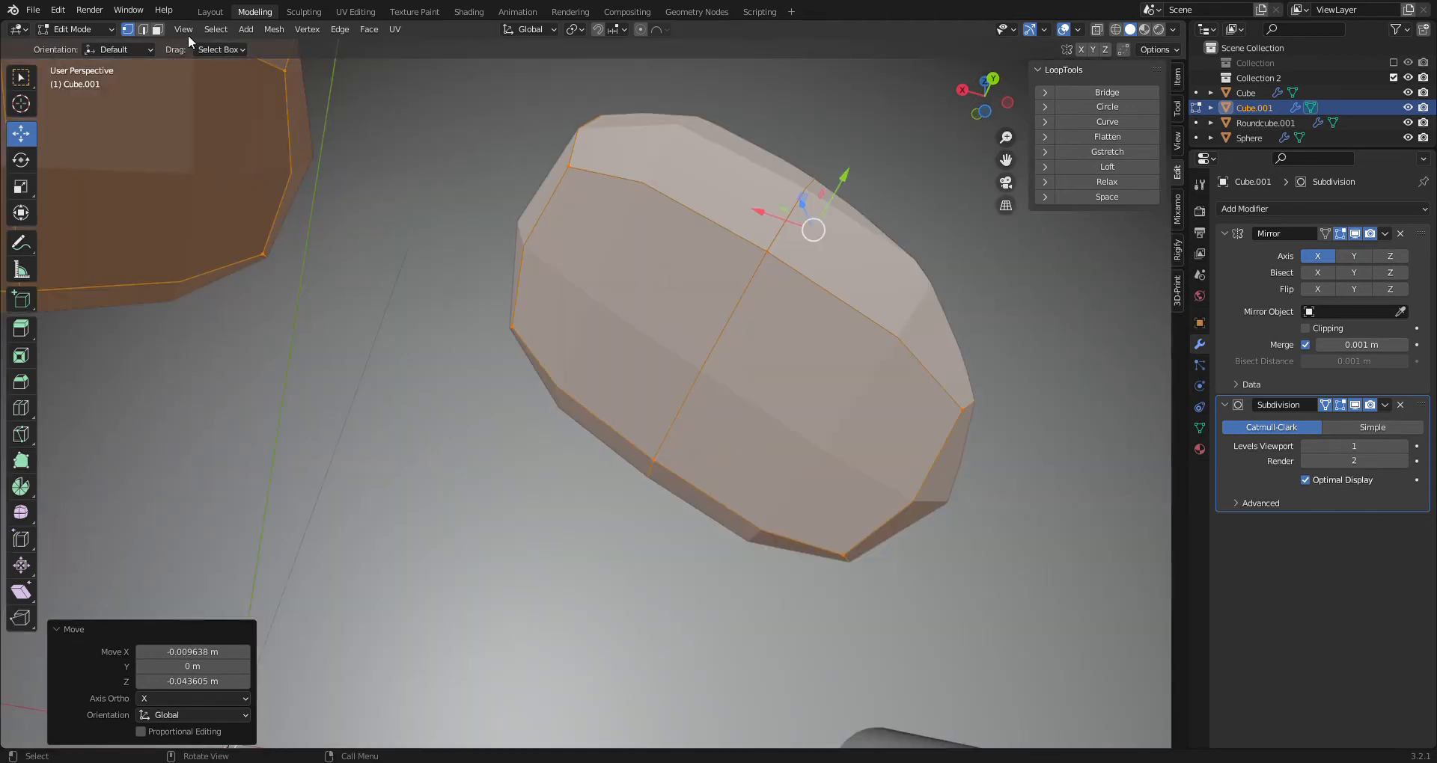
key("3")
left_click(621, 315)
left_click(769, 382, "shift")
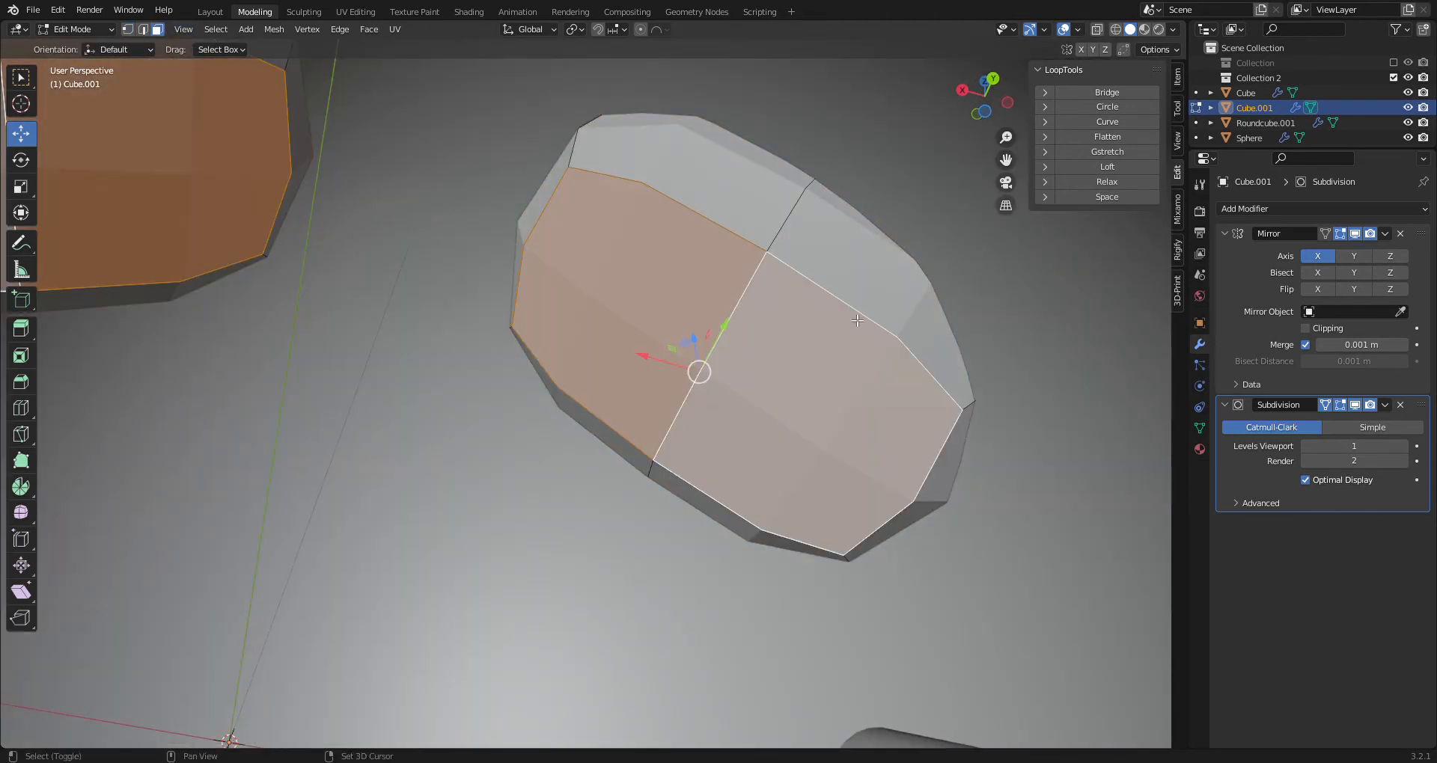
left_click(991, 79)
scroll(895, 180, "down", 5)
key("g")
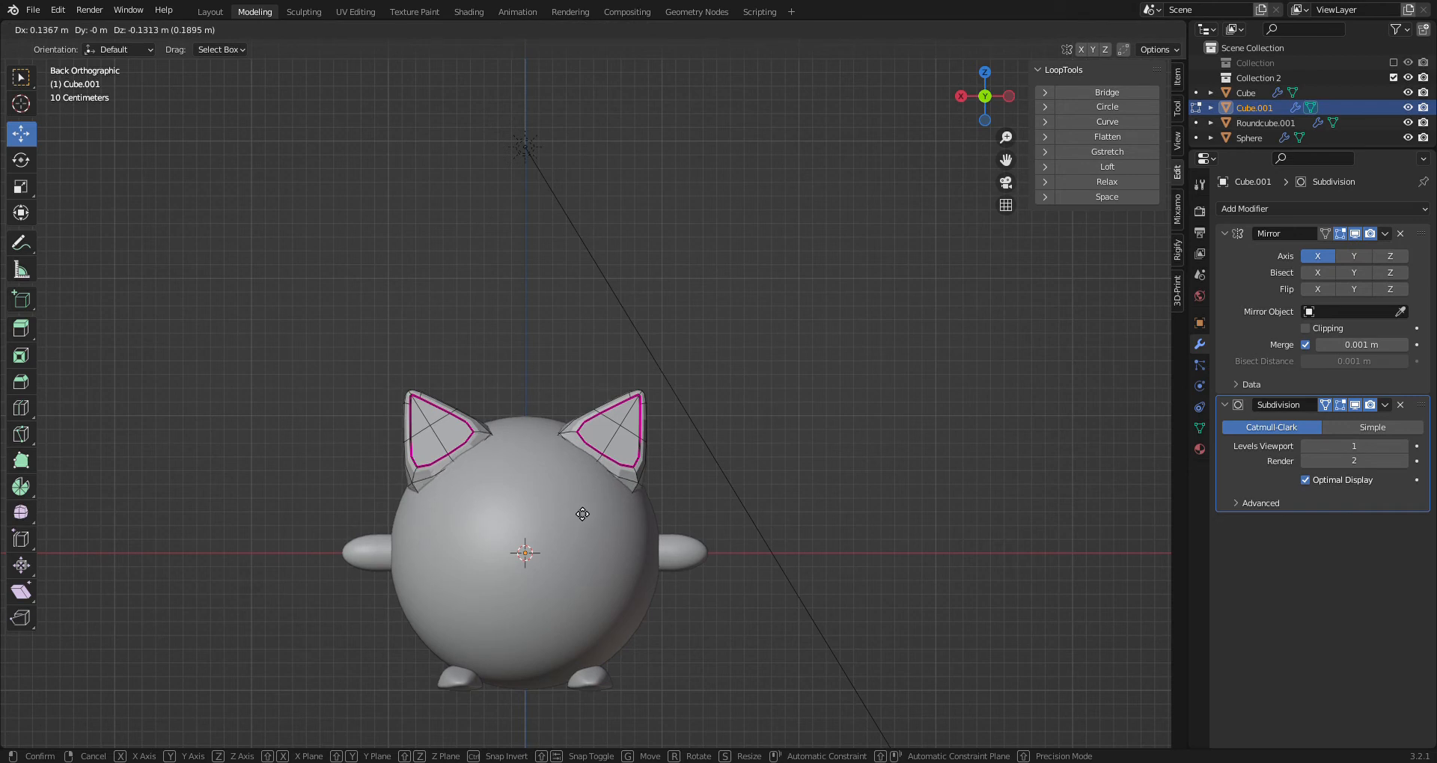
left_click(582, 514)
key("s")
left_click(662, 523)
Shade the ears smooth in object mode, try viewport subdivision level 2 and restore level 1
middle_click_drag(662, 523, 759, 482)
scroll(615, 441, "up", 1)
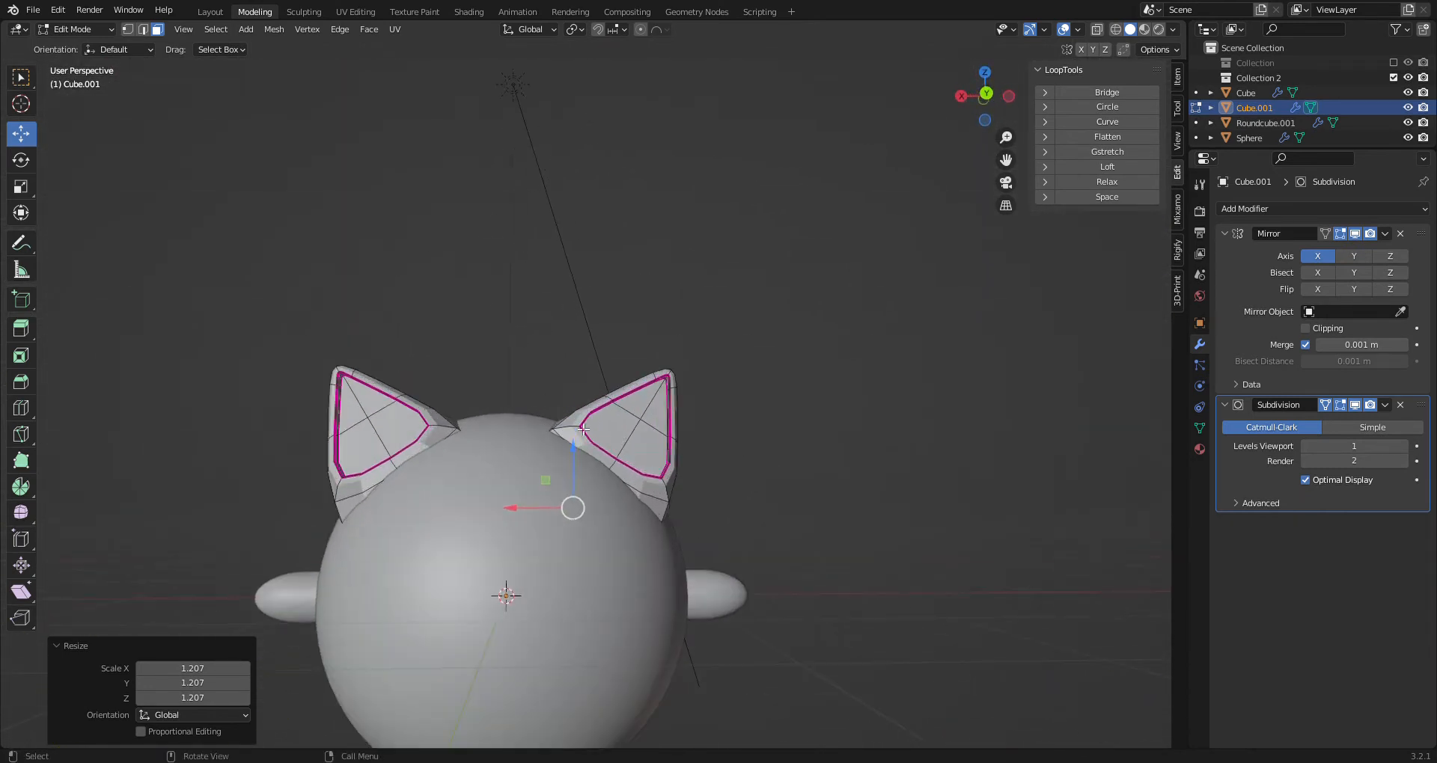
left_click(224, 11)
scroll(385, 167, "up", 2)
right_click(733, 159)
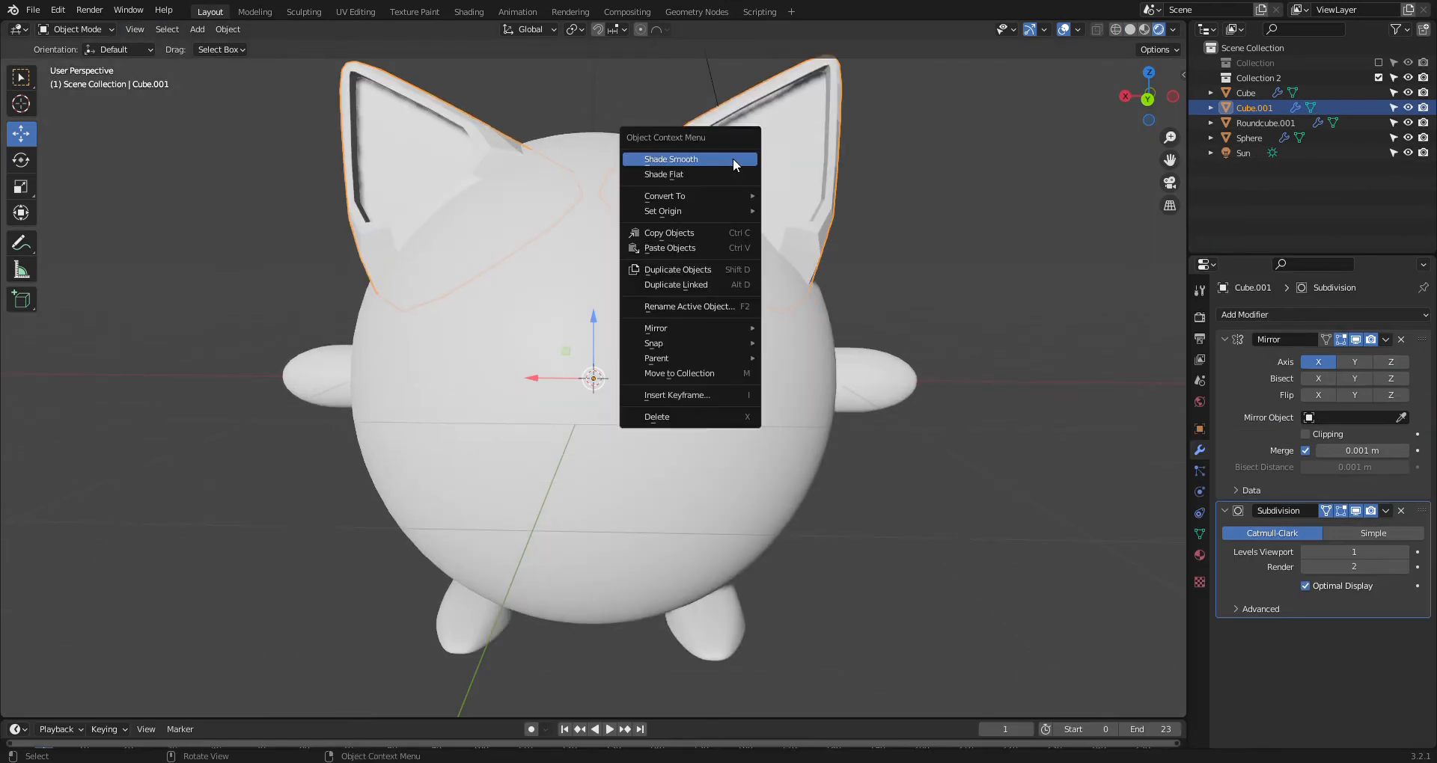
left_click(1404, 552)
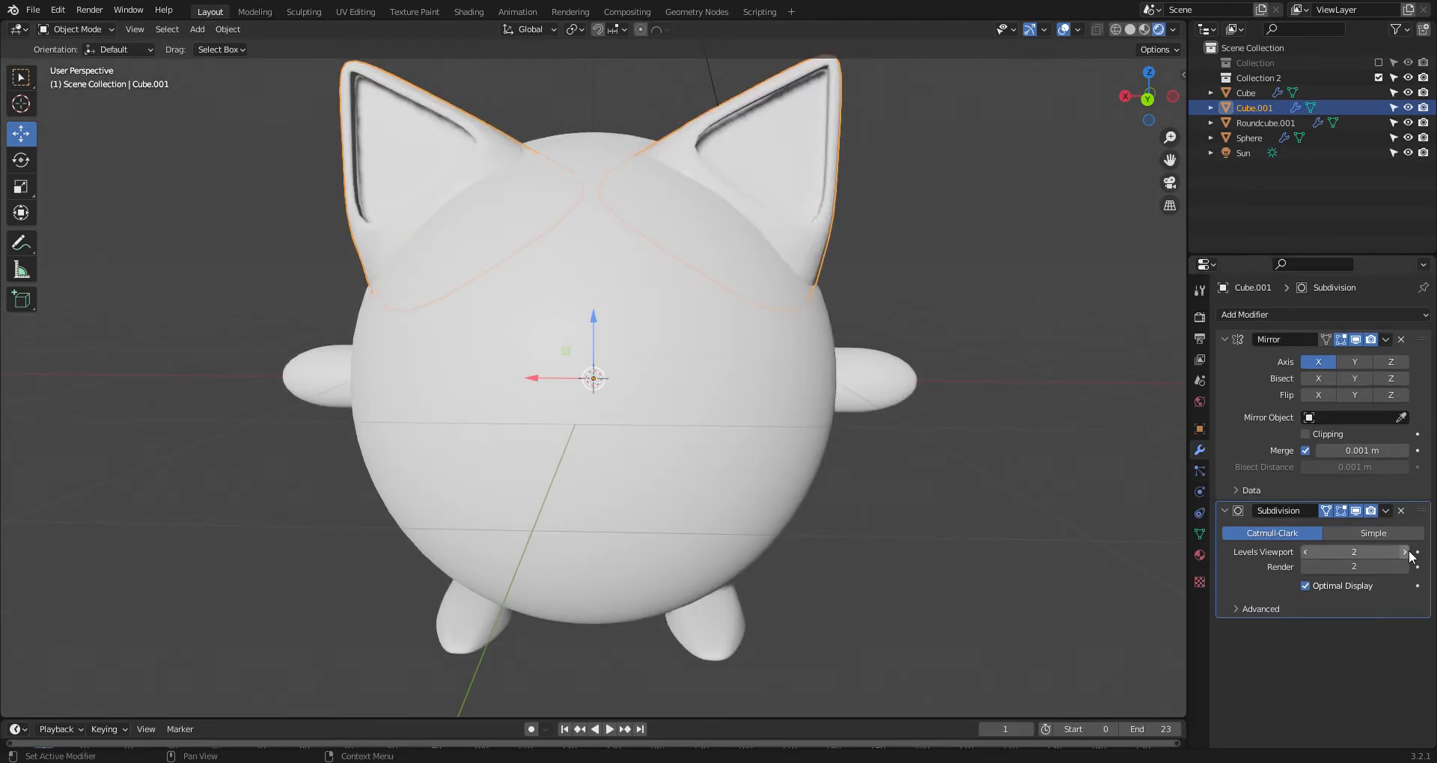
left_click(1306, 552)
Look through the available curve types to add and open the preferences
middle_click_drag(748, 352, 683, 397)
scroll(422, 317, "down", 4)
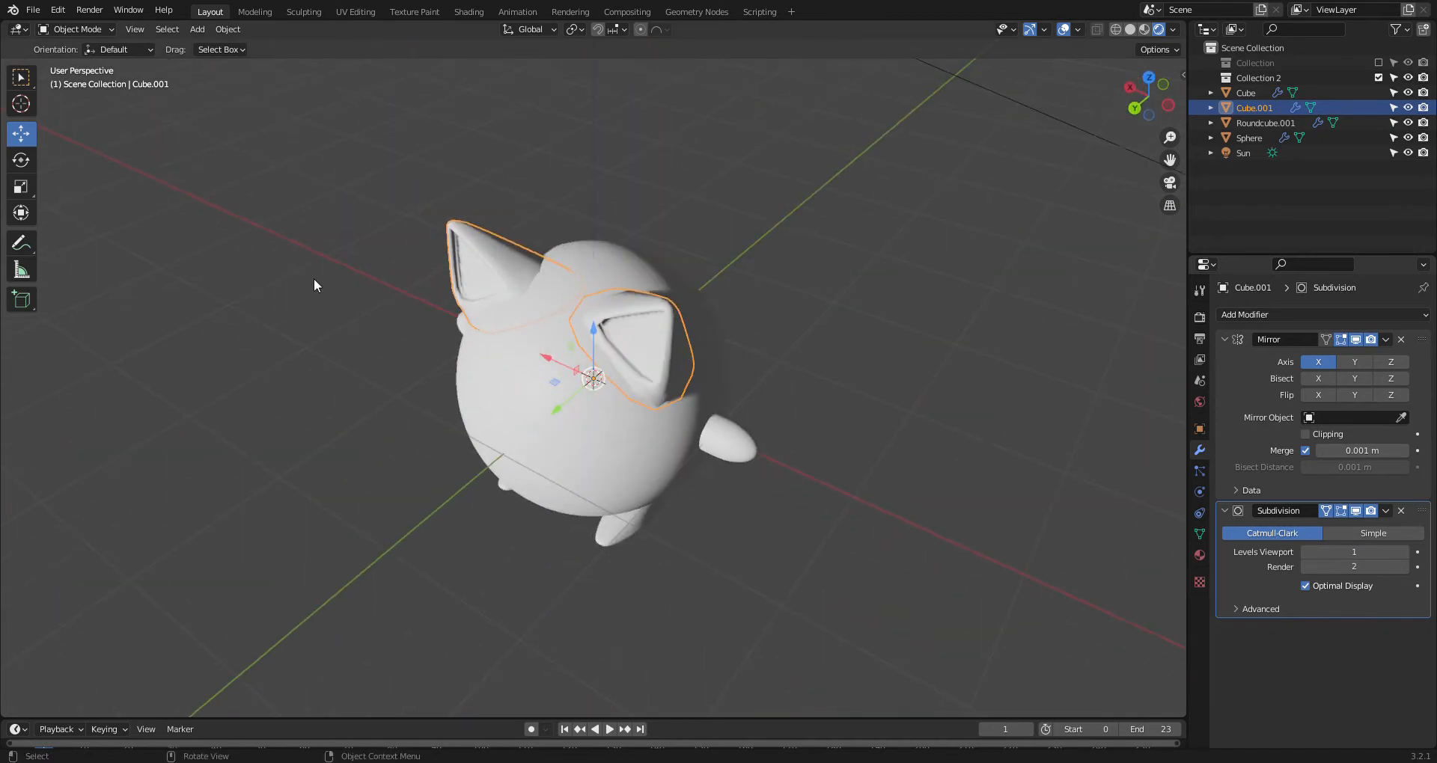
left_click(198, 29)
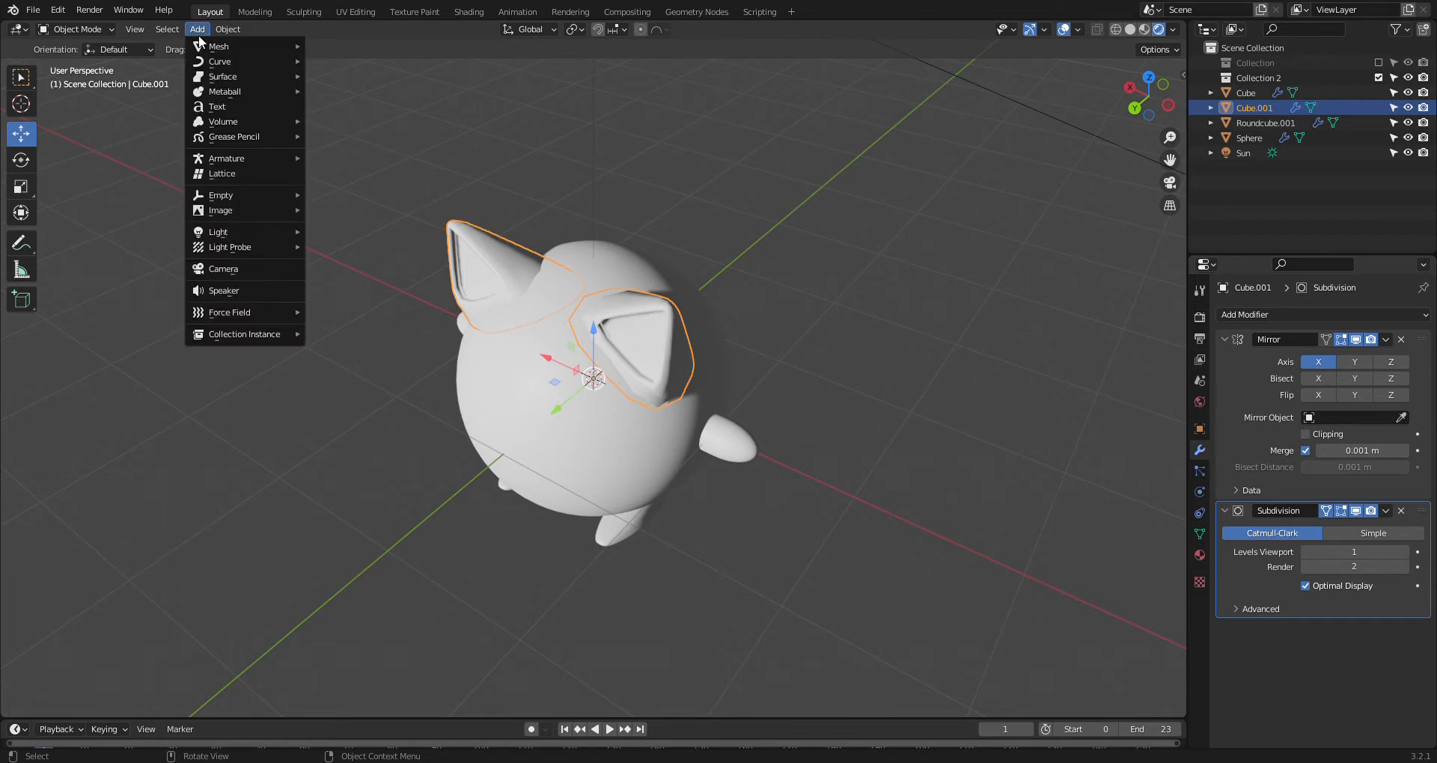
mouse_move(207, 64)
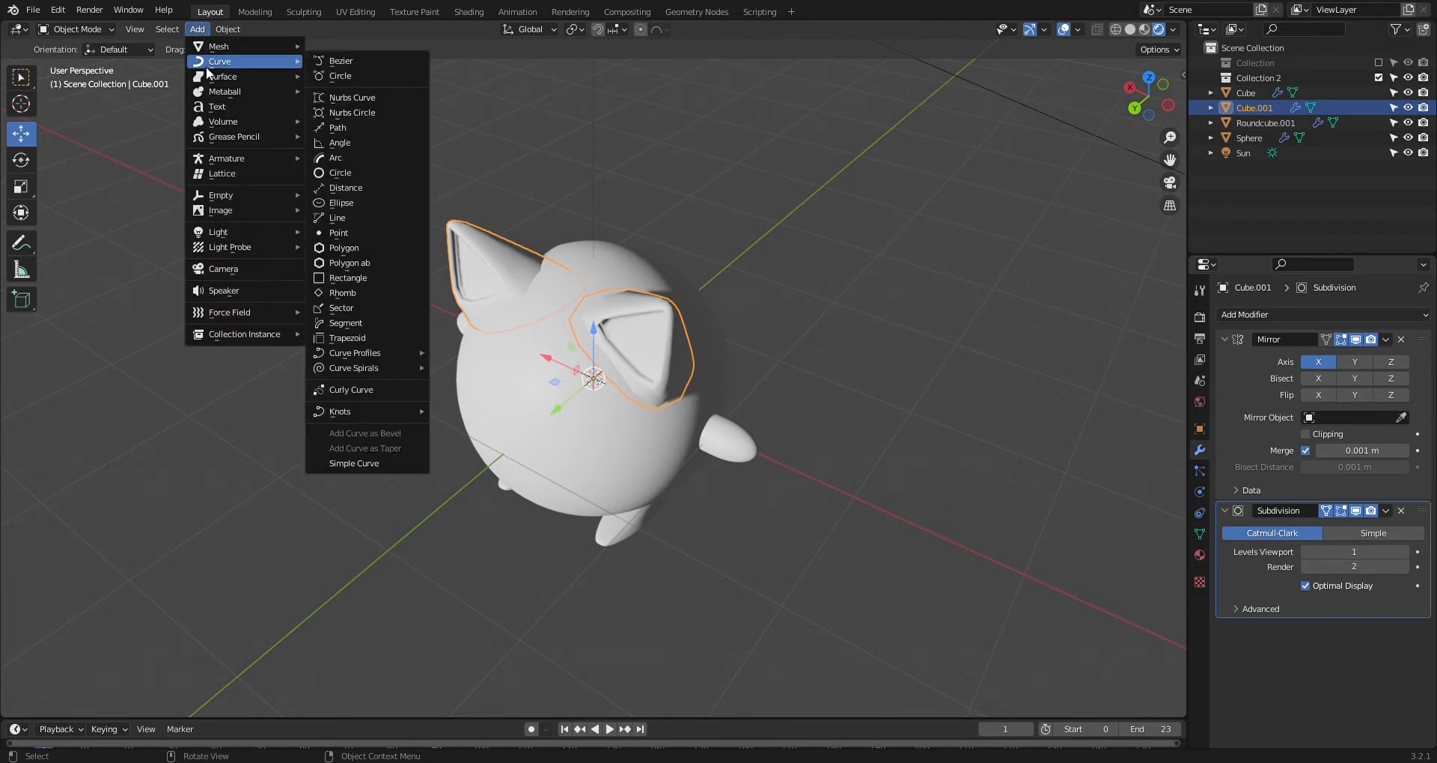
left_click(60, 10)
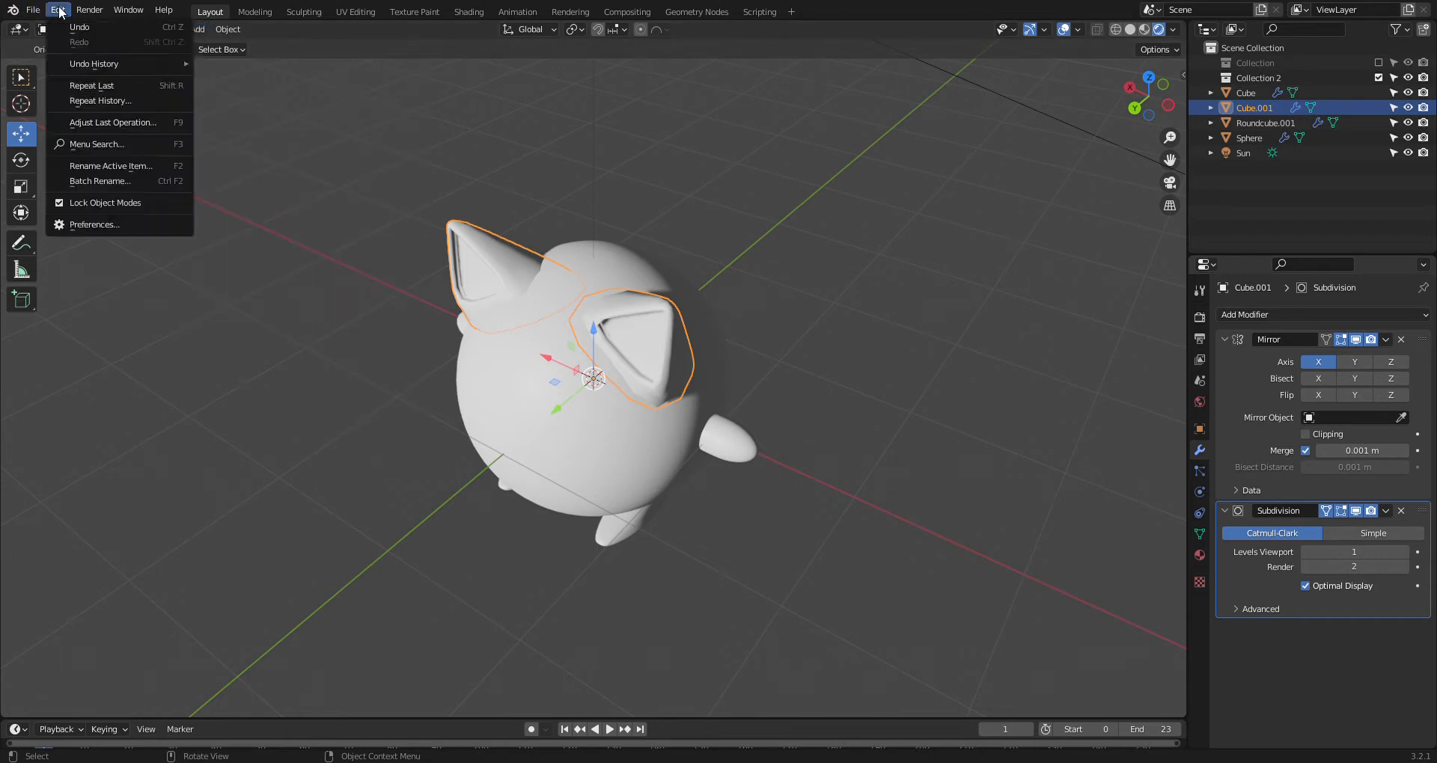
left_click(112, 229)
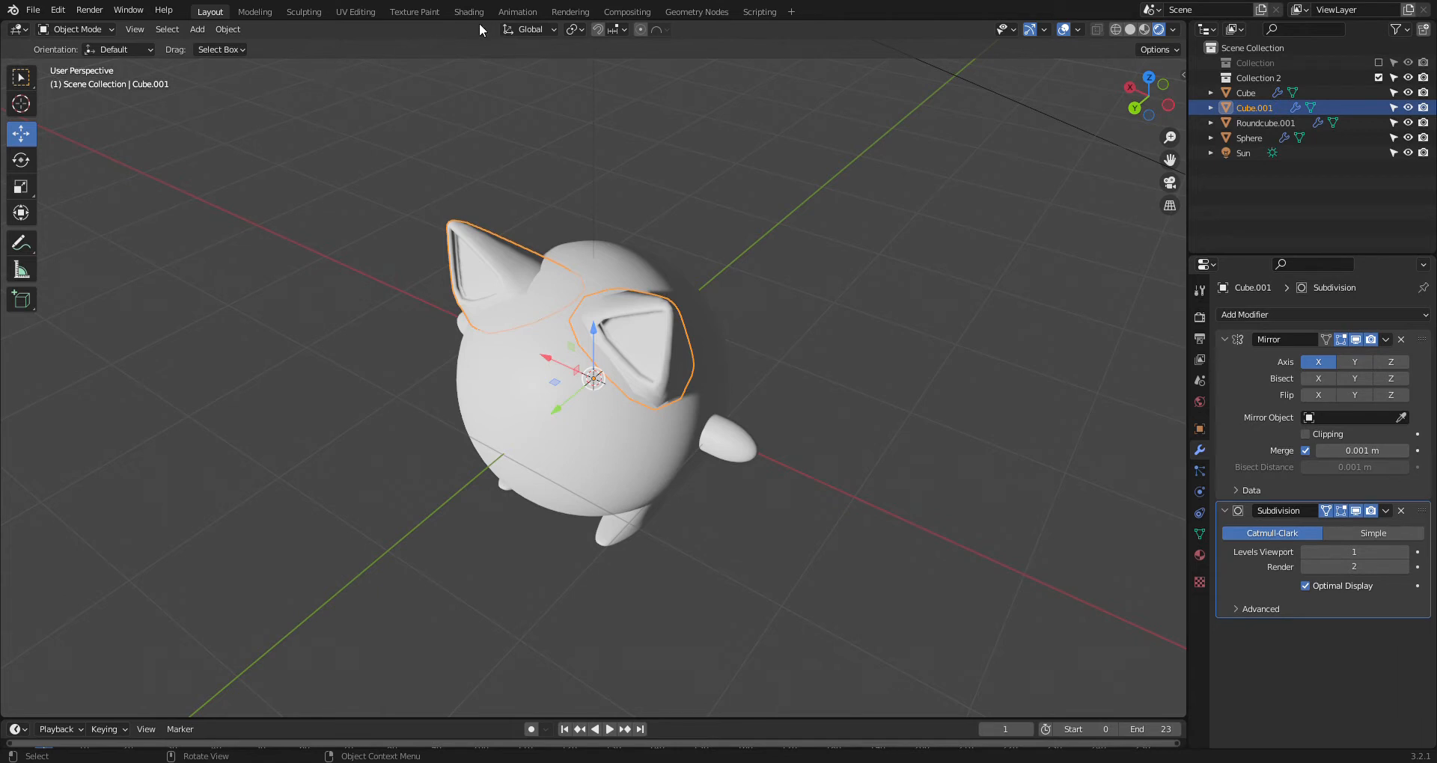
Add a Spheric curve spiral at the centre of the body
middle_click_drag(247, 120, 268, 91)
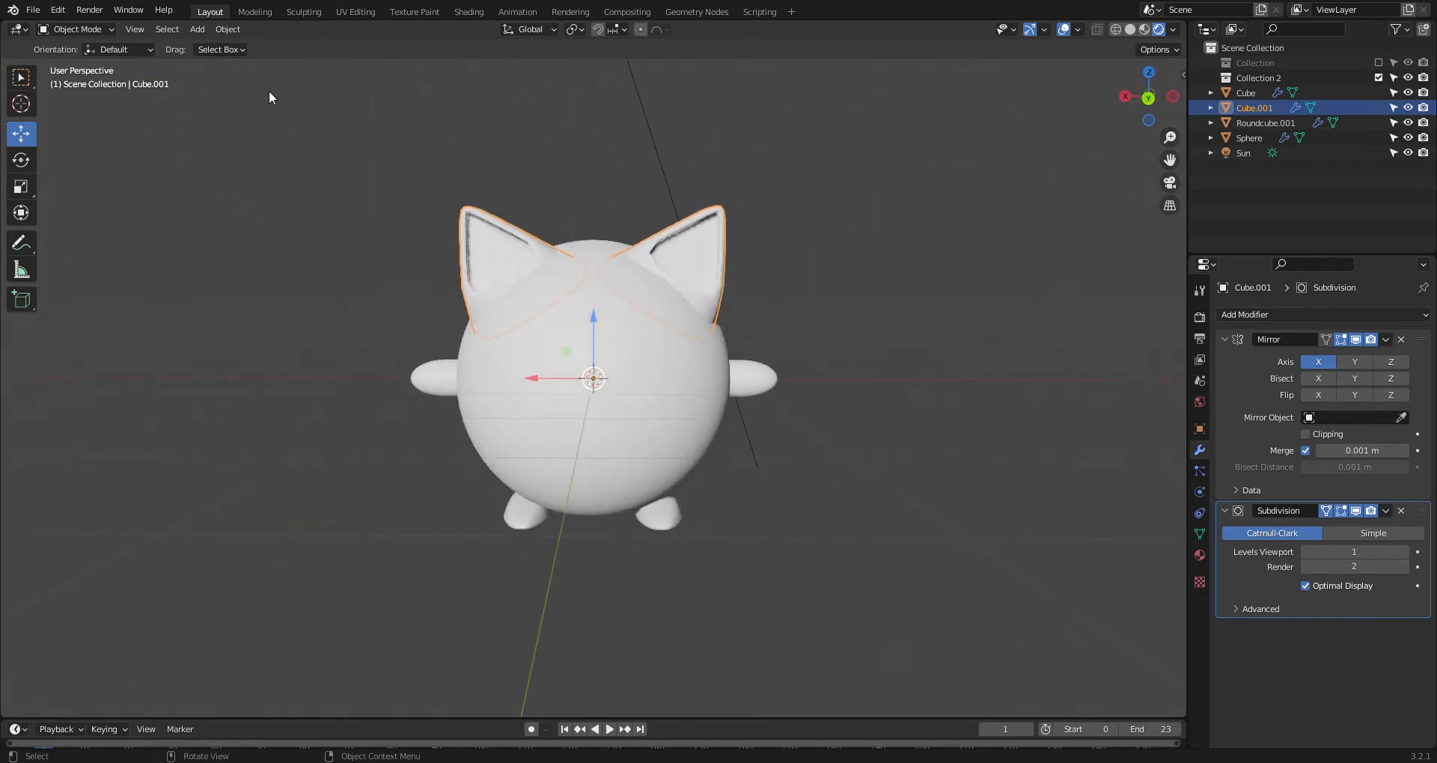
left_click(199, 30)
mouse_move(205, 58)
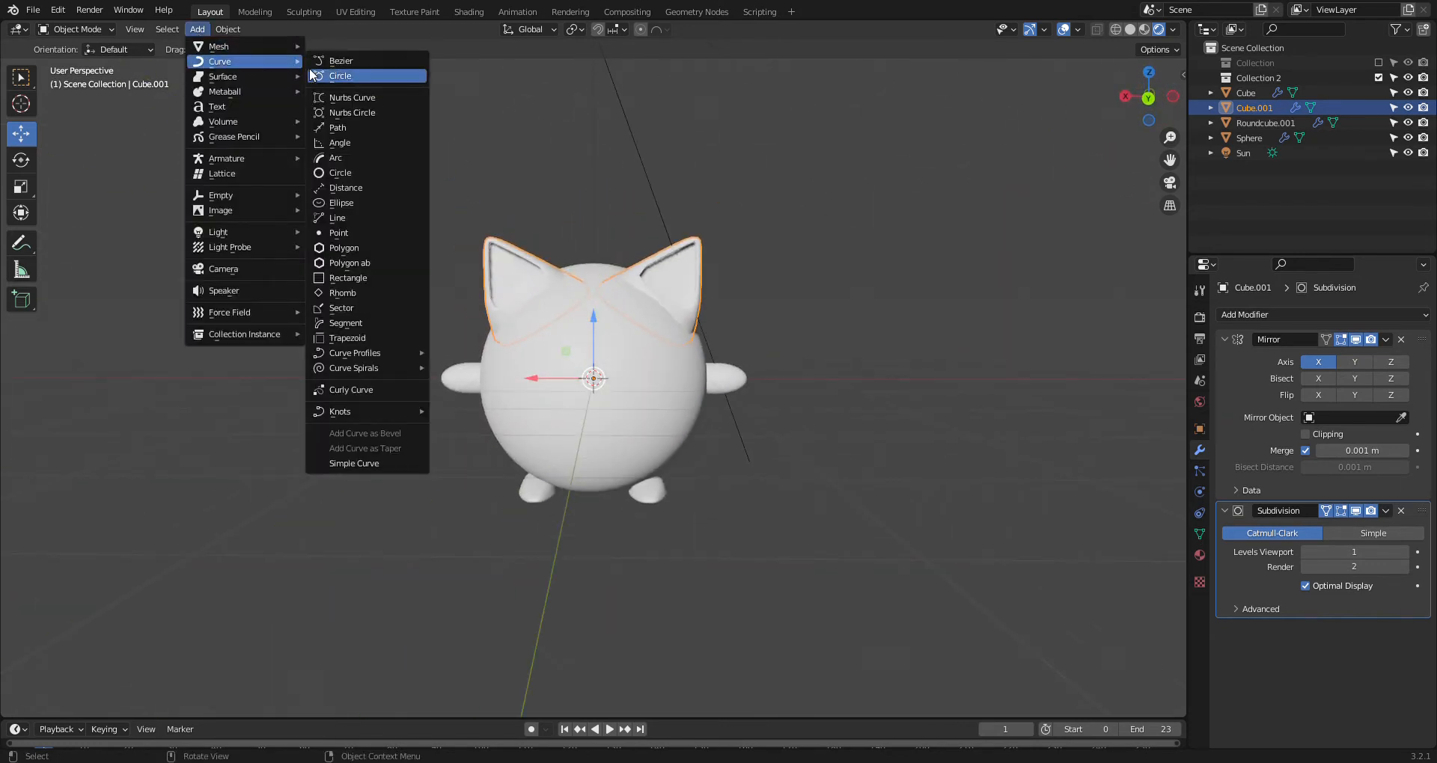
mouse_move(363, 368)
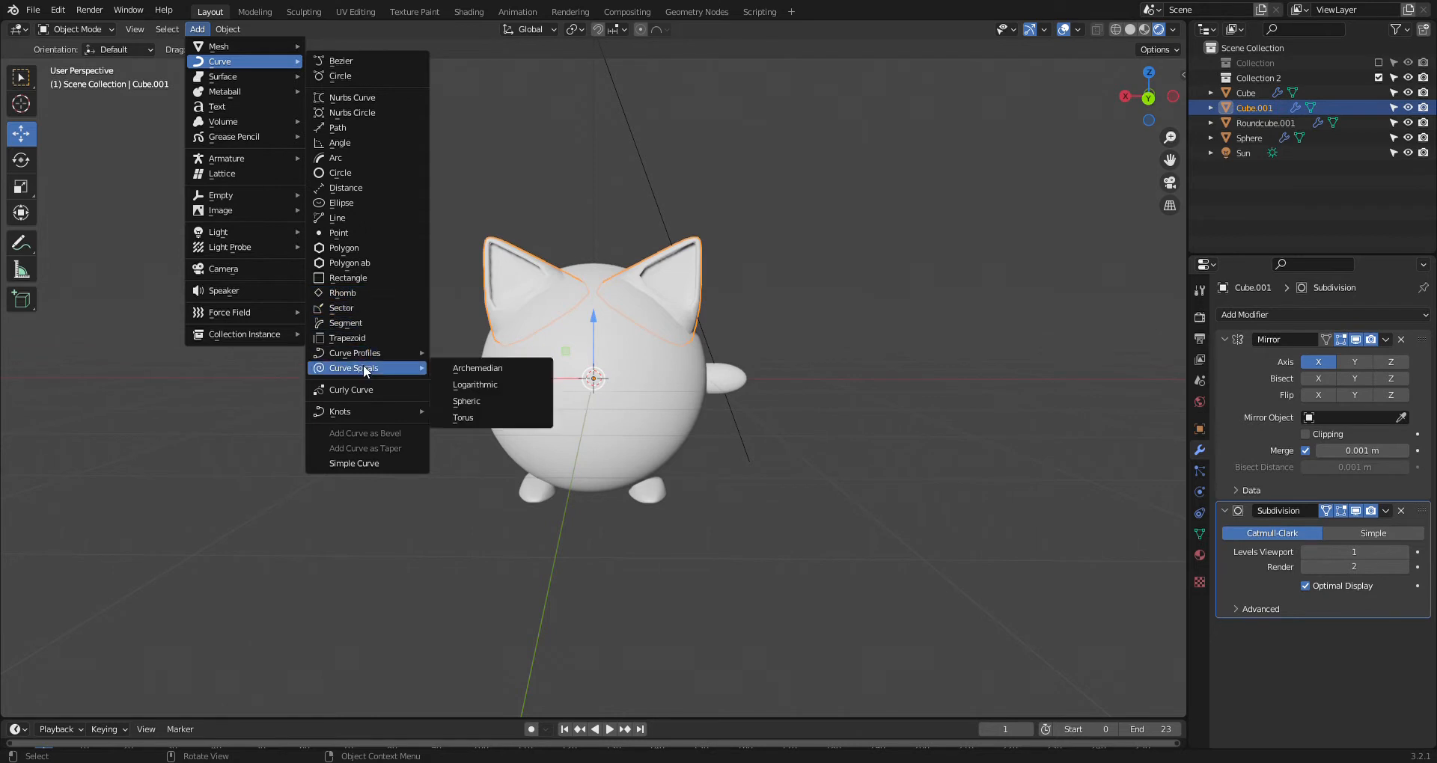
left_click(470, 402)
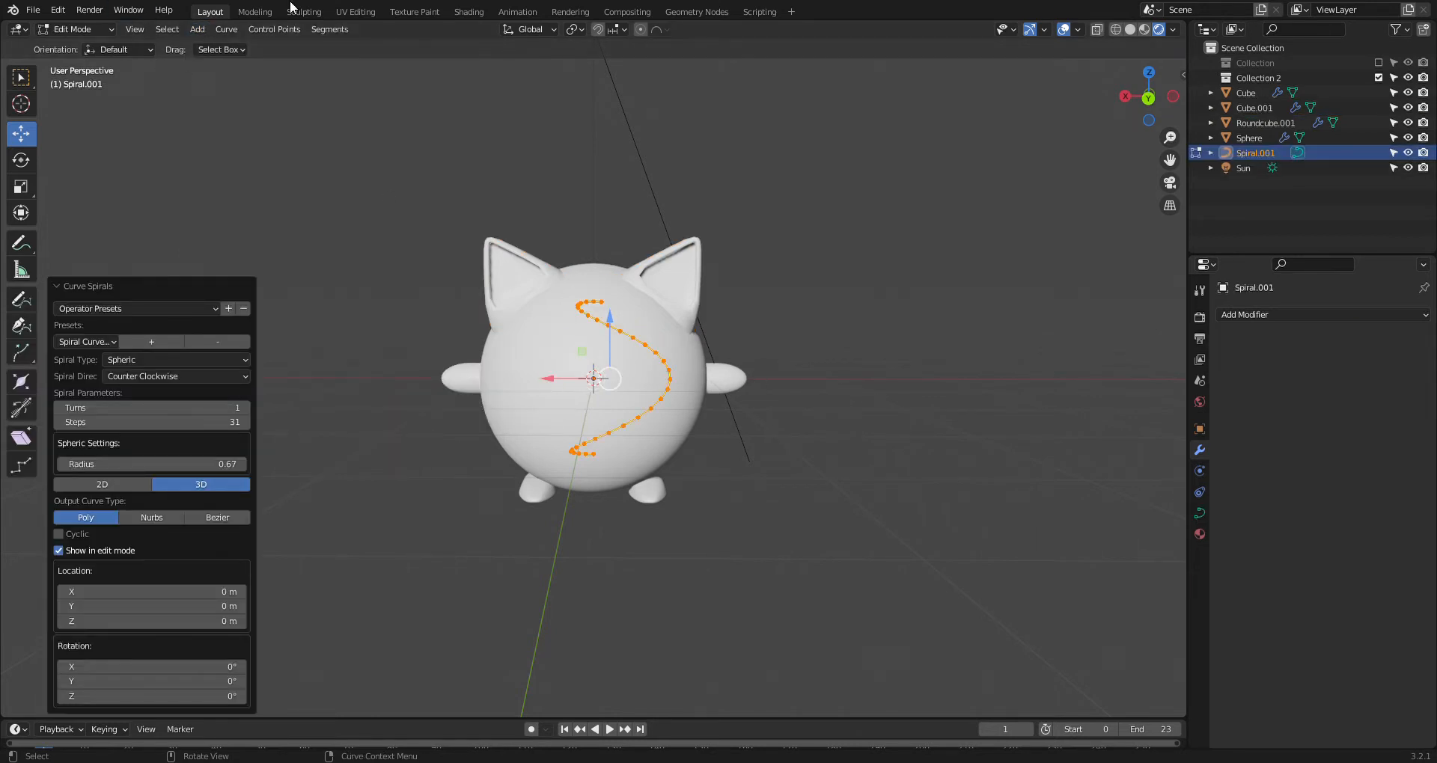
Switch to the Modeling workspace and show the spiral in the left orthographic view
left_click(256, 12)
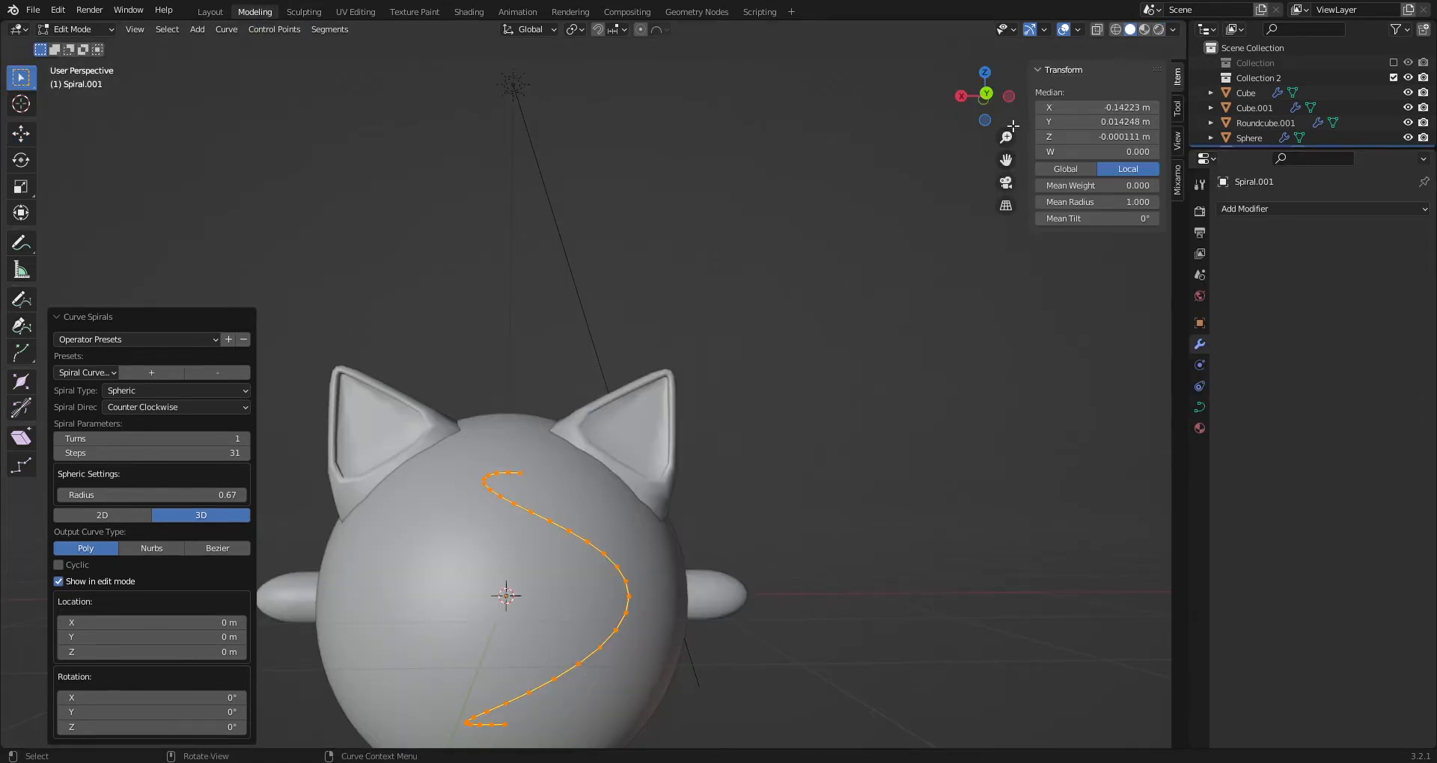
left_click(1010, 97)
key("r")
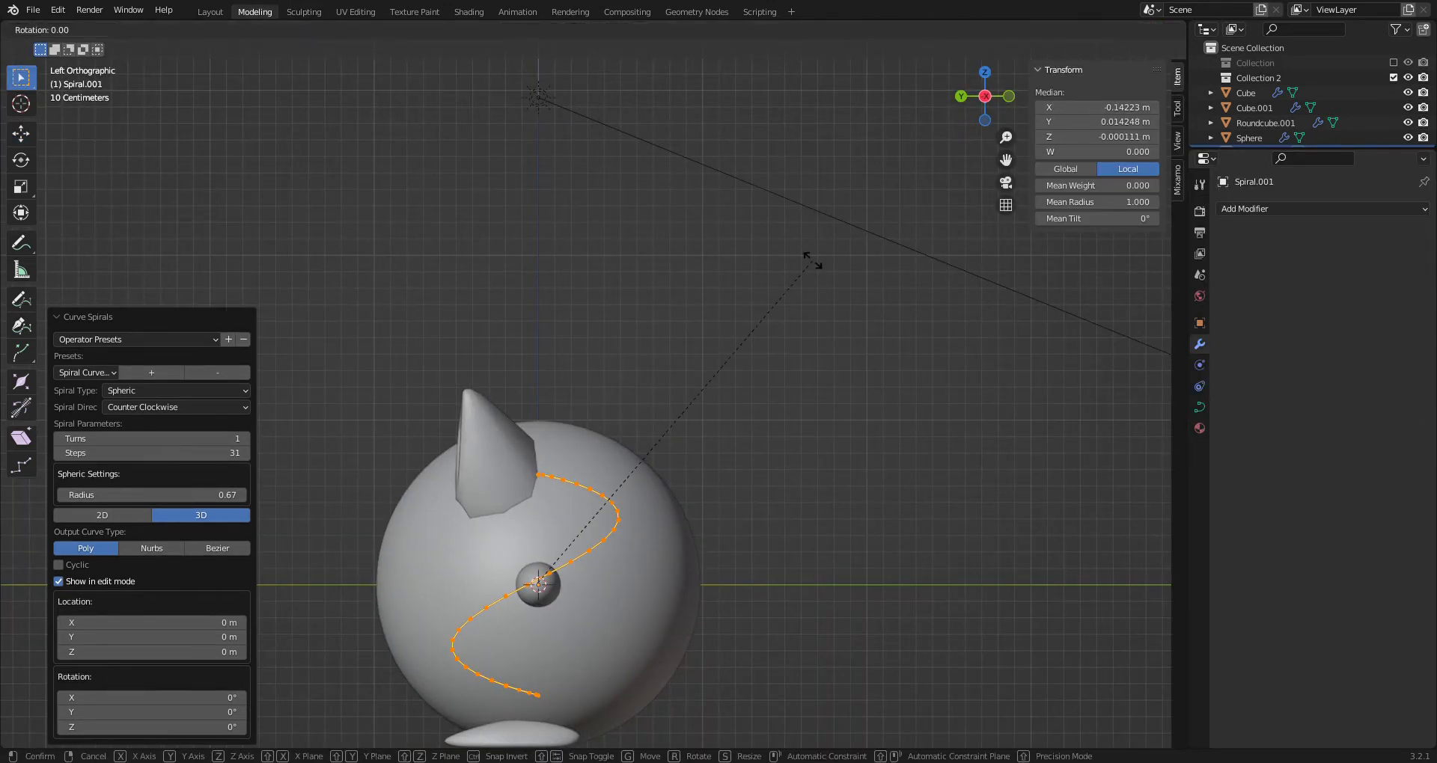
type("y90")
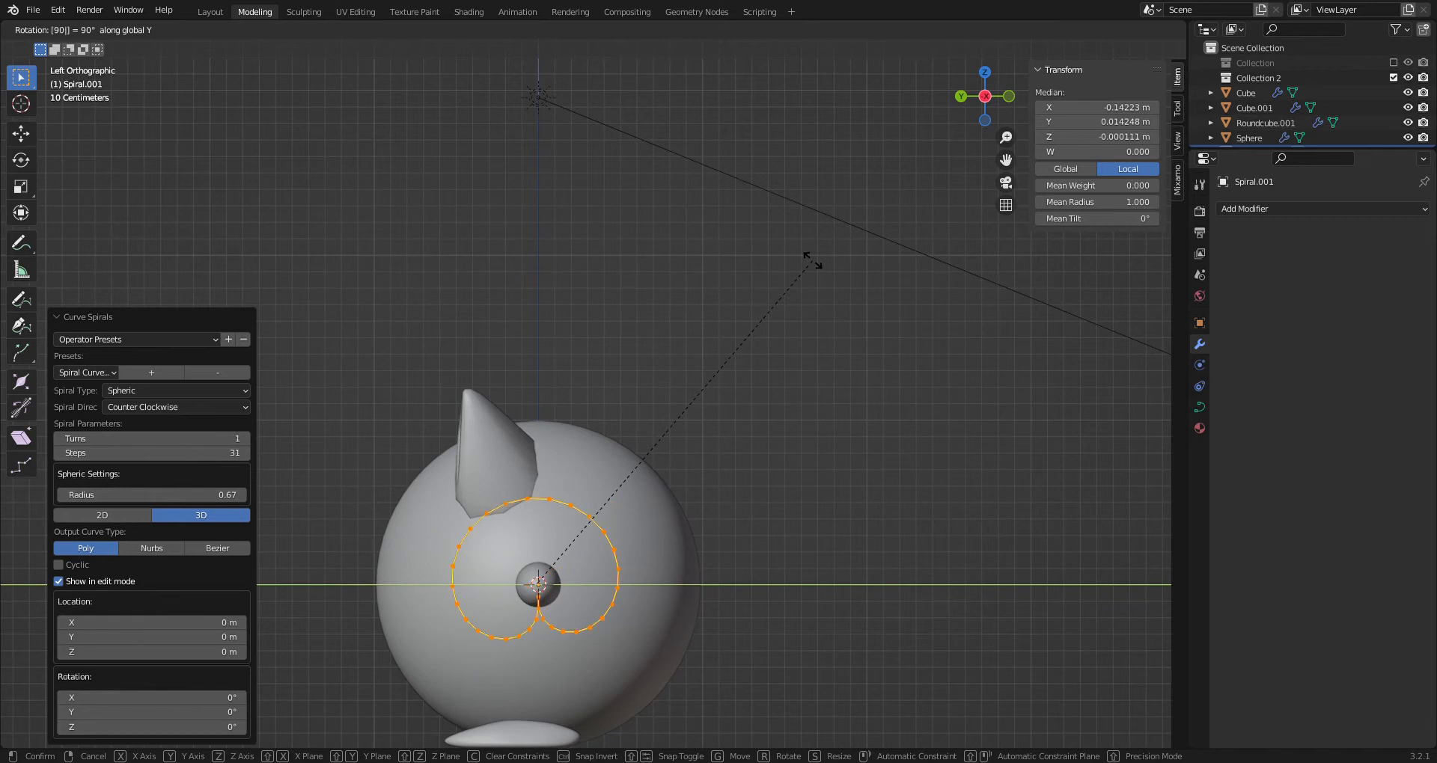
type("rackball: [9090")
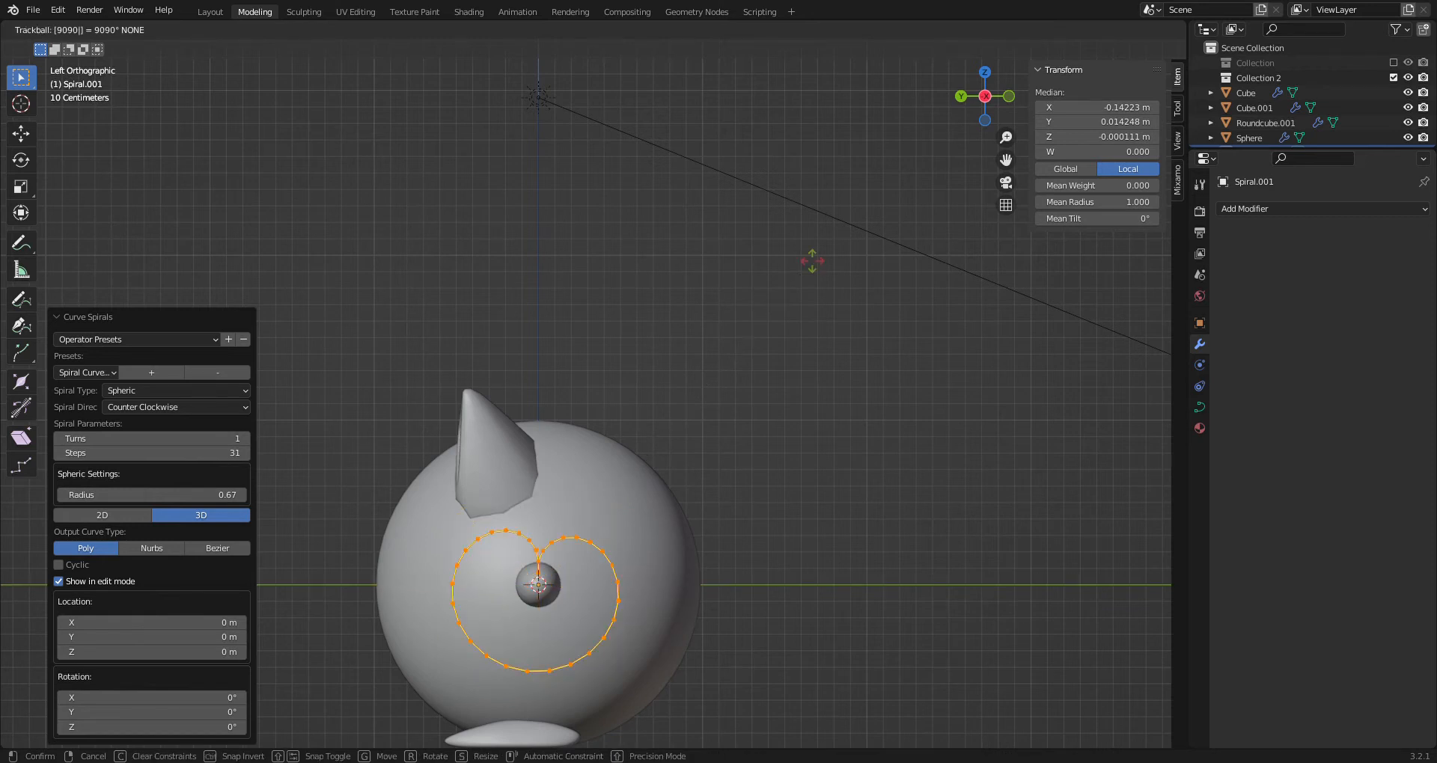
left_click(814, 263)
middle_click_drag(766, 319, 813, 471)
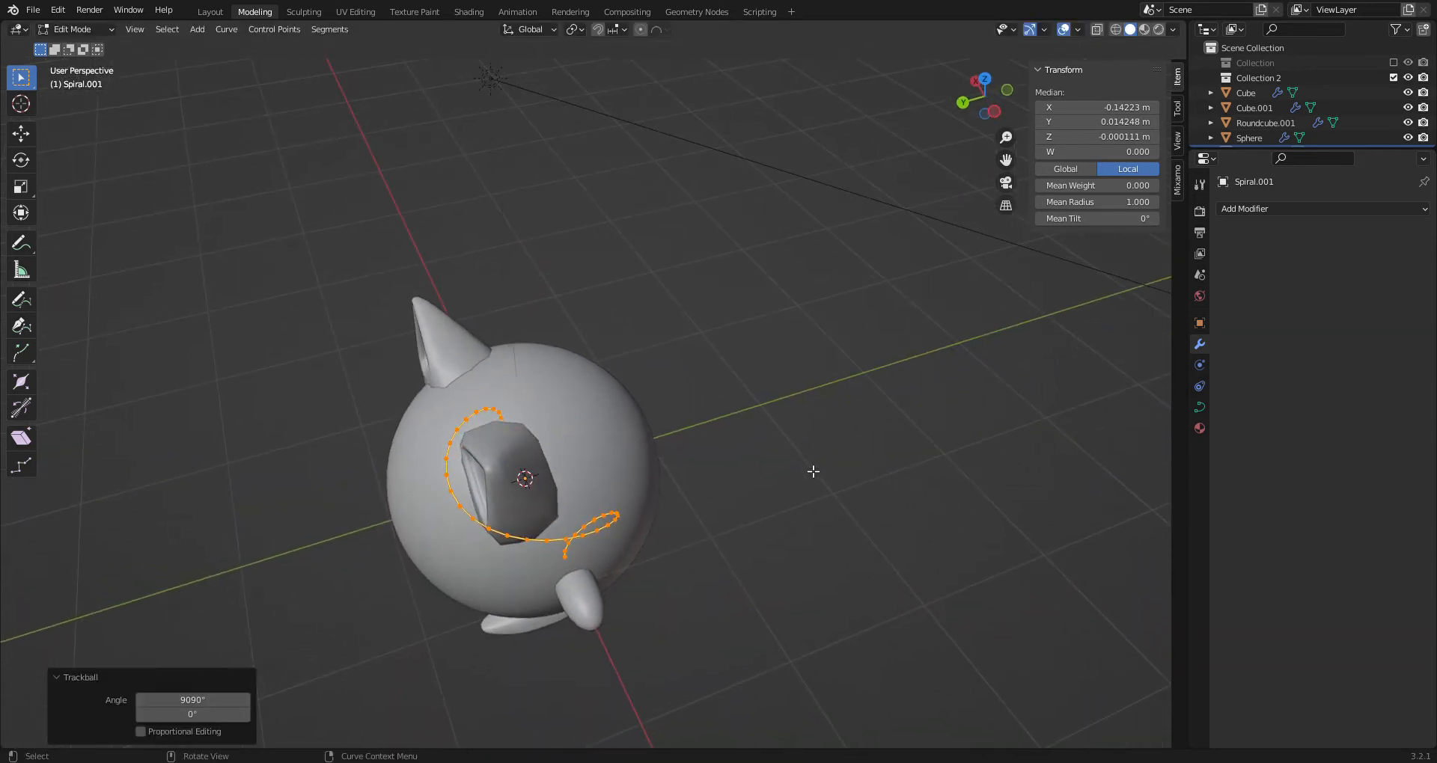
key("ctrl+z")
Rotate the spiral 90° about the X axis and move it about 0.898 m in Y and 0.775 m in Z
type("rx90")
key("Return")
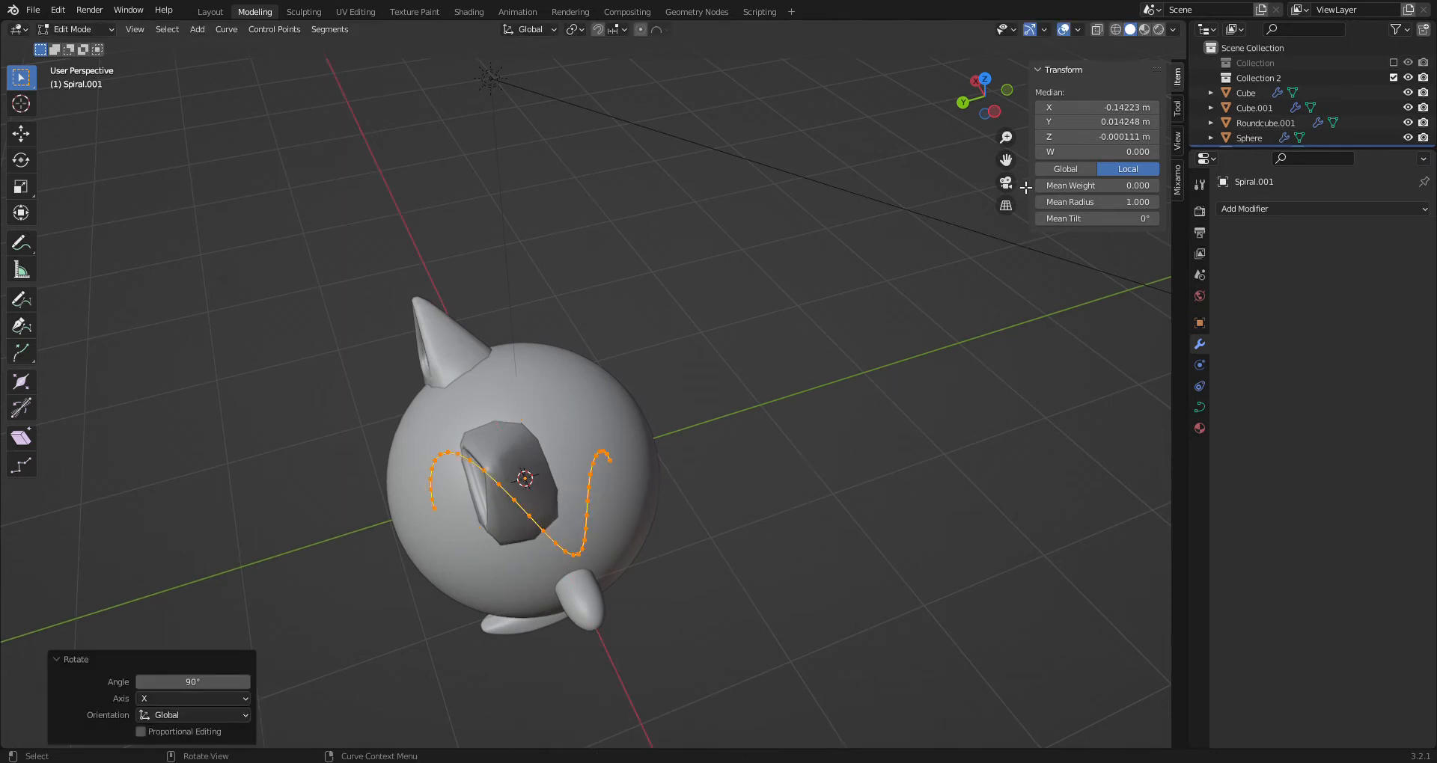
left_click(994, 110)
key("g")
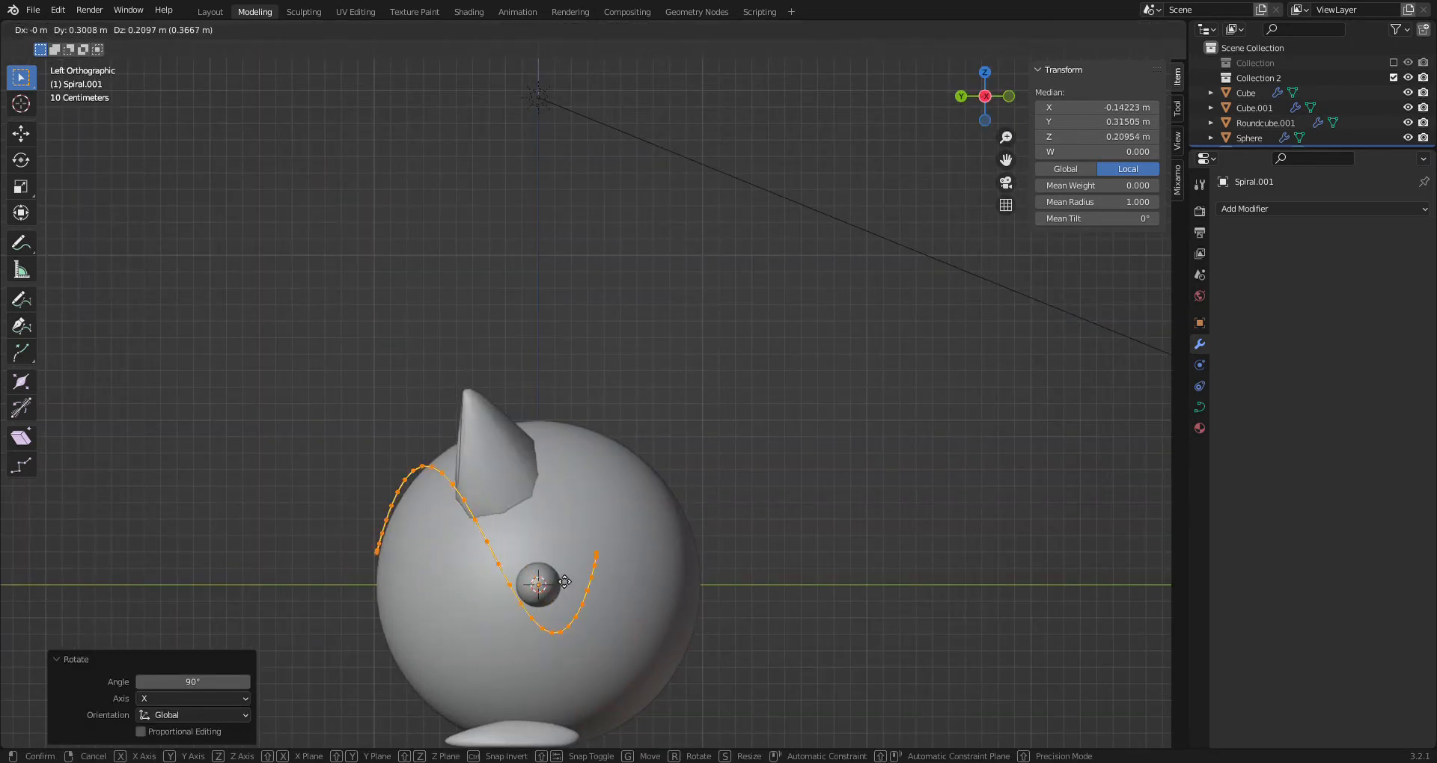
left_click(471, 493)
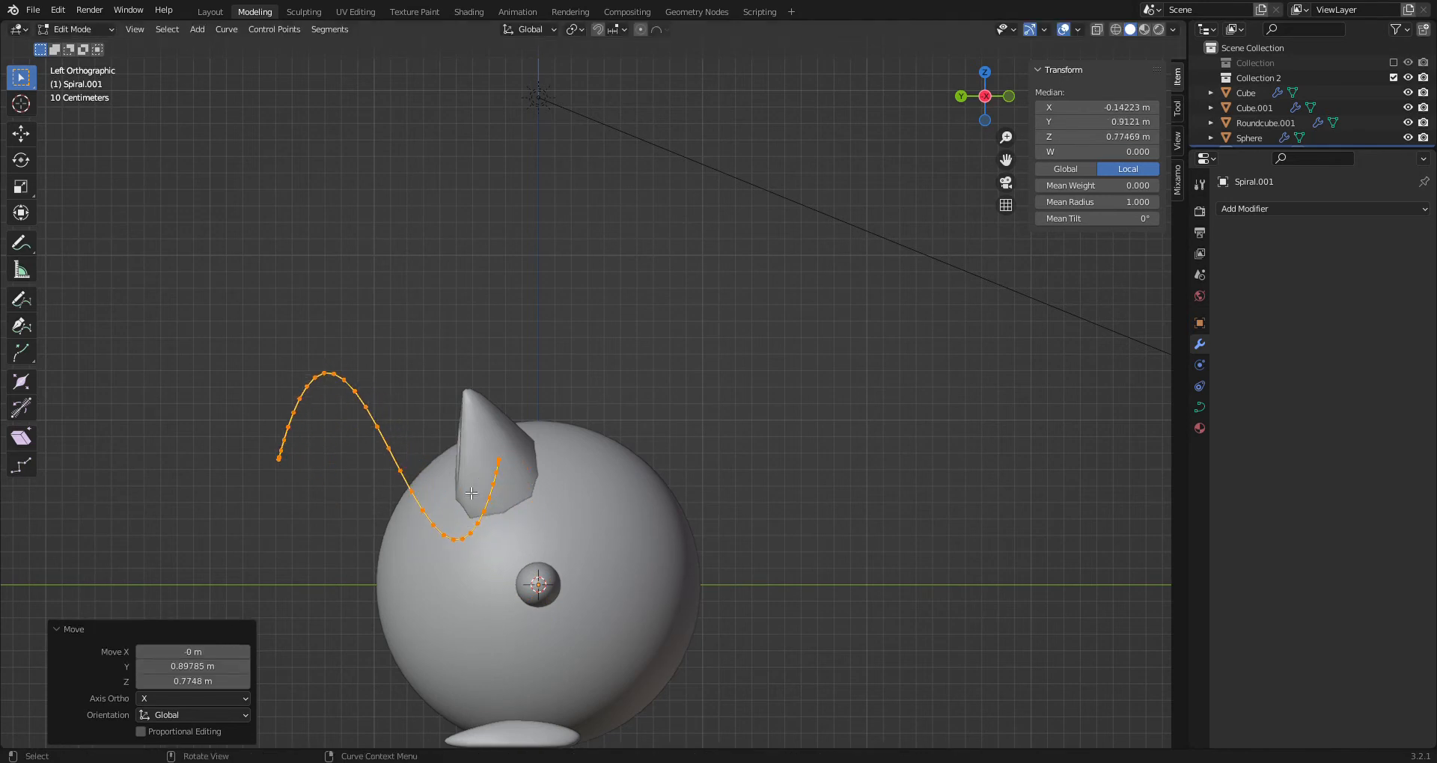
Thicken the spiral curve with a round bevel of 0.22 m depth and keep its geometry offset at 0 m
left_click(1200, 408)
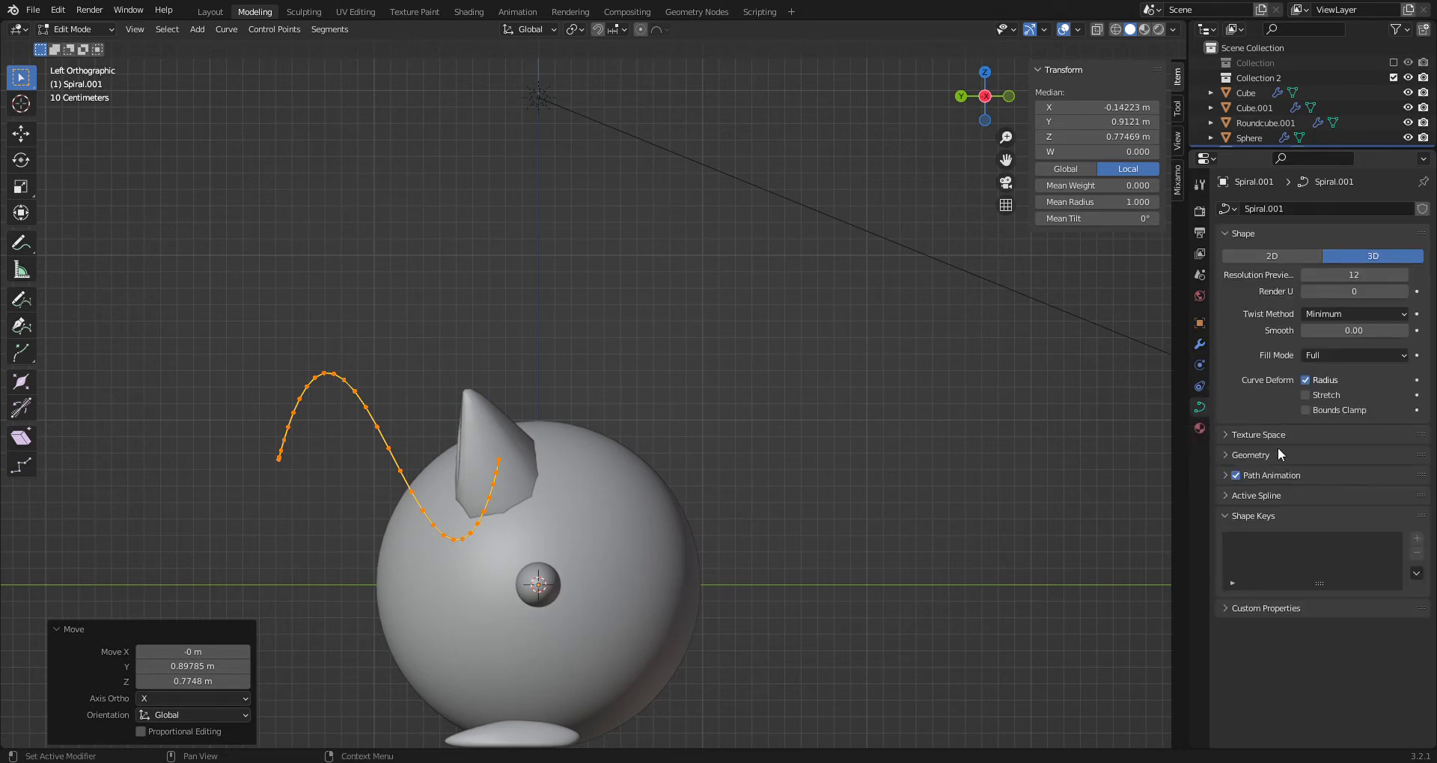
left_click(1231, 454)
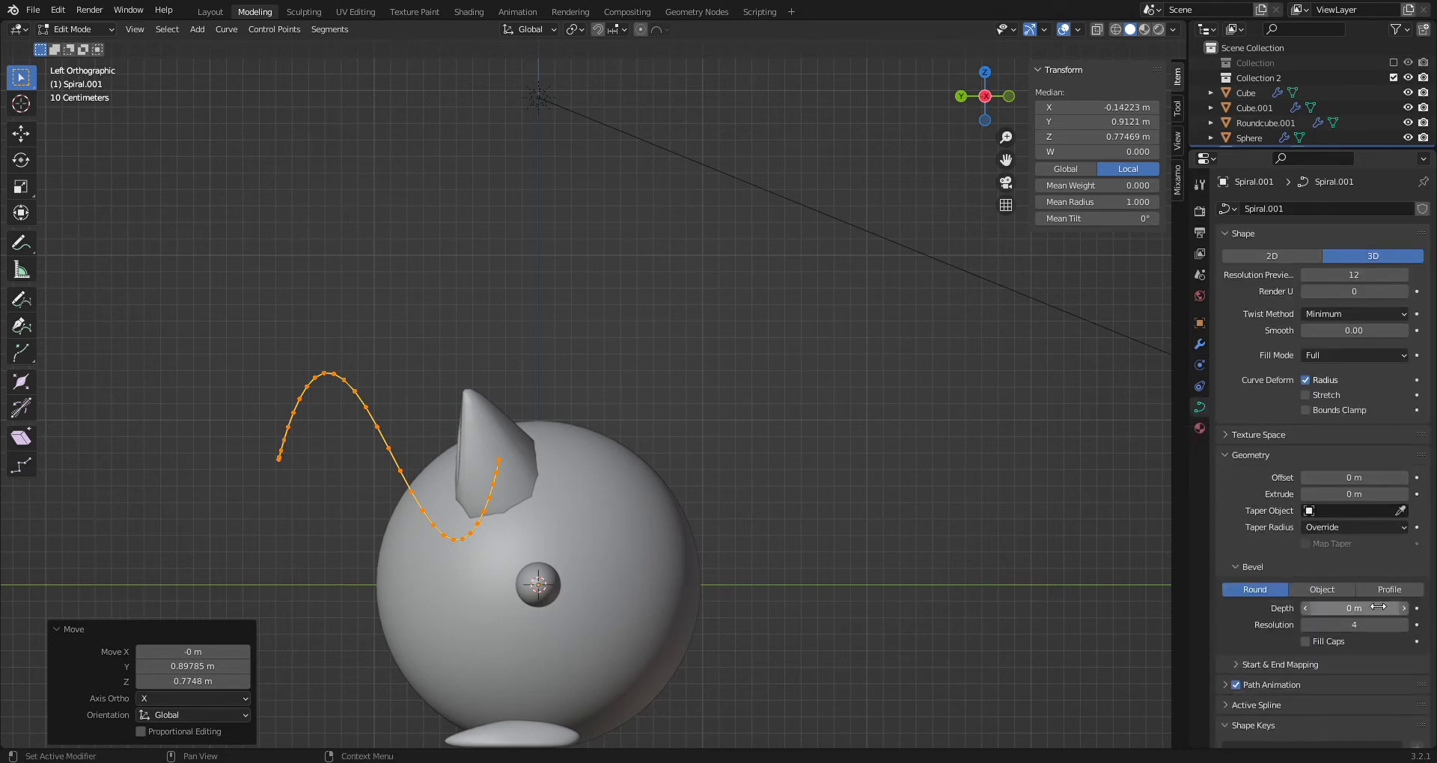
left_click_drag(1353, 604, 1386, 605)
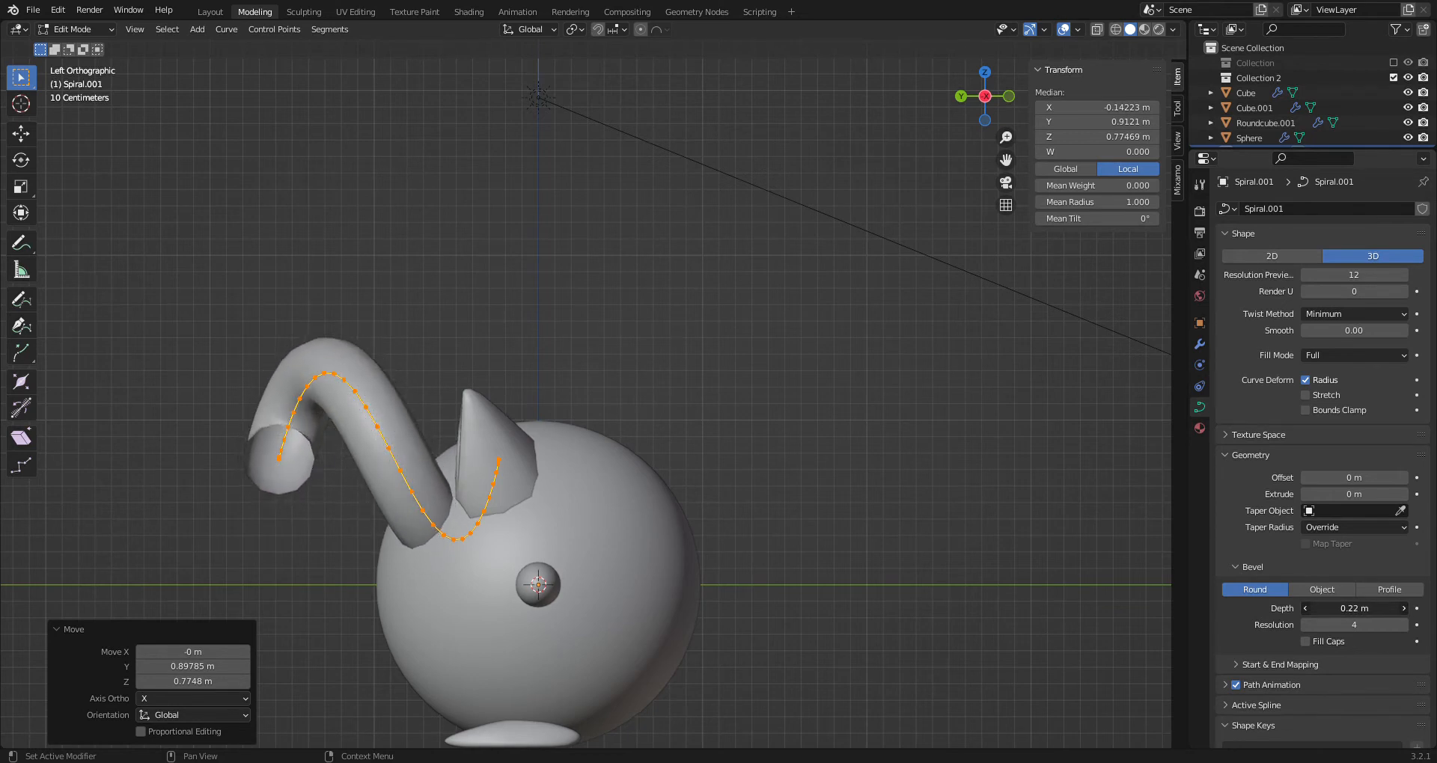
mouse_move(1351, 478)
left_mouse_down()
mouse_move(1384, 477)
mouse_move(1353, 479)
left_mouse_up()
left_click(1353, 479)
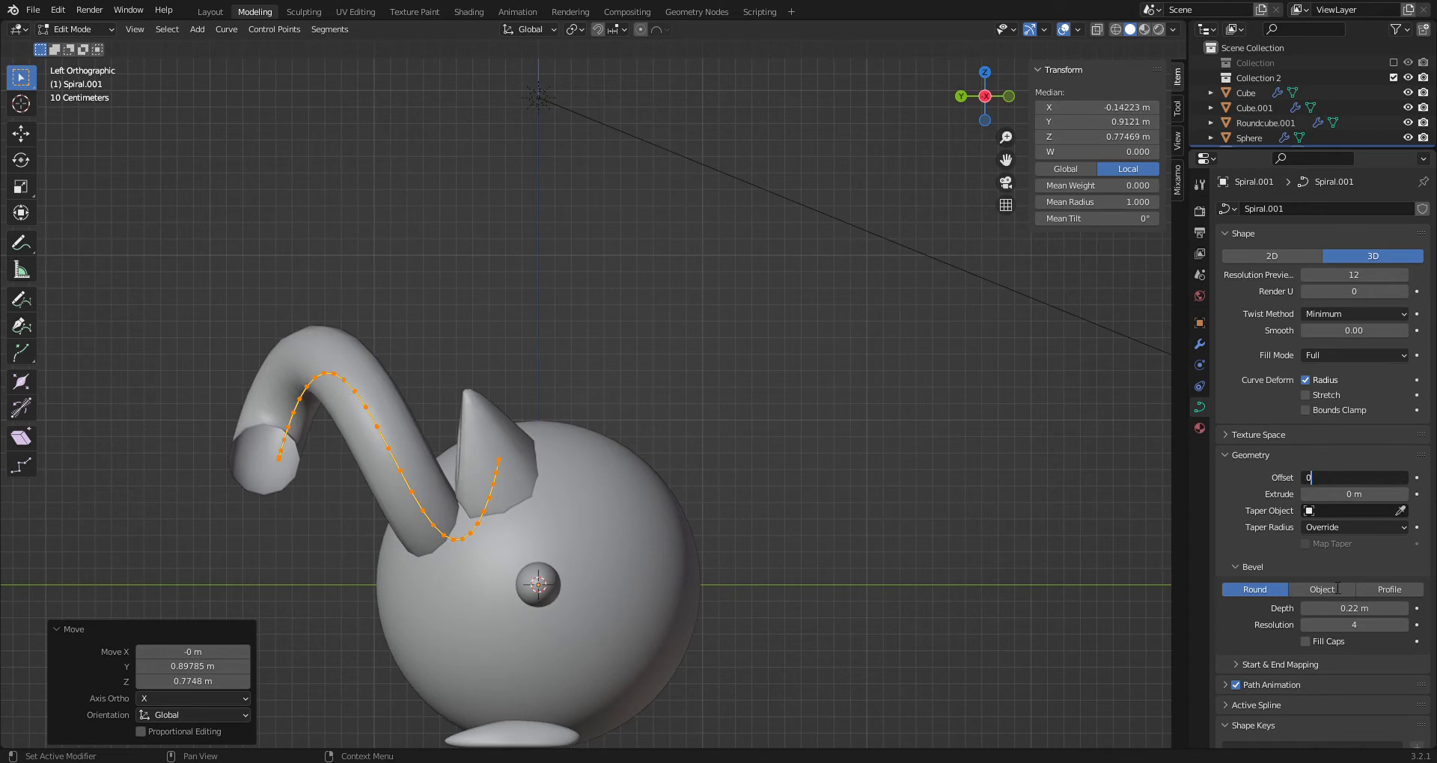
type("0")
key("Return")
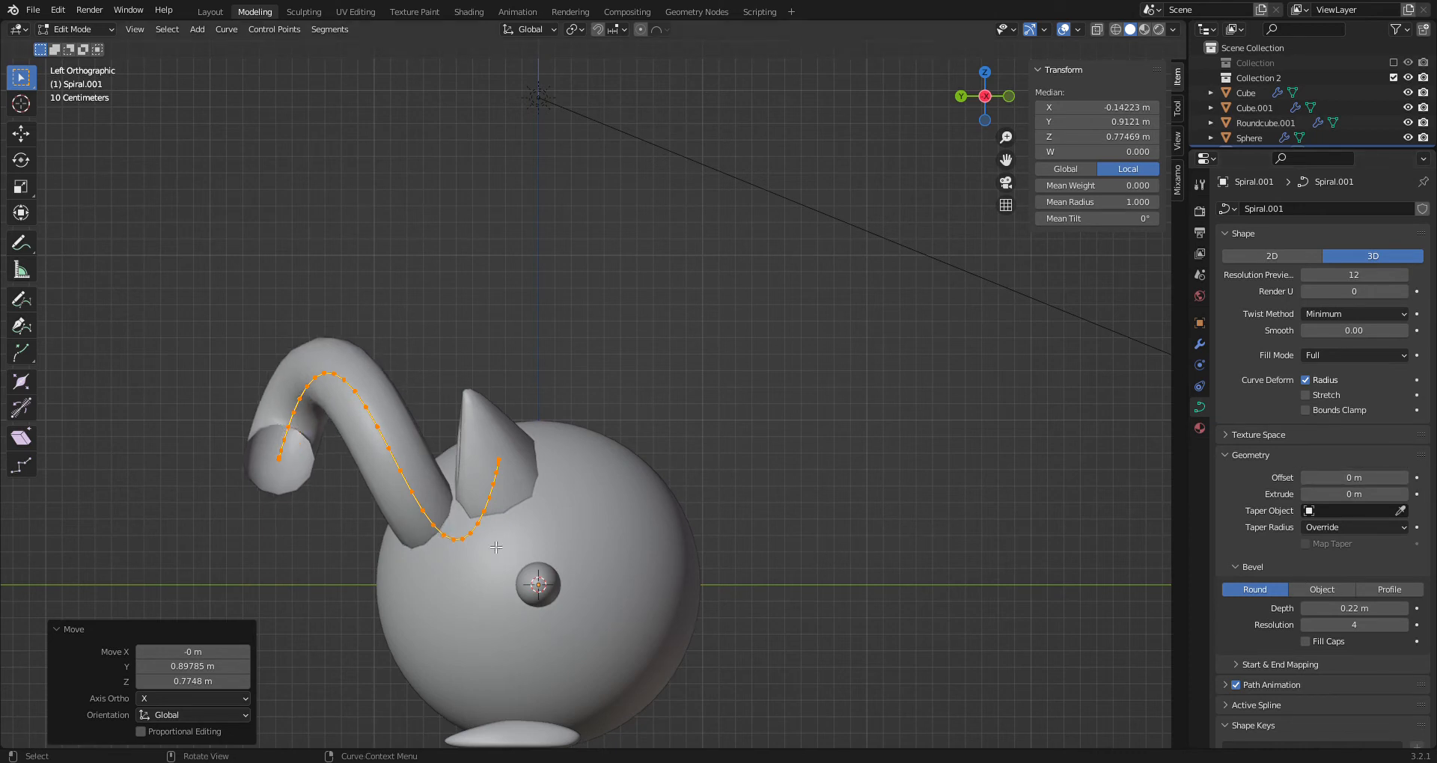
Scale the spiral's points uniformly by about 0.475, and compress them along Y by about 0.382
middle_click_drag(372, 459, 712, 506)
key("s")
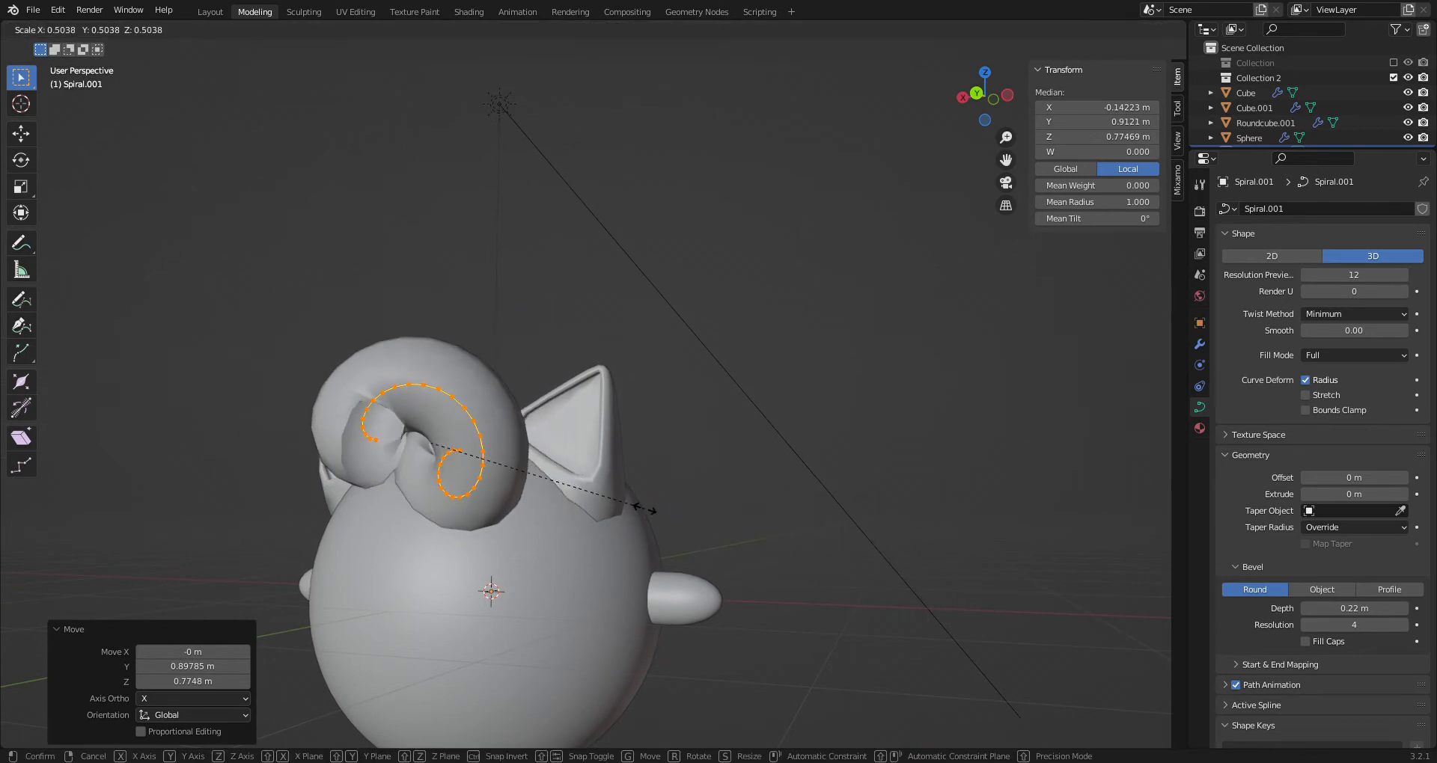
left_click(636, 507)
left_click(1008, 95)
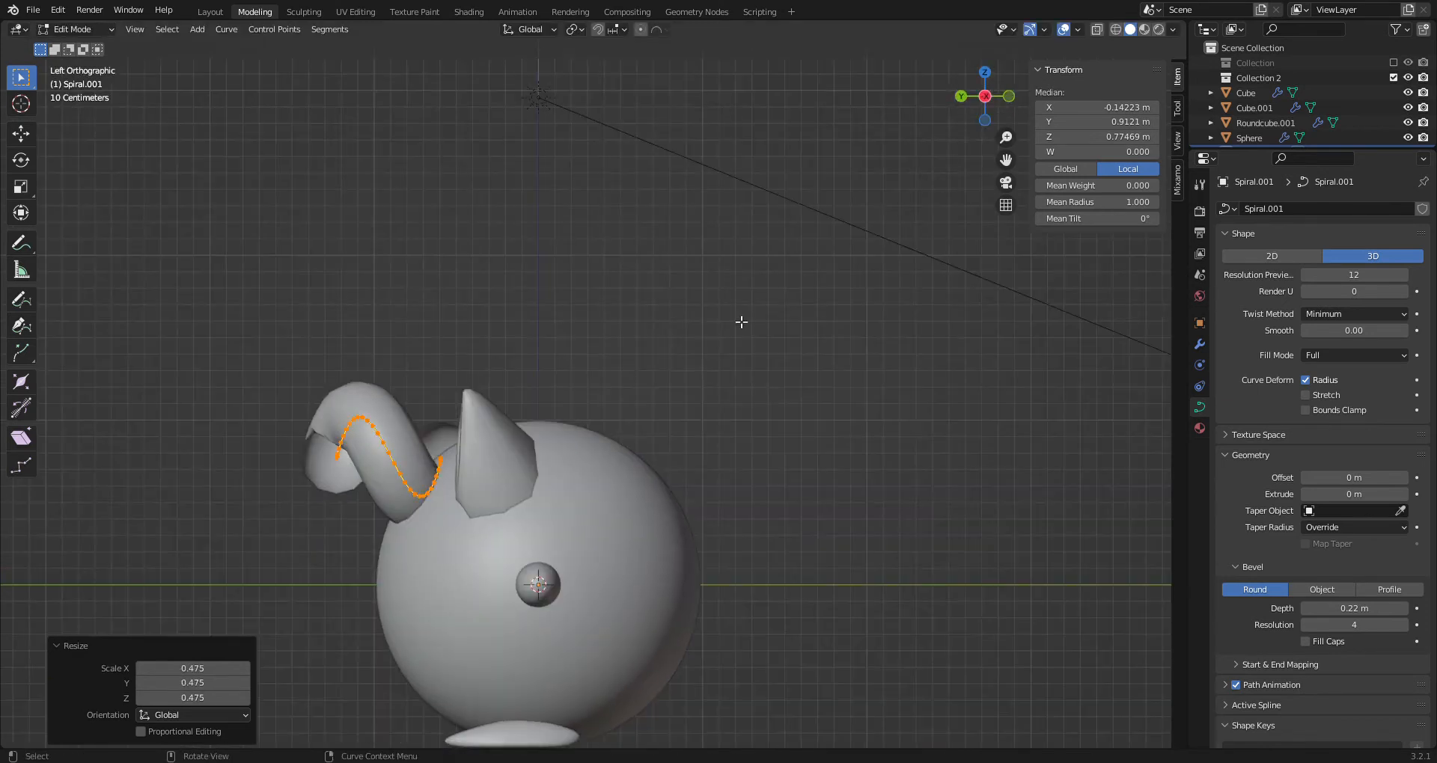
scroll(741, 321, "up", 3)
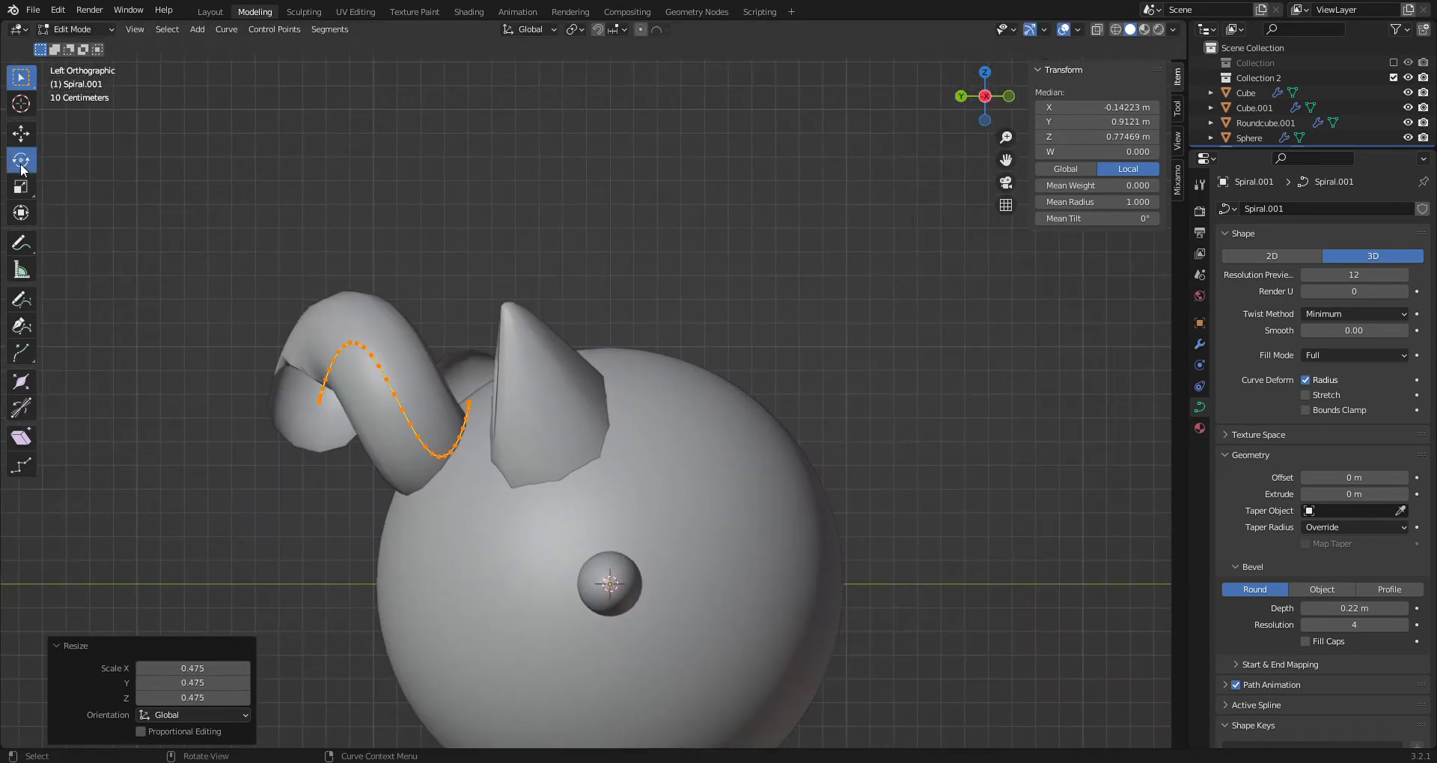
left_click(21, 167)
left_click(21, 187)
left_click_drag(336, 400, 376, 405)
Tilt the curl by about 26.3° and another 13.6° in side view, moving it about -0.142 m in Y and -0.028 m in Z
key("r")
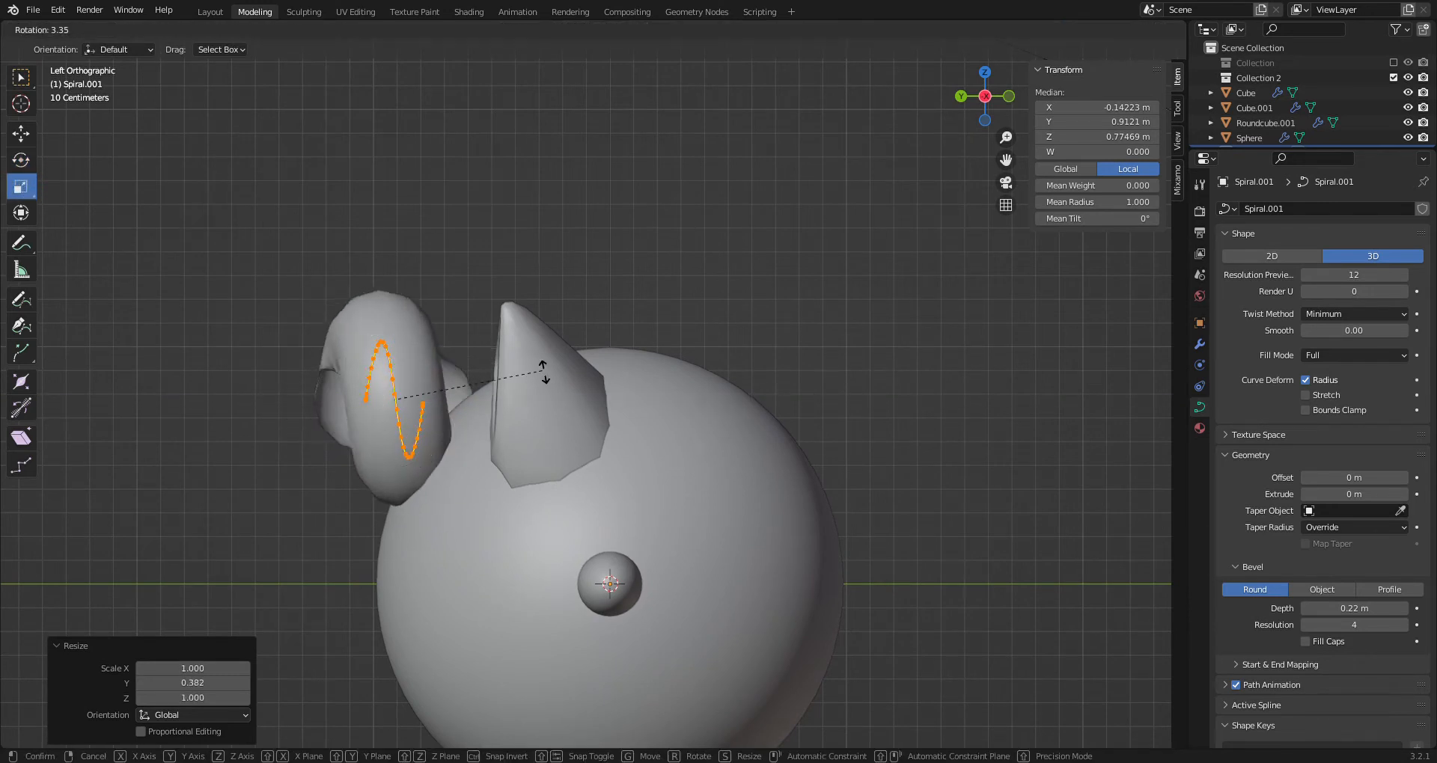
left_click(569, 438)
key("g")
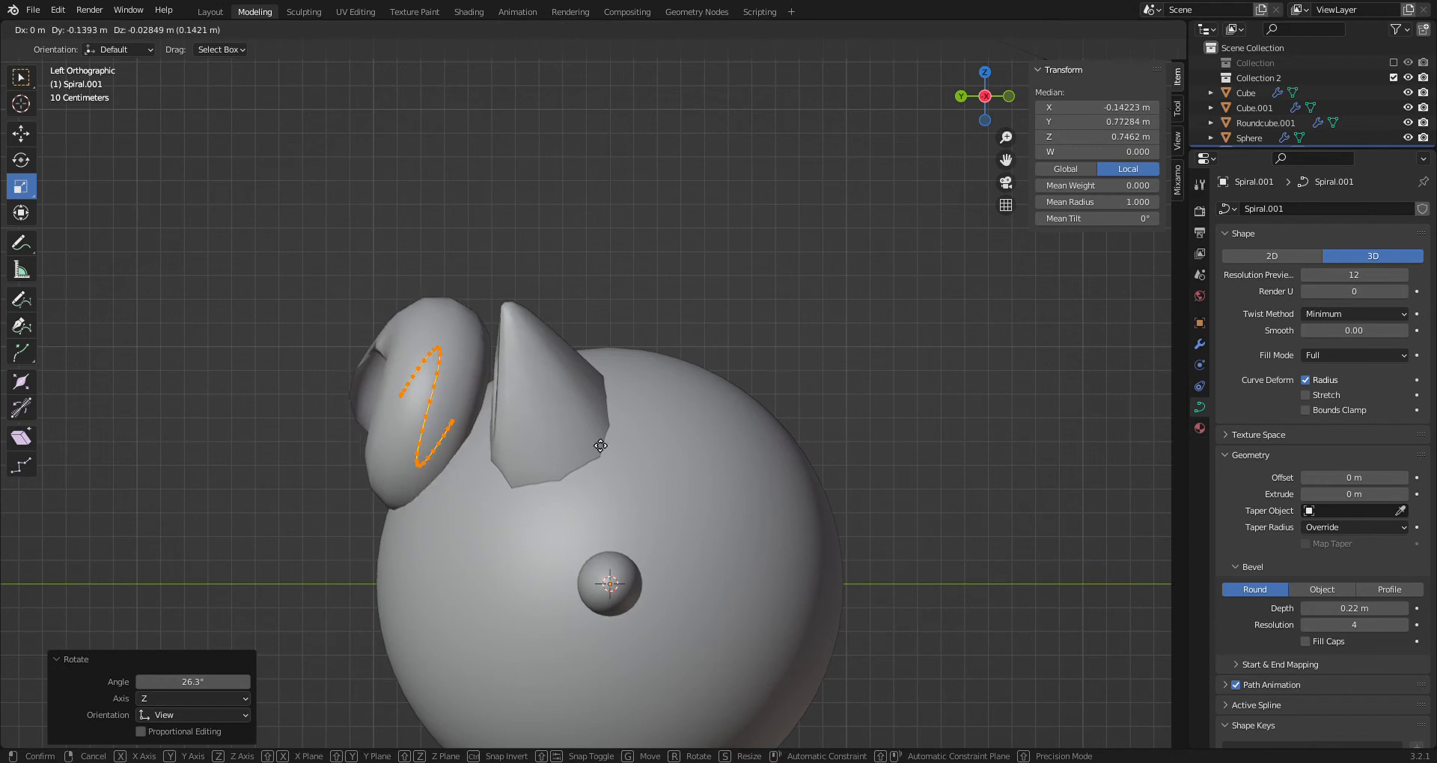
left_click(601, 446)
key("r")
left_click(623, 439)
Centre the curl between the ears by moving it about 0.171 m in X, and select its upper end control point
middle_click_drag(427, 437, 935, 217)
left_click(987, 100)
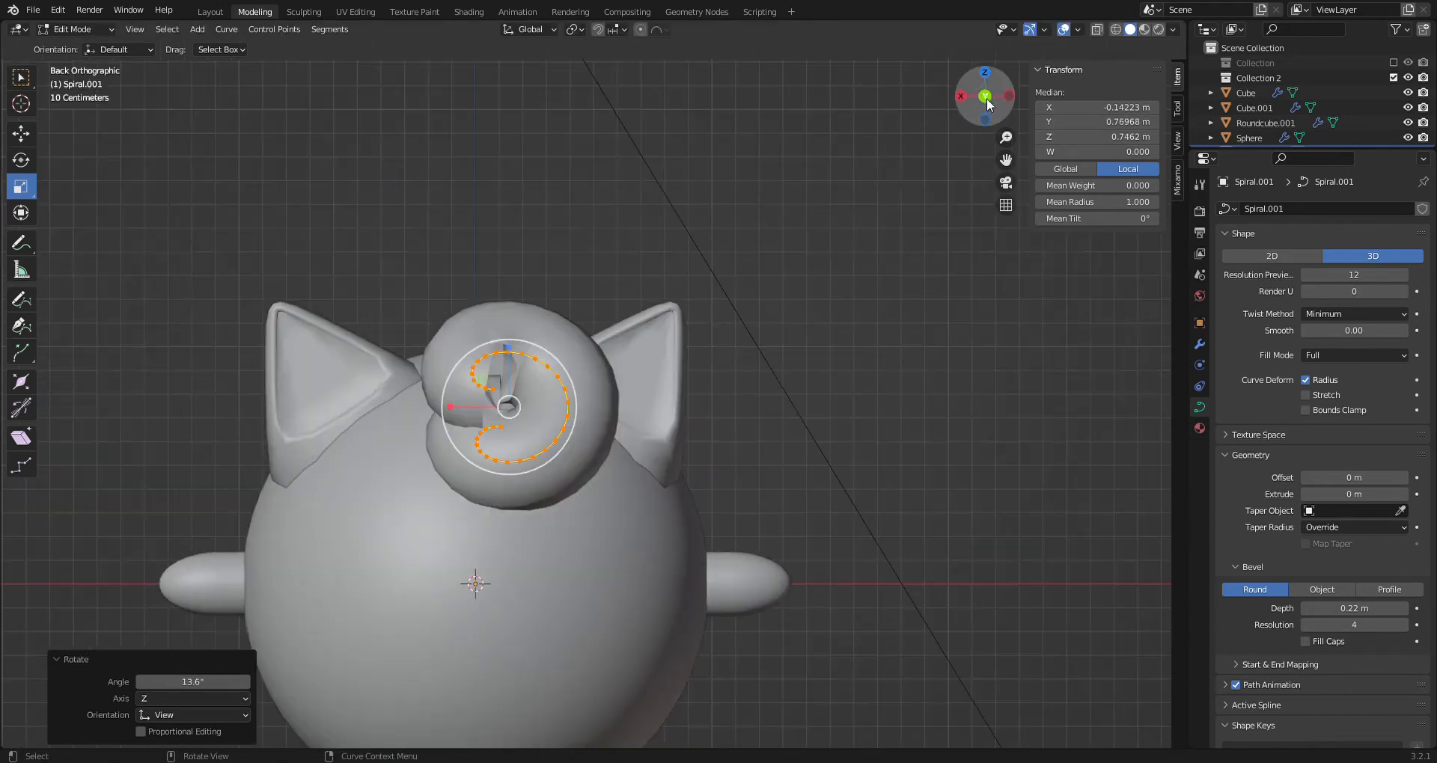
left_click(21, 133)
left_click_drag(462, 404, 422, 405)
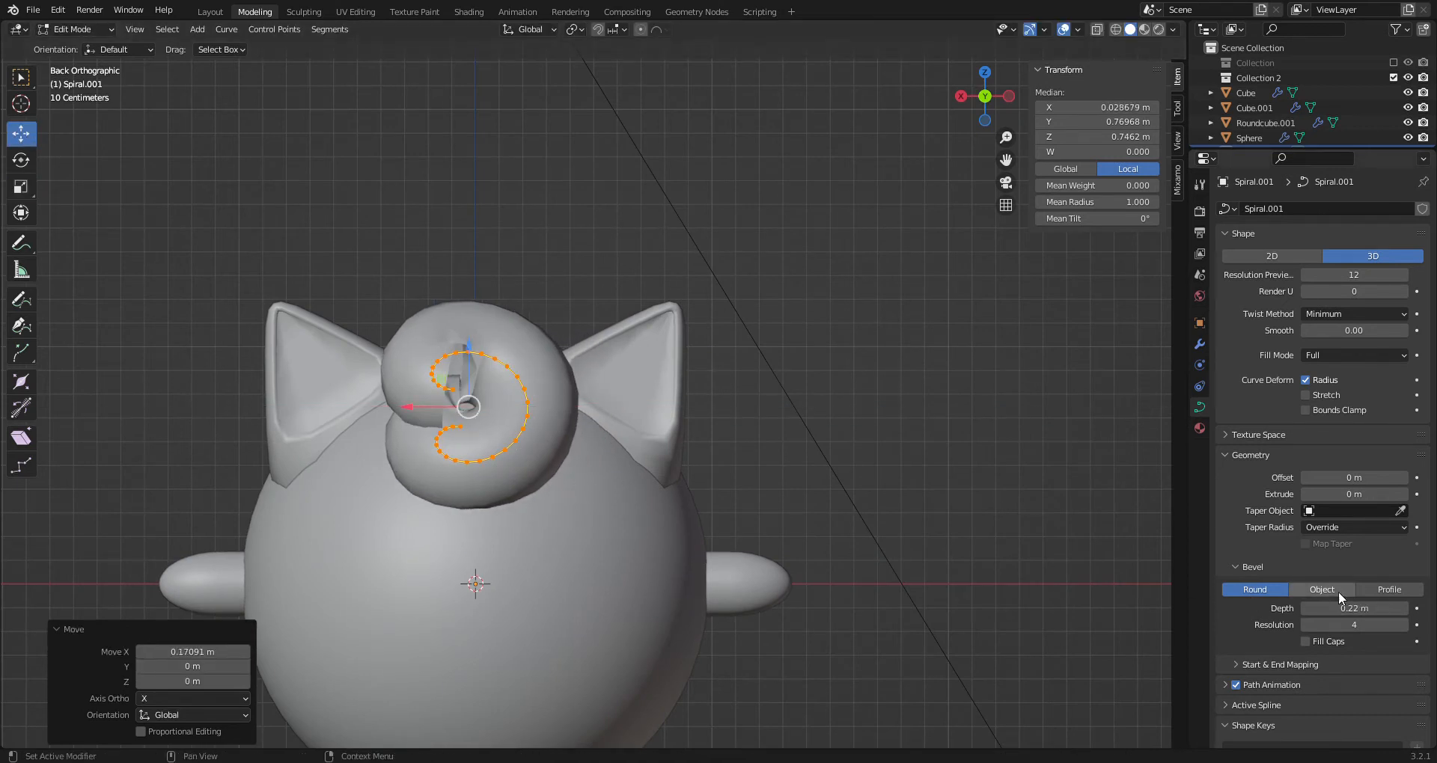
left_click(1306, 641)
scroll(317, 402, "up", 4)
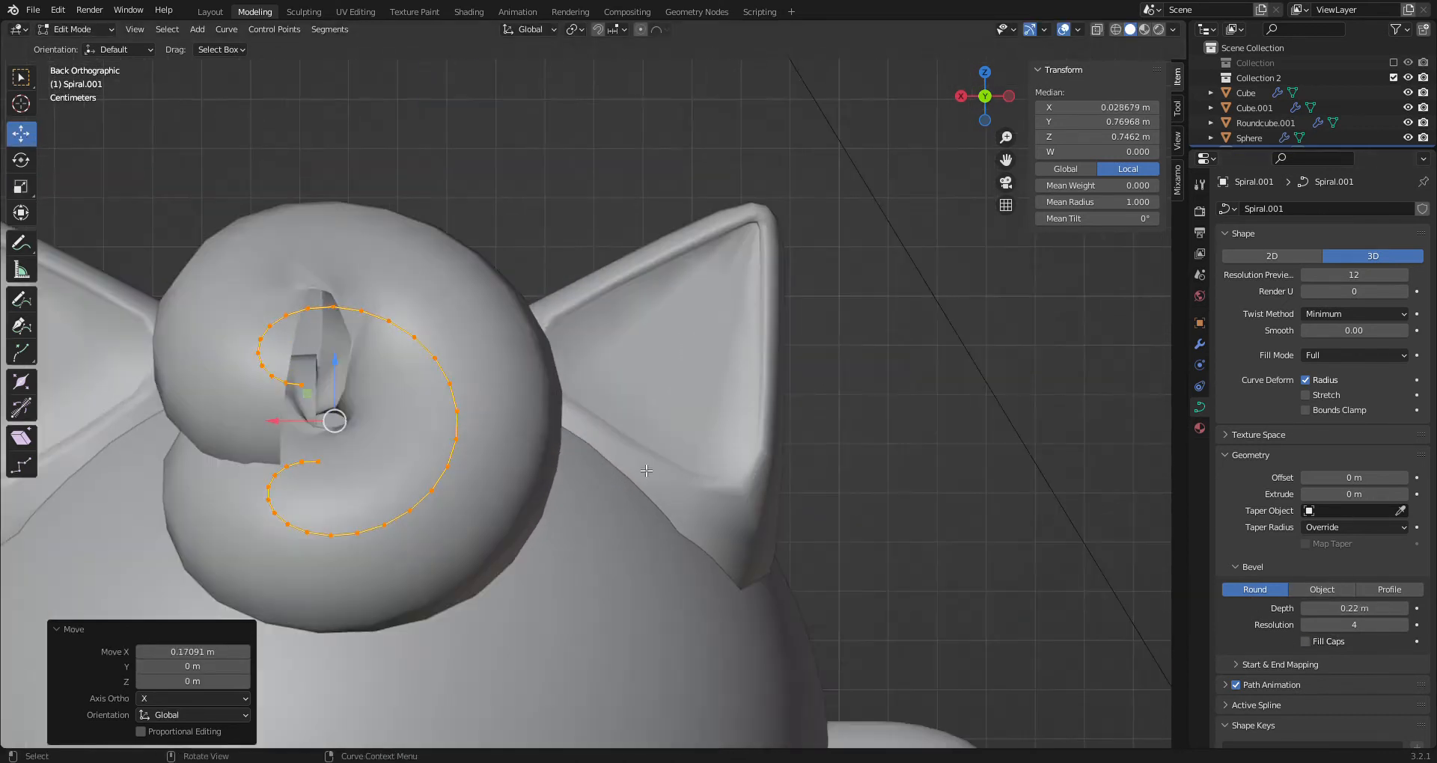
left_click(306, 388)
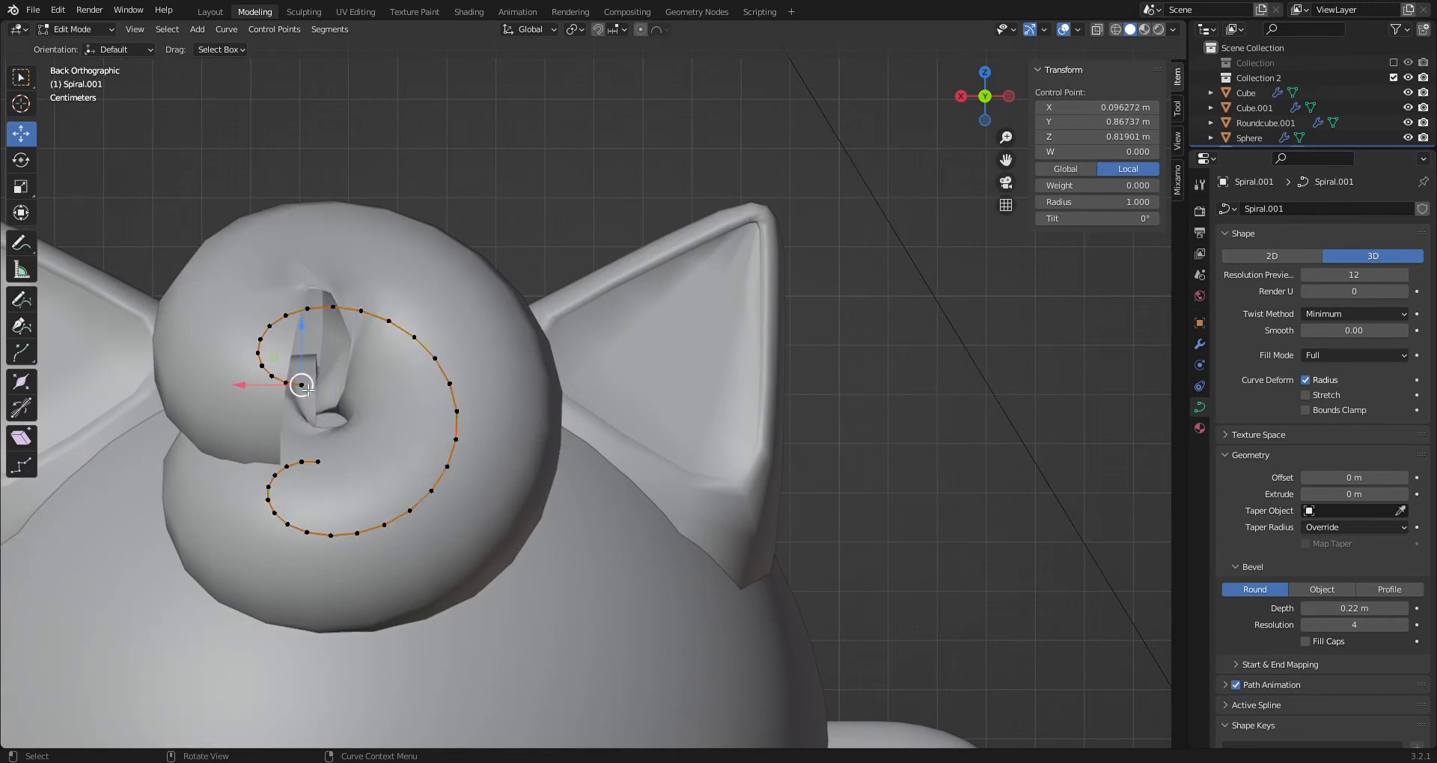
left_click(640, 34)
key("alt+s")
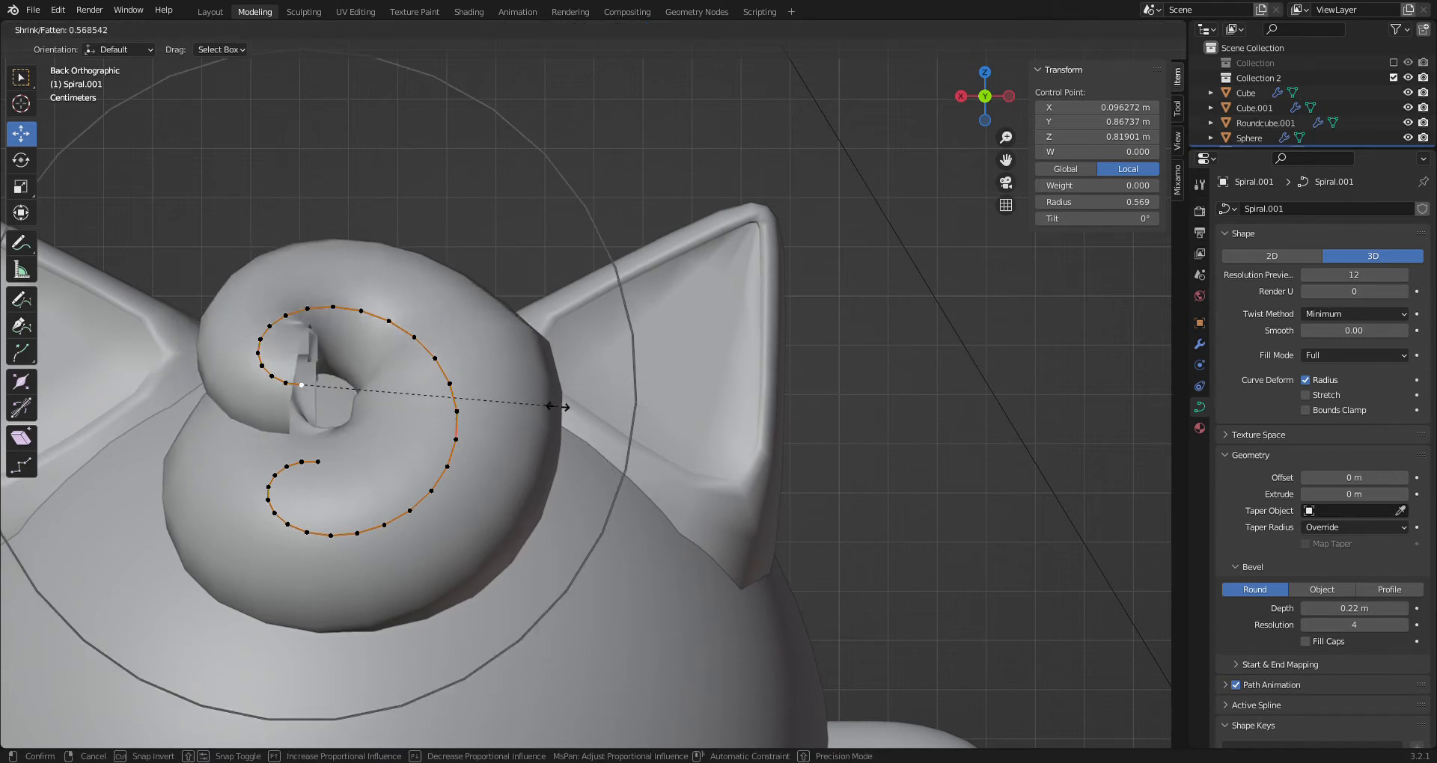
scroll(644, 459, "up", 20)
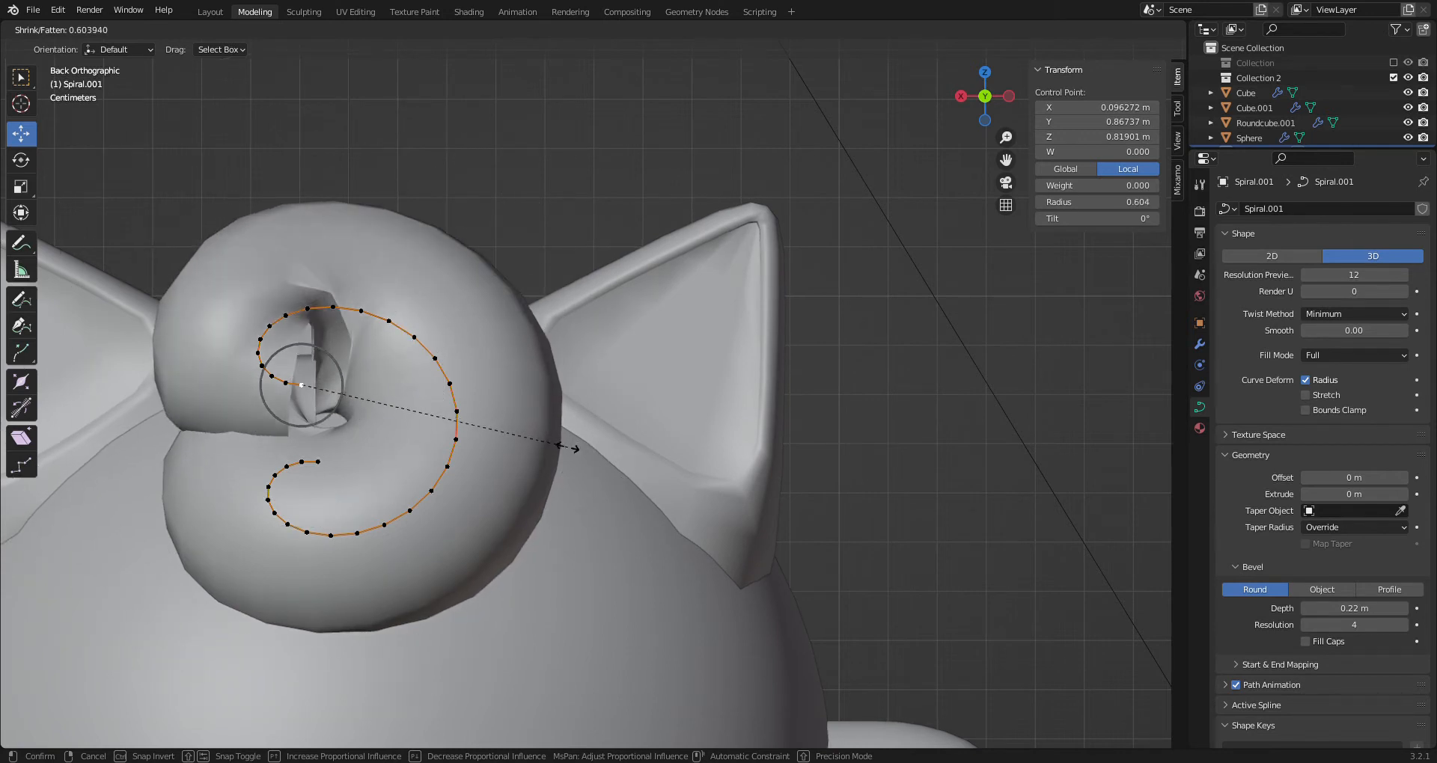
scroll(359, 396, "down", 1)
scroll(357, 397, "down", 7)
scroll(358, 397, "up", 9)
scroll(358, 396, "up", 5)
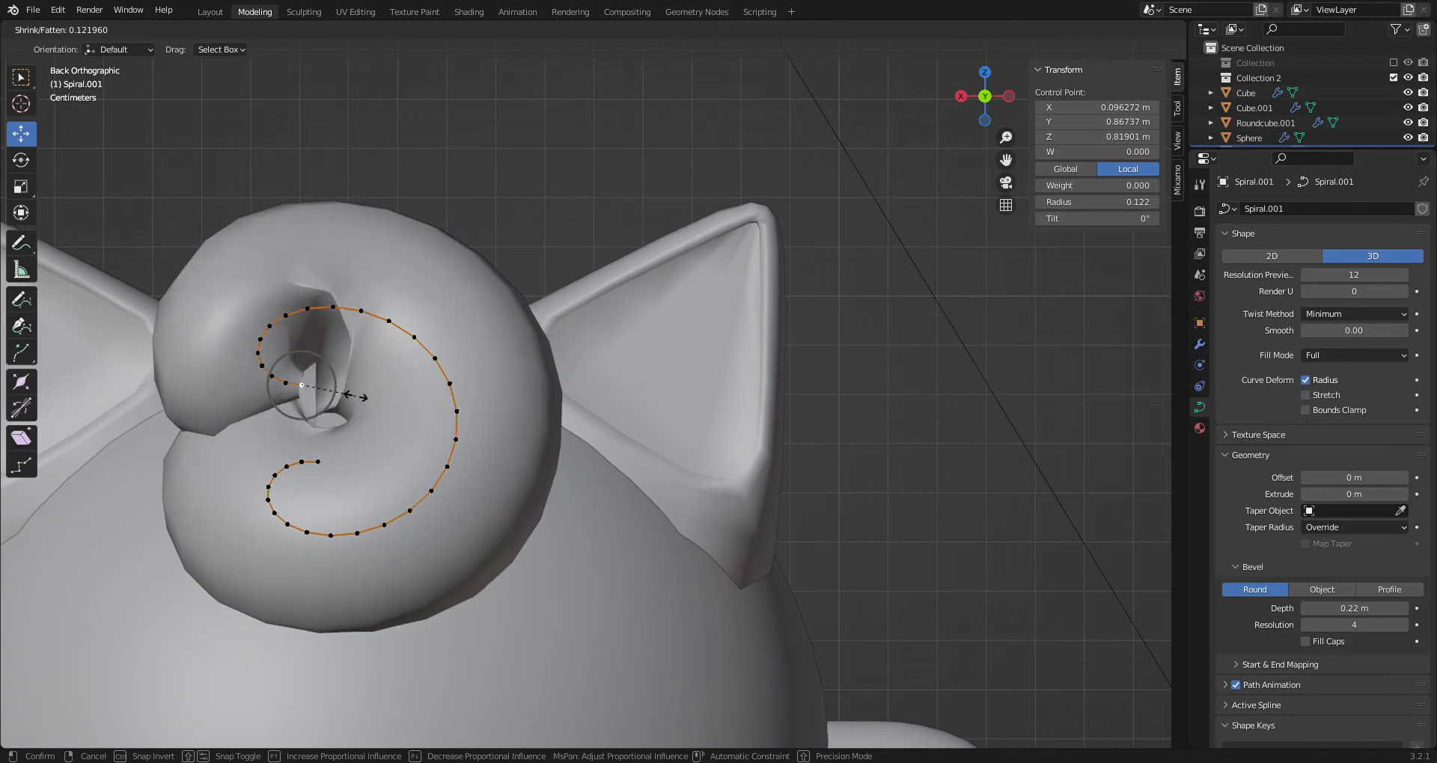
scroll(357, 397, "down", 3)
scroll(356, 396, "up", 3)
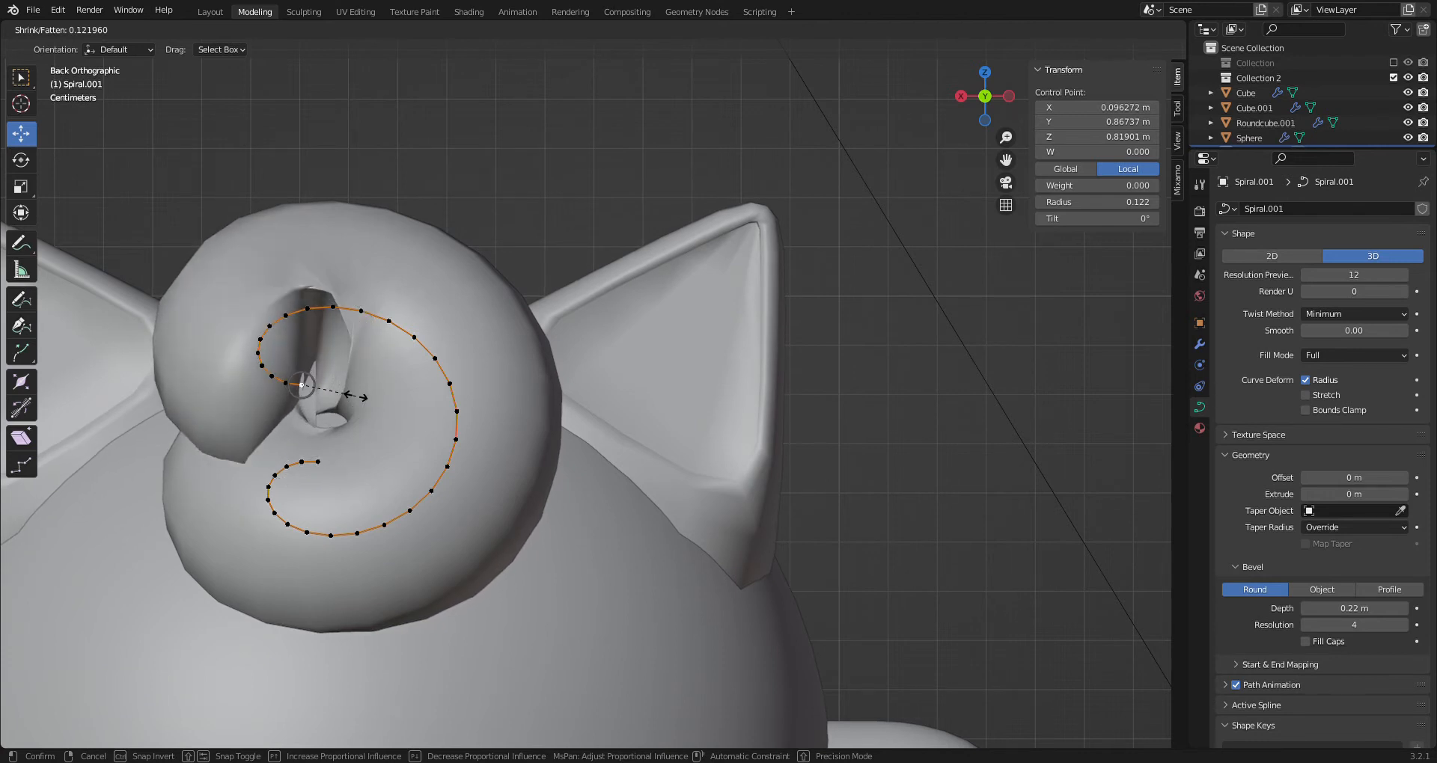
right_click(359, 399)
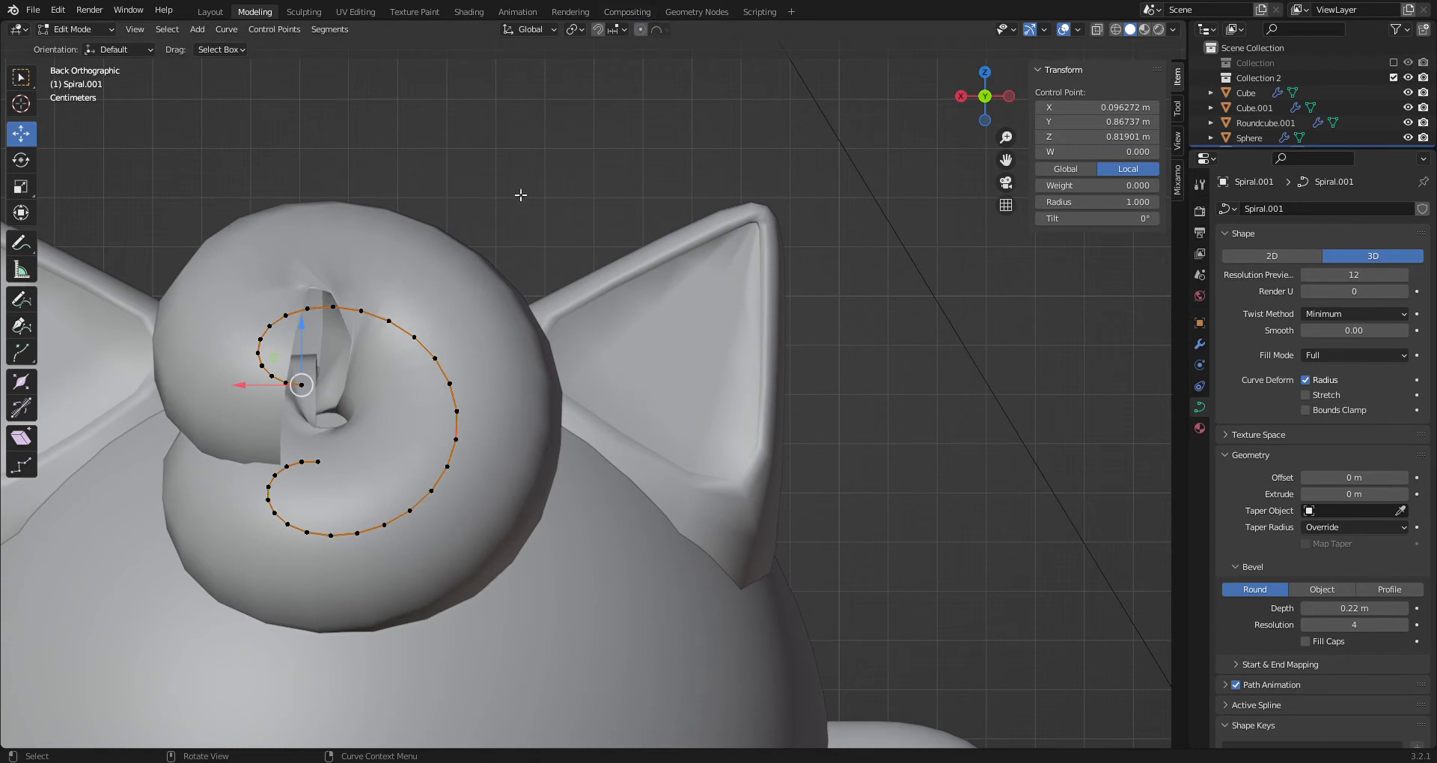
Taper the curl's upper end by shrinking the radius of its first four control points one by one, without proportional editing
key("alt+s")
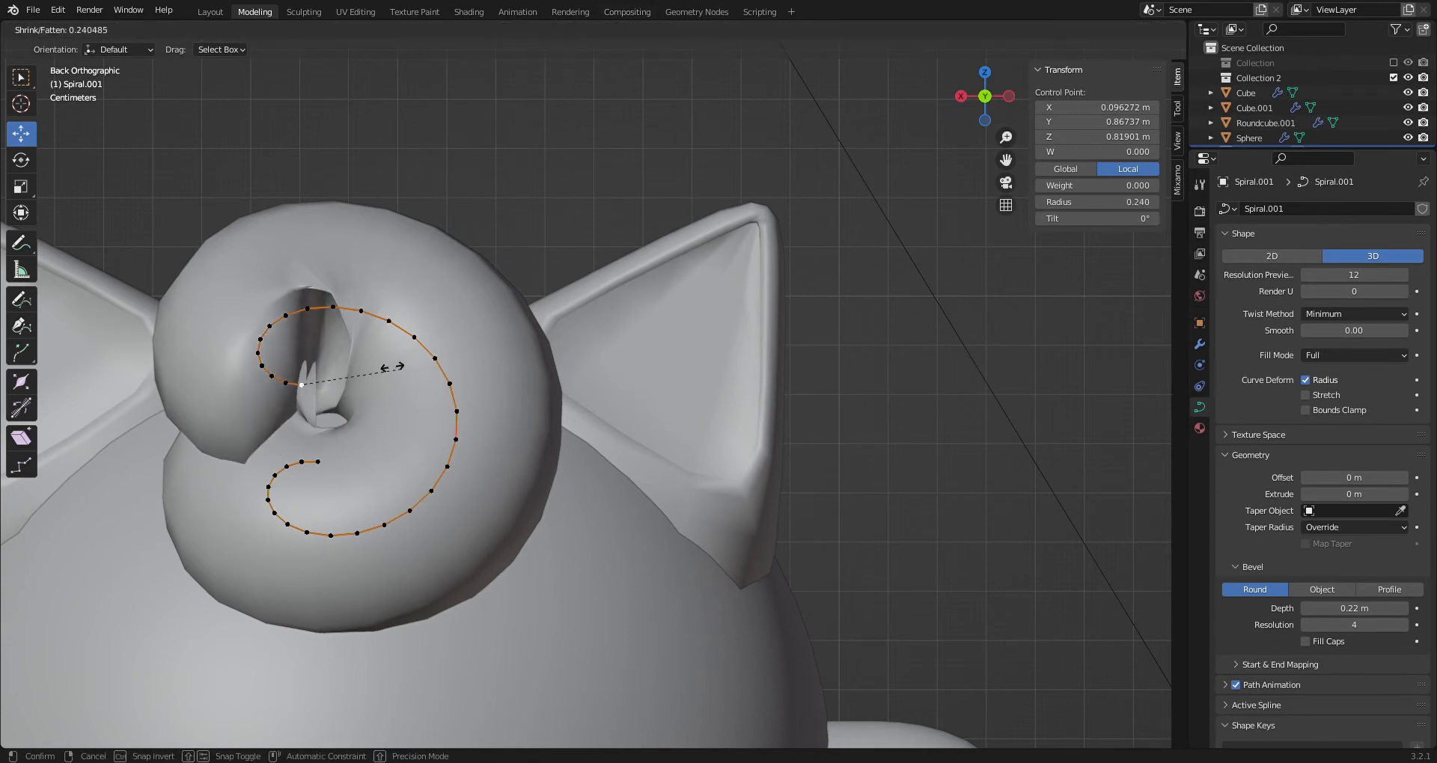
left_click(314, 346)
left_click(285, 382)
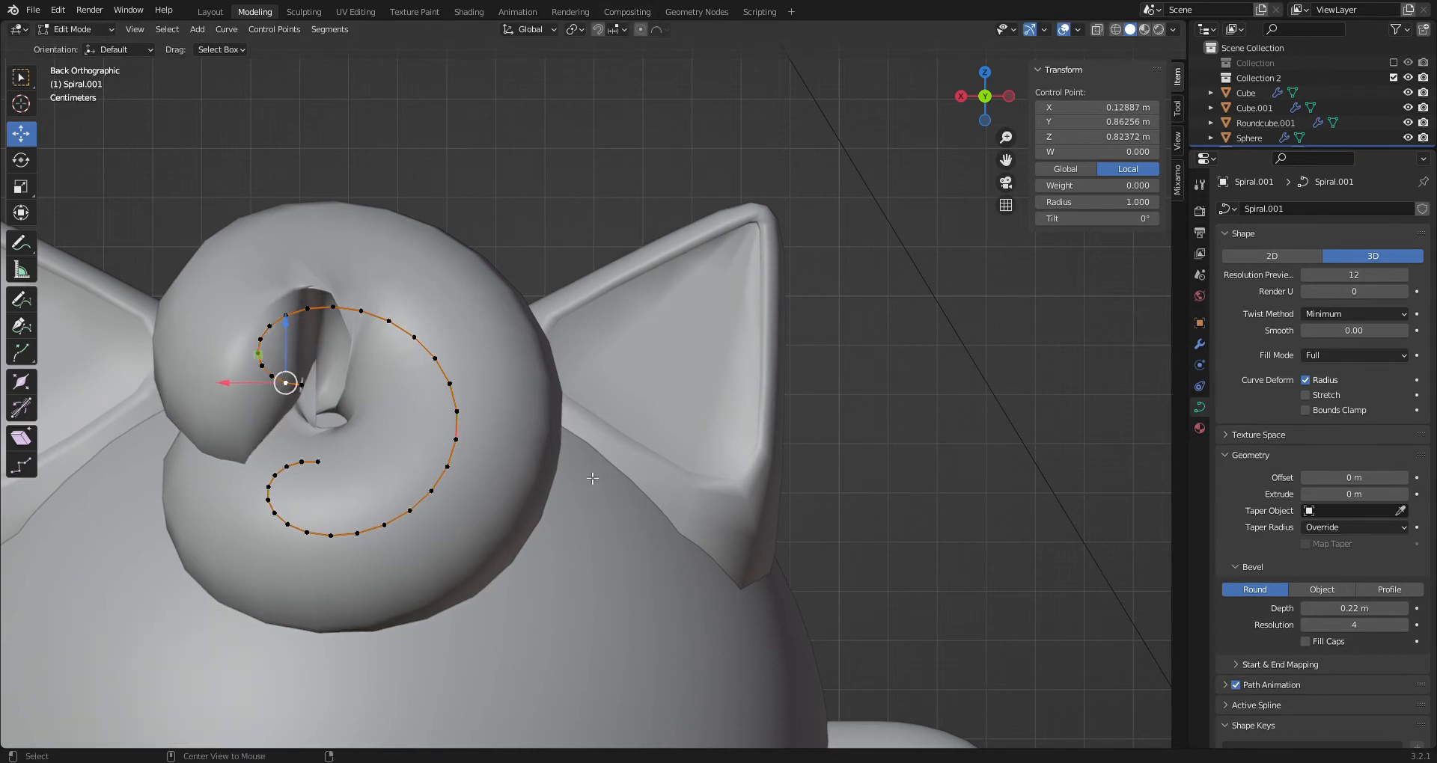
key("alt+s")
left_click(384, 401)
left_click(271, 376)
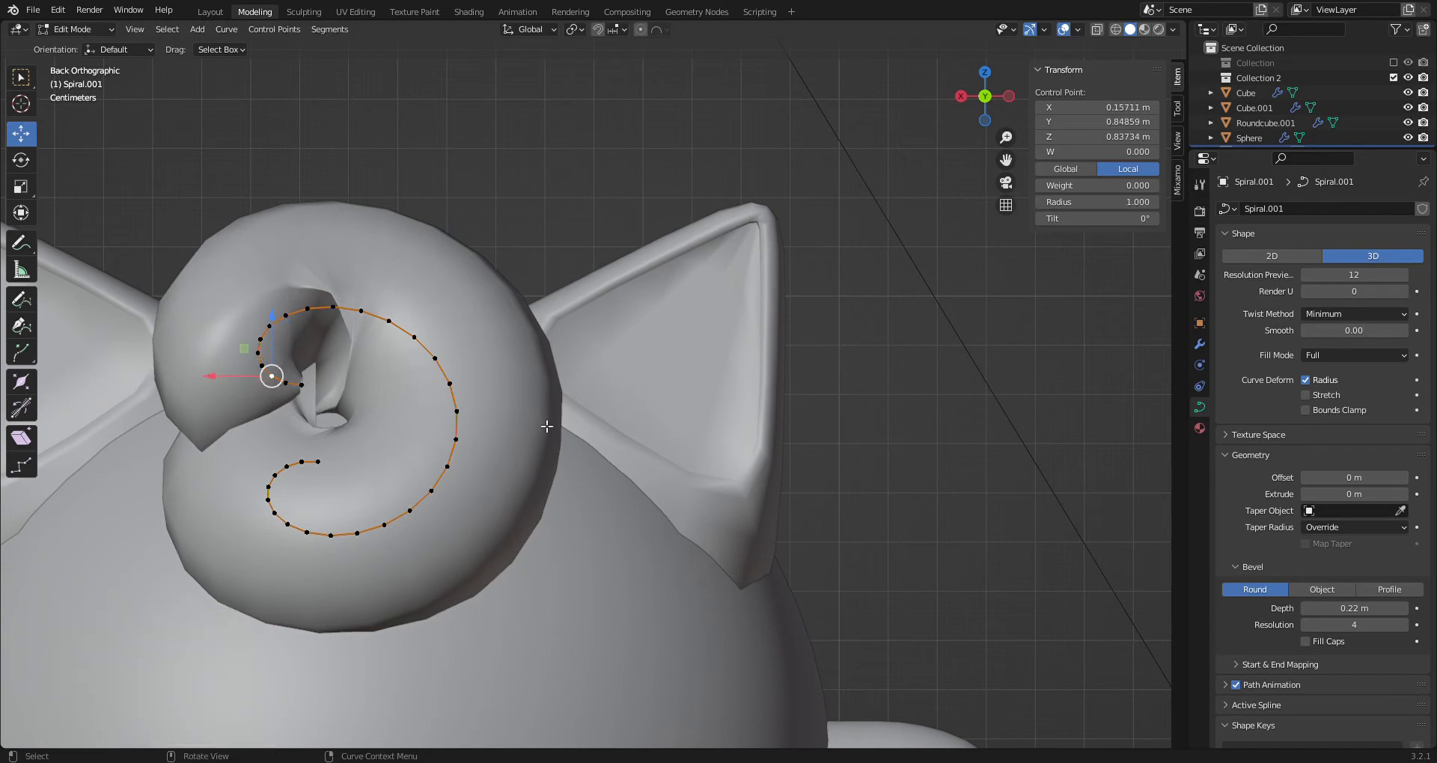
key("alt+s")
left_click(336, 386)
left_click(262, 365)
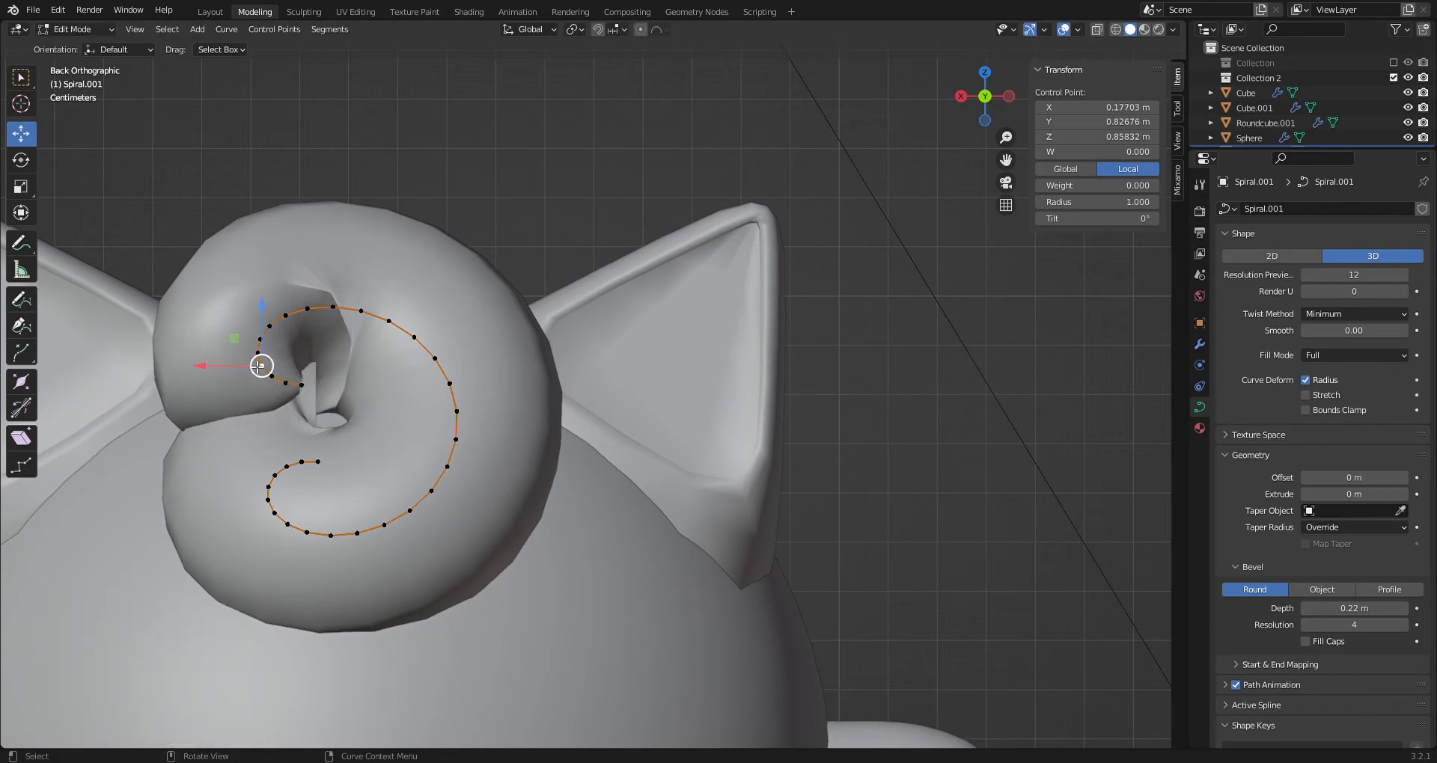
key("alt+s")
left_click(636, 351)
Continue the taper by shrinking the fifth control point's radius to about 0.816 and the sixth's to about 0.924
middle_click_drag(349, 371, 410, 391)
middle_click_drag(326, 413, 312, 510)
left_click(256, 517)
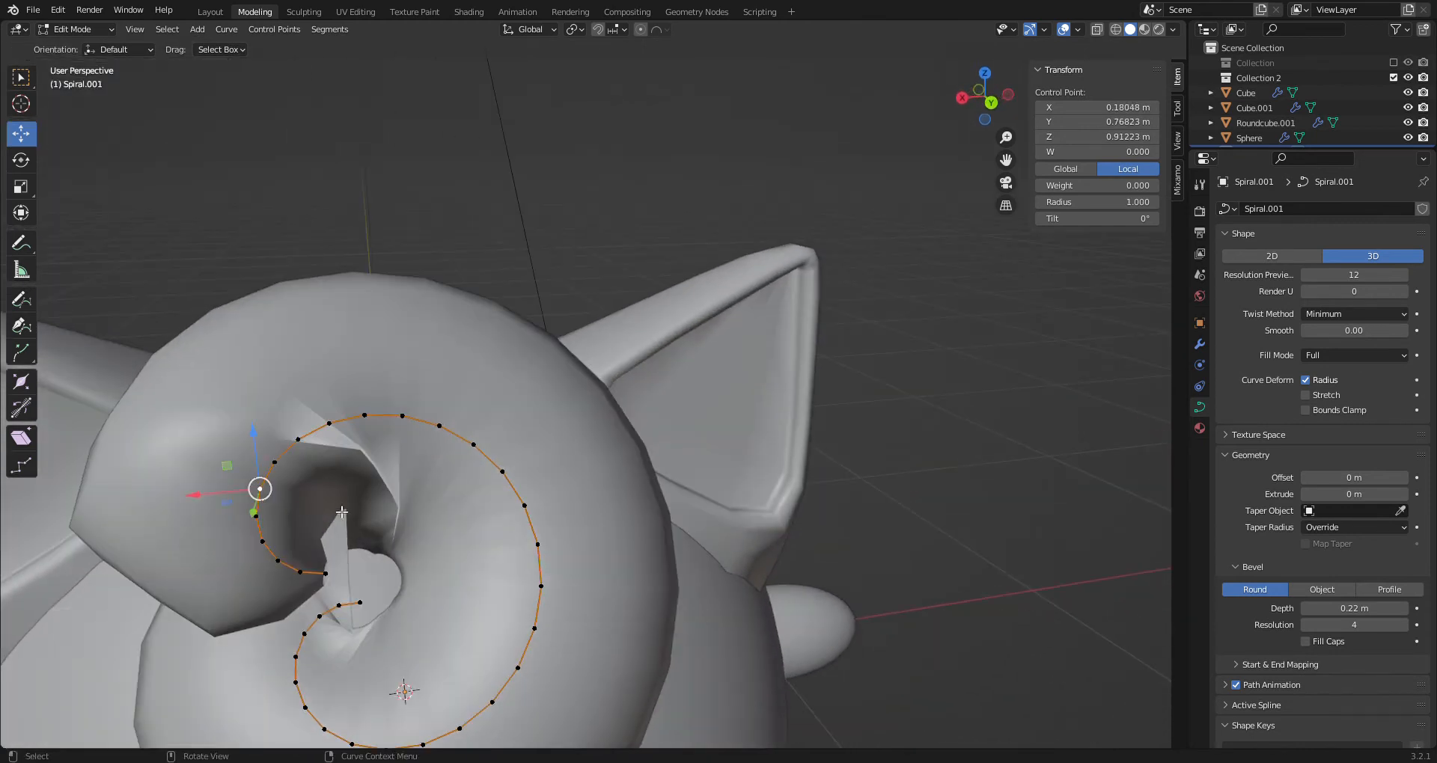
key("alt+s")
left_click(399, 523)
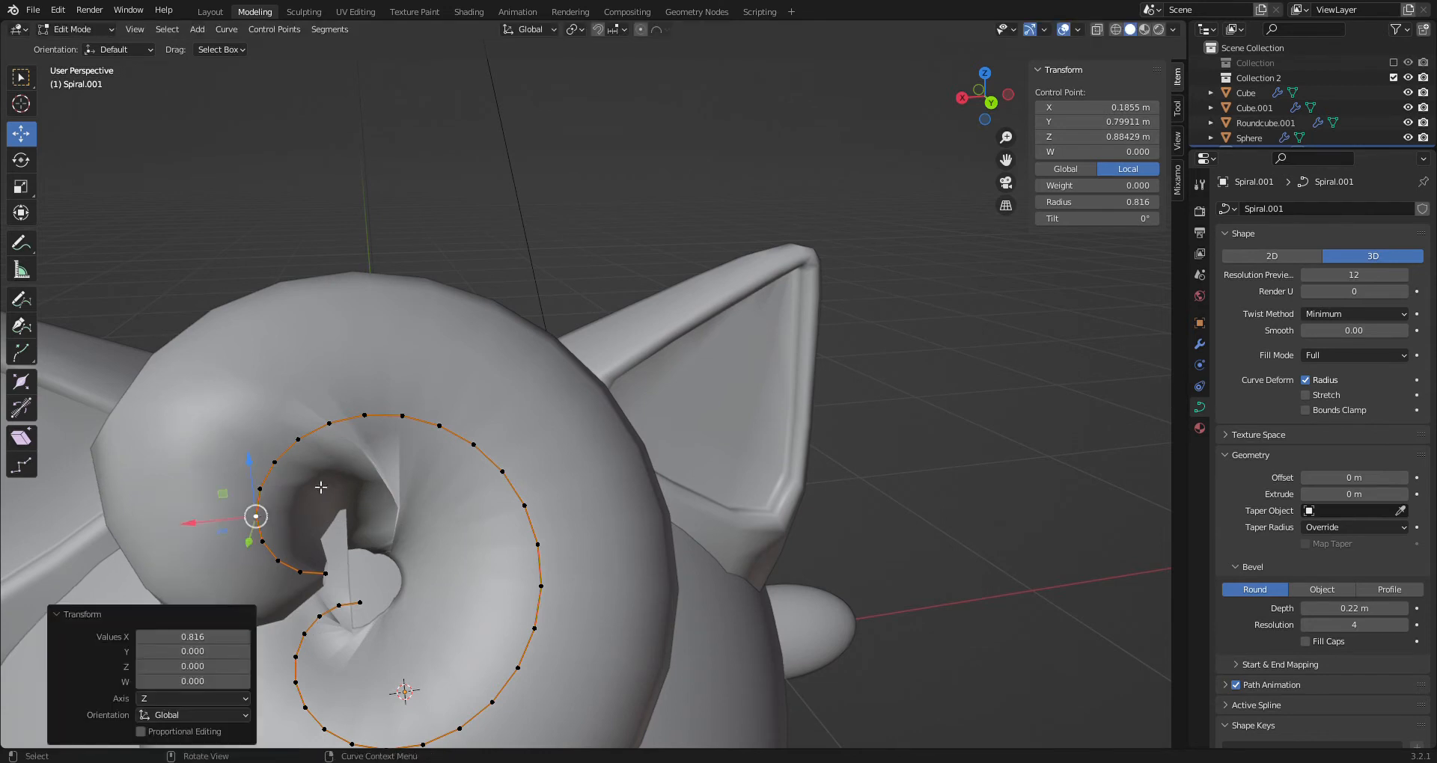
left_click(262, 492)
key("alt+s")
left_click(374, 474)
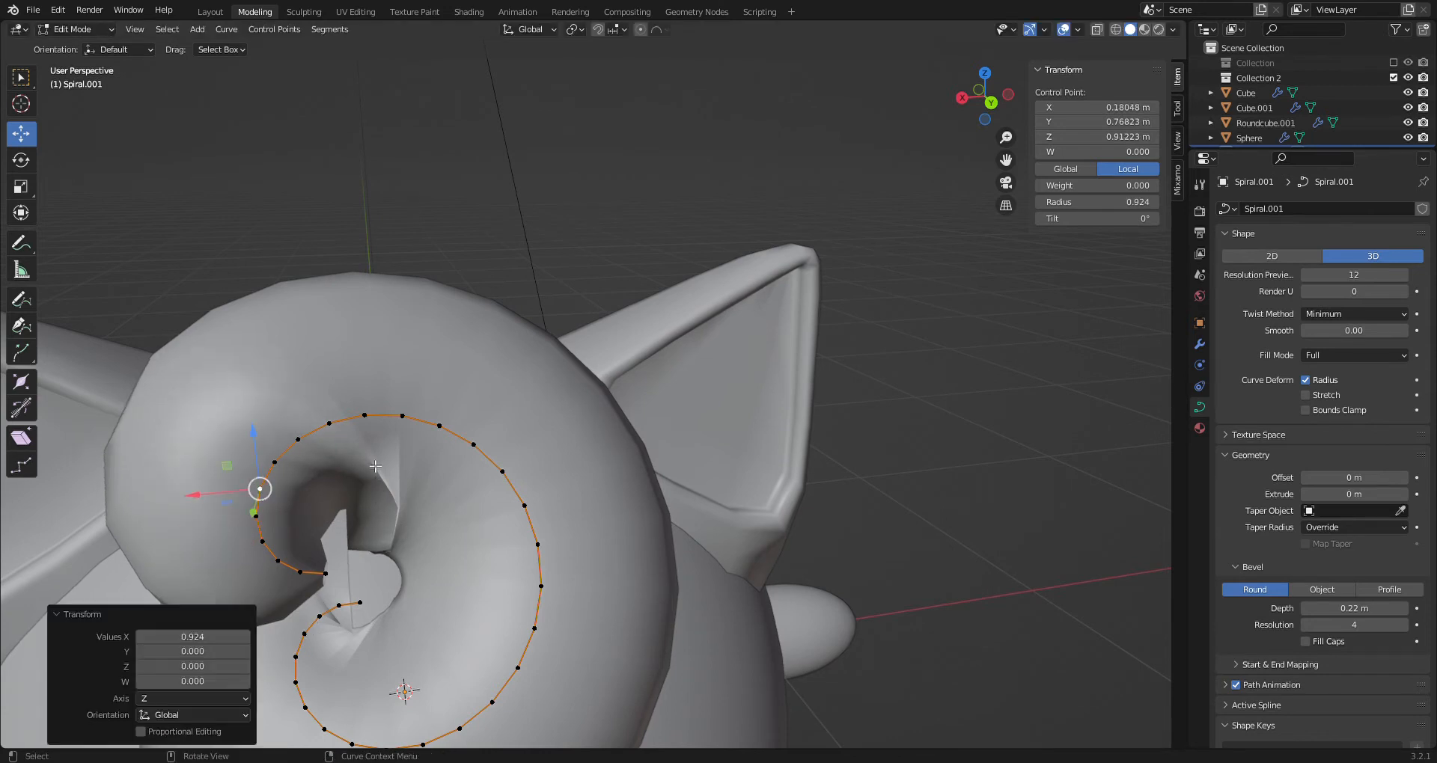
middle_click_drag(404, 541, 575, 391)
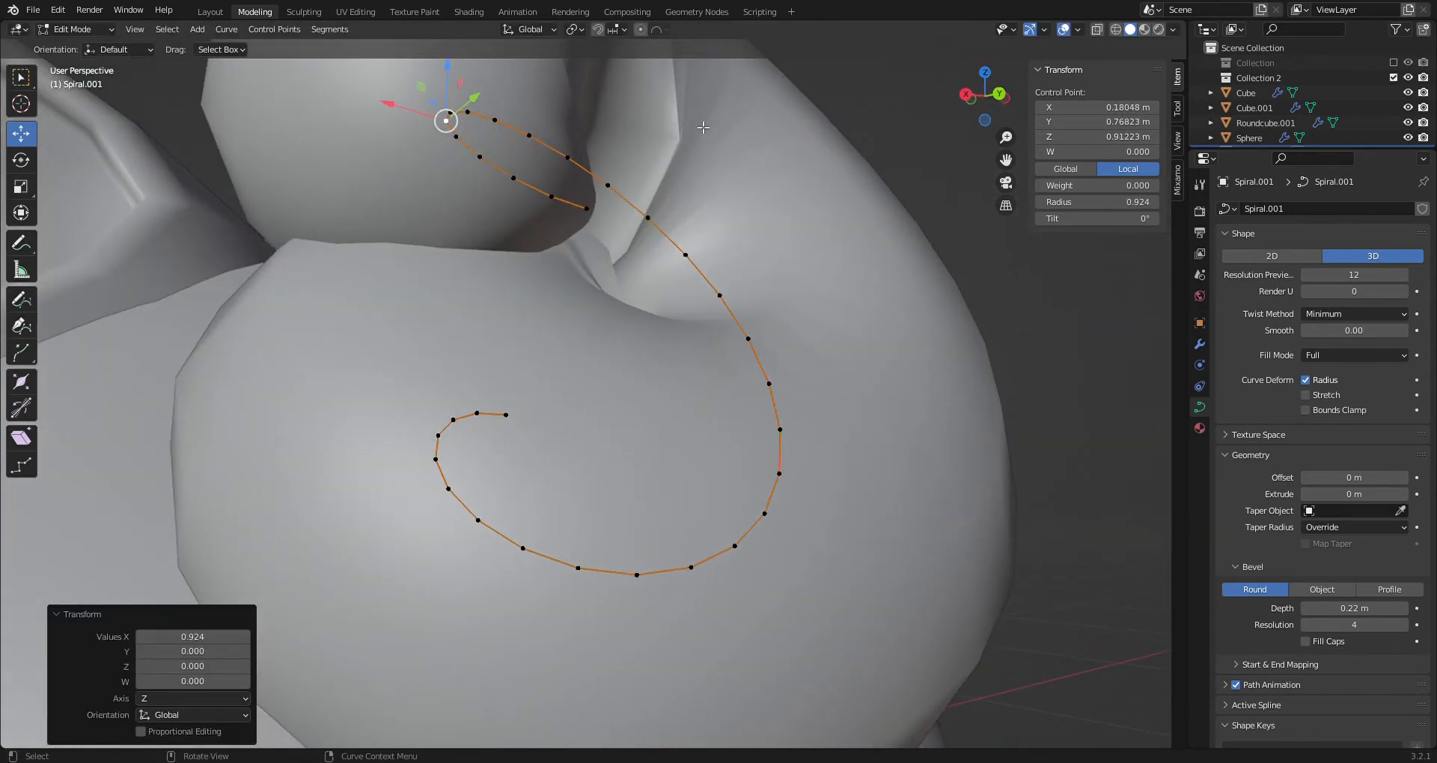
Return to the whole-model view in Object Mode and convert the selected hair curl curve to a mesh
scroll(599, 321, "down", 5)
middle_click_drag(601, 322, 594, 380)
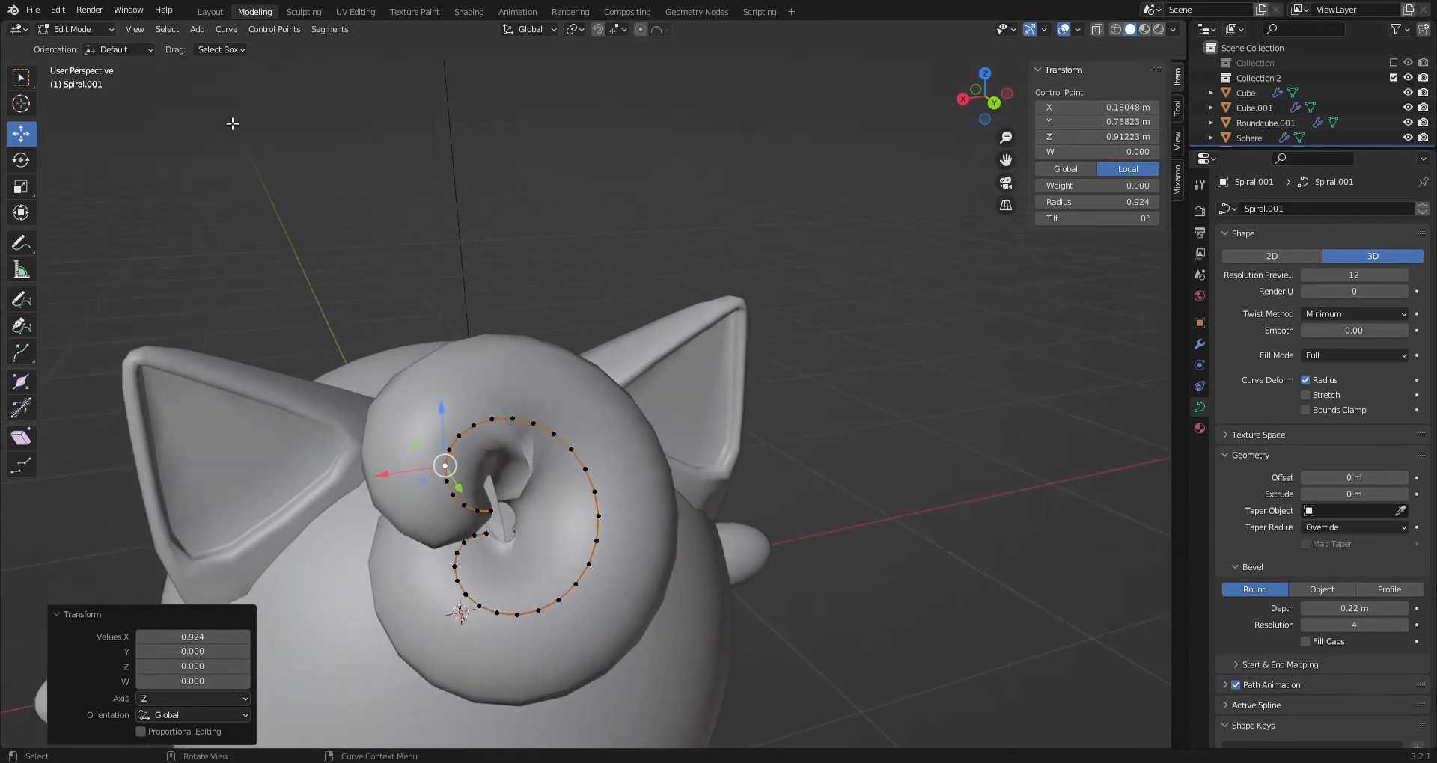
left_click(211, 12)
scroll(568, 257, "up", 3)
middle_click_drag(568, 256, 672, 273)
right_click(672, 266)
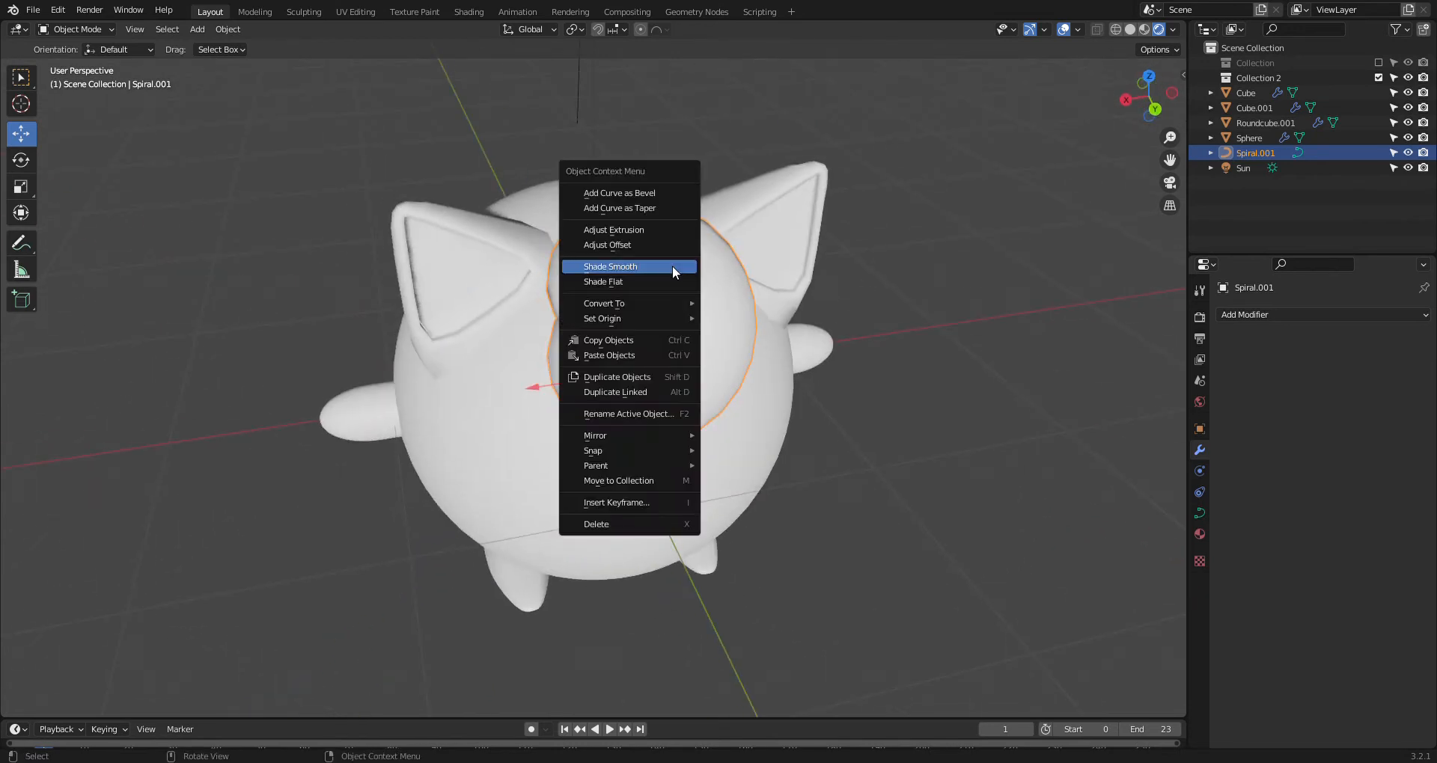
mouse_move(662, 302)
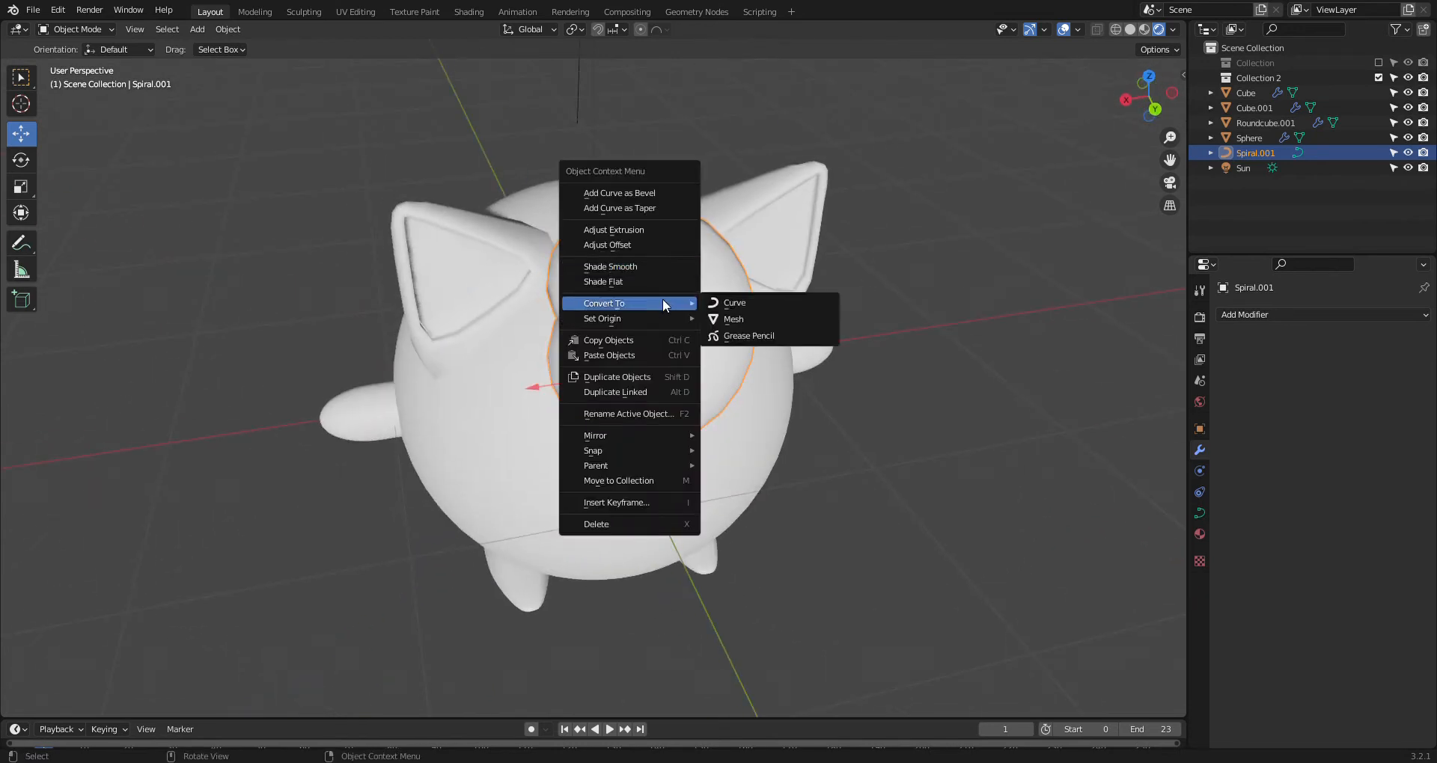
left_click(769, 319)
Select an edge at the curl mesh's inner end and move it about -0.199 m in Y with proportional editing, size 0.069
middle_click_drag(687, 275, 316, 37)
left_click(257, 13)
scroll(621, 449, "up", 5)
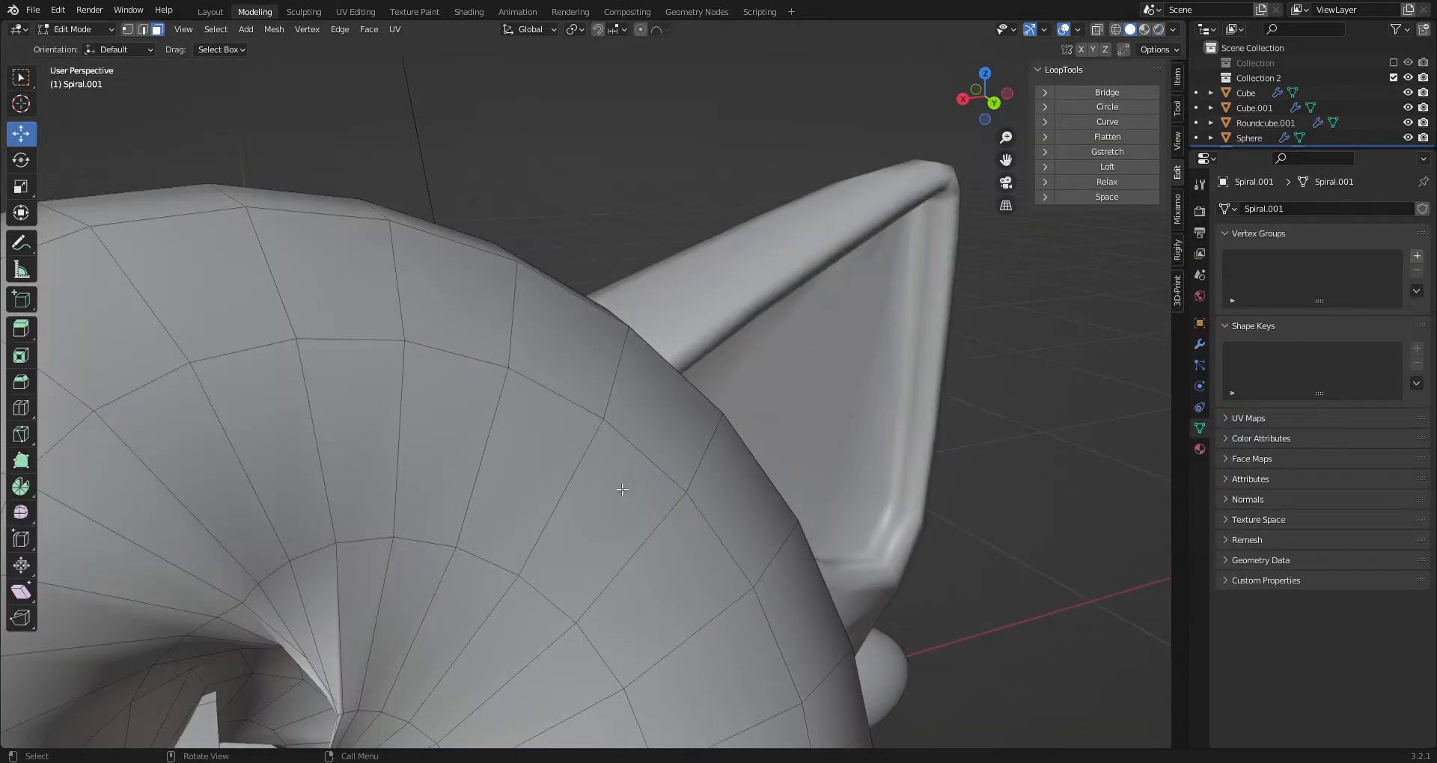
scroll(623, 441, "down", 4)
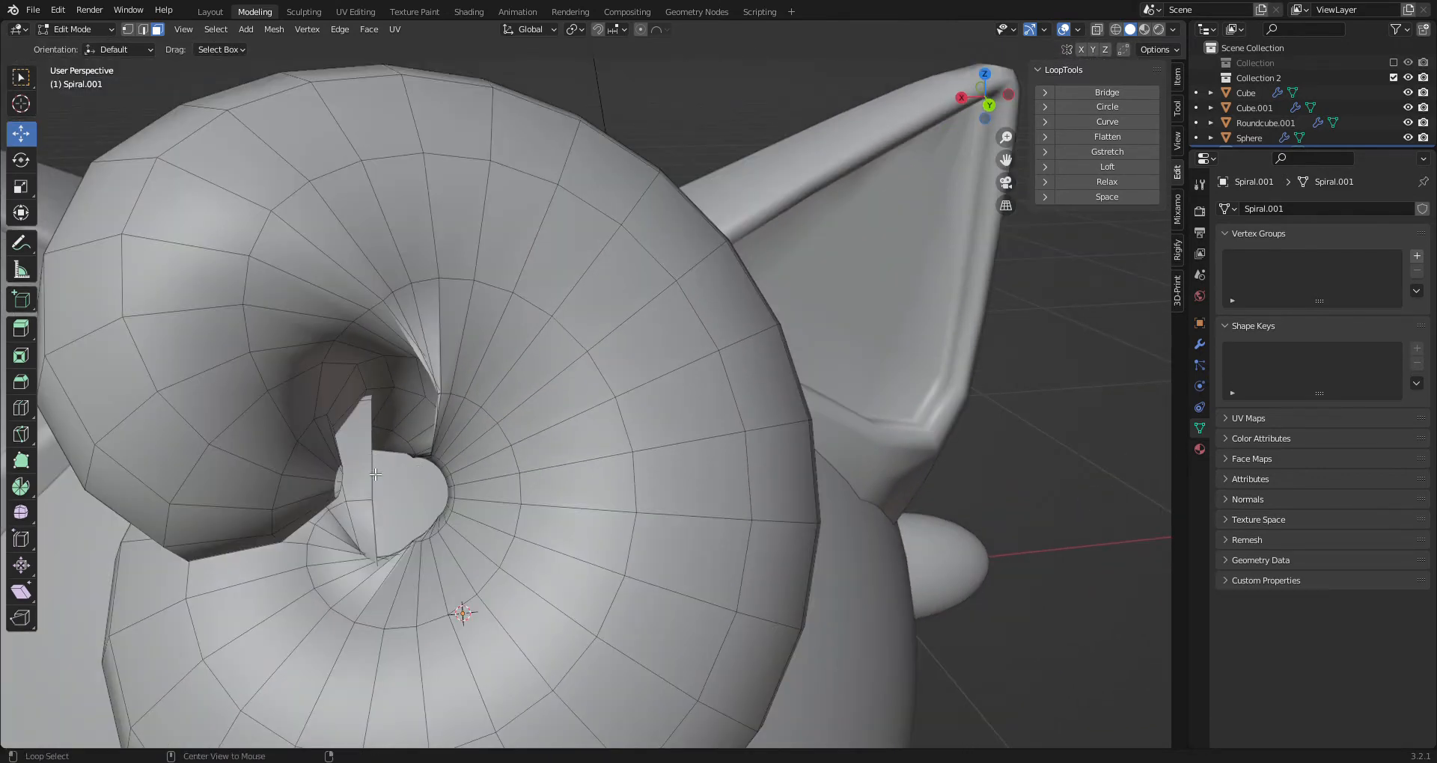
left_click(145, 30)
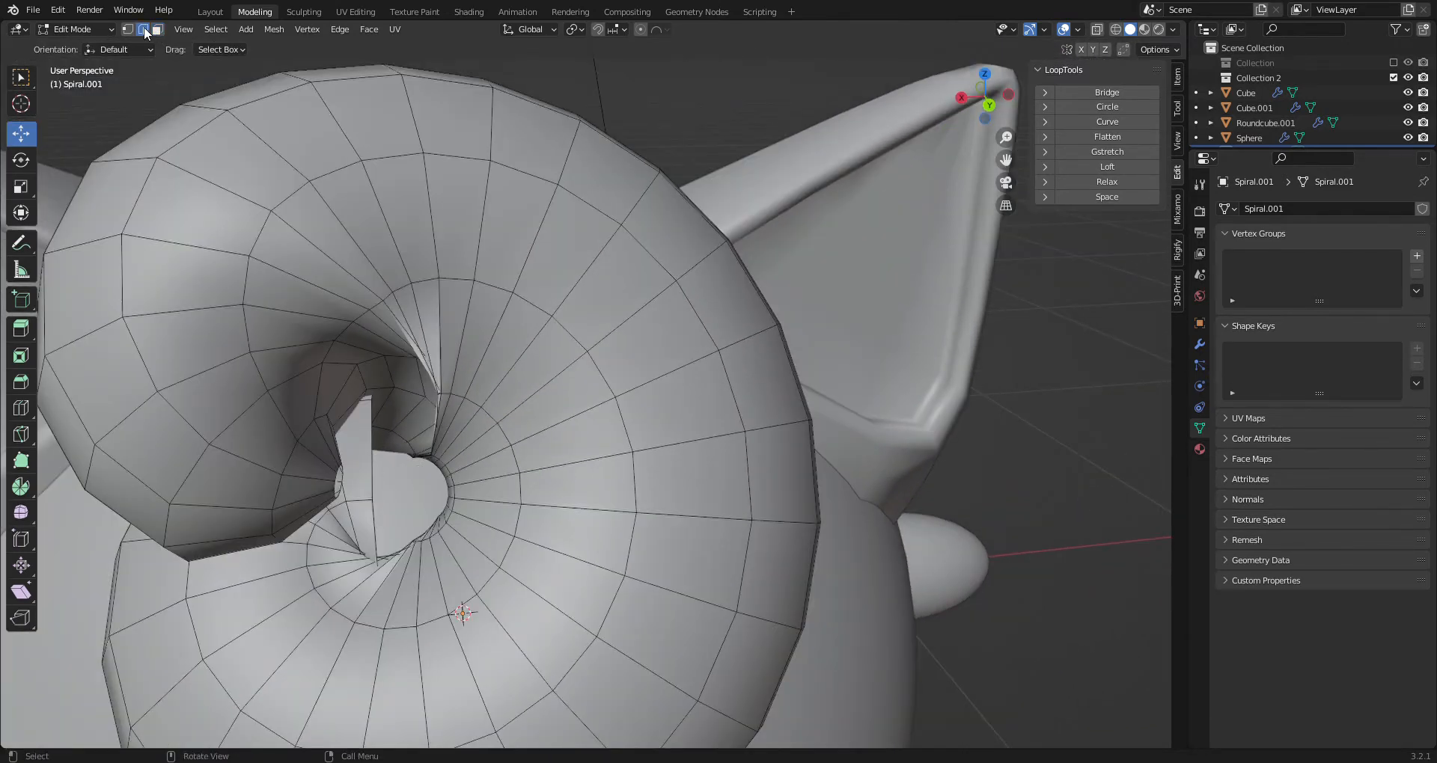
left_click(375, 469, "alt")
middle_click_drag(375, 469, 195, 554)
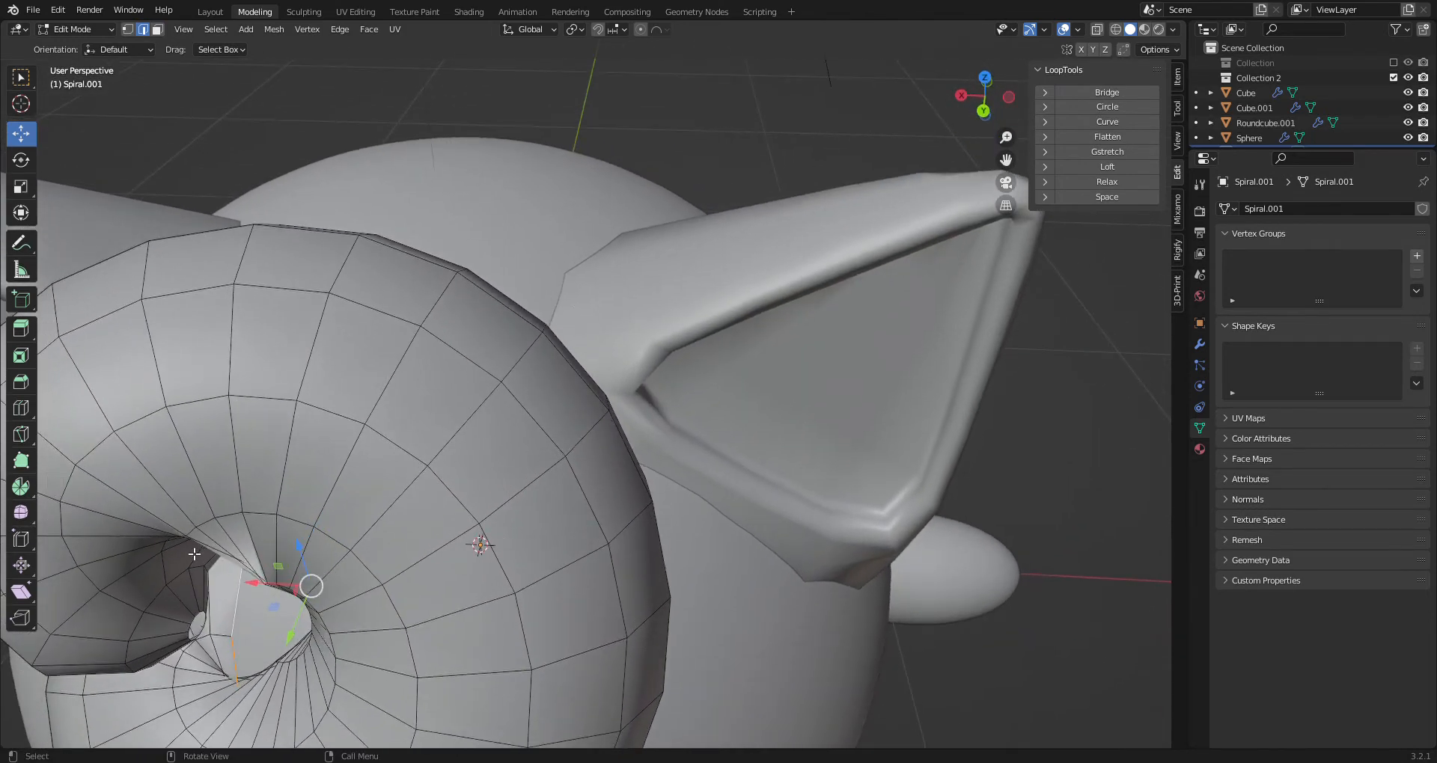
left_click(657, 30)
scroll(262, 626, "down", 4)
left_click_drag(401, 592, 421, 522)
middle_click_drag(586, 573, 621, 543)
scroll(620, 546, "up", 3)
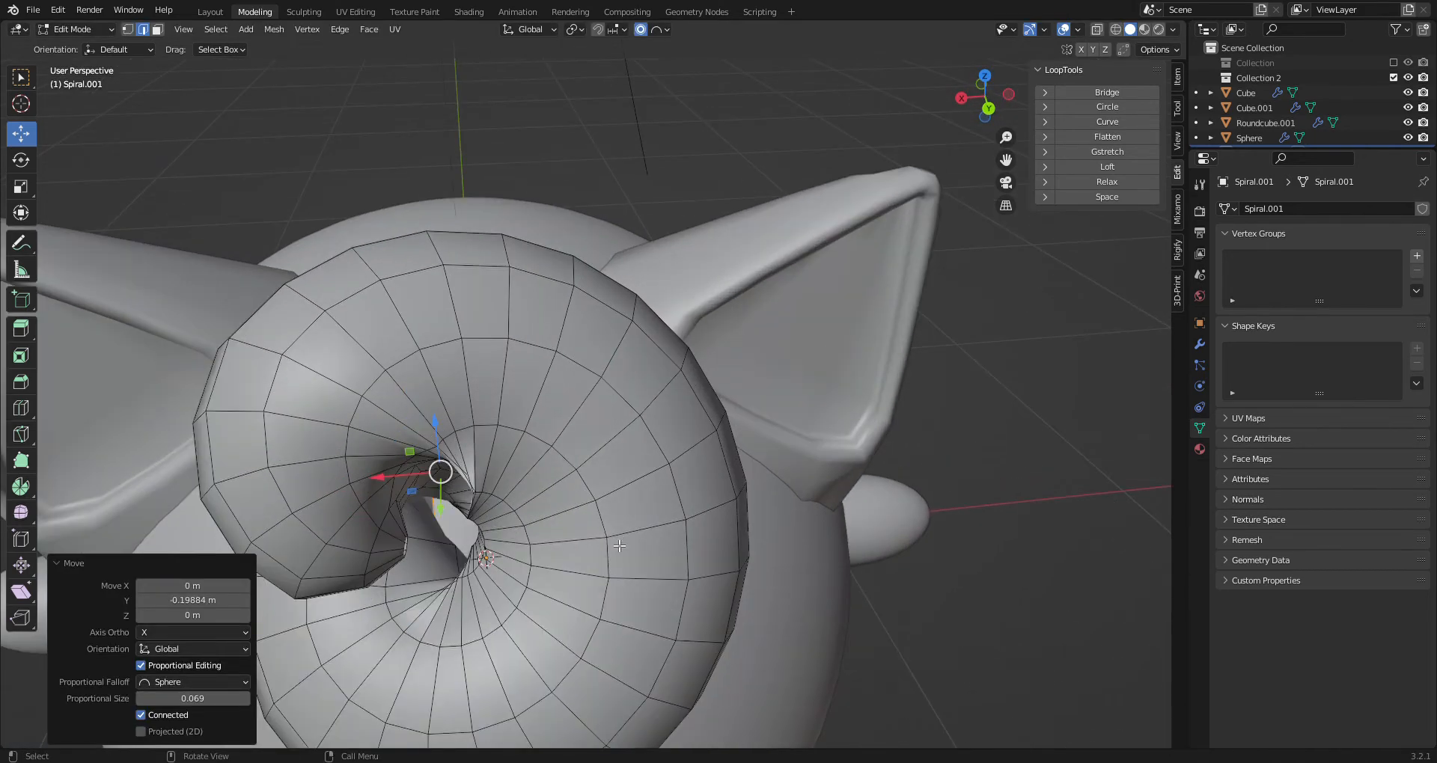
Smooth all vertices of the curl mesh with 0.5 smoothing, and relax them with one LoopTools iteration
key("a")
left_click(299, 30)
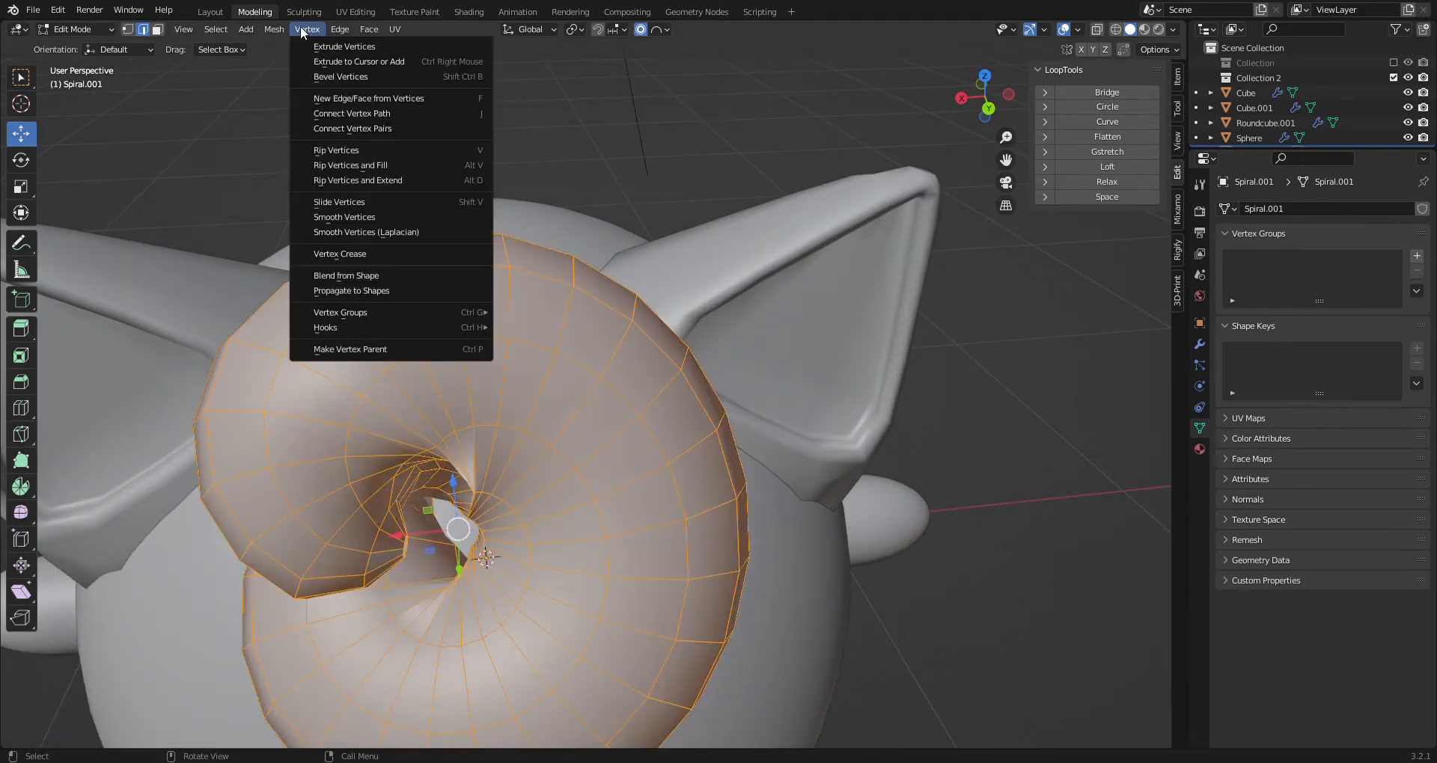
left_click(367, 217)
middle_click_drag(372, 222, 464, 225)
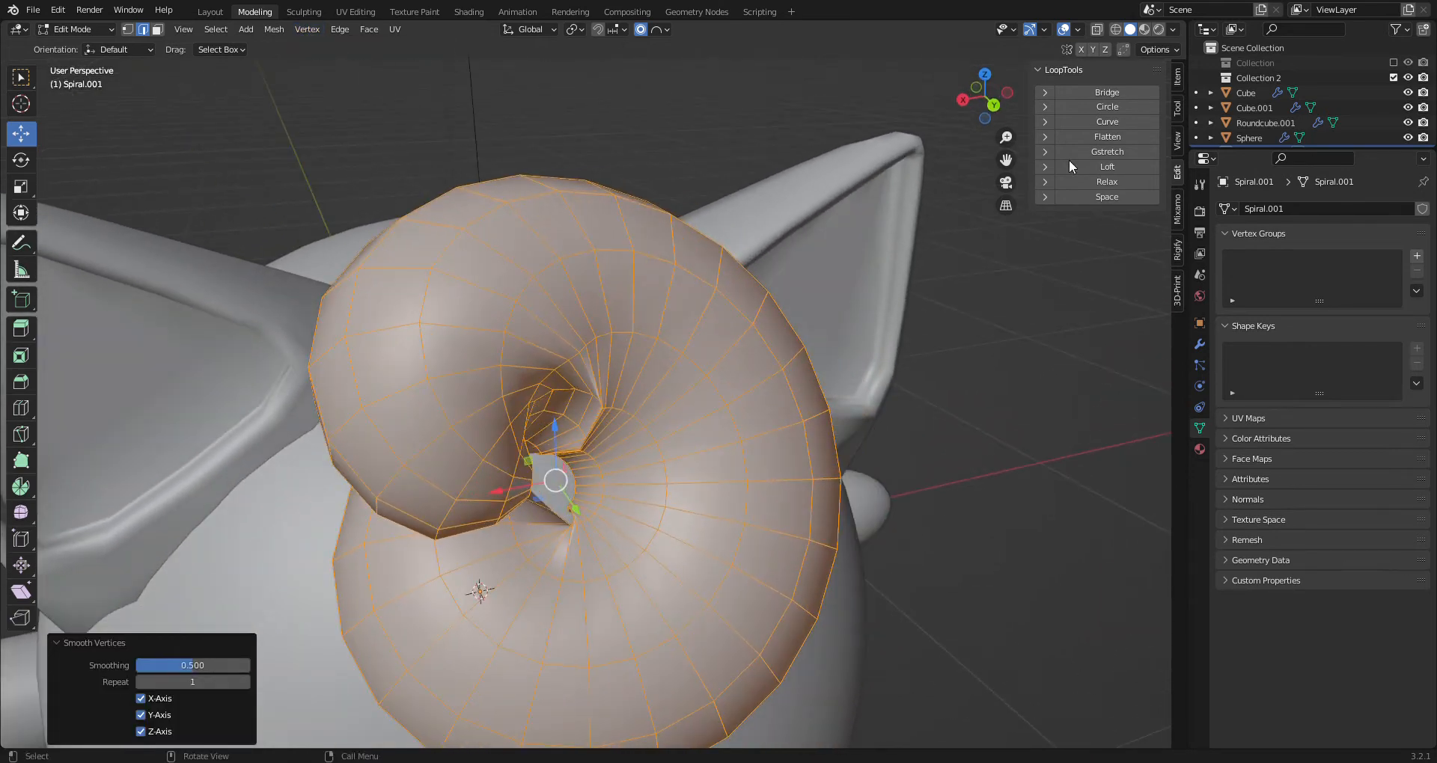
left_click(1135, 183)
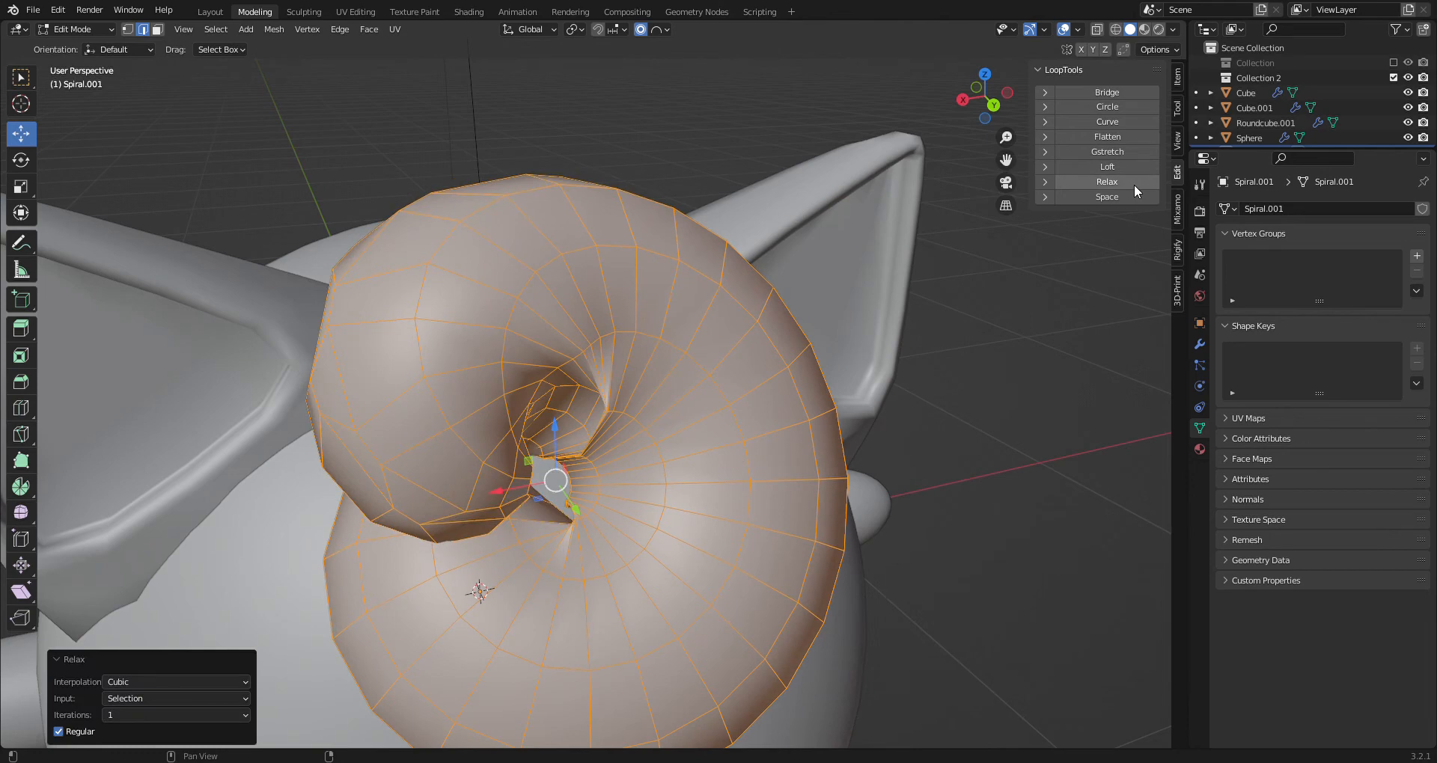
middle_click_drag(568, 314, 2, 134)
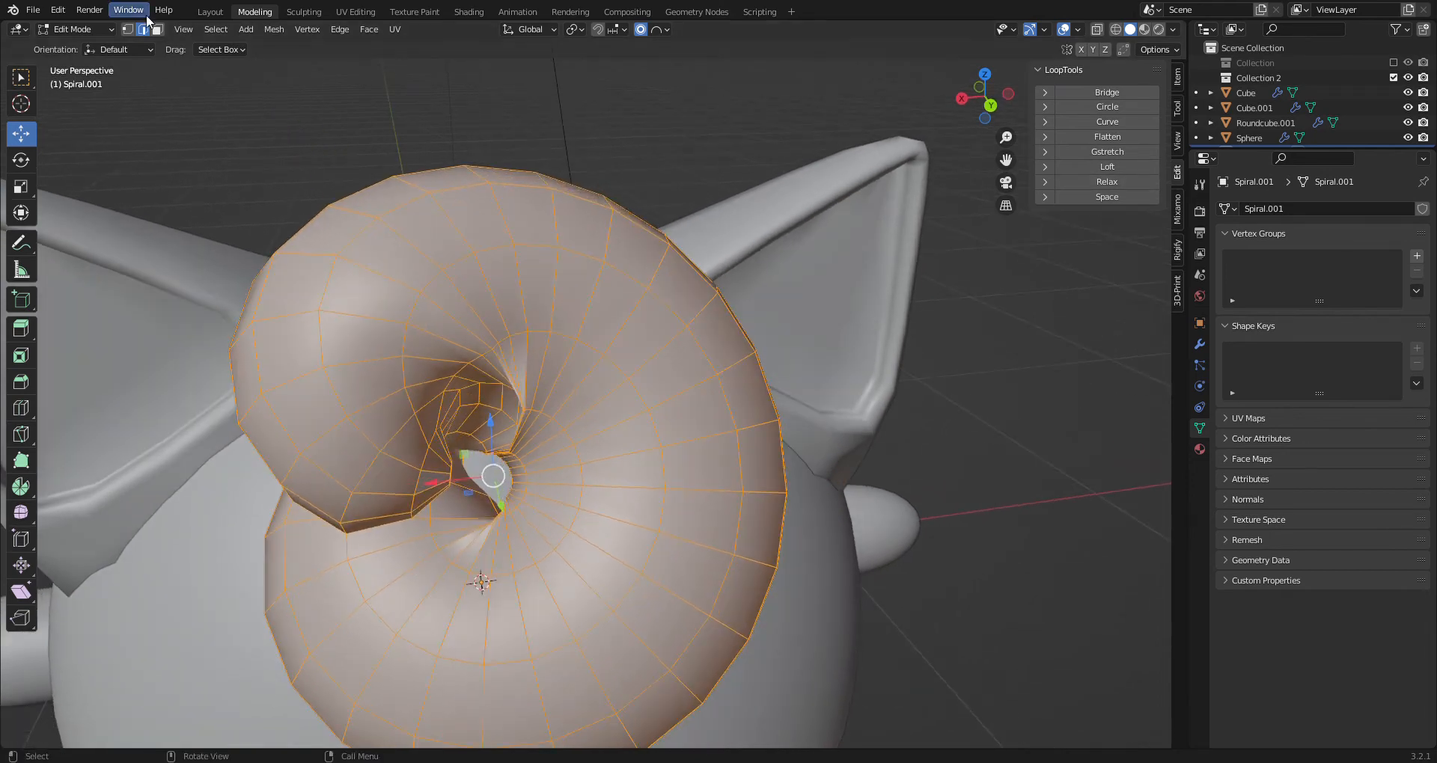
middle_click_drag(744, 180, 677, 285)
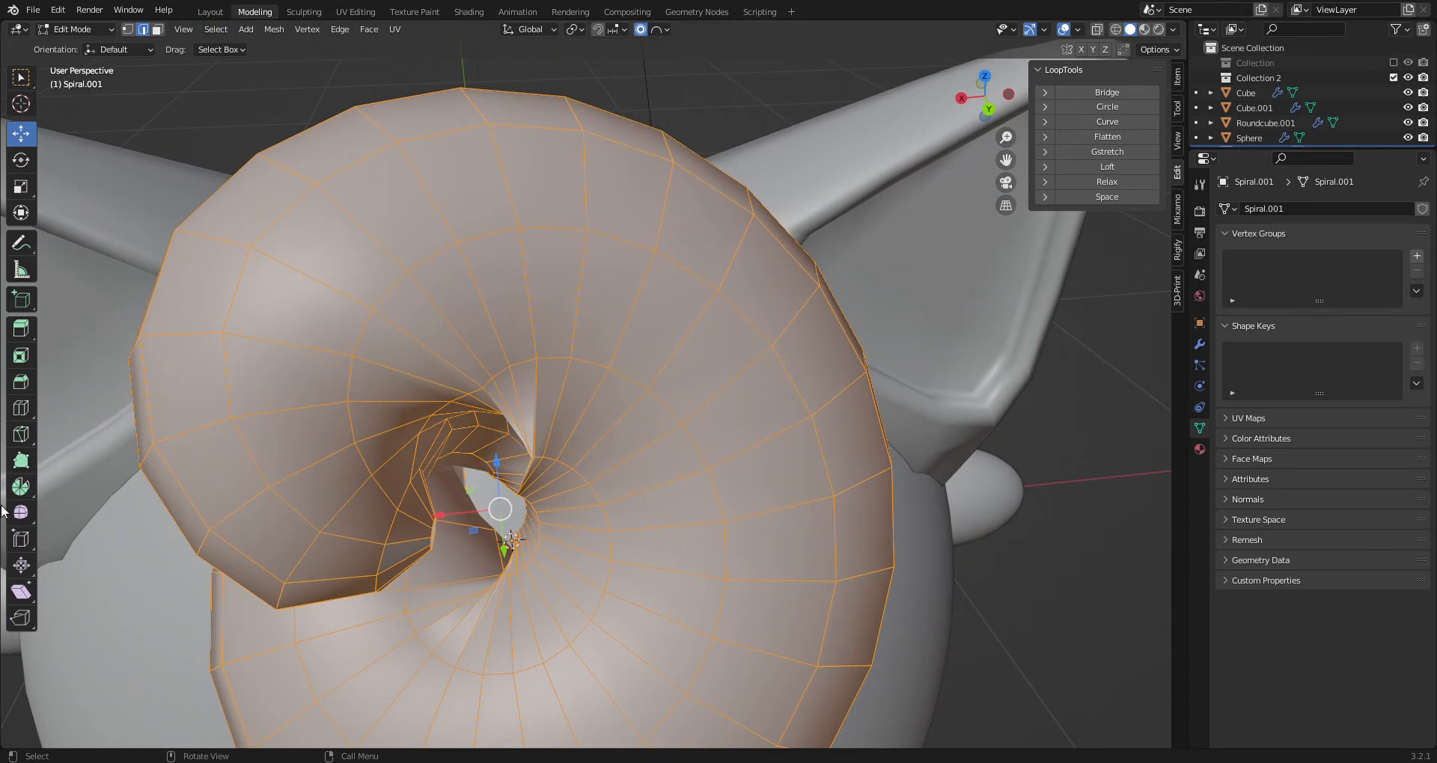
Activate the Edge Slide tool and slide the connected edges deepest inside the curl's hollow to even out the mesh
left_click(21, 538)
left_click(450, 444)
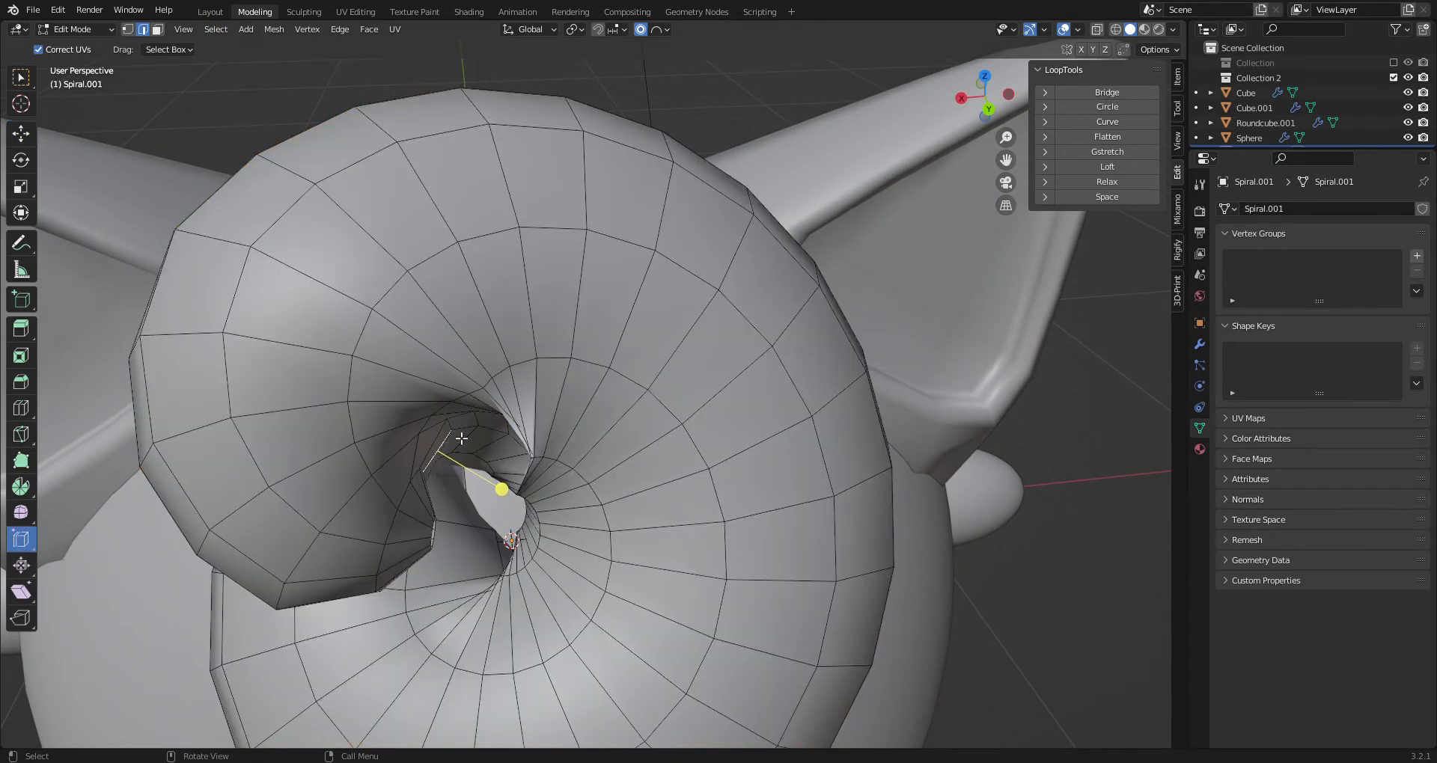
scroll(454, 433, "up", 3)
left_click(354, 340, "shift")
left_click(345, 371, "shift")
left_click_drag(317, 306, 337, 332)
left_click(344, 295)
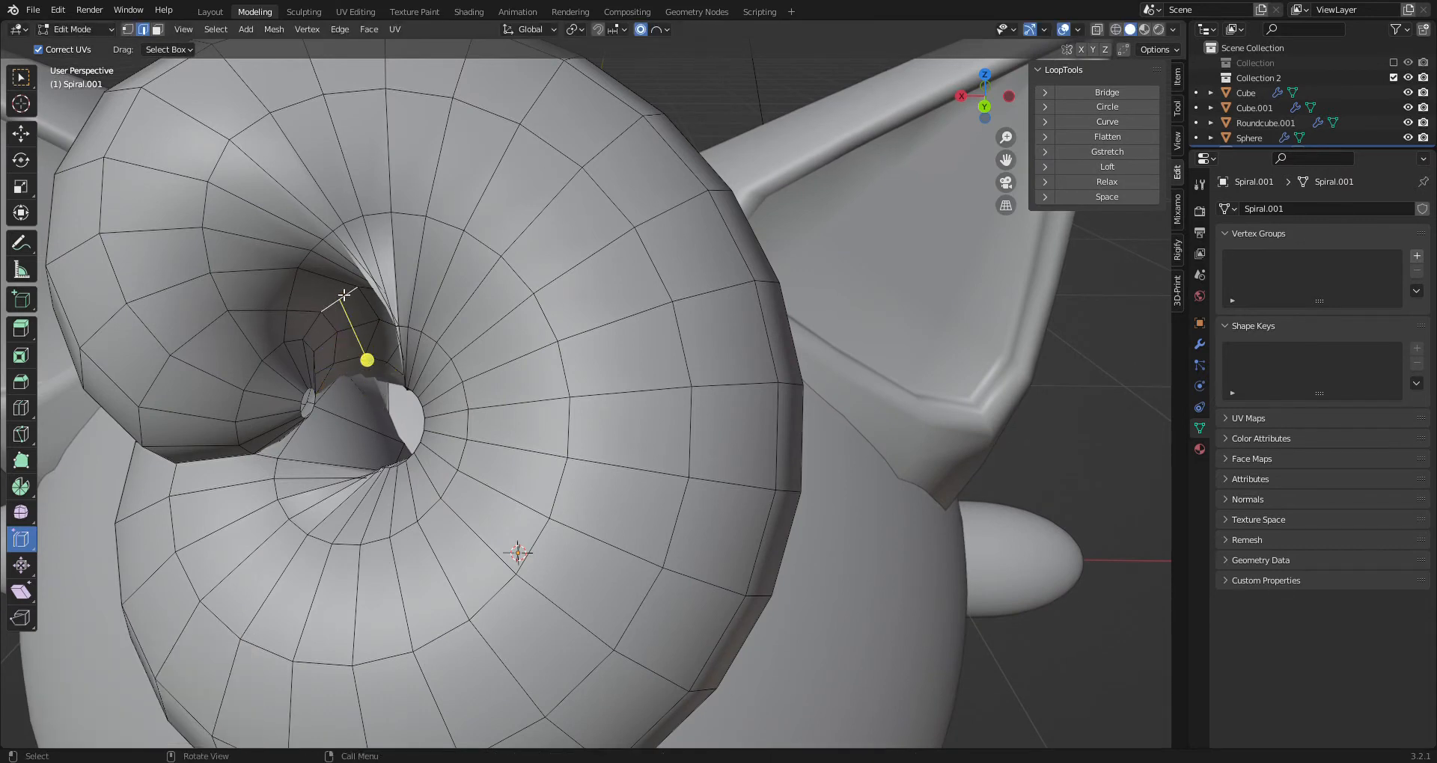
Select the connected edges along the next ring in the curl's hollow and slide them slightly along the surface
left_click(348, 289)
left_click(366, 315, "shift")
left_click(370, 346, "shift")
left_click(371, 369, "shift")
left_click(363, 372, "shift")
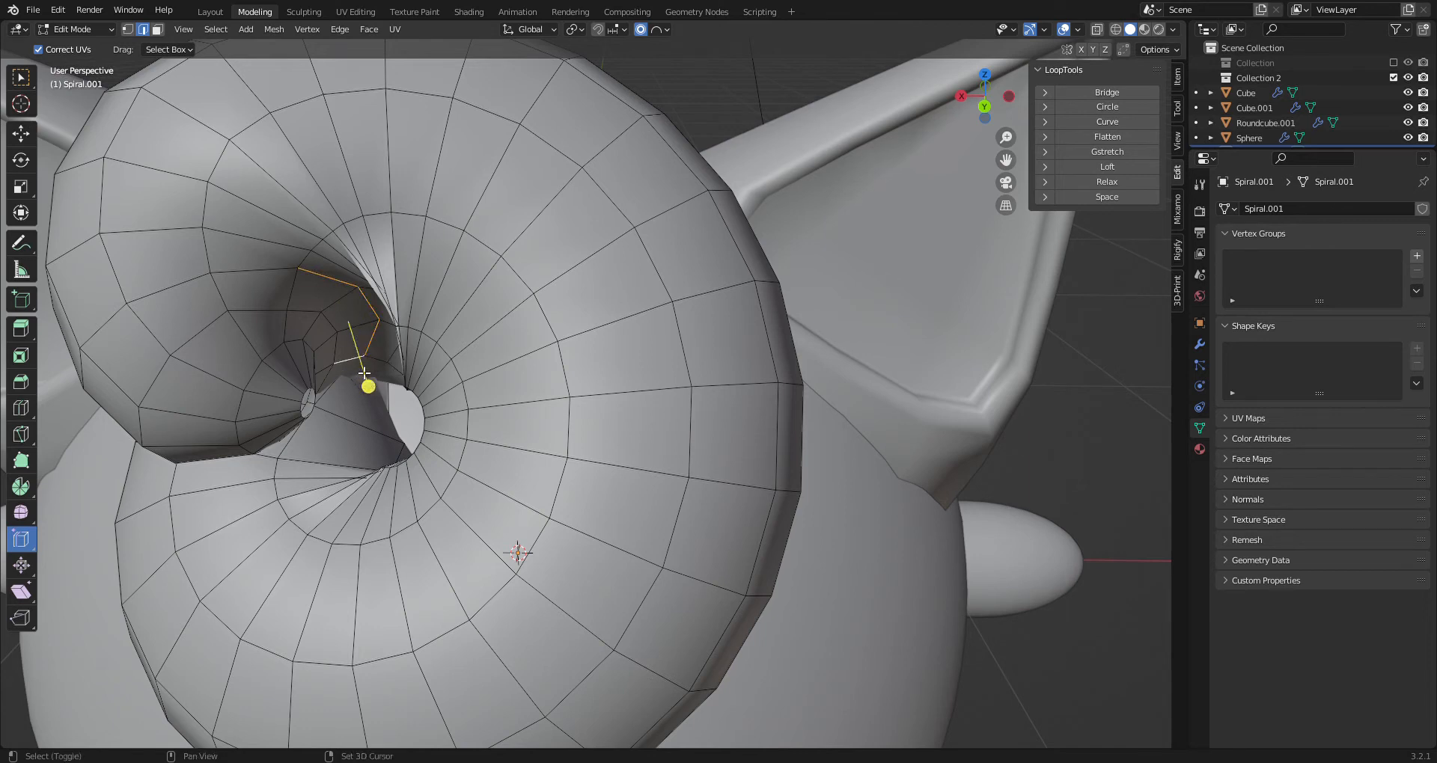
middle_click_drag(363, 374, 392, 311)
left_click(395, 304, "shift")
left_click_drag(411, 303, 410, 310)
Slide another short run of connected edges inside the hollow by a factor of about -0.482
left_click(460, 236)
left_click(437, 283, "shift")
left_click(419, 300, "shift")
left_click_drag(398, 309, 415, 277)
middle_click_drag(453, 272, 527, 268)
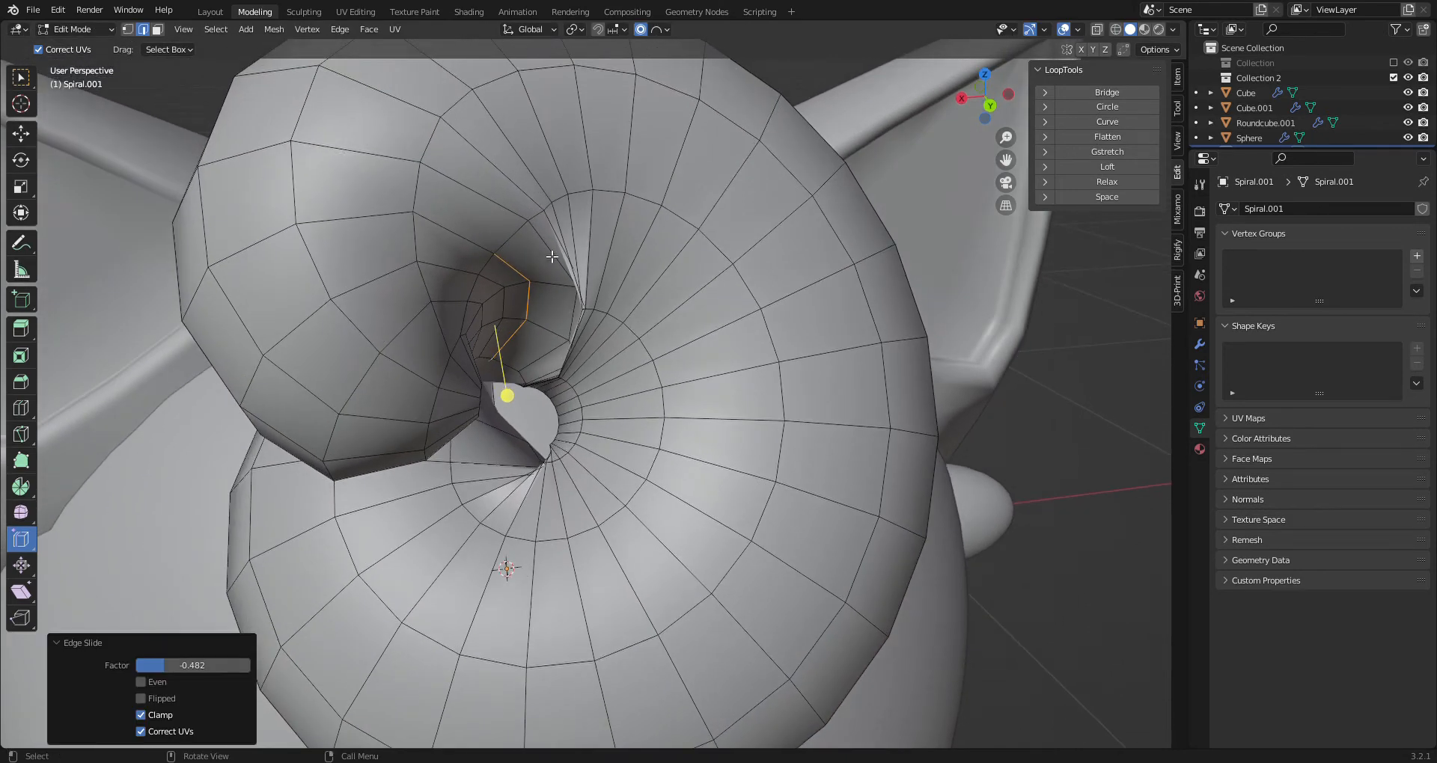
Select the three connected edges nearer the curl's inner crease and slide them towards the hollow
left_click(552, 257)
left_click(571, 314, "shift")
left_click(548, 358, "shift")
middle_click_drag(532, 376, 520, 382)
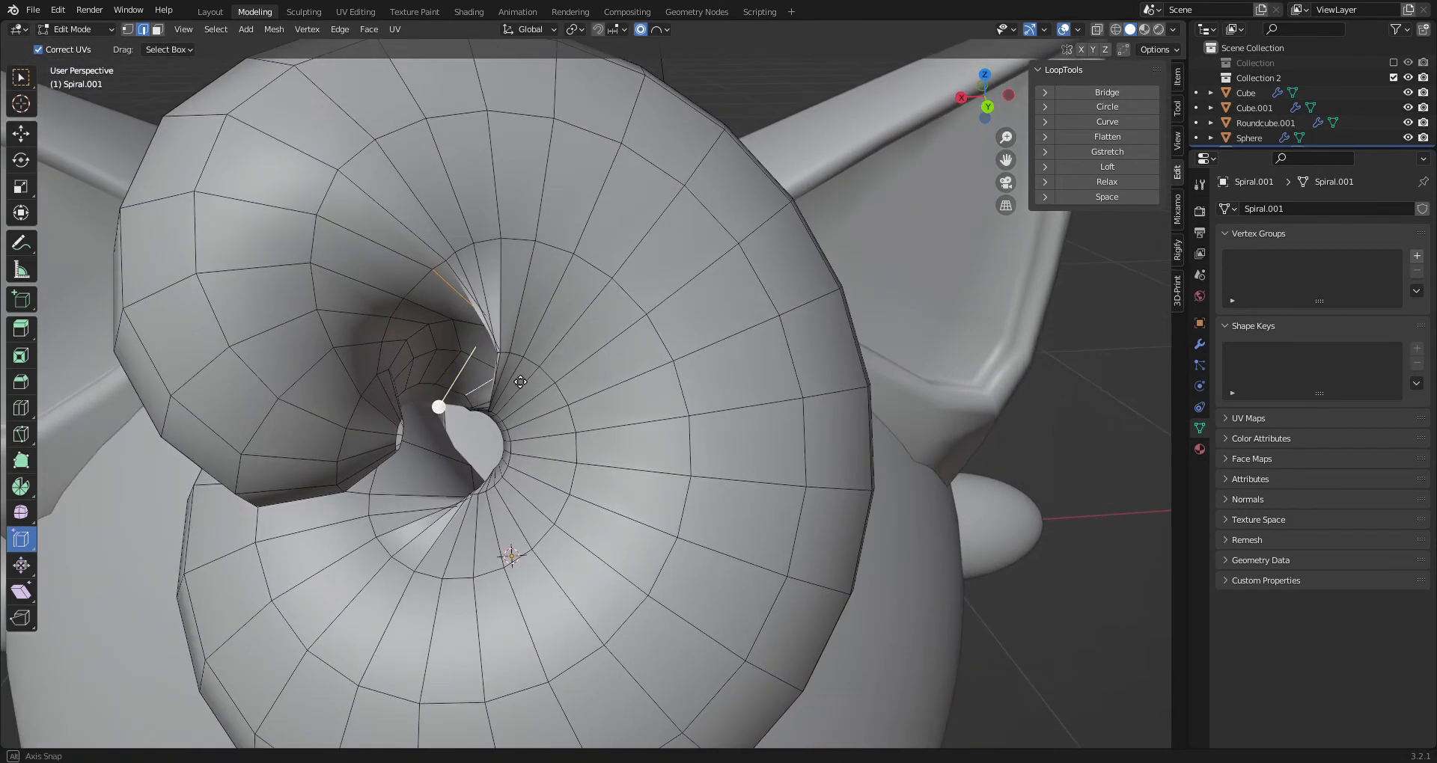
left_click_drag(438, 406, 439, 394)
Select the edges running along the curl's inner crease and, in back view, slide them by a factor of about -0.876
middle_click_drag(439, 394, 611, 377)
left_click(610, 382)
scroll(613, 380, "up", 4)
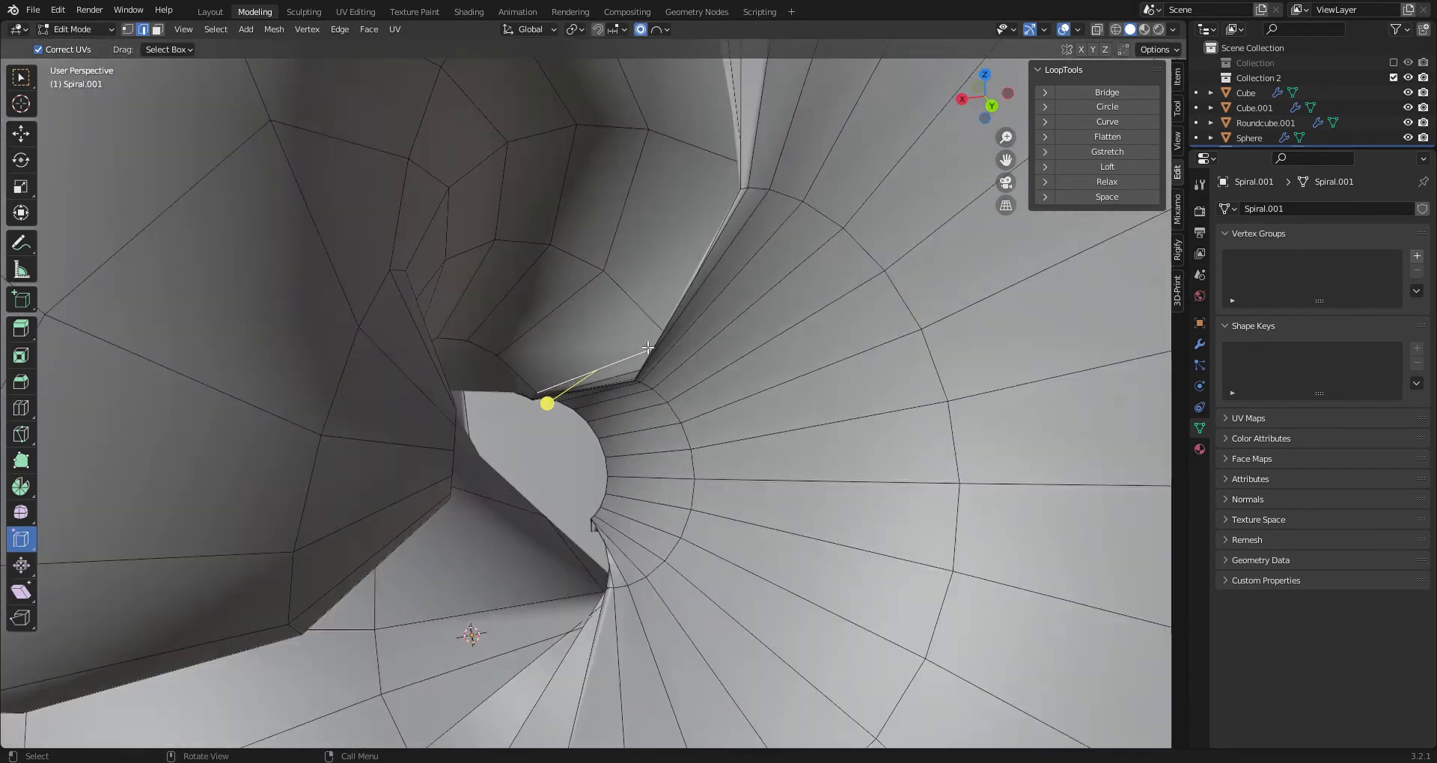
scroll(720, 287, "down", 2)
middle_click_drag(723, 224, 638, 417, "shift")
left_click(642, 426, "shift")
middle_click_drag(659, 467, 749, 485)
middle_click_drag(1048, 522, 988, 518, "shift")
left_click(880, 497, "shift")
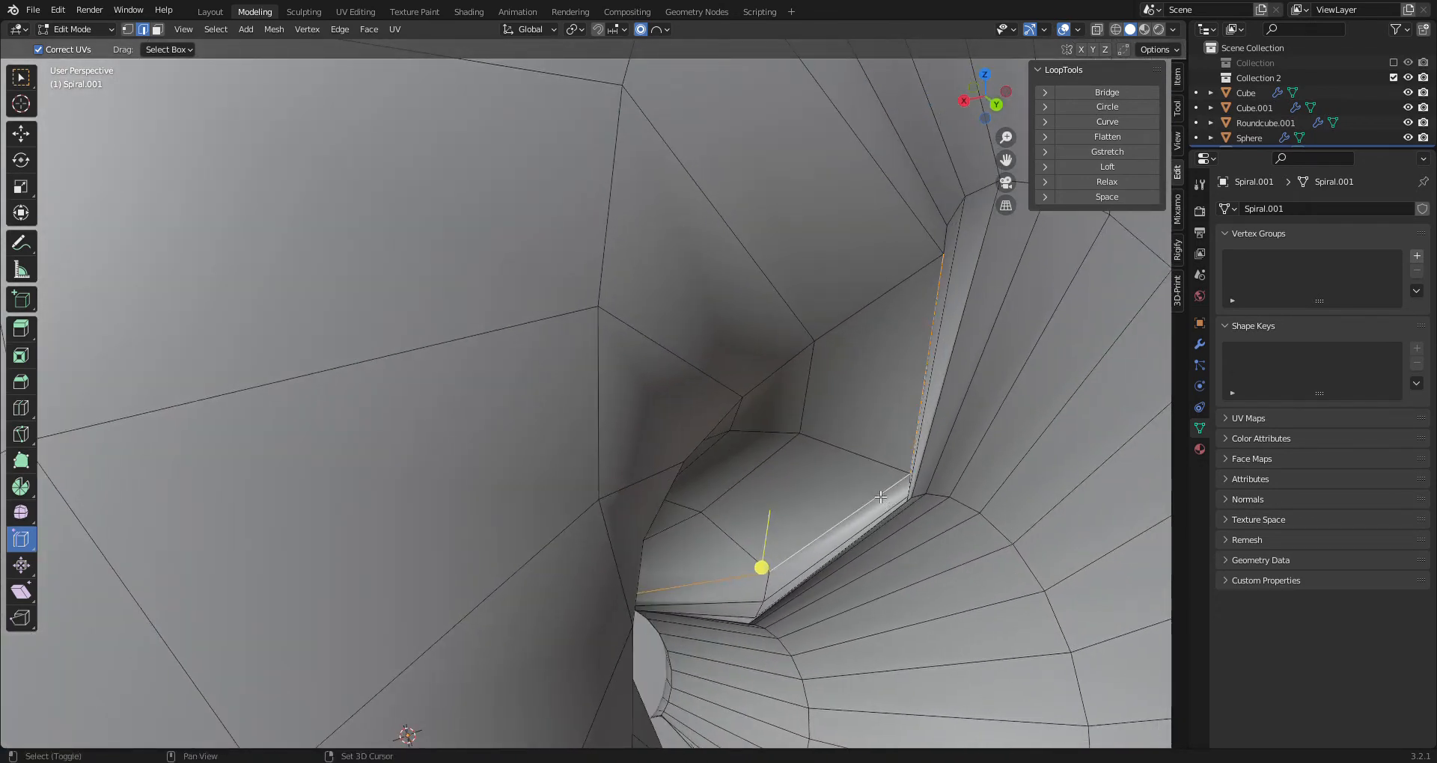
left_click(998, 106)
middle_click_drag(434, 288, 669, 508, "shift")
scroll(670, 507, "up", 1)
scroll(569, 448, "up", 2)
key("g")
key("g")
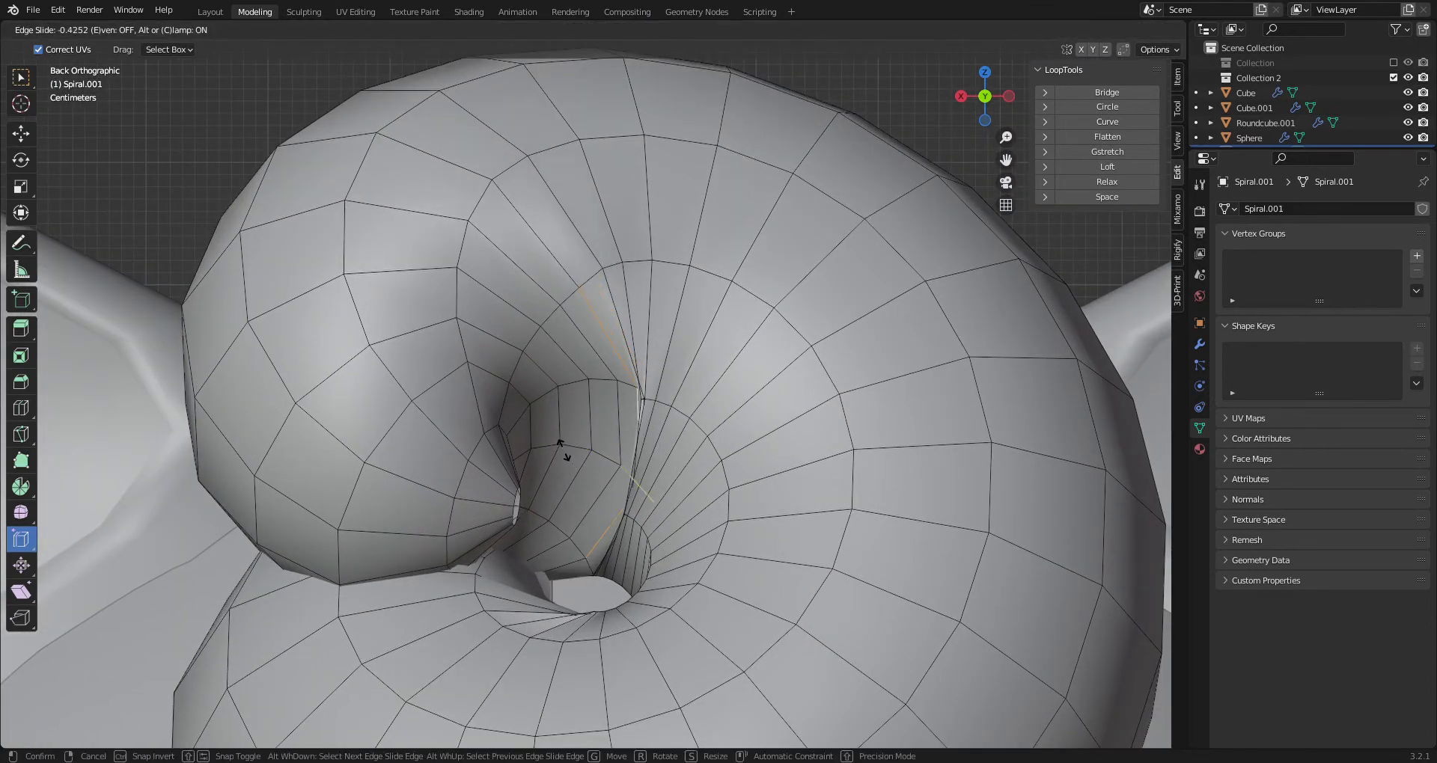
left_click(557, 449)
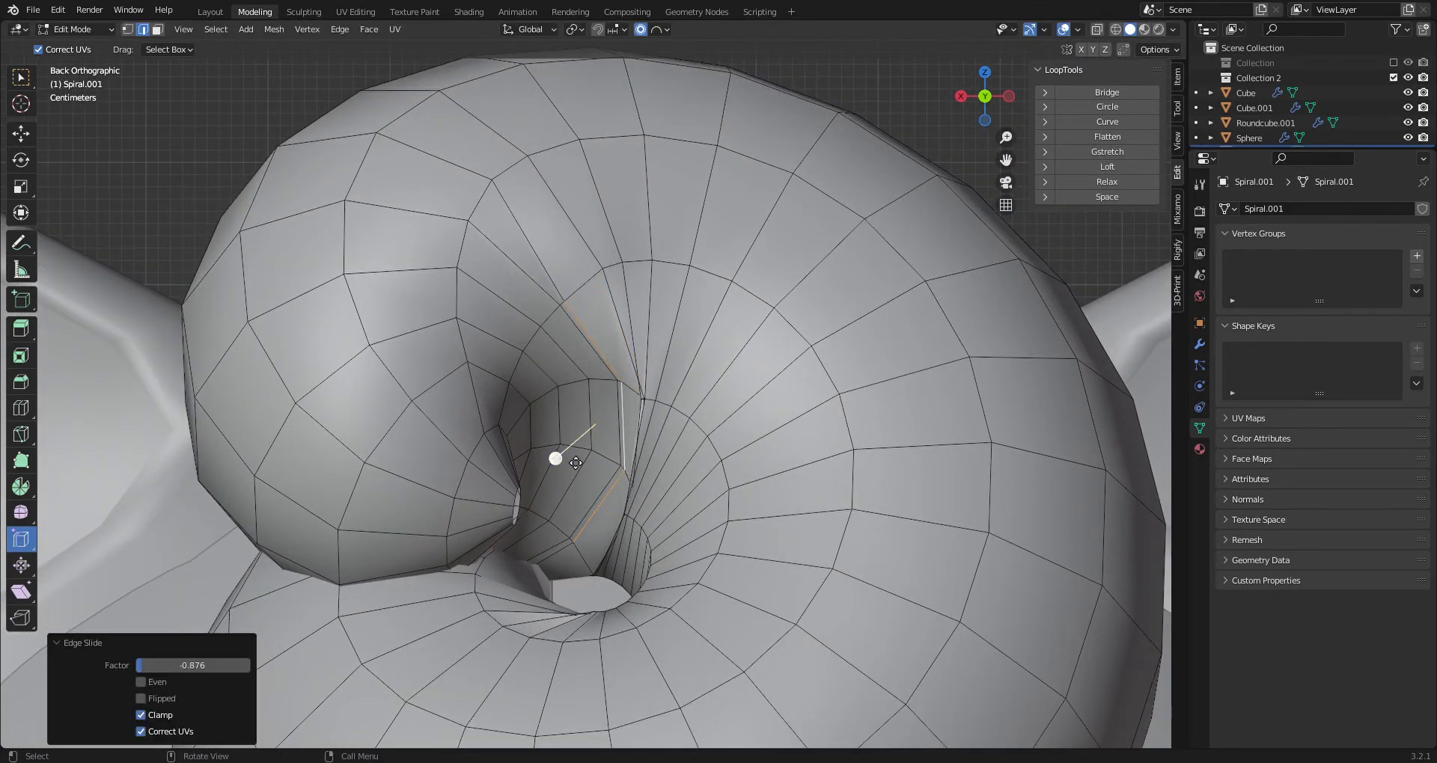
Try to slide the edges next to the crease by a factor of about -0.536, and undo the slide
left_click(612, 467)
left_click(617, 406, "shift")
left_click(612, 376, "shift")
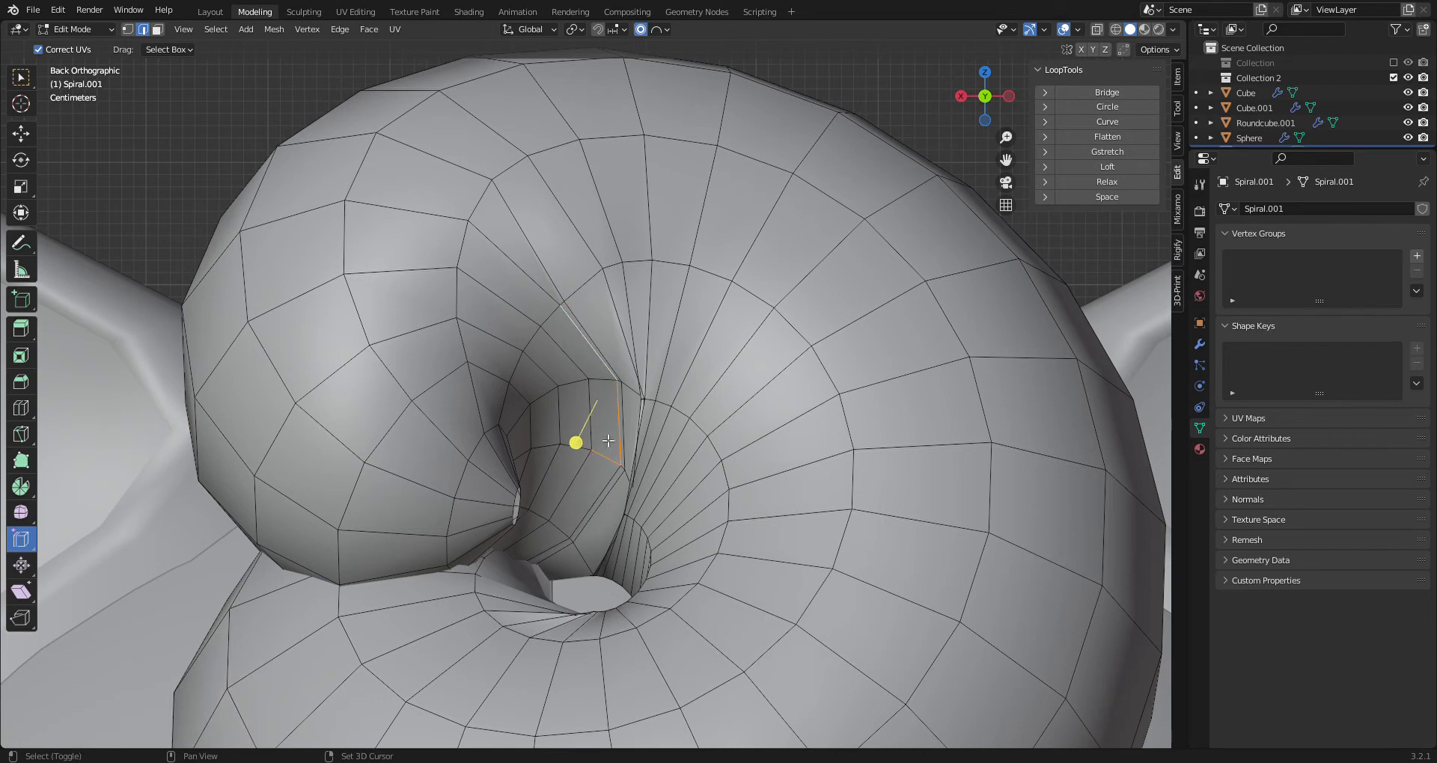
left_click(606, 481, "shift")
key("g")
key("g")
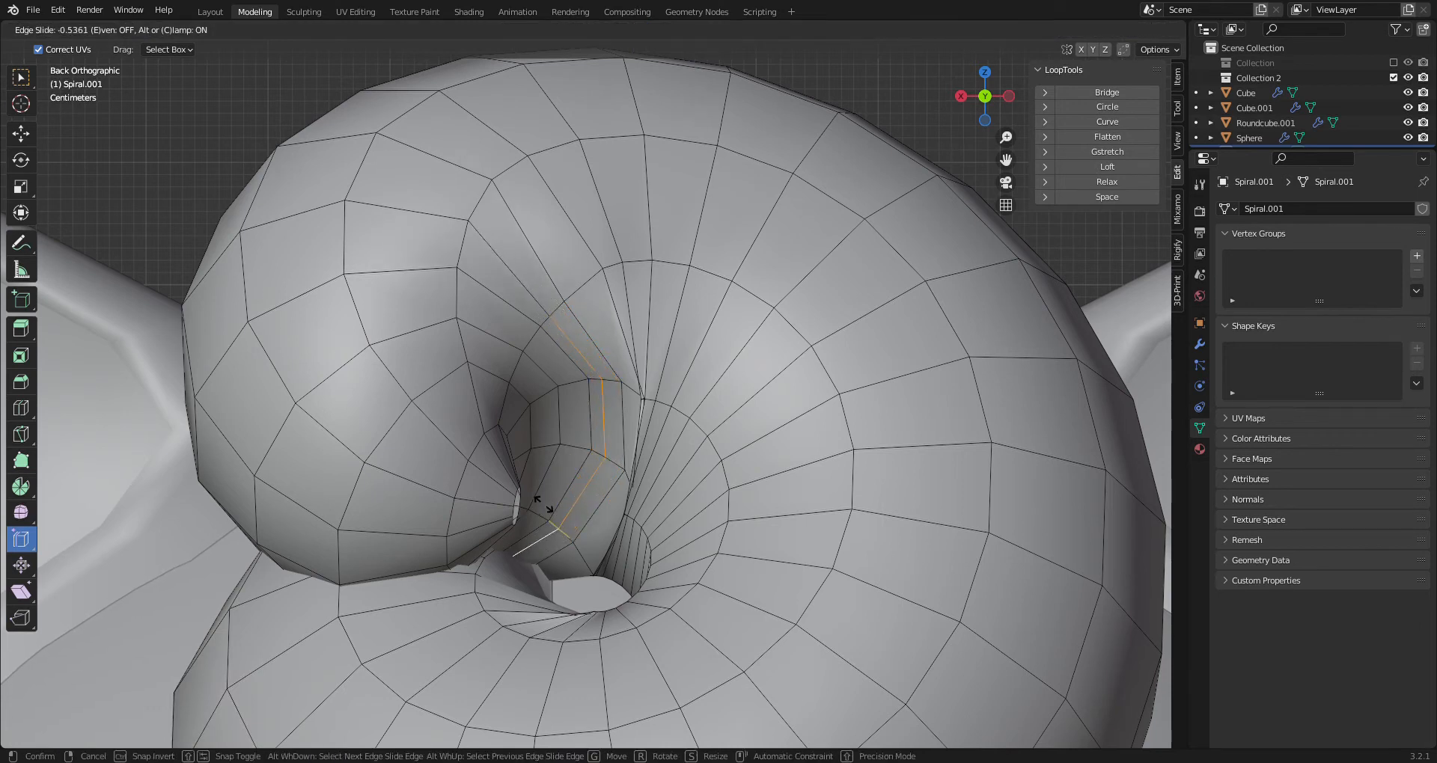
left_click(545, 506)
key("ctrl+z")
key("ctrl+z")
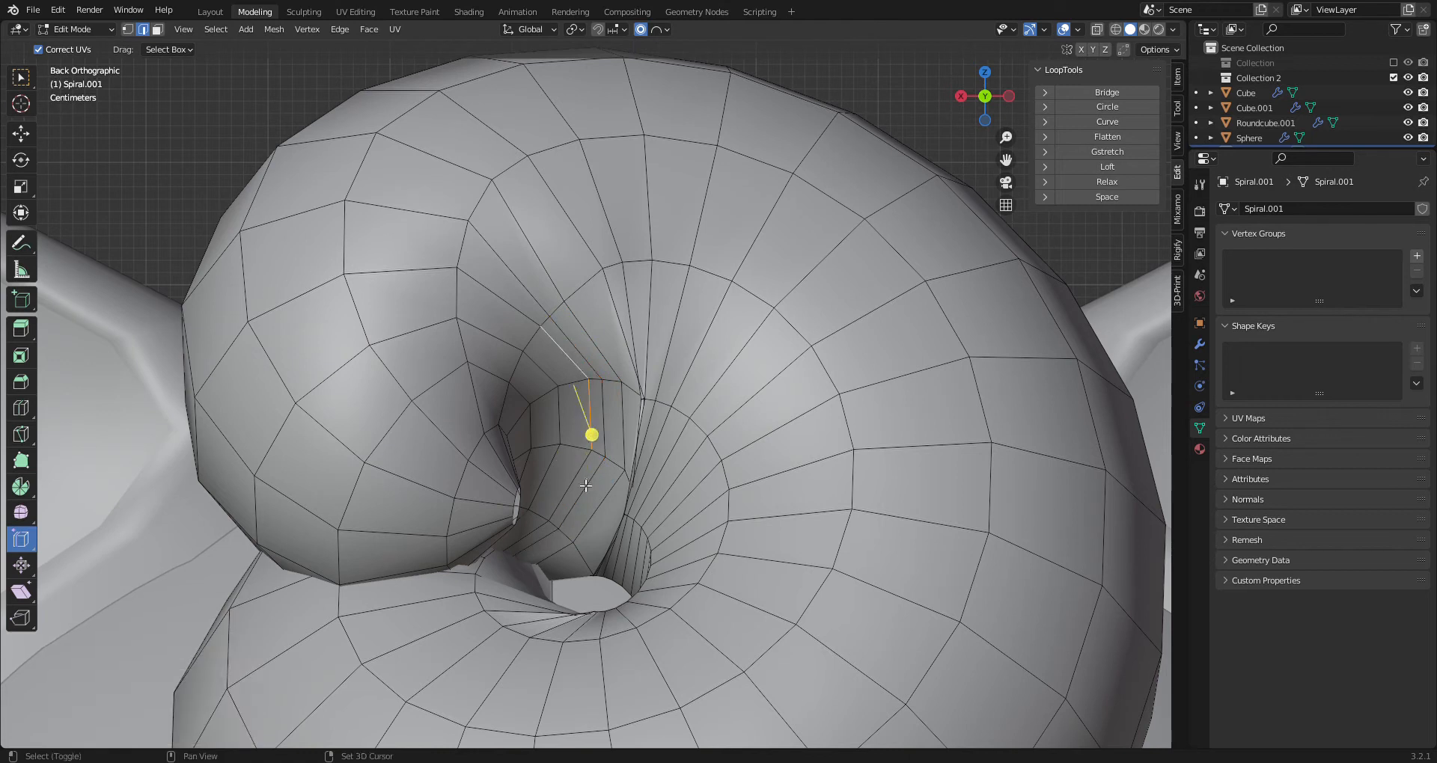
Slide the inner ring's edges adjacent to the crease again to space the rings of the hollow more evenly
left_click_drag(558, 506, 552, 502)
left_click(606, 444)
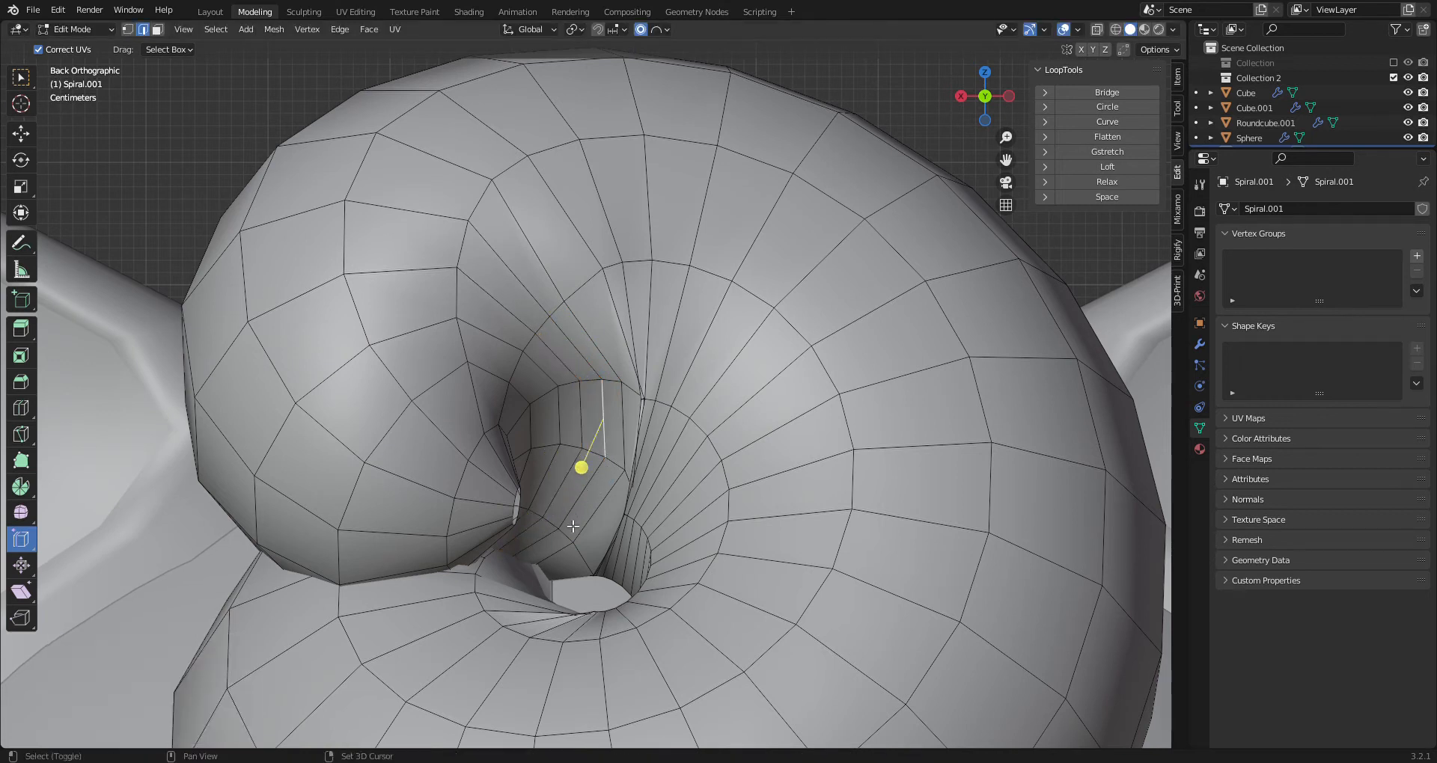
left_click(600, 378, "shift")
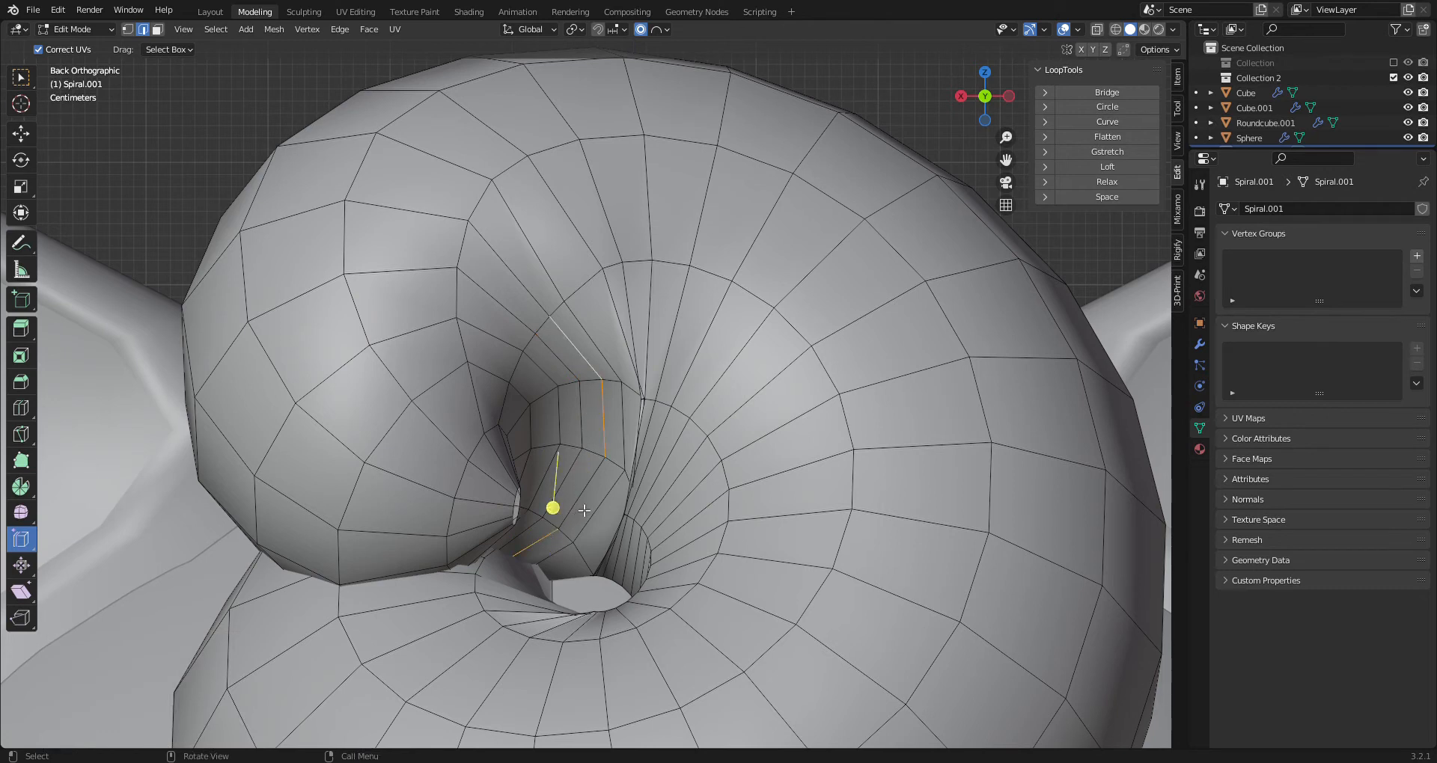
left_click_drag(560, 512, 548, 505)
Select the three connected edges of the ring closest to the crease and slide them slightly inwards
left_click(599, 351)
left_click(622, 441, "shift")
left_click(603, 509, "shift")
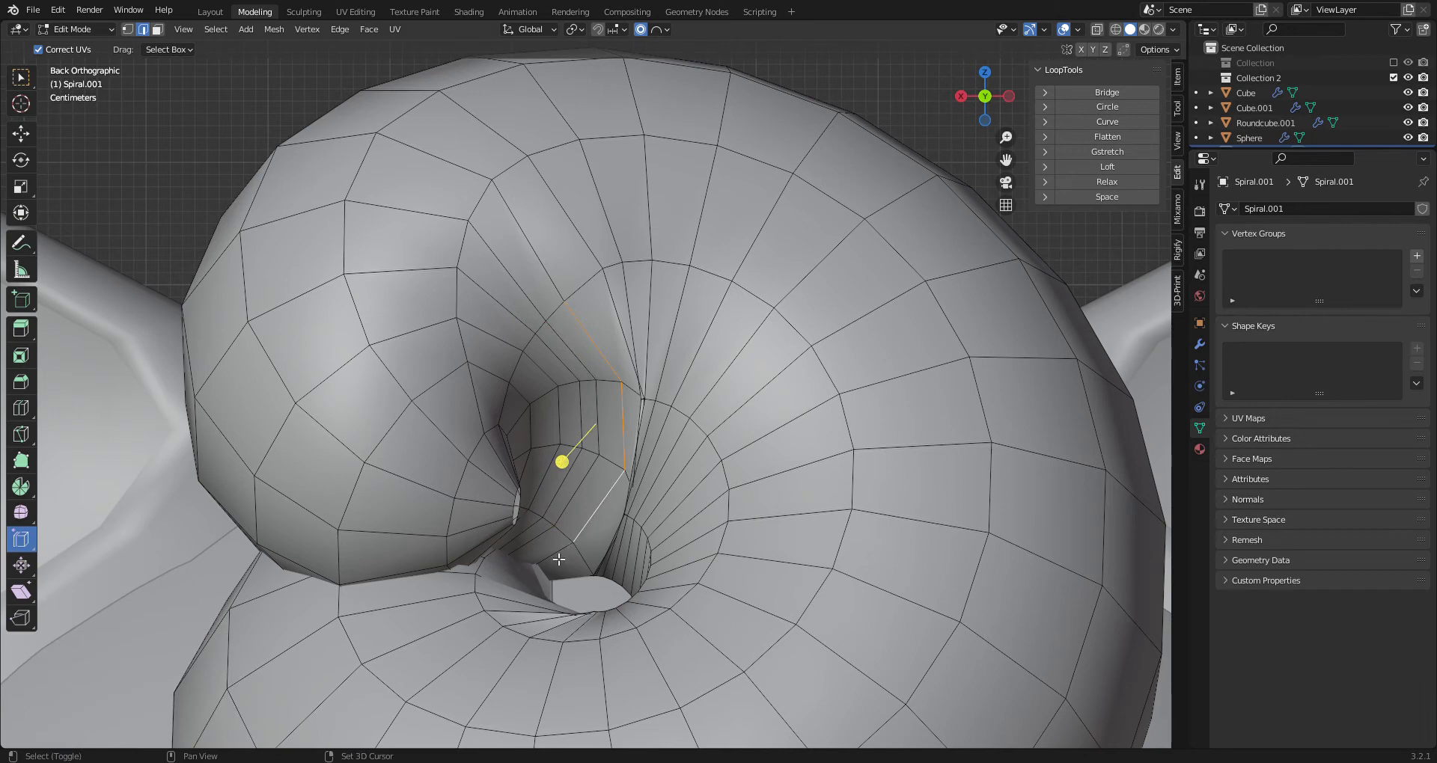
left_click_drag(545, 504, 539, 496)
Select the full edge loop running from the curl's top through the crease and slide it along the surface
middle_click_drag(632, 371, 554, 461)
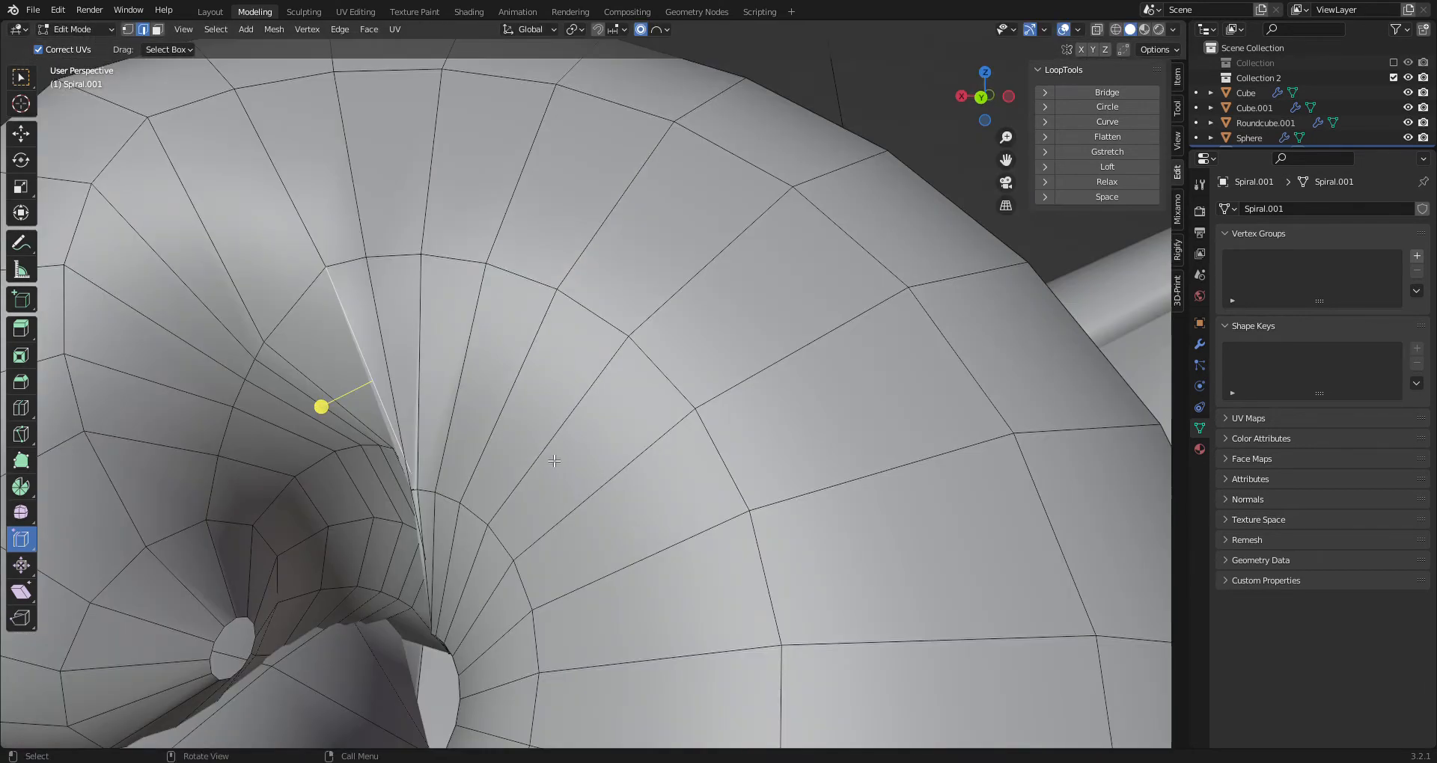
middle_click_drag(417, 532, 714, 369)
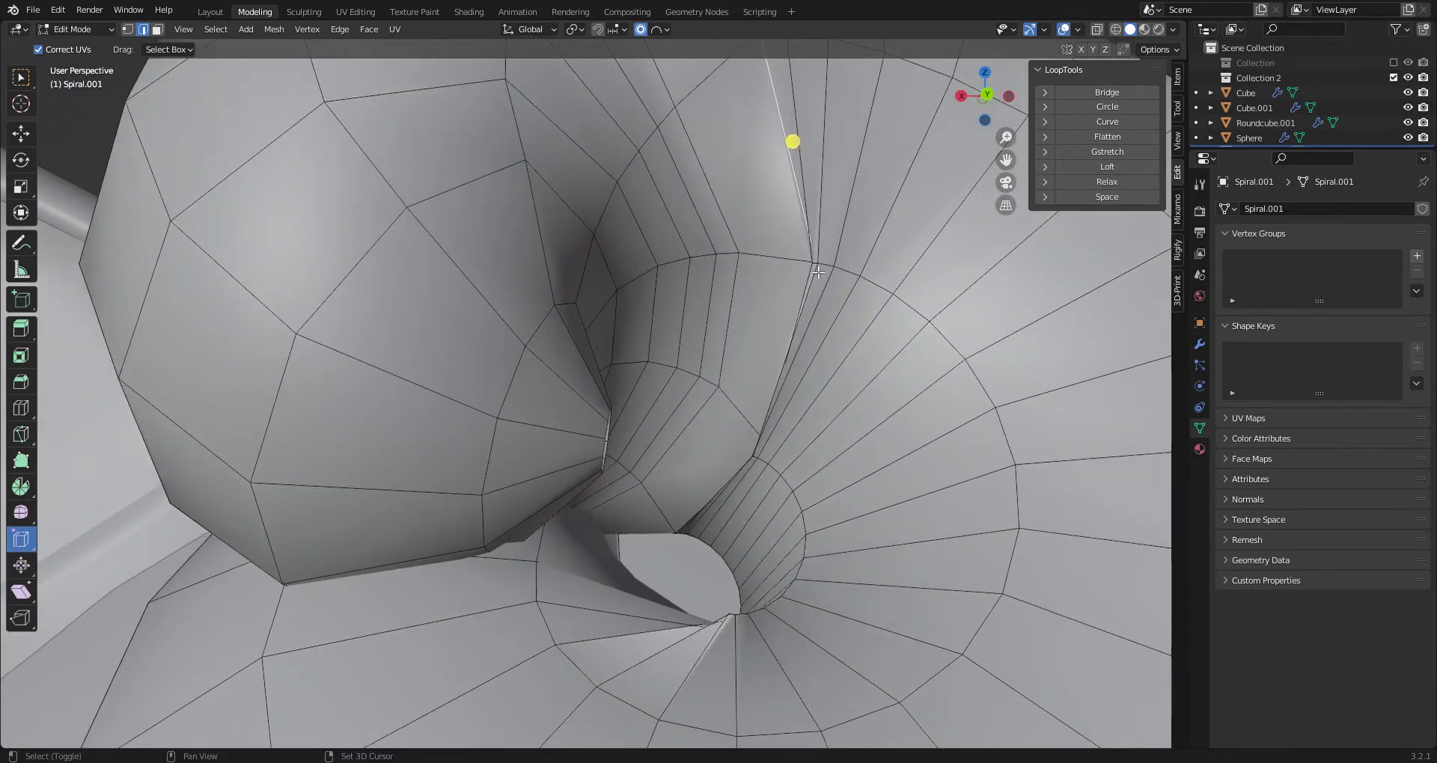
left_click(799, 300, "shift")
left_click(810, 258, "shift")
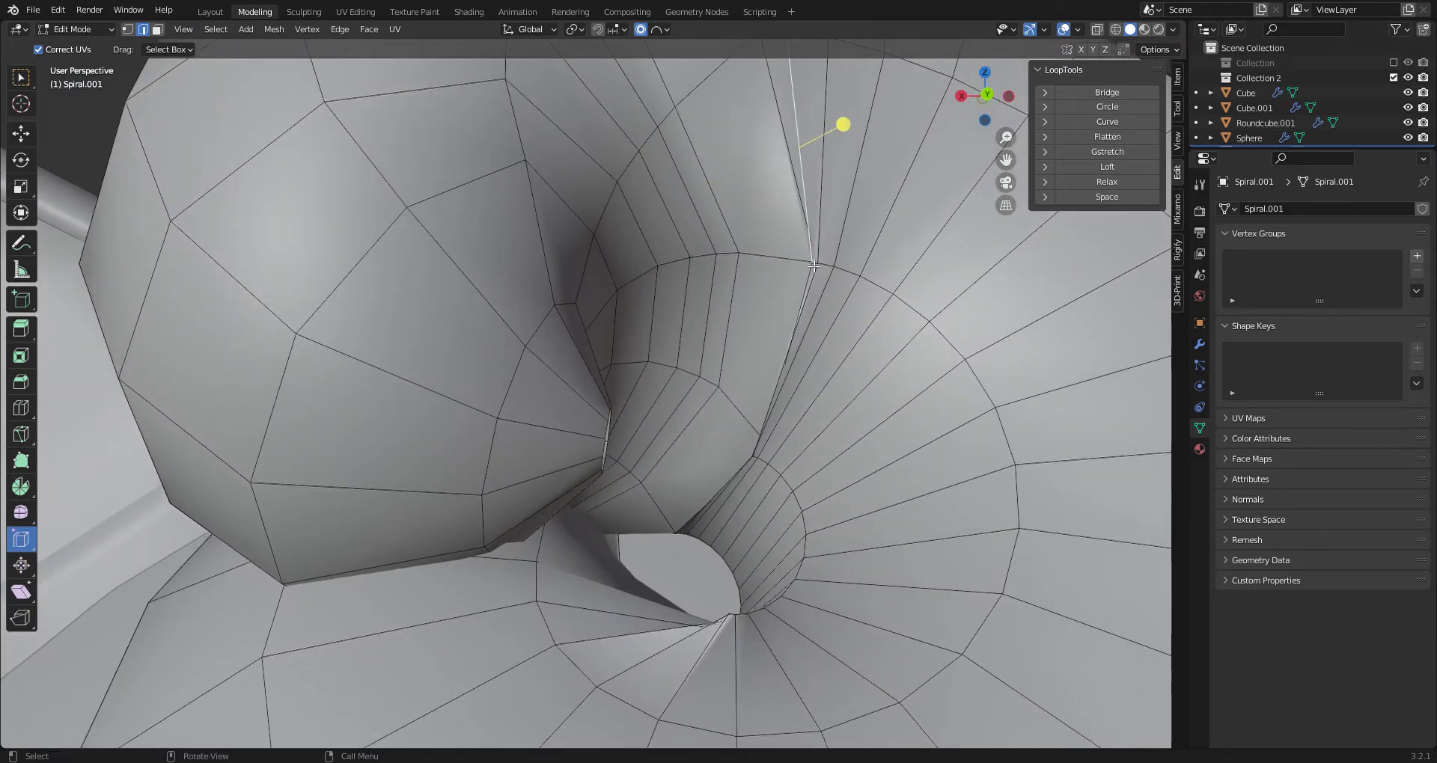
left_click(814, 287, "alt")
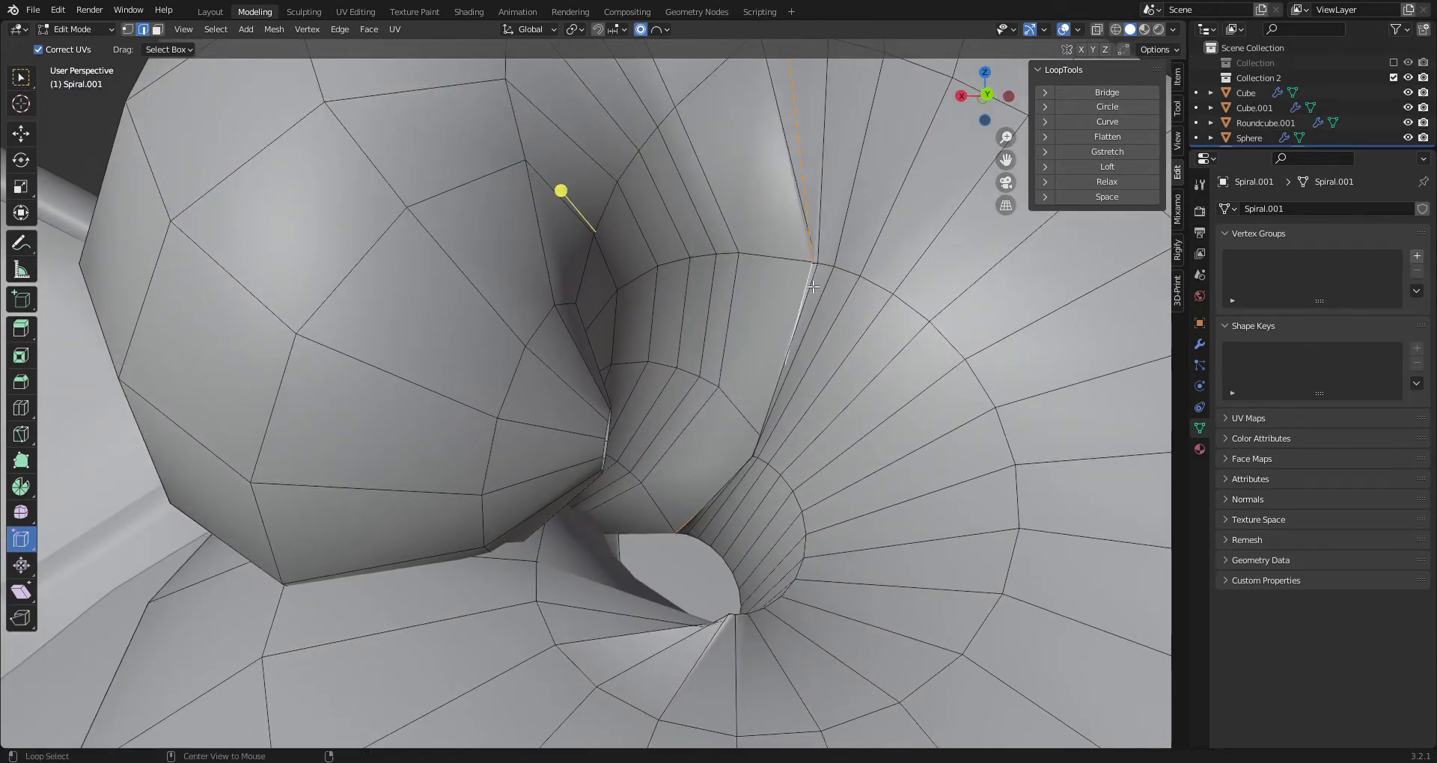
scroll(624, 254, "down", 5)
middle_click_drag(624, 254, 609, 289)
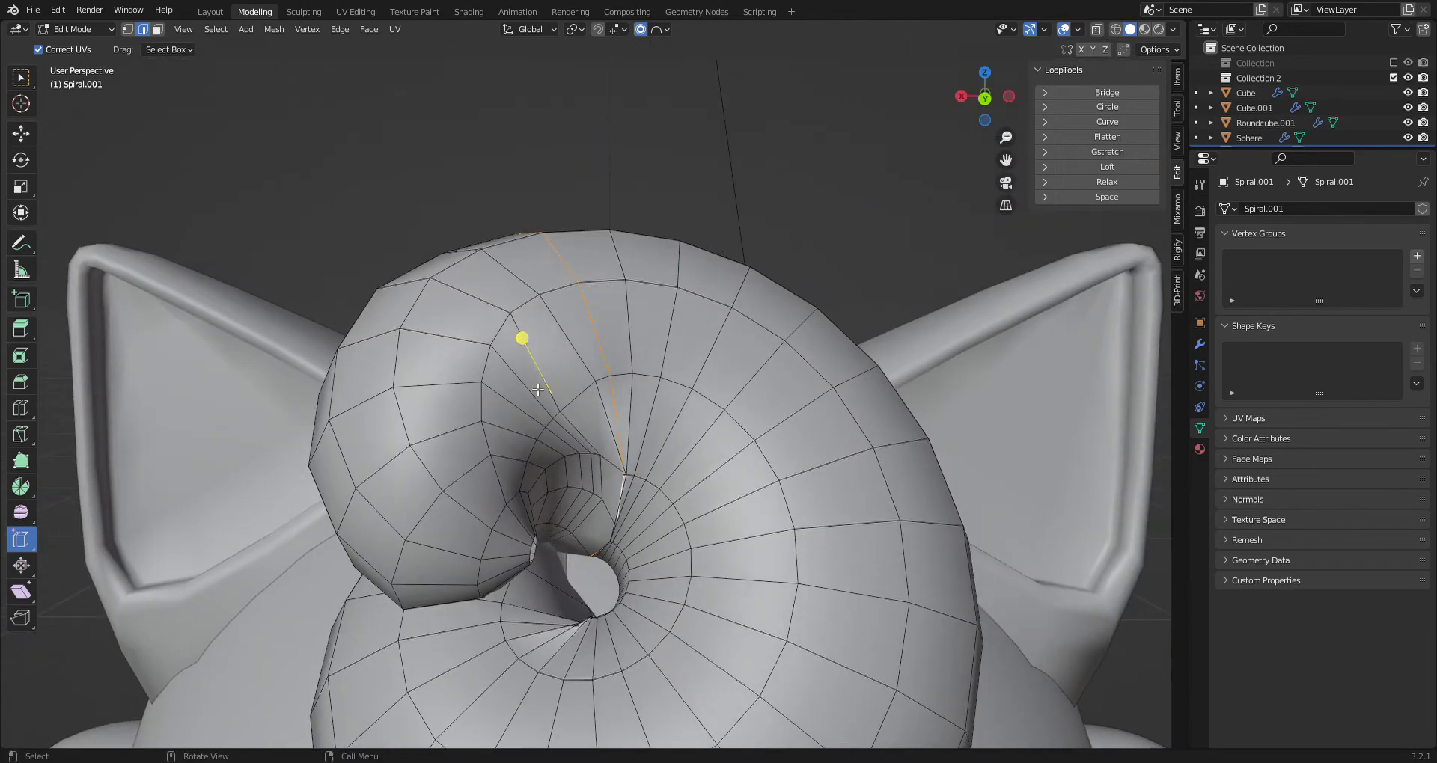
key("g")
key("g")
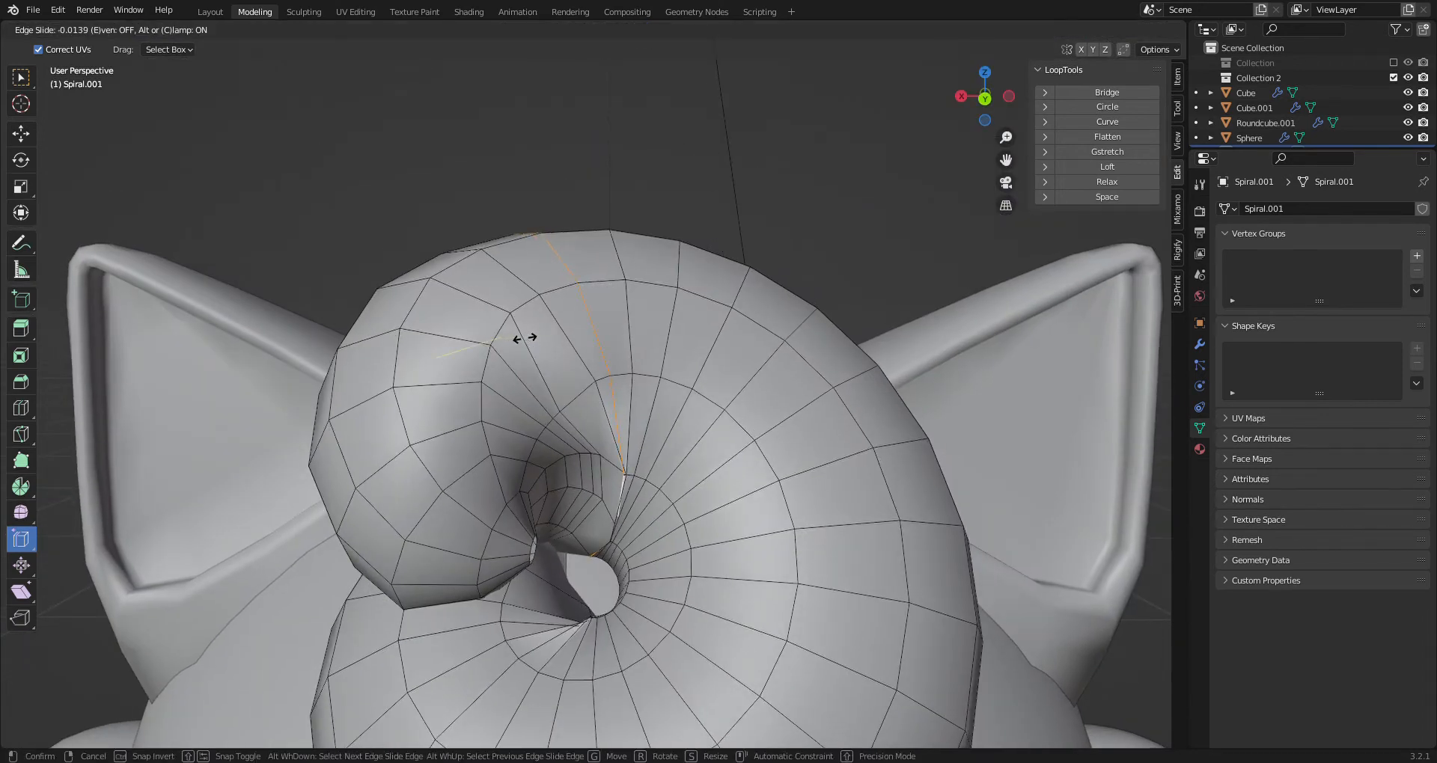
left_click(524, 339)
scroll(503, 311, "up", 3)
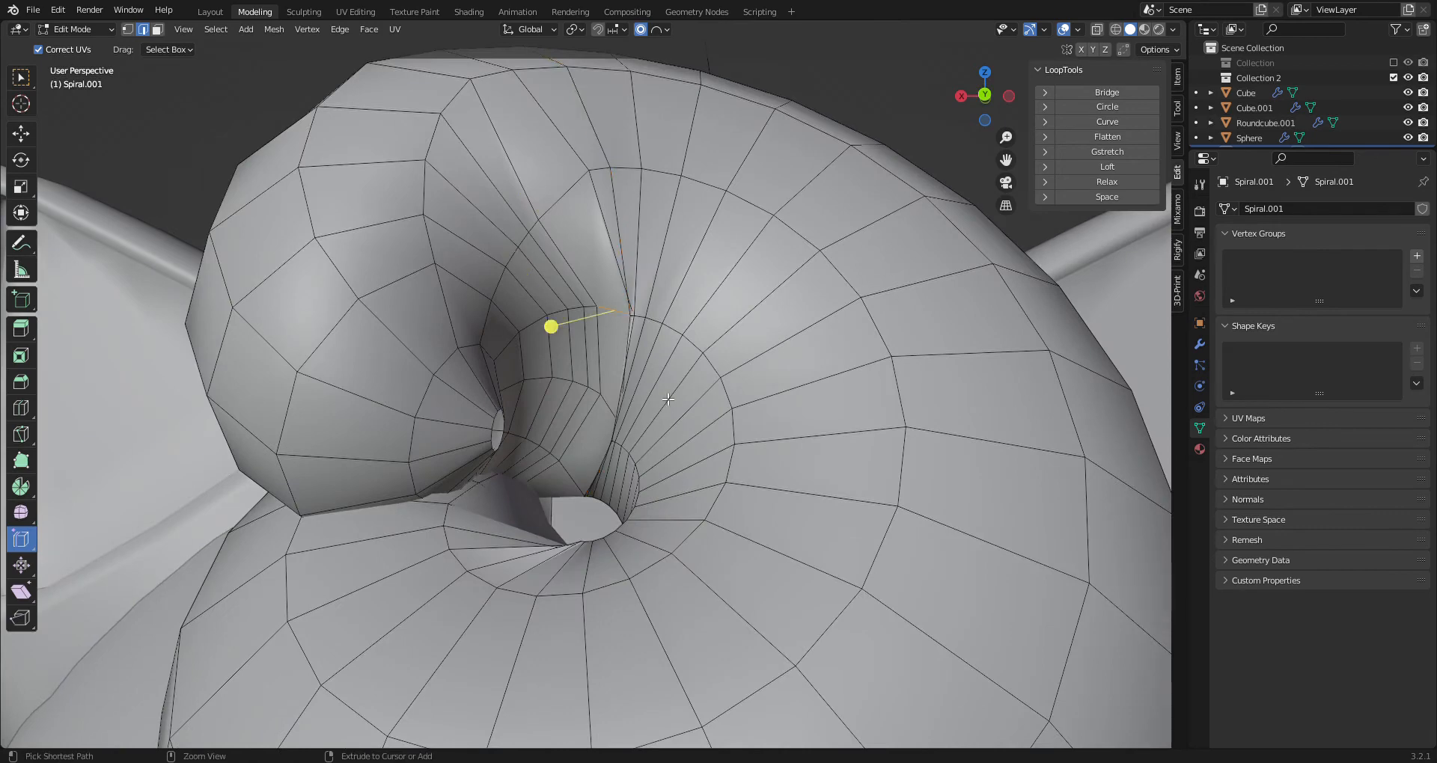
Undo the last slide, select the short edges running along the crease, and slide them by a factor of 0.300
key("ctrl+z")
scroll(666, 408, "up", 7)
scroll(666, 360, "down", 3)
middle_click_drag(666, 360, 729, 362, "shift")
left_click(758, 209)
left_click_drag(699, 332, 665, 467)
right_click(665, 467)
left_click(652, 558, "shift")
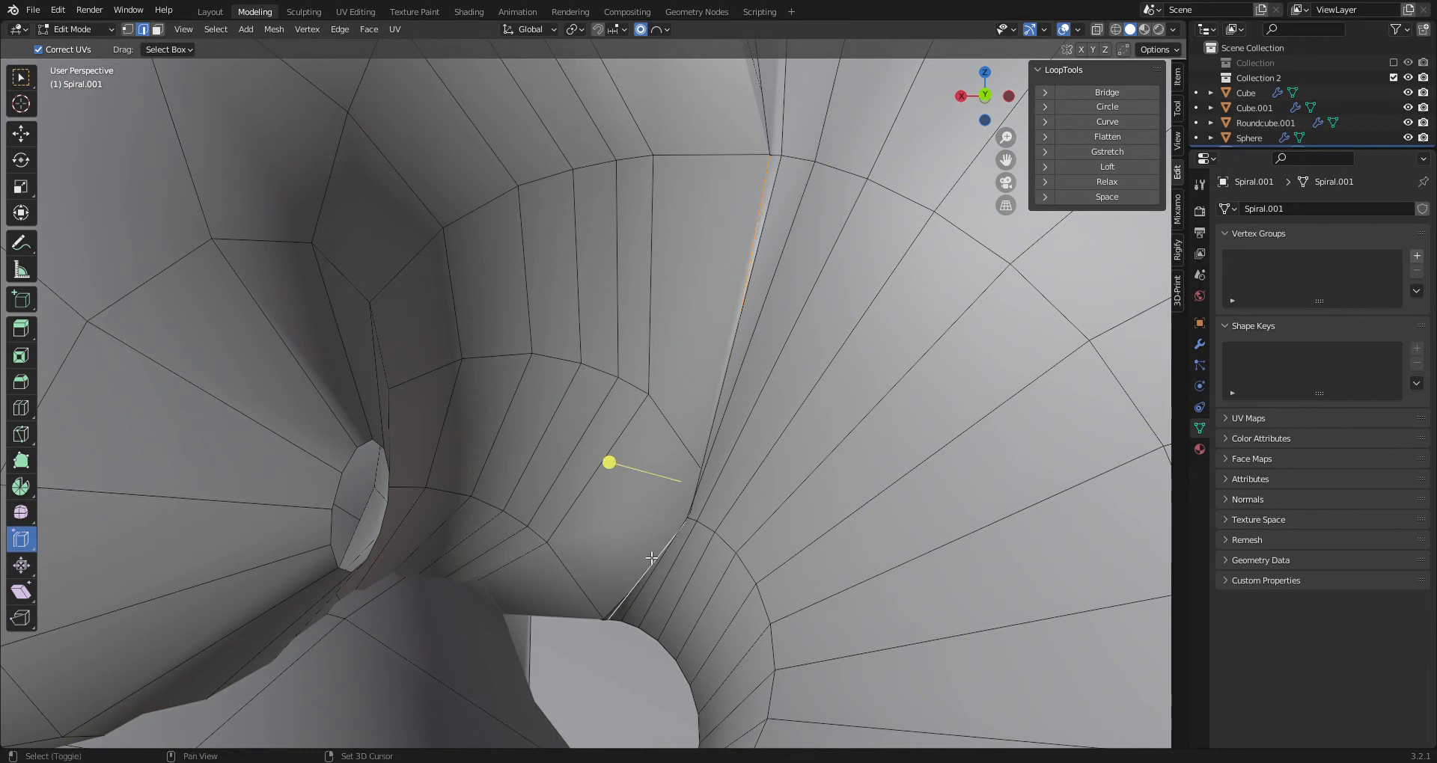
mouse_move(609, 463)
left_mouse_down()
mouse_move(626, 456)
mouse_move(614, 450)
left_mouse_up()
left_click(609, 452)
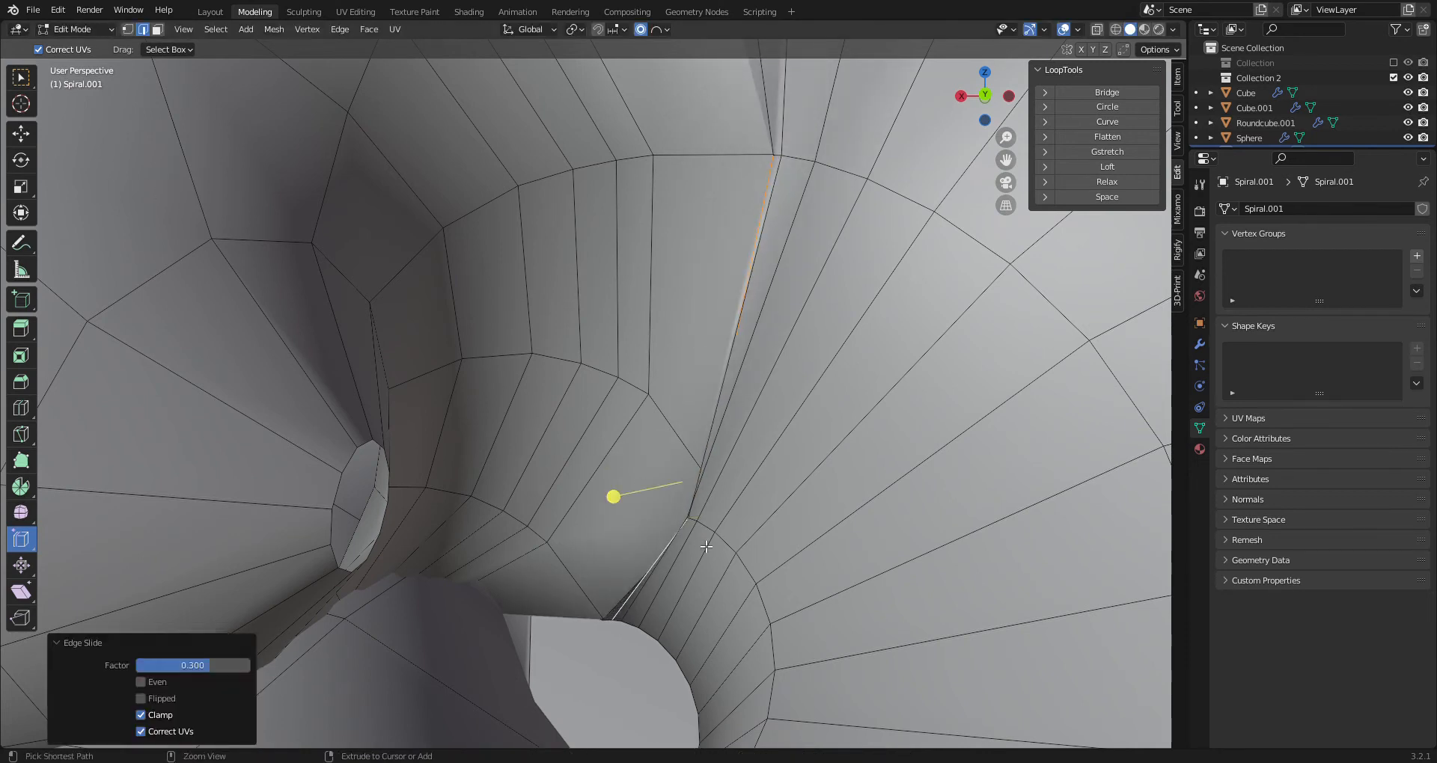
Slide the neighbouring edges along the crease, from the hollow's upper ring down to the hole's rim, by small amounts
left_click(618, 594)
left_click(762, 213, "shift")
left_click_drag(609, 485, 597, 475)
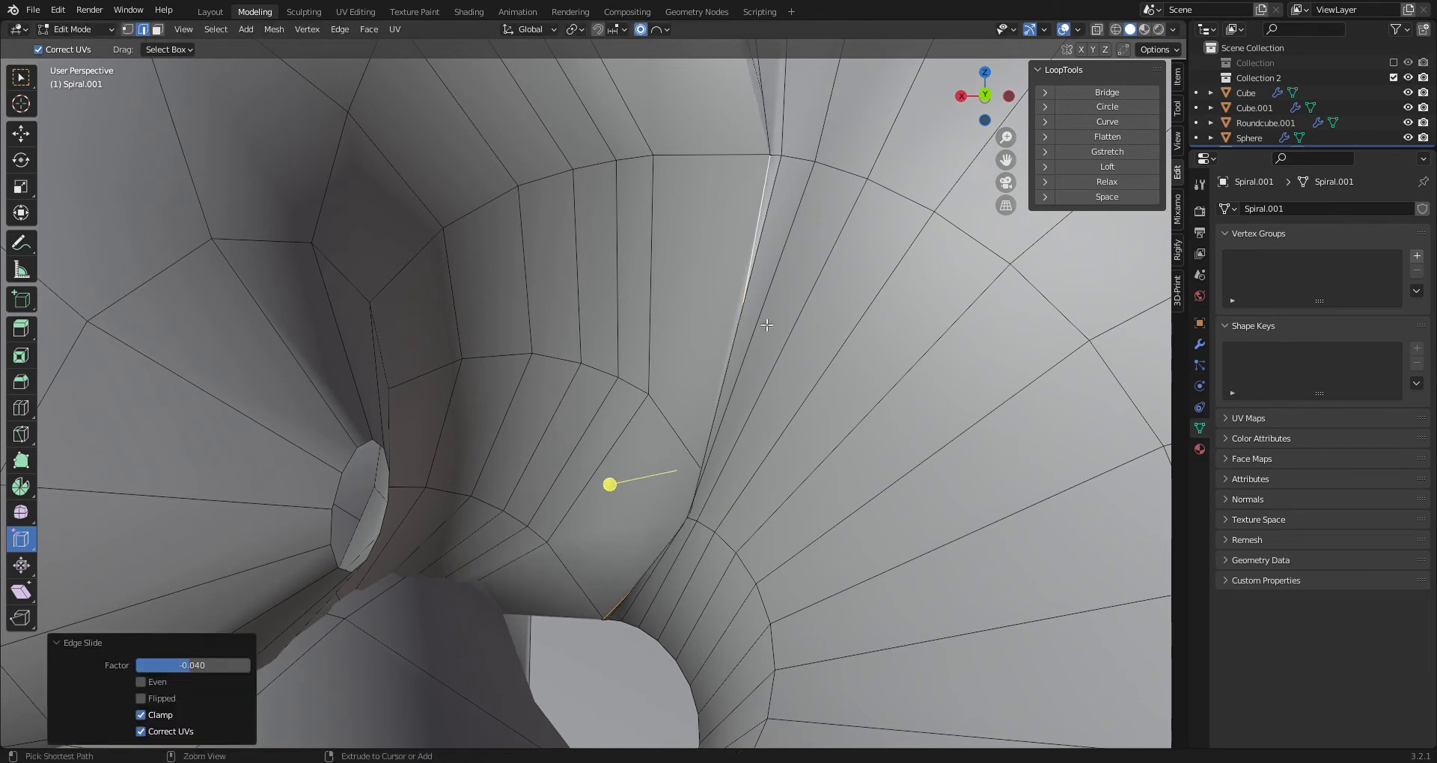
left_click(714, 477, "shift")
left_click(648, 561, "shift")
mouse_move(604, 469)
left_mouse_down()
mouse_move(632, 465)
mouse_move(597, 456)
mouse_move(603, 469)
left_mouse_up()
middle_click_drag(604, 468, 657, 395)
scroll(636, 398, "down", 3)
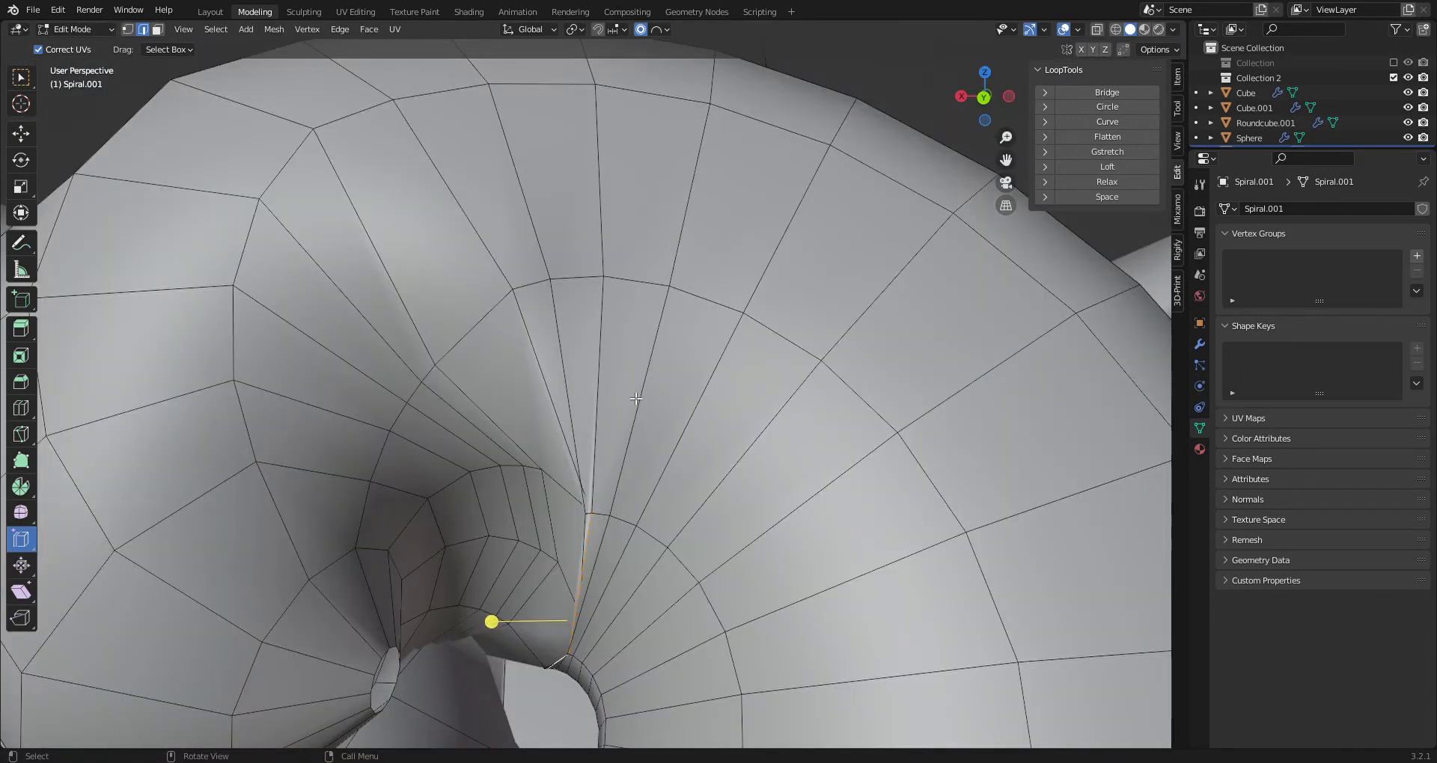
Select the edge loop running from the curl's top through the crease and dissolve its edges
left_click(541, 239)
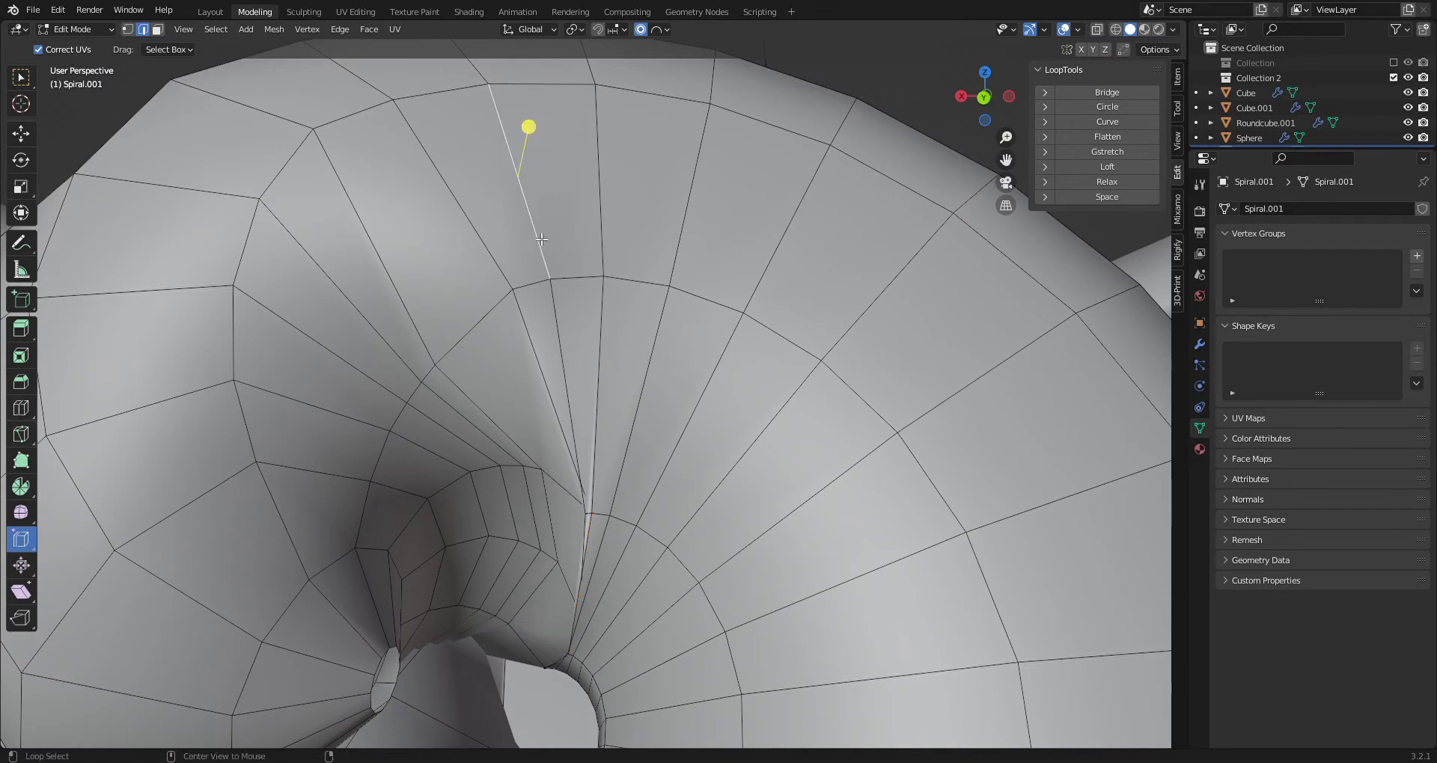
right_click(524, 255)
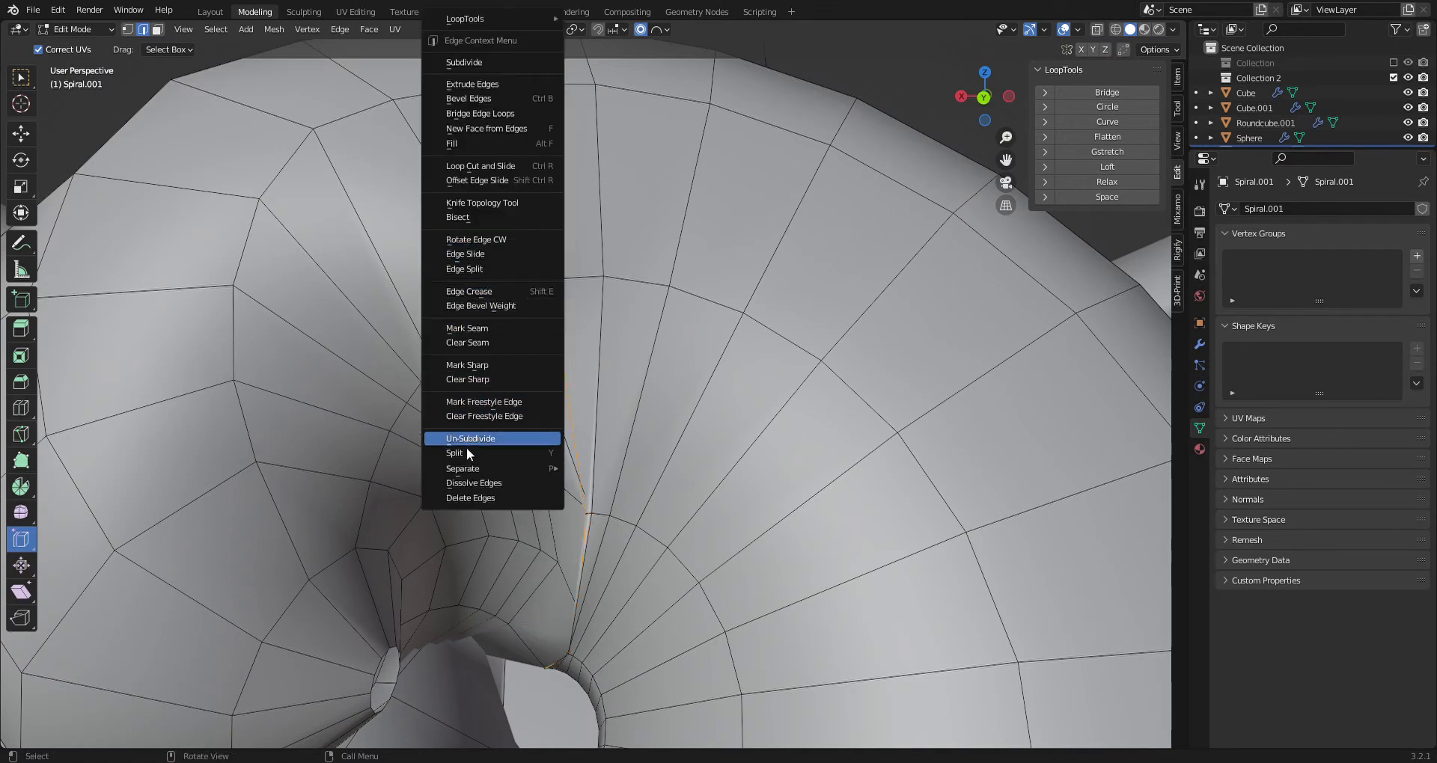
left_click(469, 483)
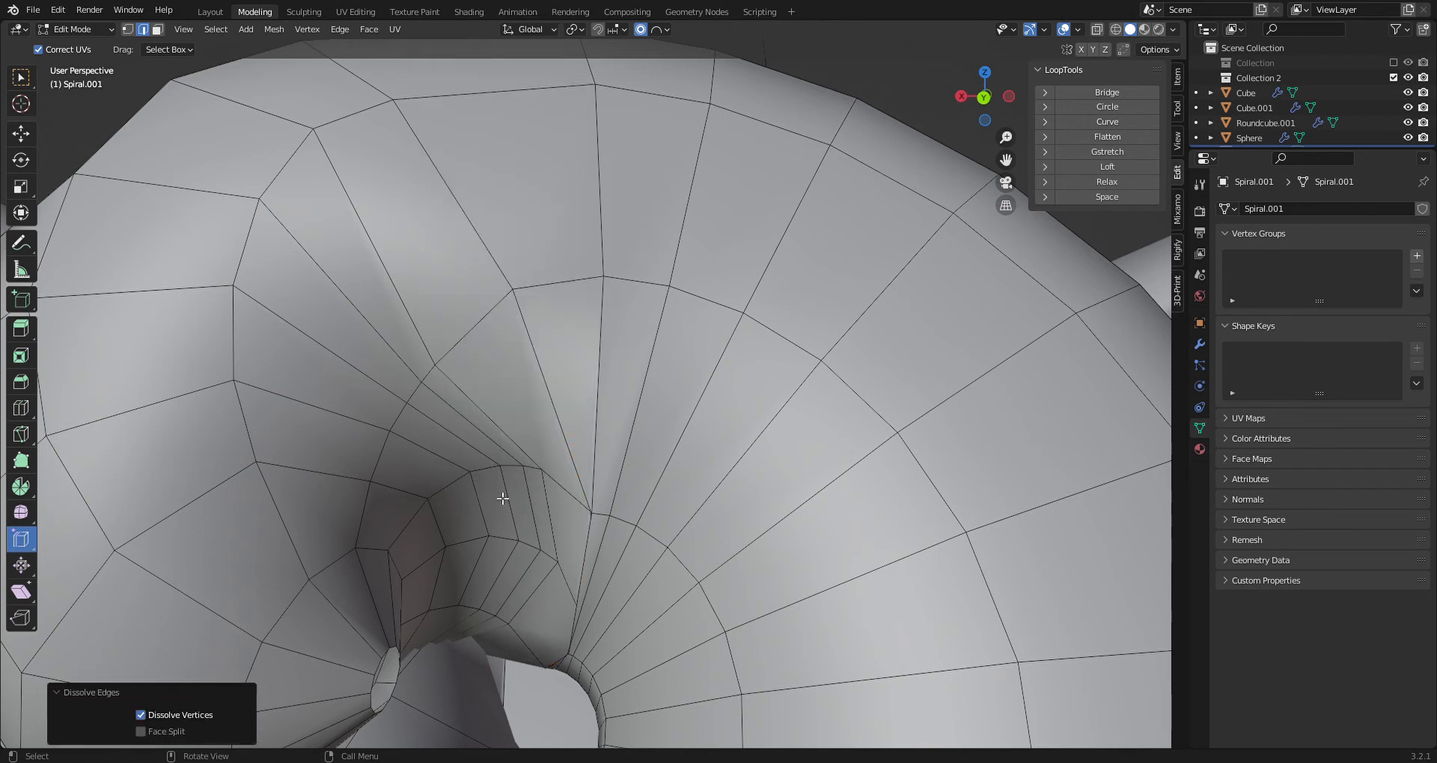
Select the edge loop beside the dissolved one and slide it by about -0.2 towards the hollow
left_click(584, 495, "alt")
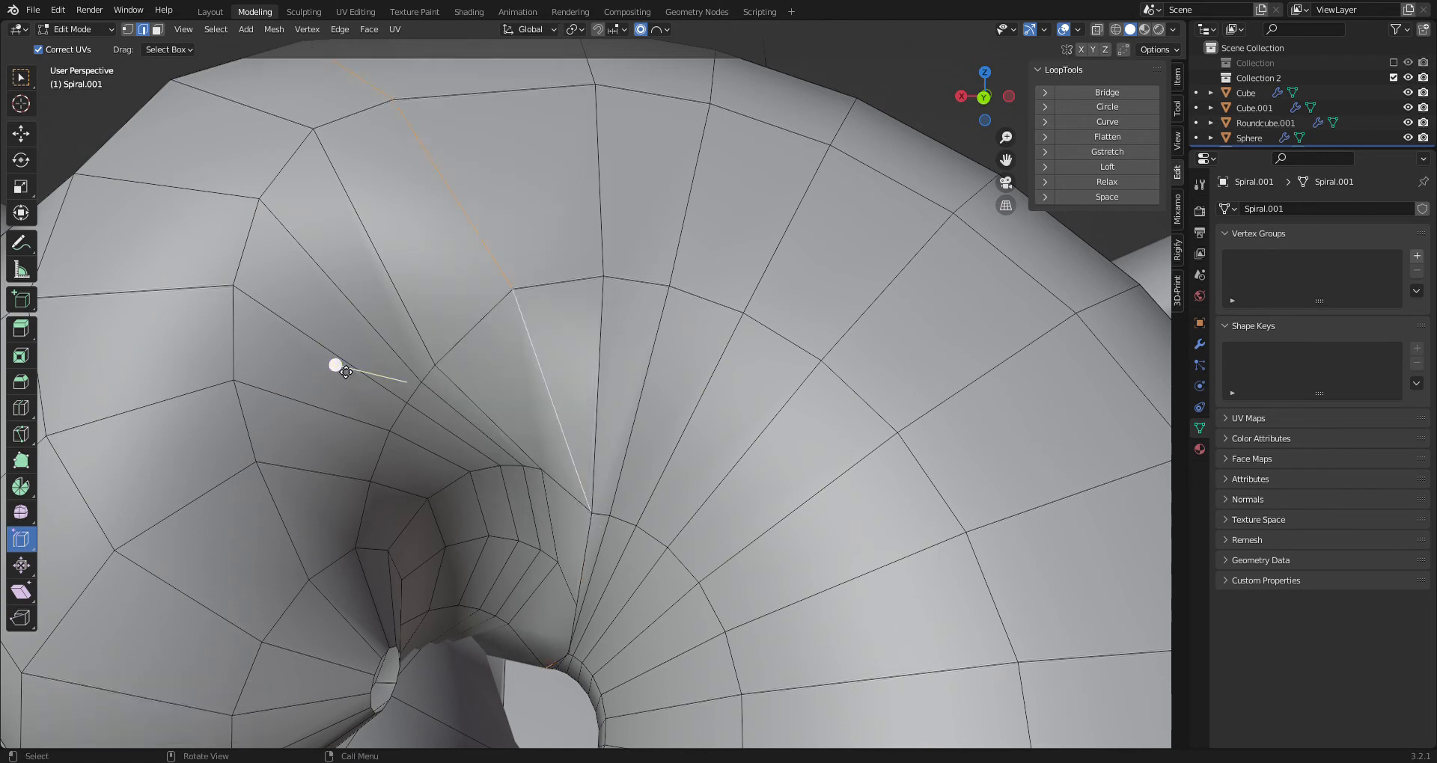
key("g")
key("g")
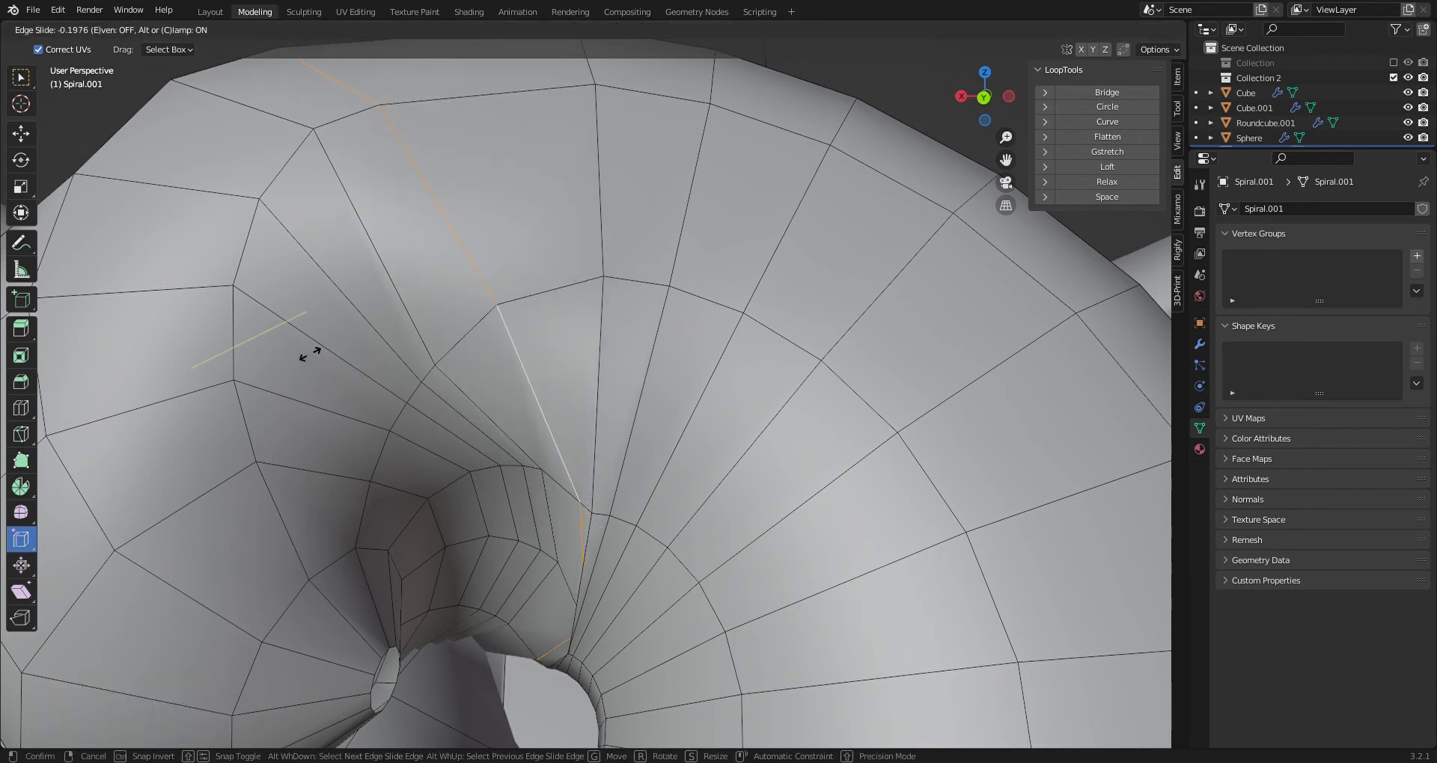
left_click(305, 344)
Switch to vertex selection and move the crease vertex just above the hole's rim about 0.027 m into the hollow
middle_click_drag(532, 633, 607, 485)
key("1")
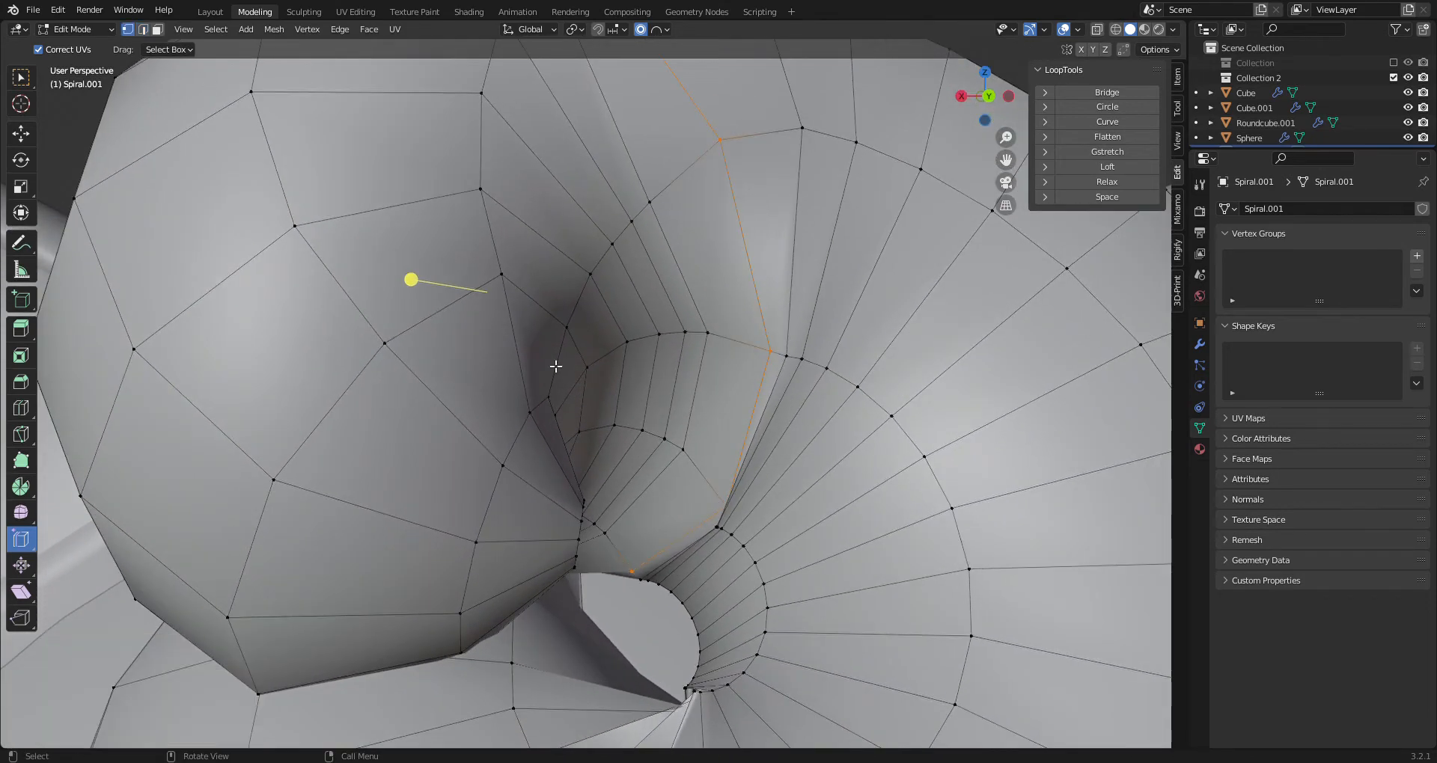
left_click_drag(722, 503, 720, 518)
scroll(648, 493, "up", 3)
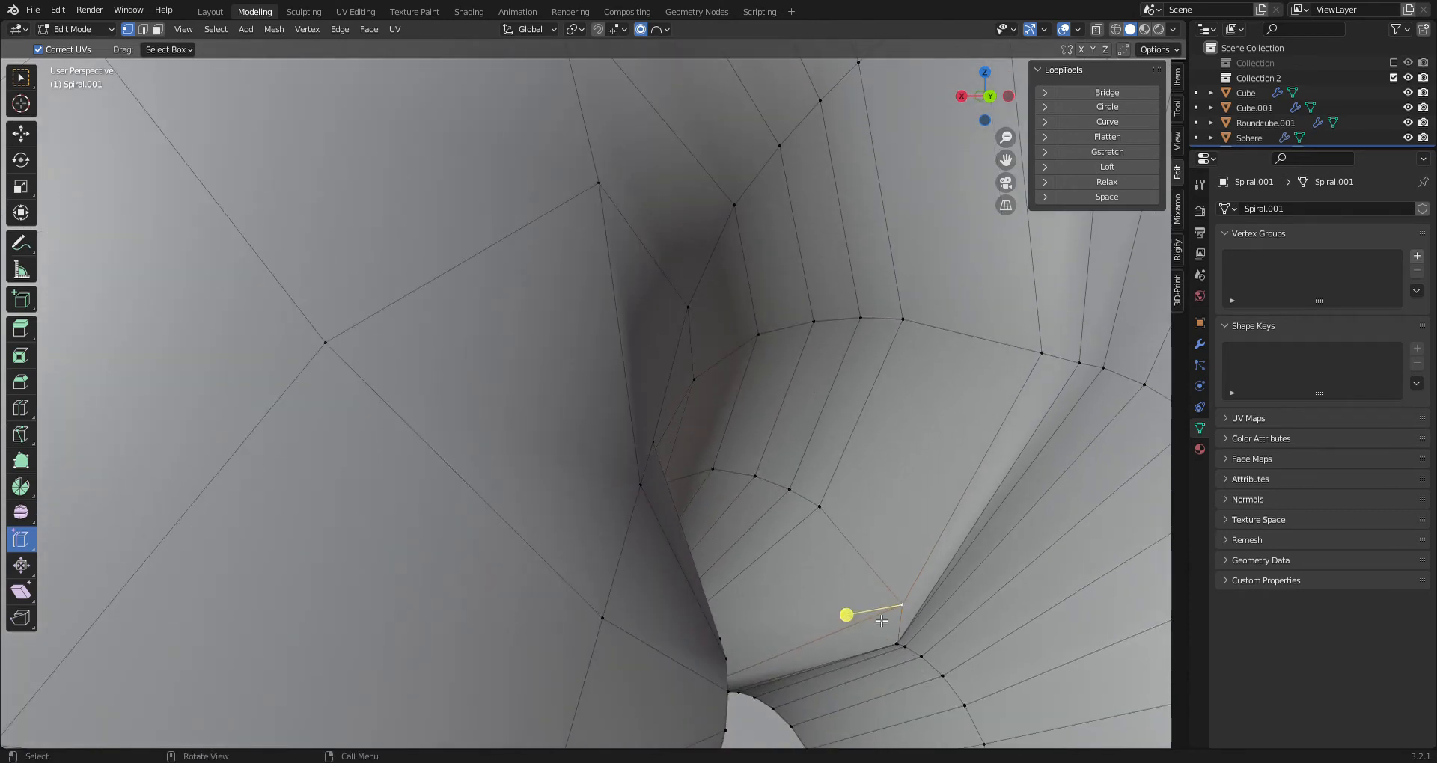
key("g")
left_click(889, 605)
key("ctrl+z")
key("g")
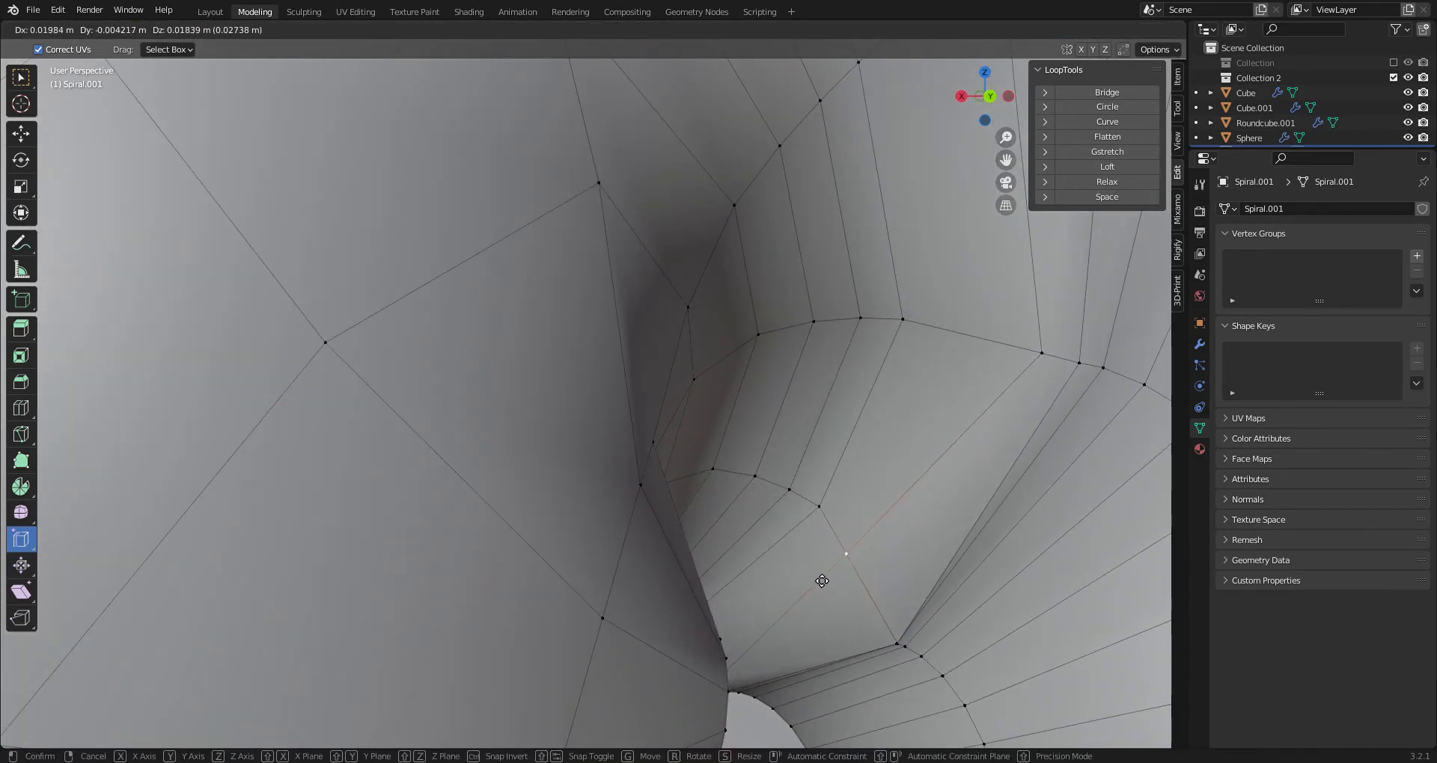
left_click(824, 581)
Move the vertex at the top of the crease by about 0.016 m in X, -0.002 m in Y and 0.006 m in Z
scroll(755, 515, "down", 5)
middle_click_drag(756, 515, 654, 500)
left_click(600, 573)
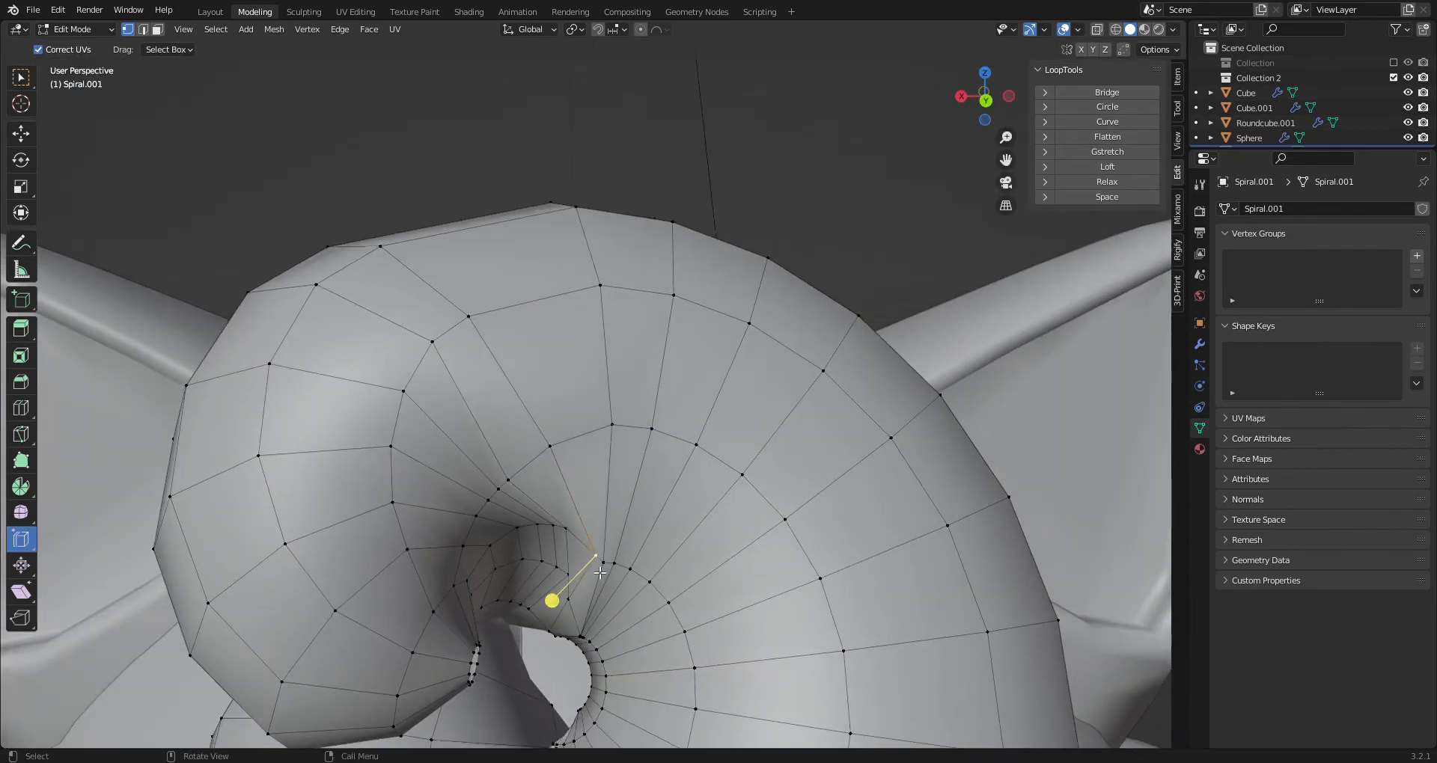
key("g")
left_click(572, 553)
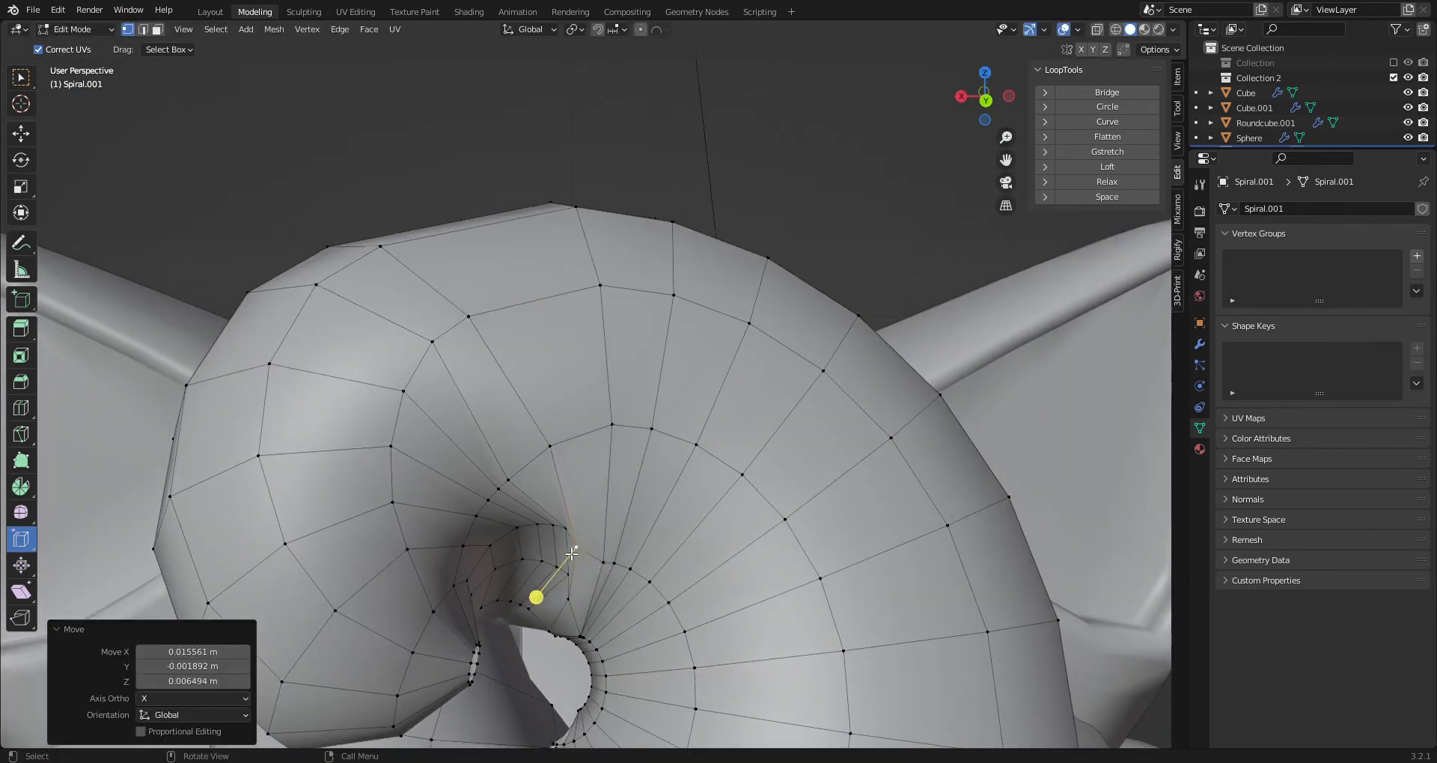
Try to move the vertex next to the hole's rim about 0.021 m, and undo the move
left_click(581, 637)
key("g")
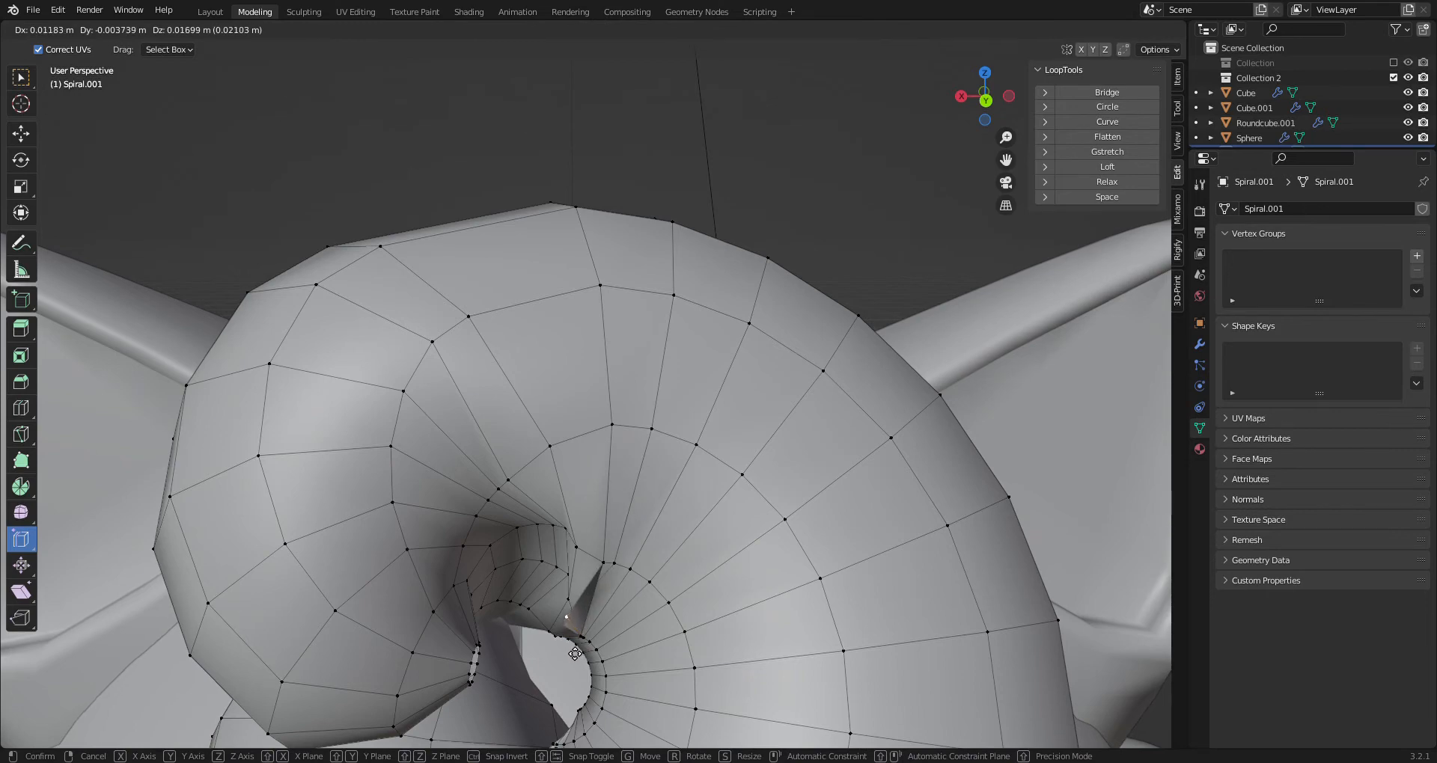
left_click(576, 658)
key("ctrl+z")
Switch to edge selection and slide the edges below the crease's upper ring towards the hollow to widen their spacing
scroll(629, 546, "up", 2)
mouse_move(633, 535)
middle_mouse_down()
mouse_move(640, 434)
mouse_move(636, 513)
middle_mouse_up()
left_click(637, 470)
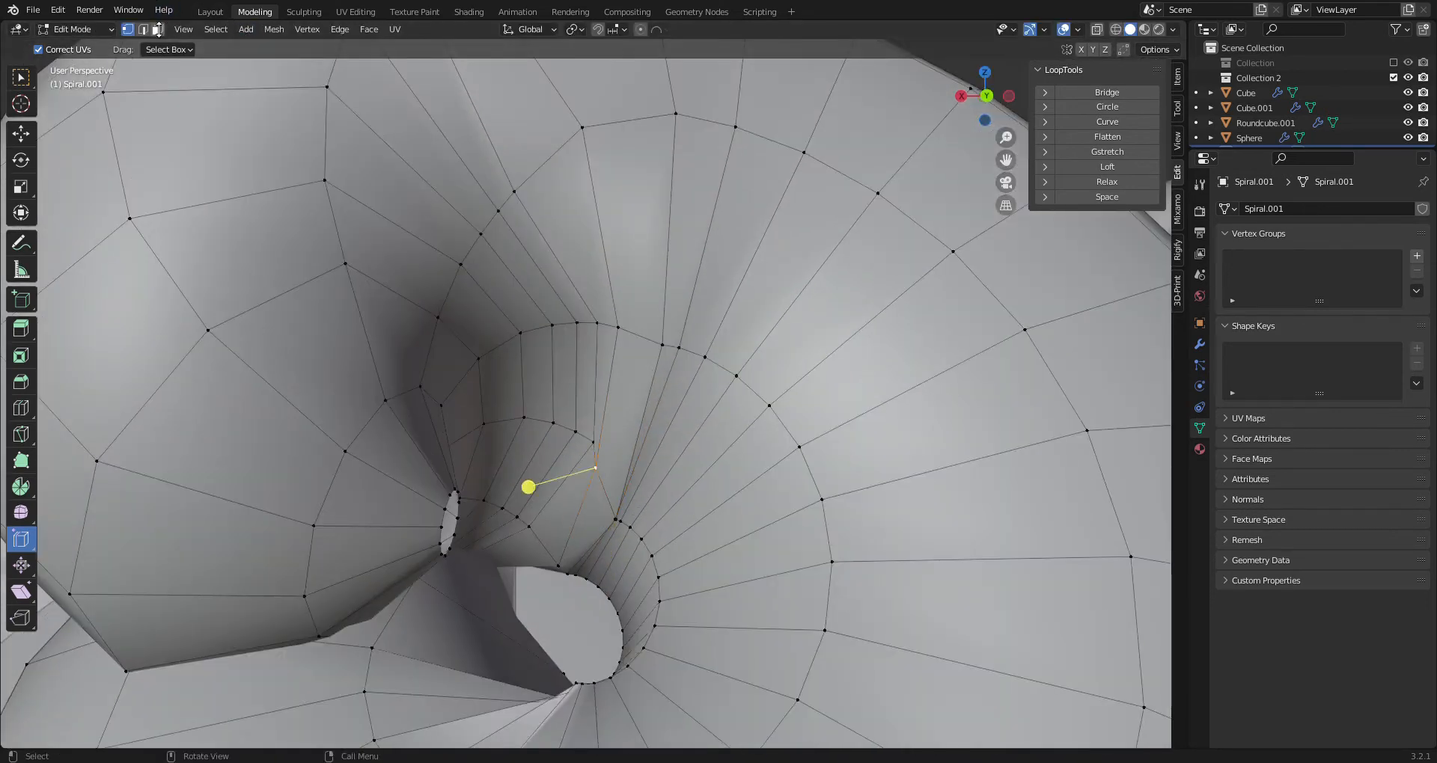
left_click(143, 29)
left_click(621, 475)
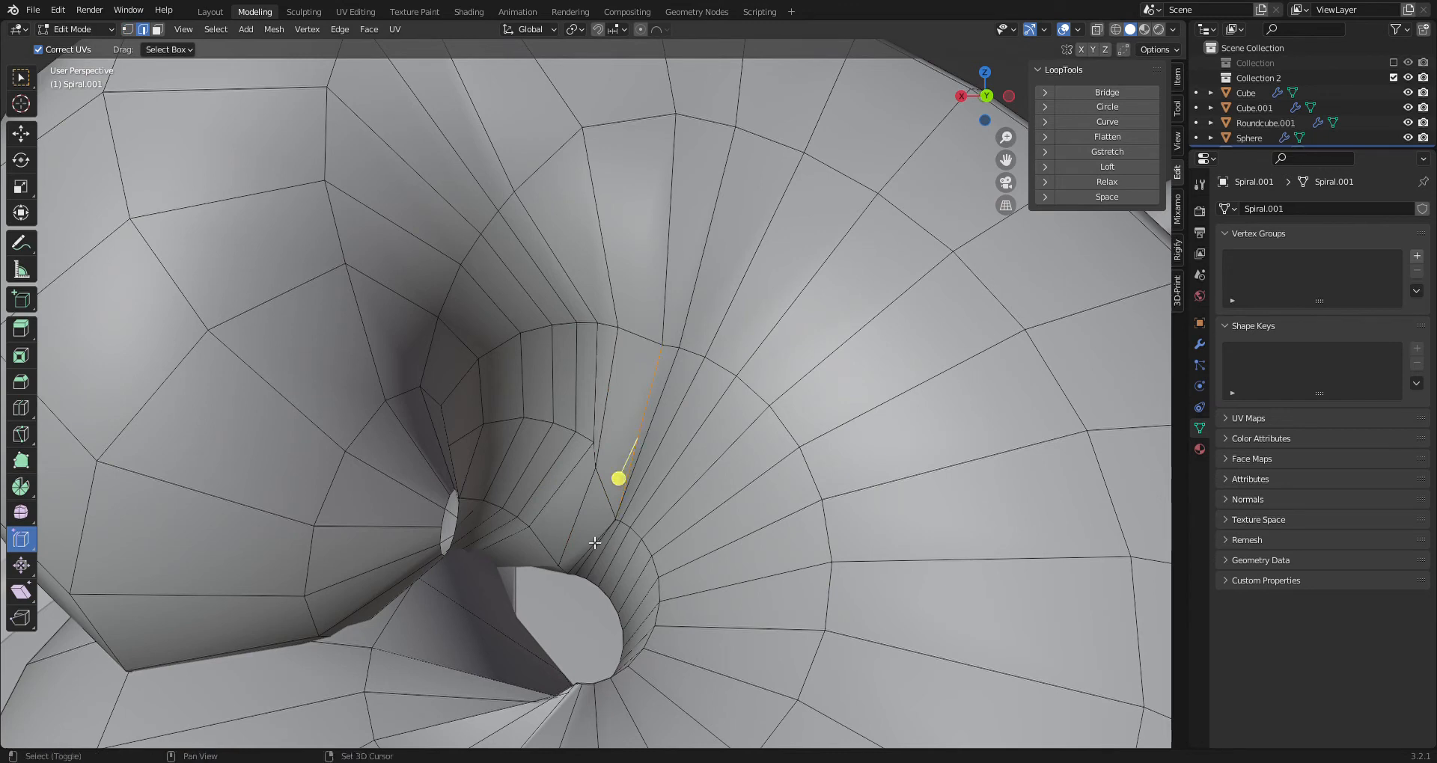
left_click(545, 493)
key("ctrl+z")
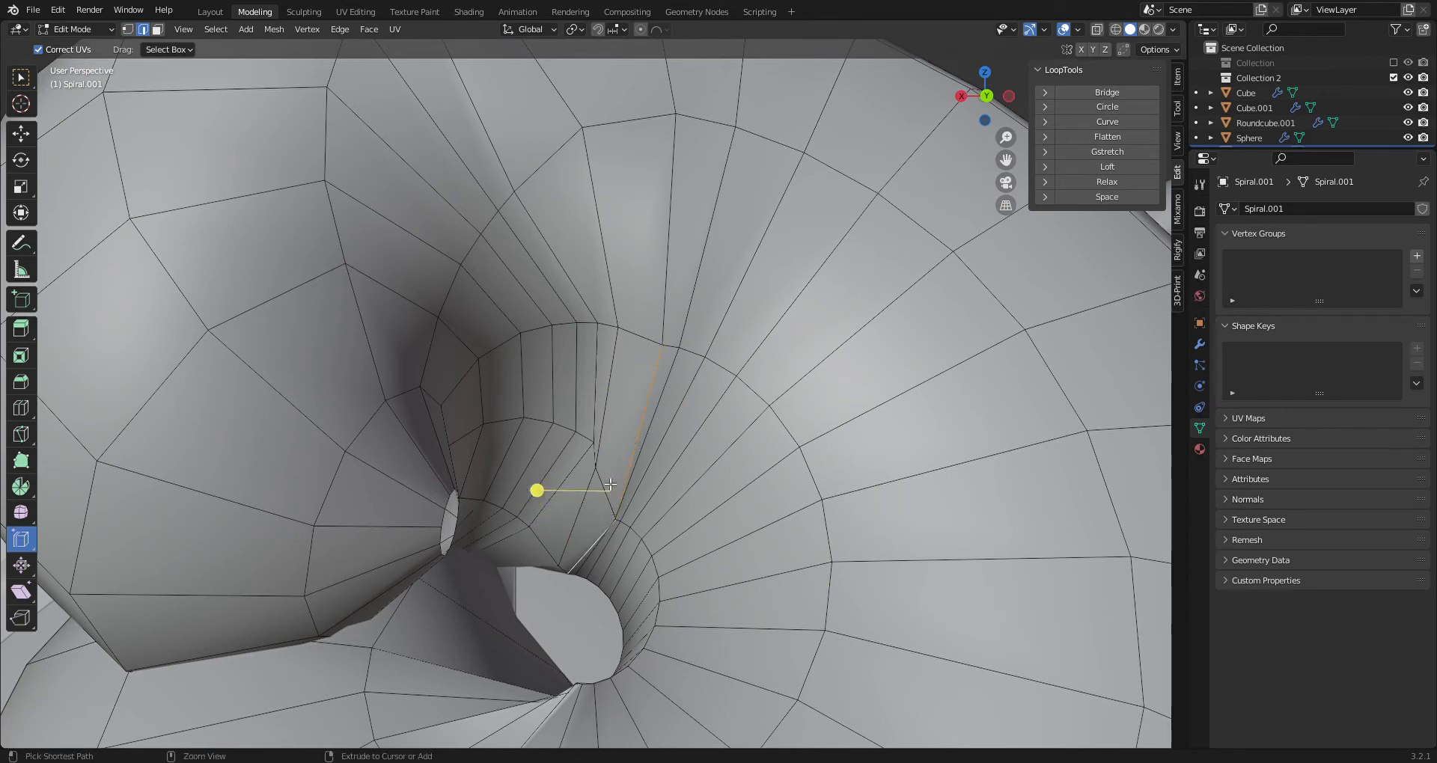
mouse_move(545, 496)
left_mouse_down()
mouse_move(498, 474)
mouse_move(526, 485)
left_mouse_up()
key("ctrl+z")
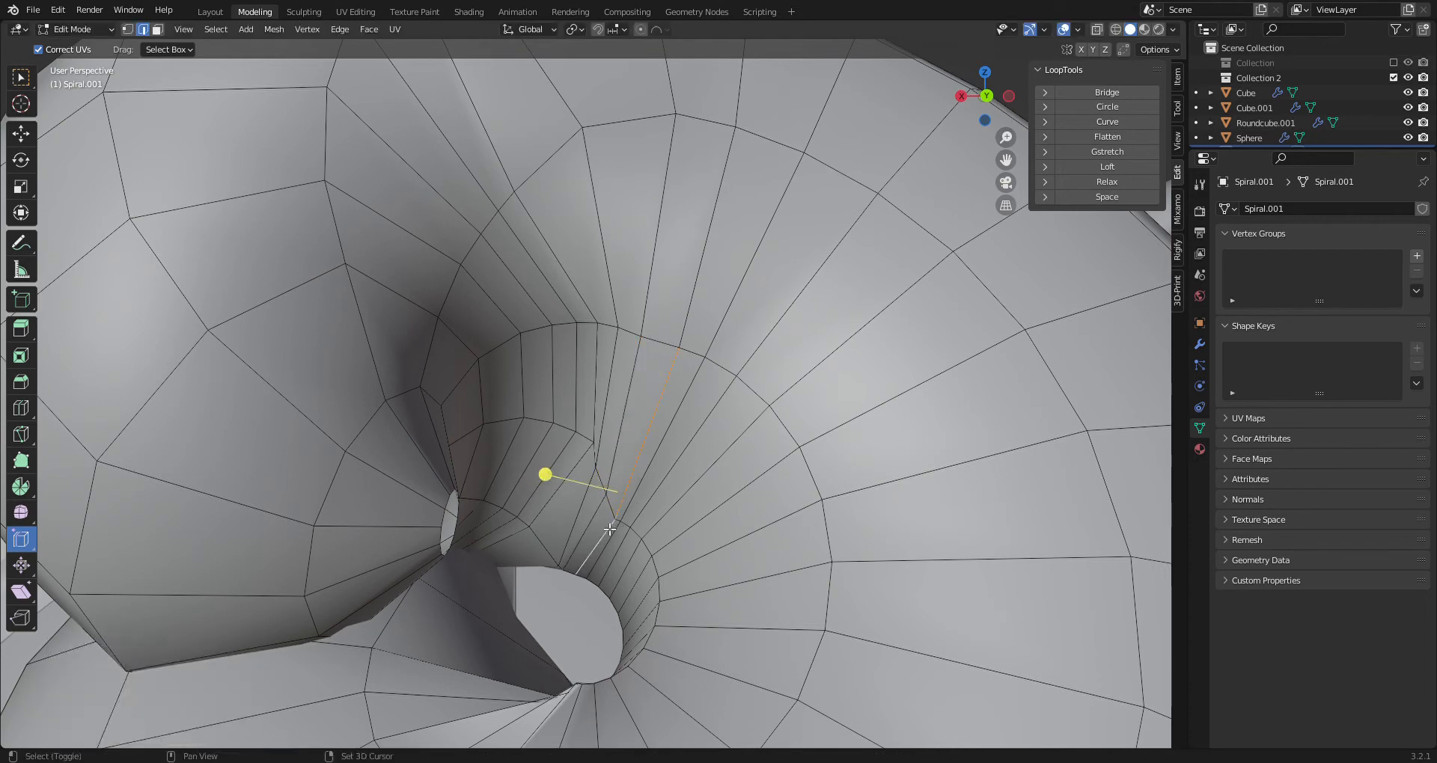
Slide the next line of edges down to the hole's rim to even out the narrow faces
left_click(546, 486)
scroll(546, 488, "up", 3)
middle_click_drag(546, 488, 600, 516, "shift")
scroll(632, 551, "down", 2)
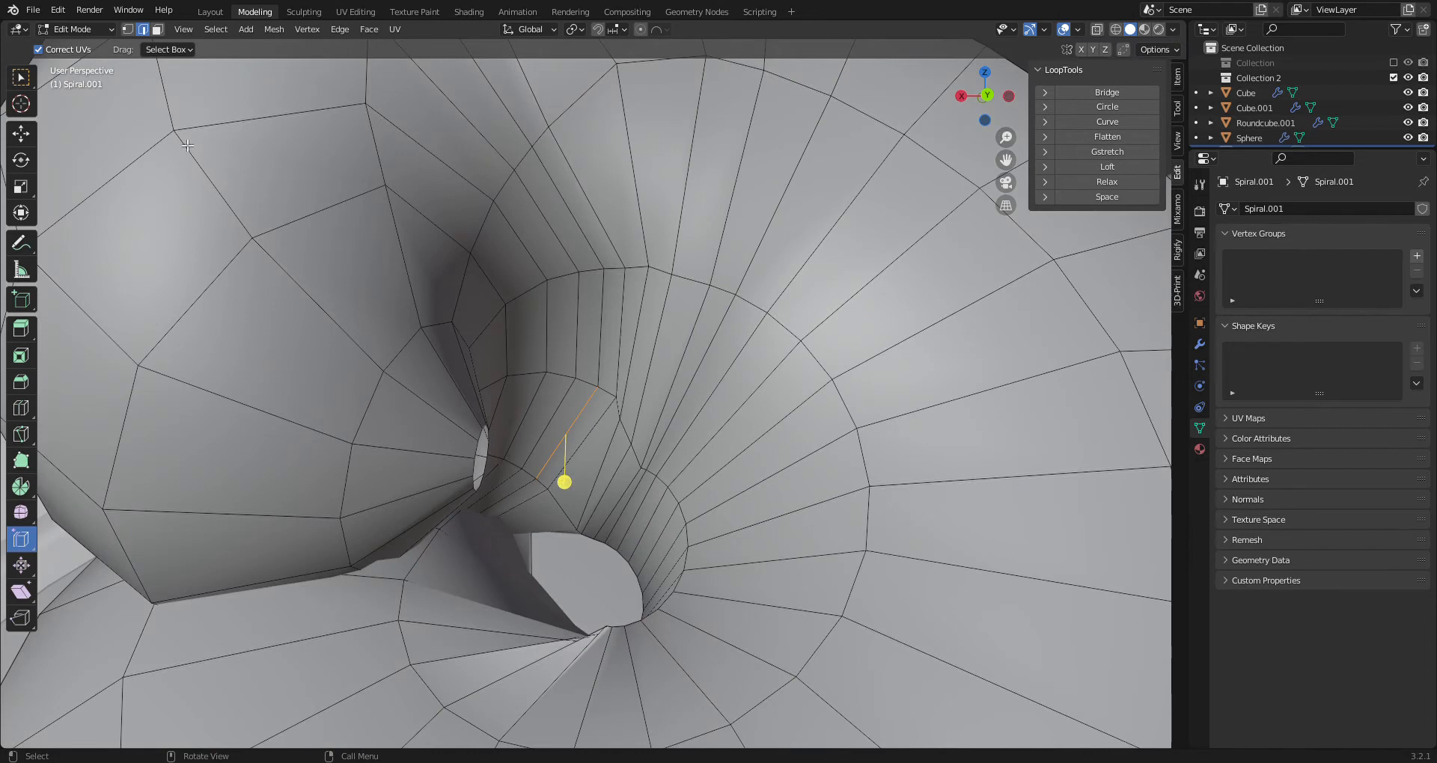
Switch to vertex selection and move the vertex at the upper rim of the hole slightly, in two small adjustments
left_click(128, 29)
left_click(585, 530)
key("g")
left_click(579, 540)
key("g")
left_click(567, 533)
Move the vertex on the hollow's inner ring by about 0.0055 m in X, -0.0005 m in Y and 0.0014 m in Z
left_click(622, 413)
left_click(622, 400)
key("g")
left_click(612, 403)
scroll(612, 404, "down", 3)
middle_click_drag(613, 403, 586, 413)
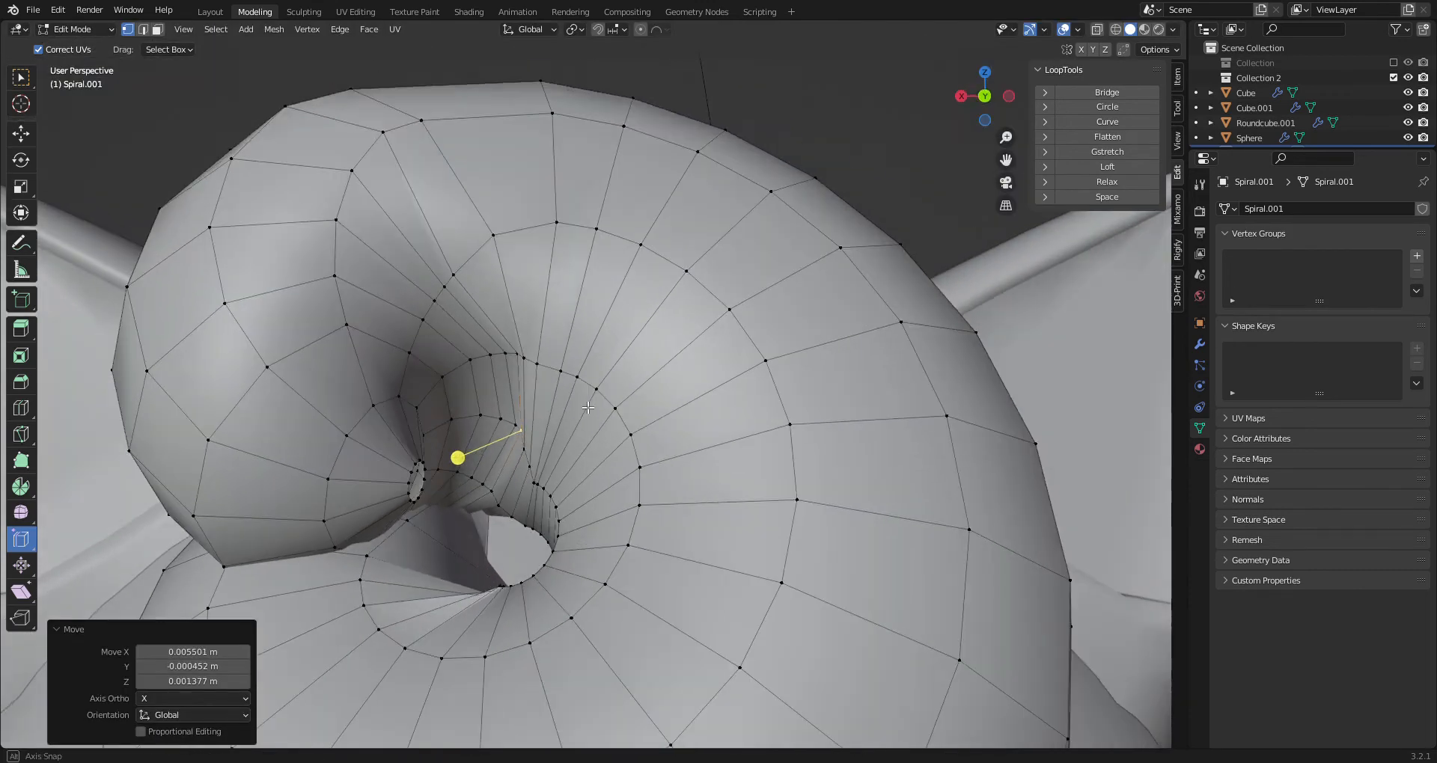
middle_click_drag(561, 477, 602, 492)
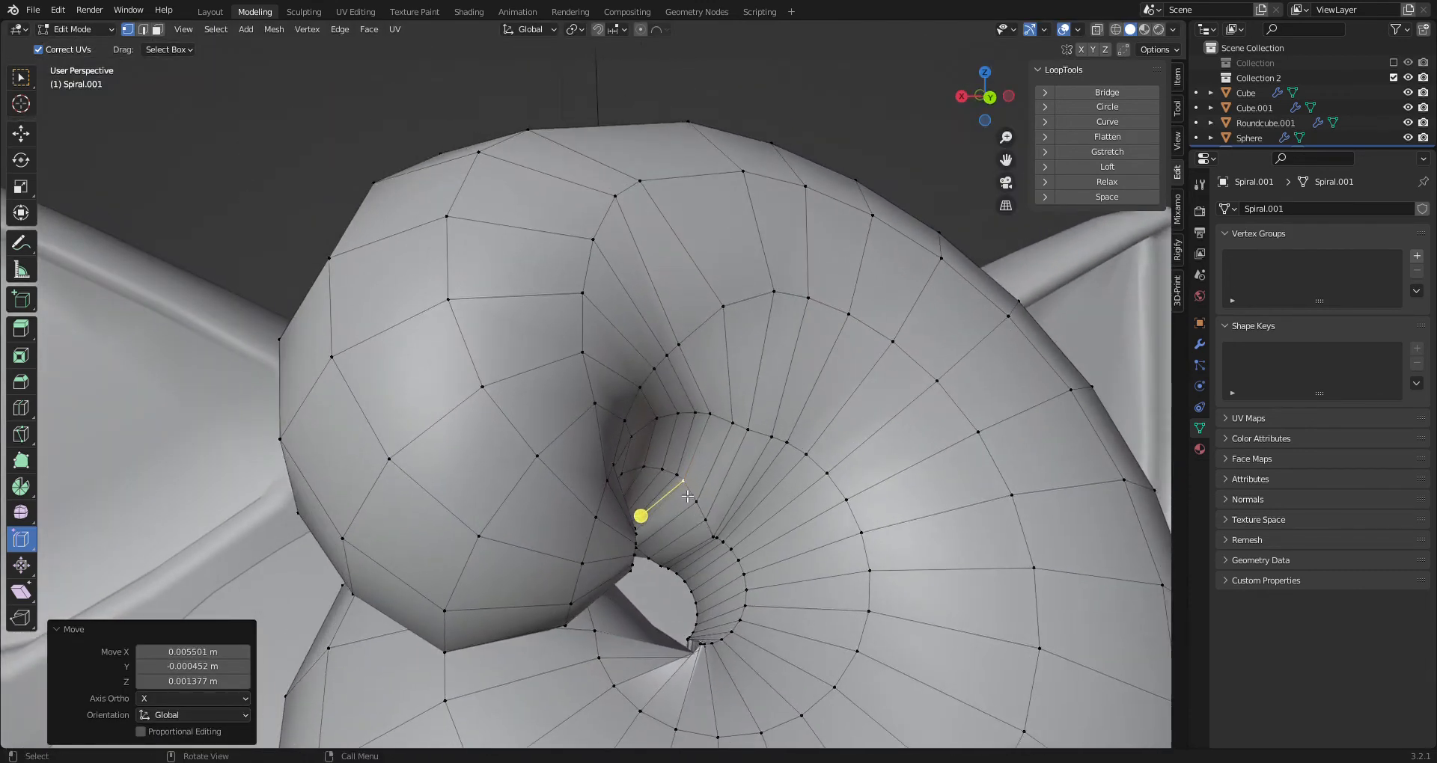
Select the whole curl mesh and smooth its vertices once with a smoothing of 0.500
key("a")
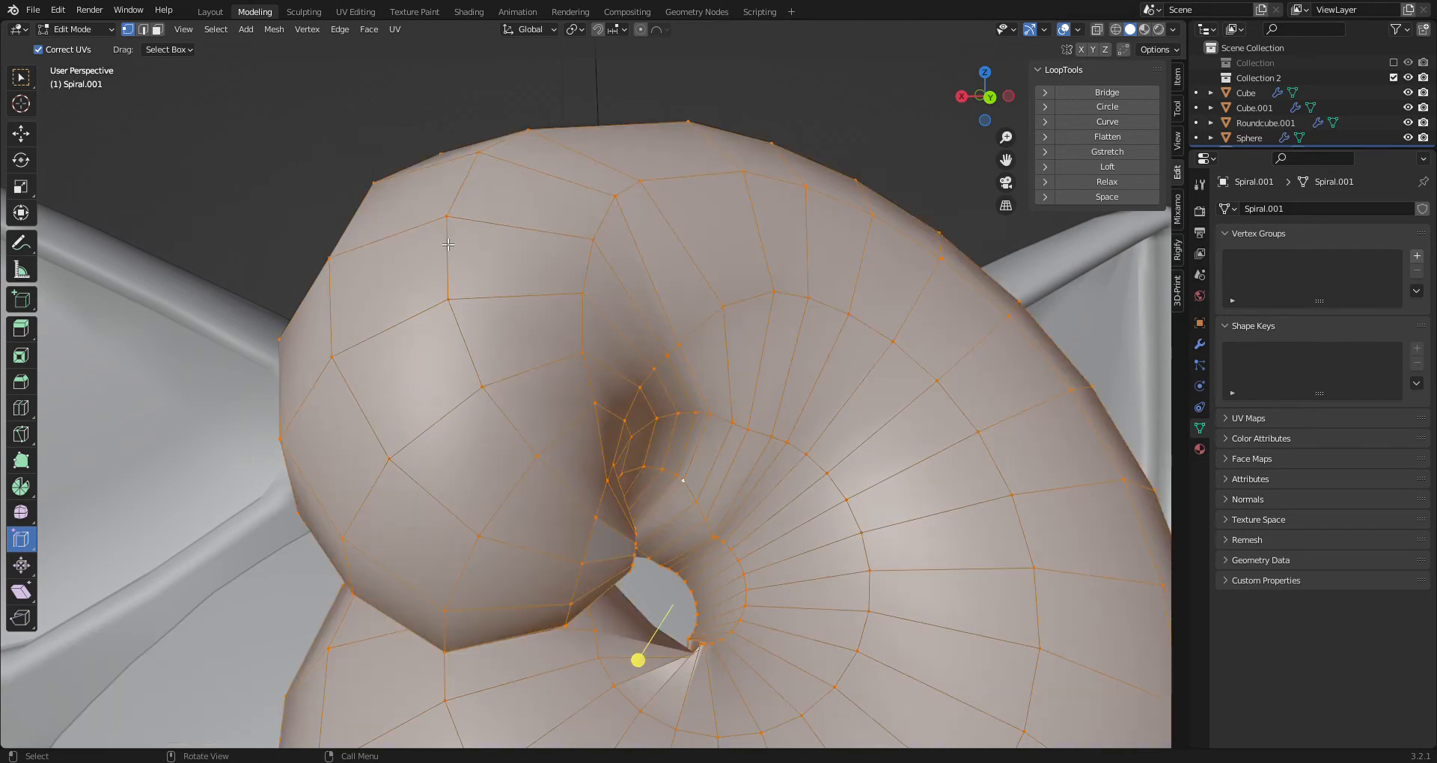
left_click(307, 29)
left_click(351, 217)
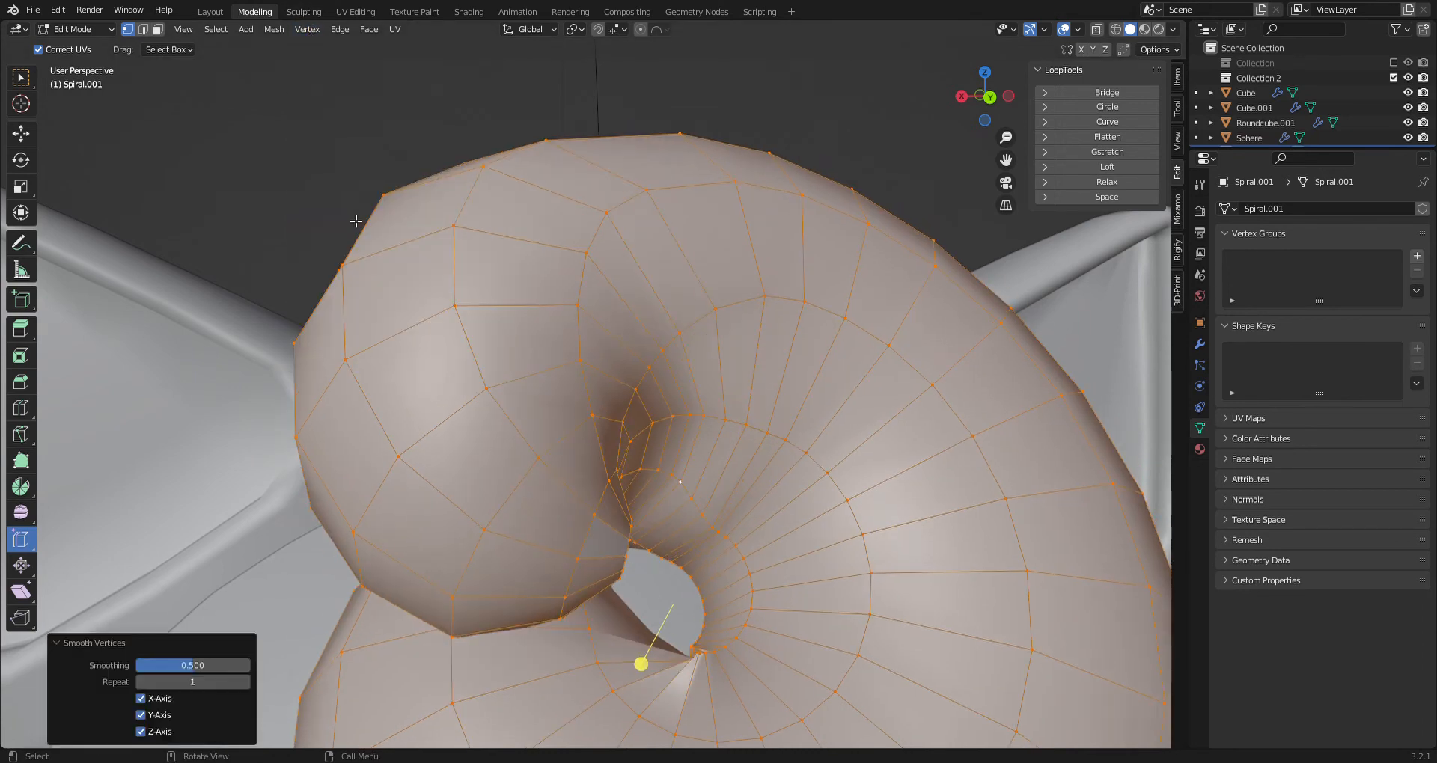
middle_click_drag(621, 352, 748, 300)
Try the LoopTools Relax operation on the whole curl mesh, and undo it
left_click(1067, 173)
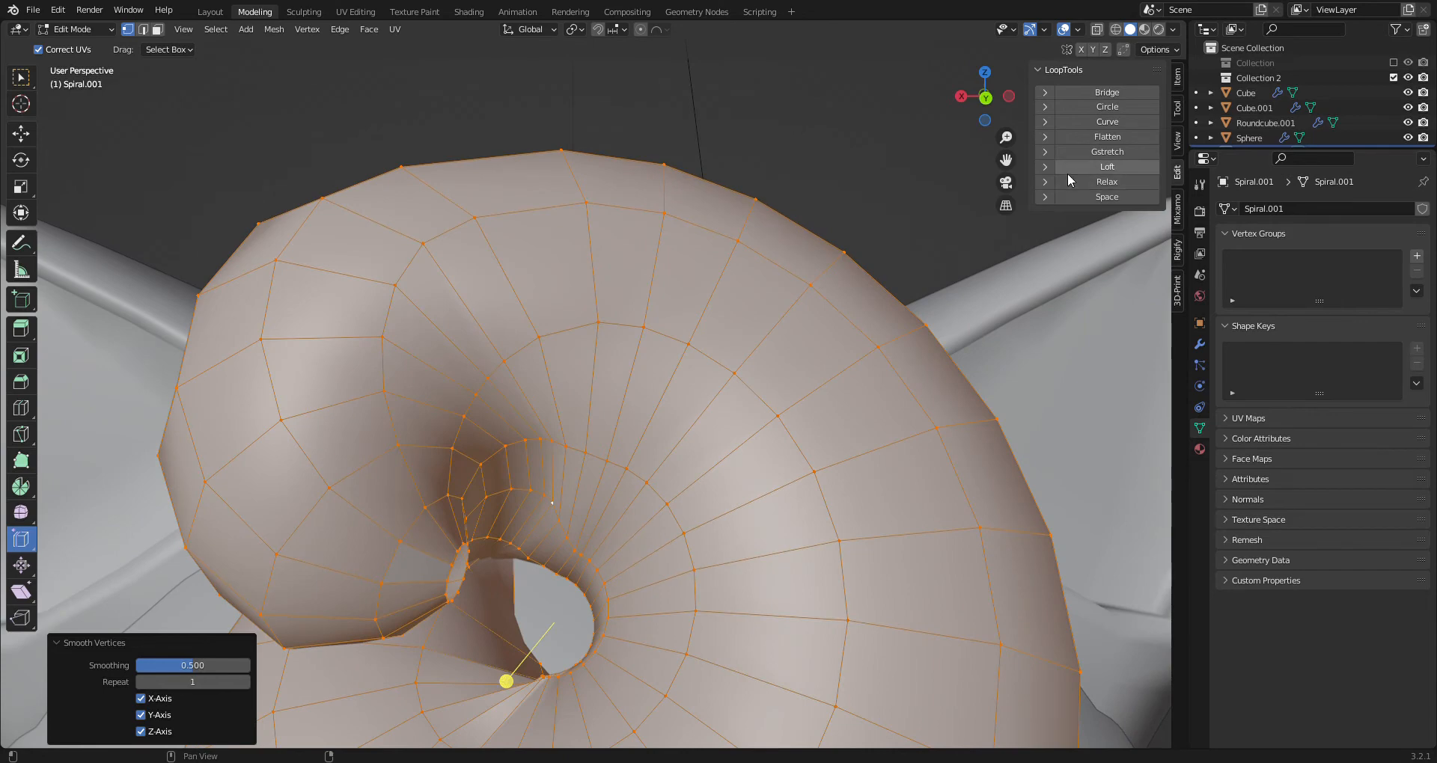
key("ctrl+z")
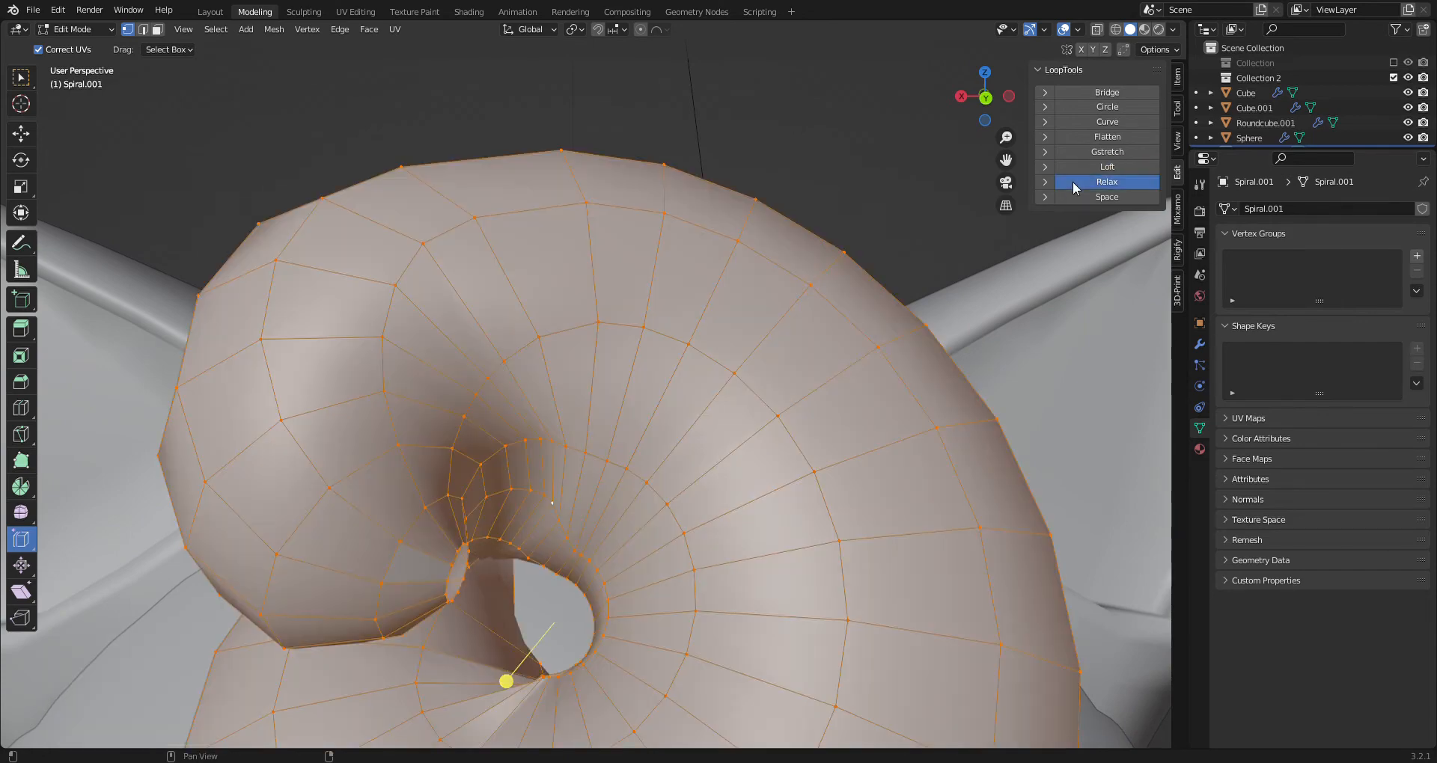
left_click(1072, 181)
key("ctrl+z")
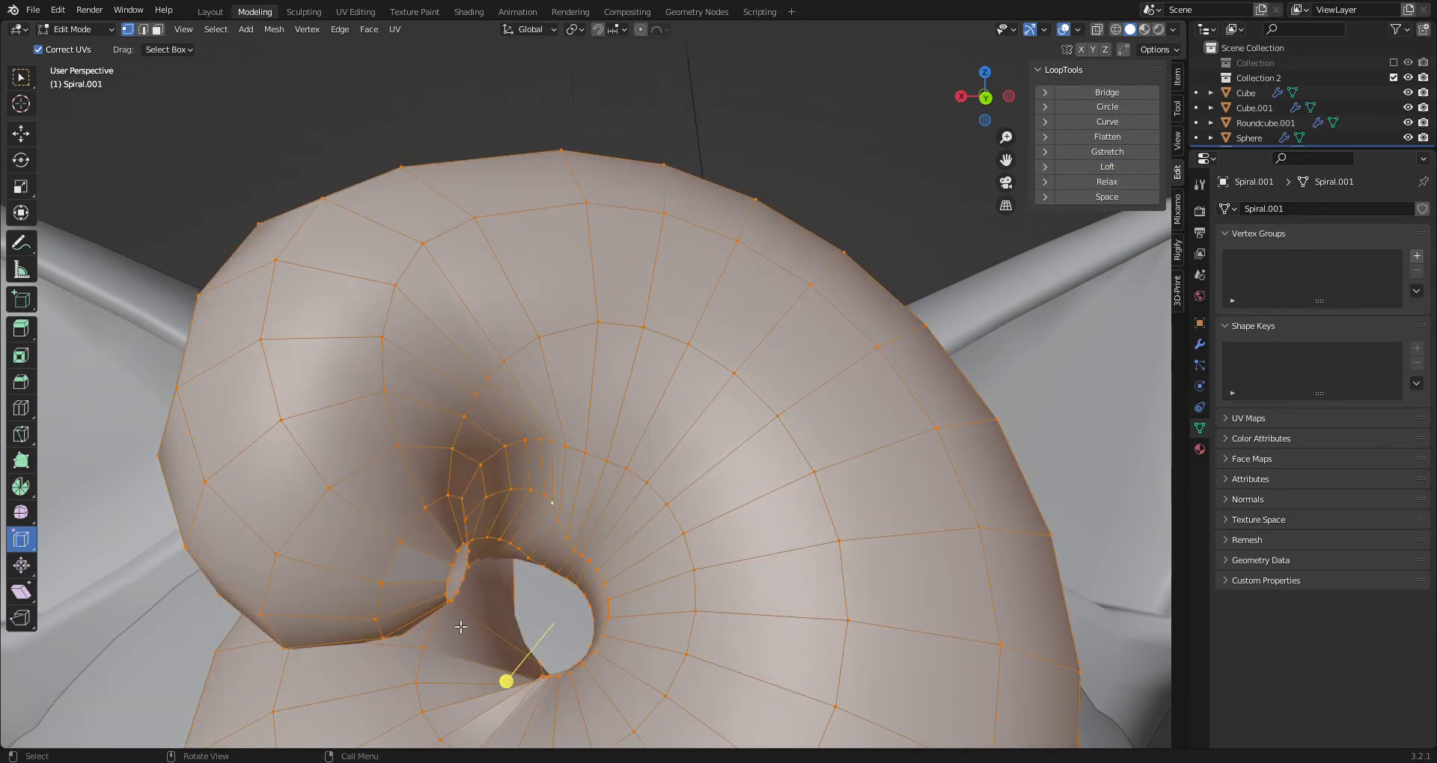
Activate the Move tool, select the open edge loop at the curl's tip, and extrude it about 0.034 m outwards
left_click(20, 134)
left_click(361, 514)
middle_click_drag(476, 595, 580, 620)
scroll(587, 620, "up", 3)
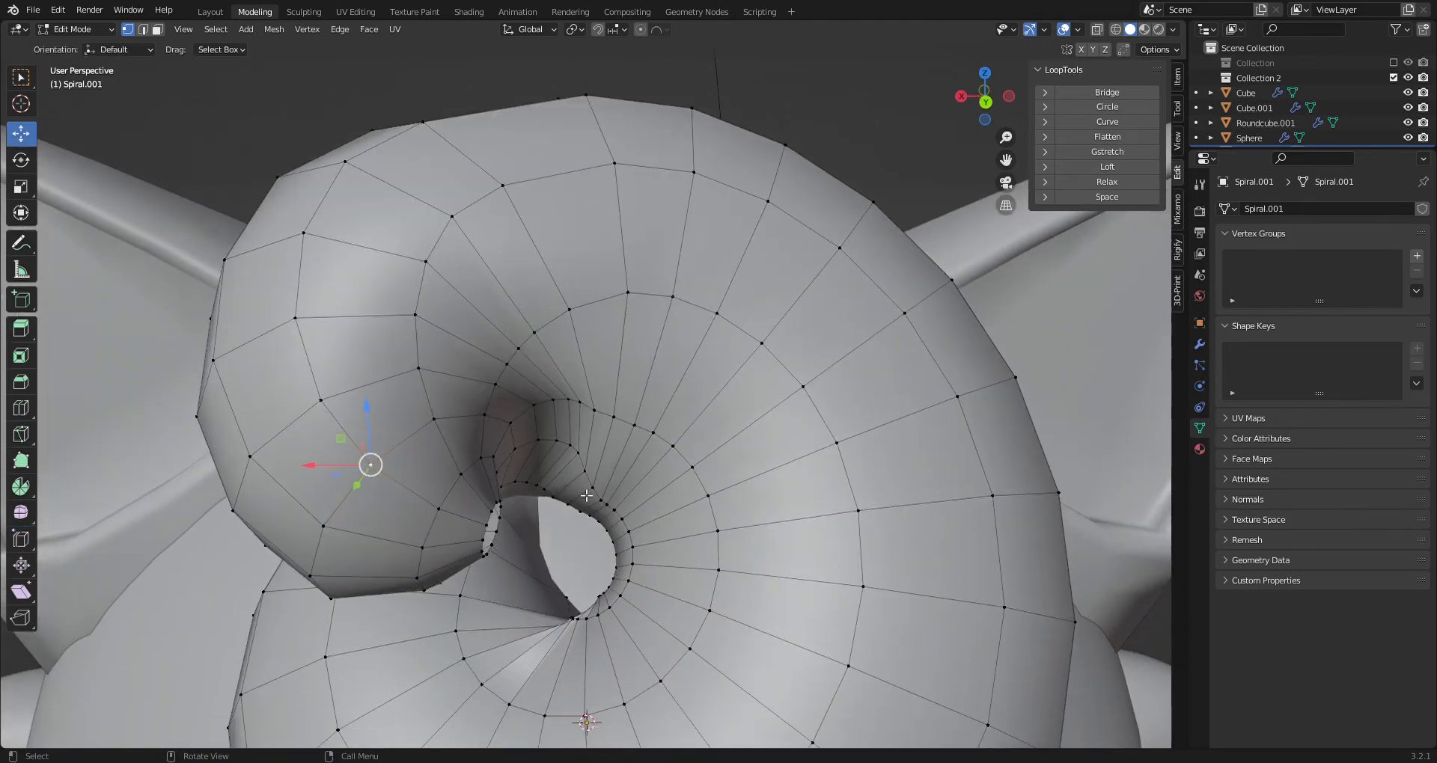
left_click_drag(583, 469, 607, 502)
left_click(589, 464)
left_click(492, 524, "alt")
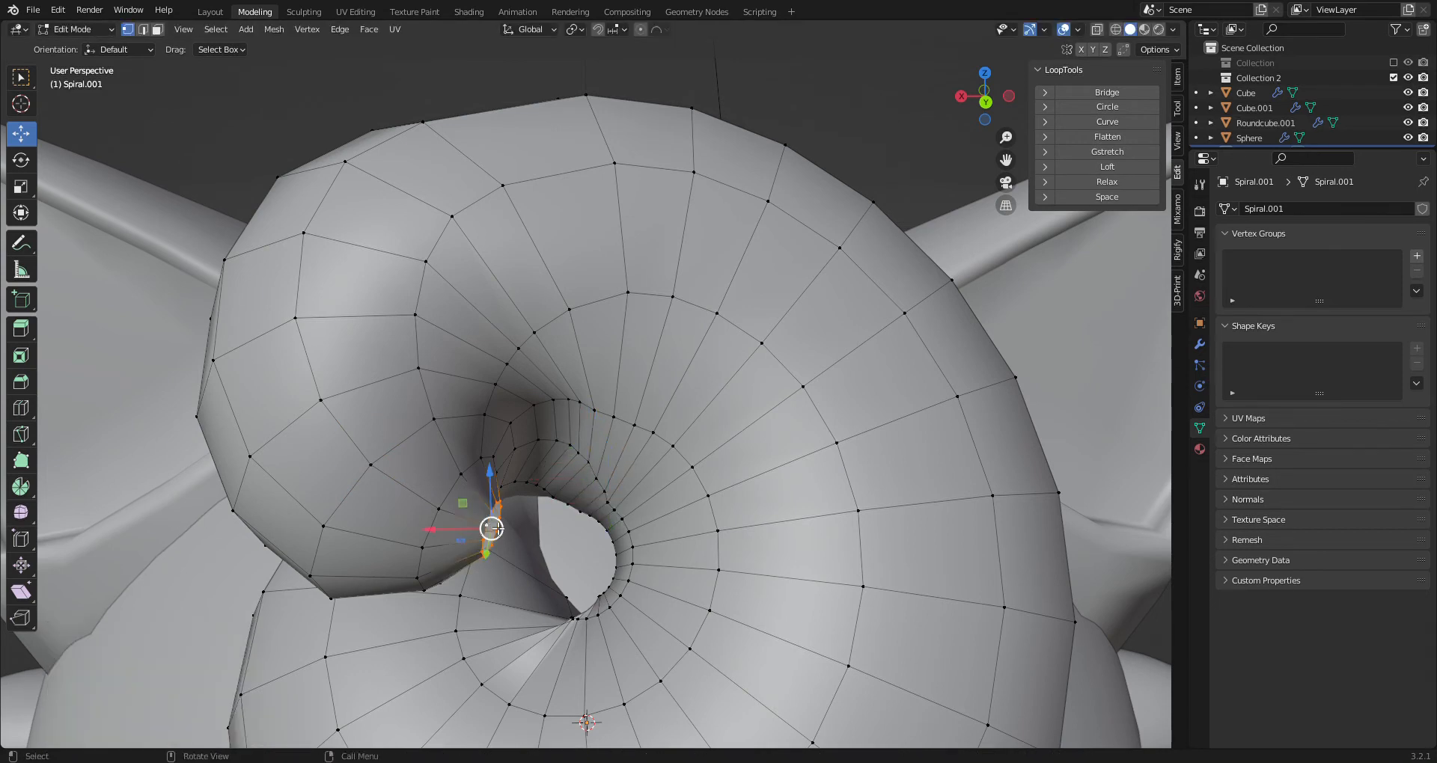
middle_click_drag(492, 526, 487, 556, "shift")
key("e")
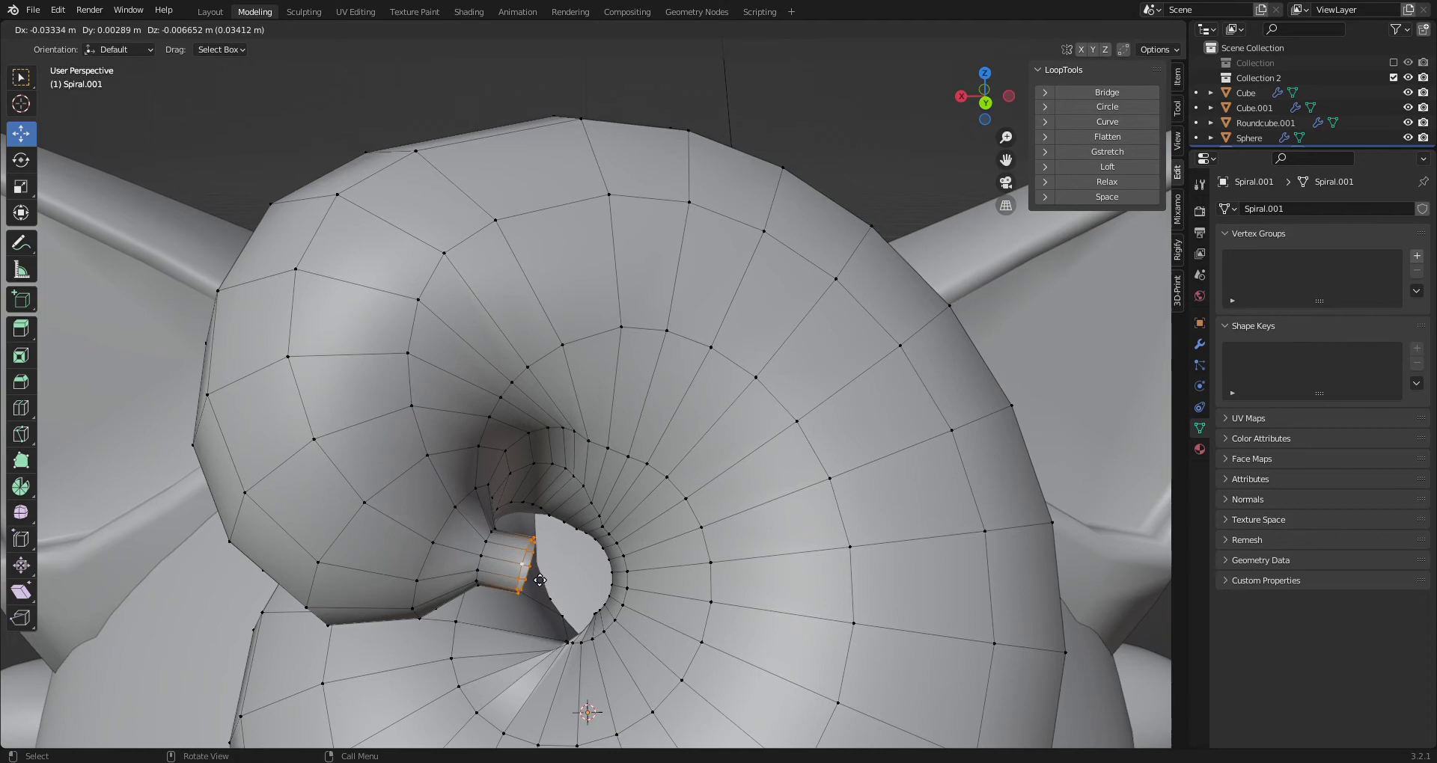
left_click(532, 572)
Merge the extruded loop at its center and move the merged tip vertex about -0.006 m in X and 0.001 m in Z
key("alt+m")
left_click(533, 572)
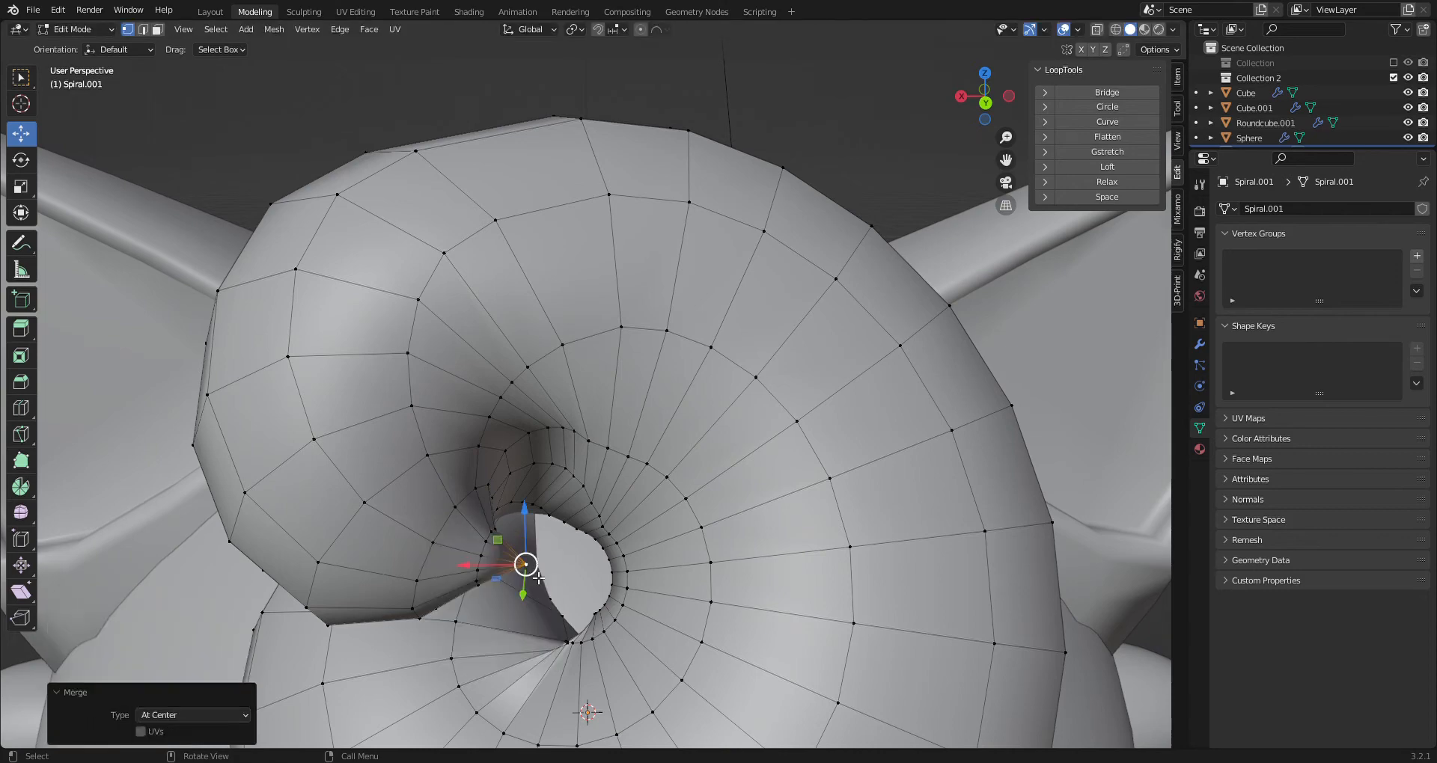
key("g")
left_click(537, 572)
scroll(546, 572, "down", 5)
middle_click_drag(547, 573, 510, 592)
scroll(520, 490, "up", 3)
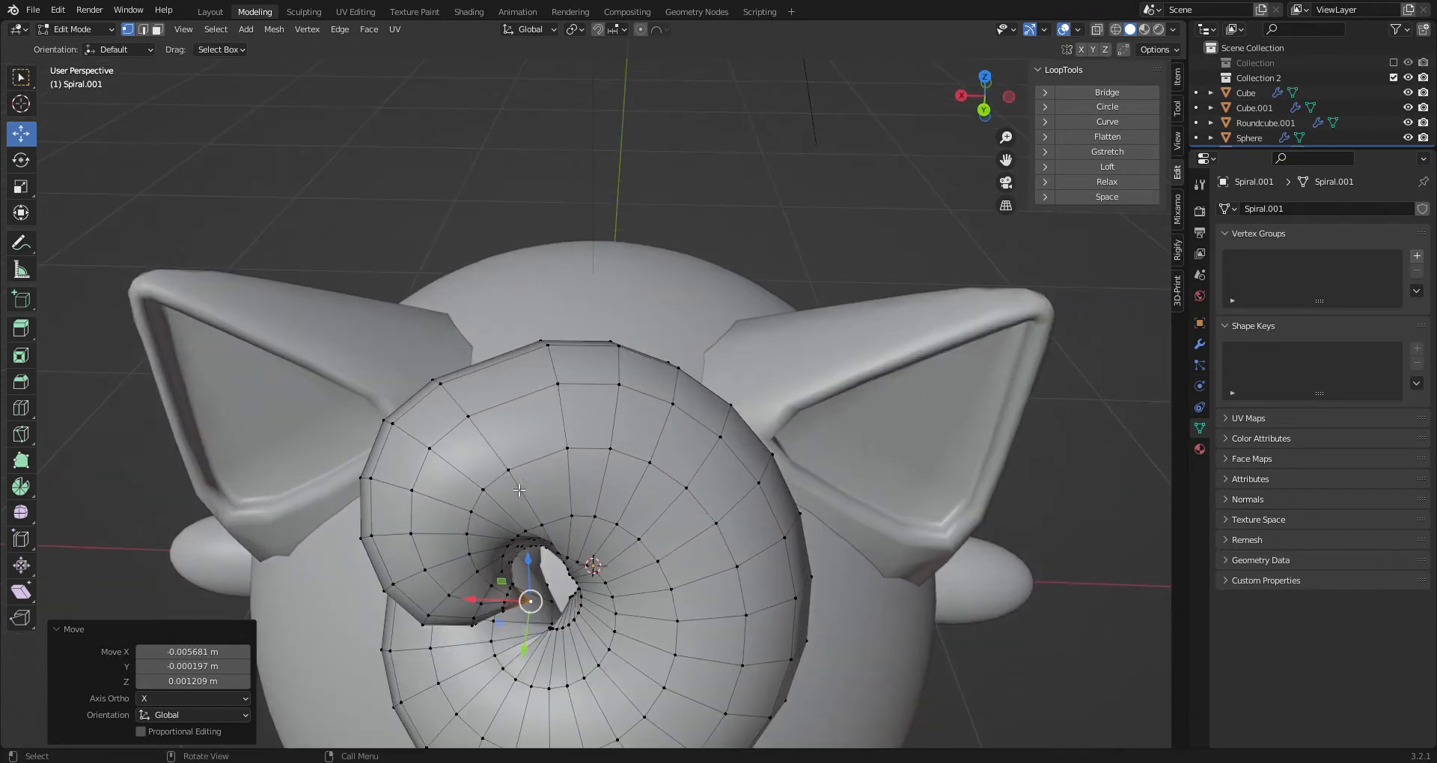
Select the edge loop across the curl's upper bend, rotate it about 4°, and move it about -0.008, -0.004 and 0.005 m in X, Y and Z
left_click(519, 491, "alt")
key("r")
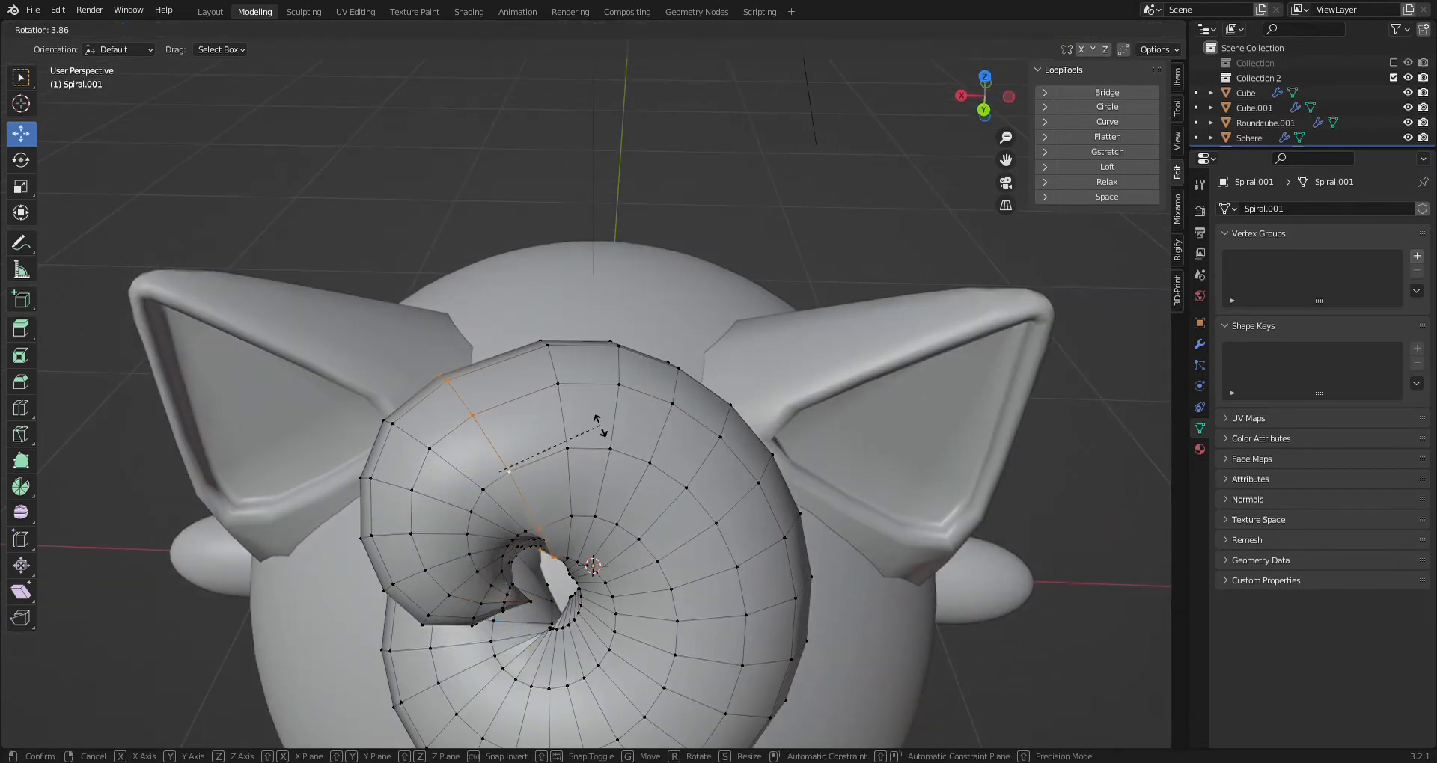
left_click(573, 449)
key("g")
left_click(471, 485)
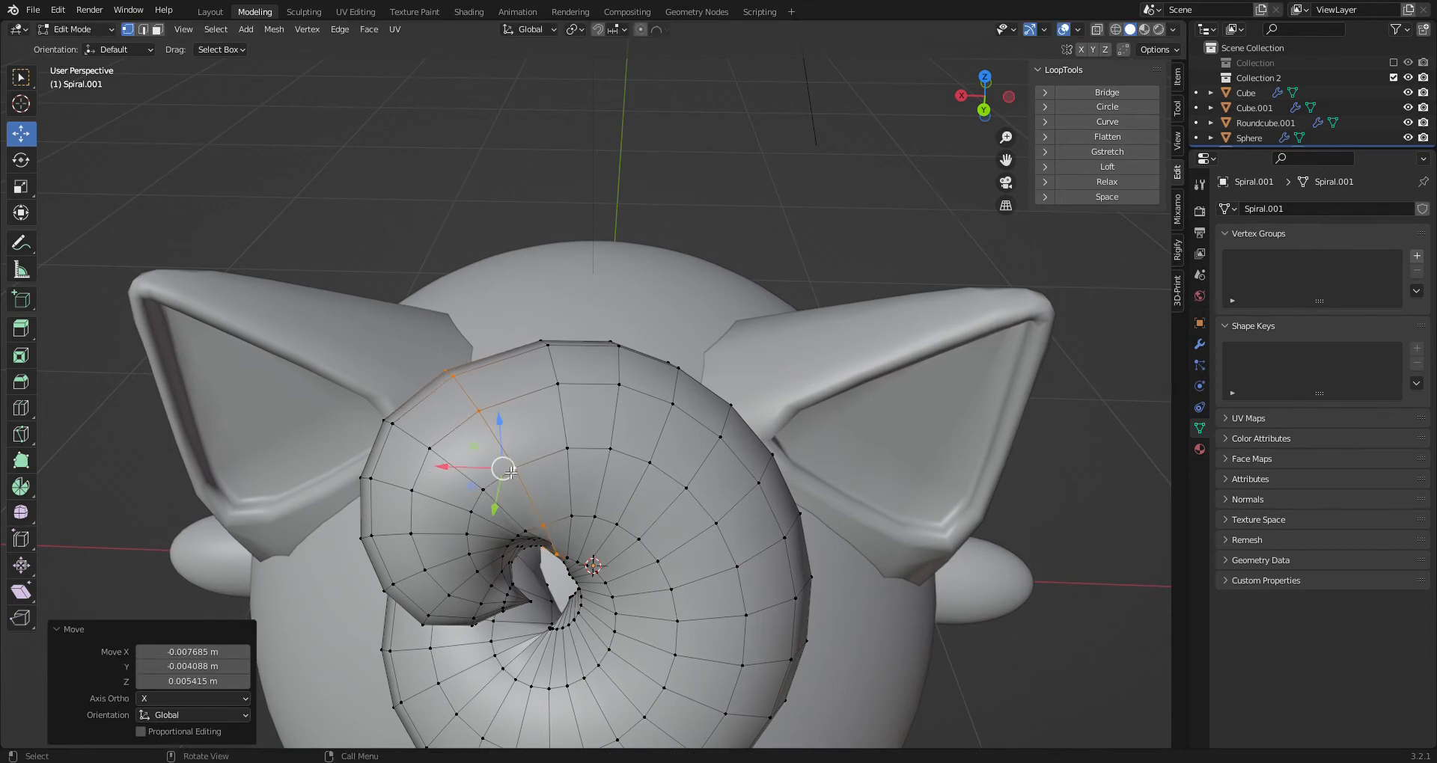
Try rotating the adjacent edge loop on the curl's upper bend about 4.5° and moving it about -0.003, -0.002 and 0.002 m in X, Y and Z, and undo it
key("r")
left_click(490, 471)
key("g")
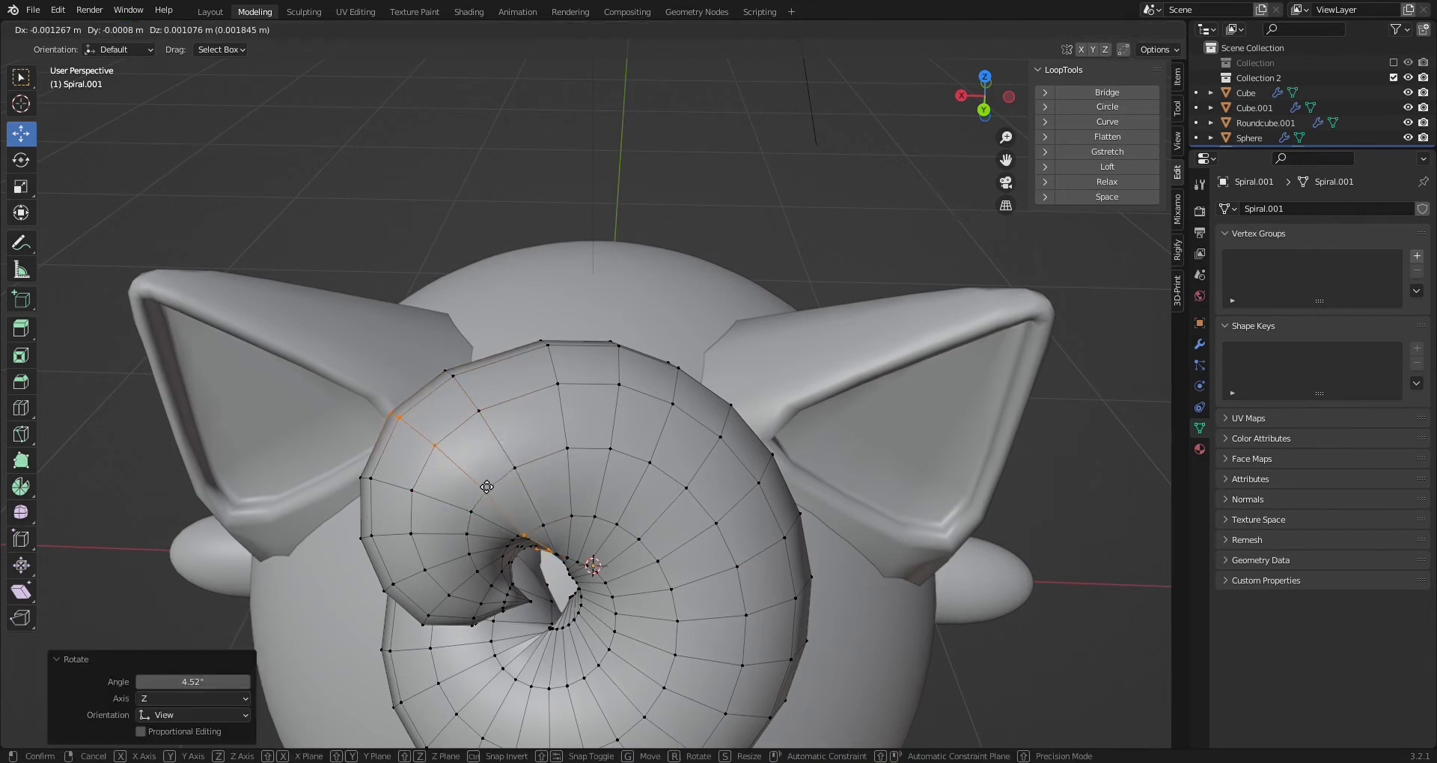
left_click(486, 486)
middle_click_drag(487, 487, 541, 542)
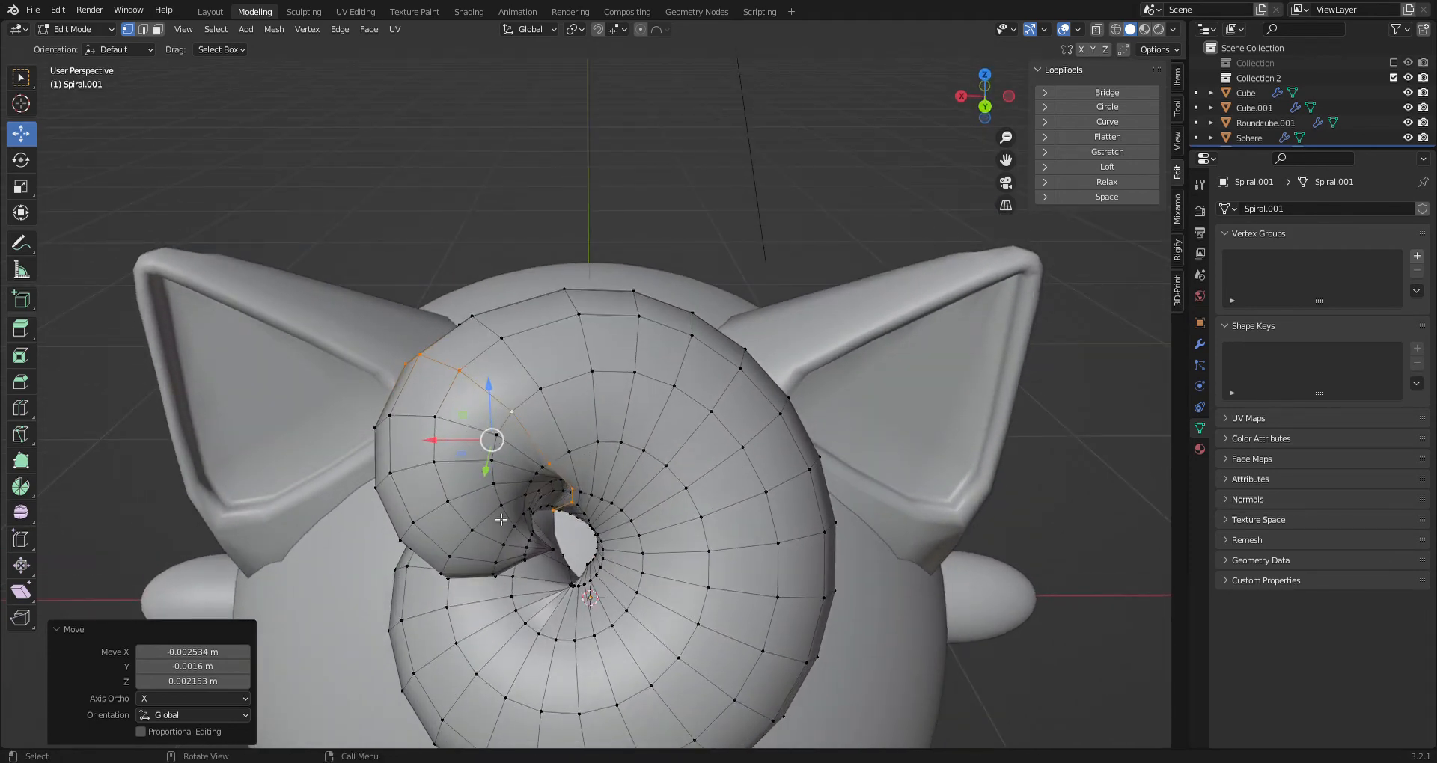
scroll(501, 519, "up", 4)
key("ctrl+z")
key("ctrl+z")
Reposition the vertex in the curl's inner crease near the central hole, undoing the first move and placing it again
left_click(518, 560)
key("g")
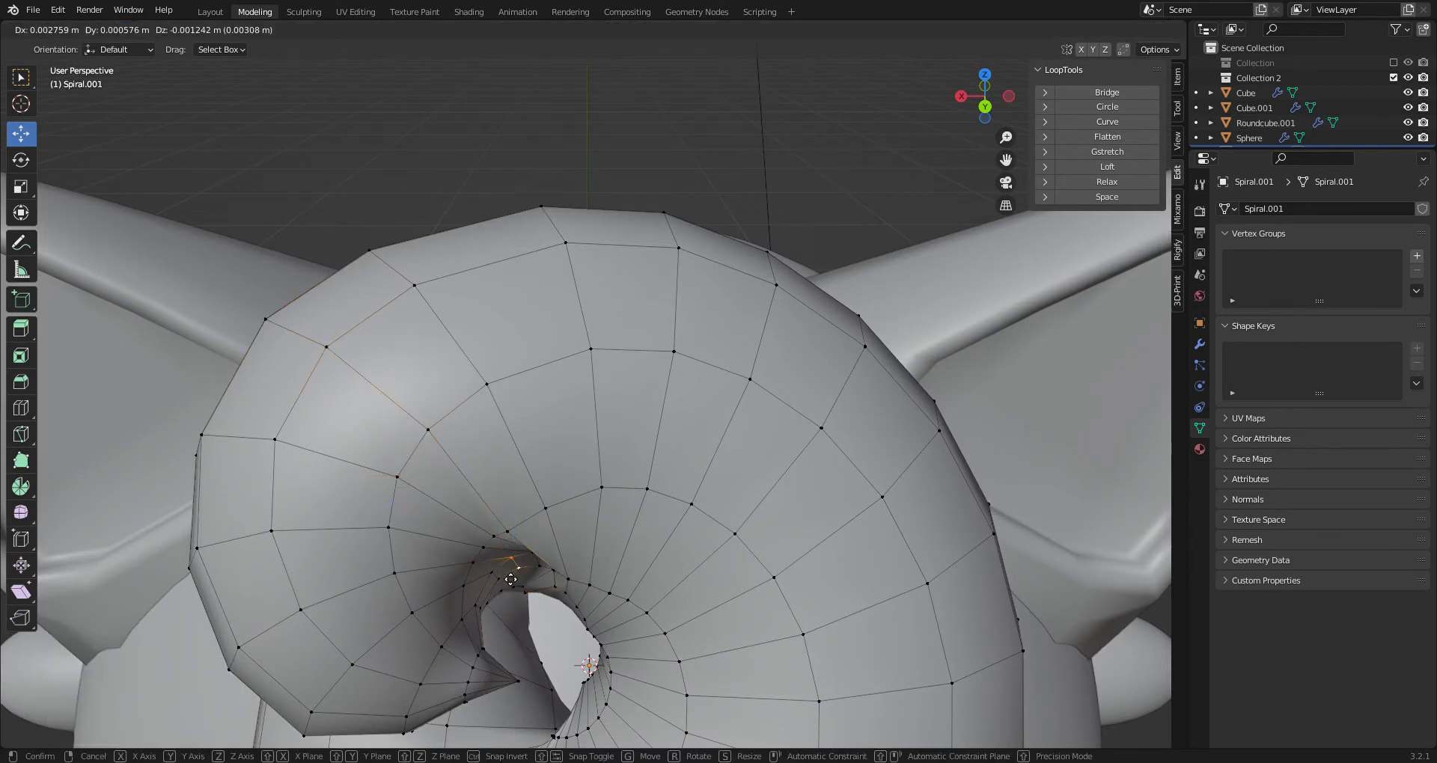
left_click(501, 584)
middle_click_drag(503, 569, 546, 567)
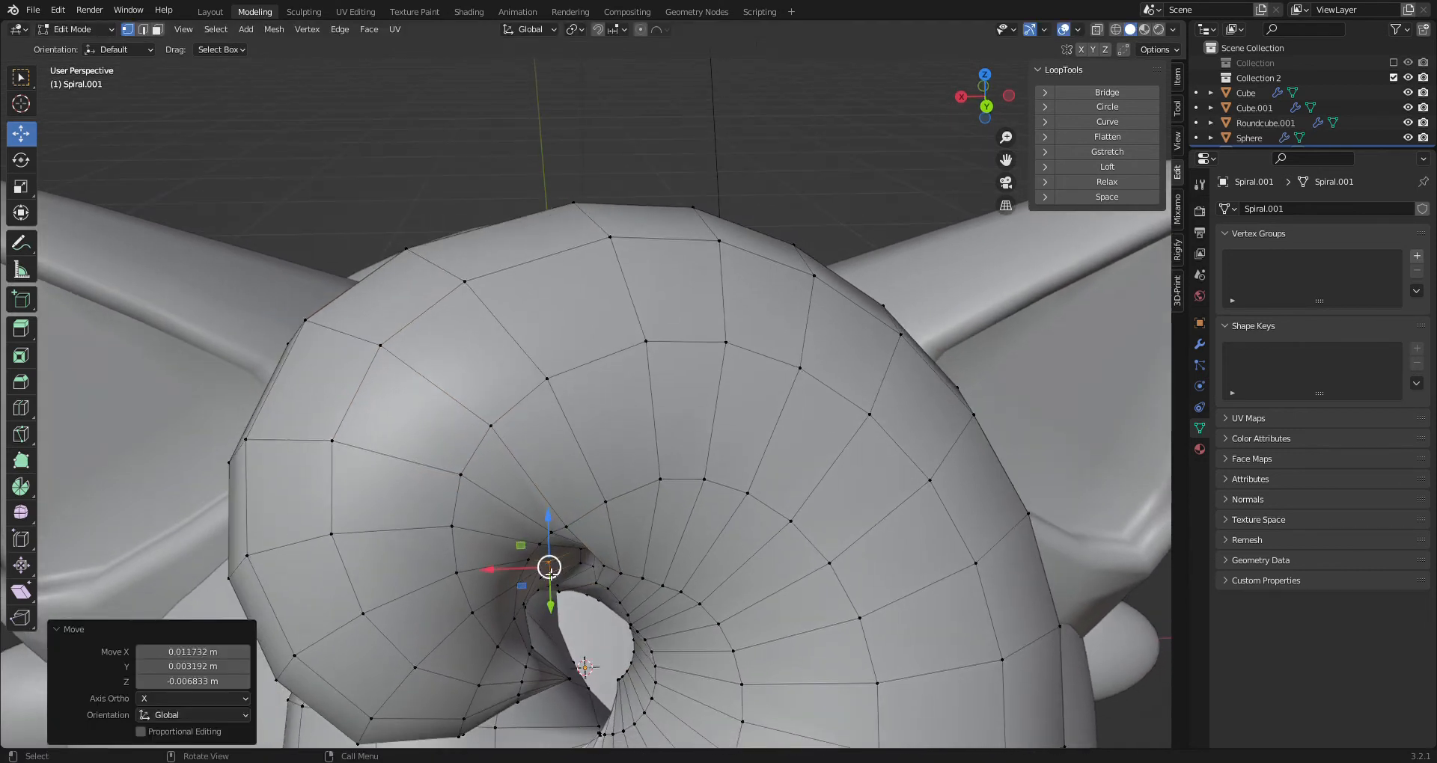
key("ctrl+z")
key("g")
left_click(562, 557)
Move the neighbouring crease vertex beside the curl's central hole in two small adjustments to even out the pinched mesh
left_click(596, 565)
middle_click_drag(596, 565, 585, 616)
key("g")
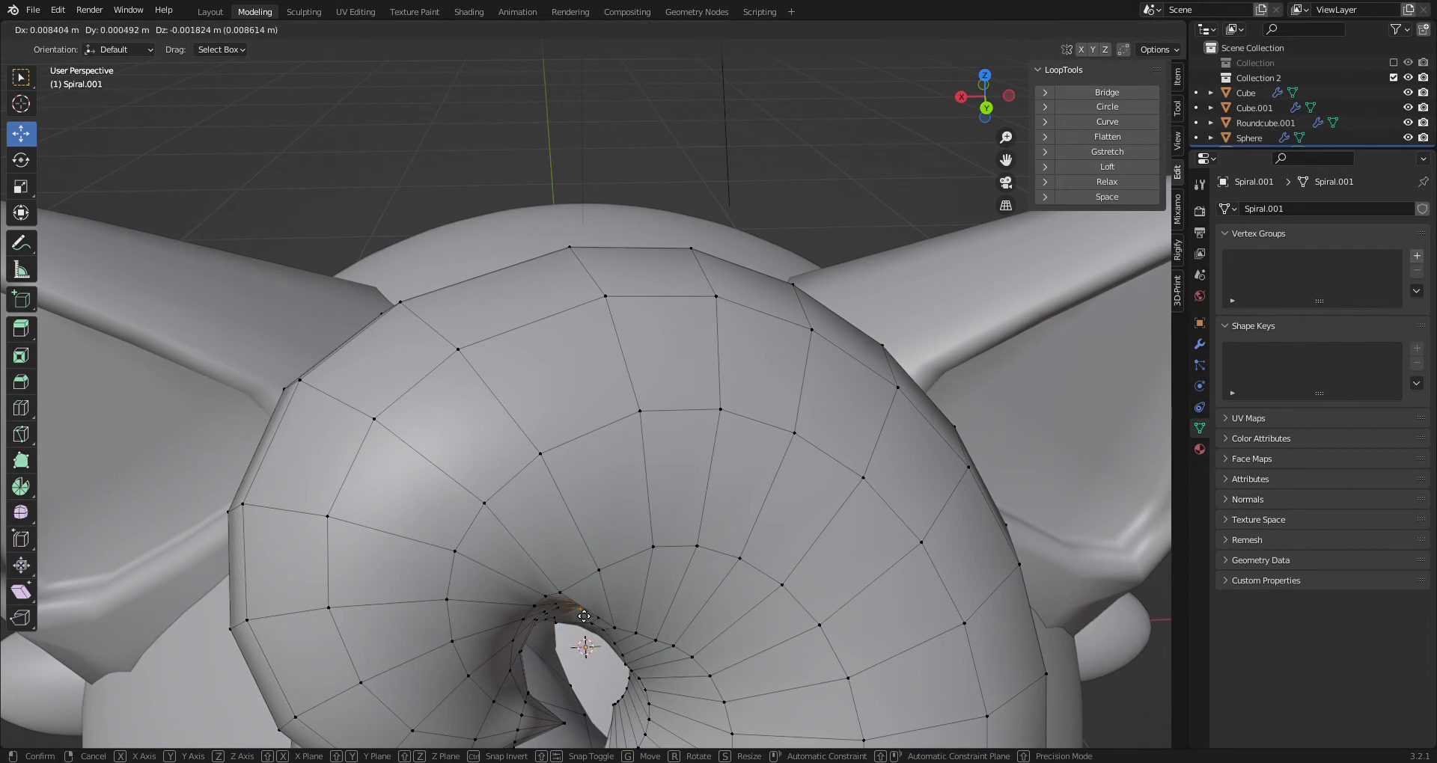
left_click(567, 629)
key("g")
left_click(562, 621)
Select two adjacent vertices in the curl's inner crease and move them about 0.005, 0.001 and -0.002 m in X, Y and Z
left_click(558, 610)
left_click(558, 617, "shift")
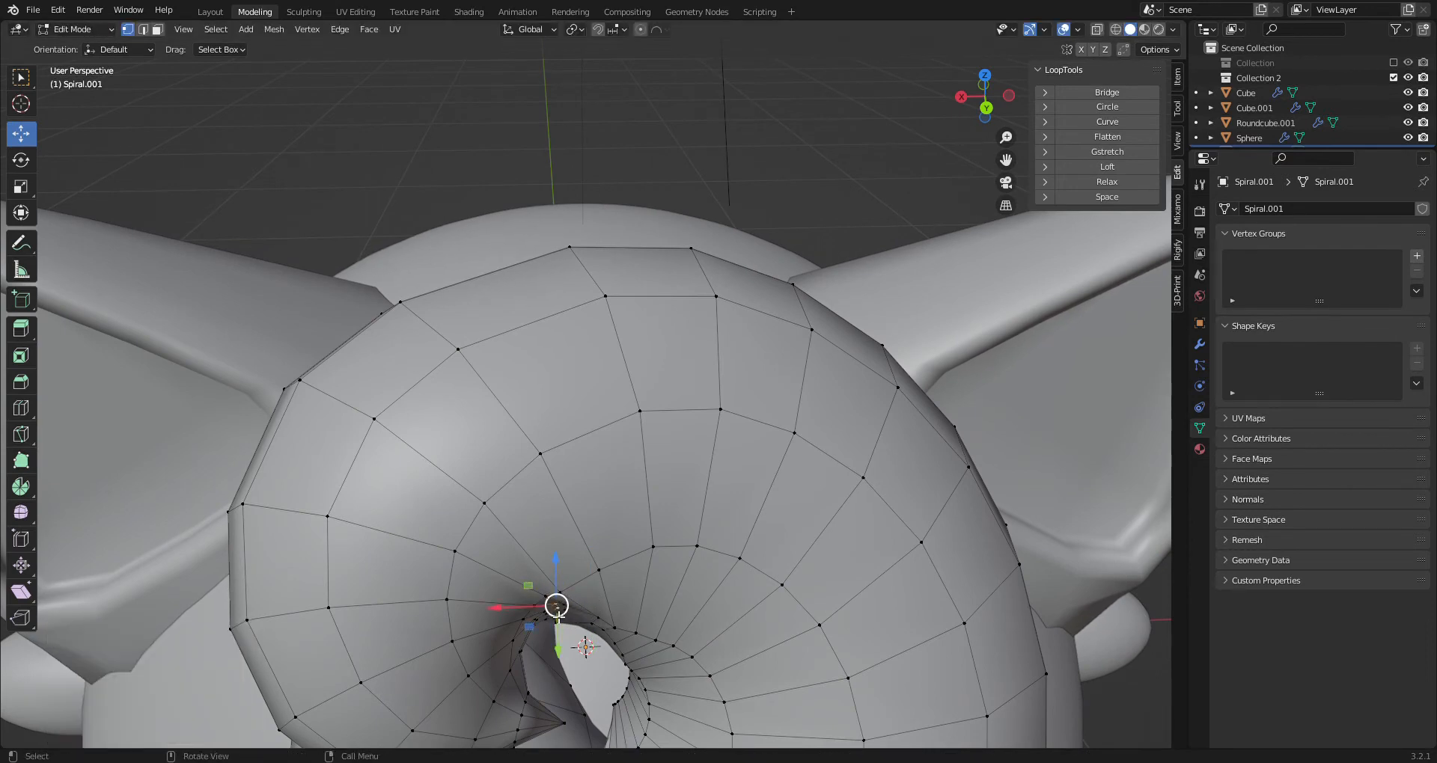
key("g")
left_click(556, 615)
scroll(555, 622, "down", 3)
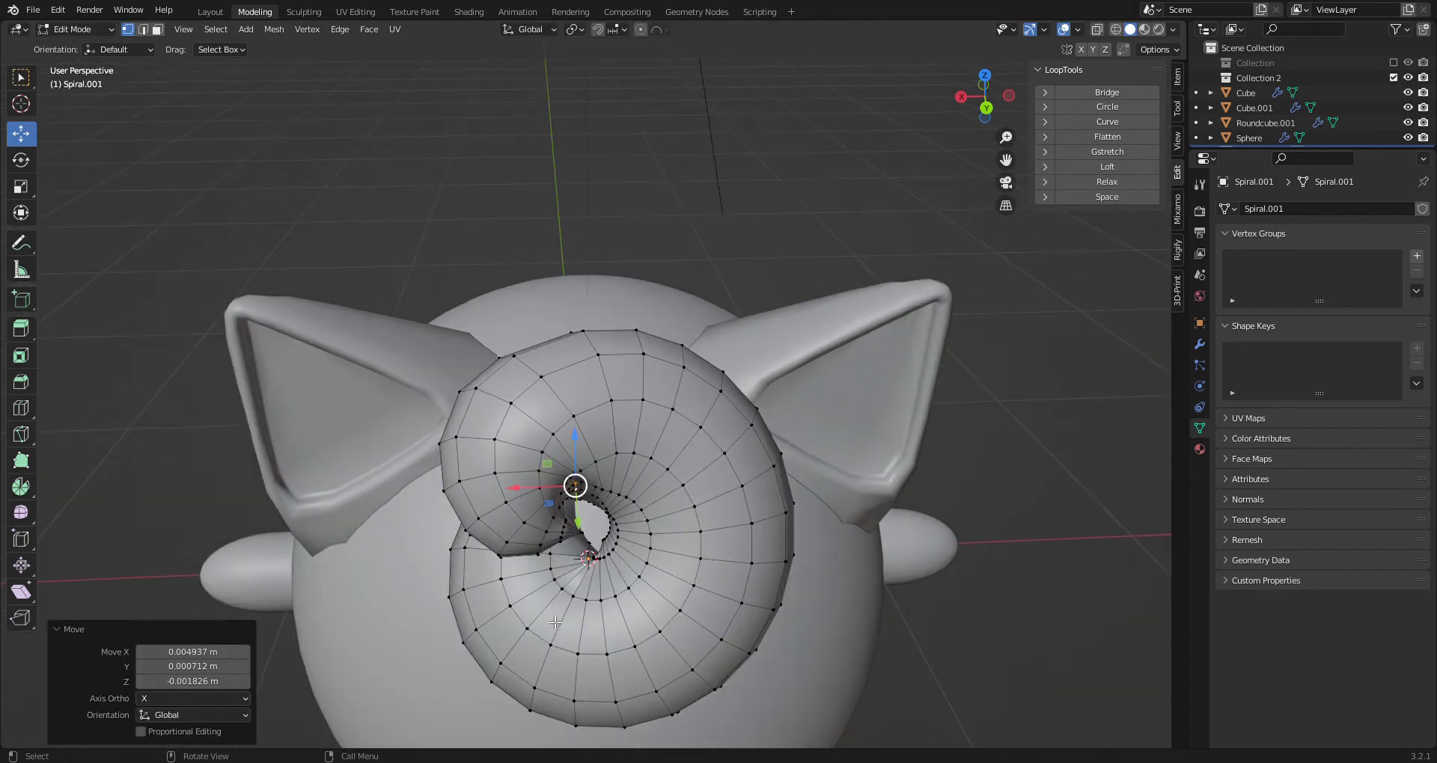
scroll(555, 622, "down", 3)
middle_click_drag(555, 622, 473, 366)
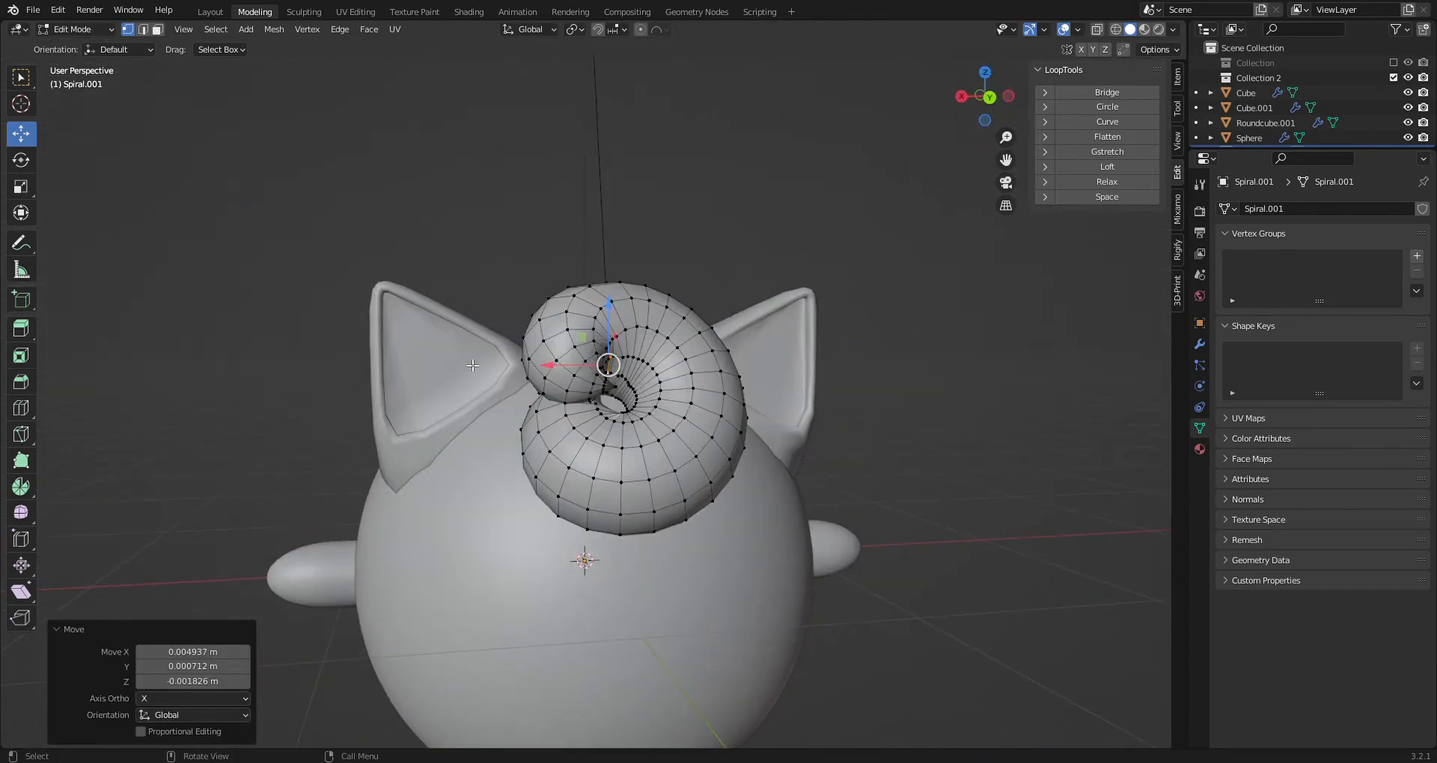
Select the ears object in the Layout workspace and open its mesh for editing in the Modeling workspace
left_click(210, 12)
middle_click_drag(577, 561, 2, 518)
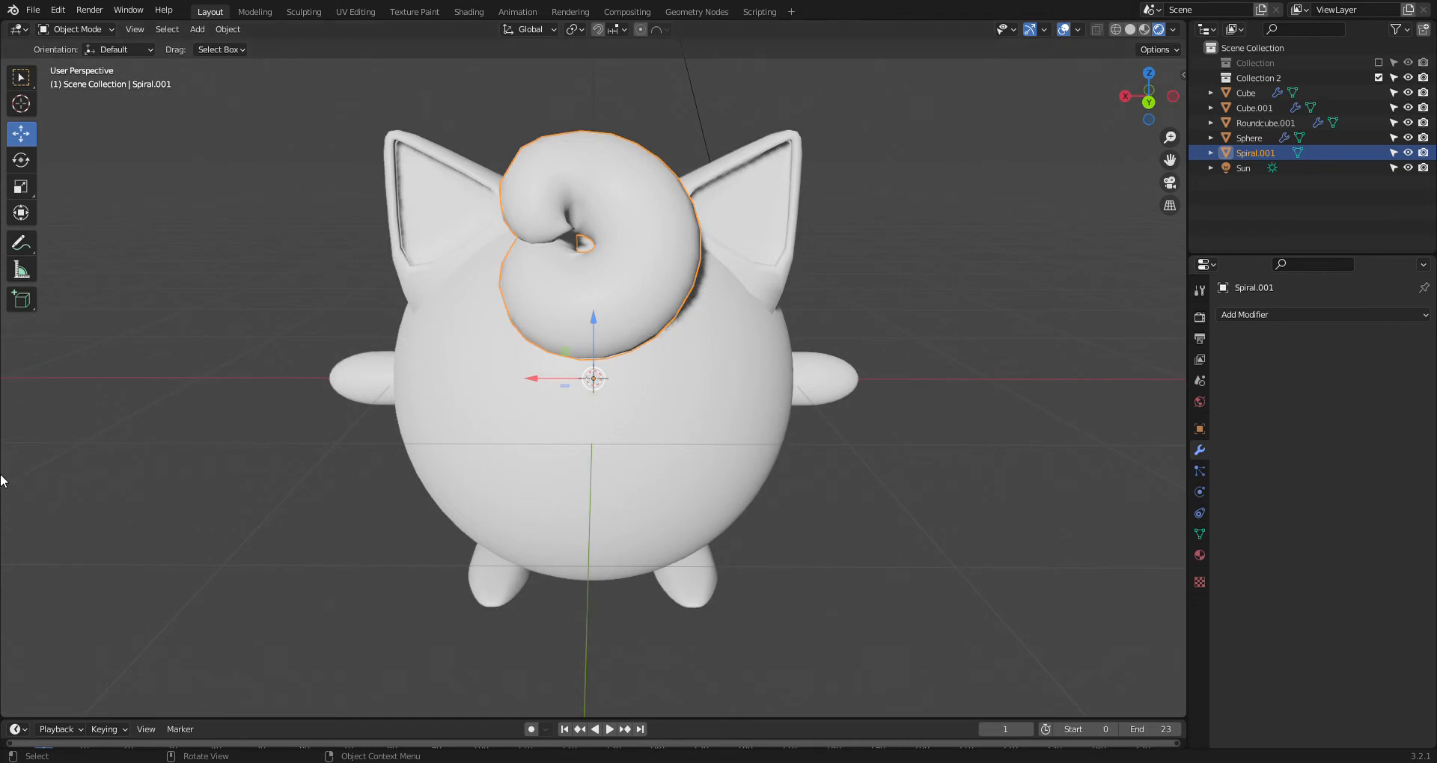
left_click(737, 203)
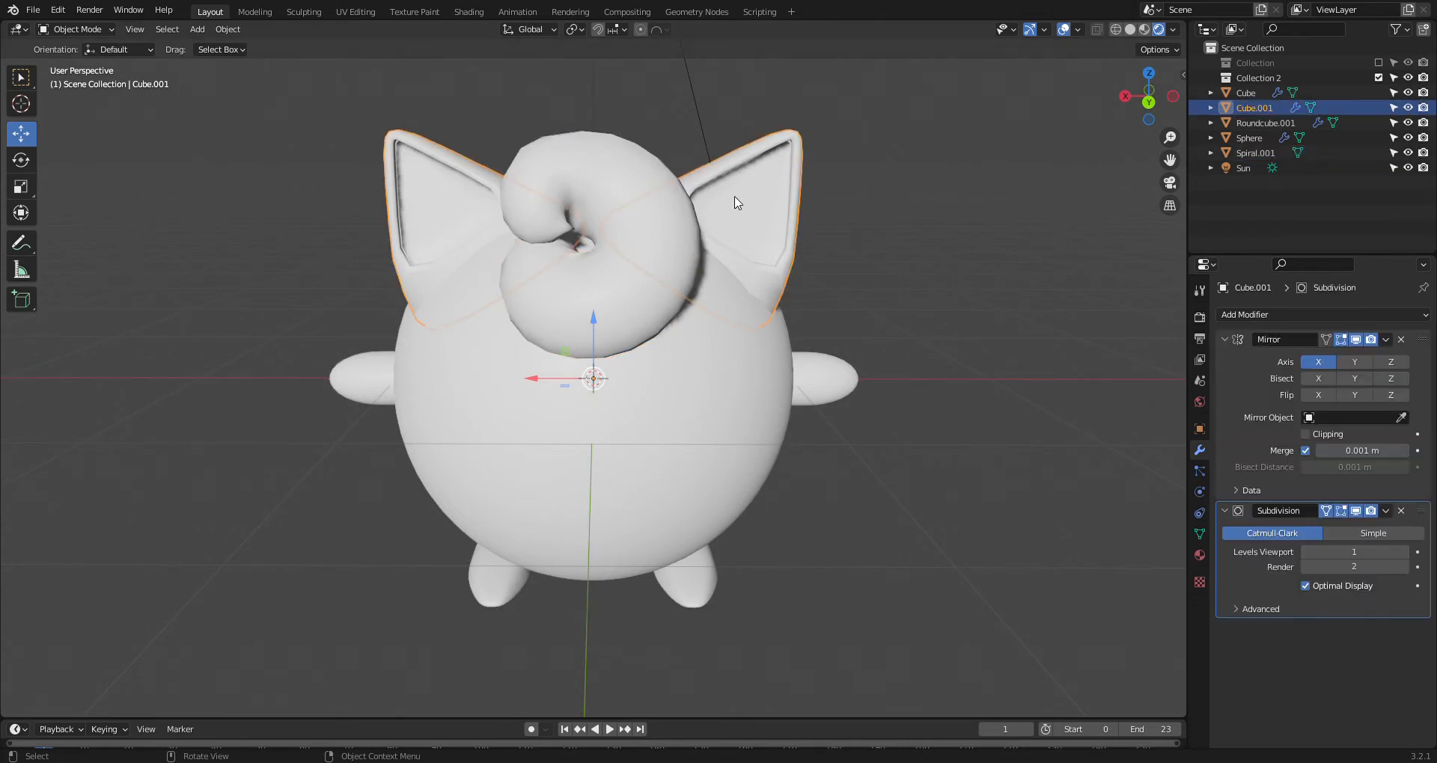
left_click(265, 11)
middle_click_drag(477, 147, 642, 249)
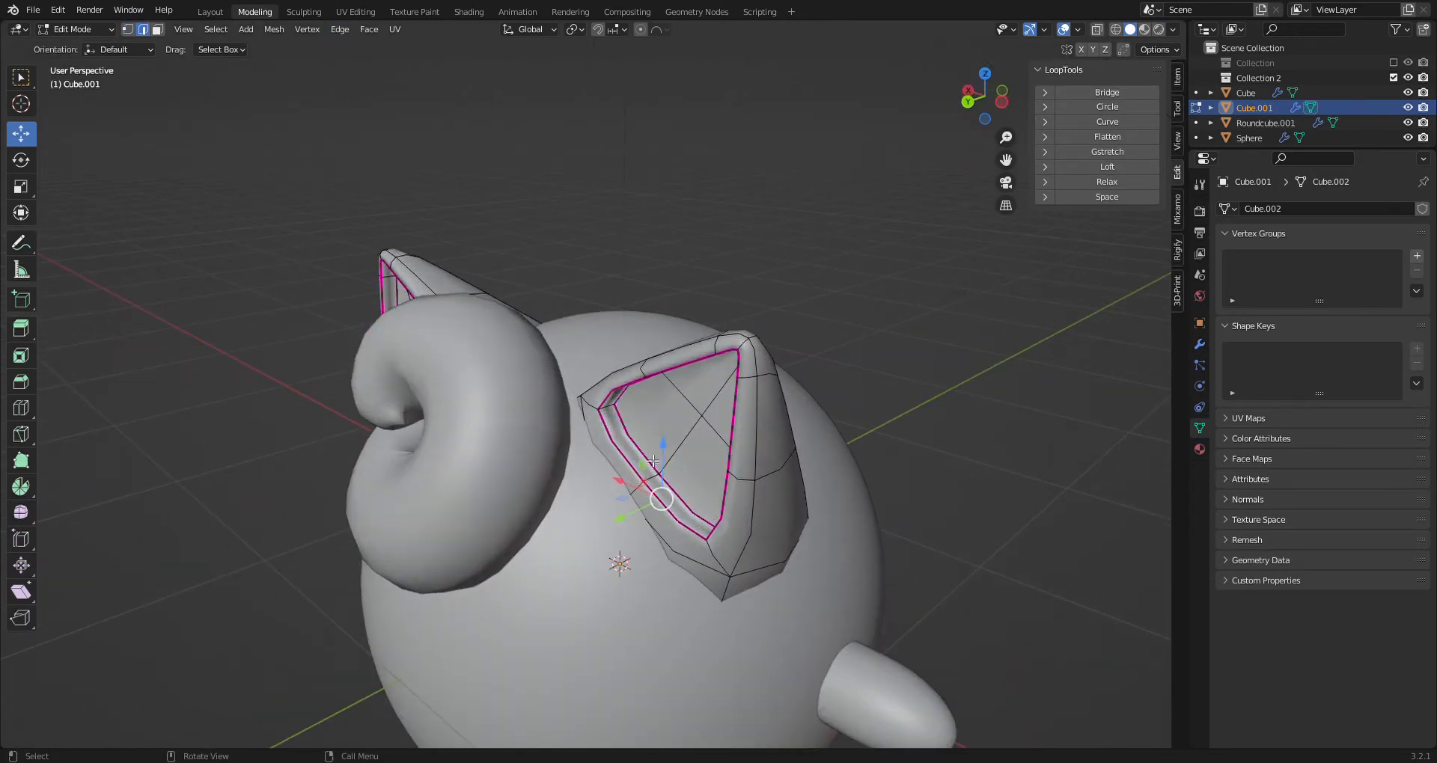
middle_click_drag(655, 464, 949, 440, "ctrl")
Select the inner edge loops around the ear's recessed face and mark them as a seam
left_click(629, 262, "alt")
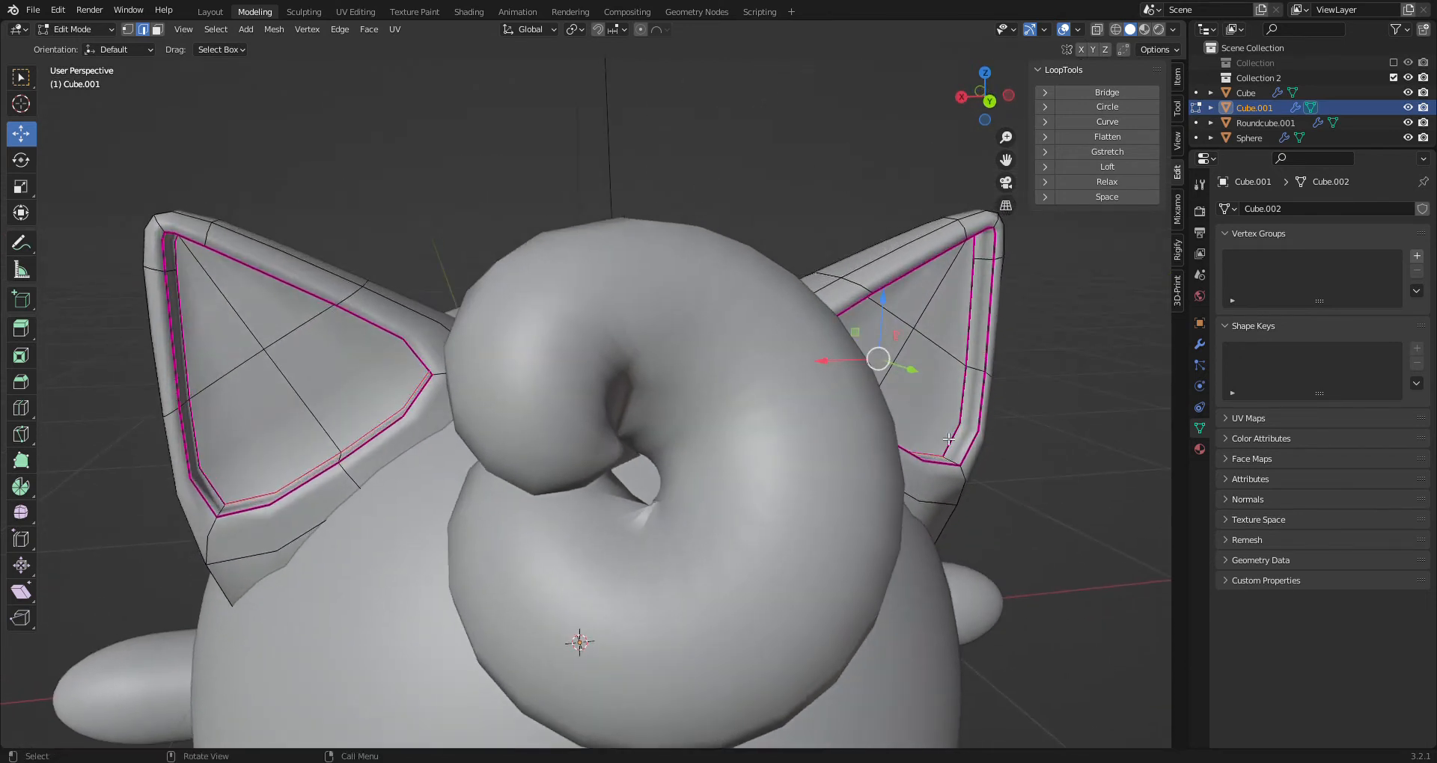
left_click(967, 341, "alt+shift")
left_click(977, 258, "alt+shift")
middle_click_drag(950, 316, 743, 329)
right_click(743, 329)
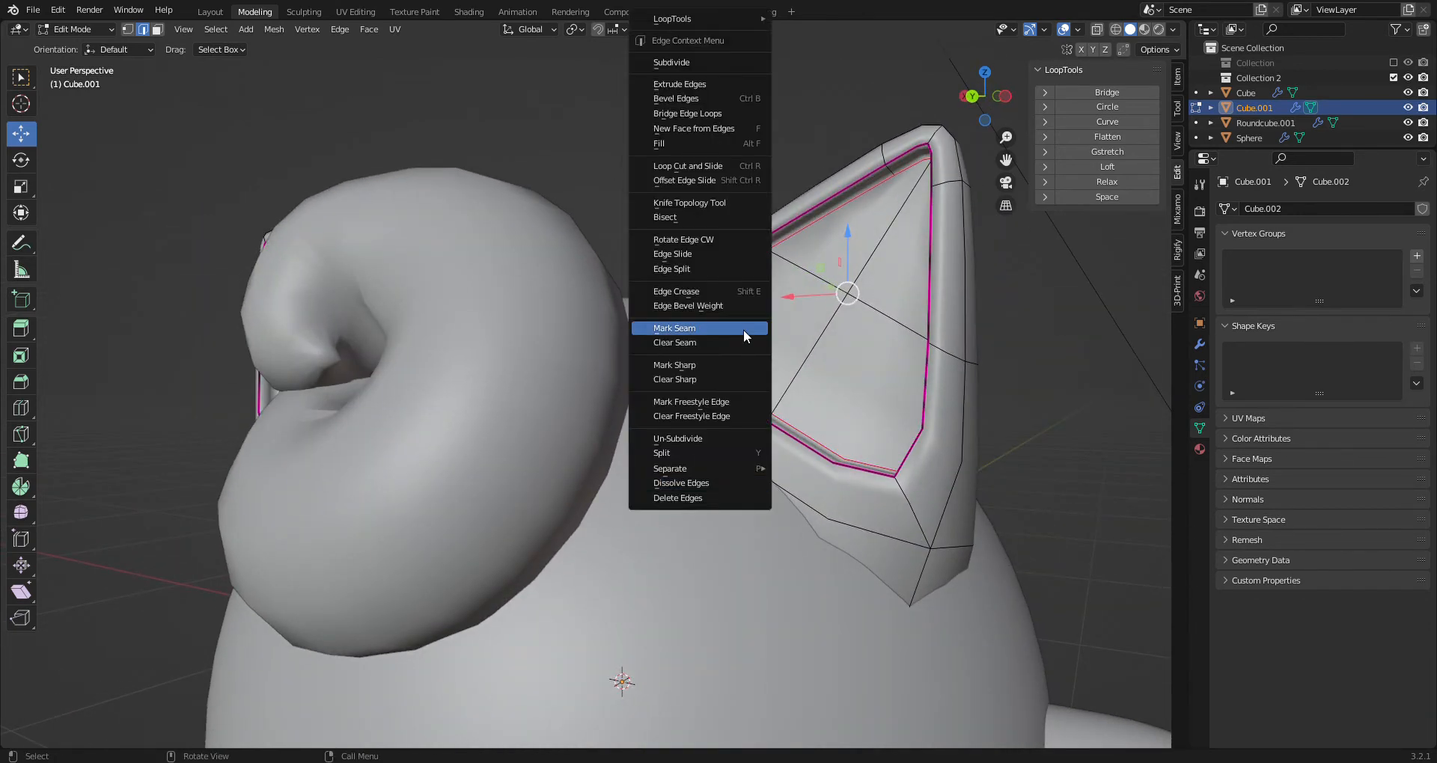
left_click(744, 330)
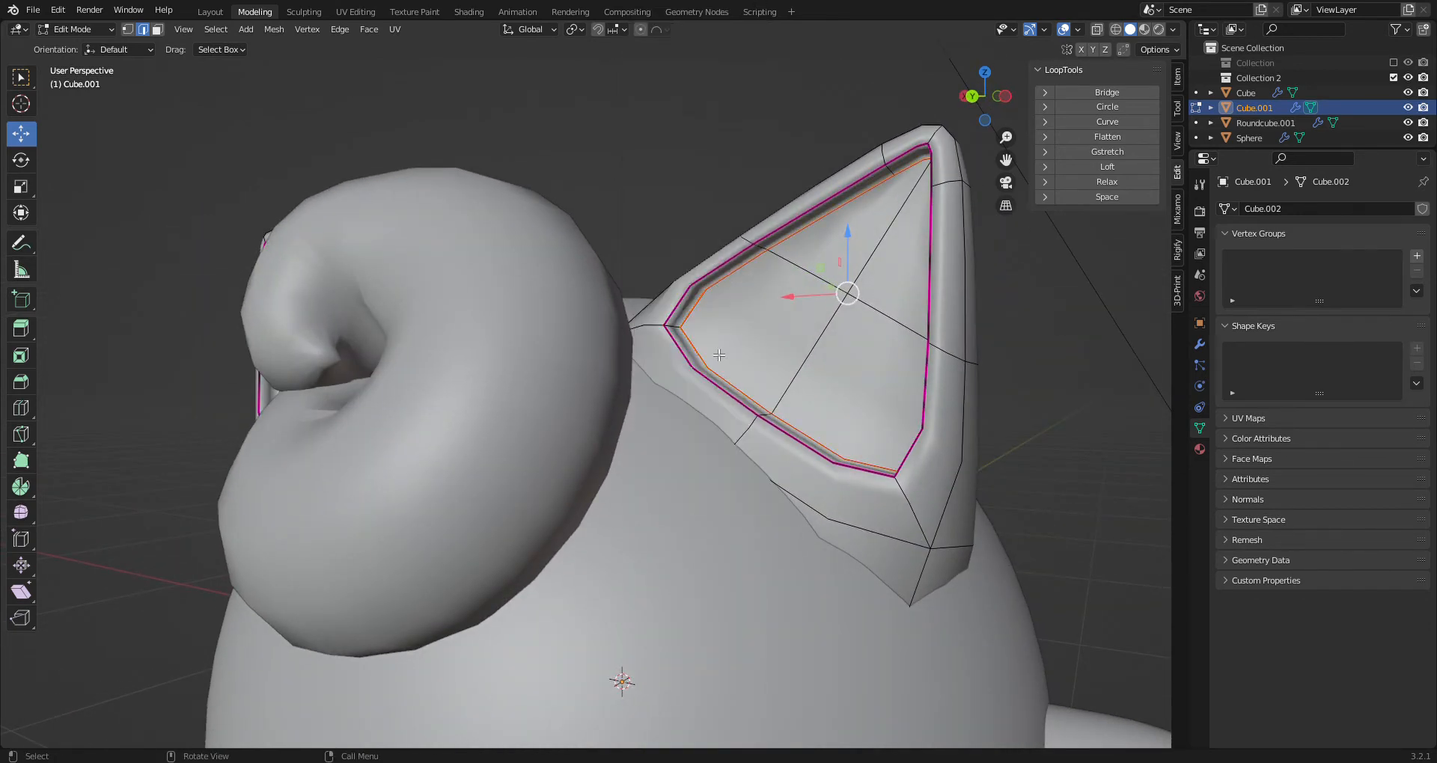
middle_click_drag(718, 357, 685, 379)
right_click(537, 252)
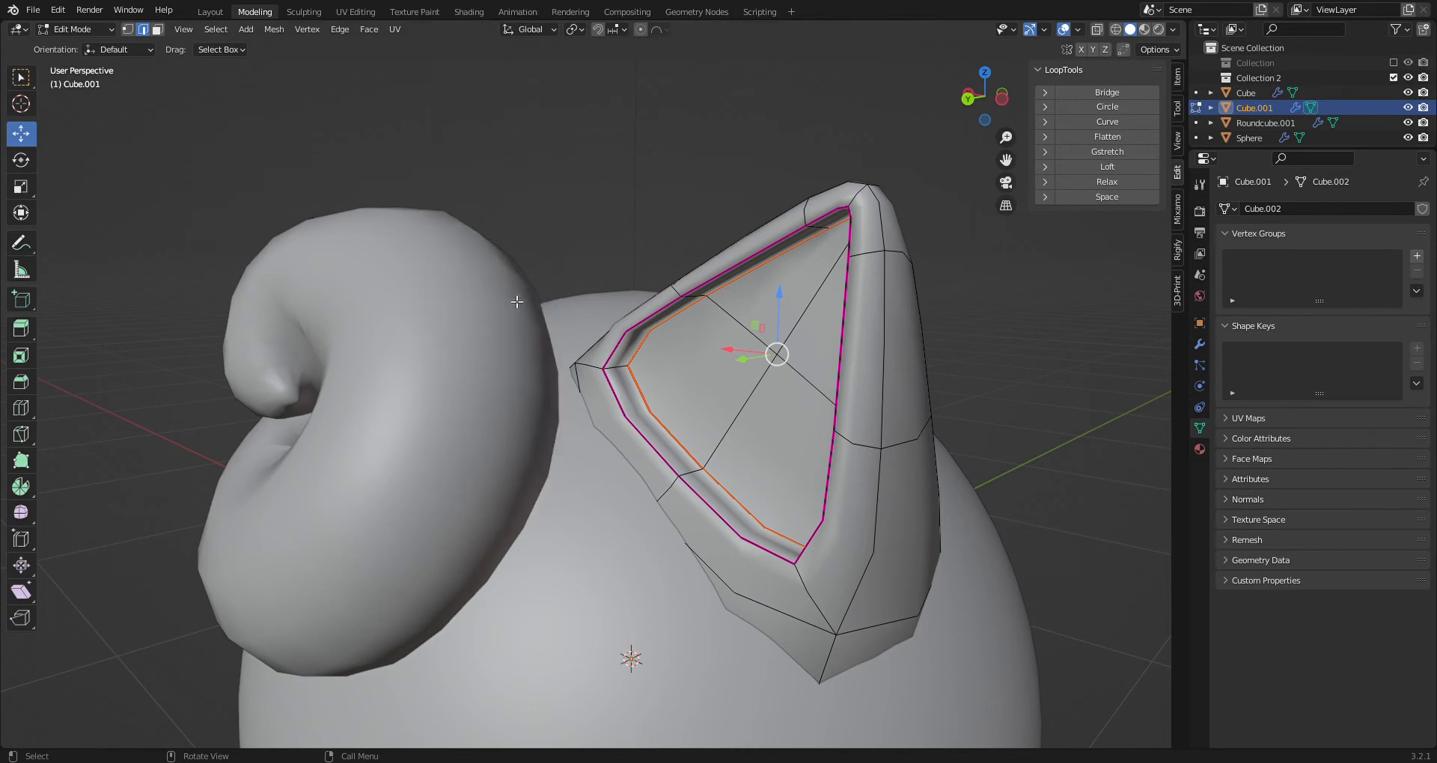
right_click(520, 308)
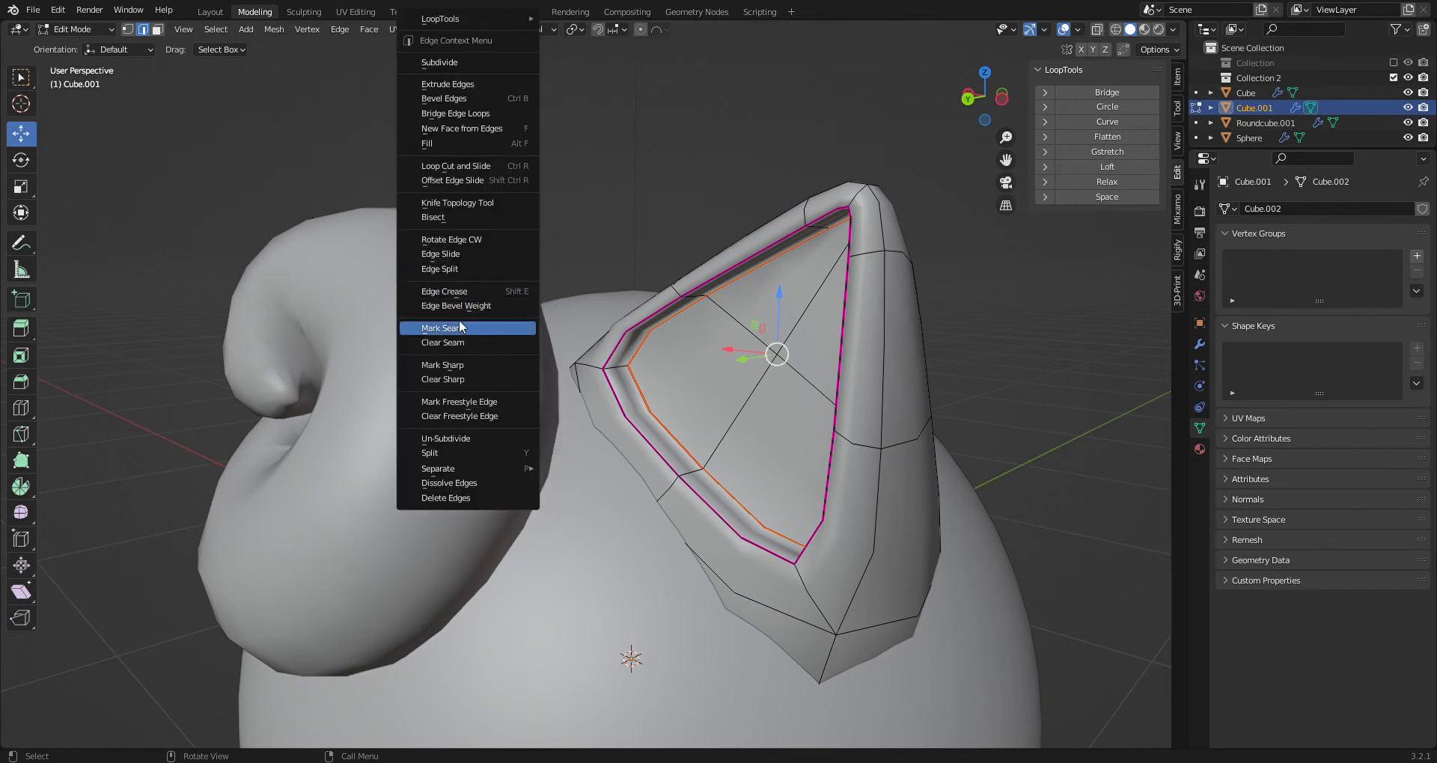
middle_click_drag(207, 235, 277, 260)
Select the body sphere in the Layout workspace and open its mesh for editing in the Modeling workspace
left_click(211, 12)
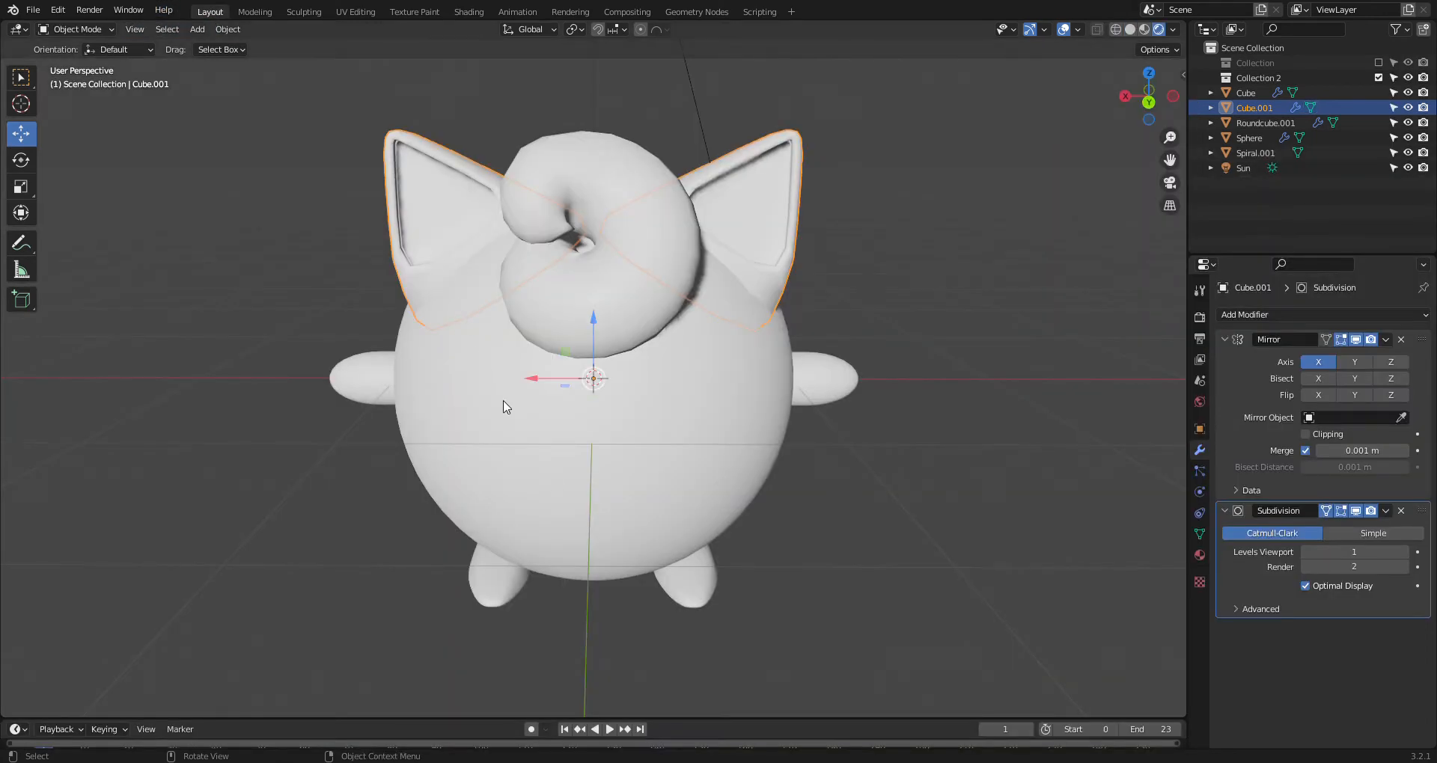
left_click(558, 490)
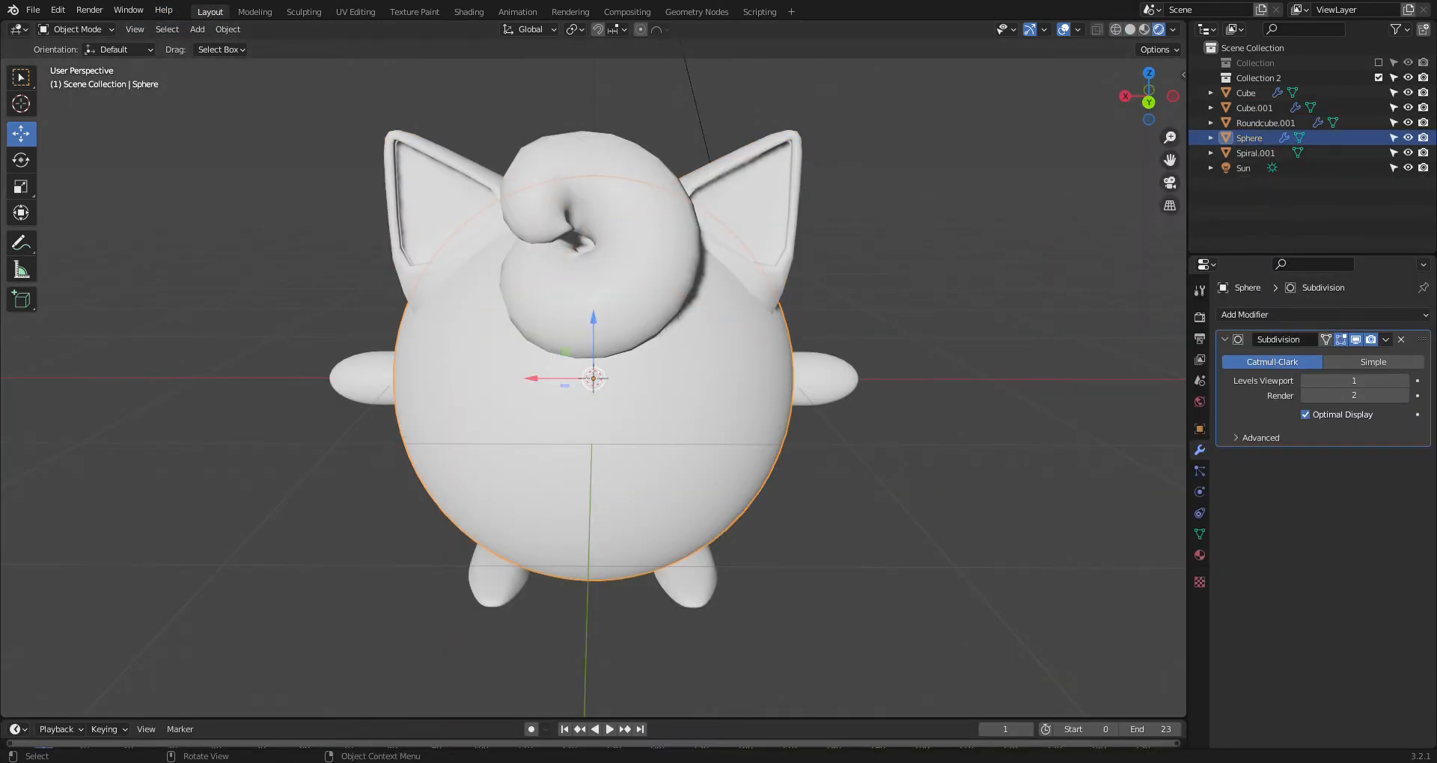
left_click(267, 12)
middle_click_drag(604, 460, 633, 429)
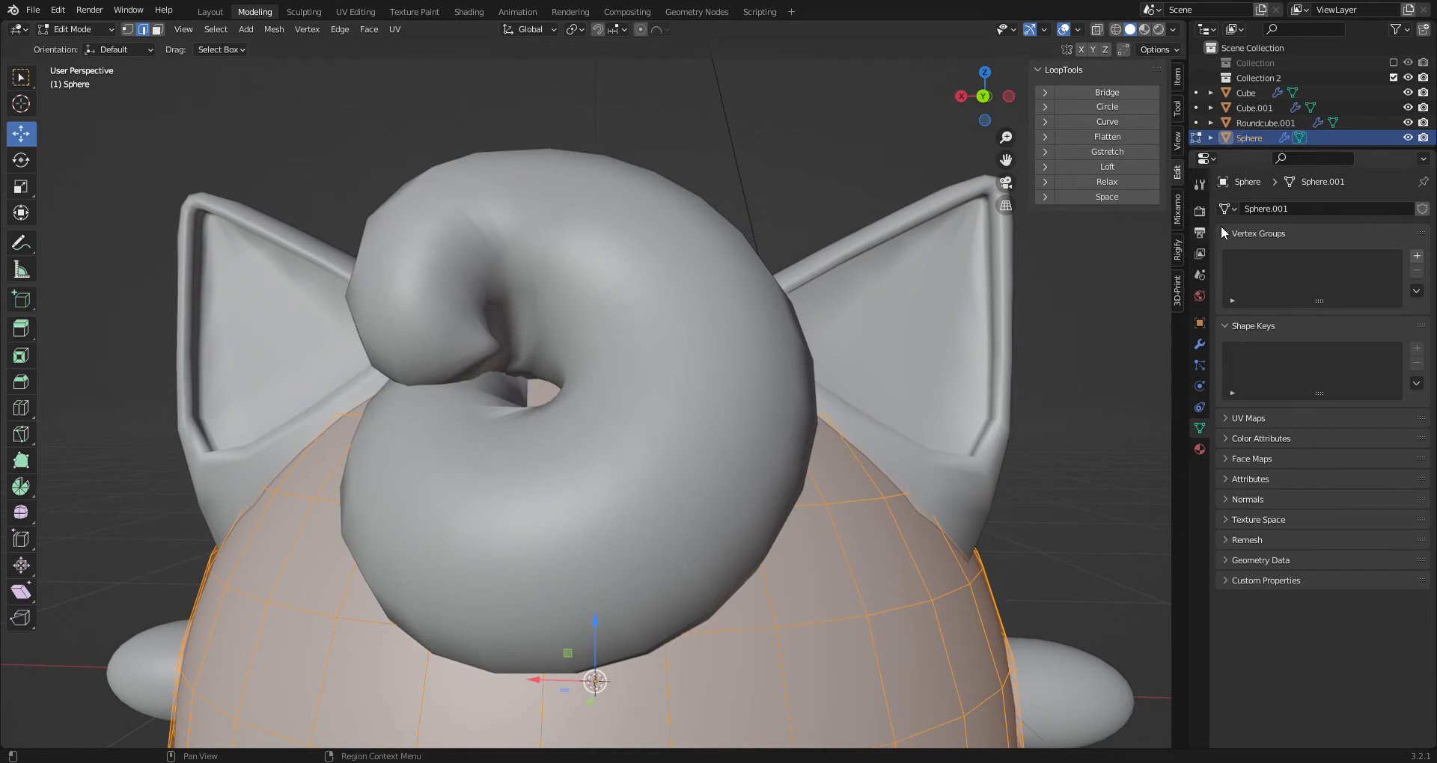
Hide the Spiral.001 hair curl so the head surface is clear
left_click(1408, 123)
left_click(1407, 123)
scroll(1409, 127, "down", 2)
left_click(1408, 119)
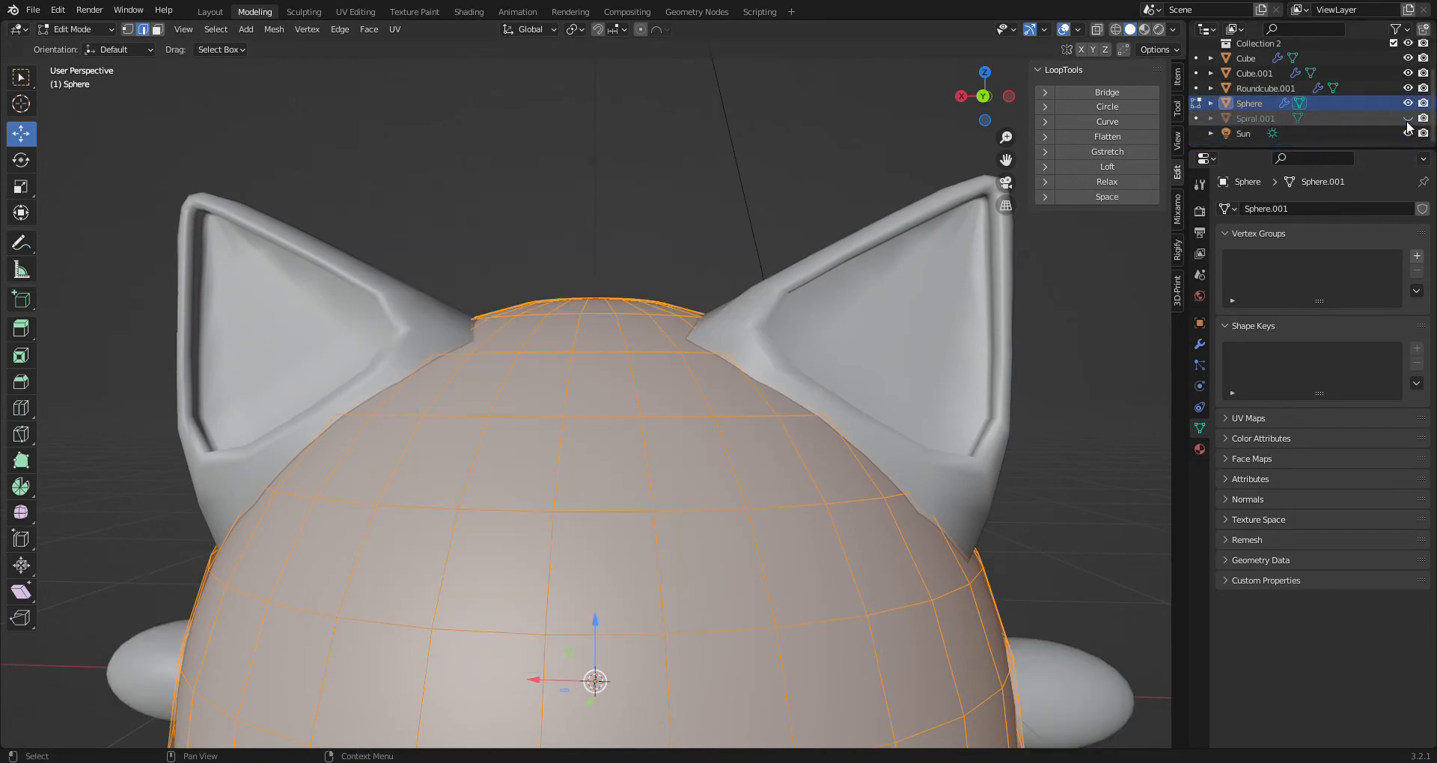
scroll(996, 103, "down", 1)
Mark a closed rectangular seam around the face area of the body sphere, from below the ears to above the feet
left_click(984, 98)
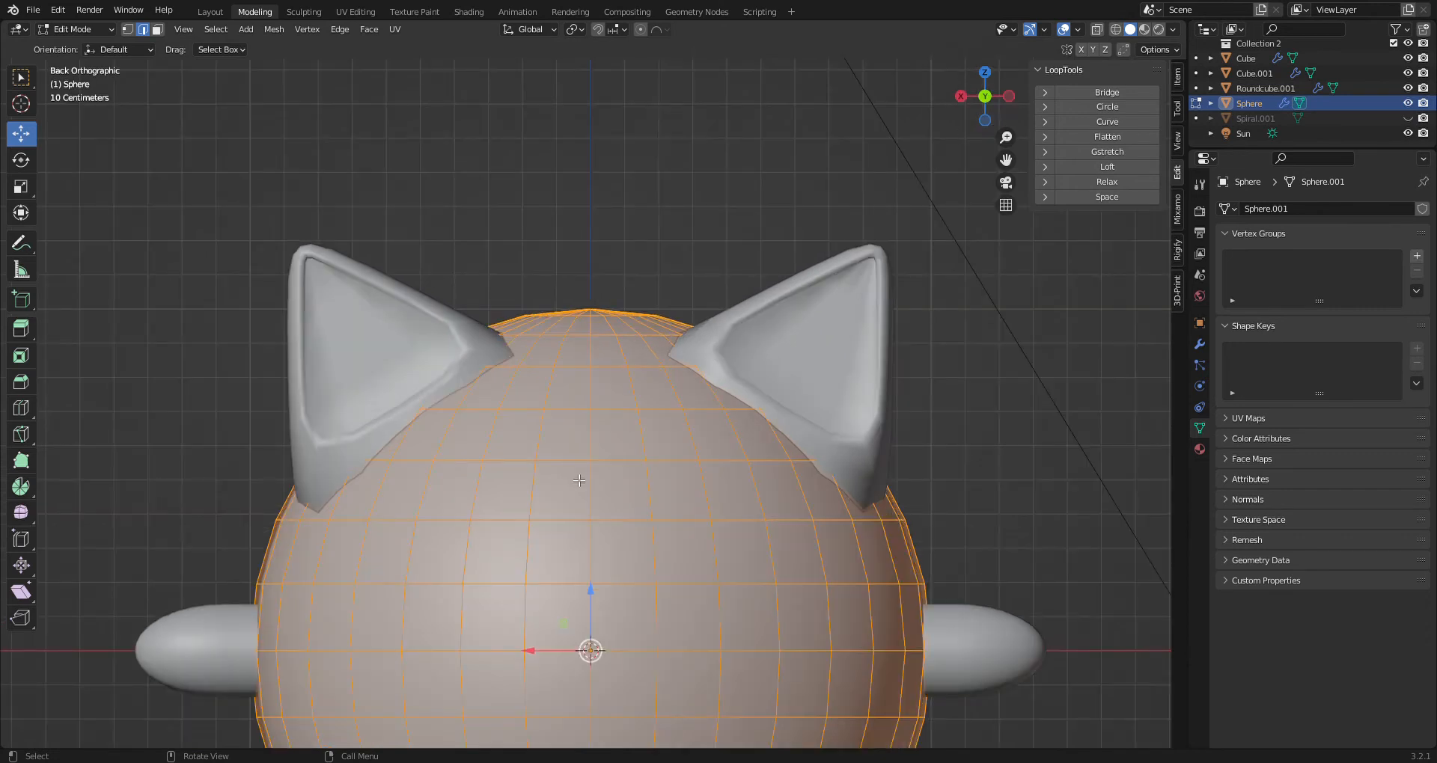
left_click(450, 460)
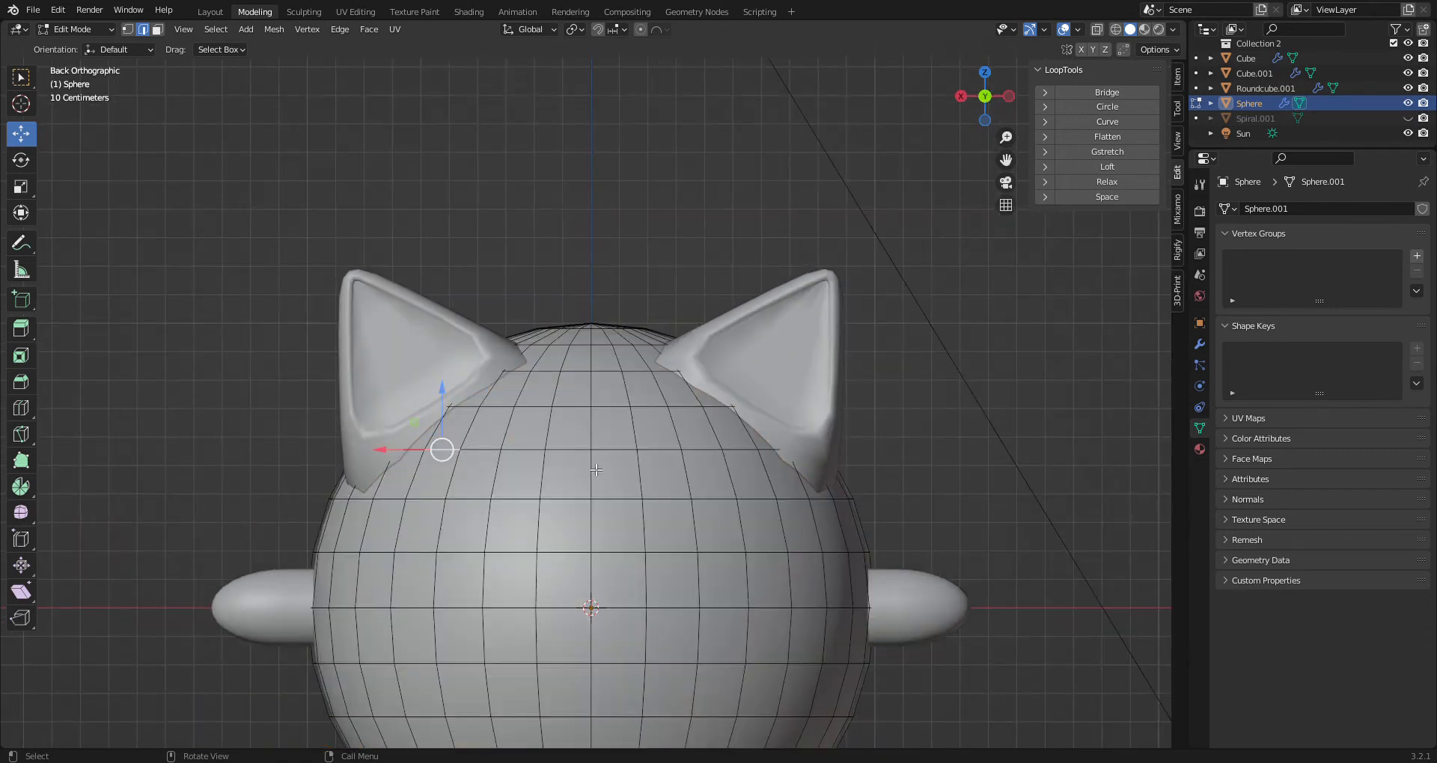
left_click(739, 454, "ctrl")
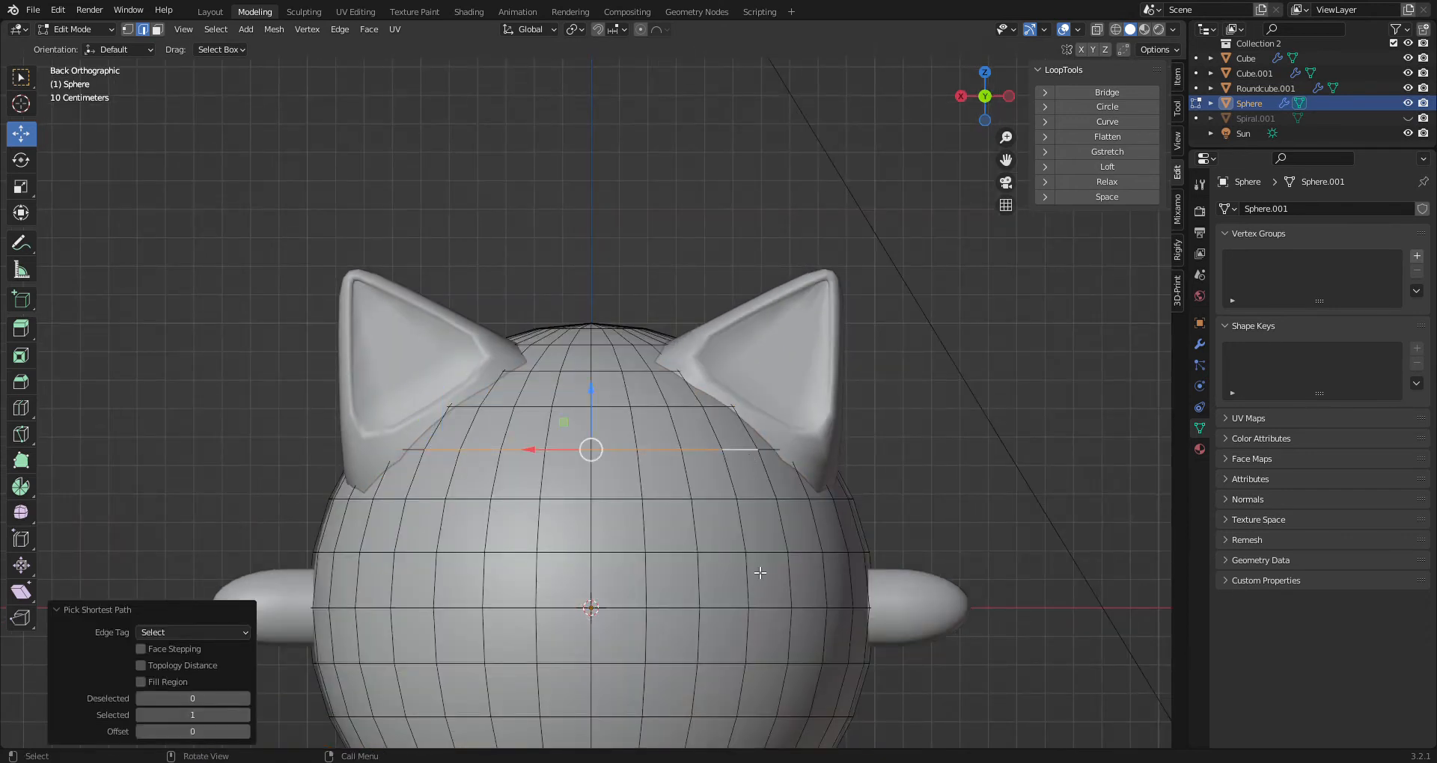
scroll(759, 572, "down", 1)
left_click(748, 441, "shift")
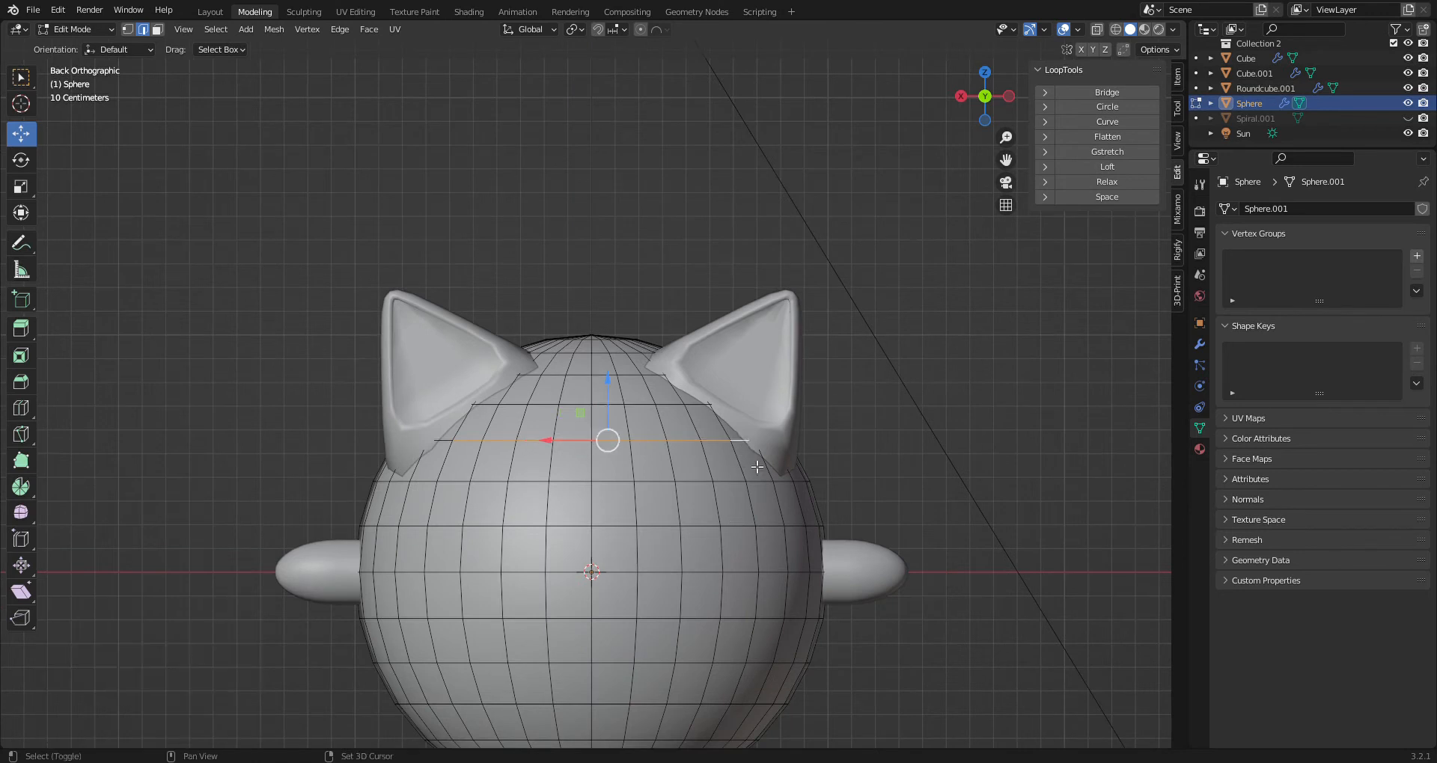
left_click(753, 726, "ctrl")
middle_click_drag(753, 726, 753, 648, "shift")
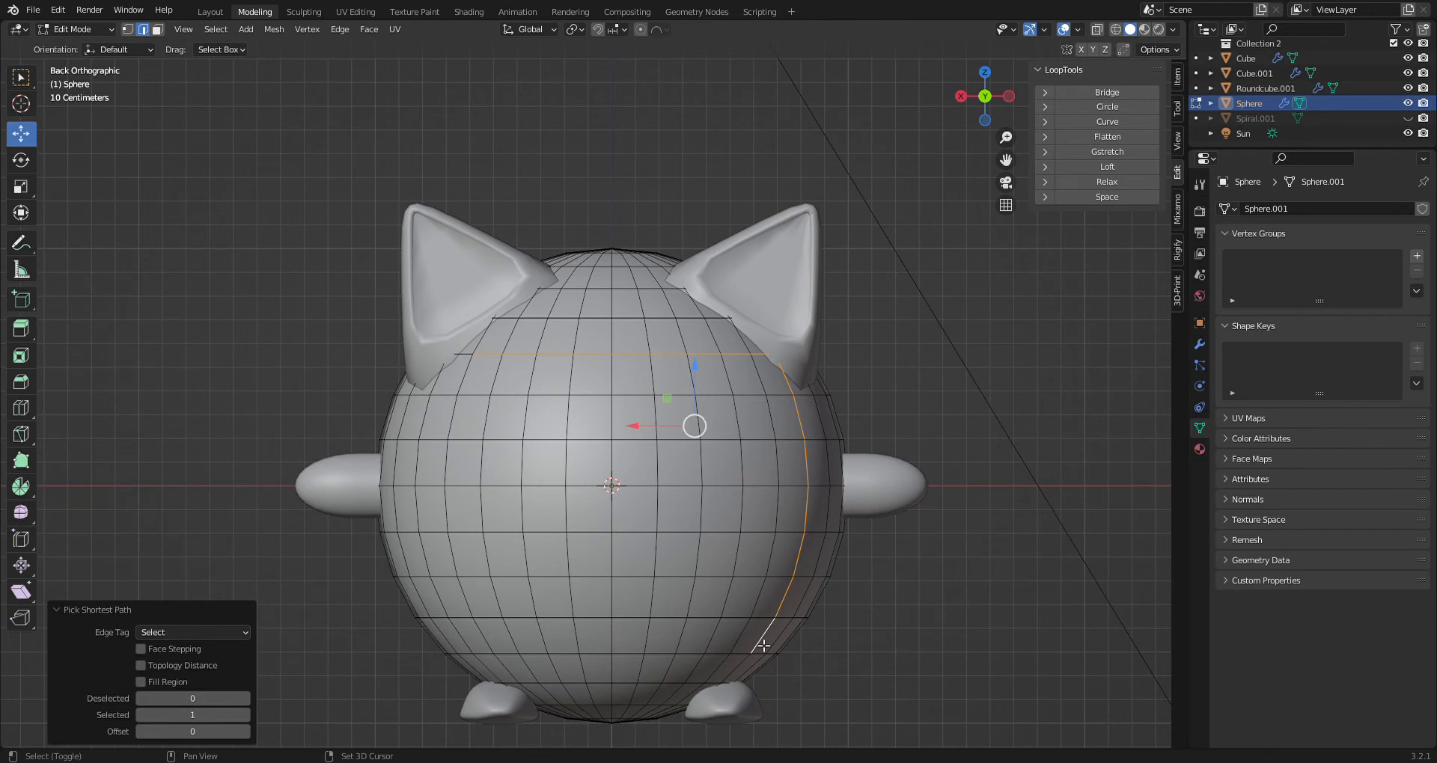
left_click(784, 612, "shift")
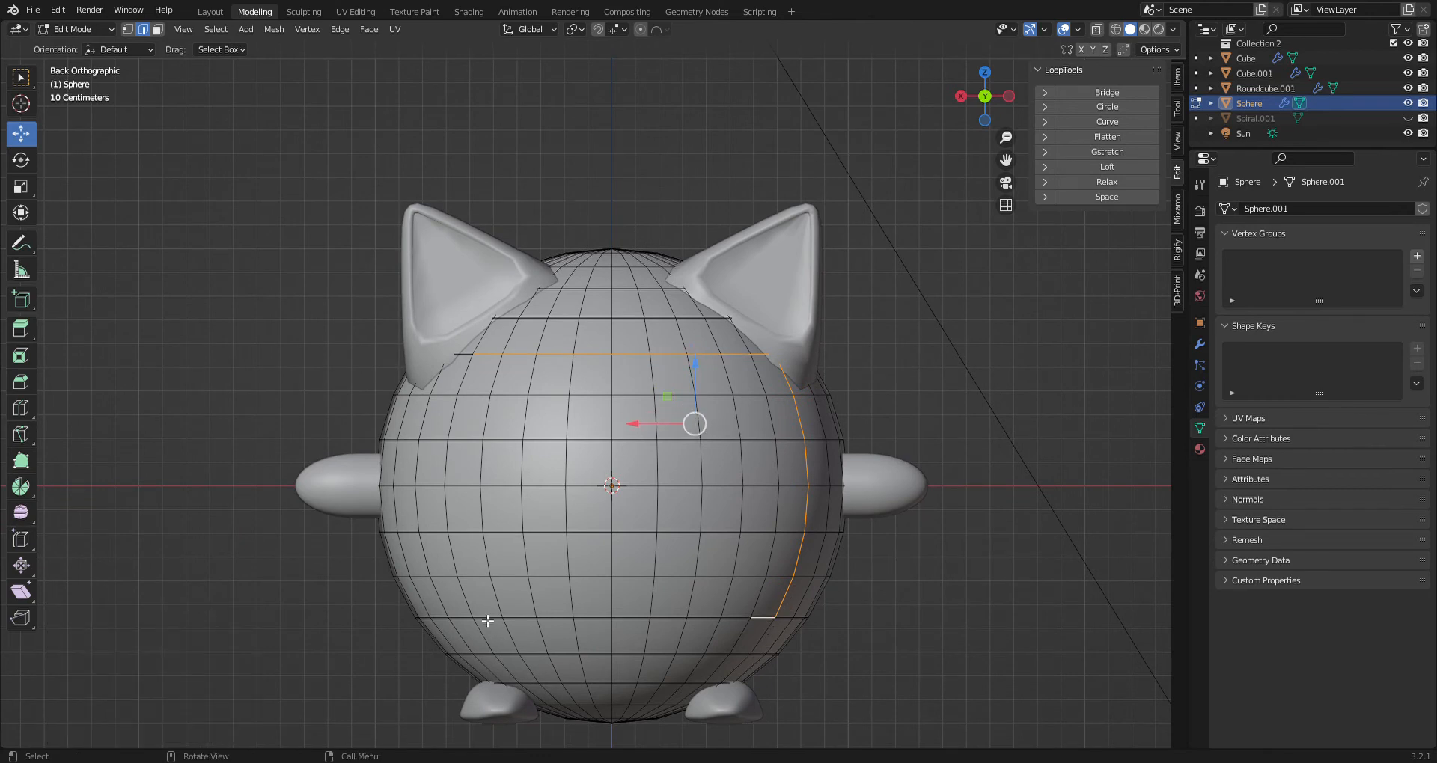
left_click(462, 618, "ctrl")
left_click(442, 601, "shift")
left_click(437, 380, "ctrl")
left_click(464, 355, "shift")
right_click(563, 445)
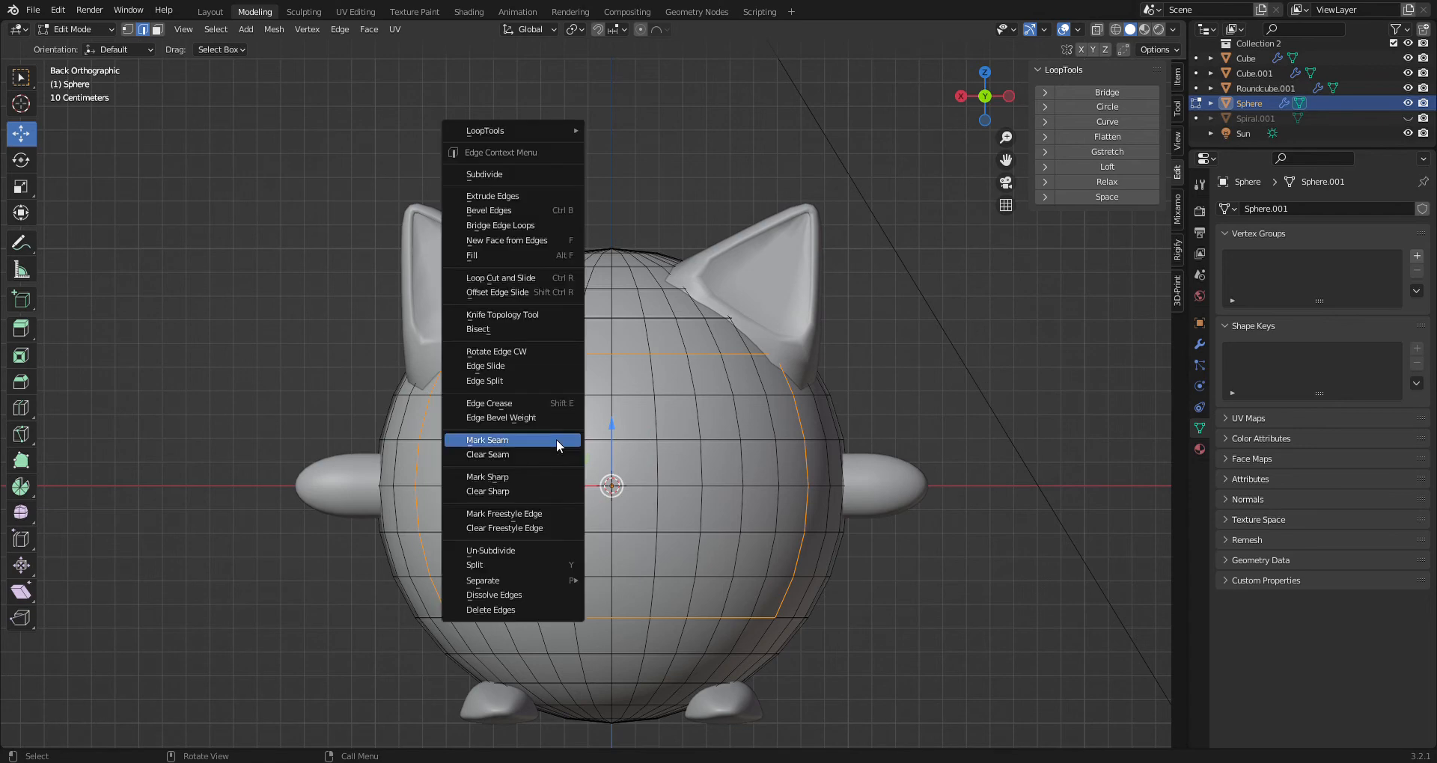
left_click(557, 439)
middle_click_drag(562, 445, 373, 225)
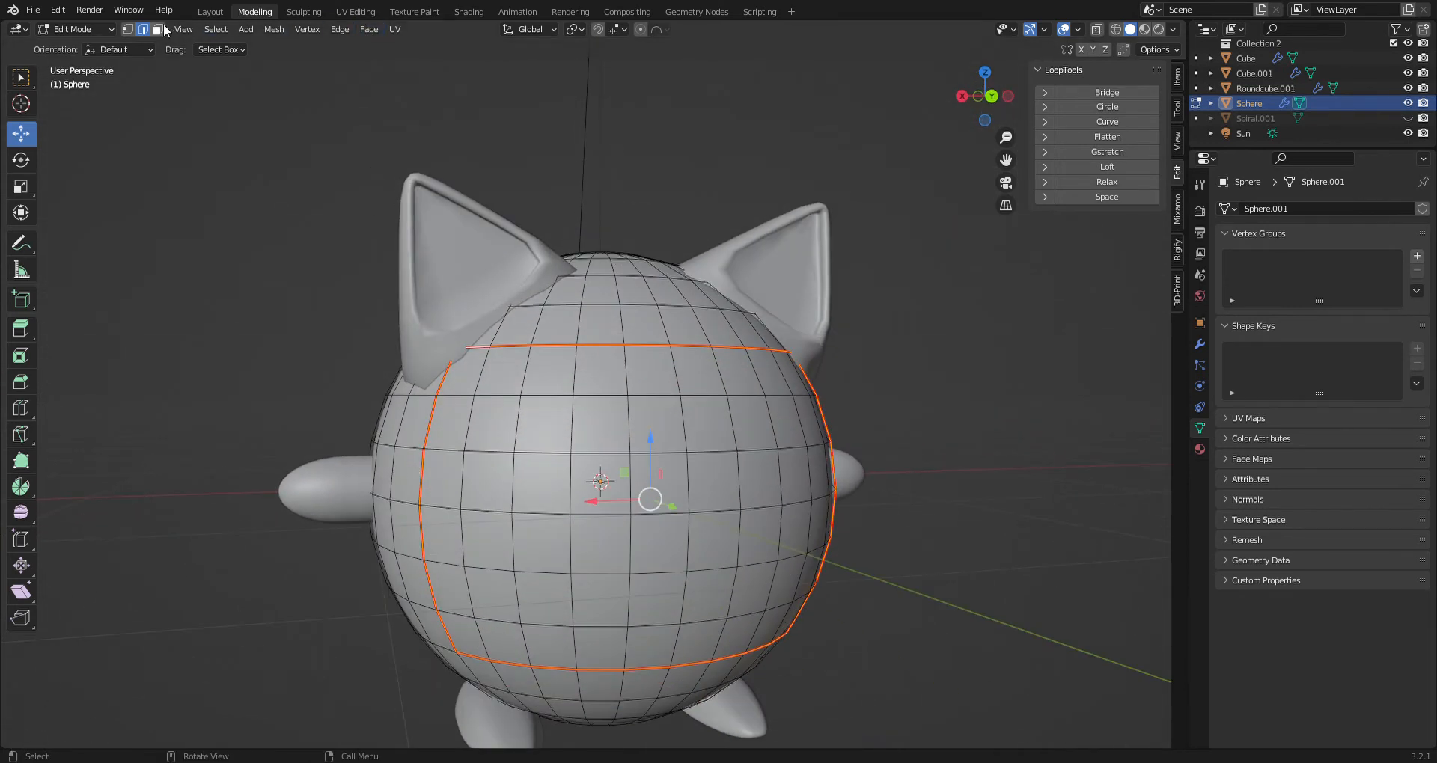
left_click(216, 12)
key("a")
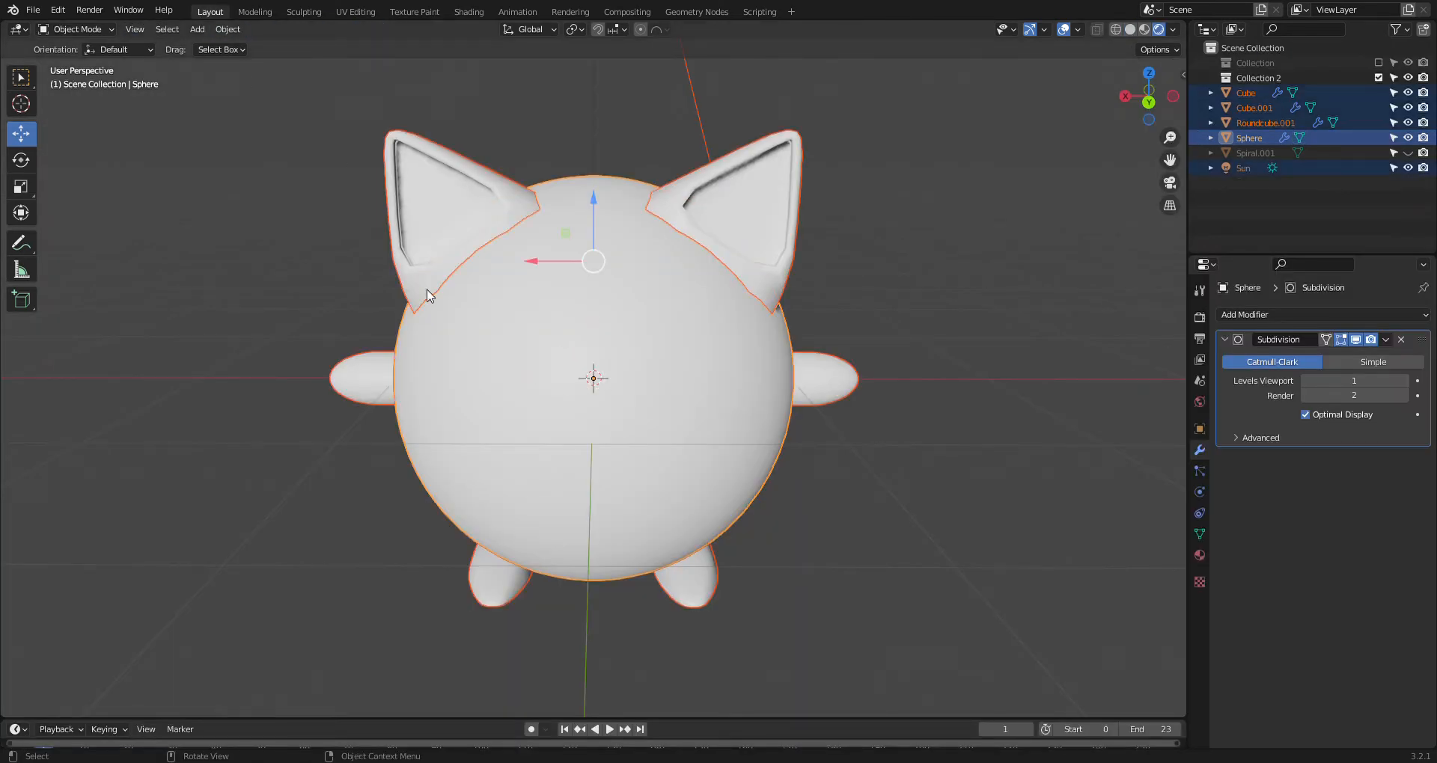
scroll(414, 266, "down", 7)
left_click(593, 212, "shift")
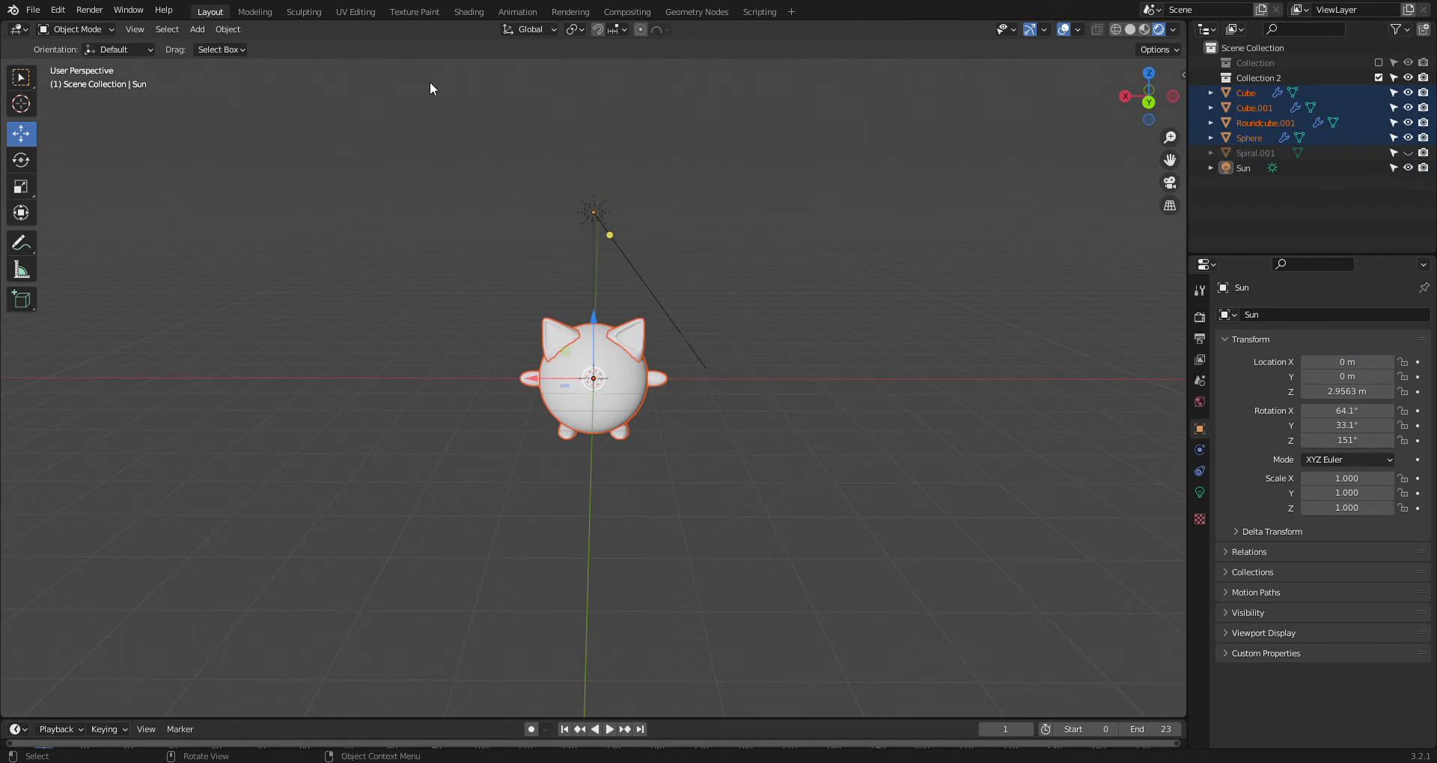
left_click(356, 11)
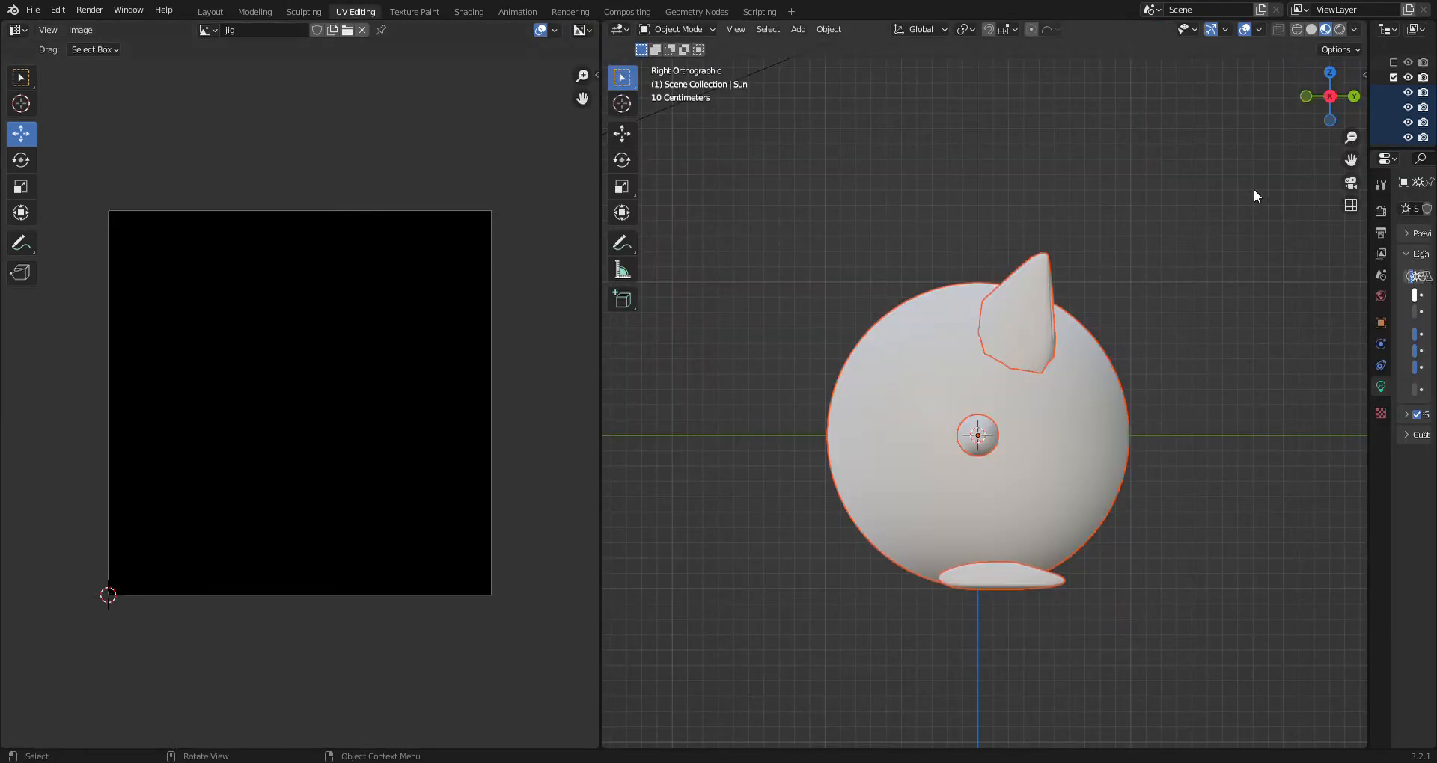
middle_click_drag(1301, 172, 1075, 285)
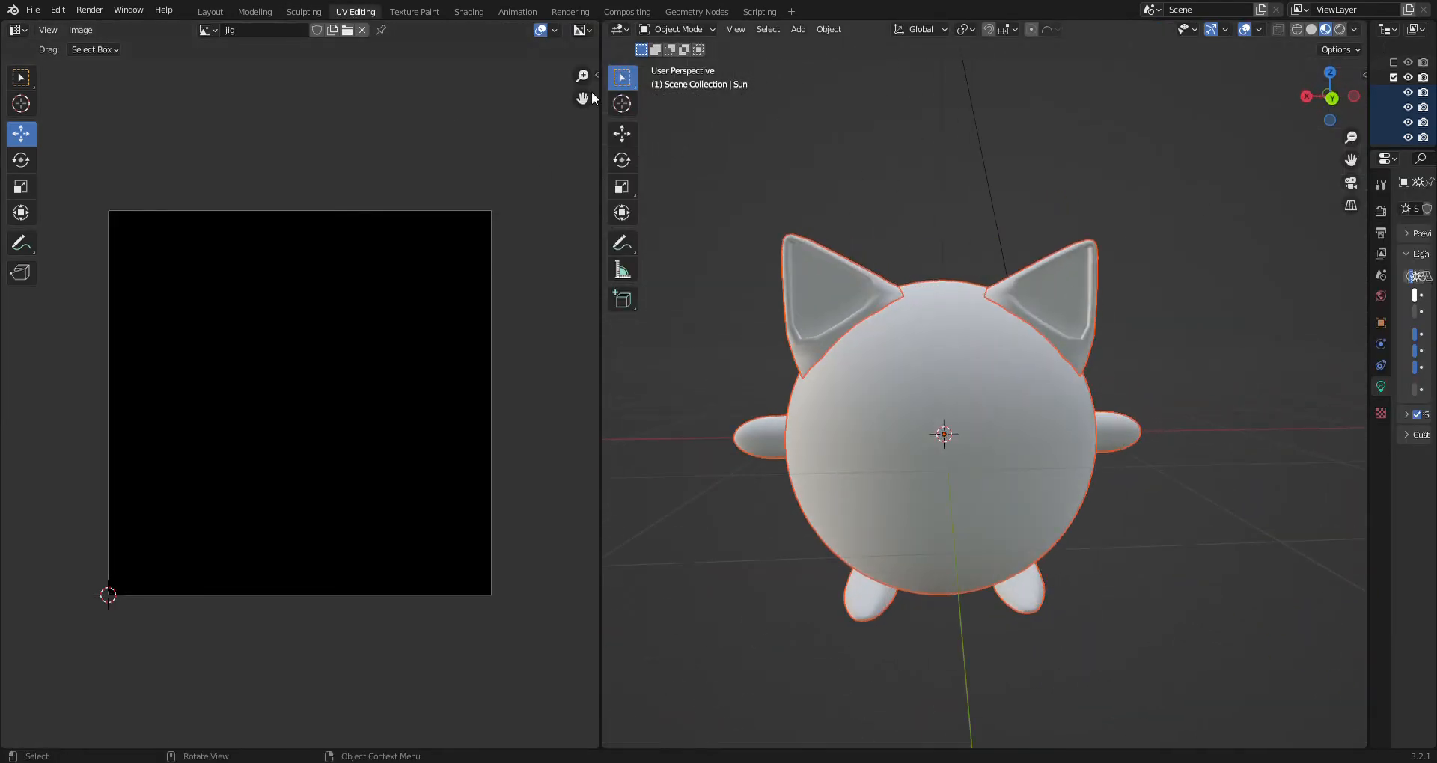
Select only the body sphere and unwrap its whole mesh along the marked seam for UV editing
left_click(211, 11)
left_click(577, 388)
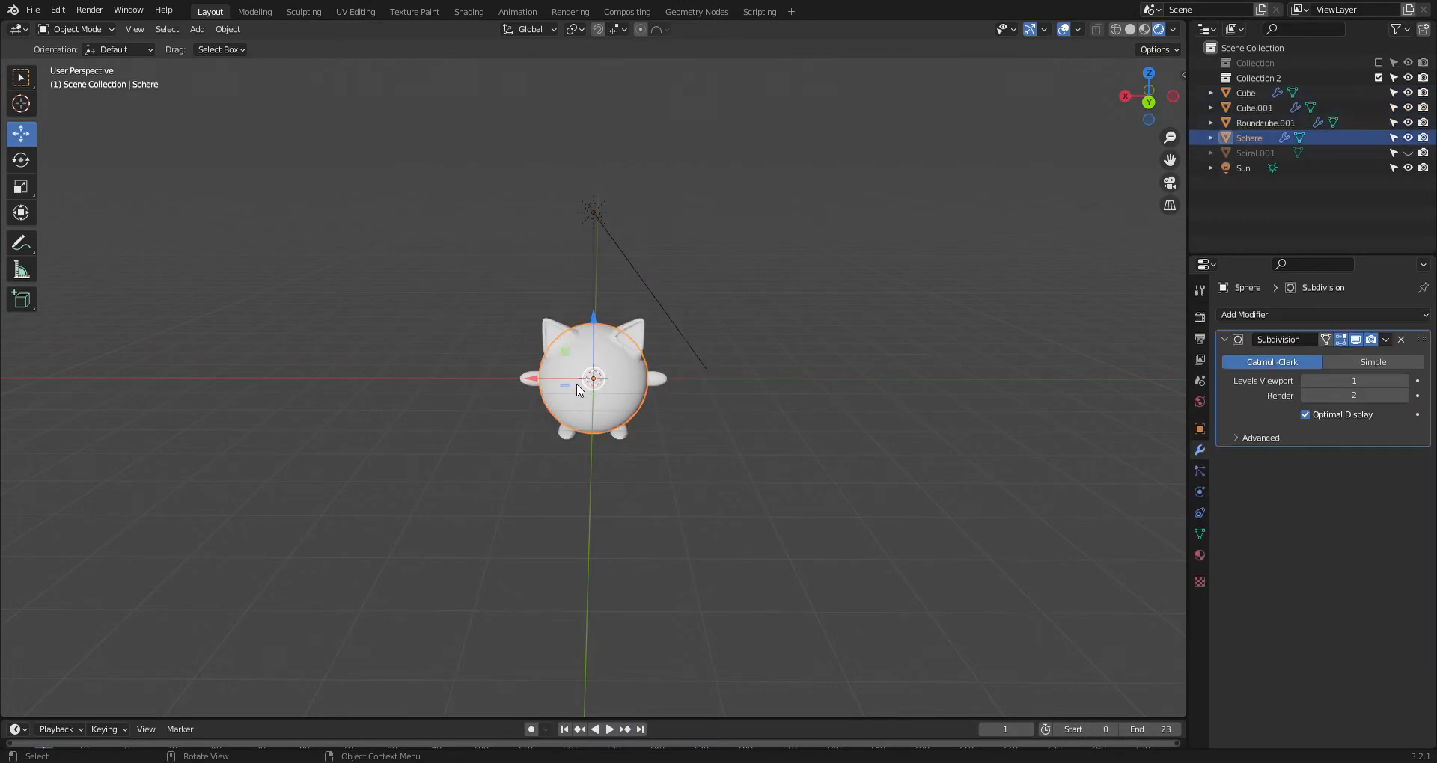
left_click(355, 11)
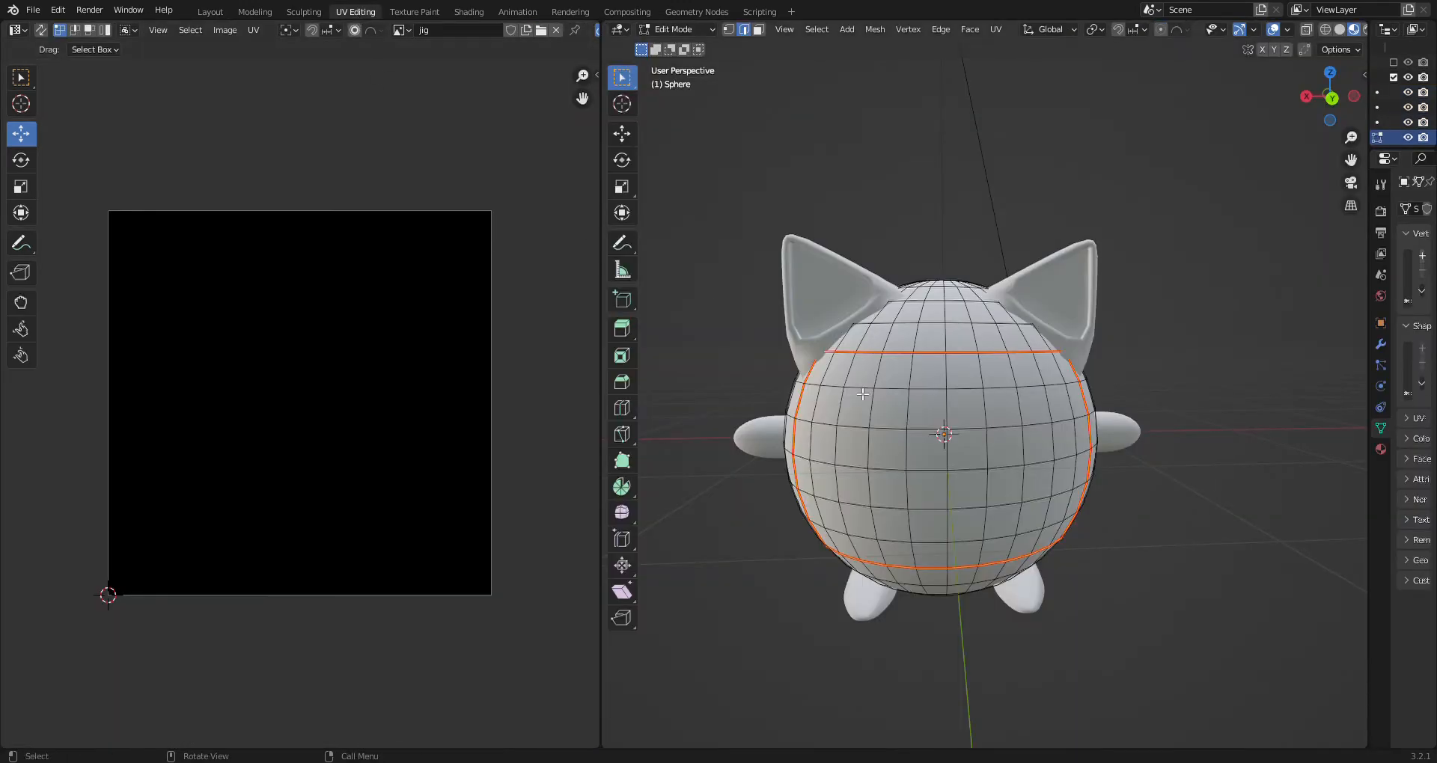
left_click(996, 30)
left_click(1018, 44)
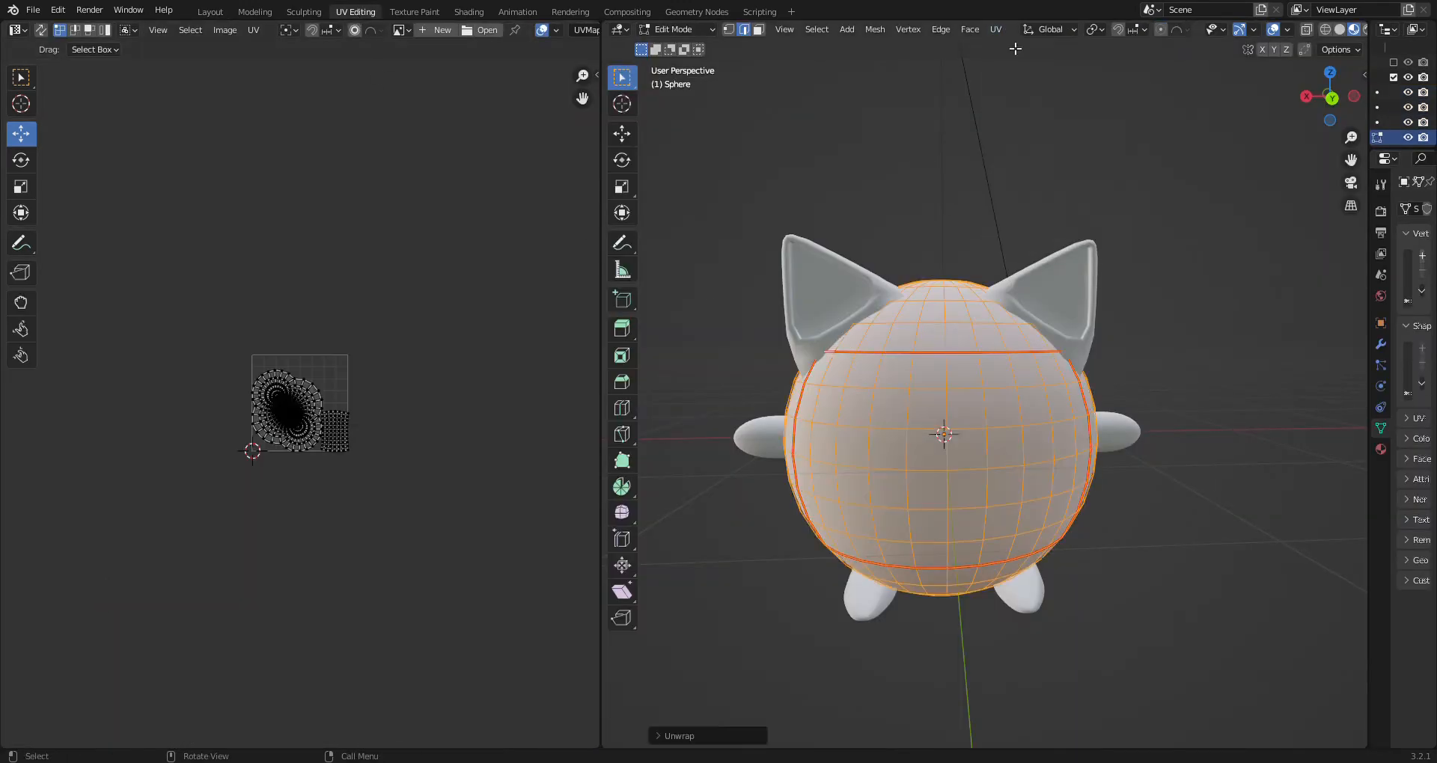
Shrink the large rounded body UV island to a tiny patch and move it to the upper right of the UV square
scroll(259, 474, "up", 5)
left_click(258, 484)
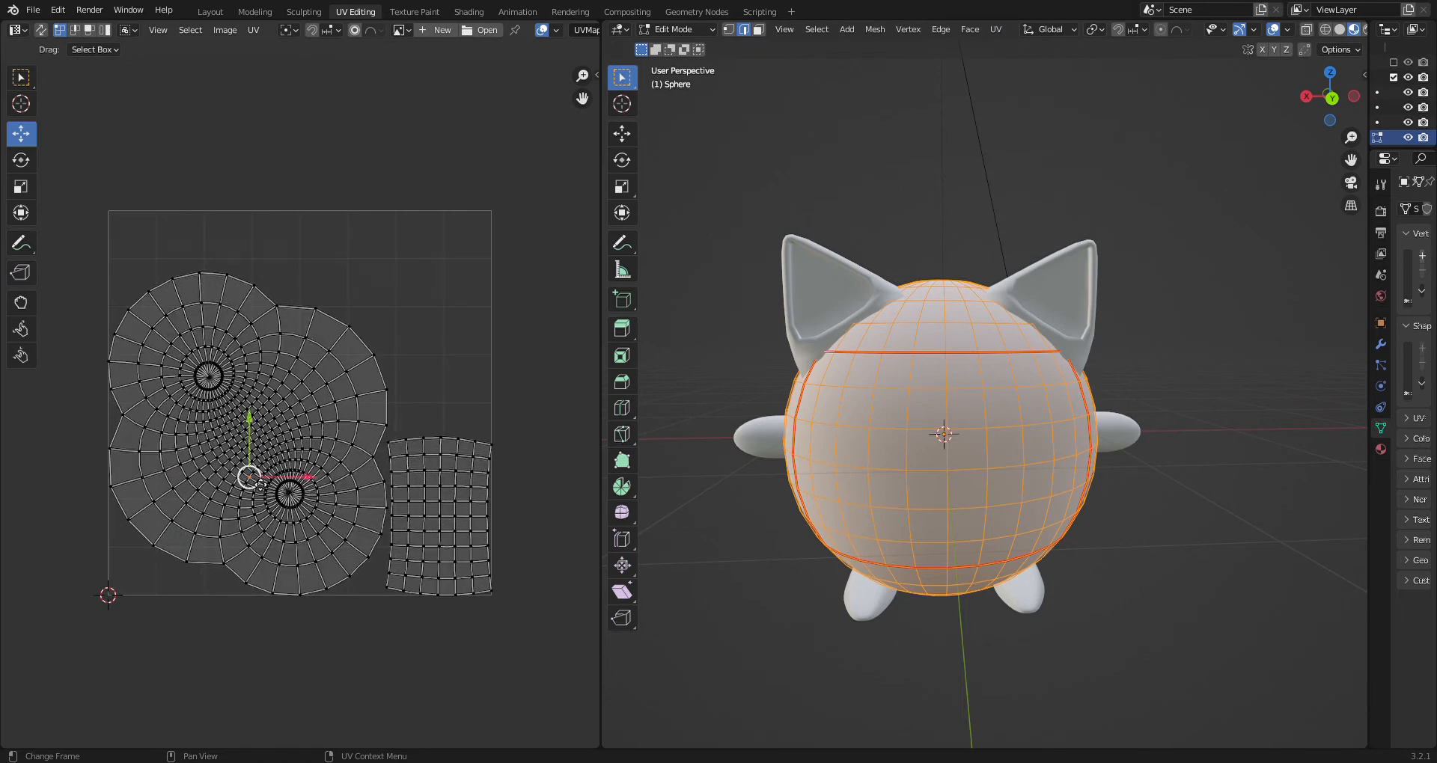
key("l")
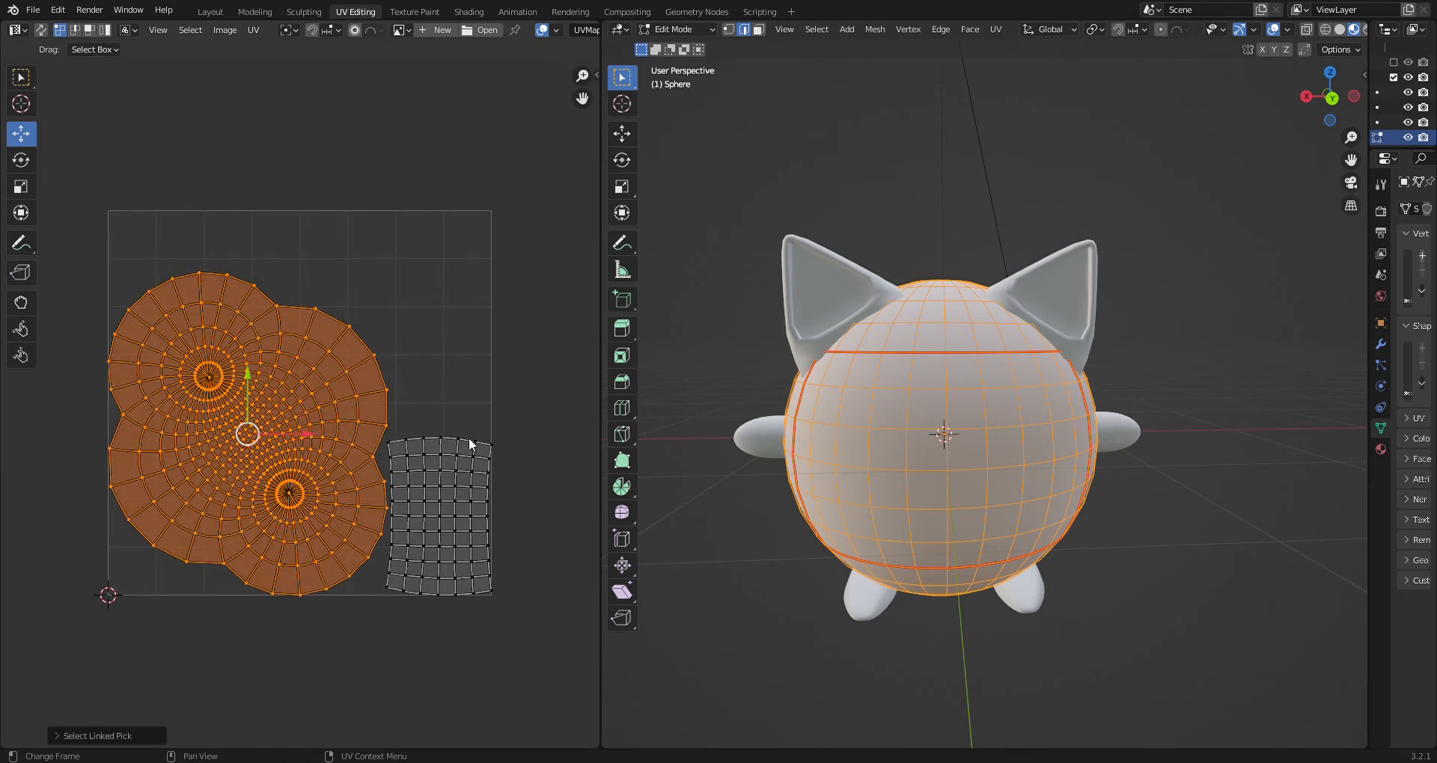
key("s")
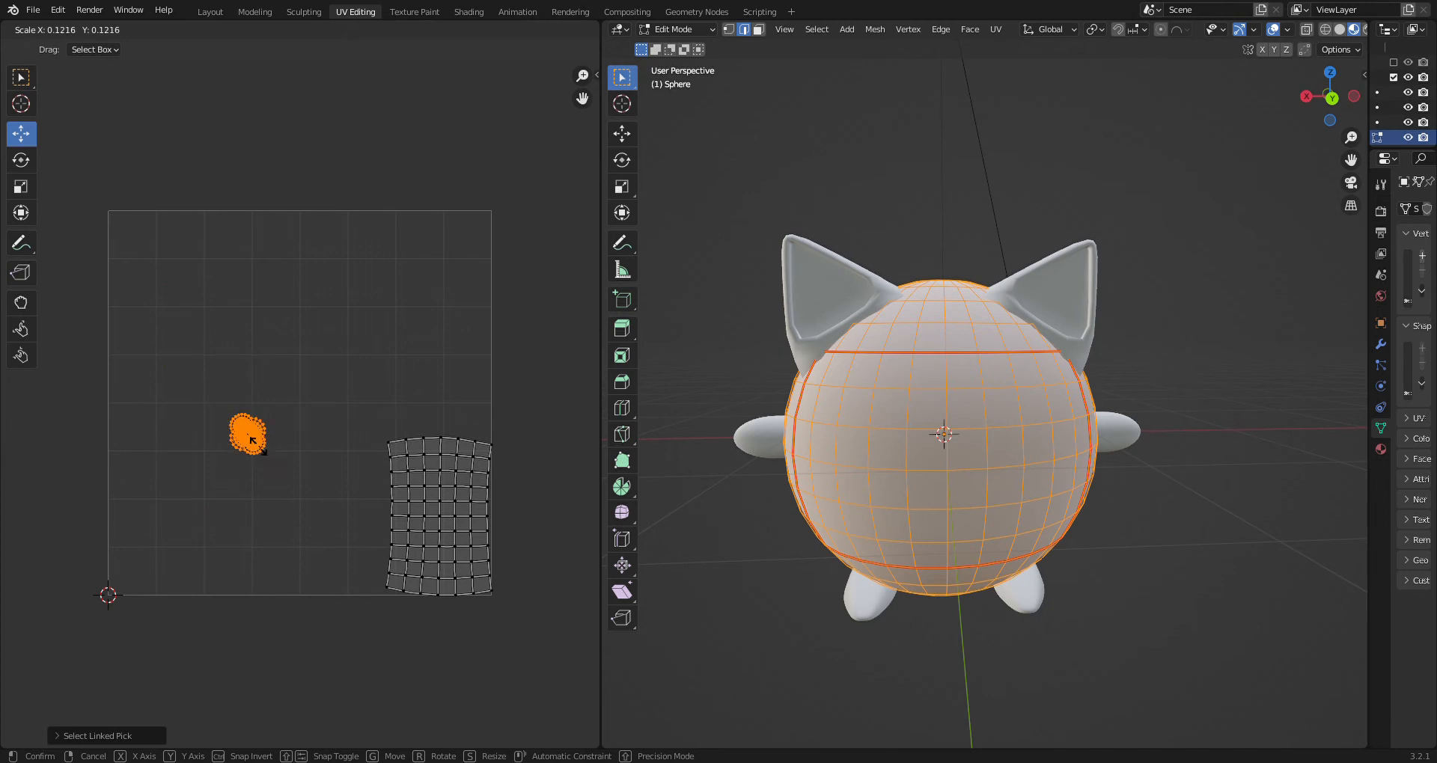
left_click(247, 432)
key("g")
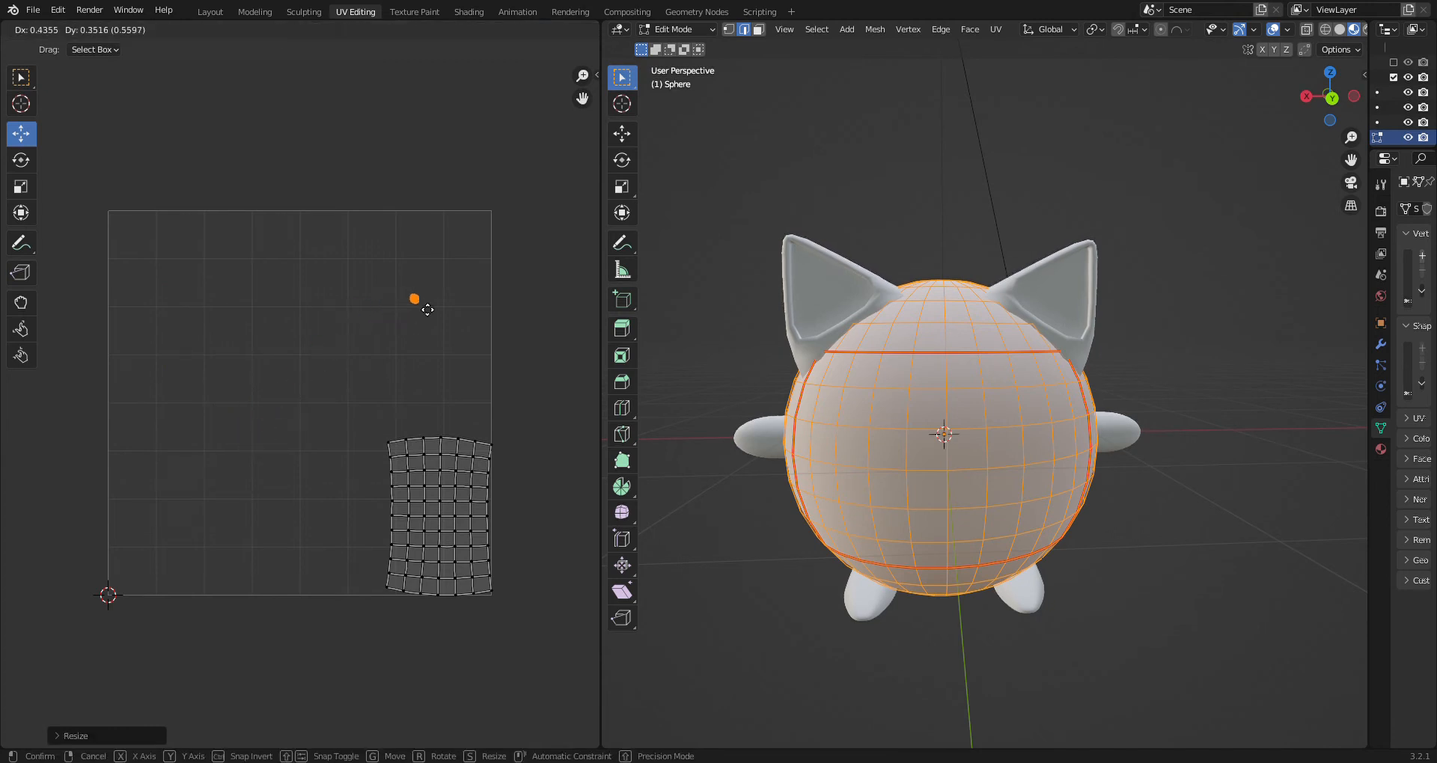
left_click(460, 313)
Pack the rectangular face UV island so it fills the UV square's height, and scale it down slightly
left_click(461, 497)
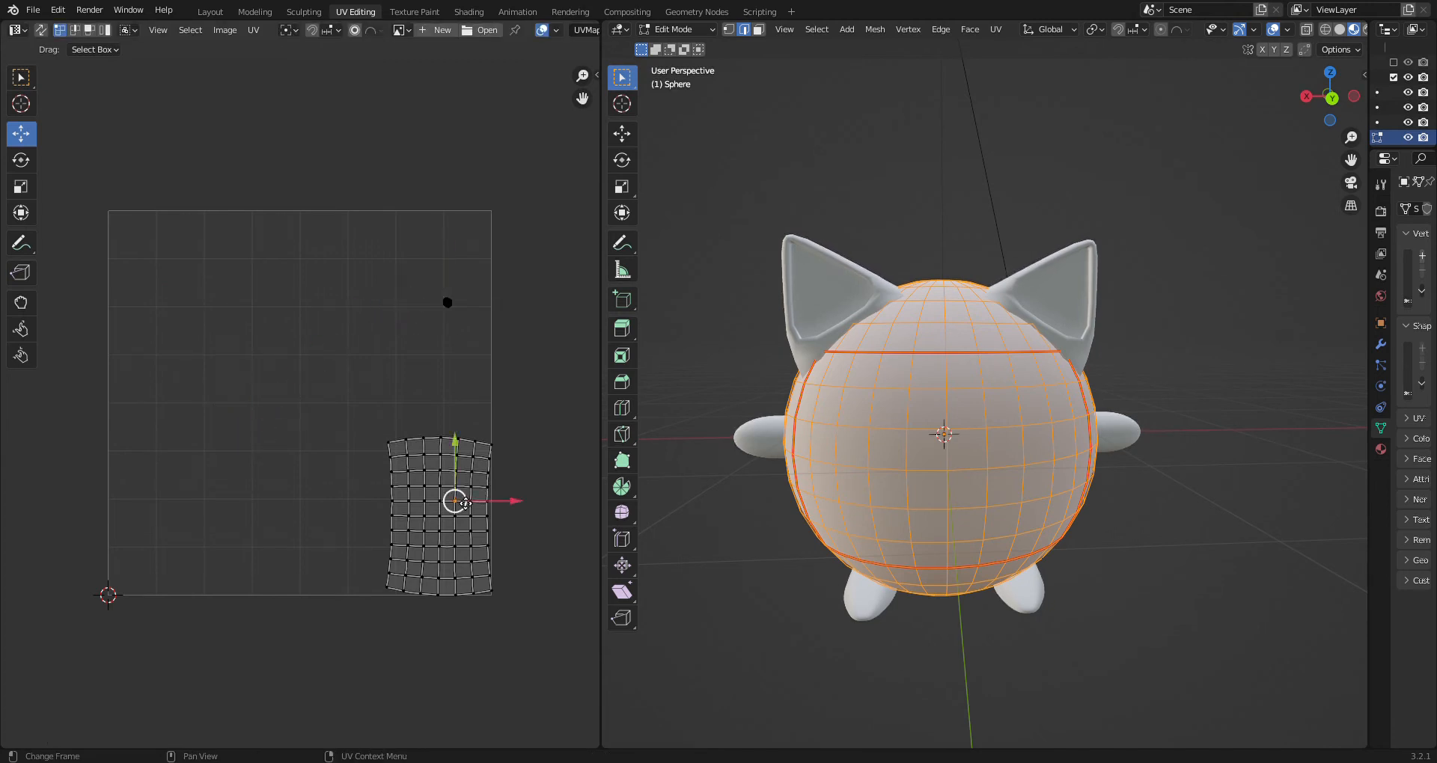
key("l")
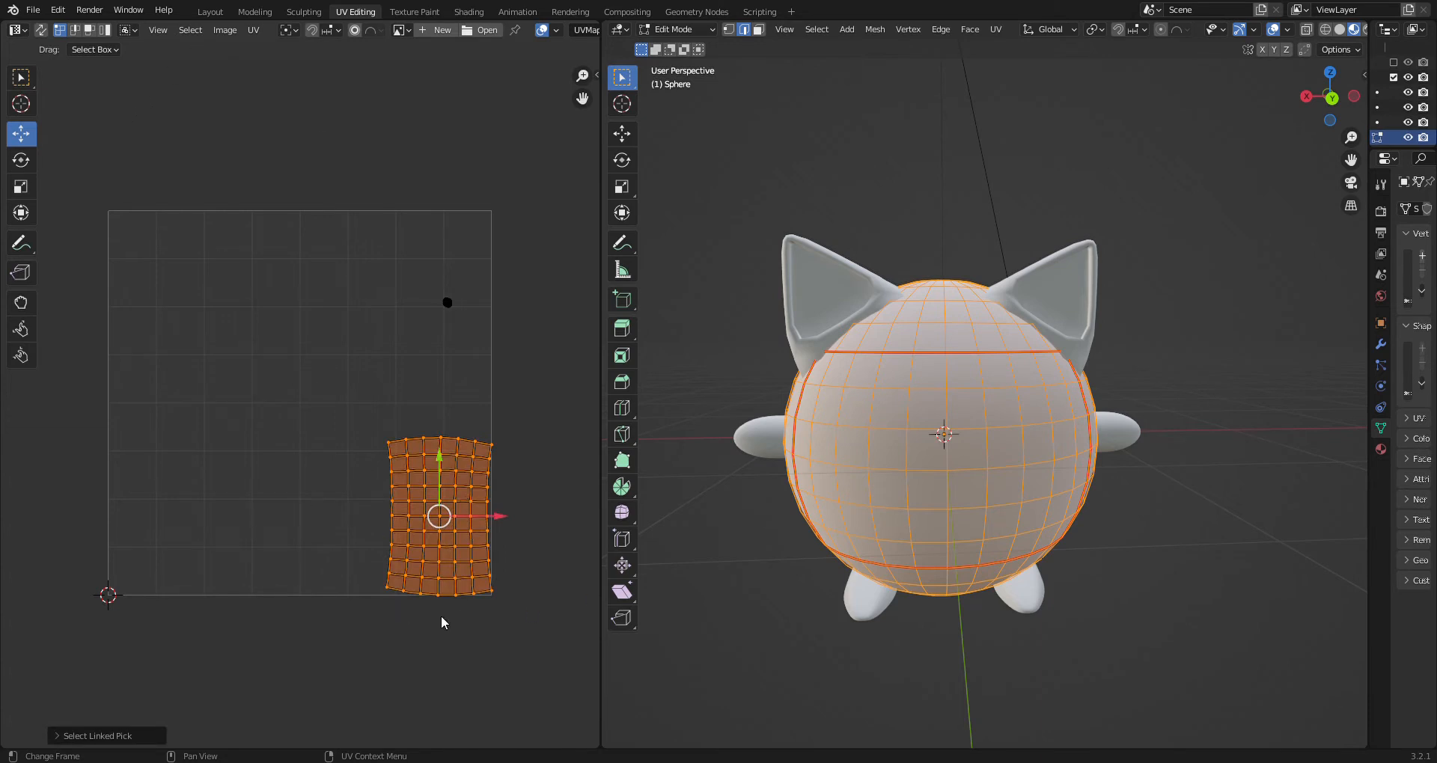
left_click(252, 31)
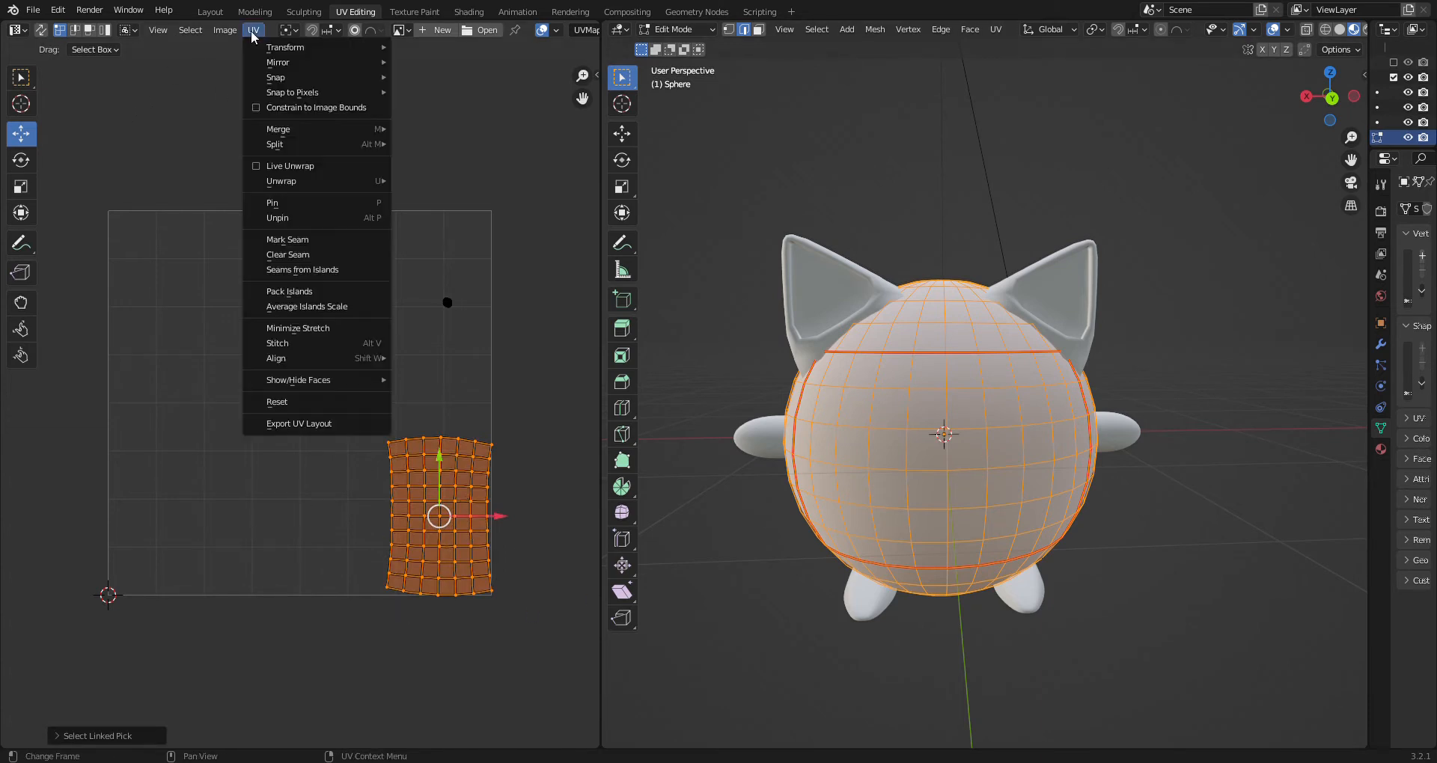
left_click(326, 292)
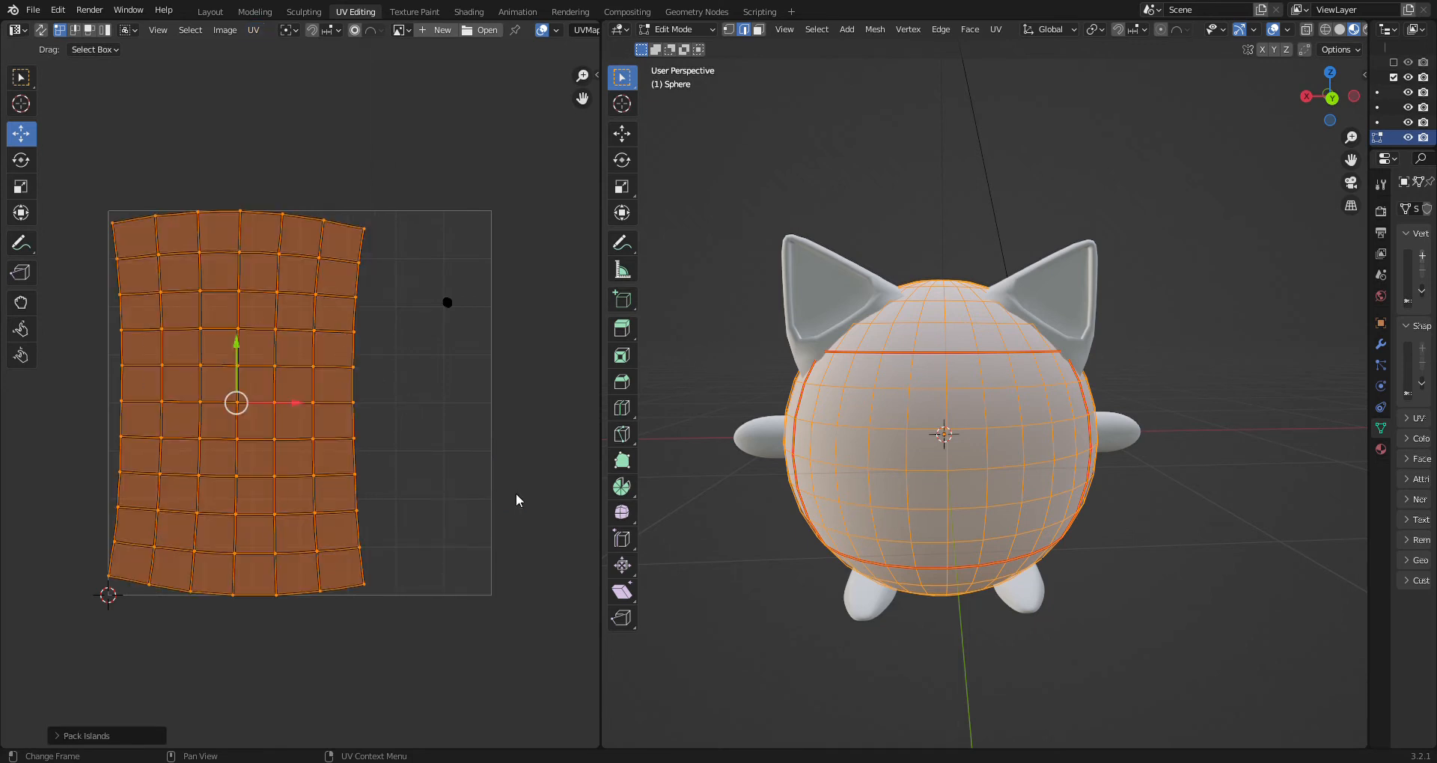
key("s")
left_click(505, 476)
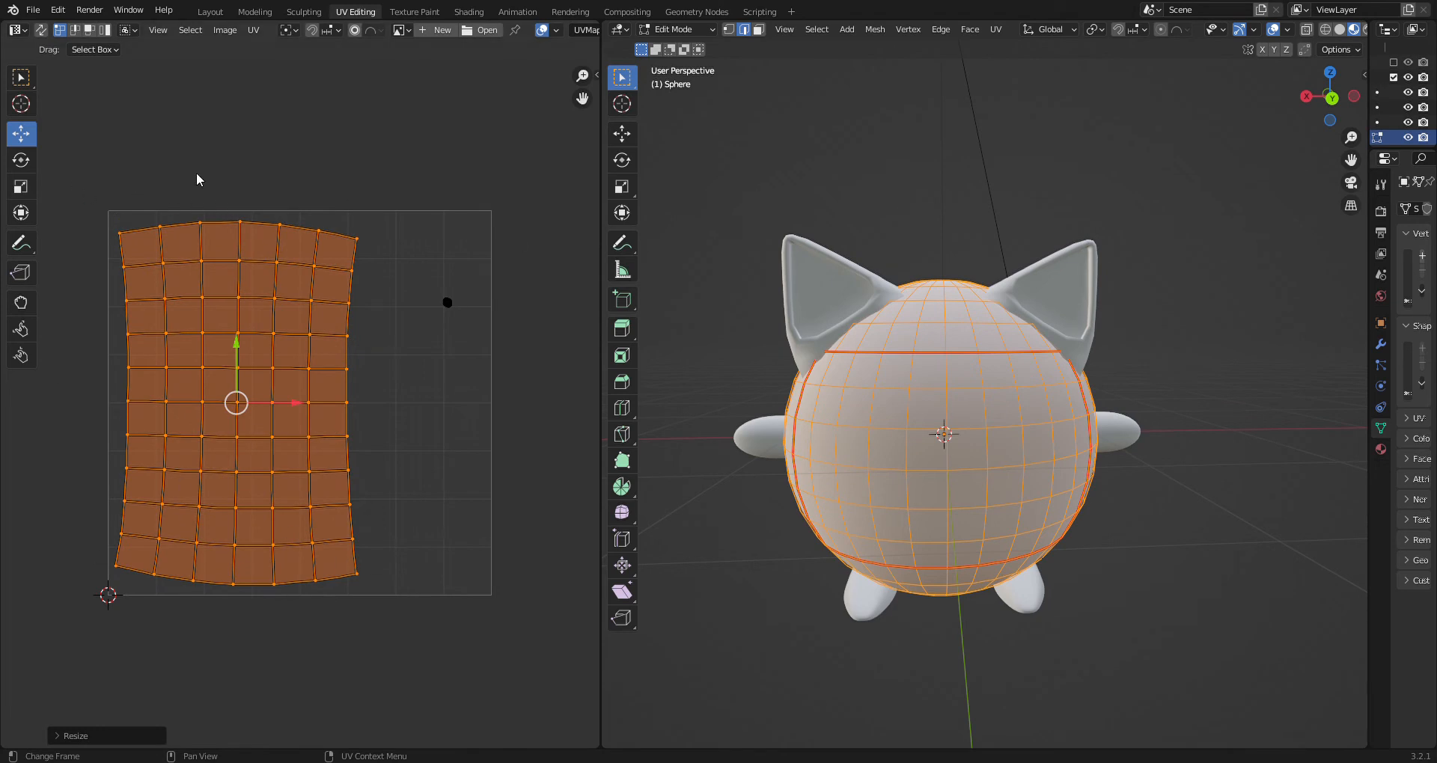
Select the ears object and unwrap its entire mesh for UV editing
left_click(207, 13)
left_click(631, 329)
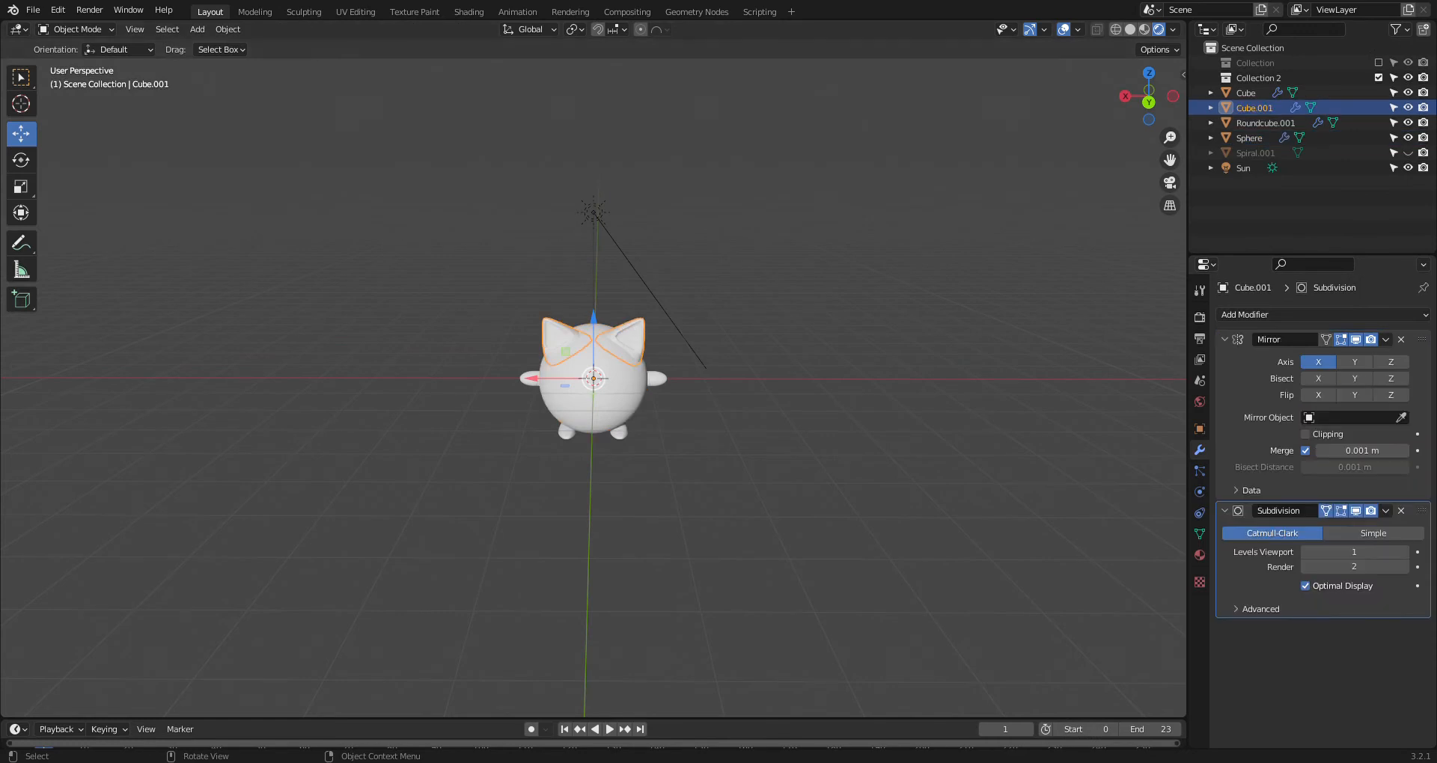
left_click(355, 12)
key("a")
left_click(995, 30)
left_click(1003, 45)
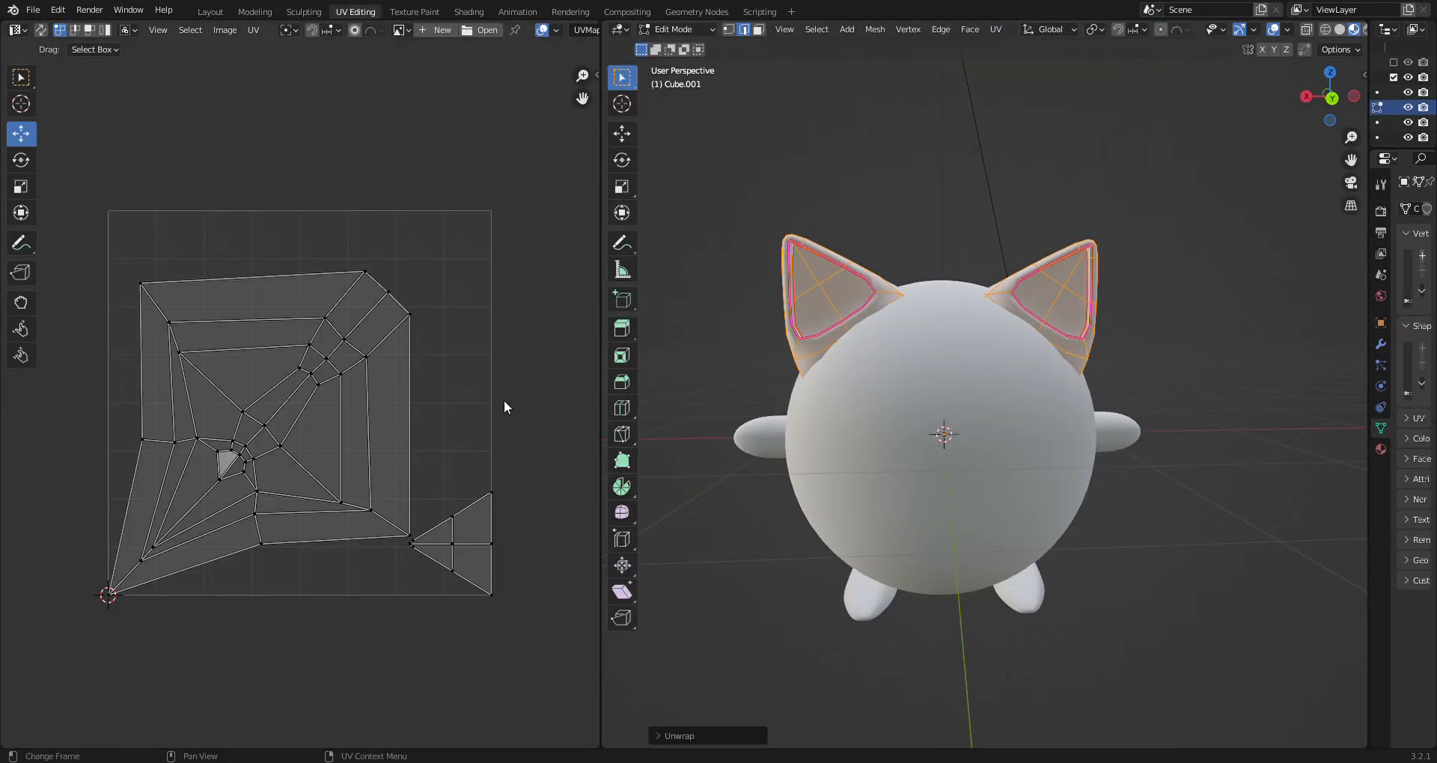
Scale down the triangular ear UV island near the lower-right corner of the UV square
key("l")
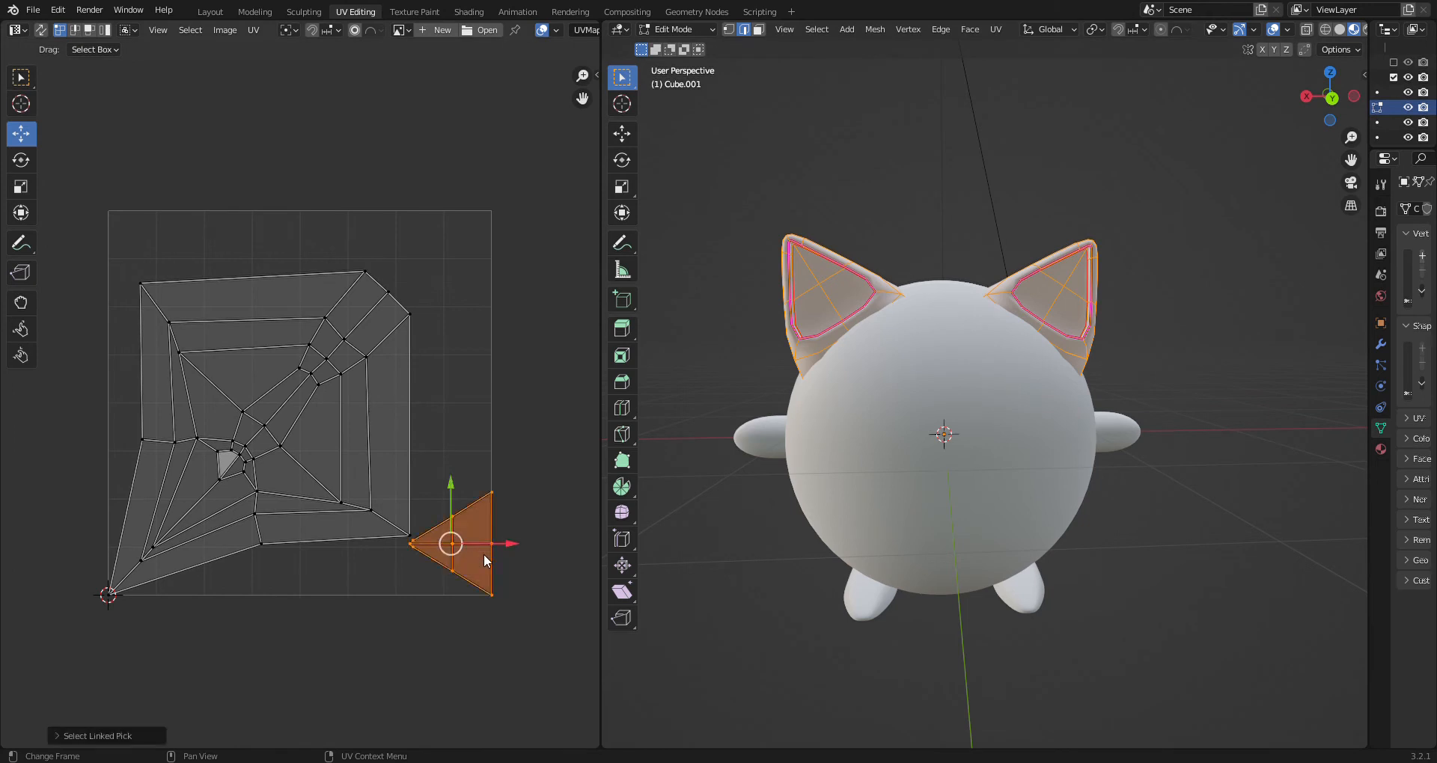
key("s")
left_click(312, 455)
Shrink the large ear UV island and move it to the upper right of the UV square
left_click(267, 453)
key("l")
key("s")
left_click(282, 440)
key("g")
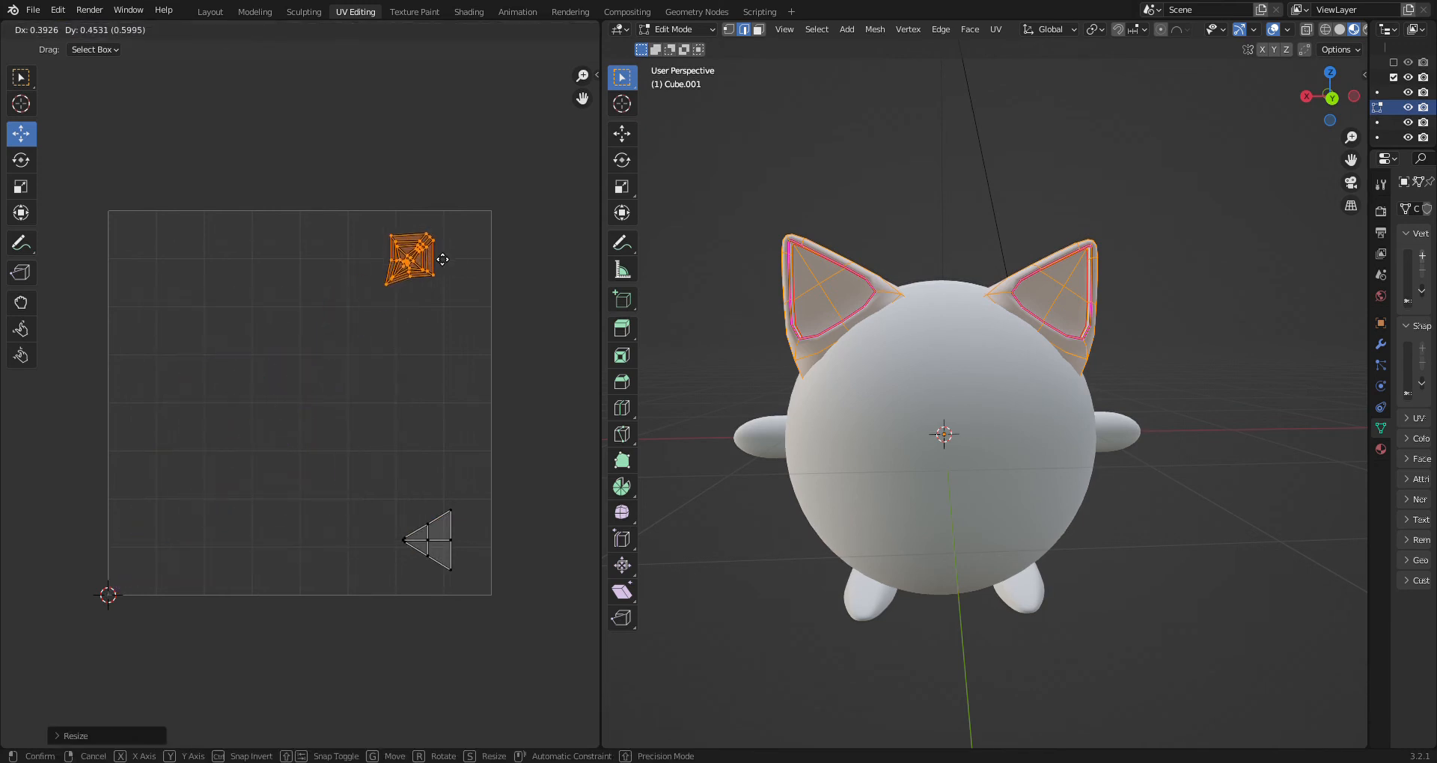
left_click(455, 283)
Scale down all UVs of the arms and feet together and move them to the upper right of the UV square
left_click(210, 11)
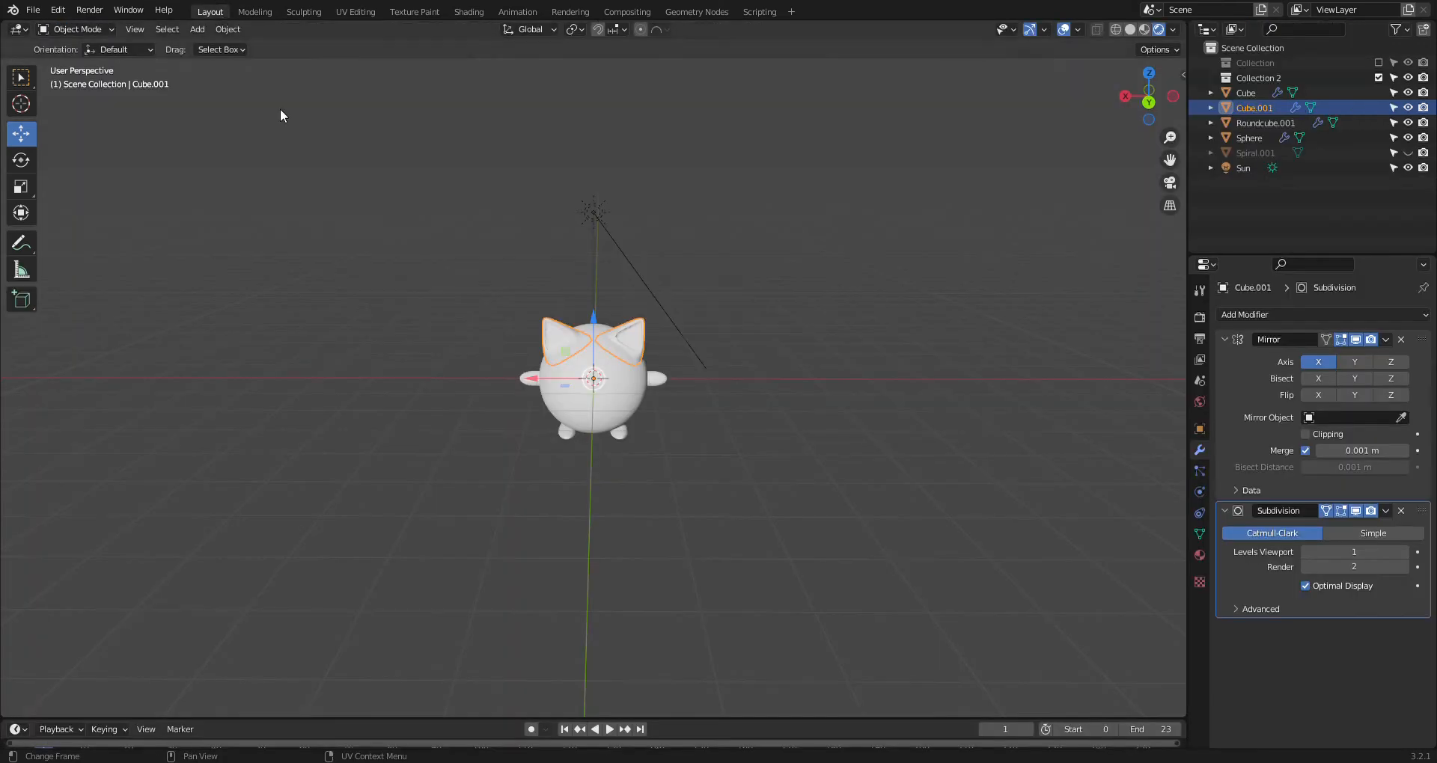
left_click(524, 376)
left_click(559, 432)
left_click(356, 11)
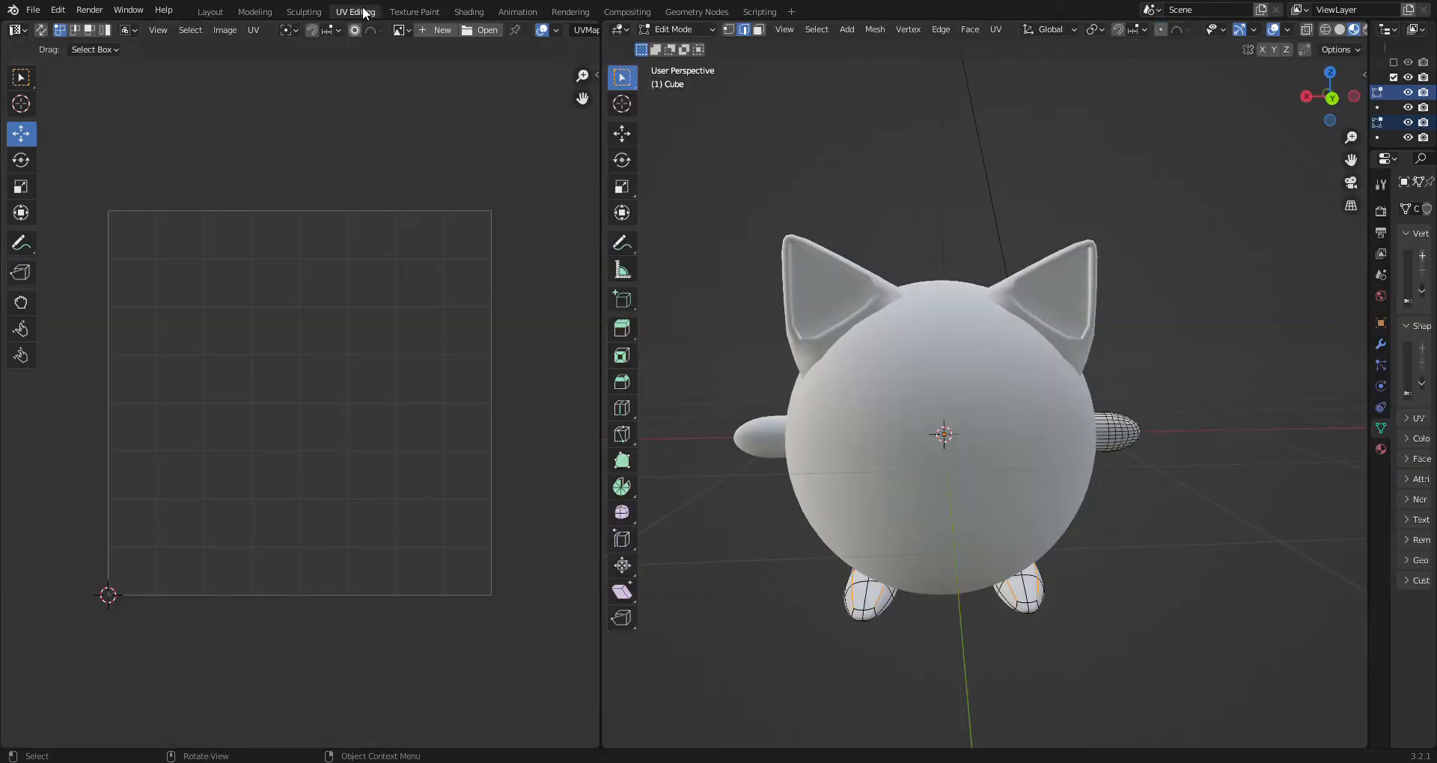
key("a")
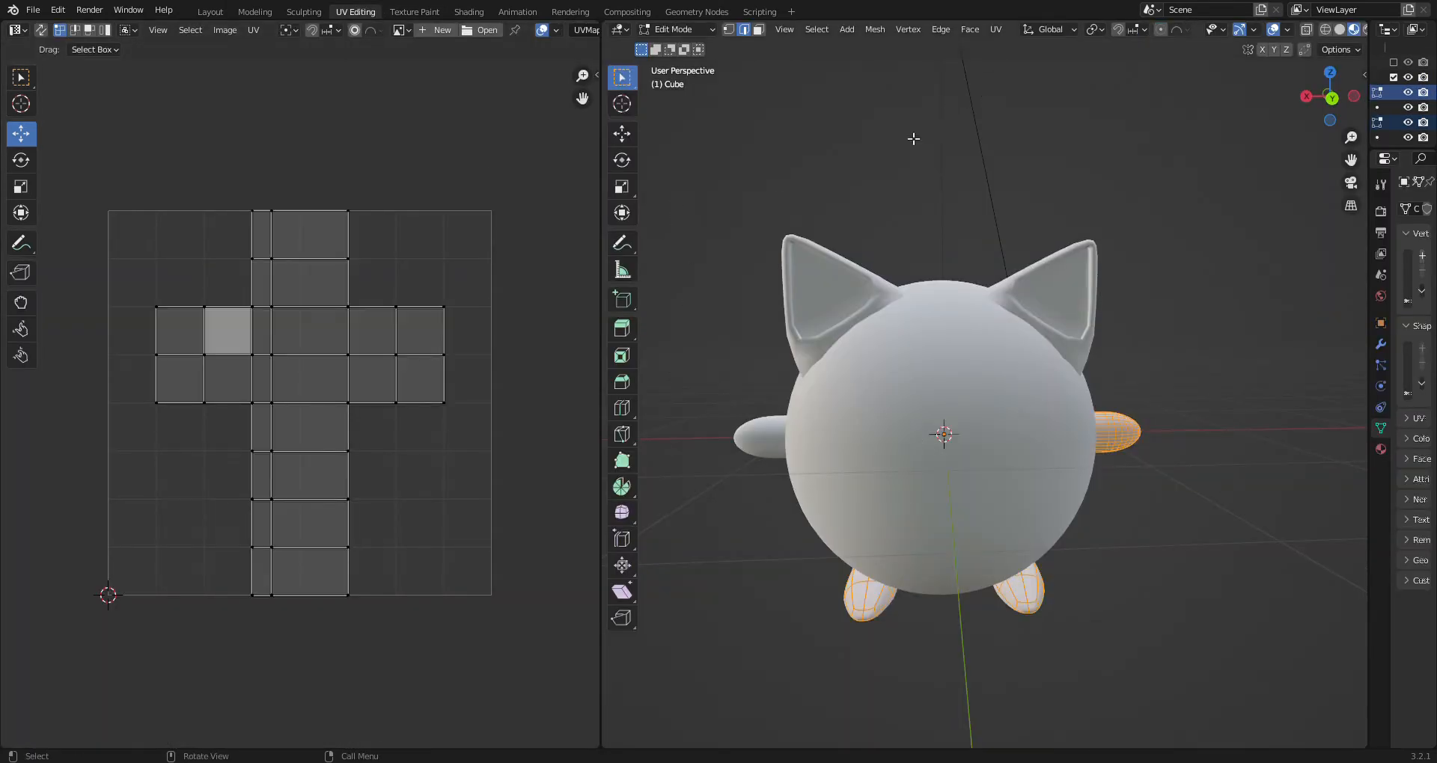
key("a")
key("s")
left_click(385, 452)
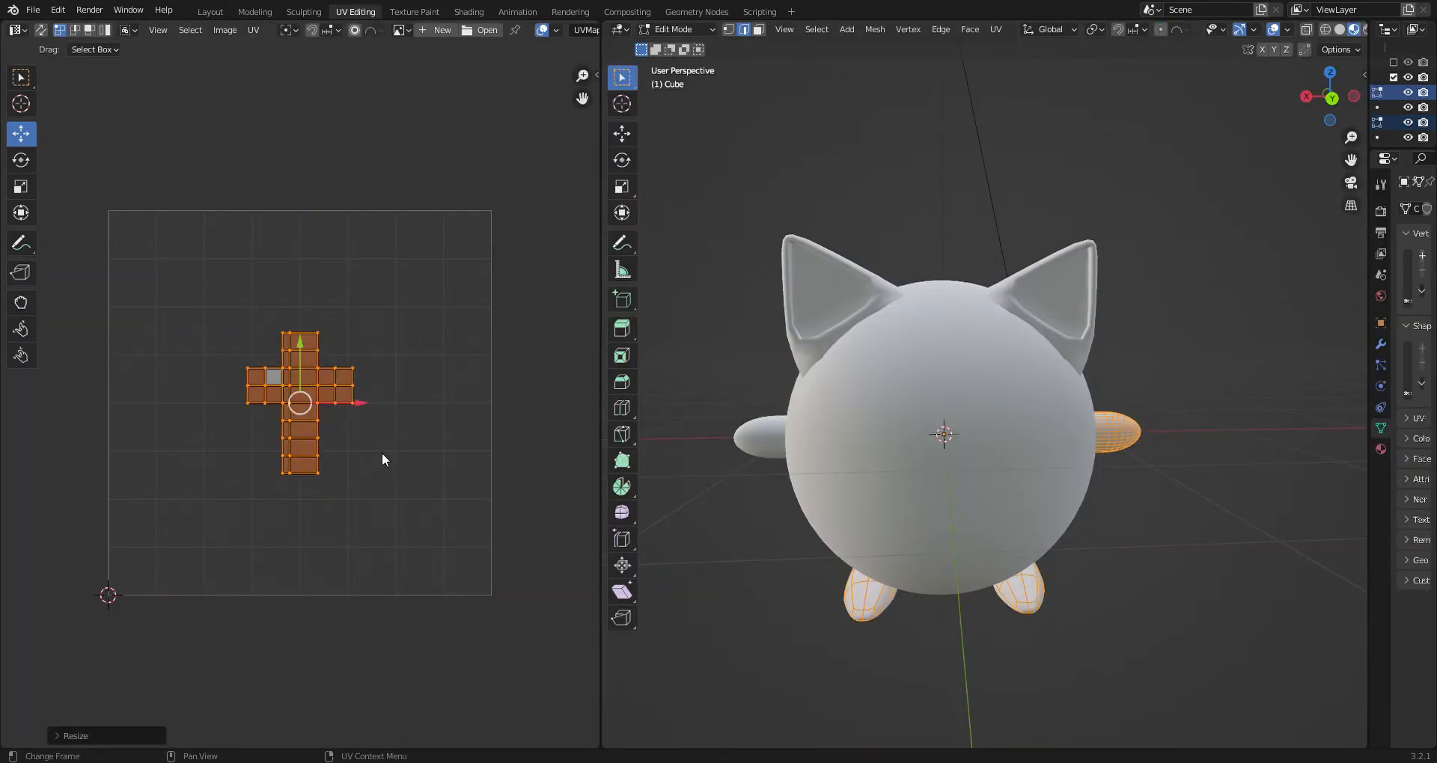
key("g")
left_click(538, 380)
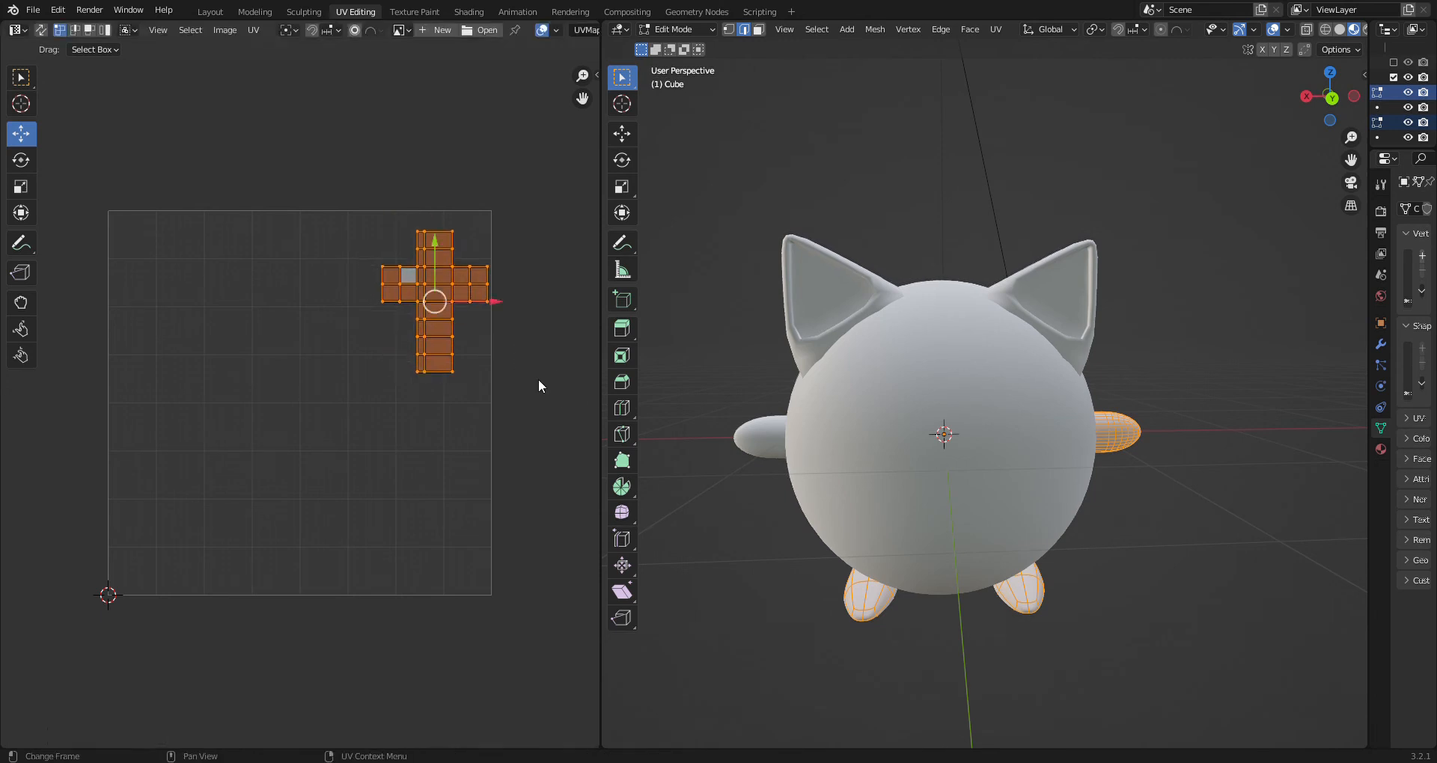
left_click(491, 409)
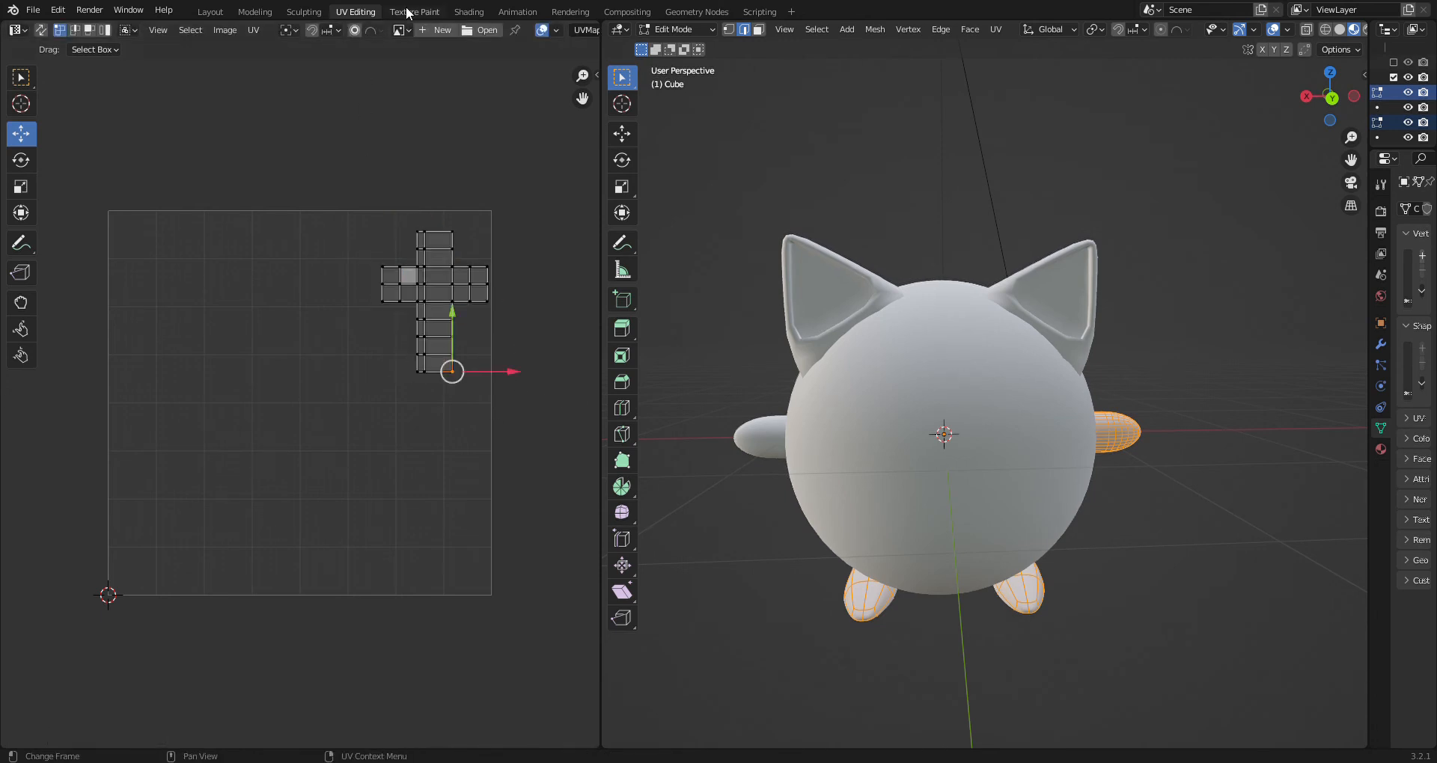
Switch to the Shading workspace and assign the existing puff material to the feet
left_click(408, 13)
left_click(468, 12)
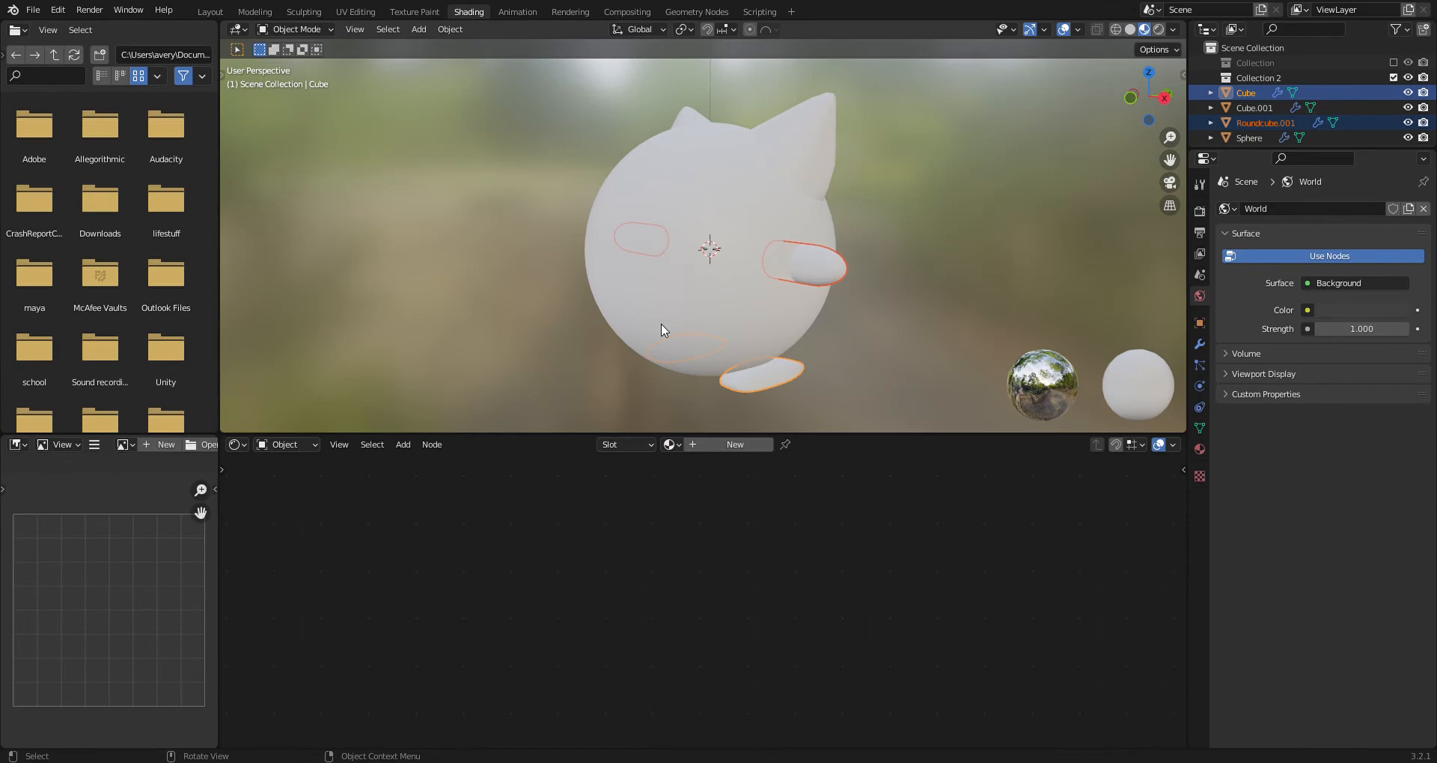
left_click(678, 445)
left_click(681, 470)
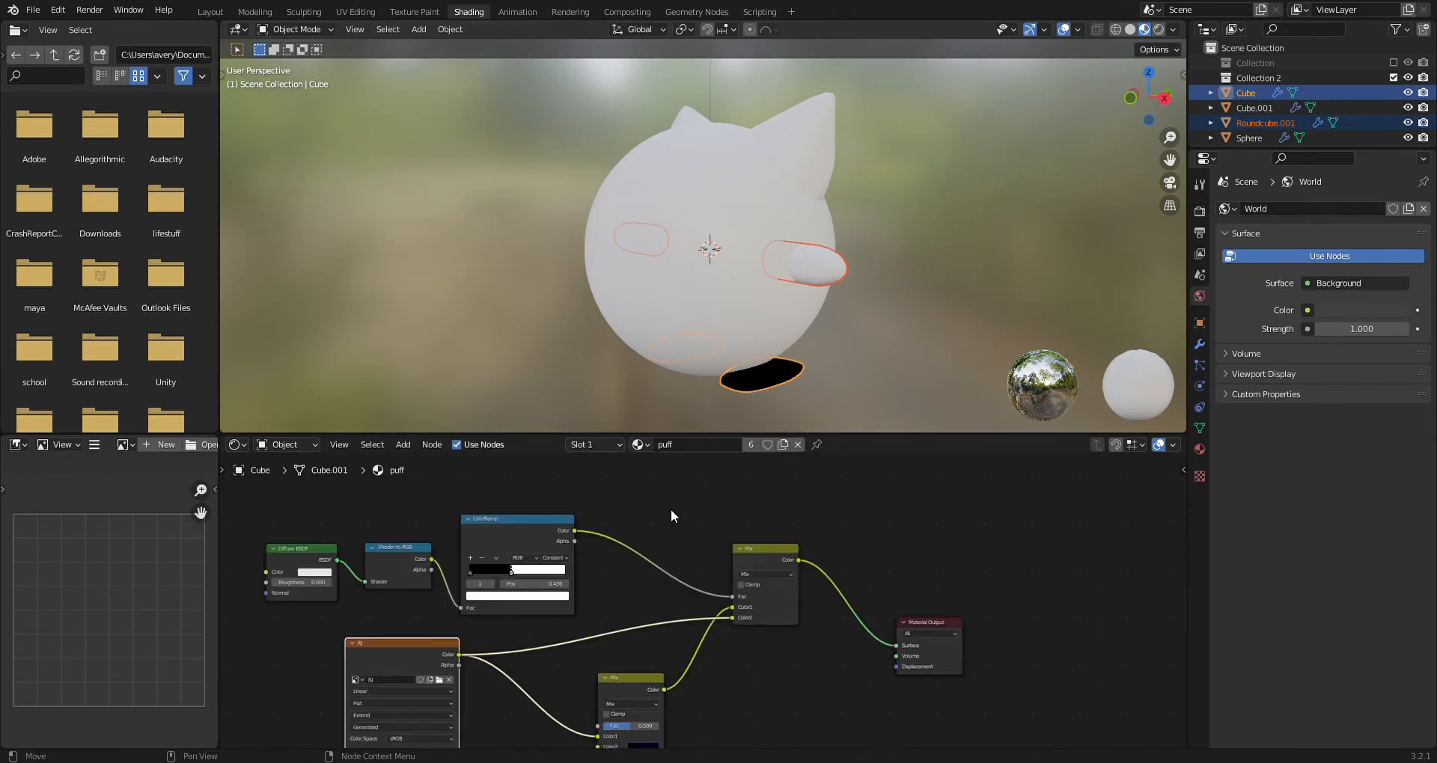
Examine the puff material's Diffuse BSDF, Shader to RGB and ColorRamp chain up to the Mix node and Material Output
middle_click_drag(713, 523, 881, 497)
middle_click_drag(844, 333, 591, 305)
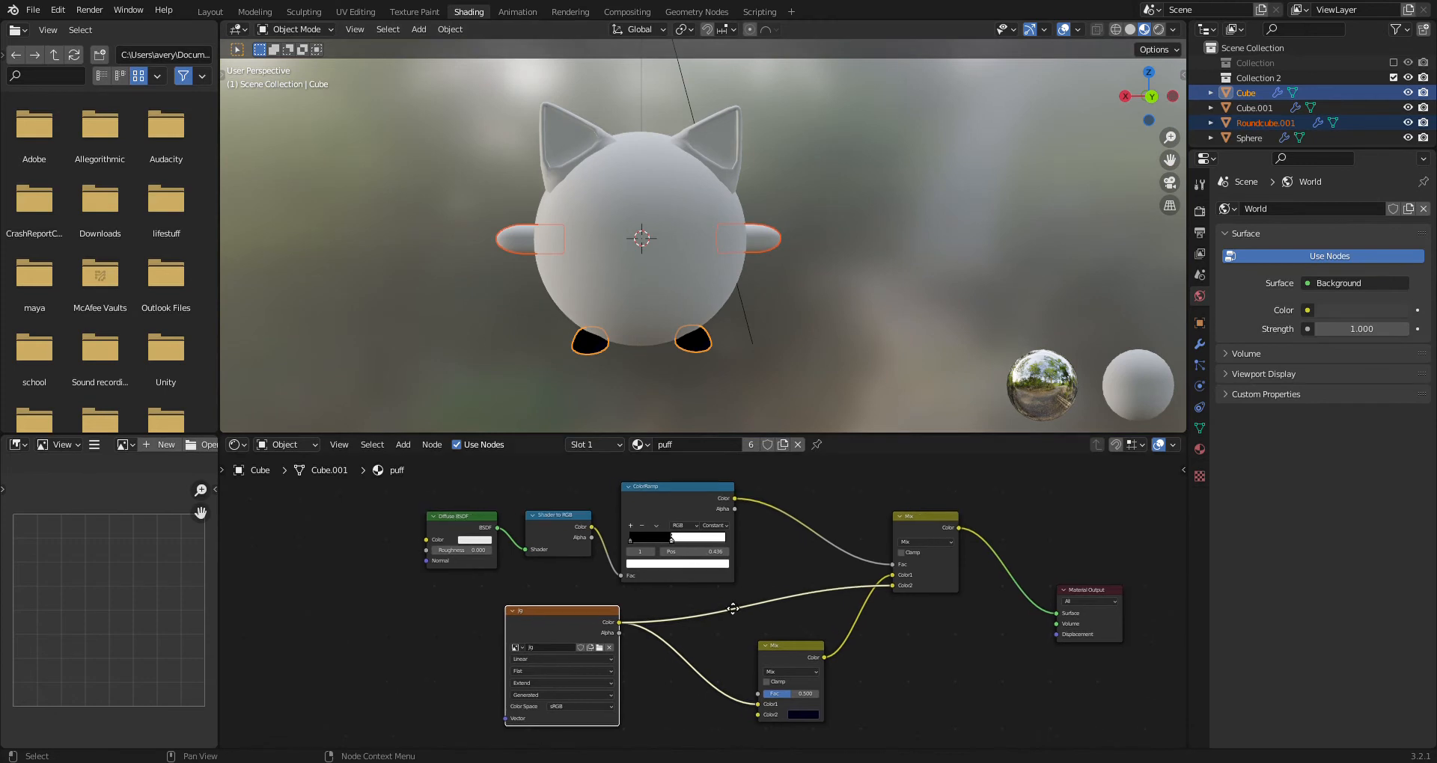
scroll(464, 650, "up", 2)
middle_click_drag(435, 610, 580, 685)
scroll(579, 685, "up", 2)
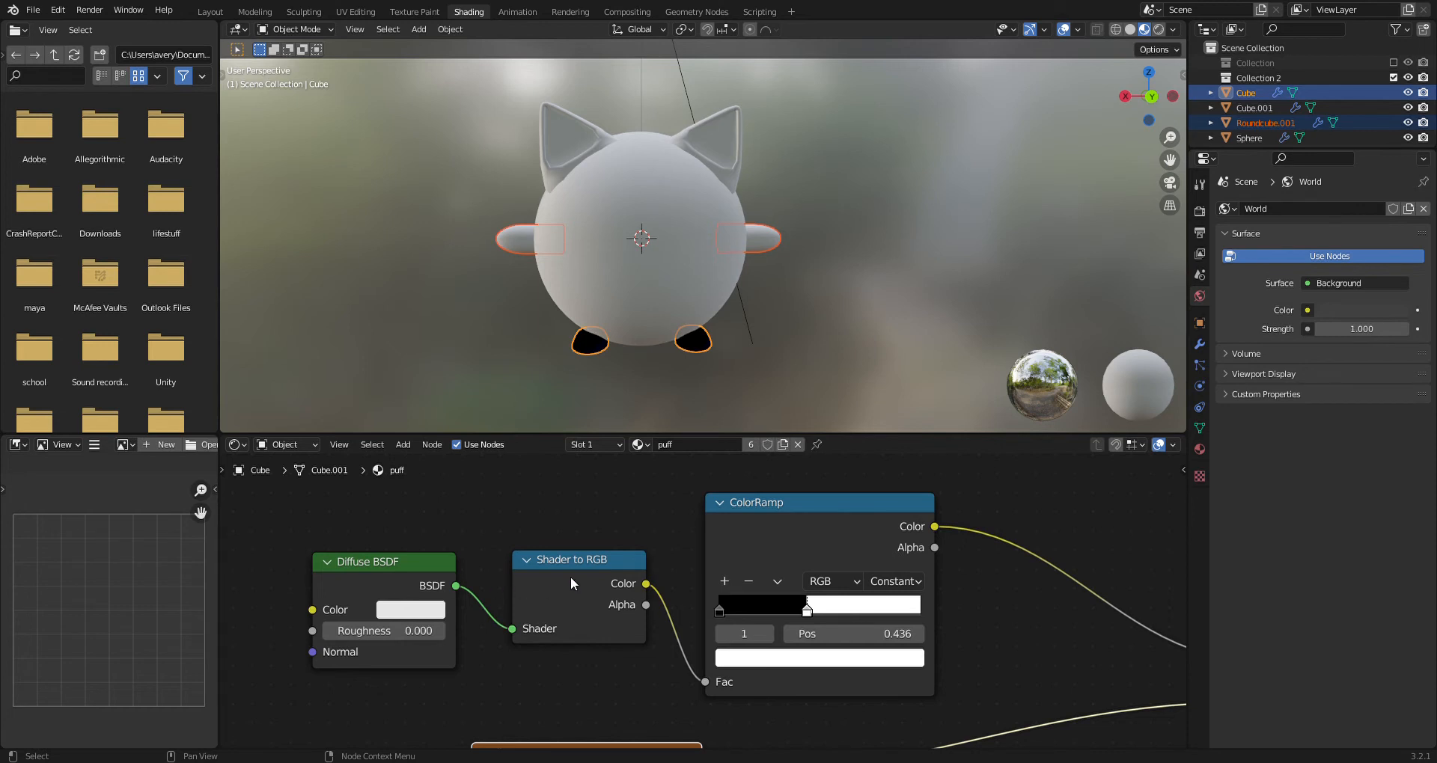
middle_click_drag(813, 566, 396, 537)
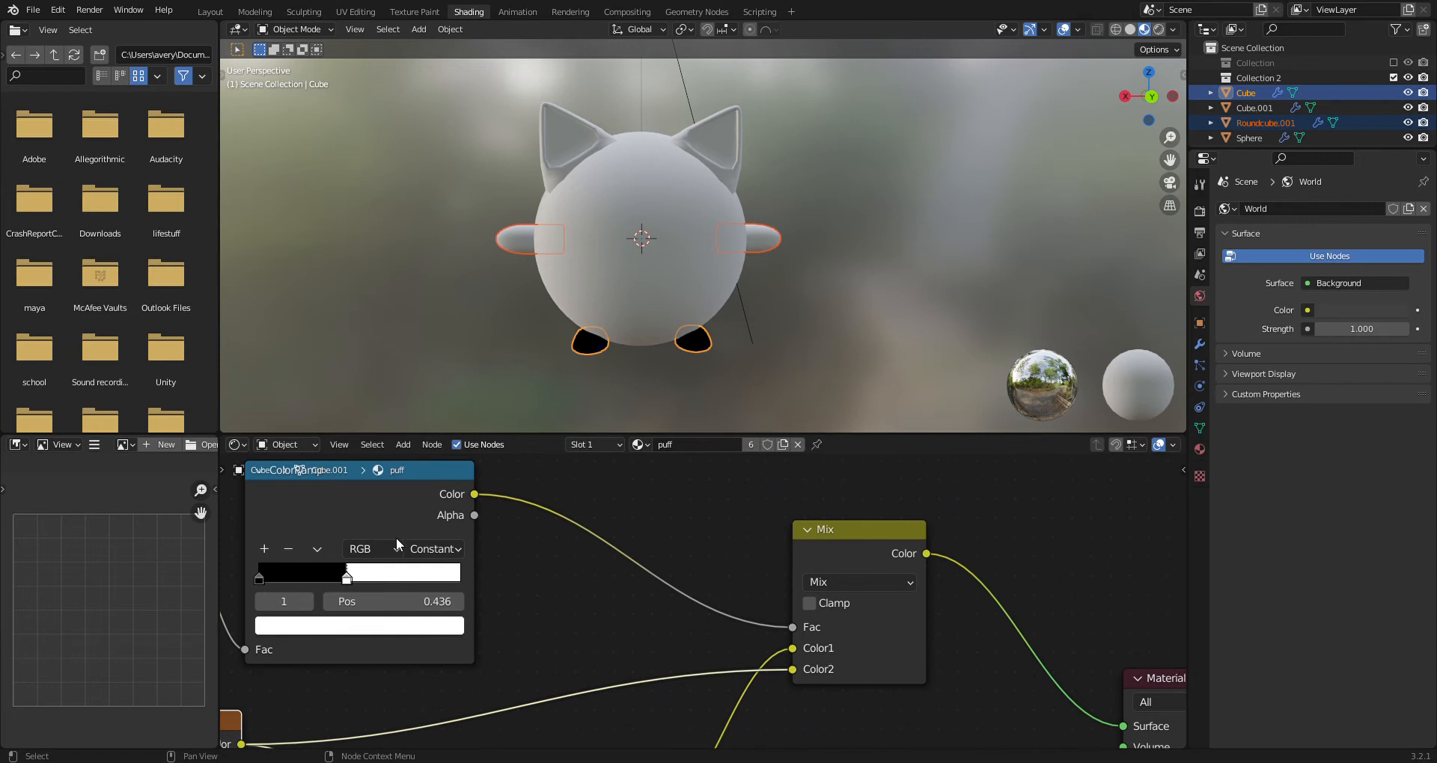
middle_click_drag(832, 577, 816, 526)
scroll(705, 582, "down", 1)
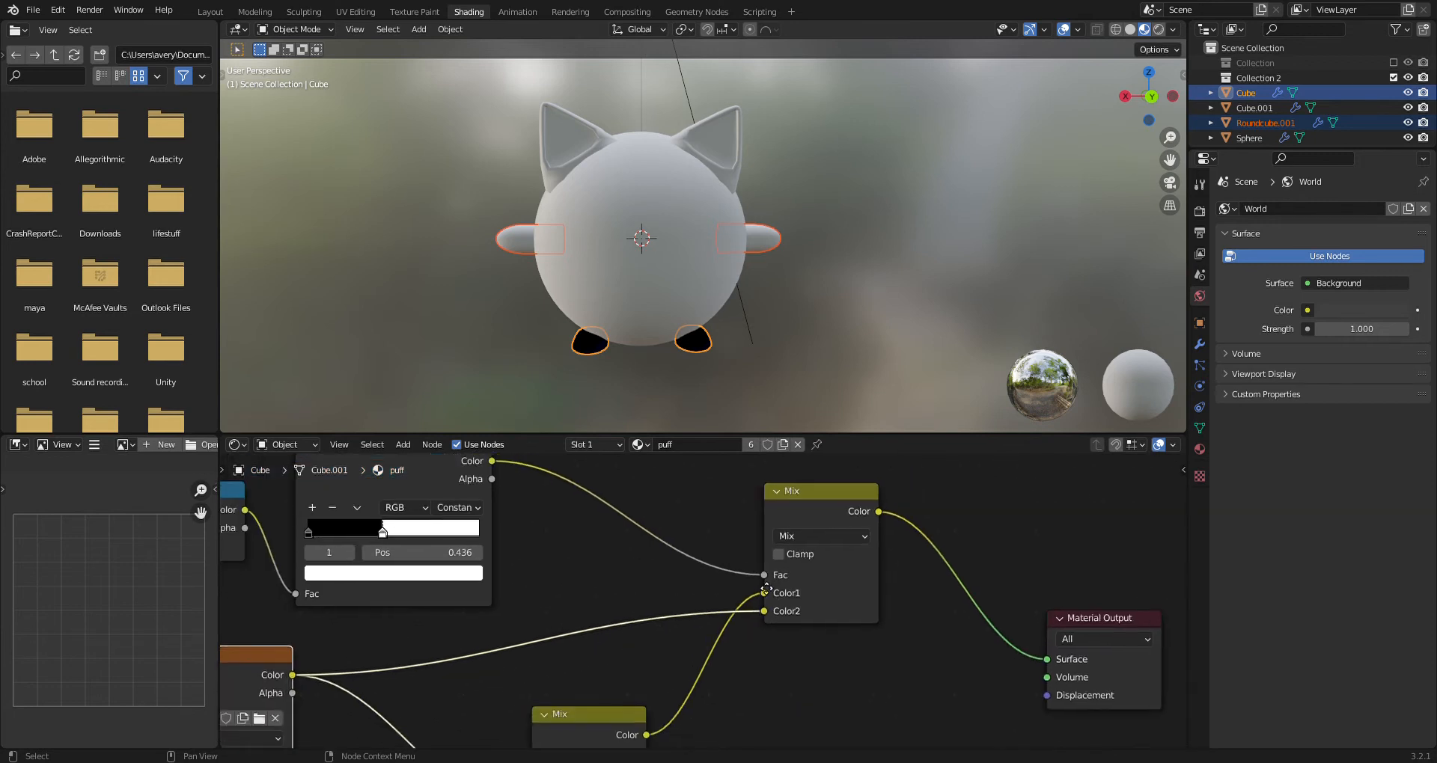
scroll(705, 583, "up", 2)
scroll(599, 571, "down", 2)
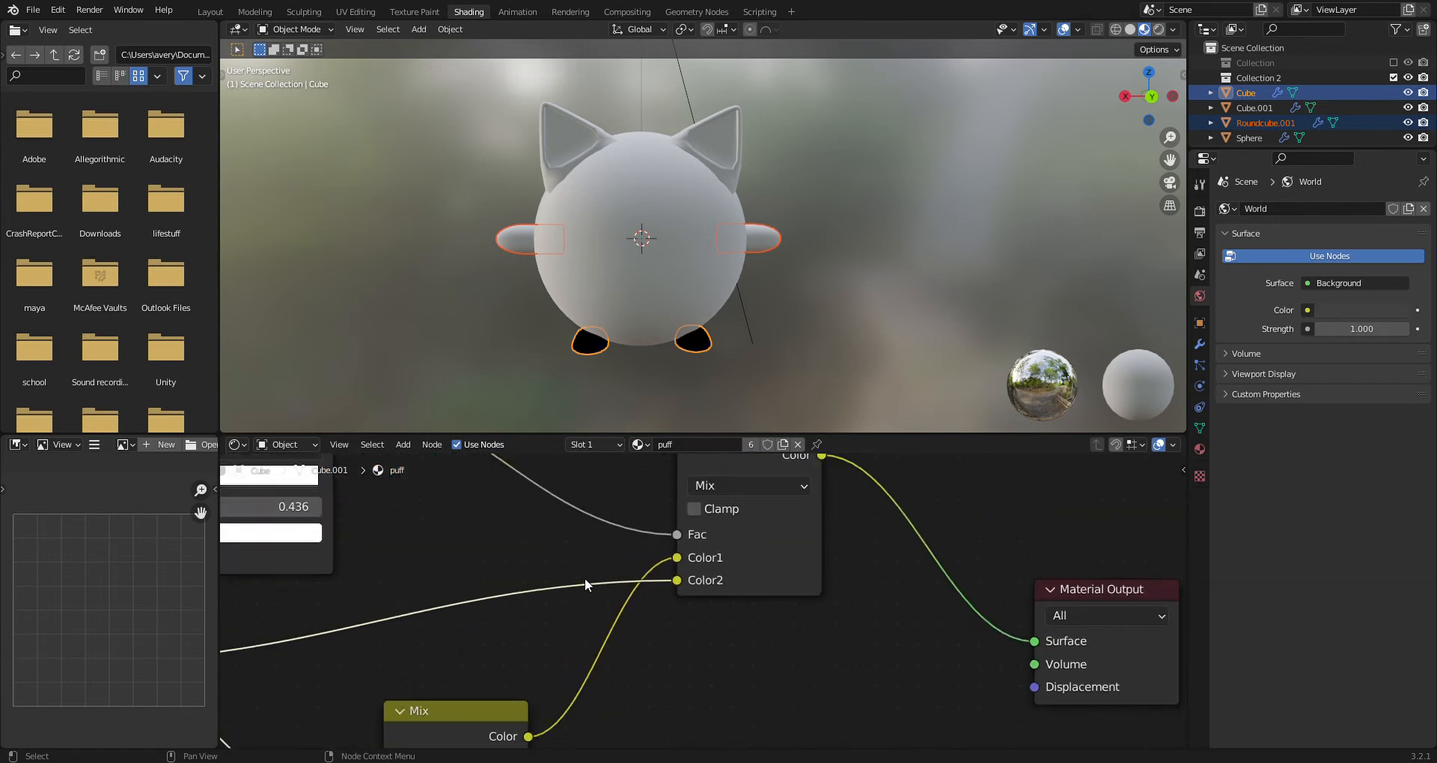
Examine the jig image texture and the lower Mix node, and how they feed the final Mix node's colour inputs
scroll(584, 578, "up", 3)
middle_click_drag(584, 577, 916, 495)
middle_click_drag(495, 564, 745, 533)
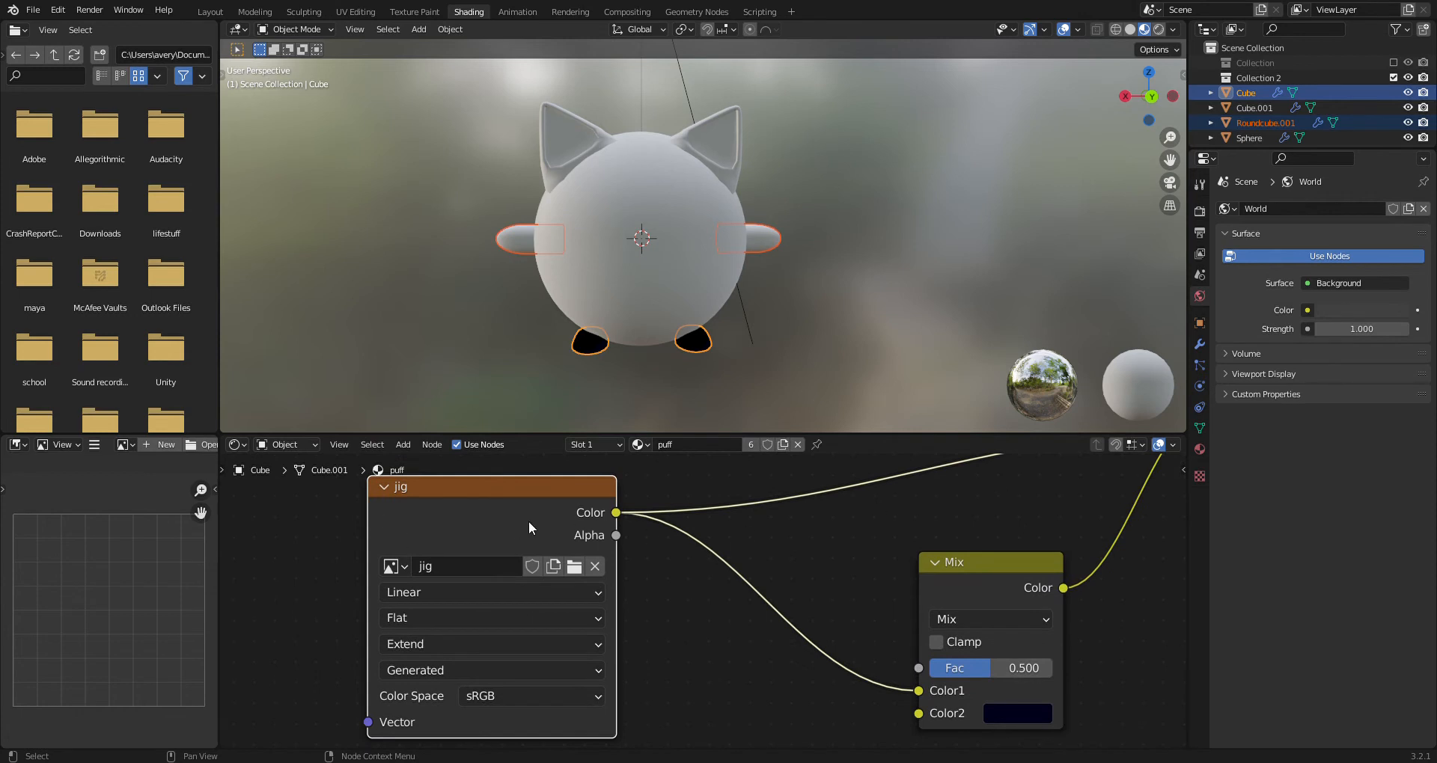
middle_click_drag(818, 628, 423, 605)
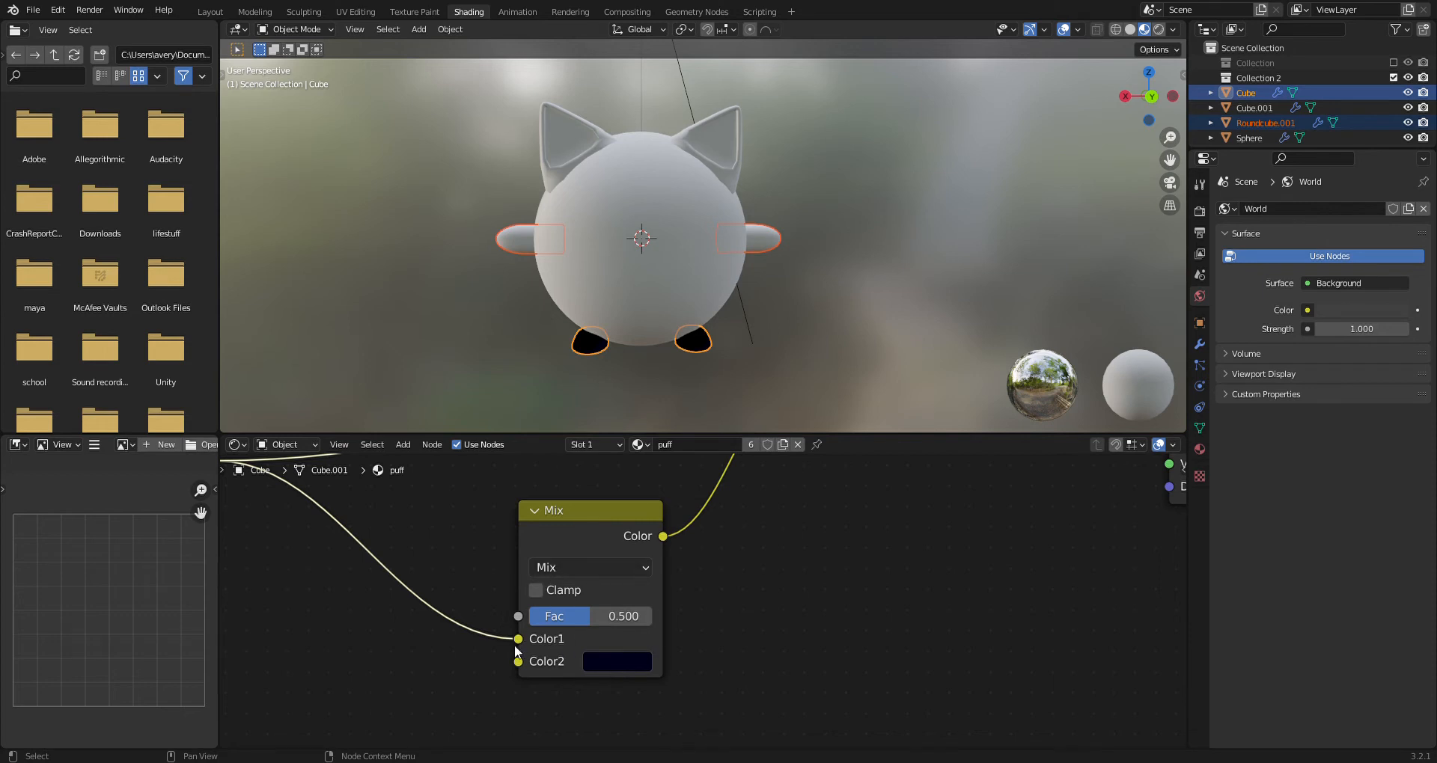
scroll(614, 676, "up", 3)
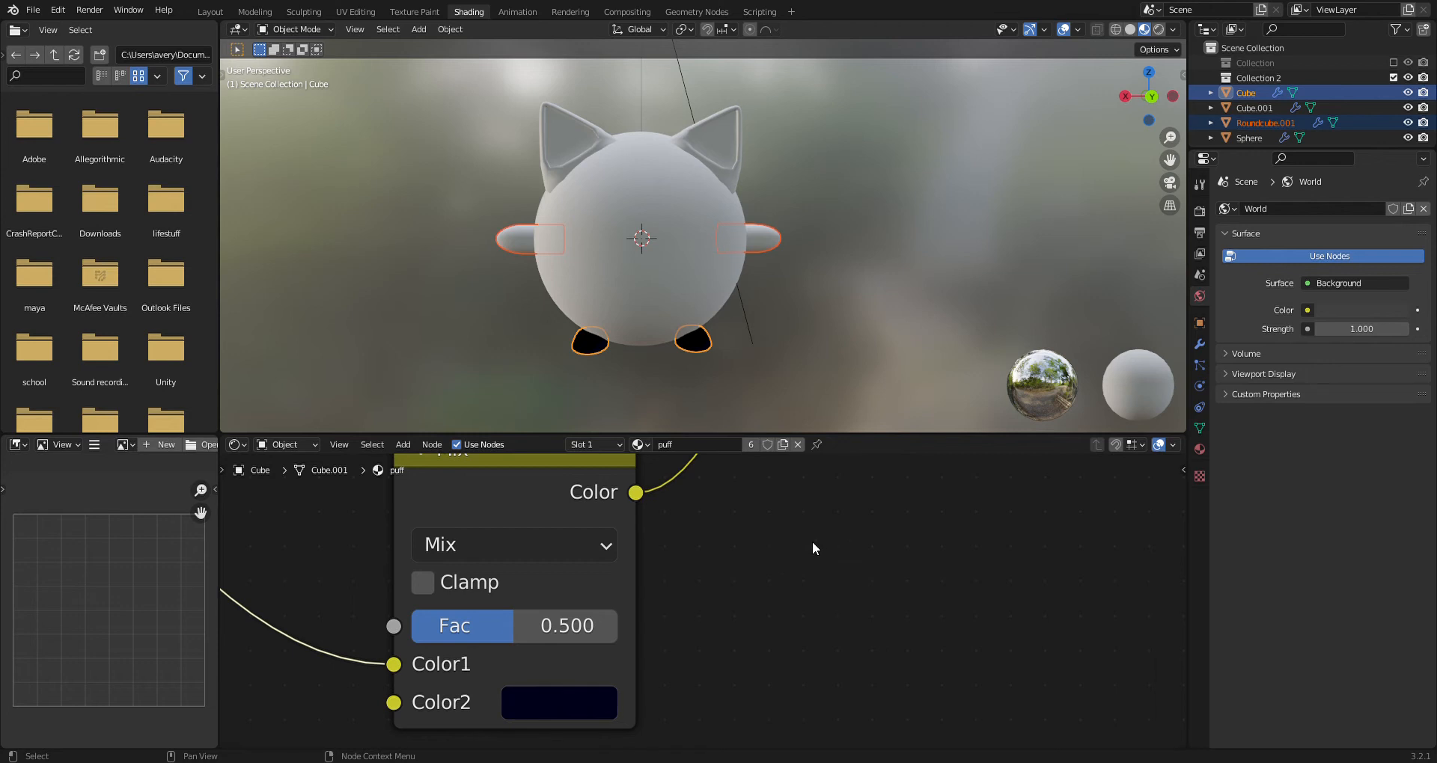
scroll(811, 541, "up", 5, "shift")
scroll(779, 545, "down", 3)
scroll(783, 544, "down", 1)
middle_click_drag(752, 555, 798, 591)
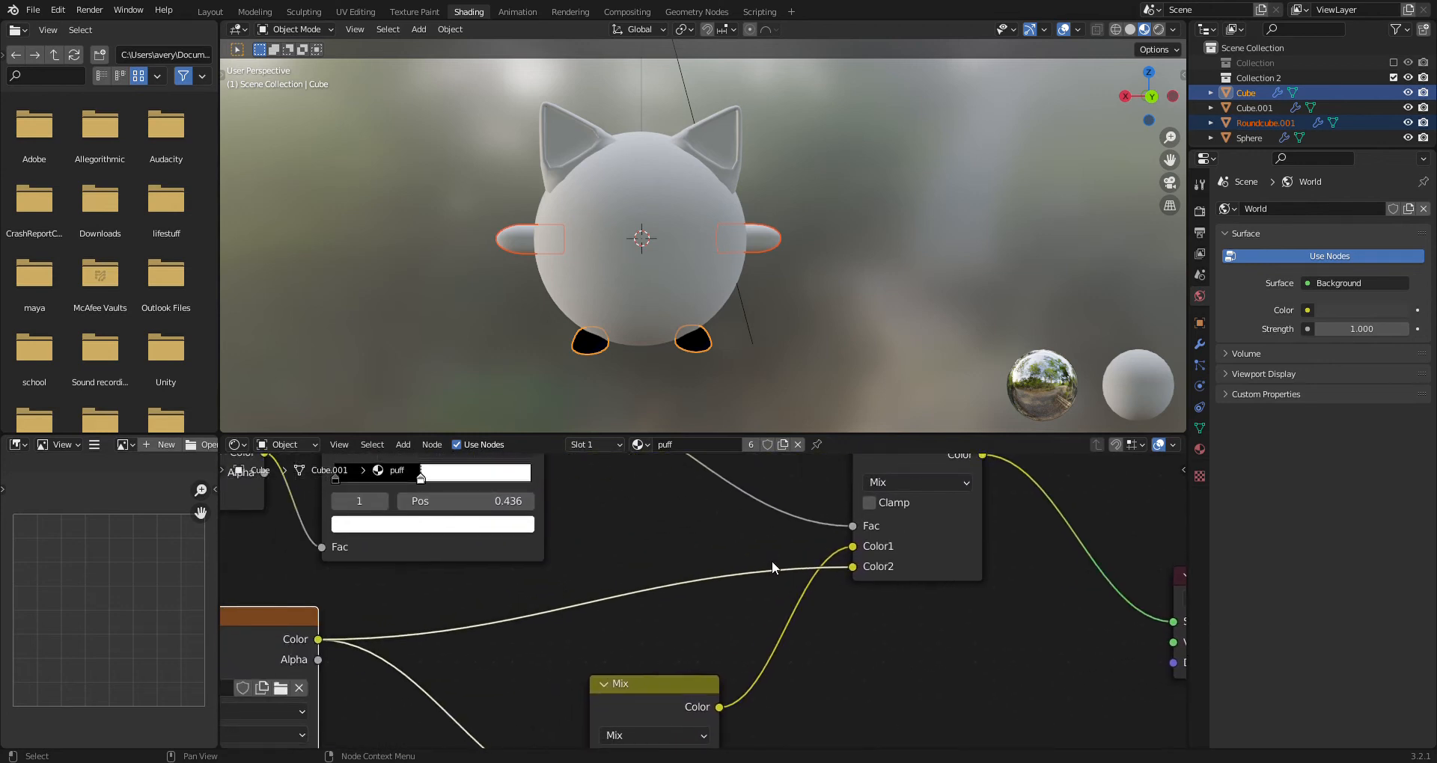
mouse_move(849, 567)
left_mouse_down()
mouse_move(643, 589)
mouse_move(847, 563)
mouse_move(789, 568)
mouse_move(860, 542)
left_mouse_up()
scroll(815, 541, "down", 5)
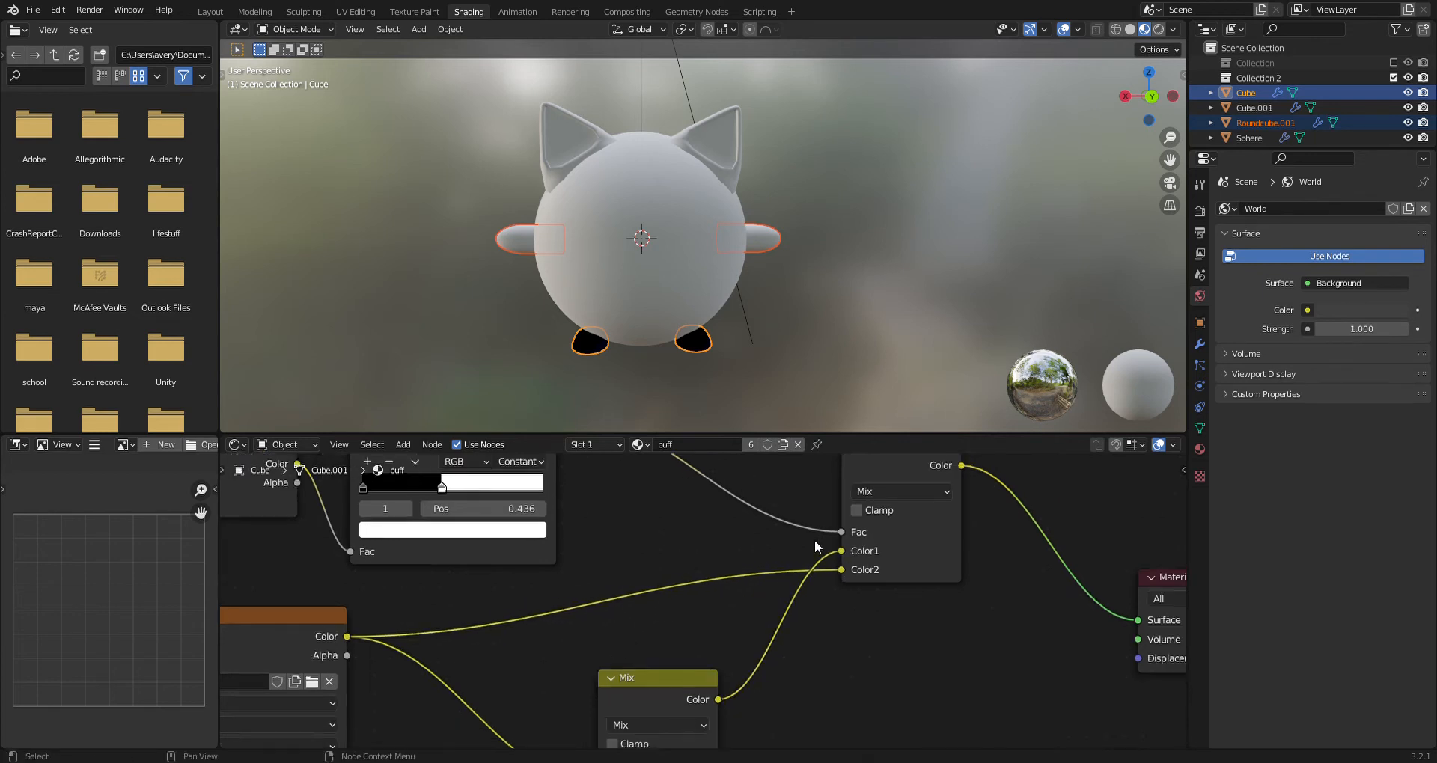
scroll(827, 551, "down", 3)
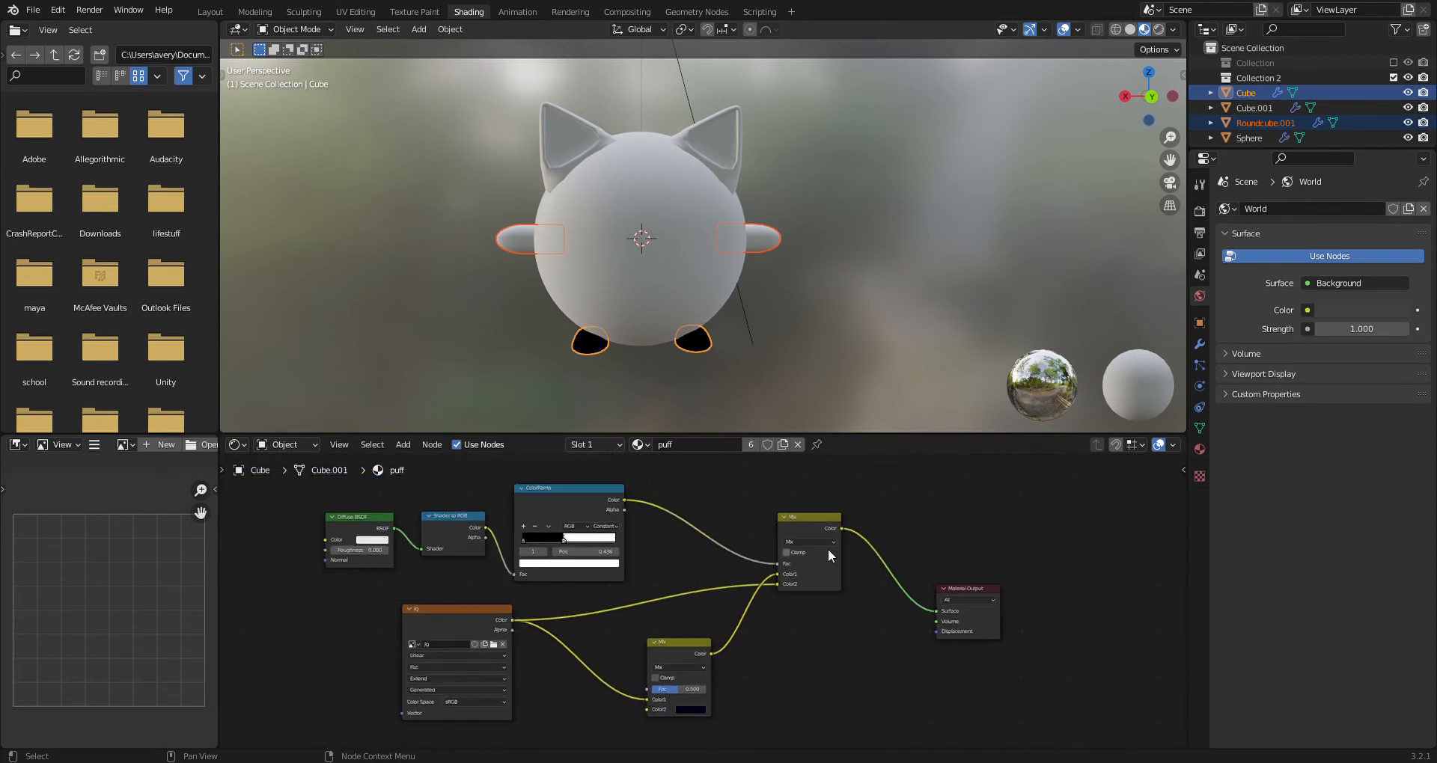
Create a new material on the round body and name it JIG
left_click(658, 208)
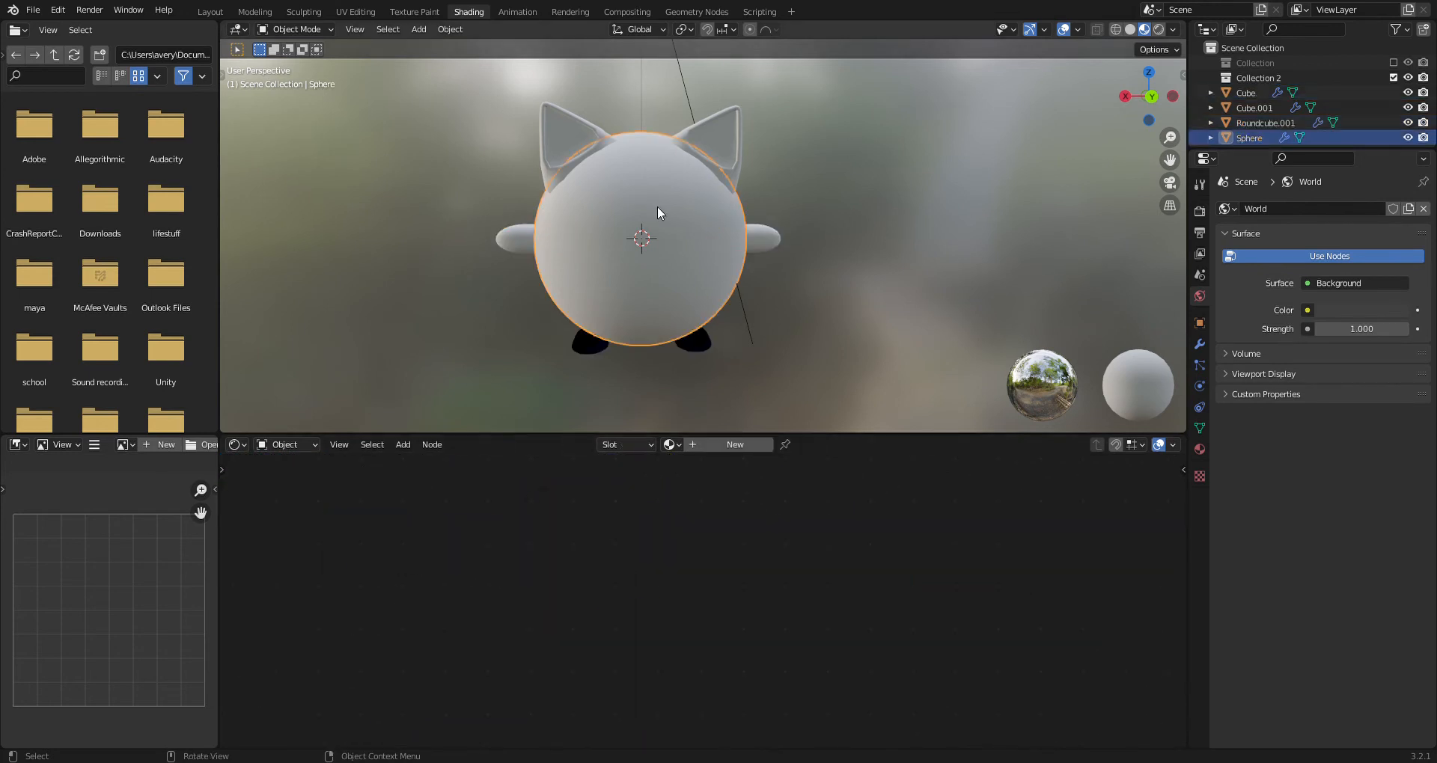
left_click(694, 445)
left_click(732, 445)
type("JIG")
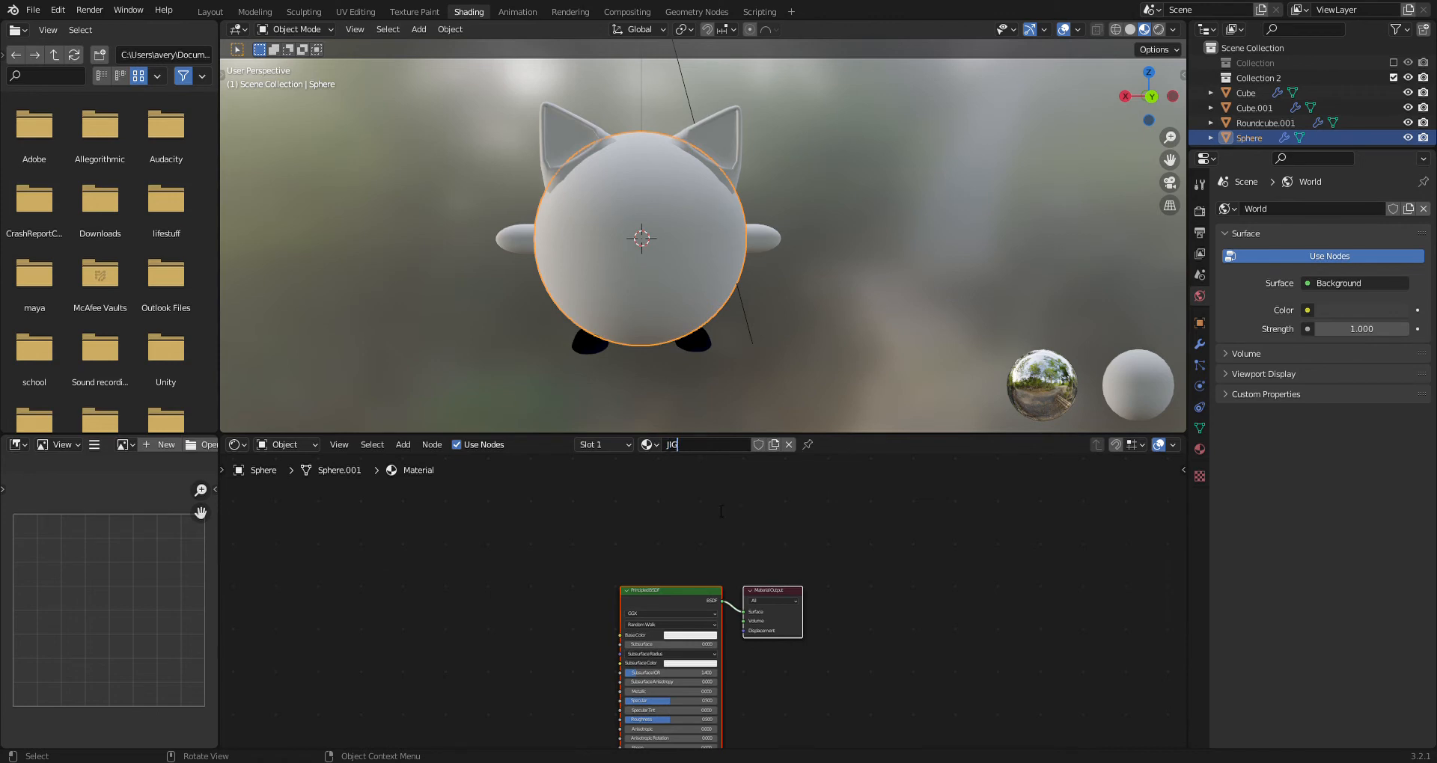
key("Return")
scroll(661, 545, "up", 2)
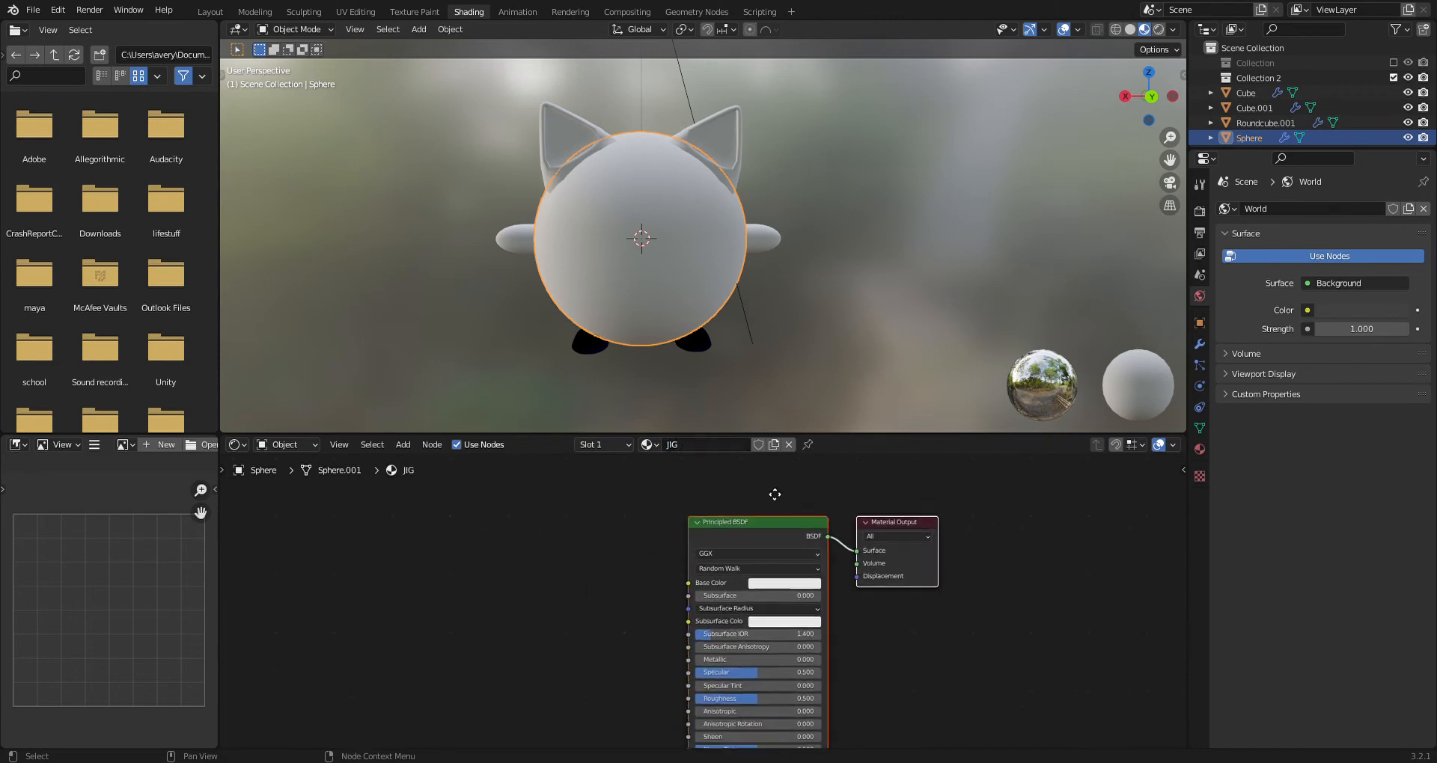
Assign the JIG material to the feet, the arms and the ears
left_click(590, 348)
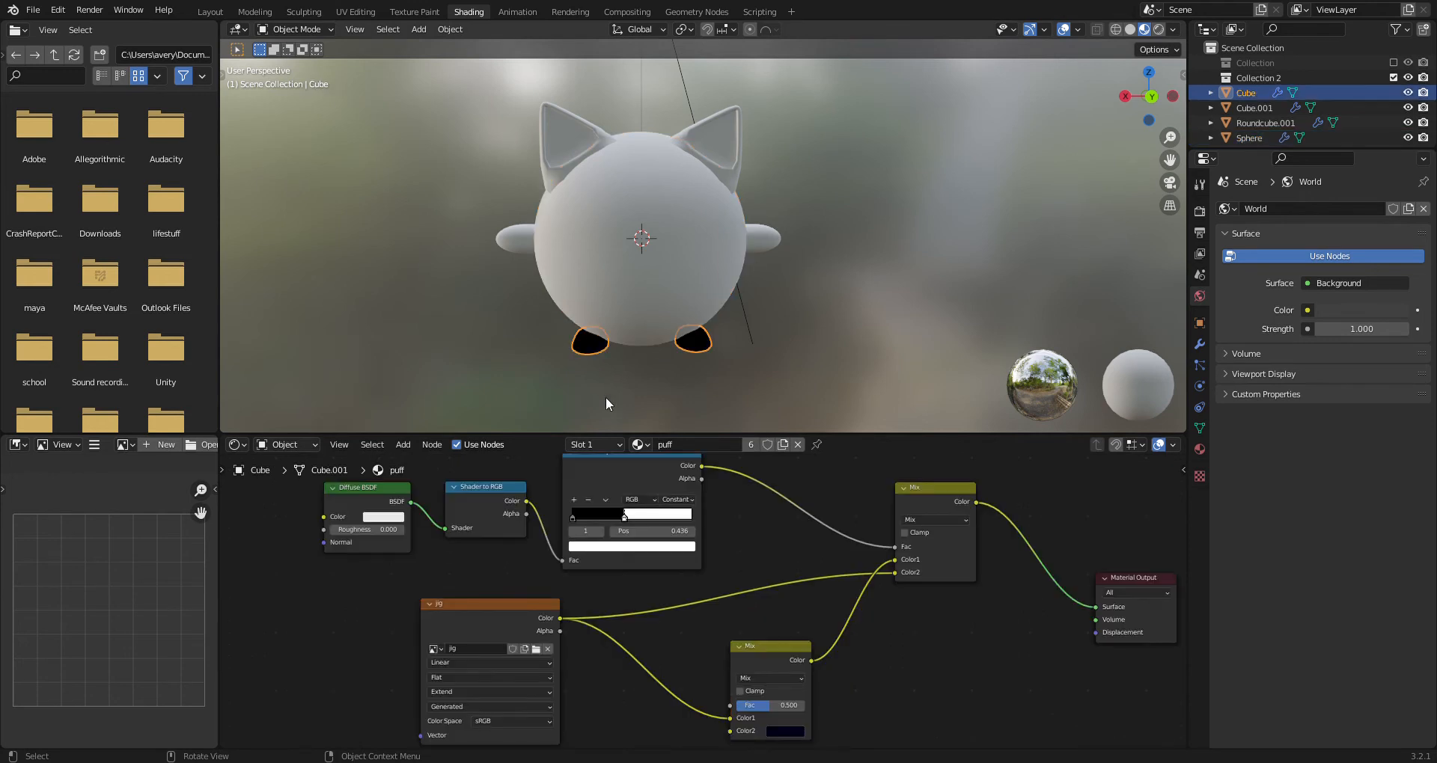
left_click(639, 445)
left_click(641, 464)
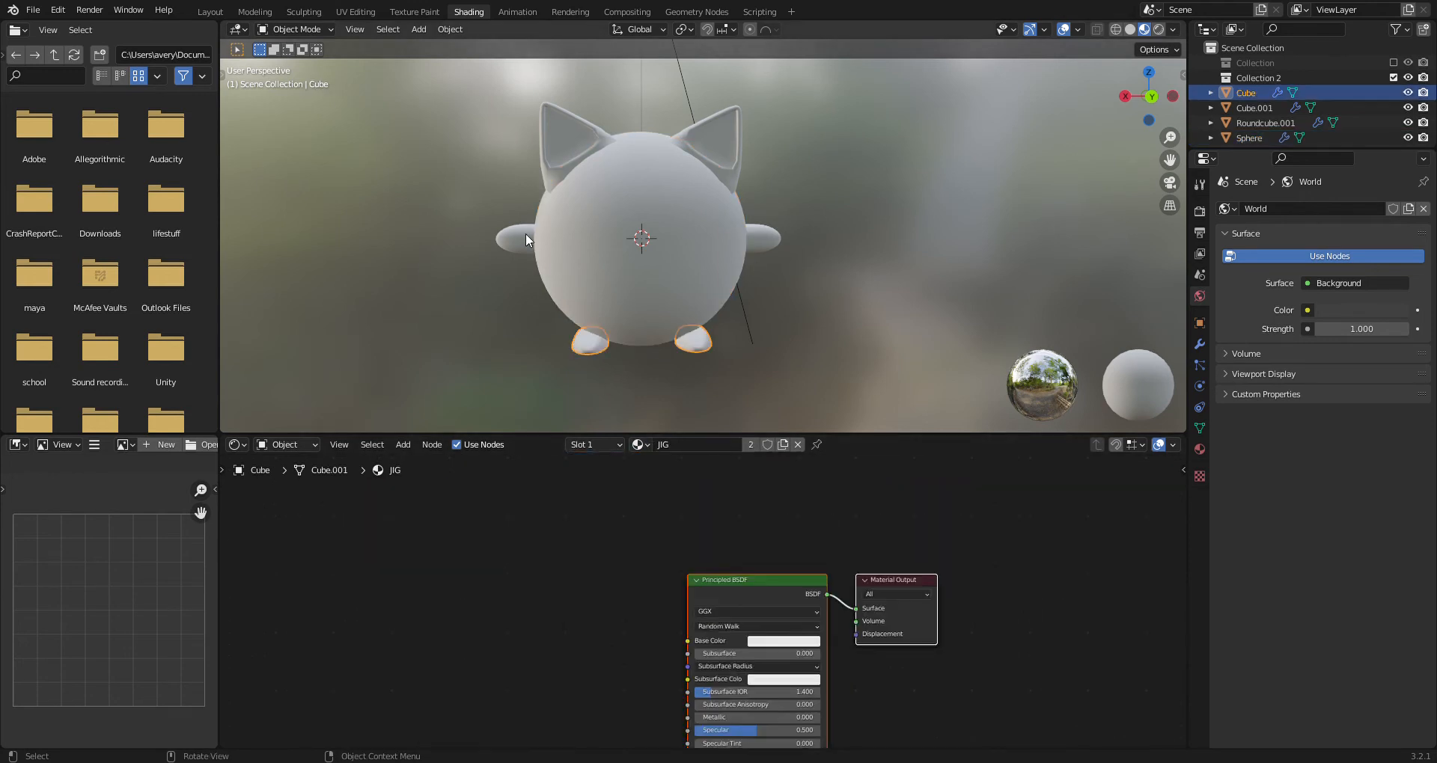
left_click(525, 239)
left_click(669, 445)
left_click(677, 467)
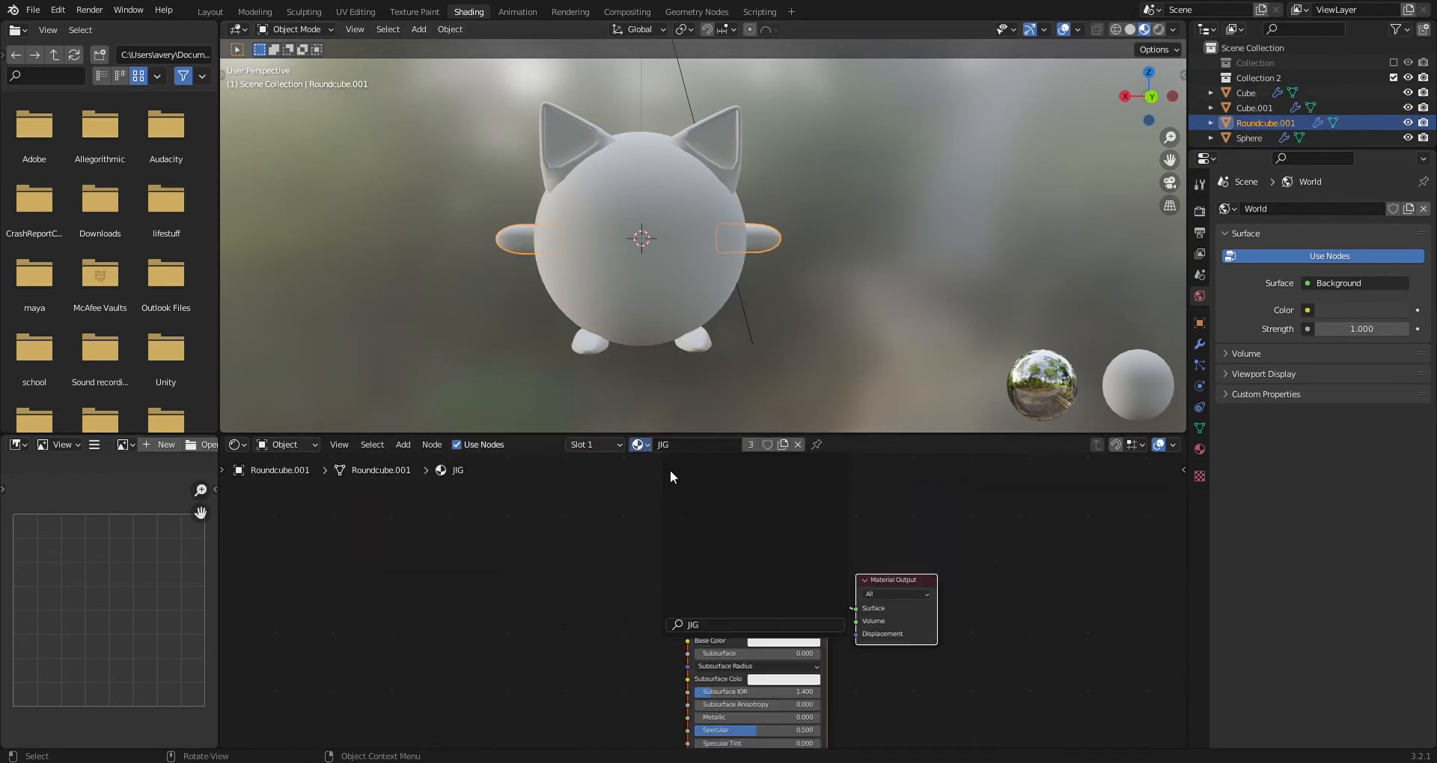
left_click(711, 154)
left_click(670, 445)
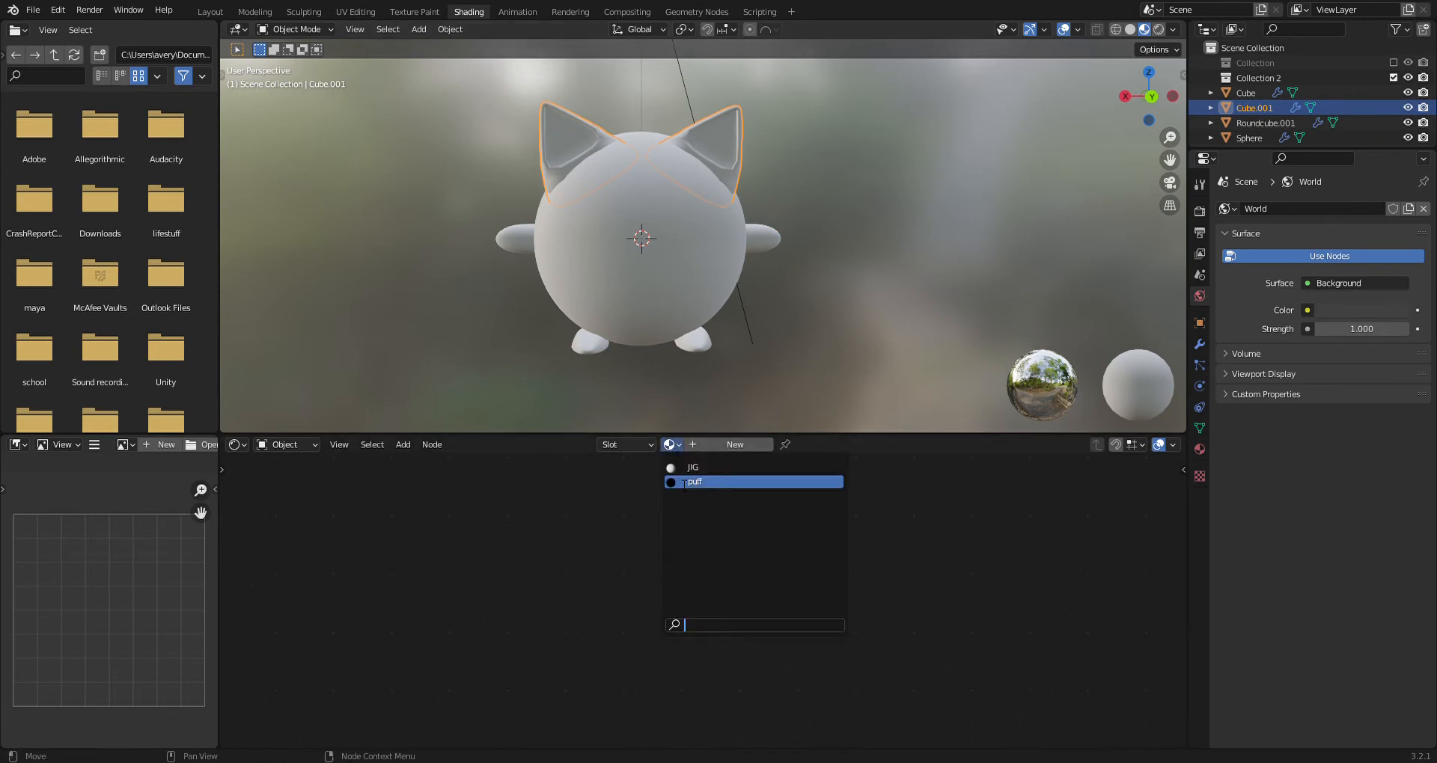
left_click(681, 467)
Replace the Principled BSDF in the body's JIG material with a Diffuse BSDF node placed well before the Material Output
left_click(653, 250)
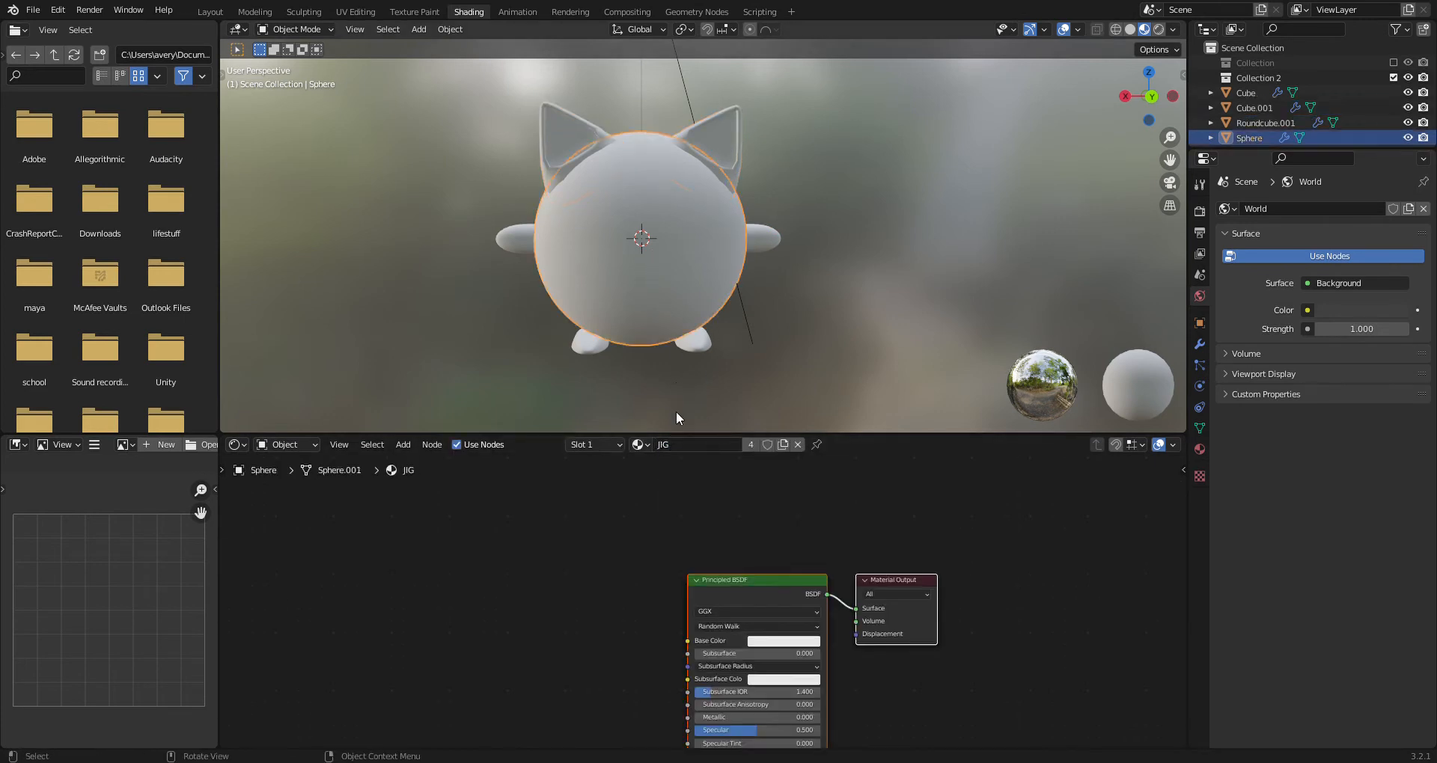
scroll(705, 591, "up", 1)
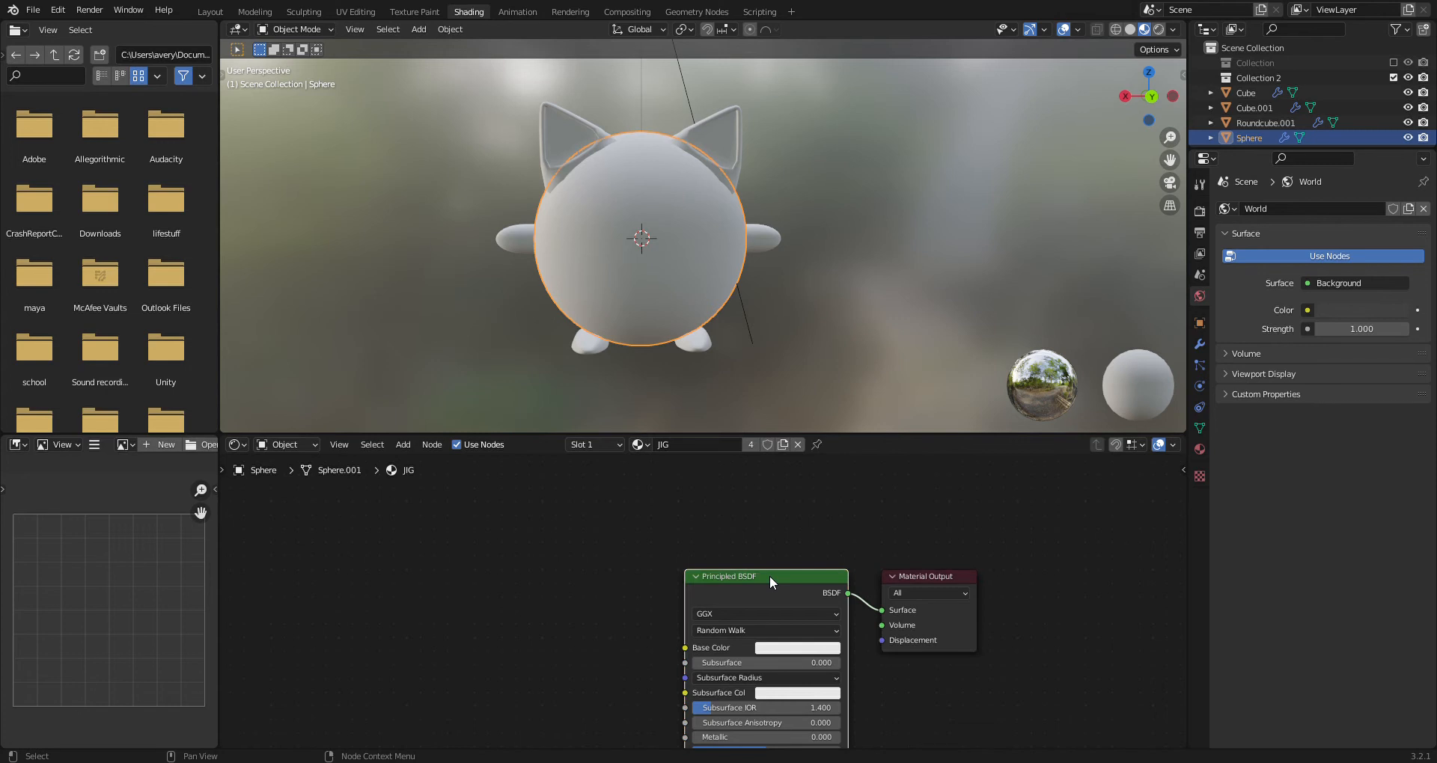
key("x")
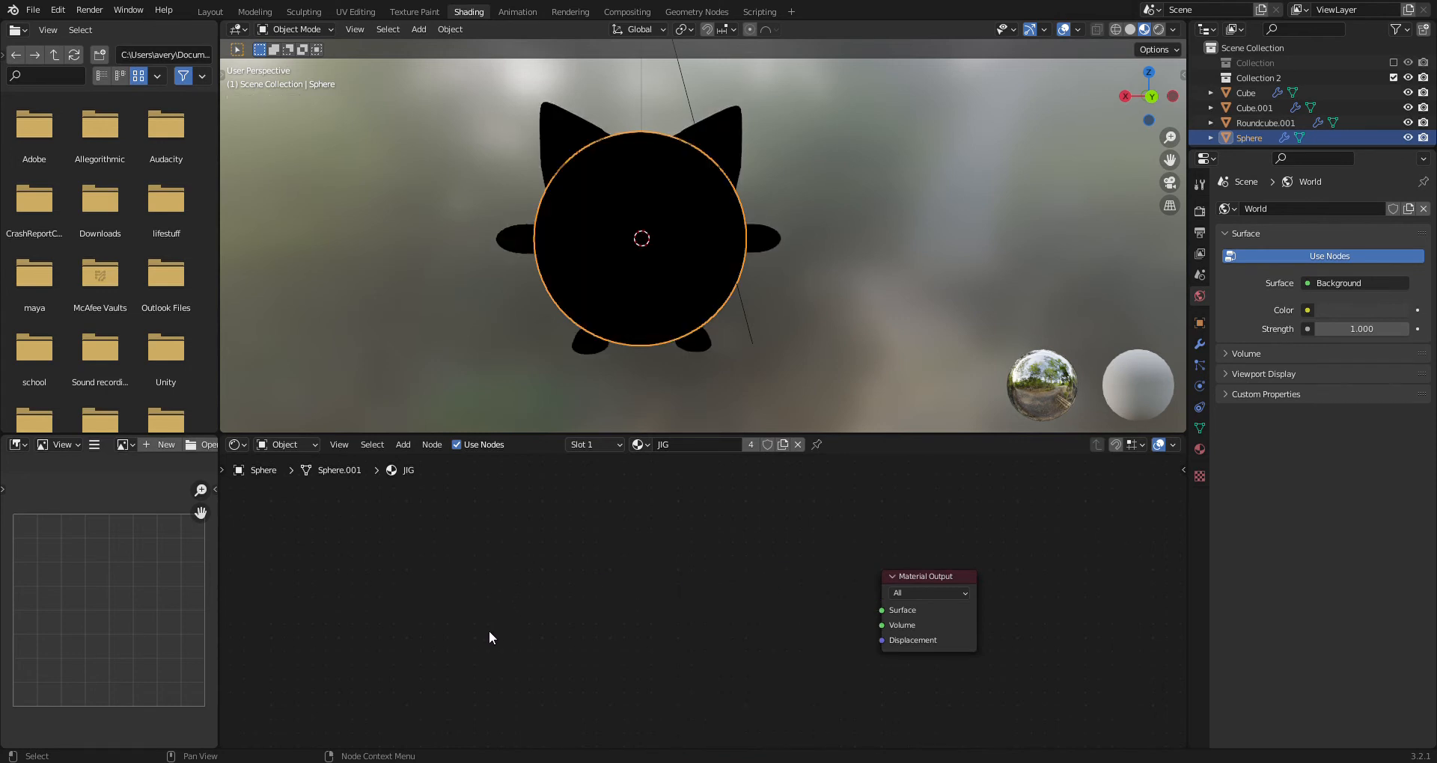
key("shift+a")
left_click(425, 589)
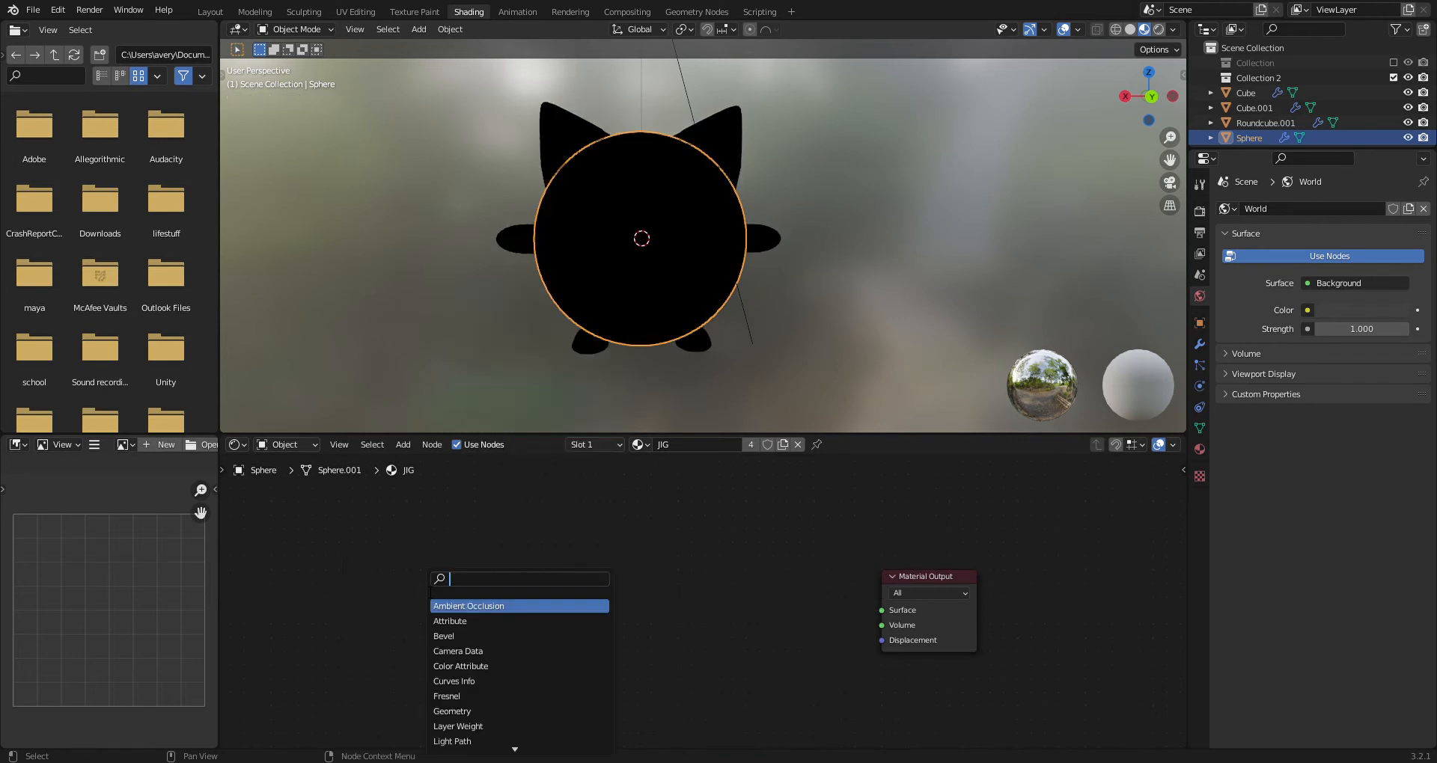
type("cif")
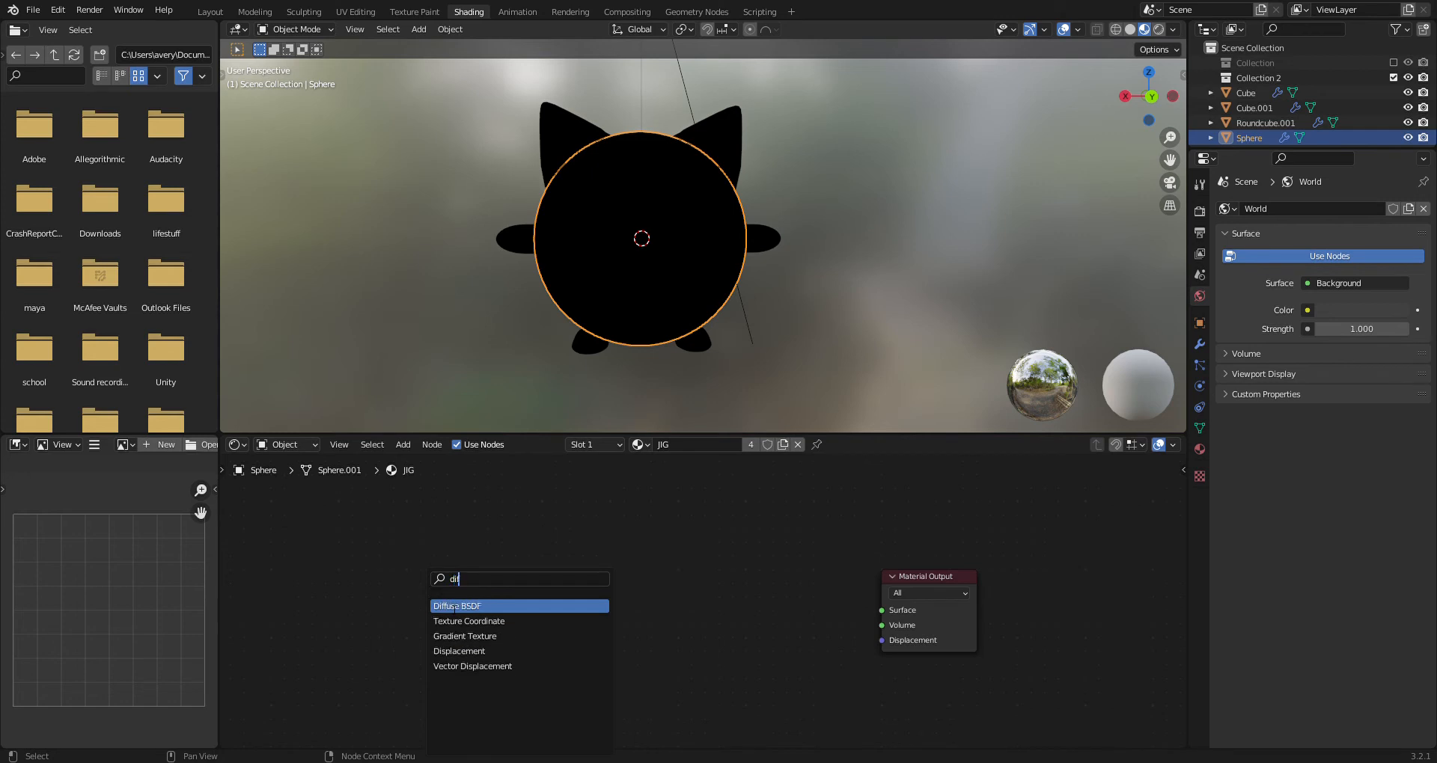
key("Return")
left_click(408, 539)
Add a Shader to RGB node fed by the Diffuse BSDF output and place it beside that node
left_click_drag(464, 541, 572, 541)
type("sha")
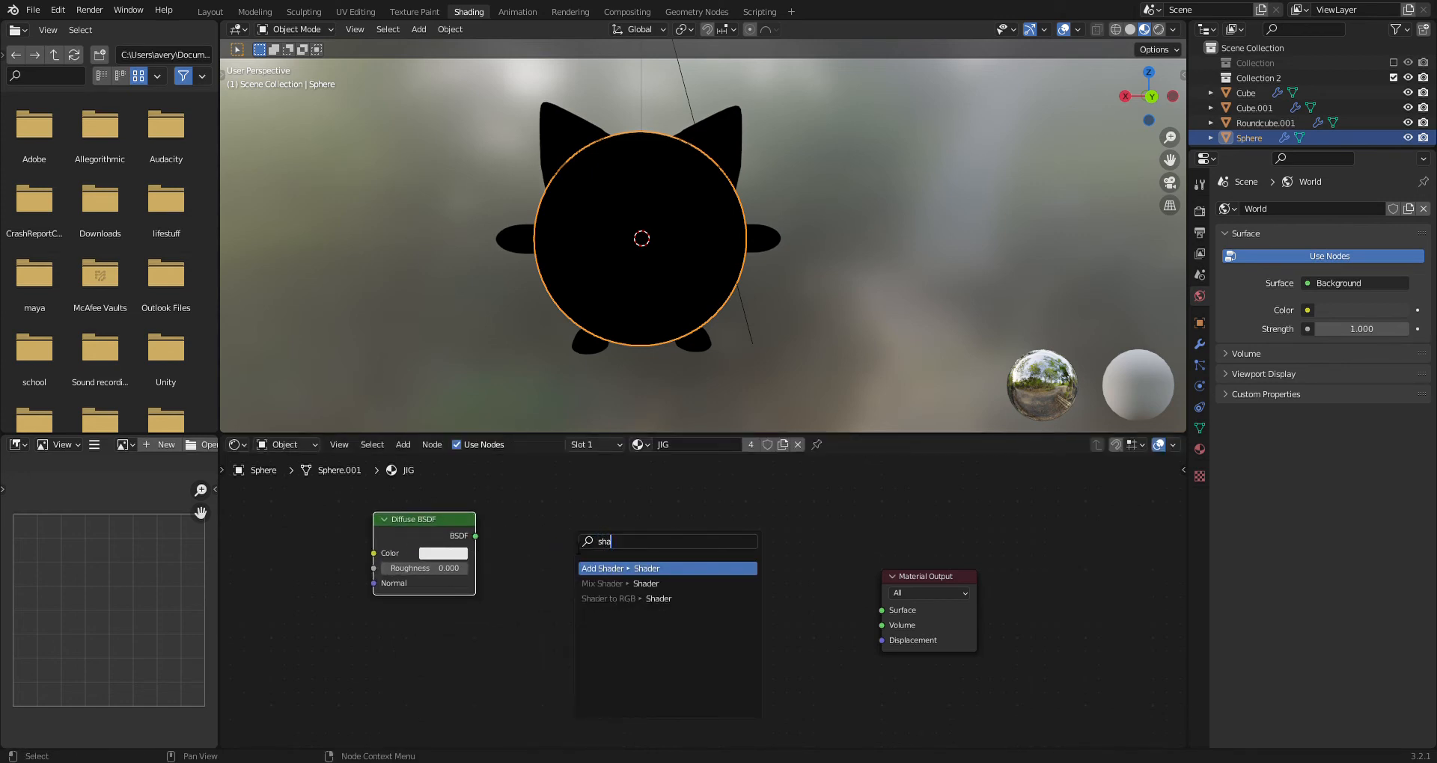
key("Down")
key("Down")
key("Return")
left_click(534, 581)
Add a ColorRamp node with its Fac fed by the Shader to RGB colour output
left_click_drag(617, 538, 719, 591)
type("colo")
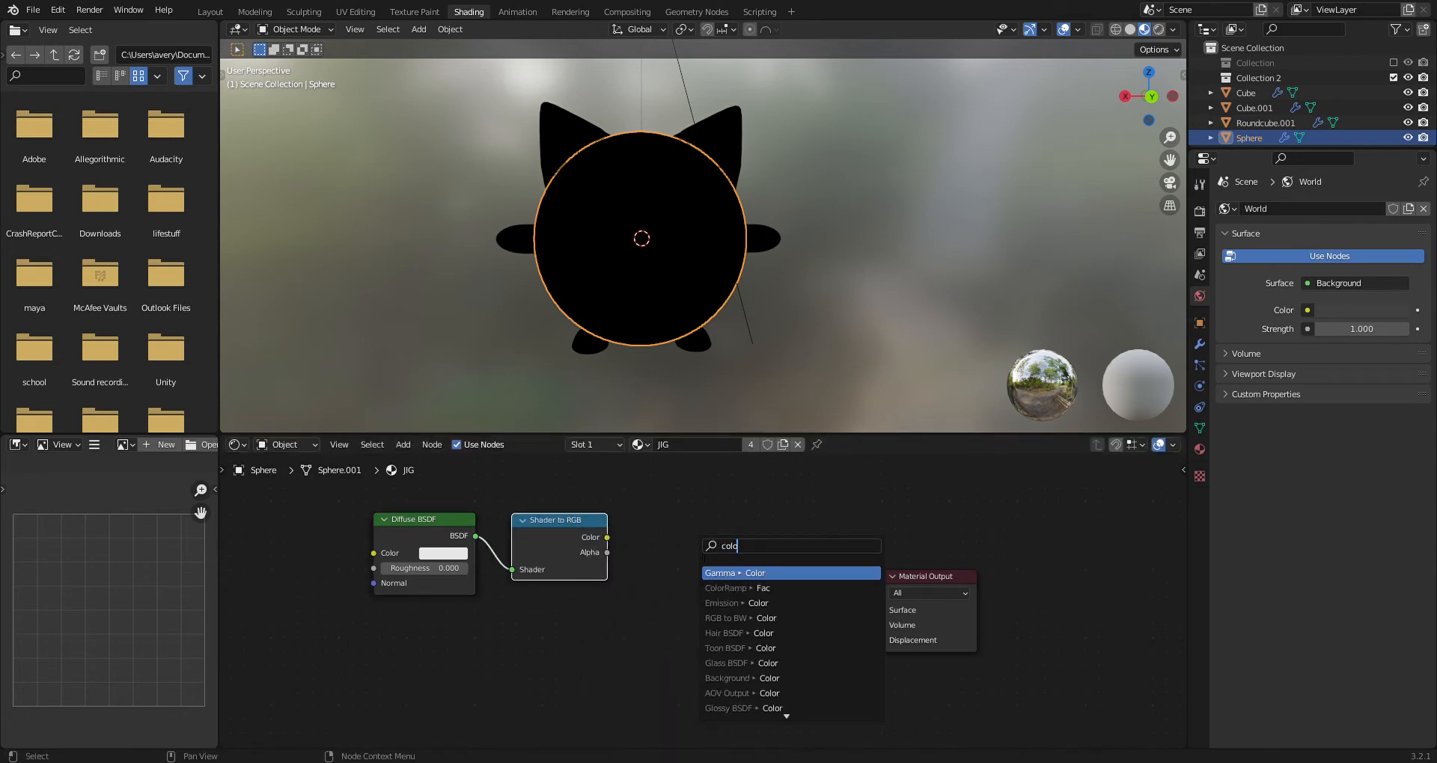
key("Return")
left_click(680, 563)
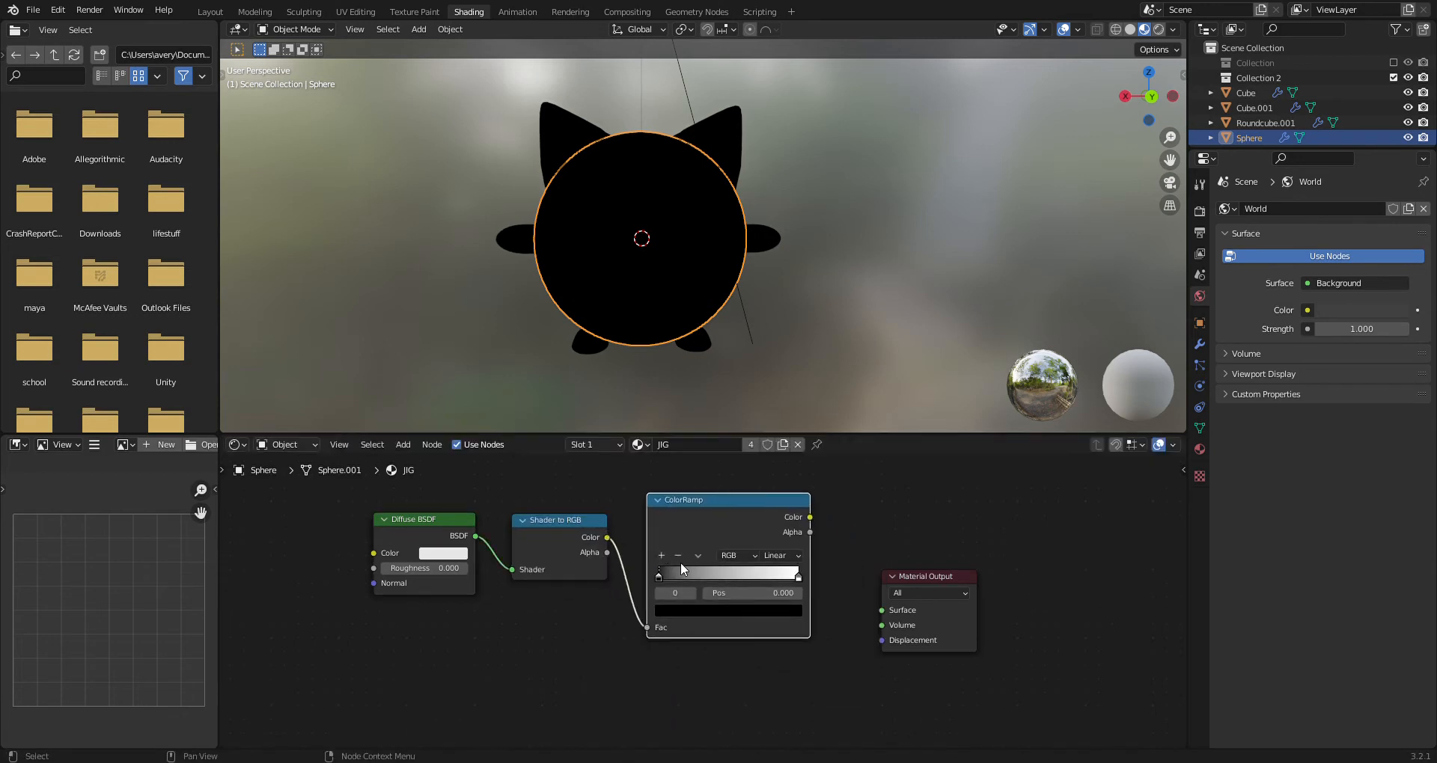
Set the ColorRamp interpolation to Constant and move its white stop to position 0.373
left_click(780, 555)
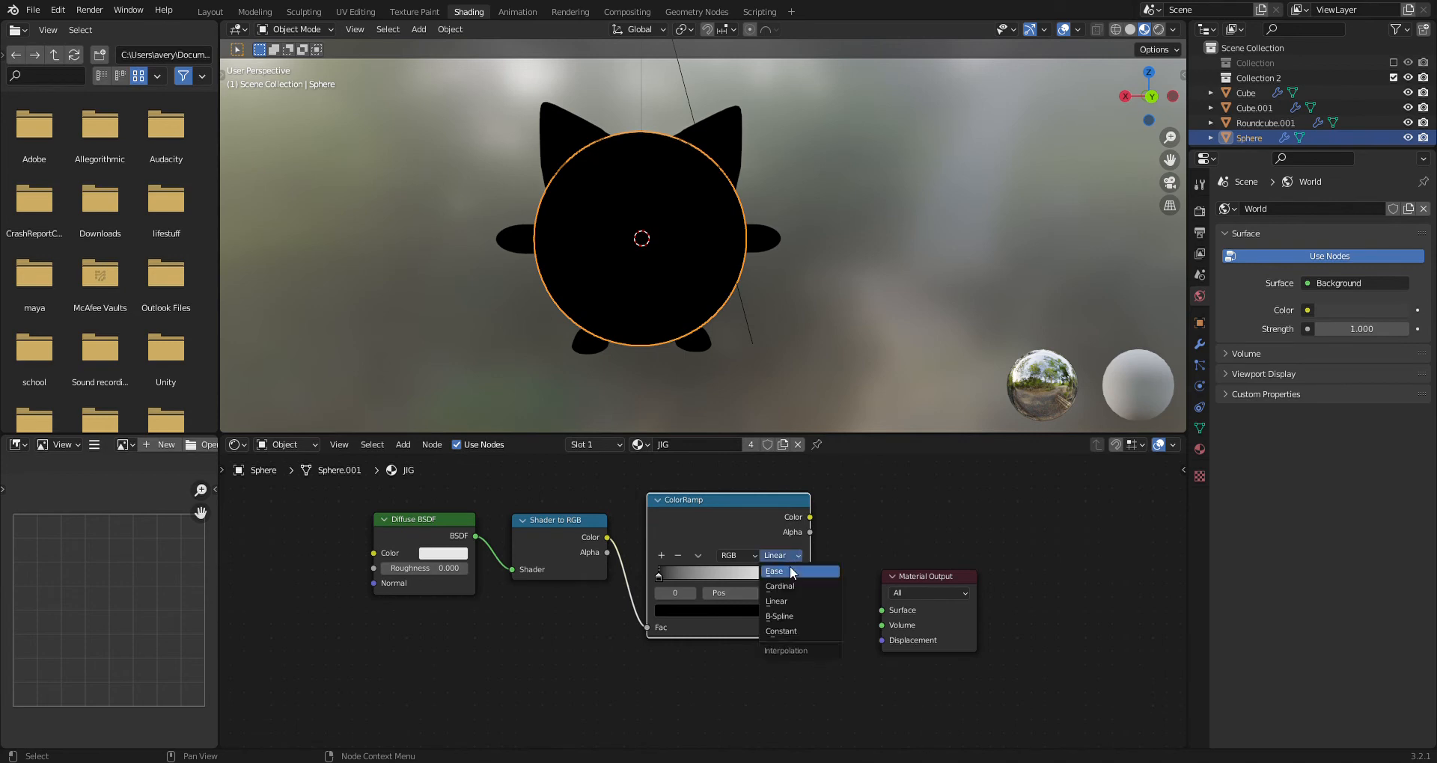
left_click(780, 631)
left_click_drag(799, 578, 730, 581)
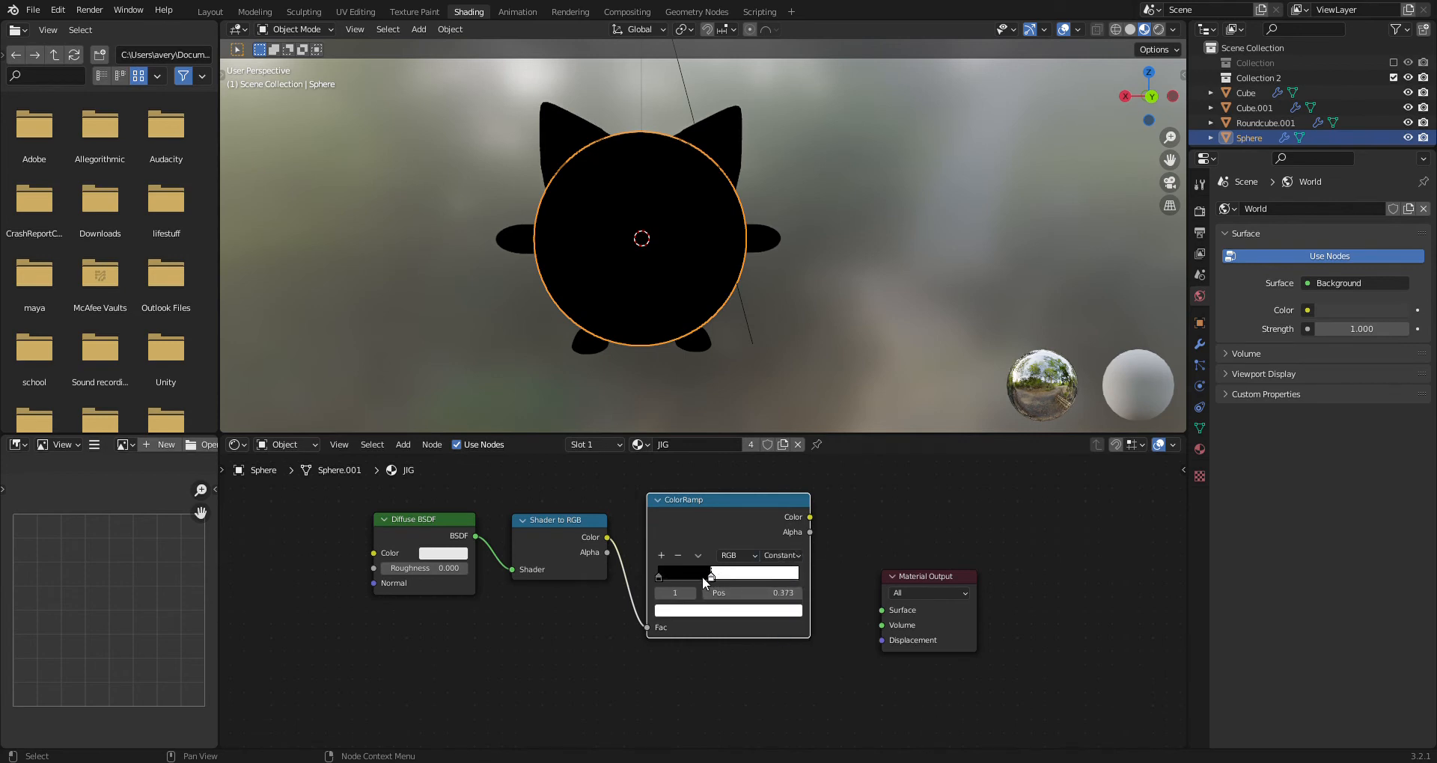
Connect the ColorRamp colour to the Material Output's Surface and preview the character in rendered viewport shading
left_click_drag(809, 517, 880, 611)
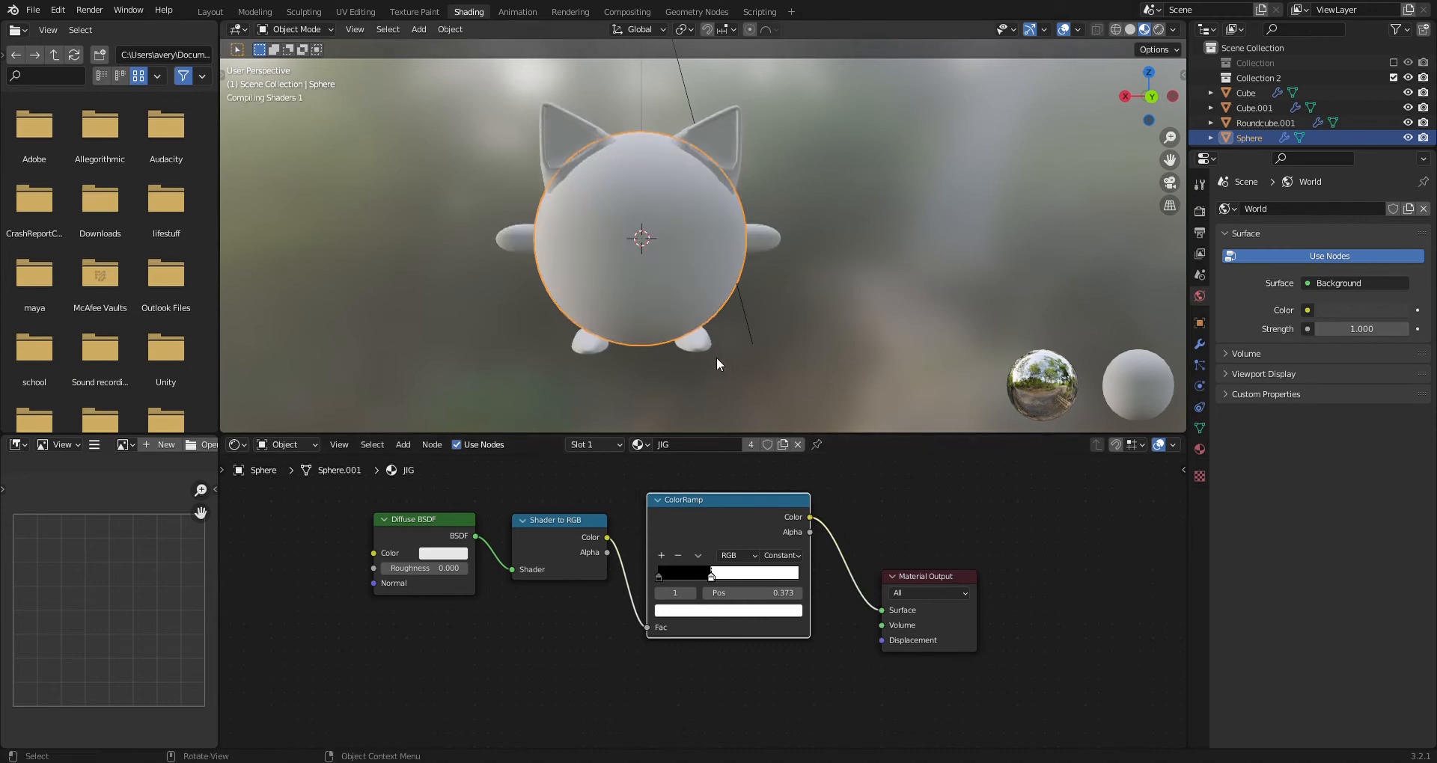
mouse_move(698, 337)
middle_mouse_down()
mouse_move(751, 322)
mouse_move(673, 344)
mouse_move(591, 333)
mouse_move(725, 402)
mouse_move(799, 340)
middle_mouse_up()
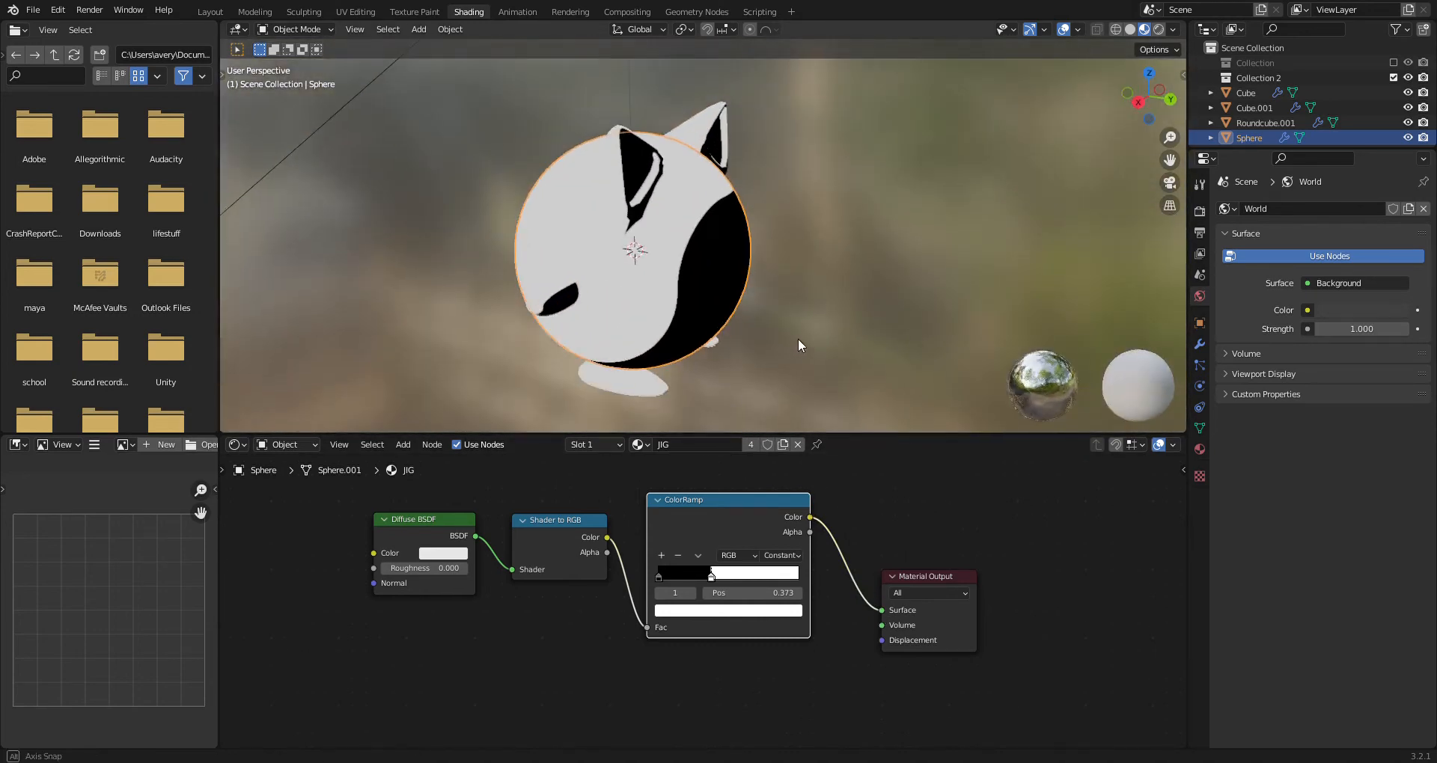
left_click(1160, 33)
mouse_move(756, 239)
middle_mouse_down()
mouse_move(779, 223)
mouse_move(663, 218)
mouse_move(577, 145)
mouse_move(573, 92)
mouse_move(706, 205)
mouse_move(779, 193)
mouse_move(819, 348)
middle_mouse_up()
Move the Material Output farther from the ColorRamp and add an Image Texture node below the shader chain
left_click_drag(934, 576, 1129, 557)
scroll(850, 628, "down", 2)
key("shift+a")
left_click(507, 586)
type("im")
left_click(544, 613)
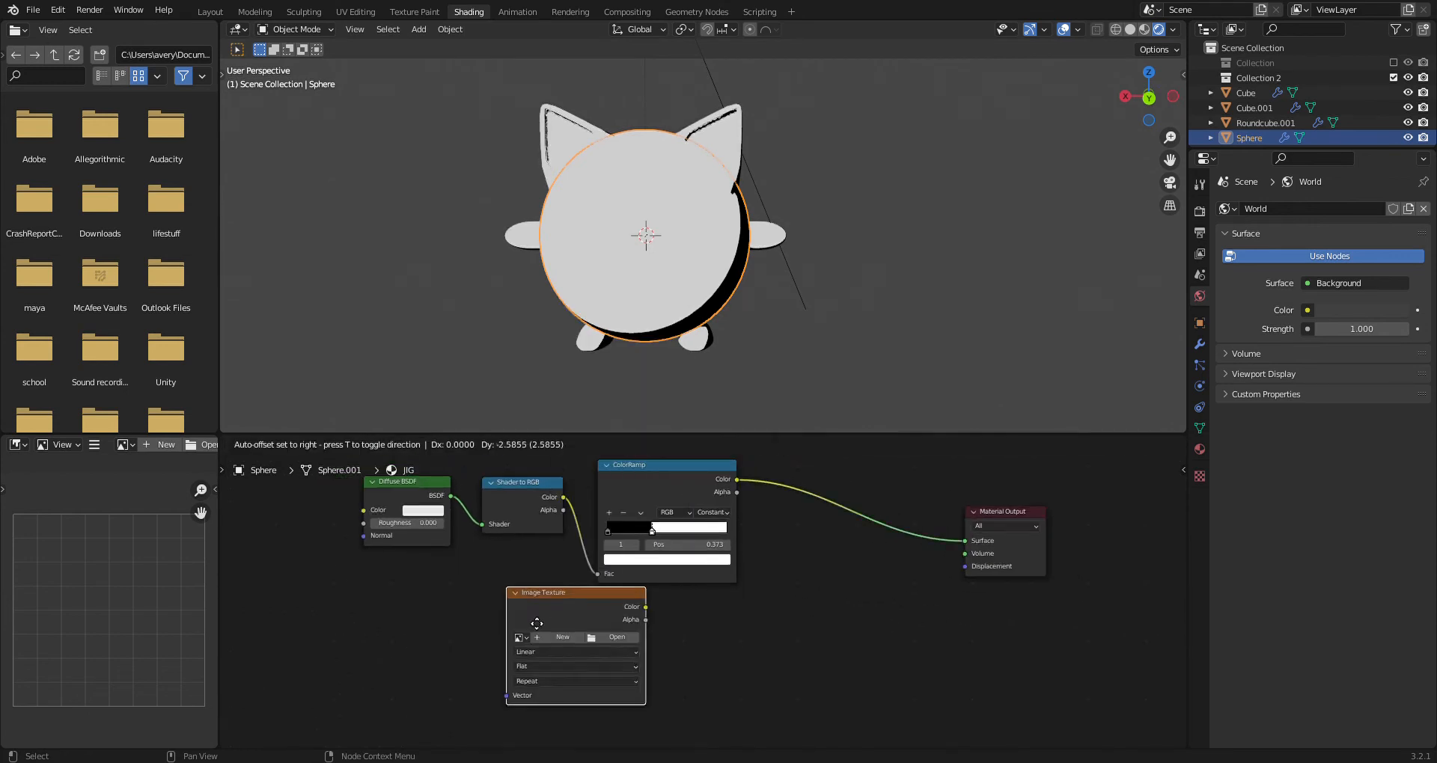
left_click(449, 633)
Add a Mix node linked from the Image Texture's colour and place it before the Material Output
left_click_drag(552, 626, 810, 631)
type("mi")
left_click(842, 610)
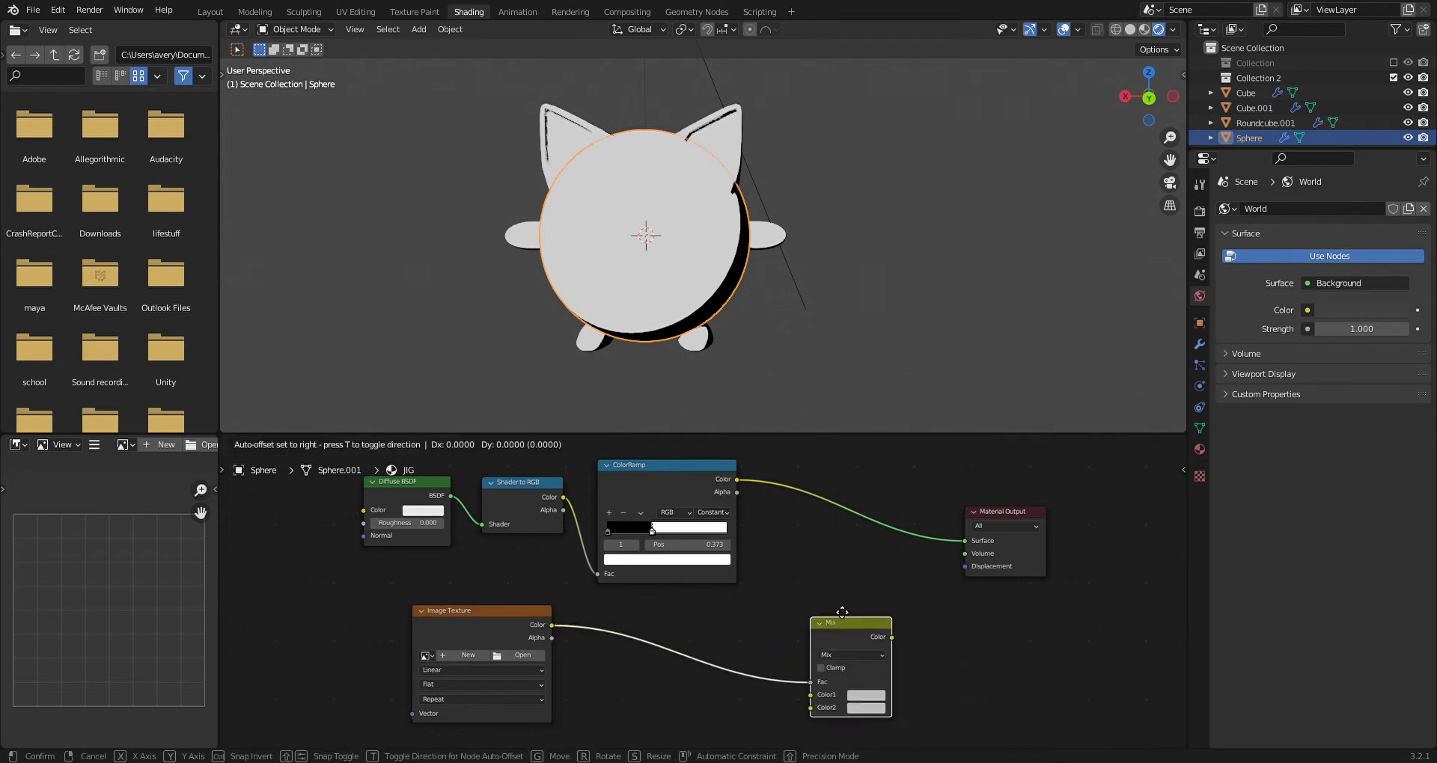
left_click(850, 571)
Connect the ColorRamp's colour output to the Mix node's Fac input
middle_click_drag(803, 654, 798, 623)
scroll(746, 501, "down", 1)
middle_click_drag(747, 501, 749, 534)
left_click_drag(735, 487, 811, 635)
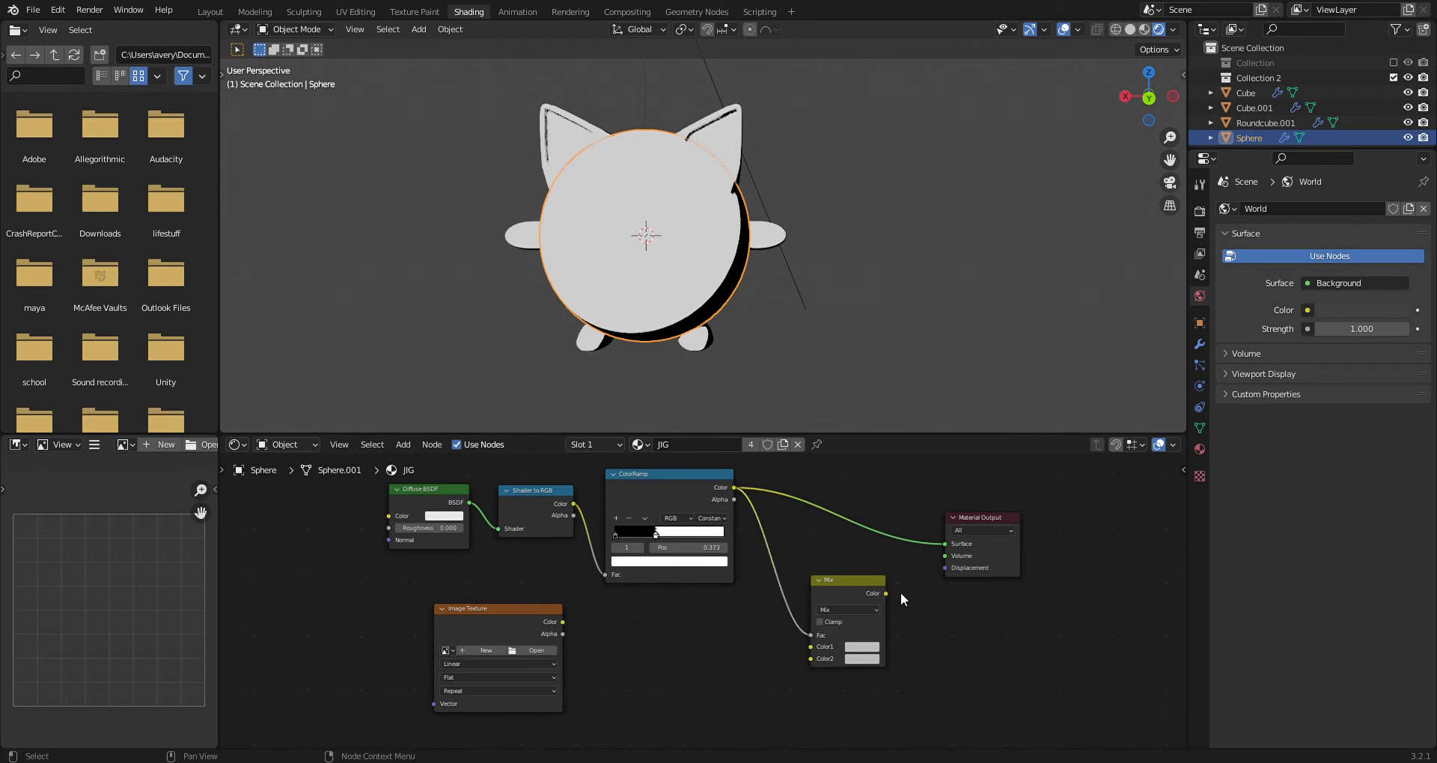
Link the Image Texture's colour to the Mix node's Color2 input and duplicate the Mix node below
left_click_drag(563, 622, 812, 659)
middle_click_drag(709, 682, 716, 620)
left_click_drag(517, 557, 418, 598)
left_click(865, 519)
key("shift+d")
left_click(670, 682)
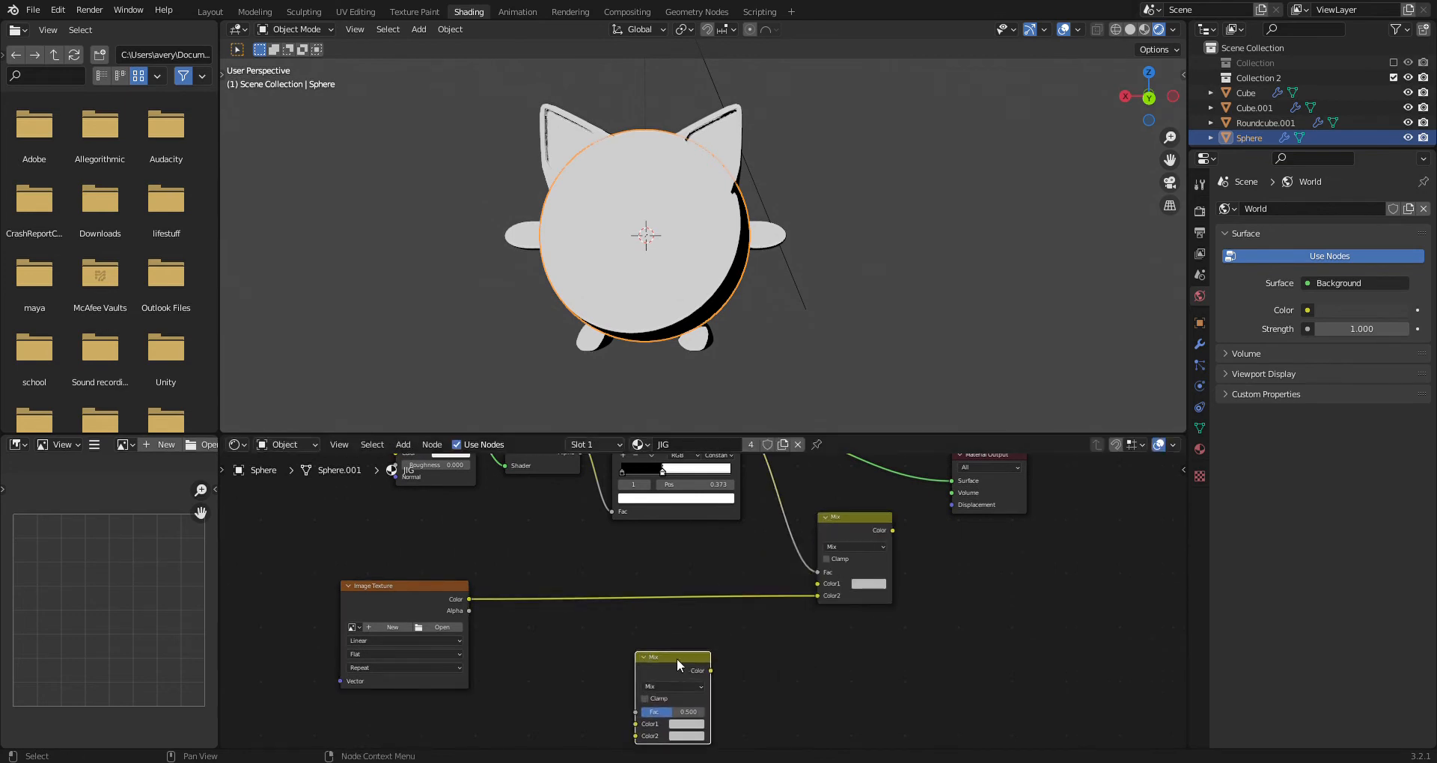
Link the Image Texture's colour to the duplicate Mix node's Color1 and set its Color2 to a very dark blue
left_click_drag(468, 599, 637, 709)
left_click(684, 720)
left_click(750, 586)
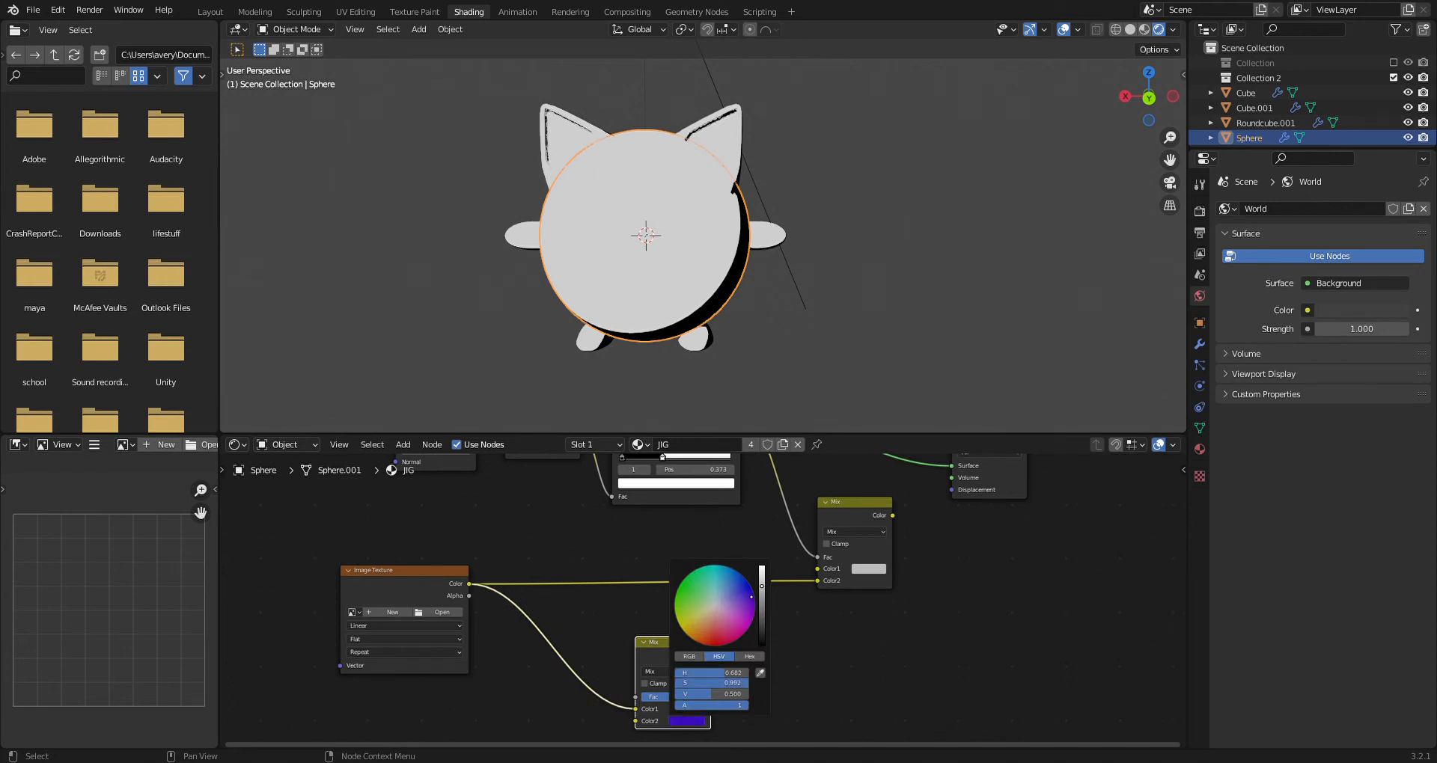
left_click_drag(764, 612, 716, 675)
Connect the duplicate Mix node's output to the first Mix's Color1, and the first Mix's output to the Material Output's Surface
left_click_drag(716, 653, 817, 569)
scroll(856, 629, "up", 3)
left_click_drag(869, 627, 930, 580)
middle_click_drag(781, 617, 845, 464)
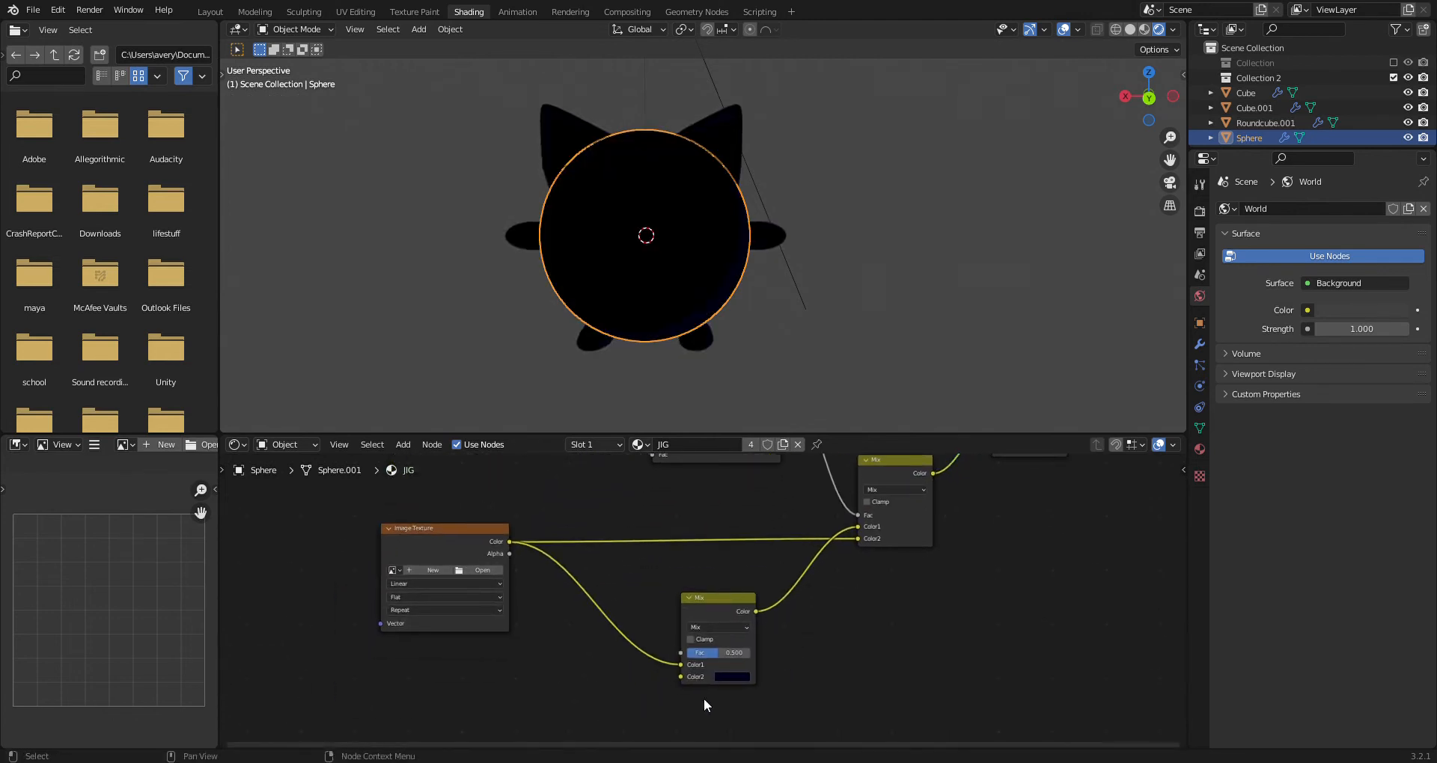
left_click(734, 603)
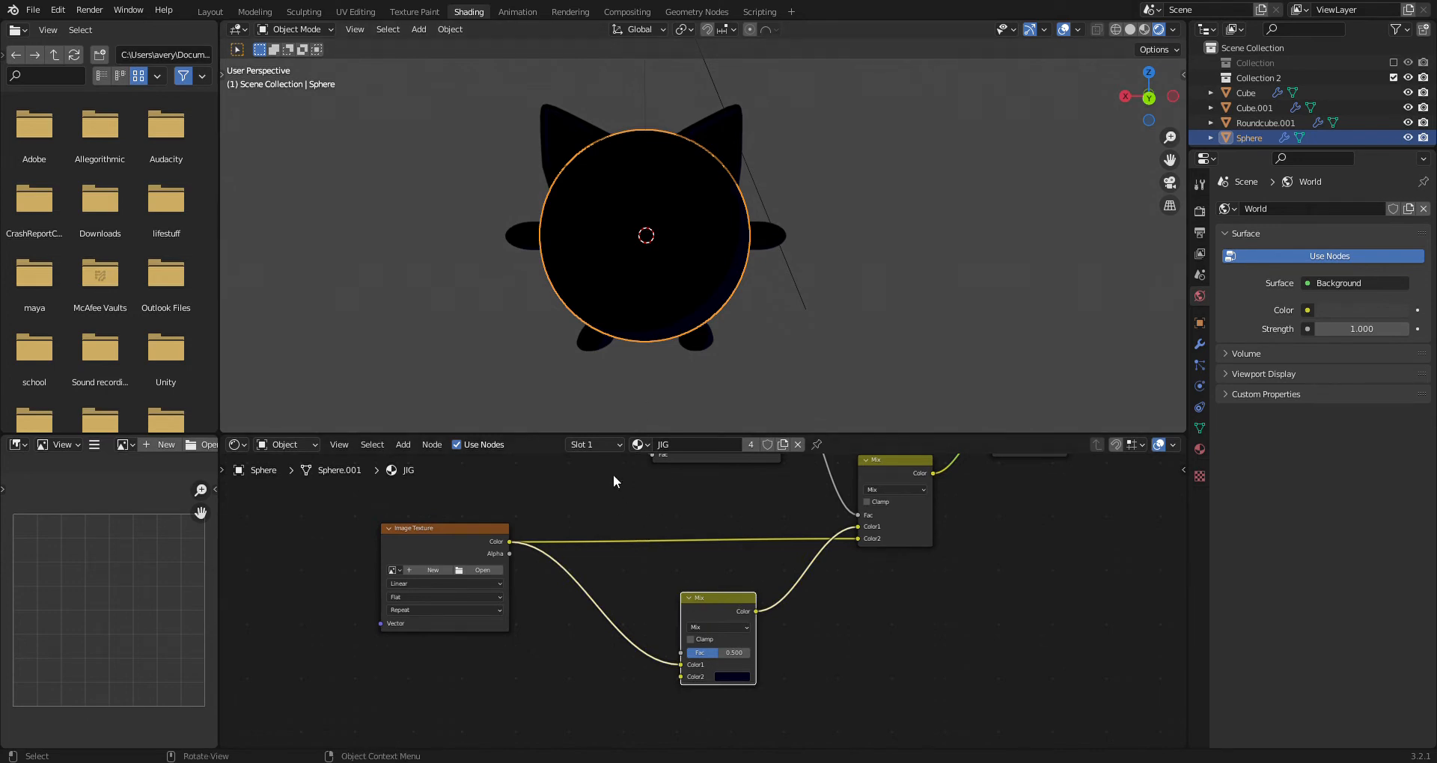
Create a blank 1024 × 1024 px image named puffjig in the Image Texture node
scroll(416, 584, "up", 1)
left_click(392, 569)
left_click(413, 590)
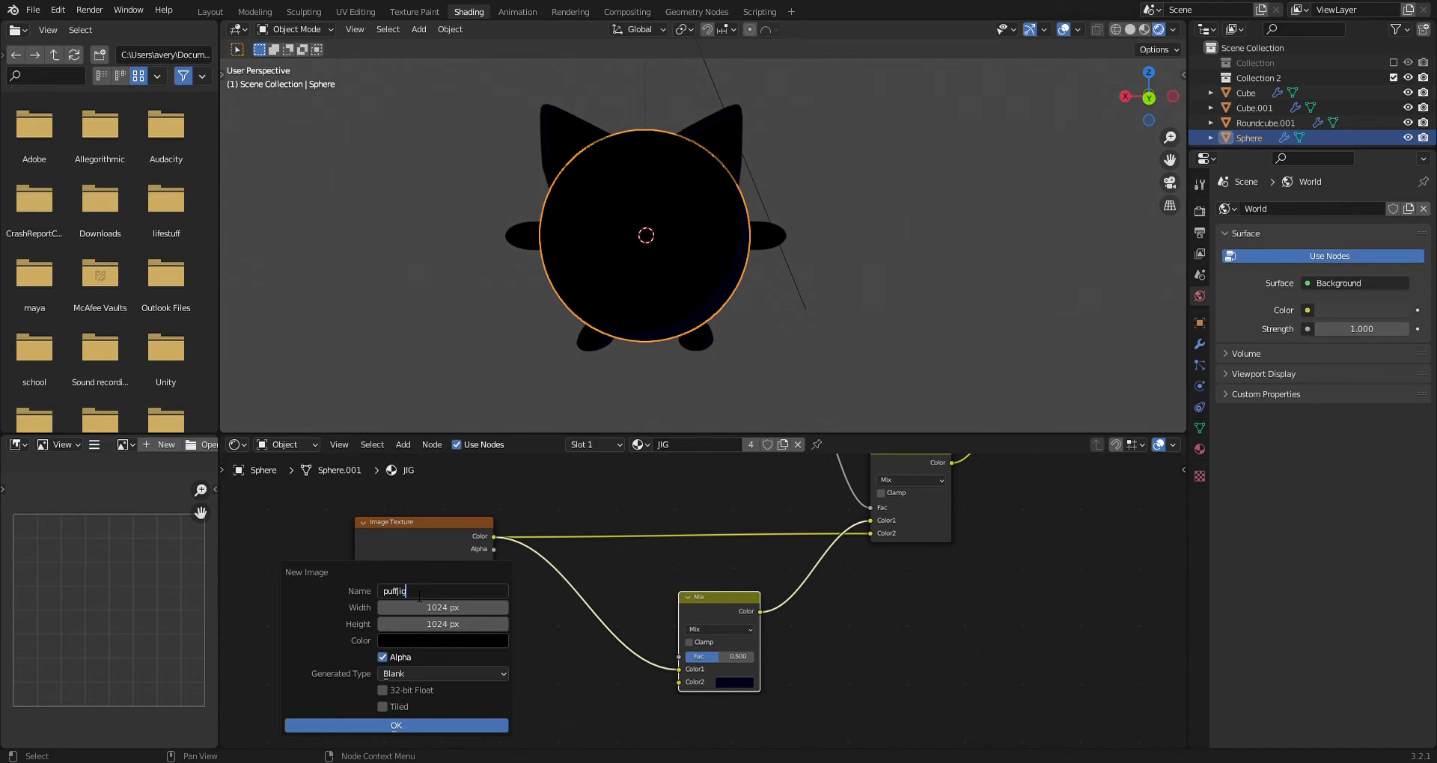
left_click(411, 726)
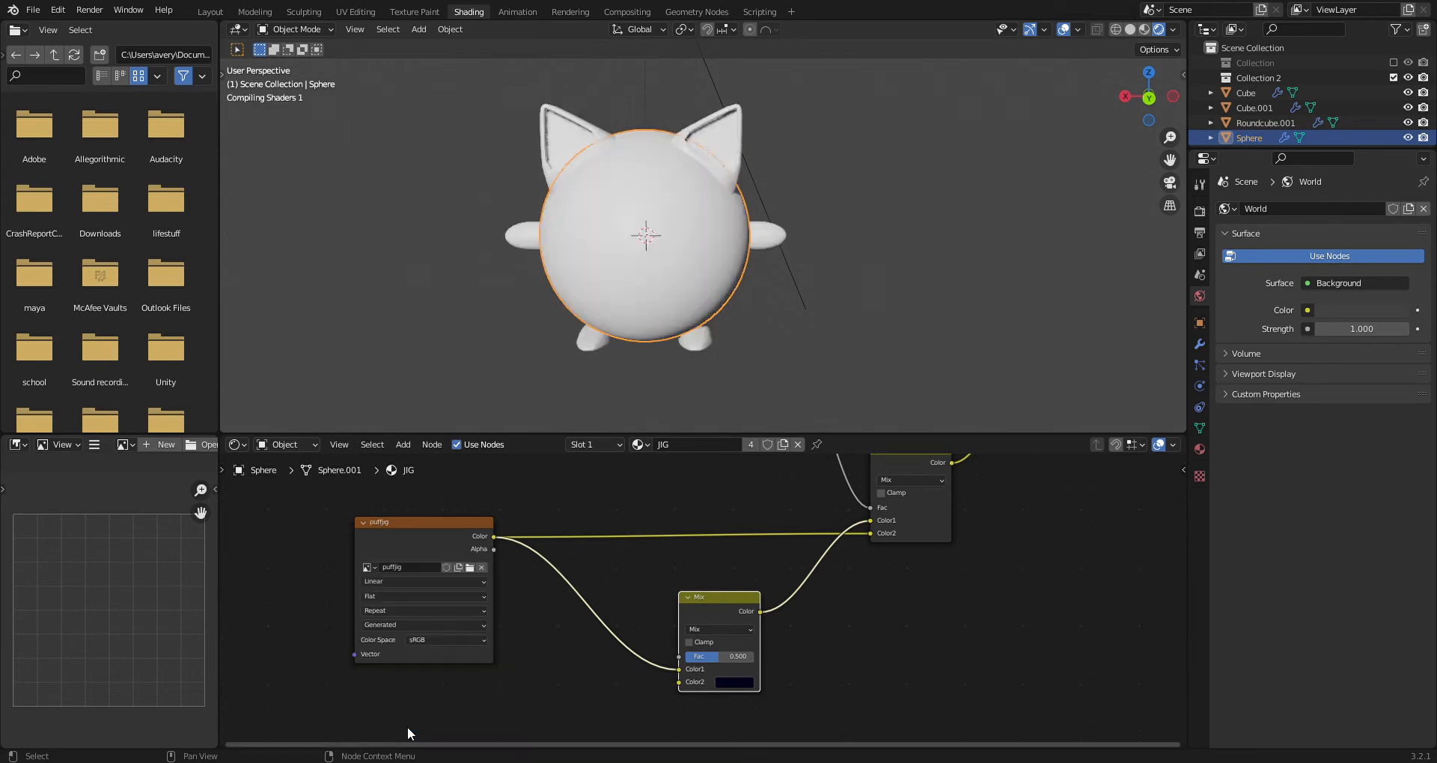
middle_click_drag(637, 290, 615, 254)
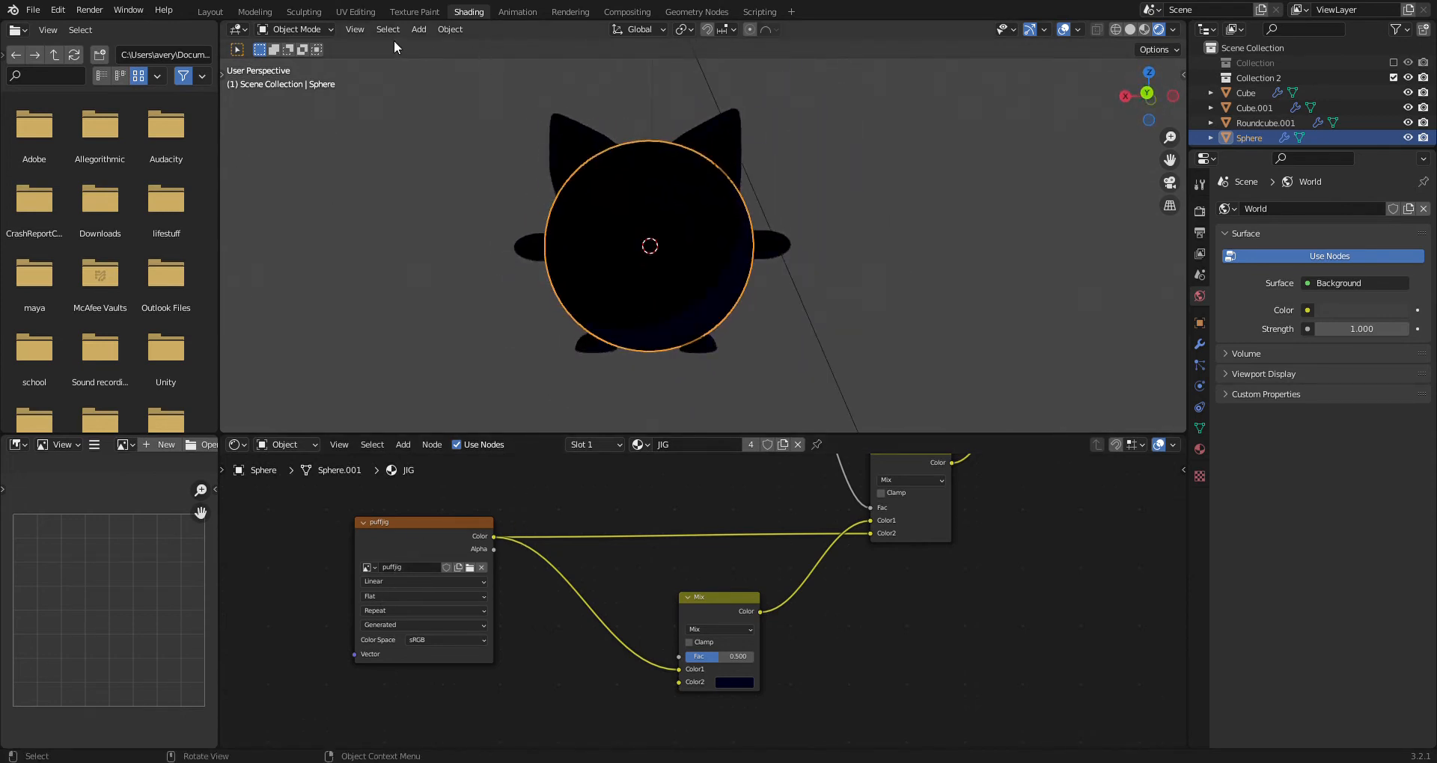
Switch to texture painting, swap the brush colours and set the brush colour to light pink
left_click(414, 11)
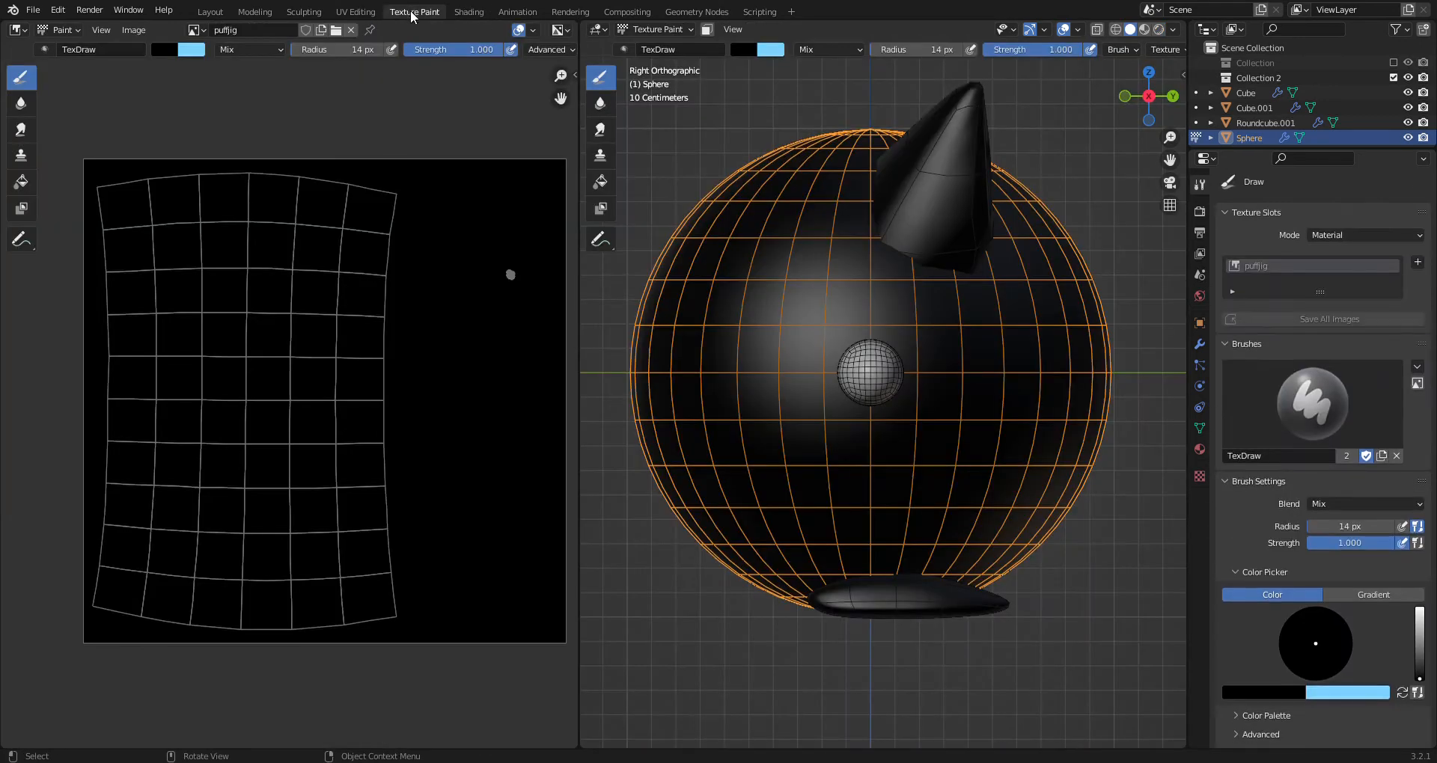
middle_click_drag(994, 367, 793, 352)
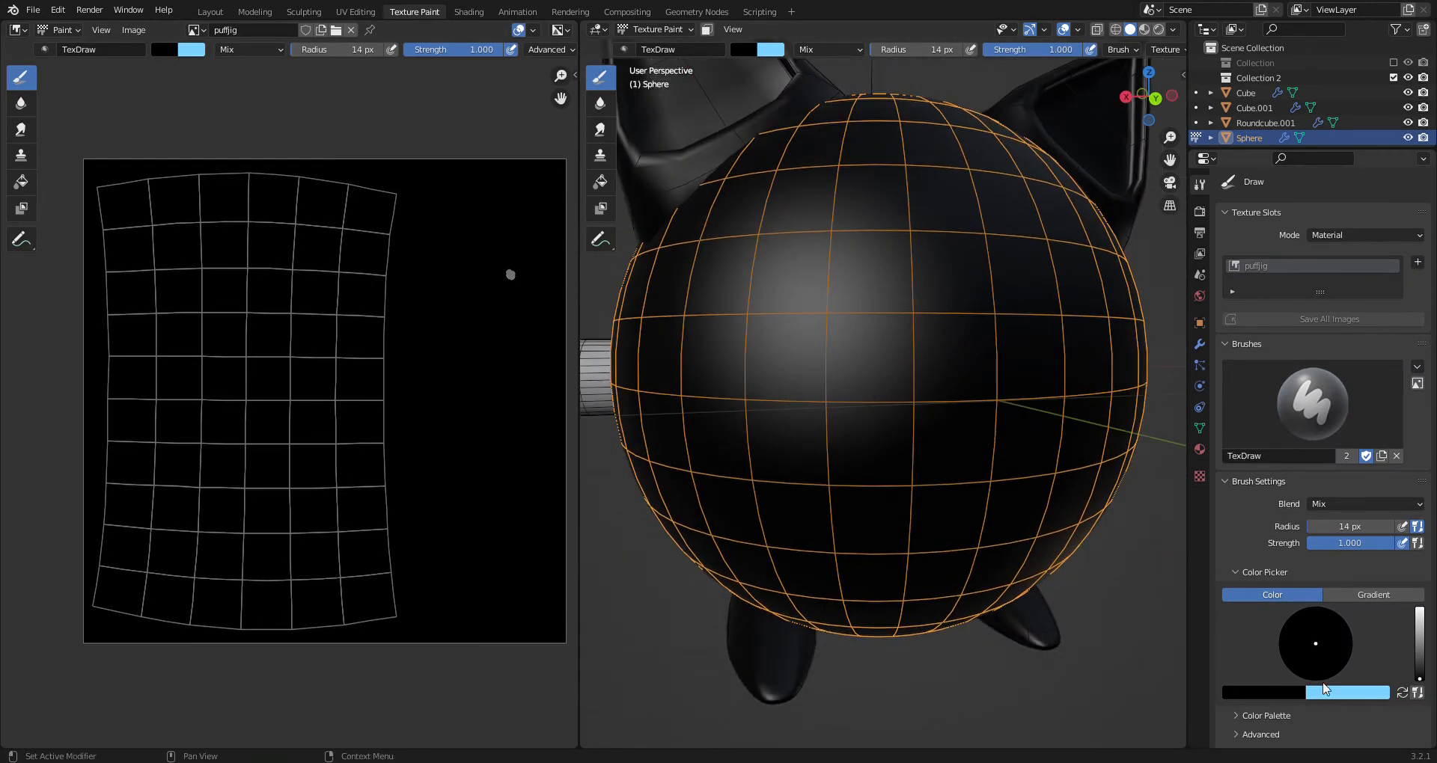
left_click(1401, 693)
left_click(1276, 696)
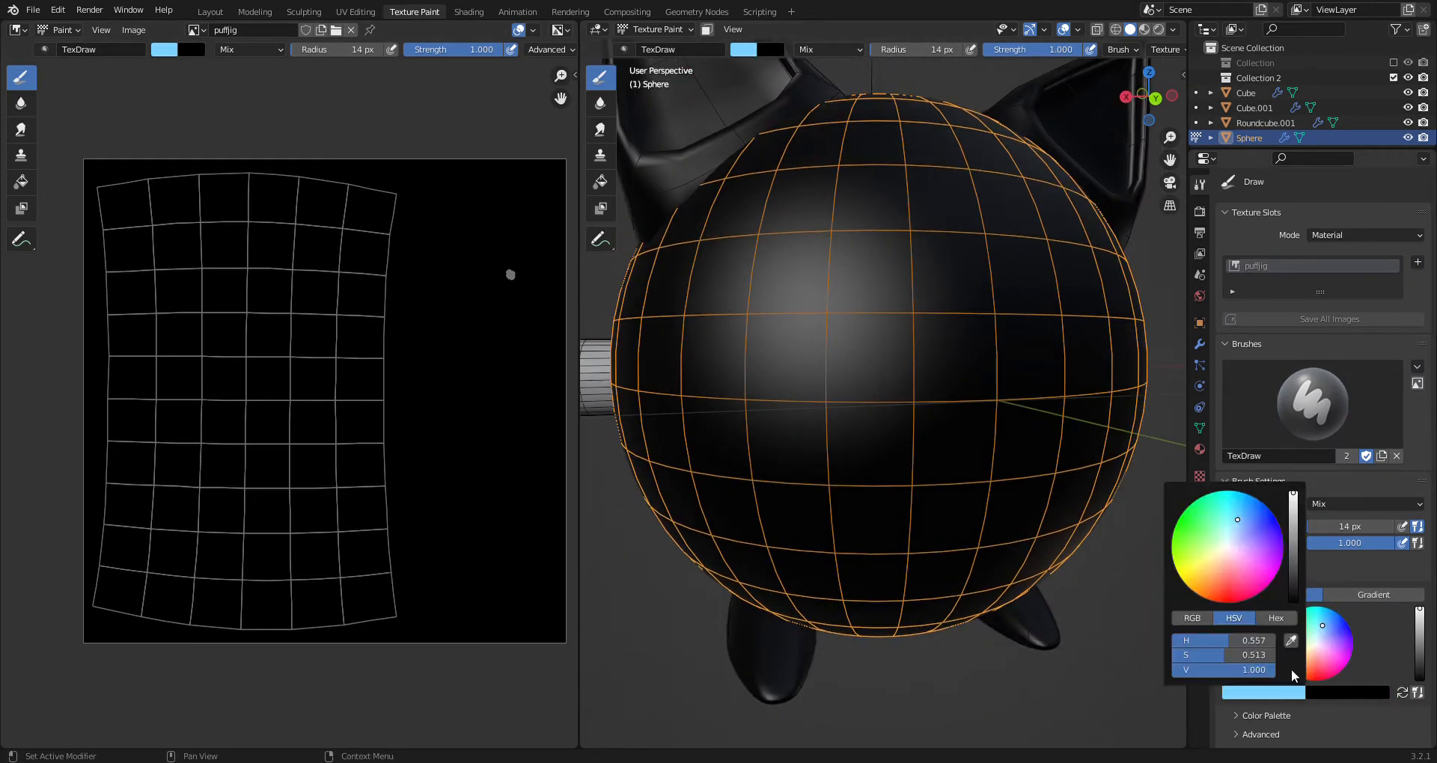
left_click_drag(1330, 645, 1318, 652)
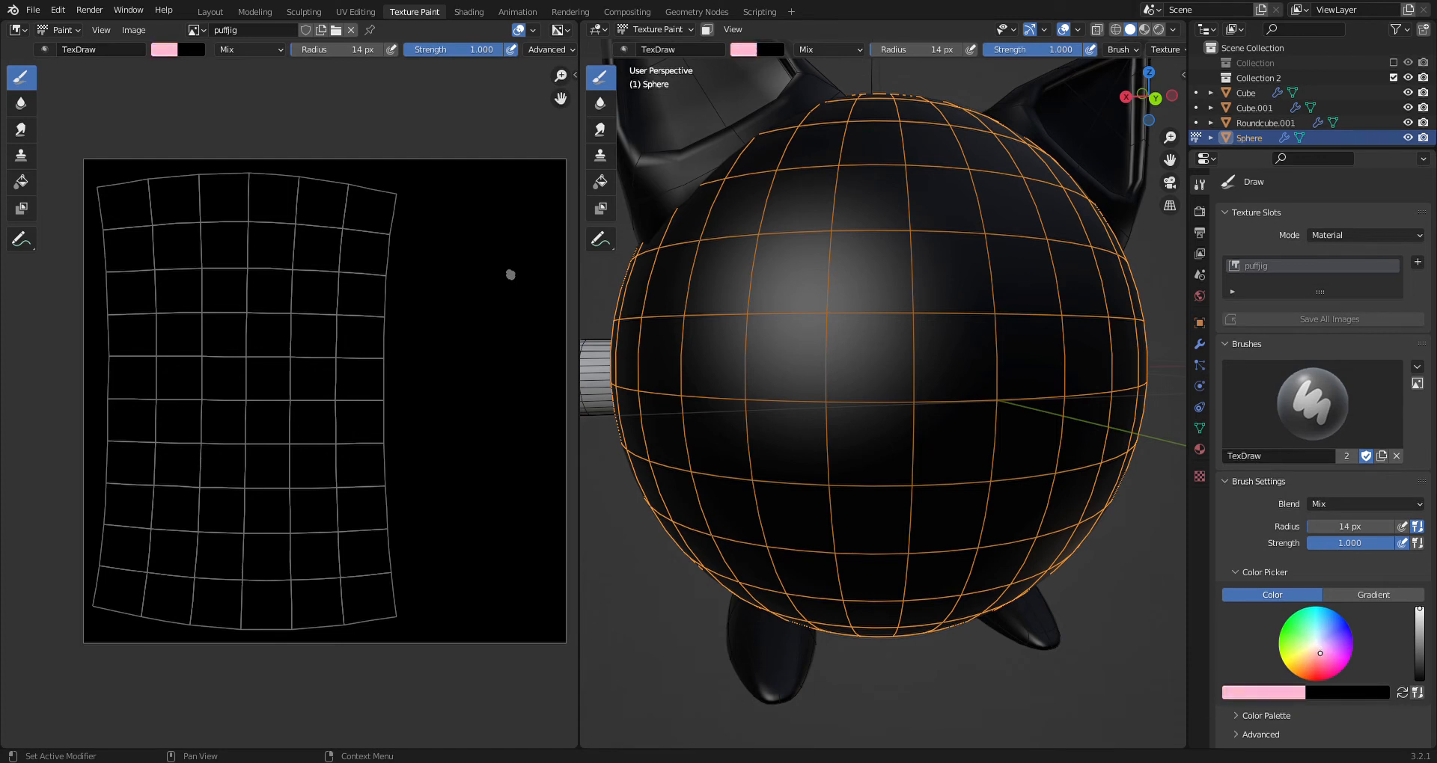
Set the brush radius to 256 px and paint the whole puffjig image pink
scroll(272, 253, "down", 2)
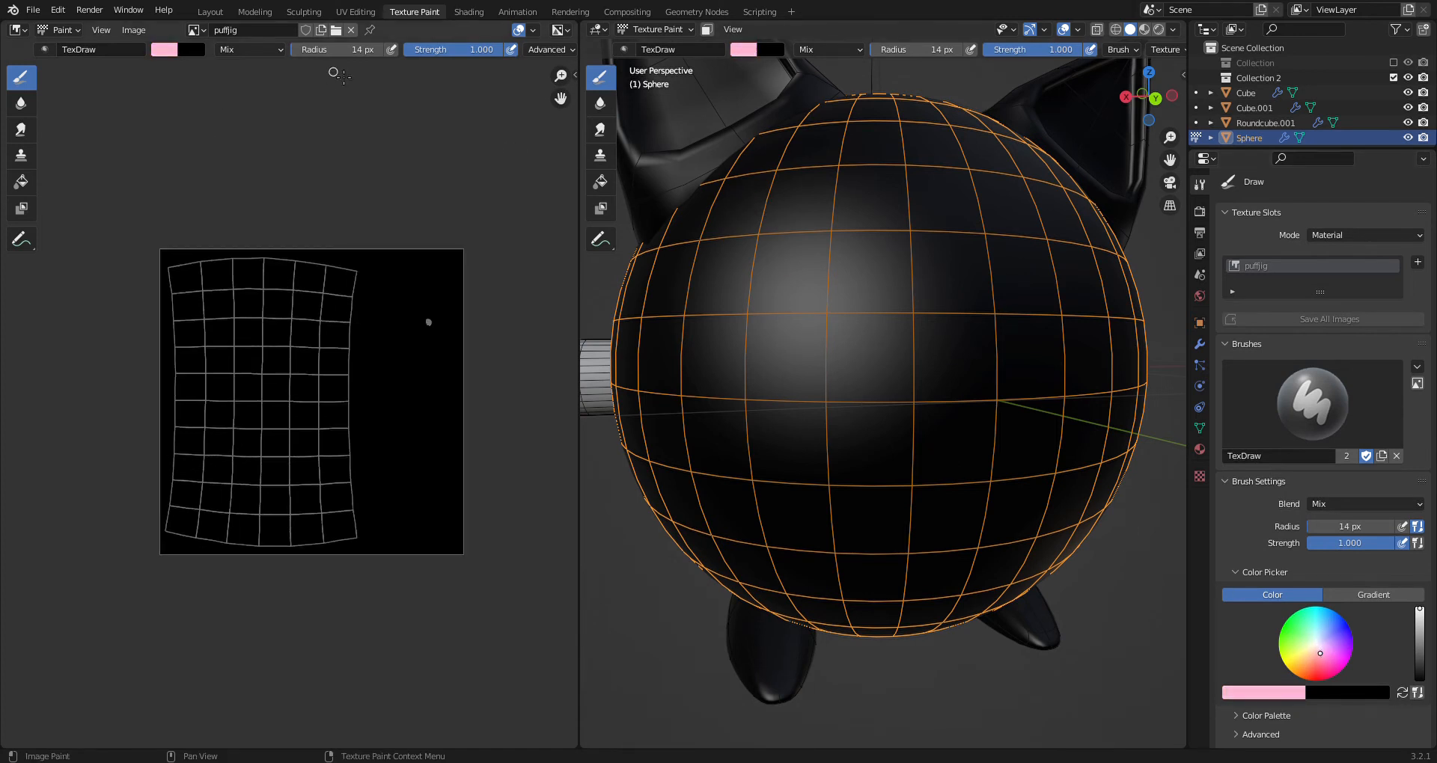
left_click_drag(294, 54, 340, 56)
mouse_move(426, 244)
left_mouse_down()
mouse_move(289, 304)
mouse_move(247, 419)
mouse_move(71, 603)
mouse_move(466, 545)
left_mouse_up()
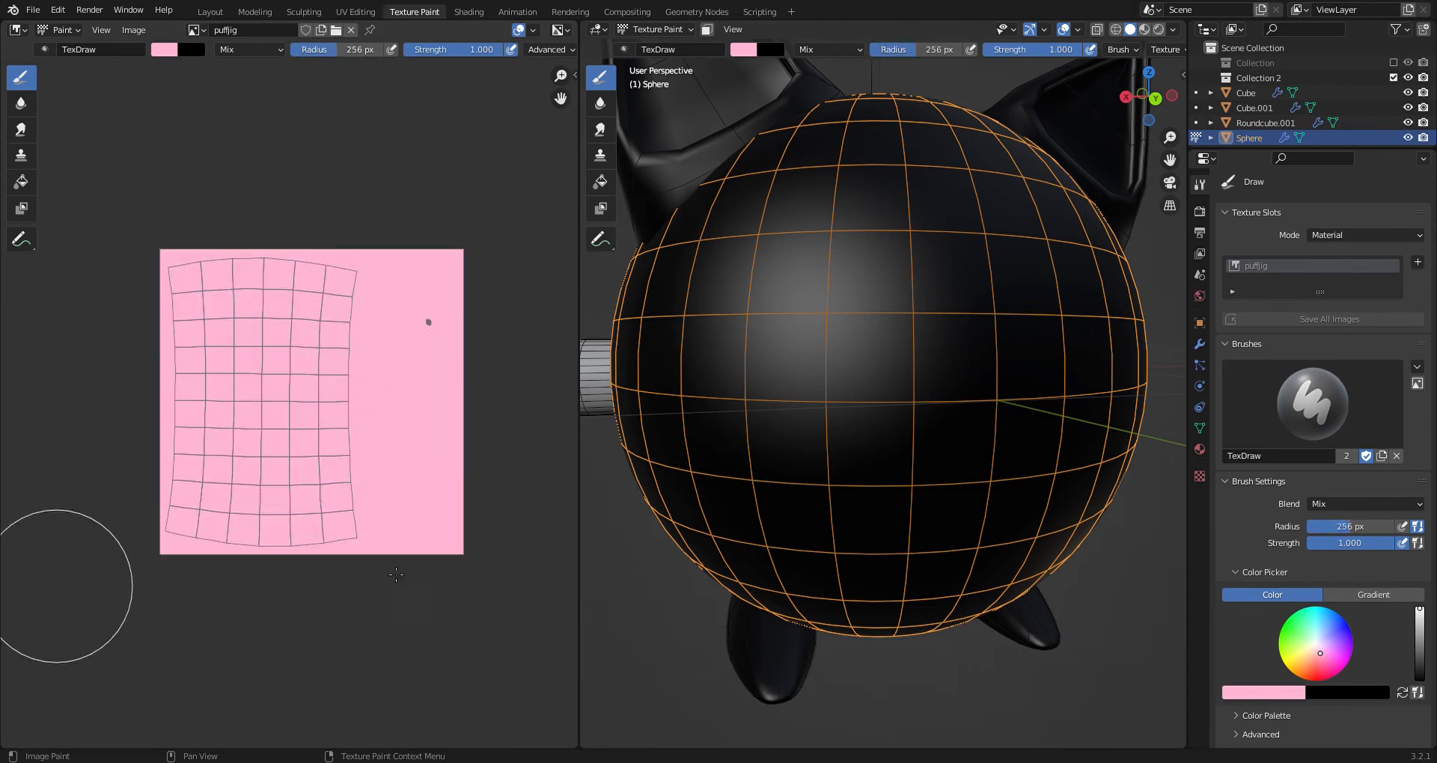
Show the character in material preview shading and align the view to the back orthographic direction
mouse_move(1058, 420)
middle_mouse_down()
mouse_move(917, 472)
mouse_move(878, 432)
mouse_move(901, 481)
middle_mouse_up()
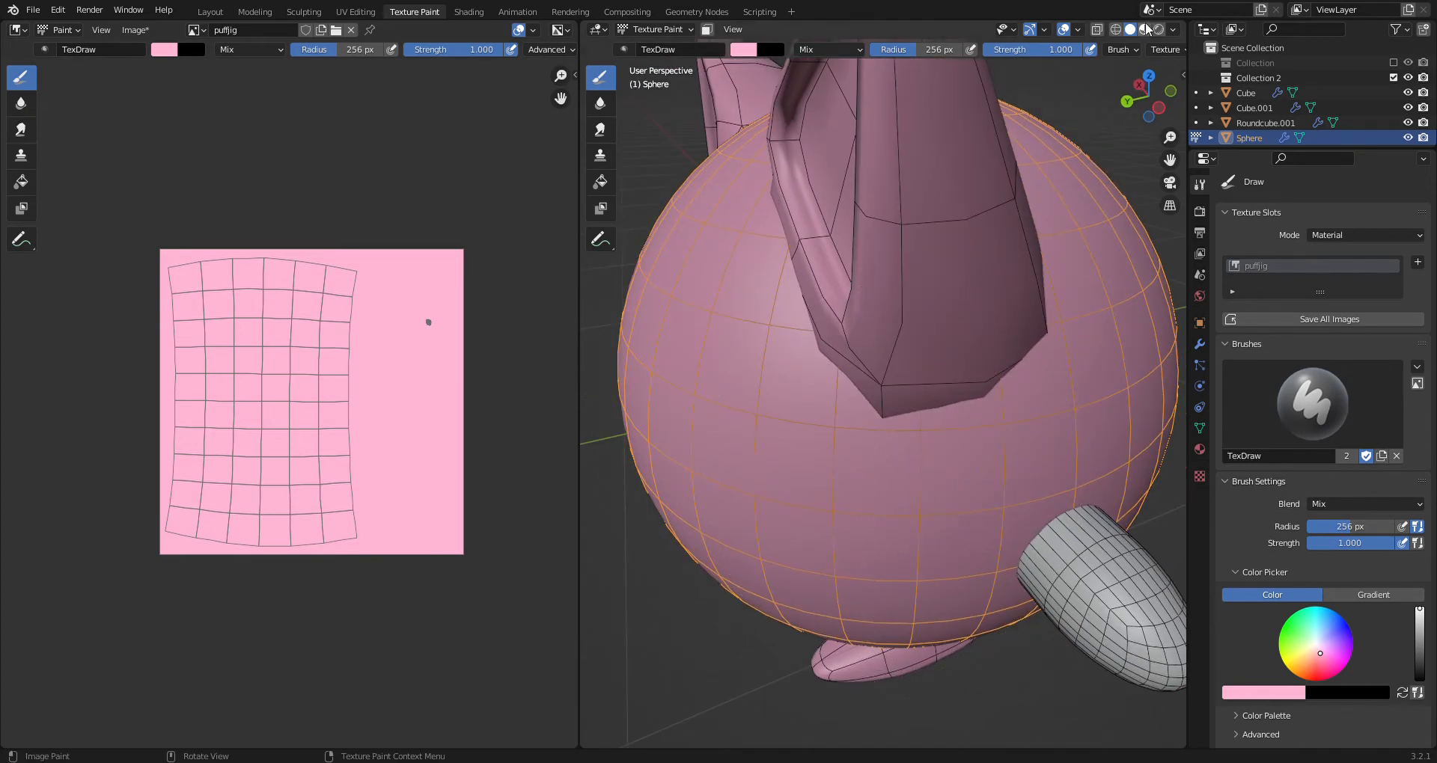
key("alt+z")
middle_click_drag(935, 337, 934, 257)
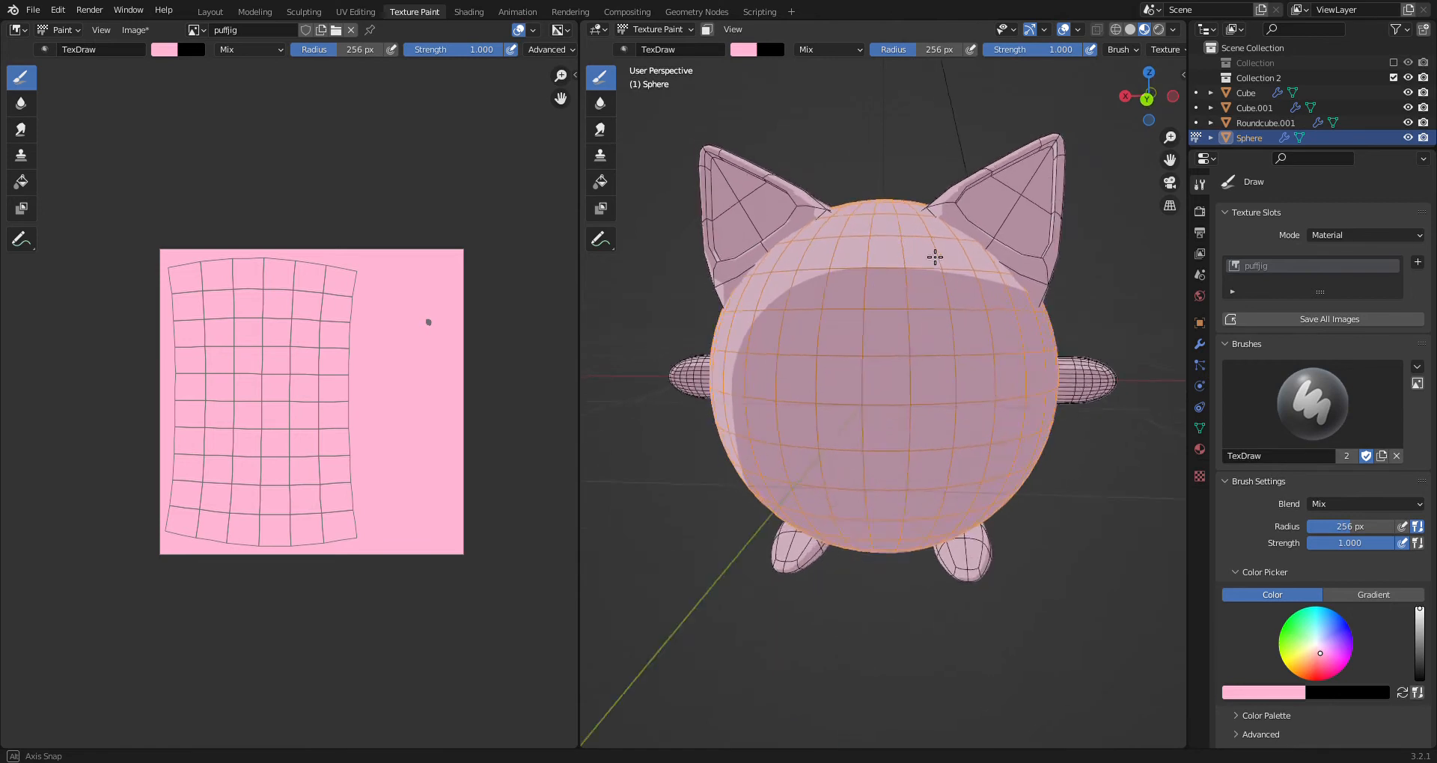
left_click(1147, 97)
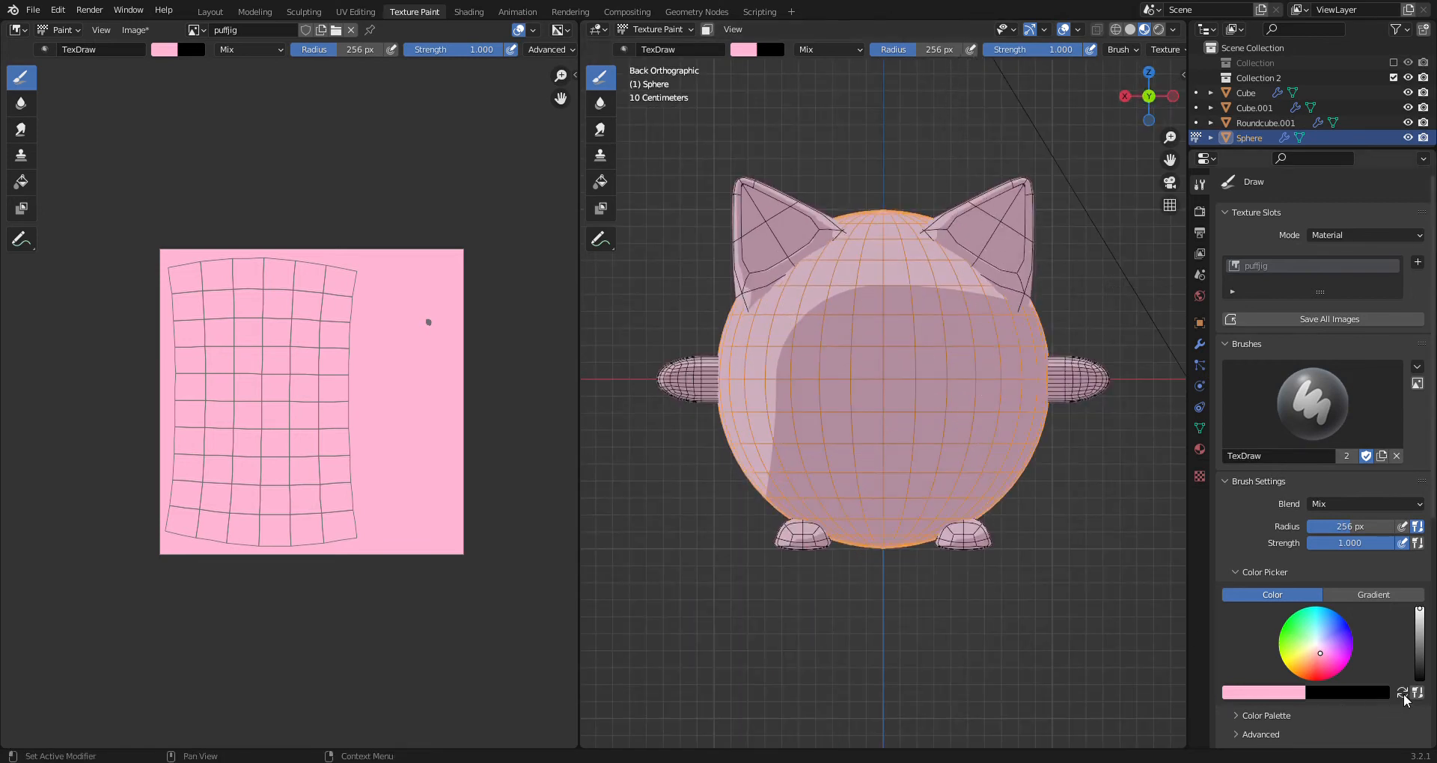
Swap the brush to black at 177 px radius and paint the texture's lower corner black for the inner ears
left_click(1402, 694)
scroll(441, 502, "up", 4)
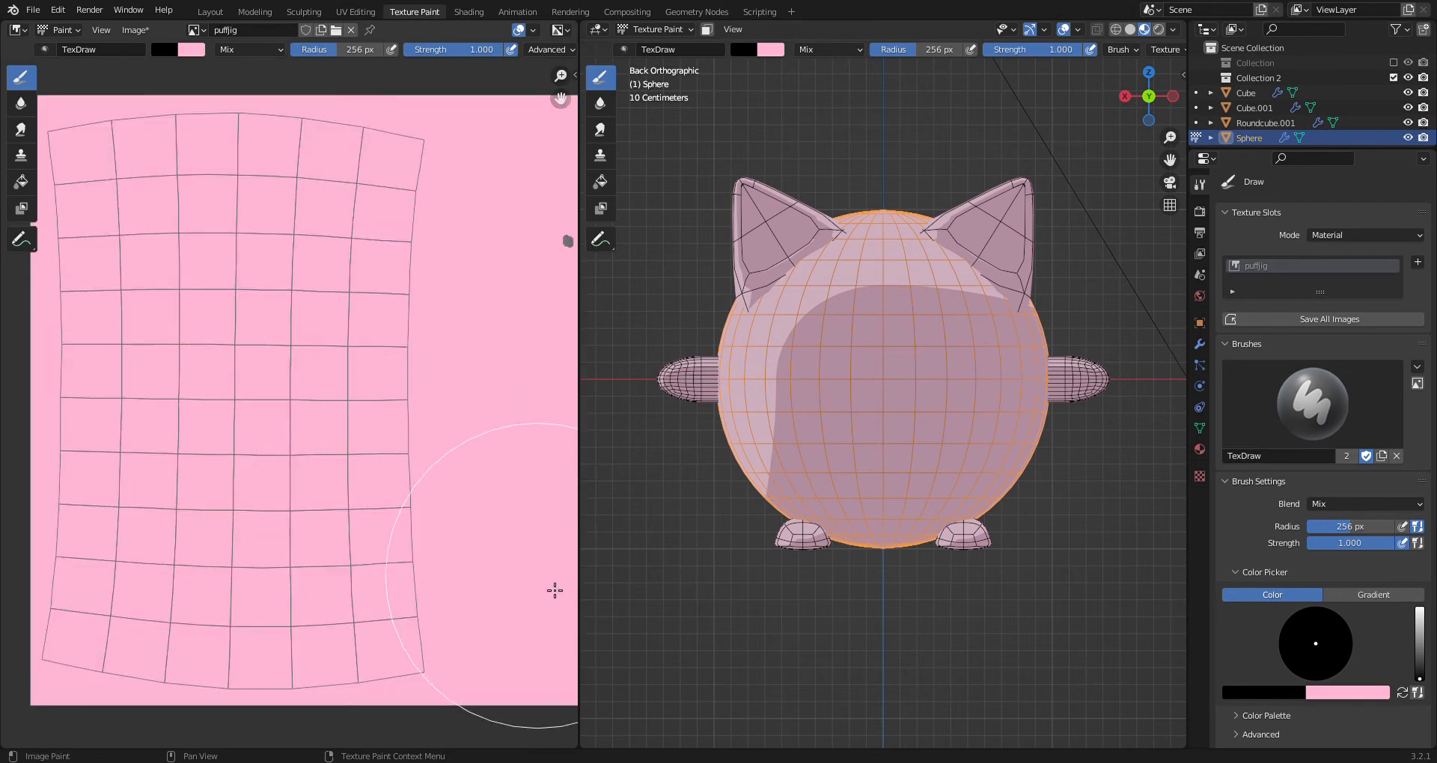
scroll(545, 584, "down", 2)
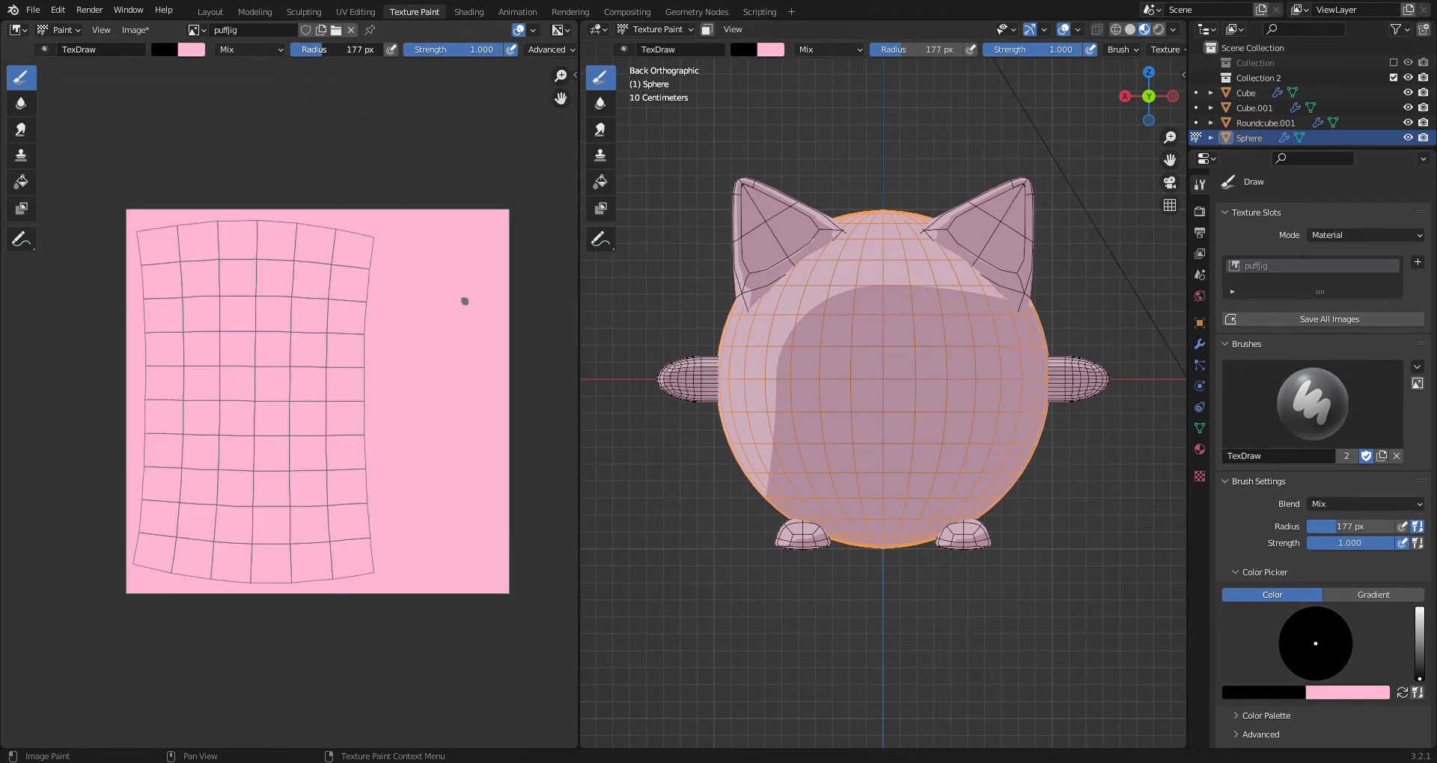
mouse_move(488, 561)
left_mouse_down()
mouse_move(465, 506)
mouse_move(478, 532)
left_mouse_up()
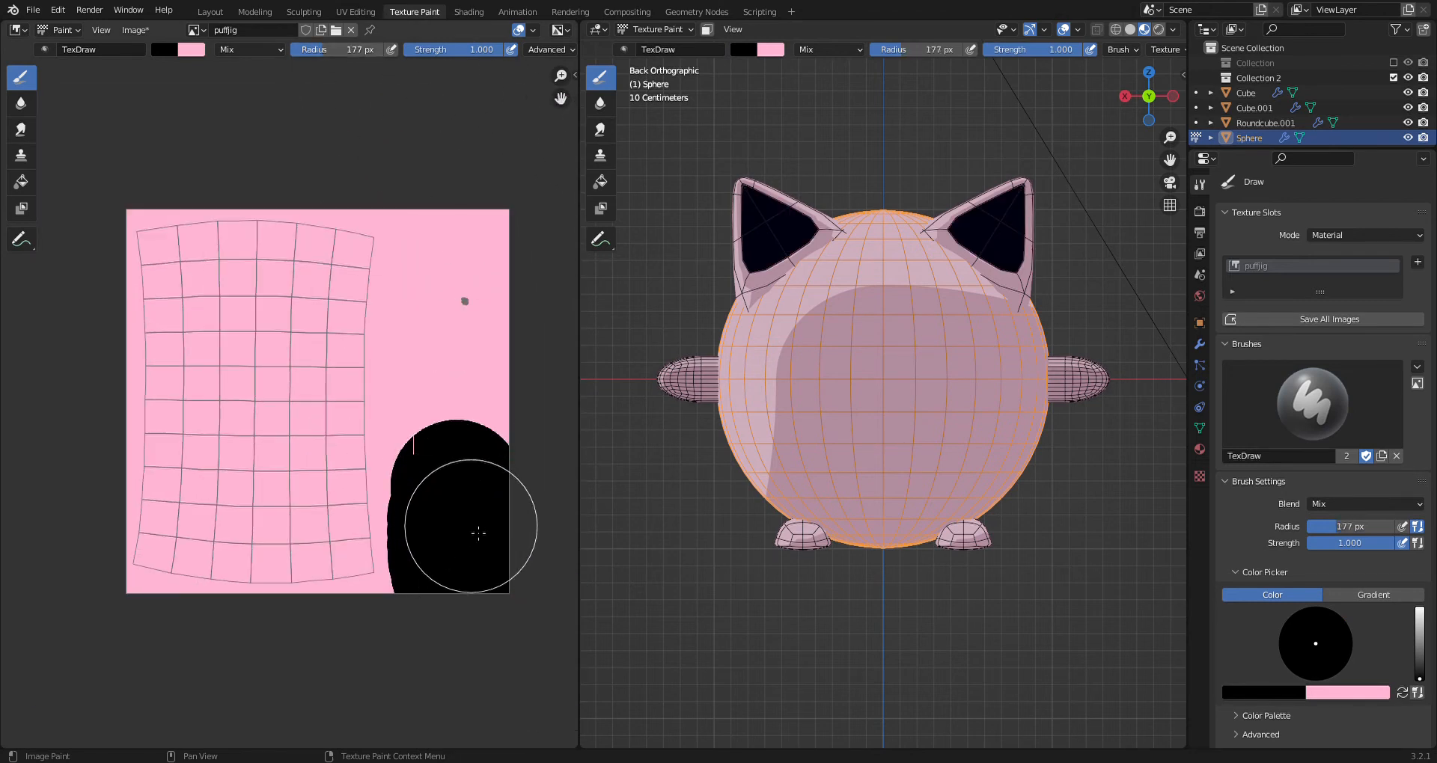
Unhide Spiral.001 and assign the existing JIG material to it
middle_click_drag(699, 256, 744, 282)
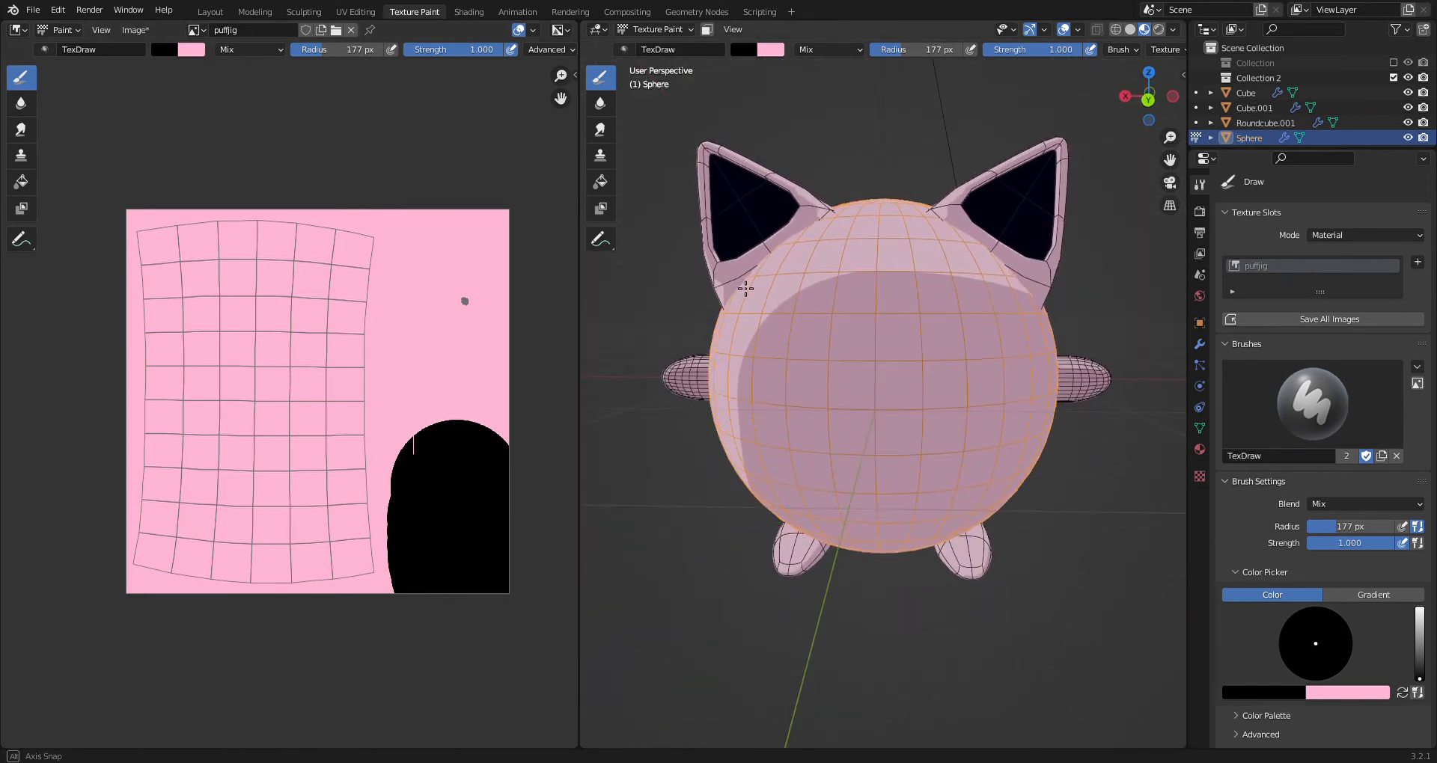
scroll(1406, 131, "down", 2)
left_click(1408, 118)
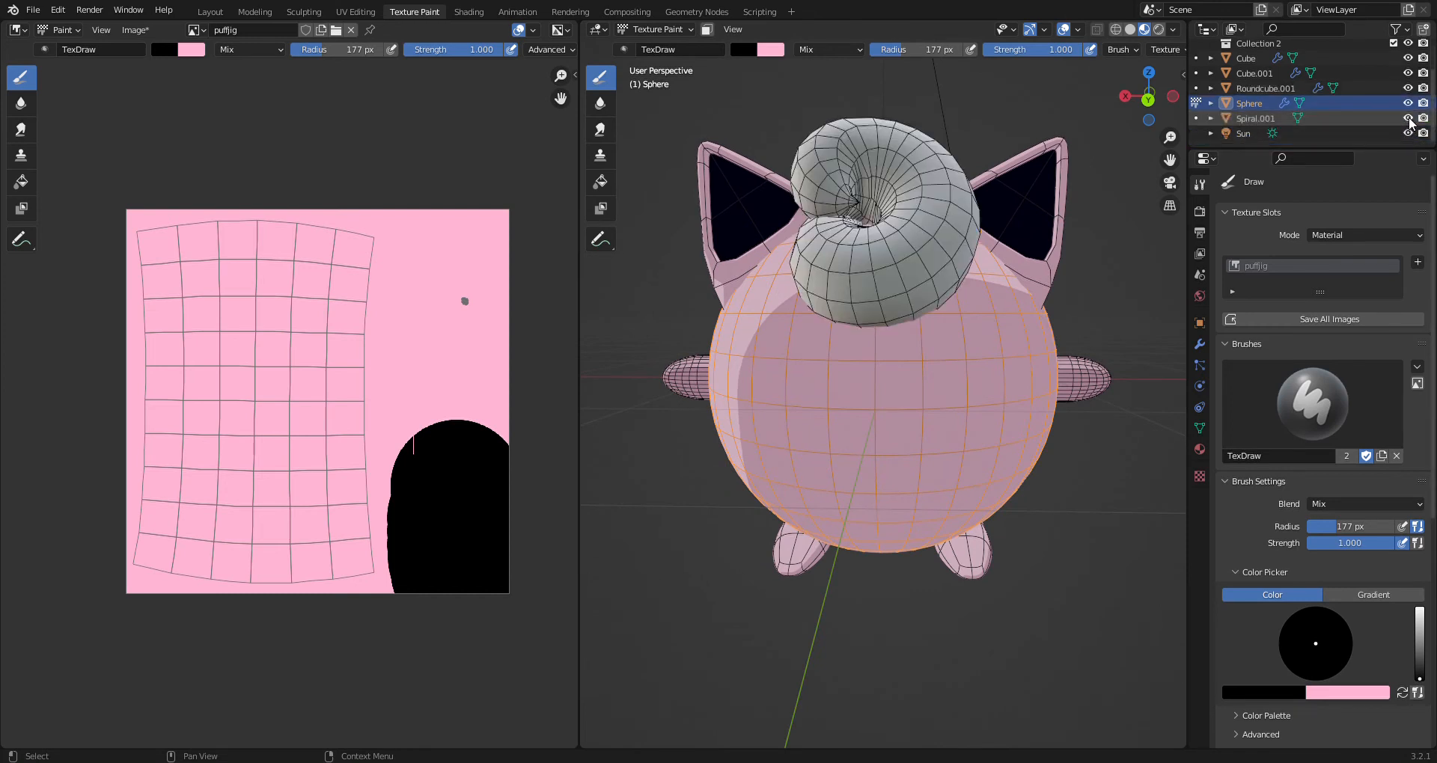
left_click(214, 11)
left_click(599, 339)
left_click(1199, 555)
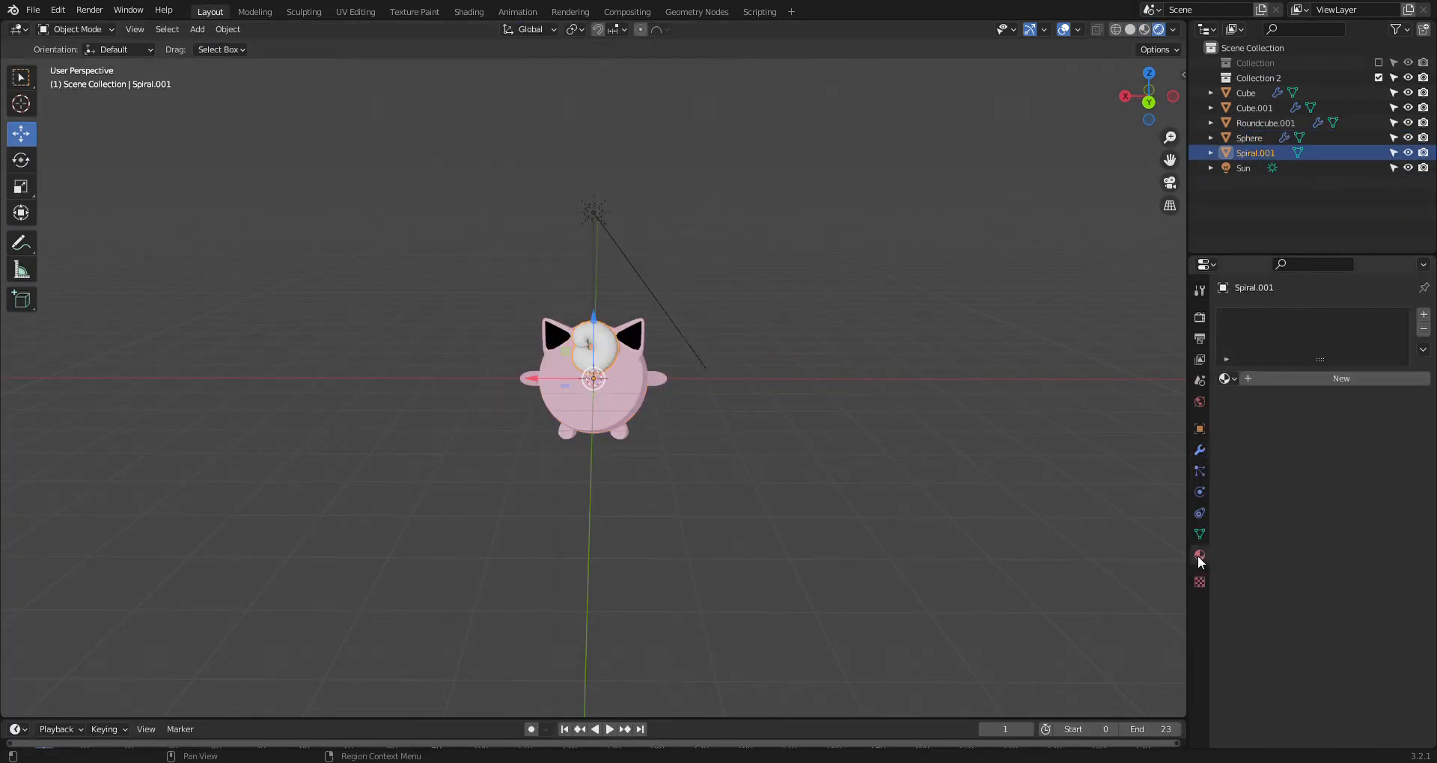
left_click(1231, 378)
left_click(1272, 402)
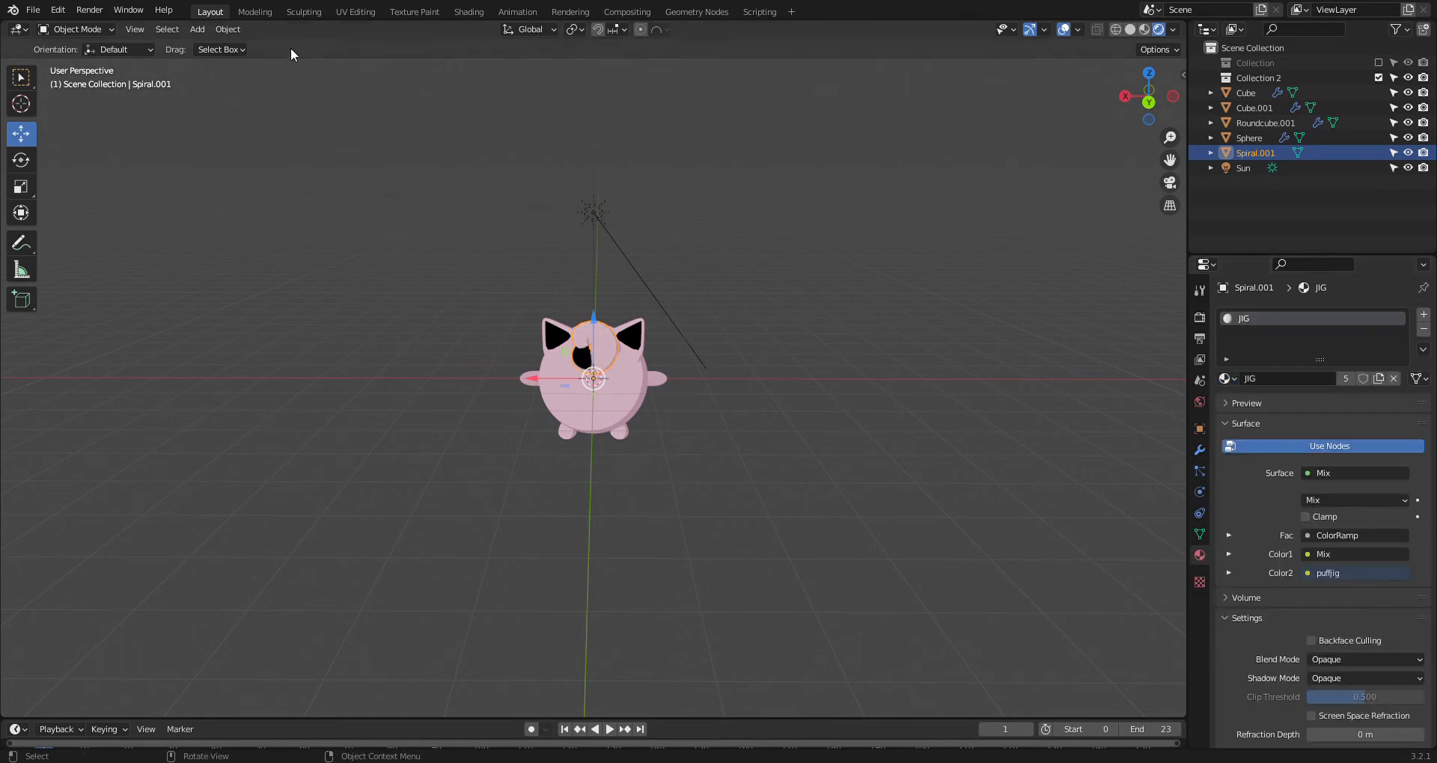
Open the spiral's UVs for editing and move the stray far-off UV point back onto the puffjig image
left_click(346, 11)
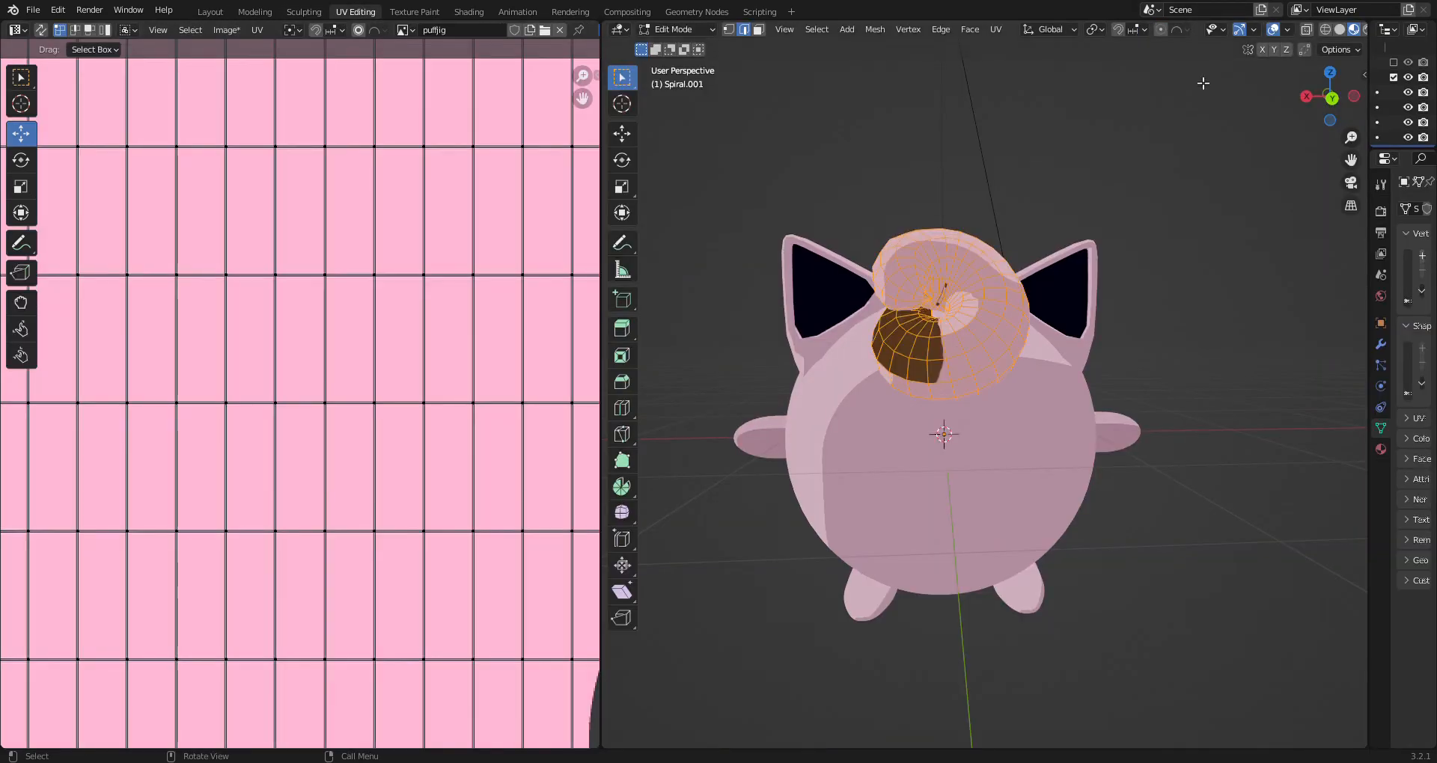
scroll(521, 289, "down", 4)
scroll(415, 367, "down", 2)
scroll(279, 423, "down", 3)
left_click(24, 456)
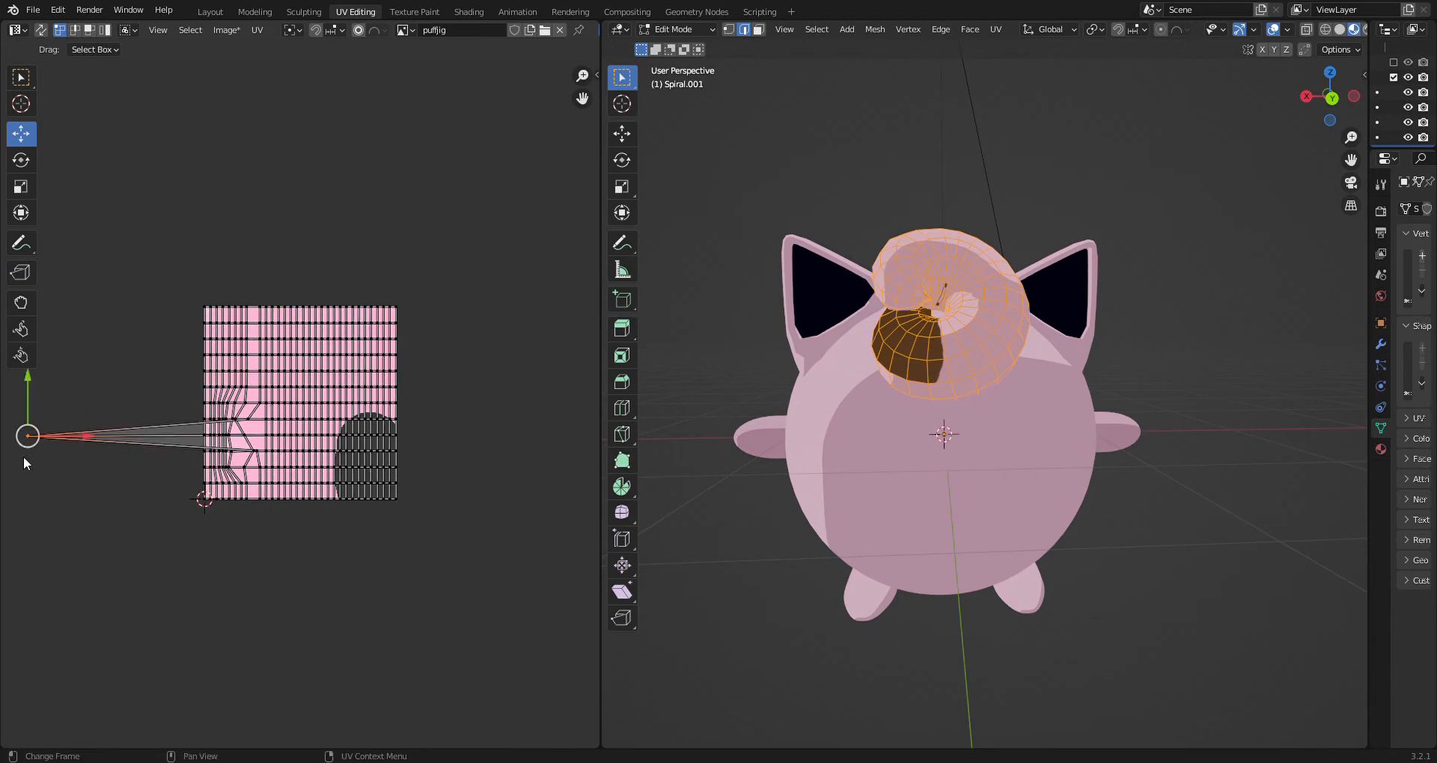
key("g")
left_click(242, 450)
Scale all of the spiral's UVs down to a small patch in the pink area above the black paint
key("a")
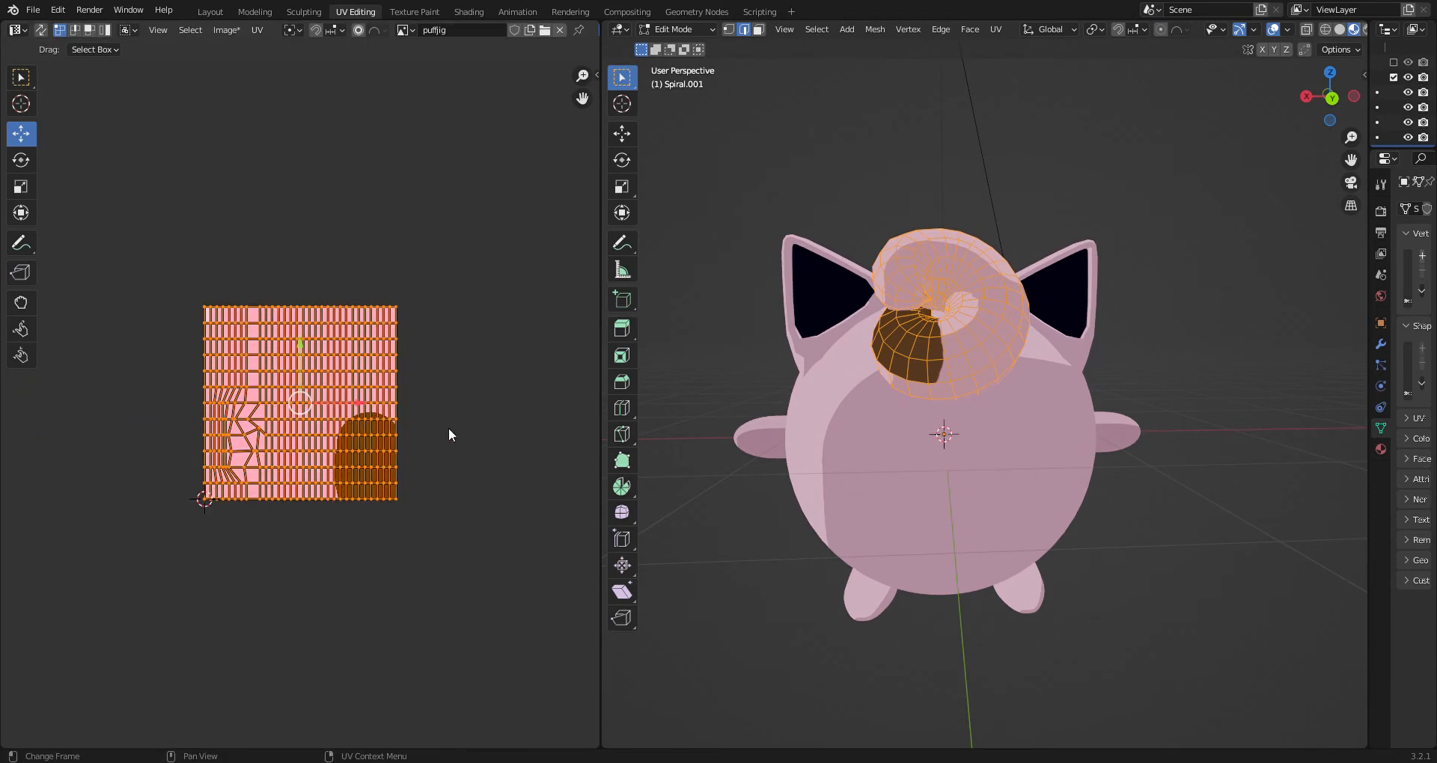
key("s")
left_click(358, 416)
key("g")
left_click(419, 368)
left_click(430, 327)
left_click_drag(292, 313, 419, 395)
key("s")
left_click(427, 357)
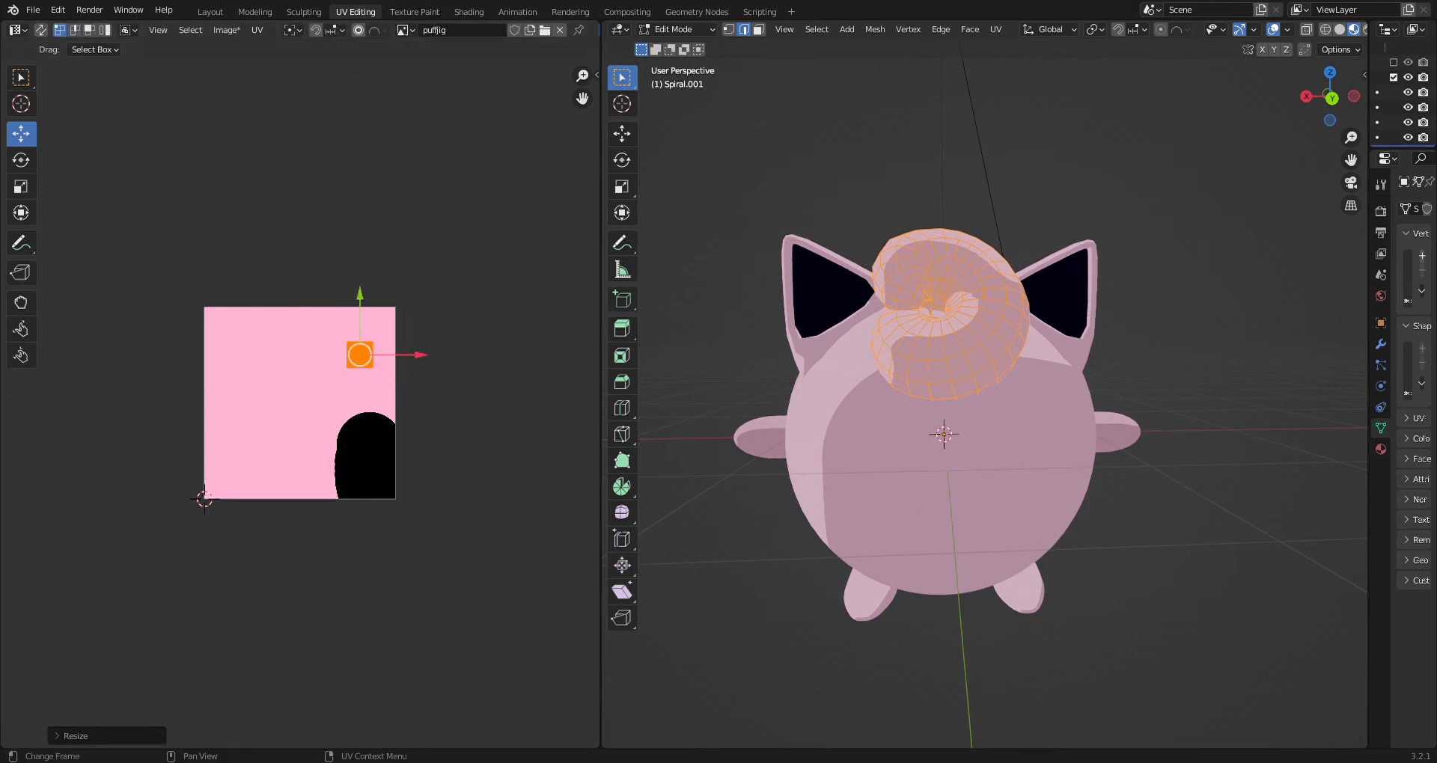
Make the body Sphere the active object and return to texture painting in the back orthographic view
left_click(210, 12)
left_click(597, 389)
left_click(357, 12)
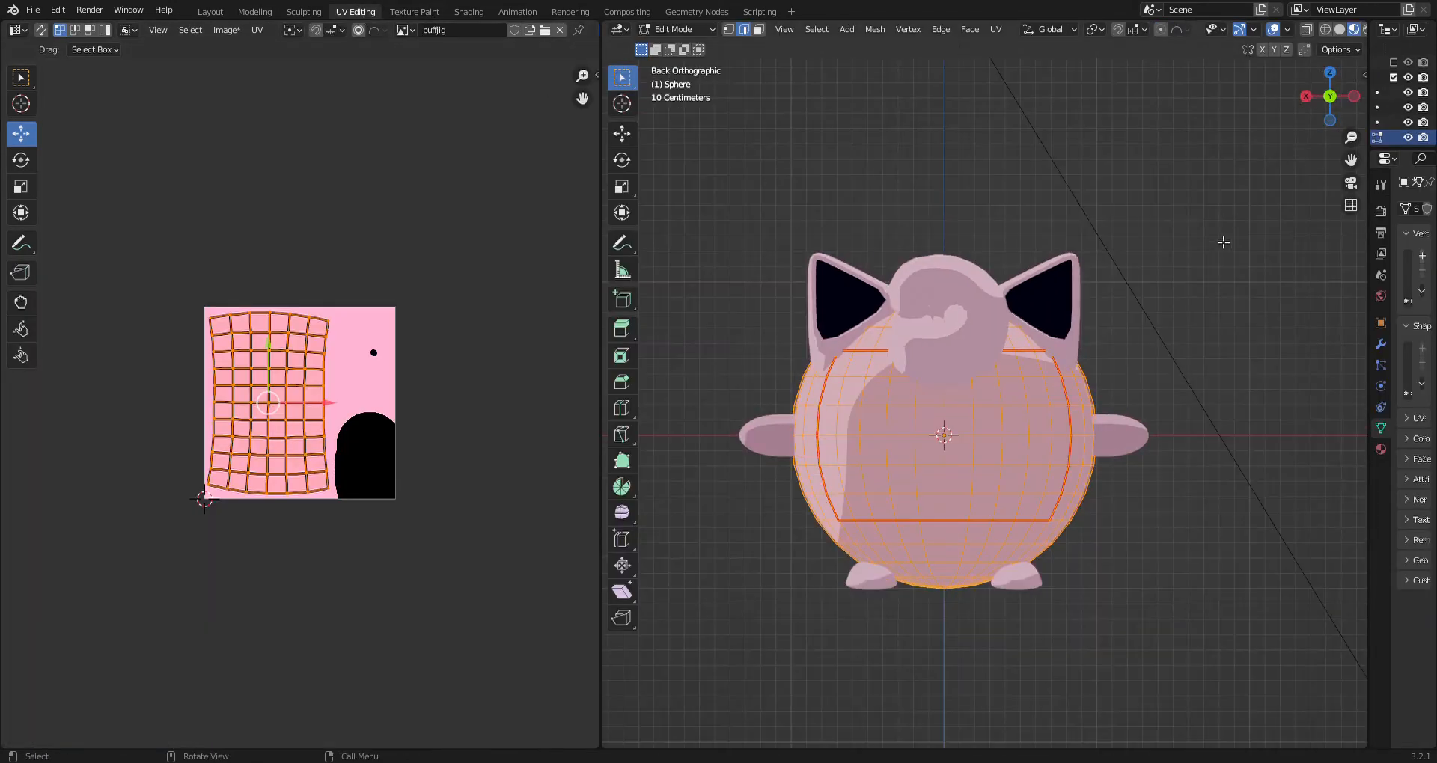
left_click(415, 12)
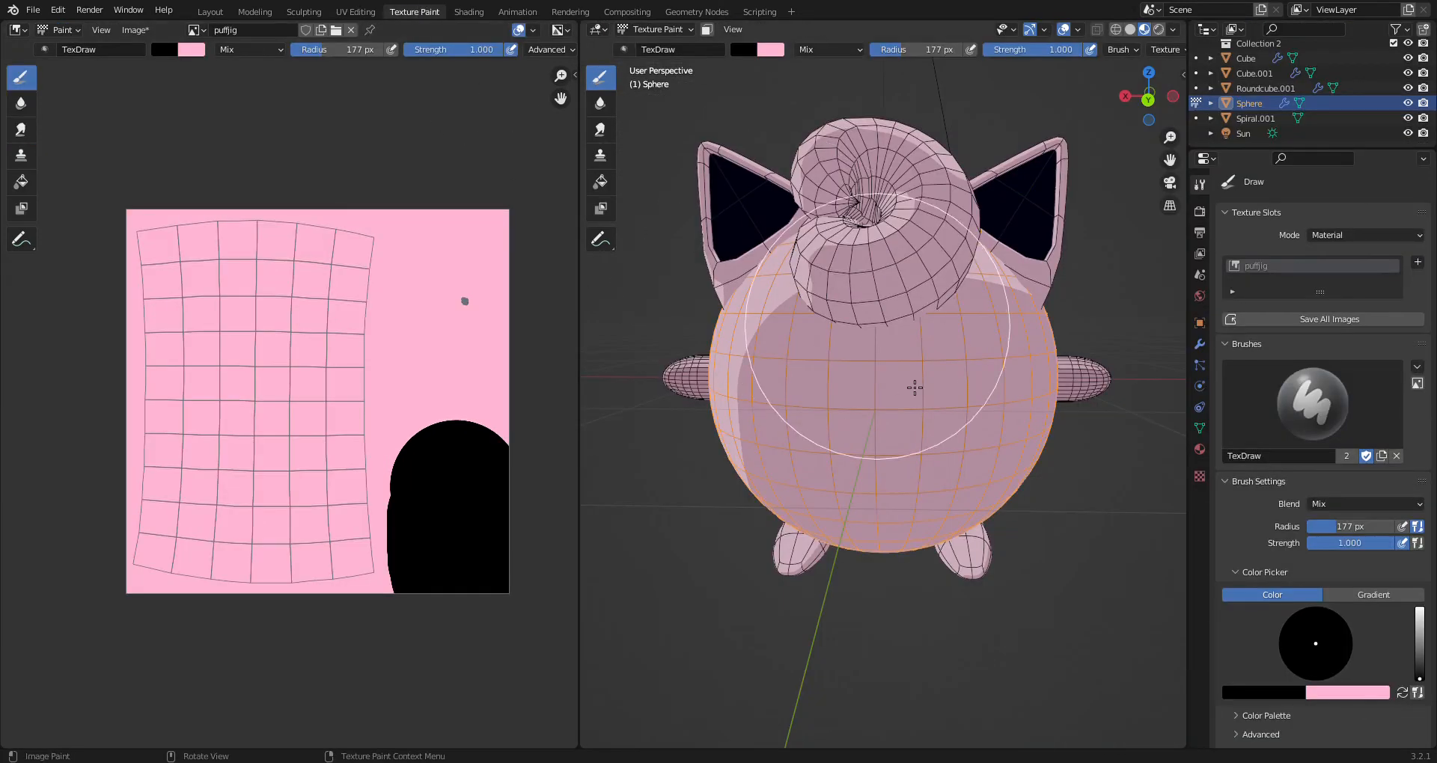
left_click(1148, 99)
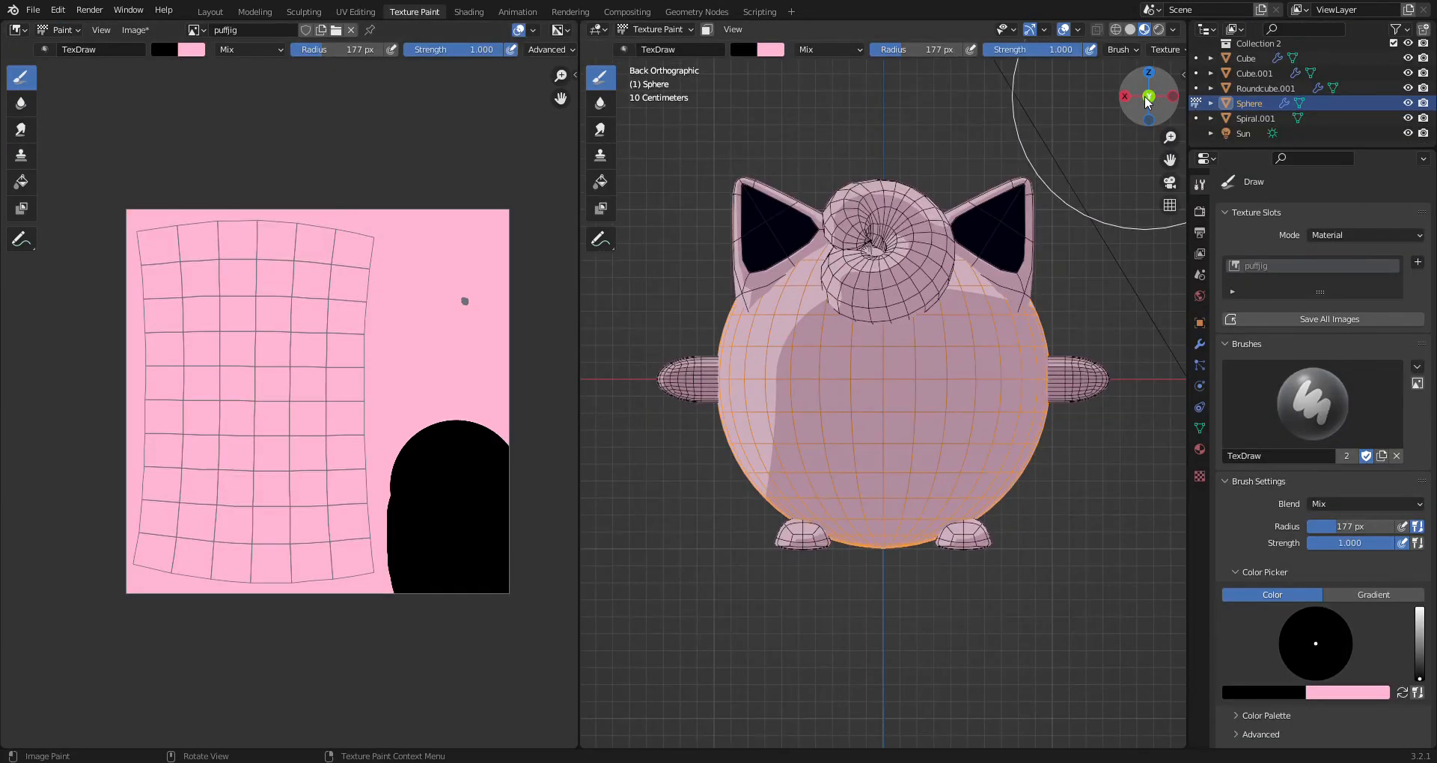
Set the brush to white with a 90 px radius and hide Spiral.001
left_click(1419, 610)
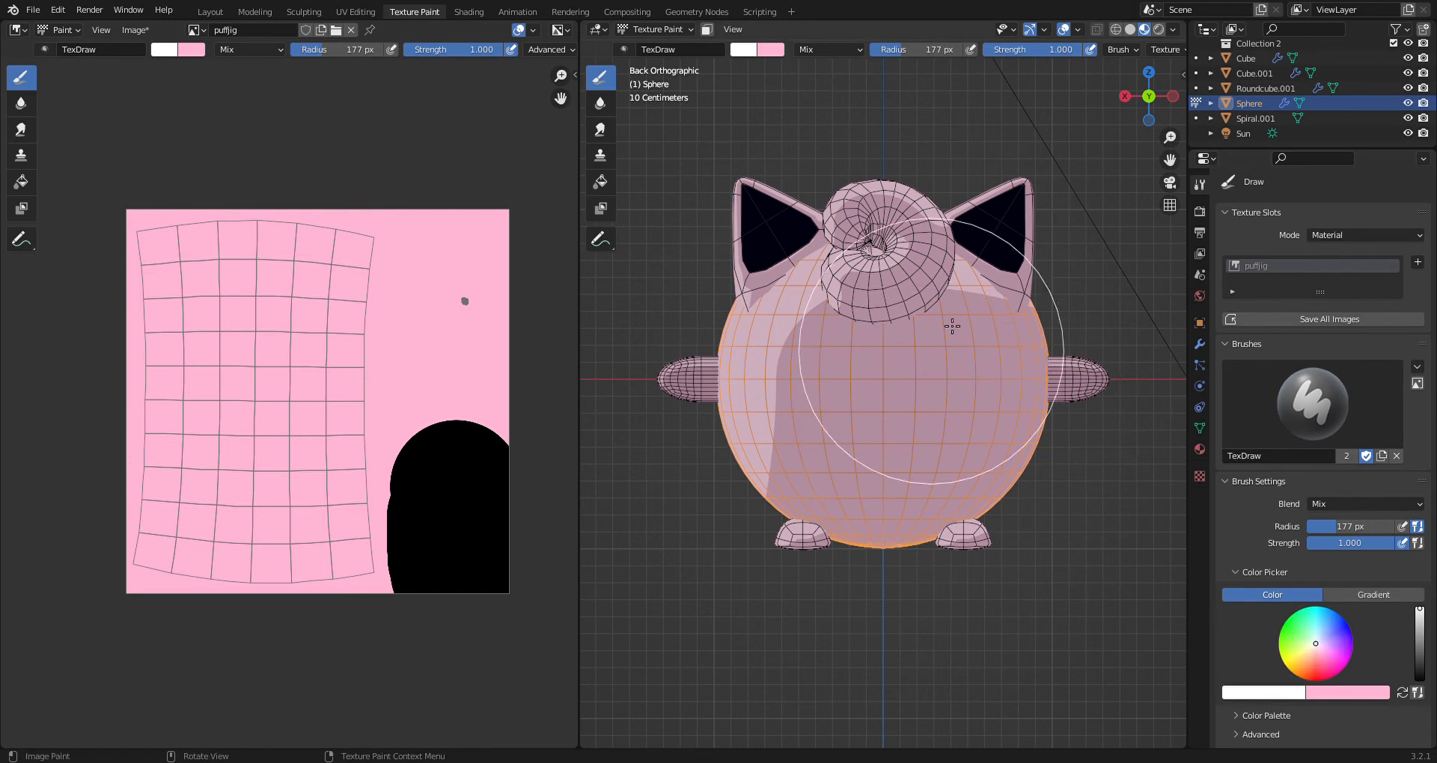
left_click(928, 50)
type("90")
key("Return")
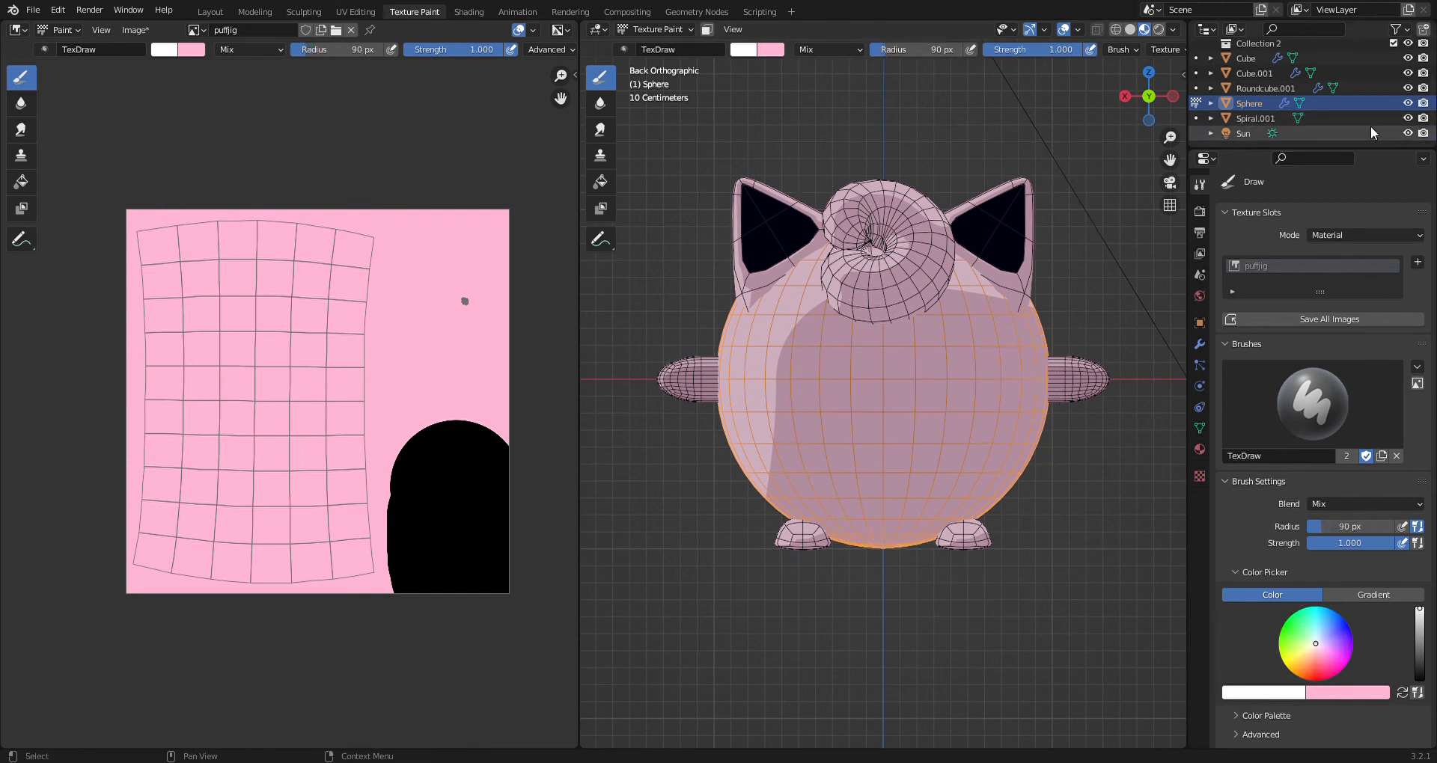
left_click(1408, 118)
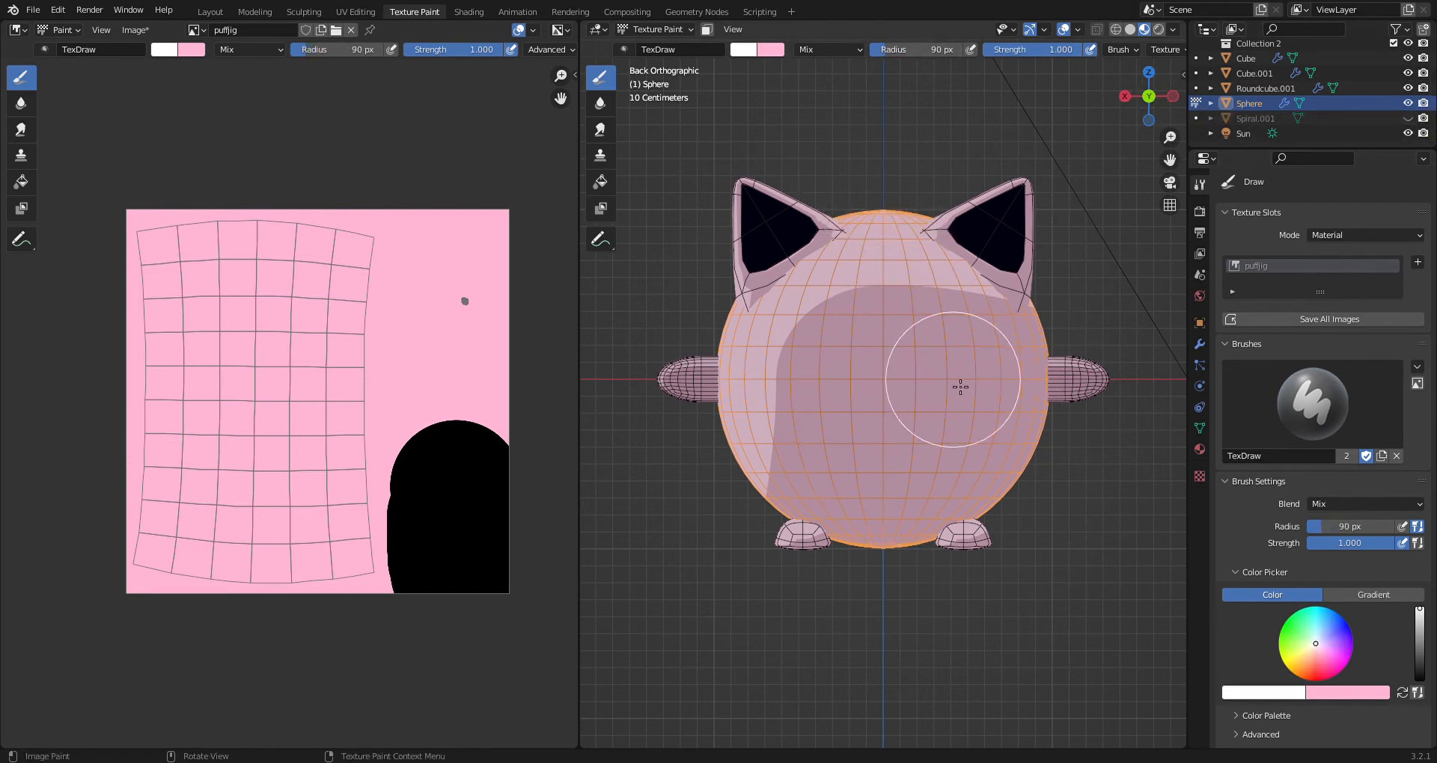
Try a white brush dab on one side of the body's face and undo it
scroll(966, 367, "up", 3)
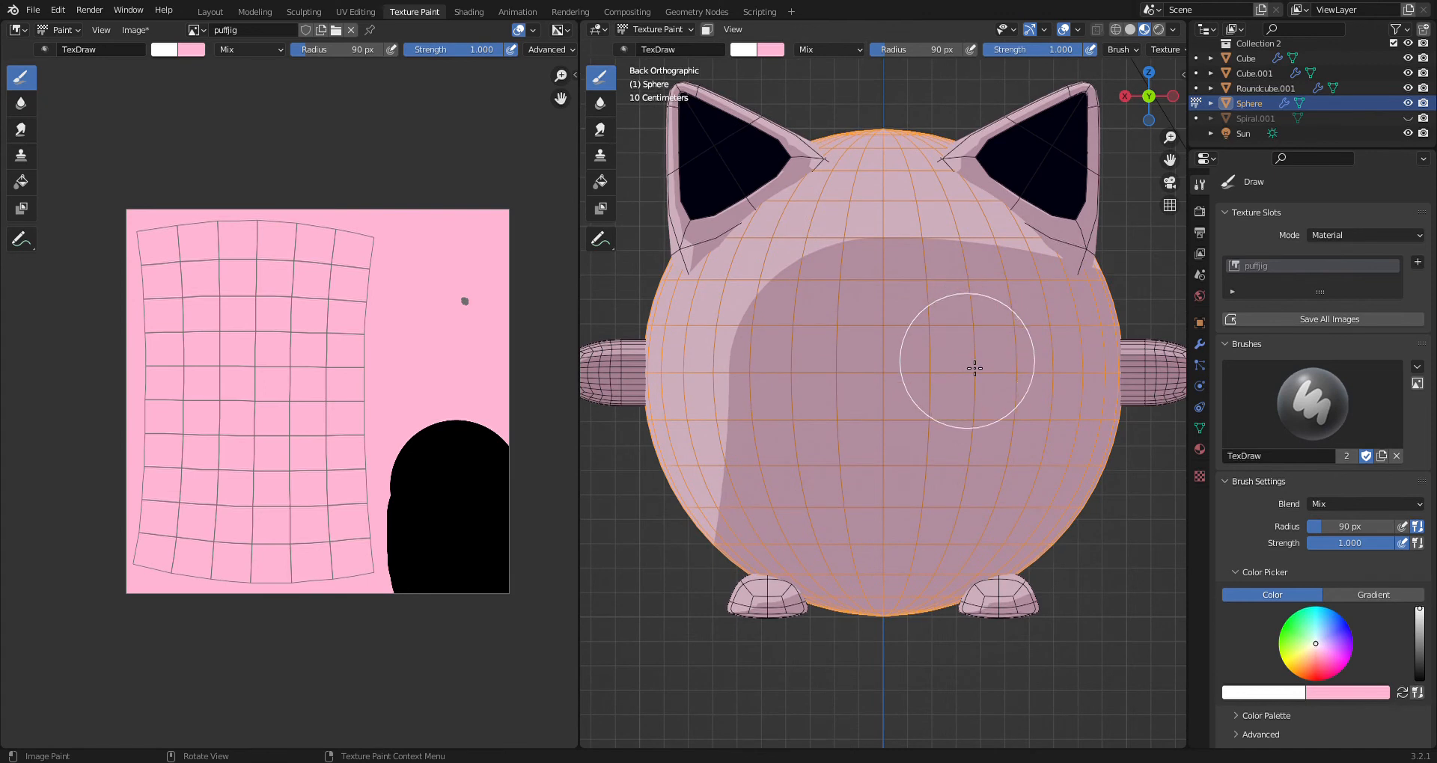
left_click(974, 366)
key("ctrl+z")
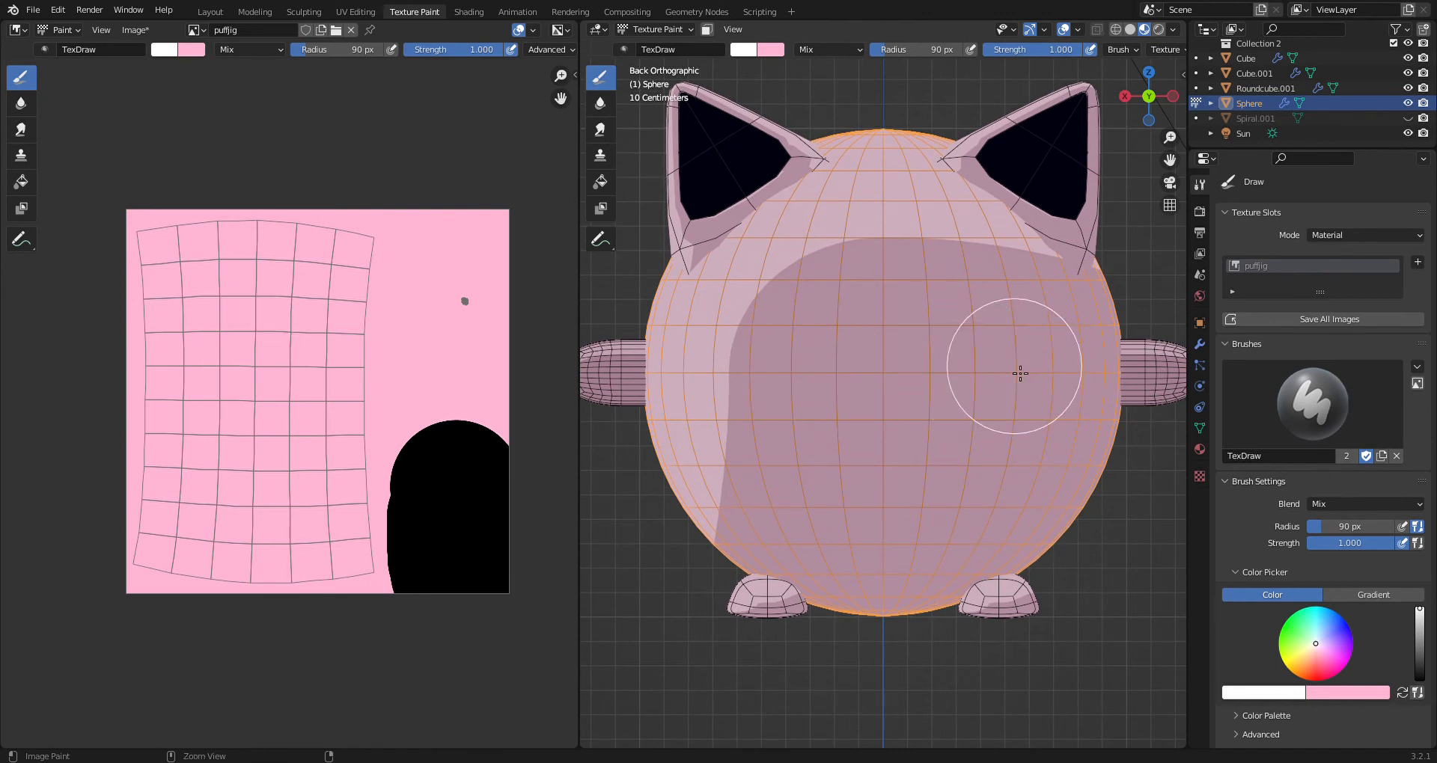
Paint both eyes on the body's face as 90 px white circles with 70 px light-blue irises over them
left_click(1005, 372)
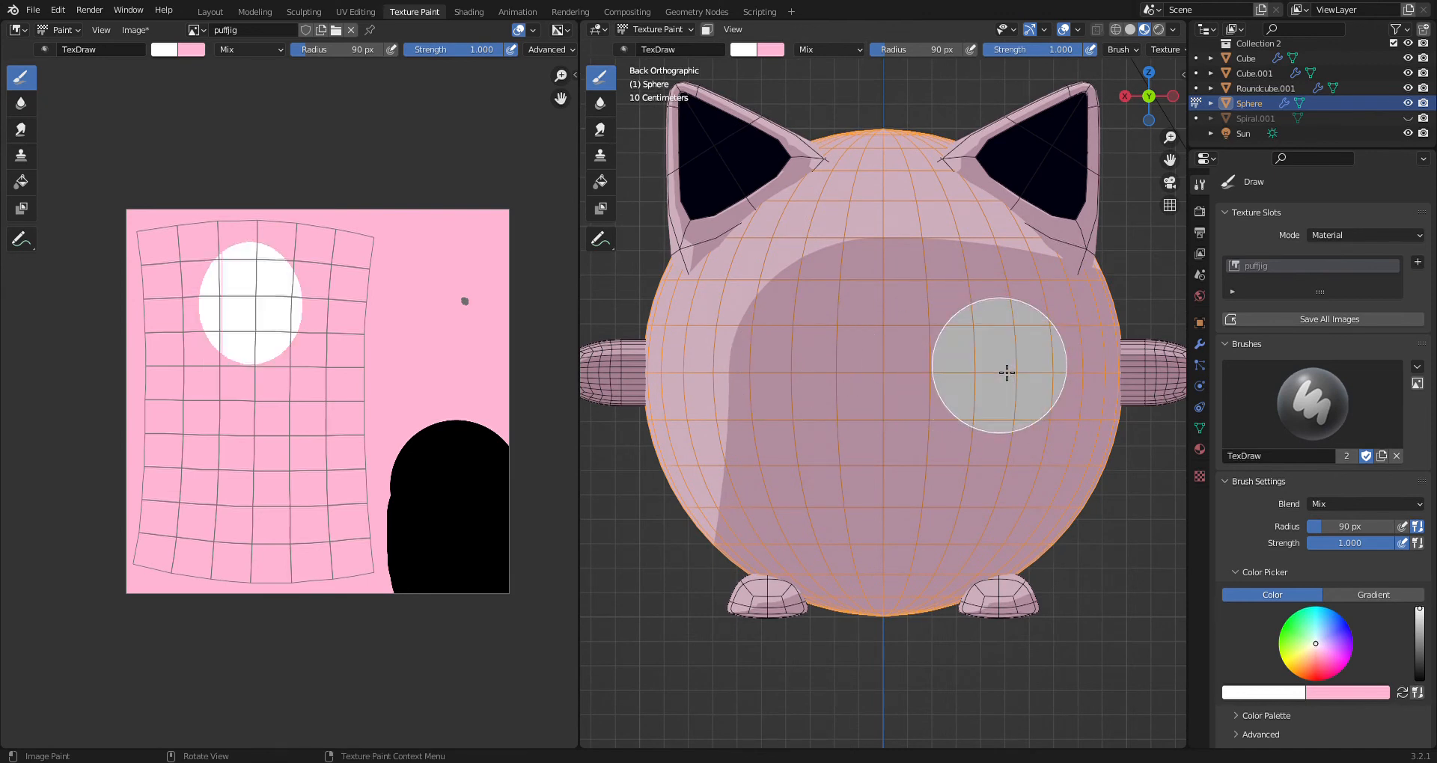
left_click(783, 370)
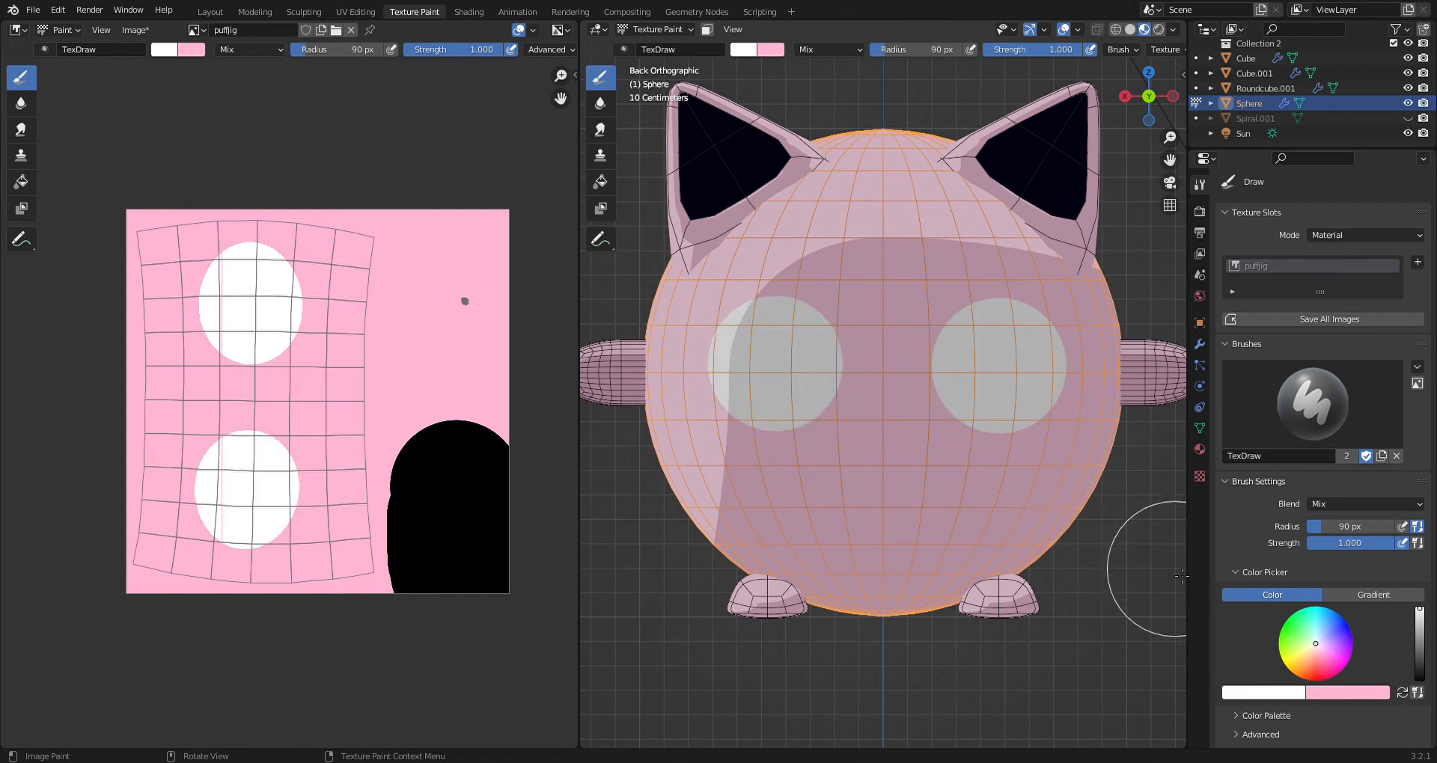
left_click(1323, 627)
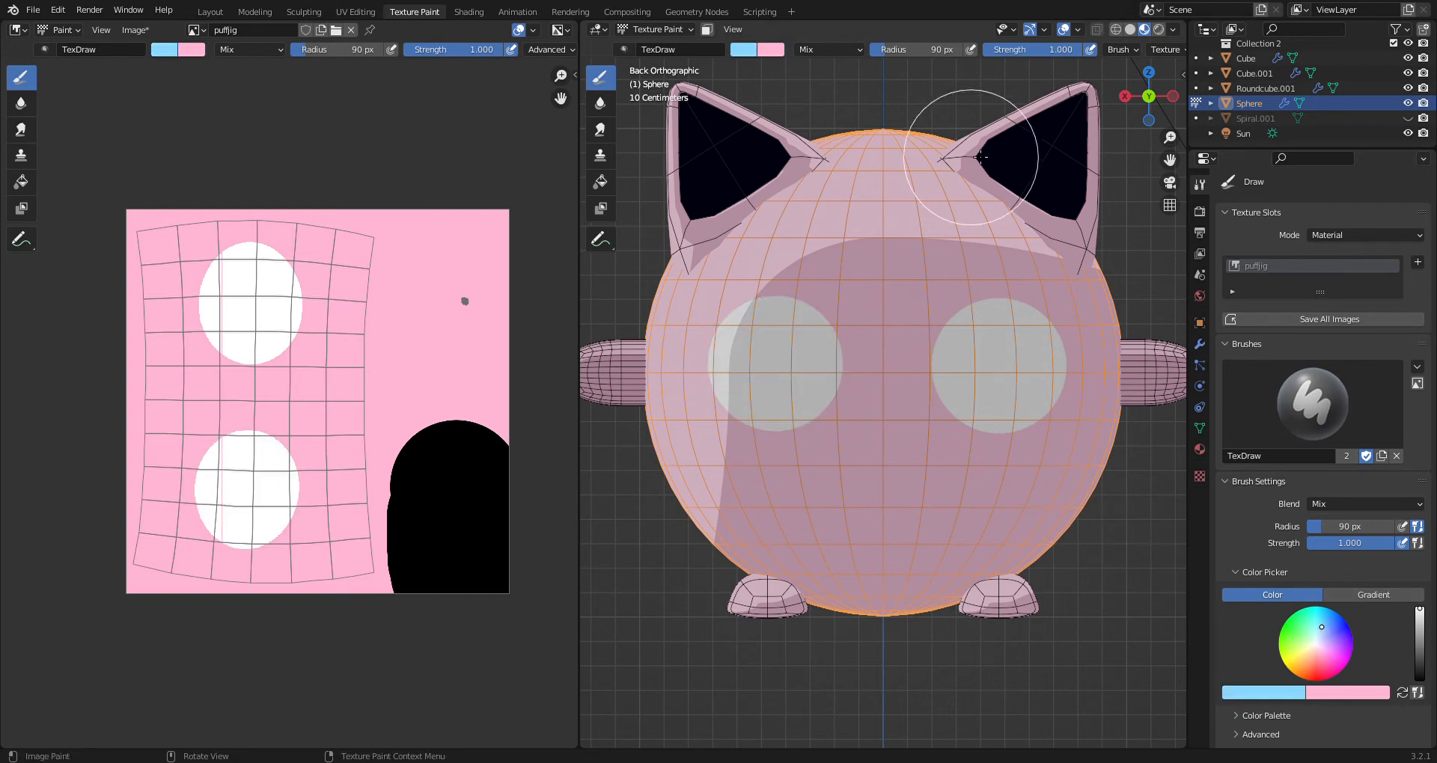
left_click_drag(881, 50, 887, 50)
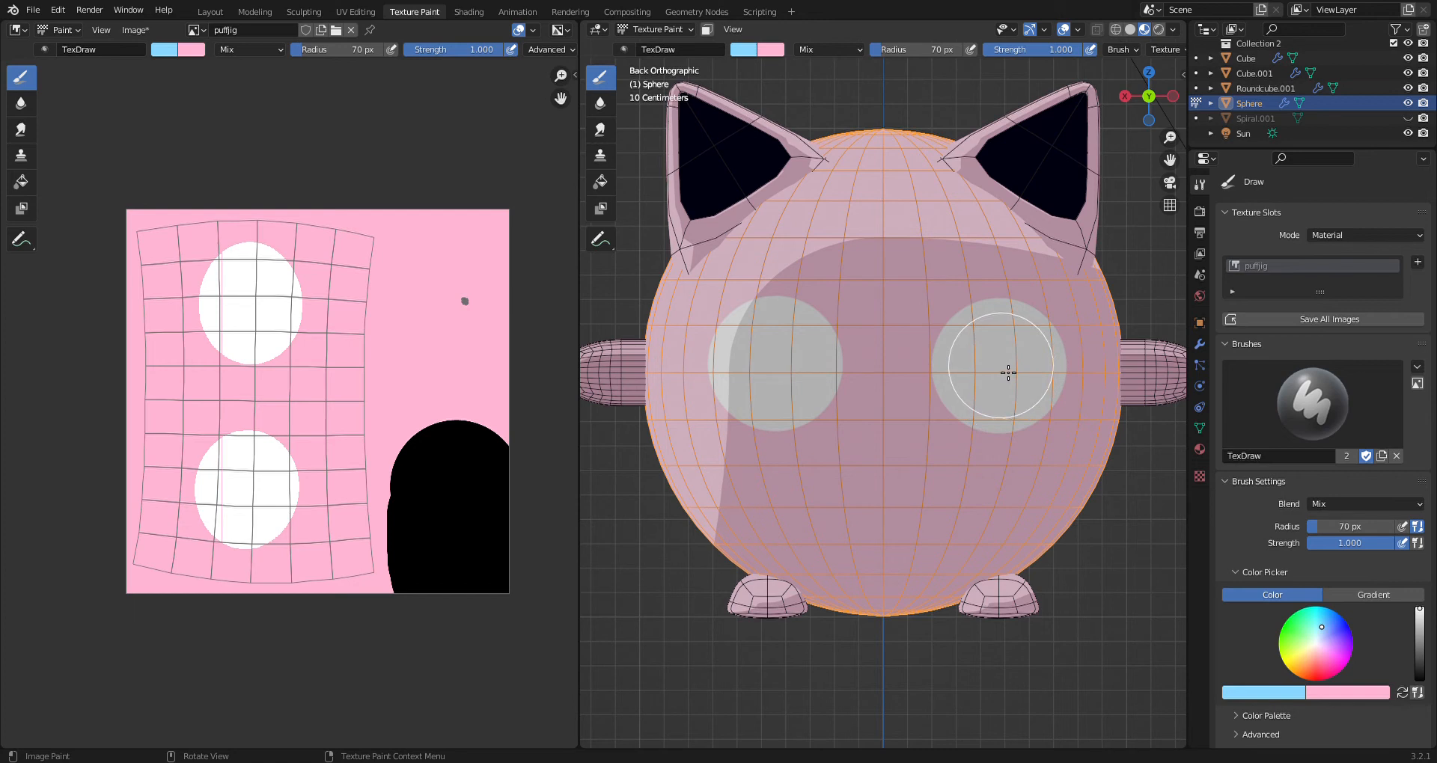
left_click(1008, 372)
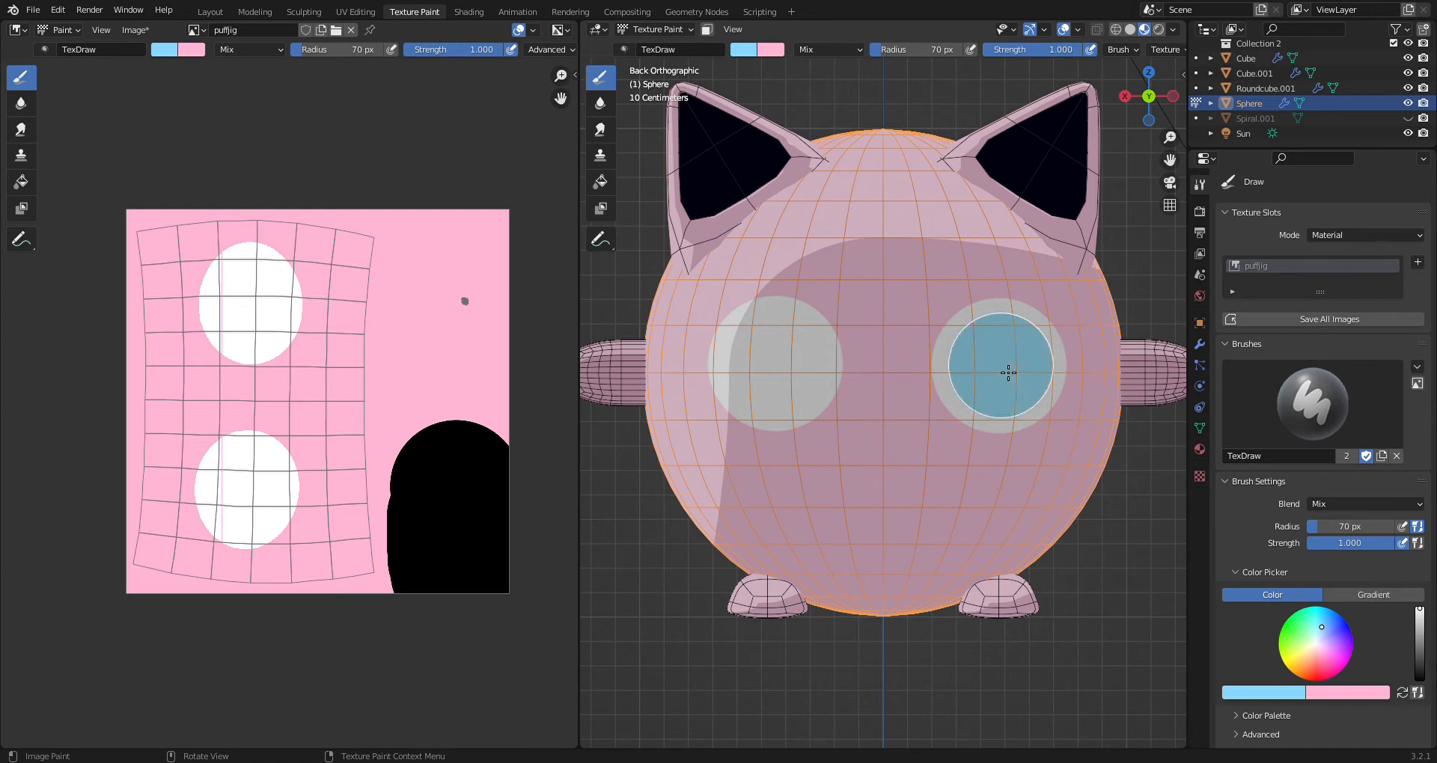
left_click(779, 370)
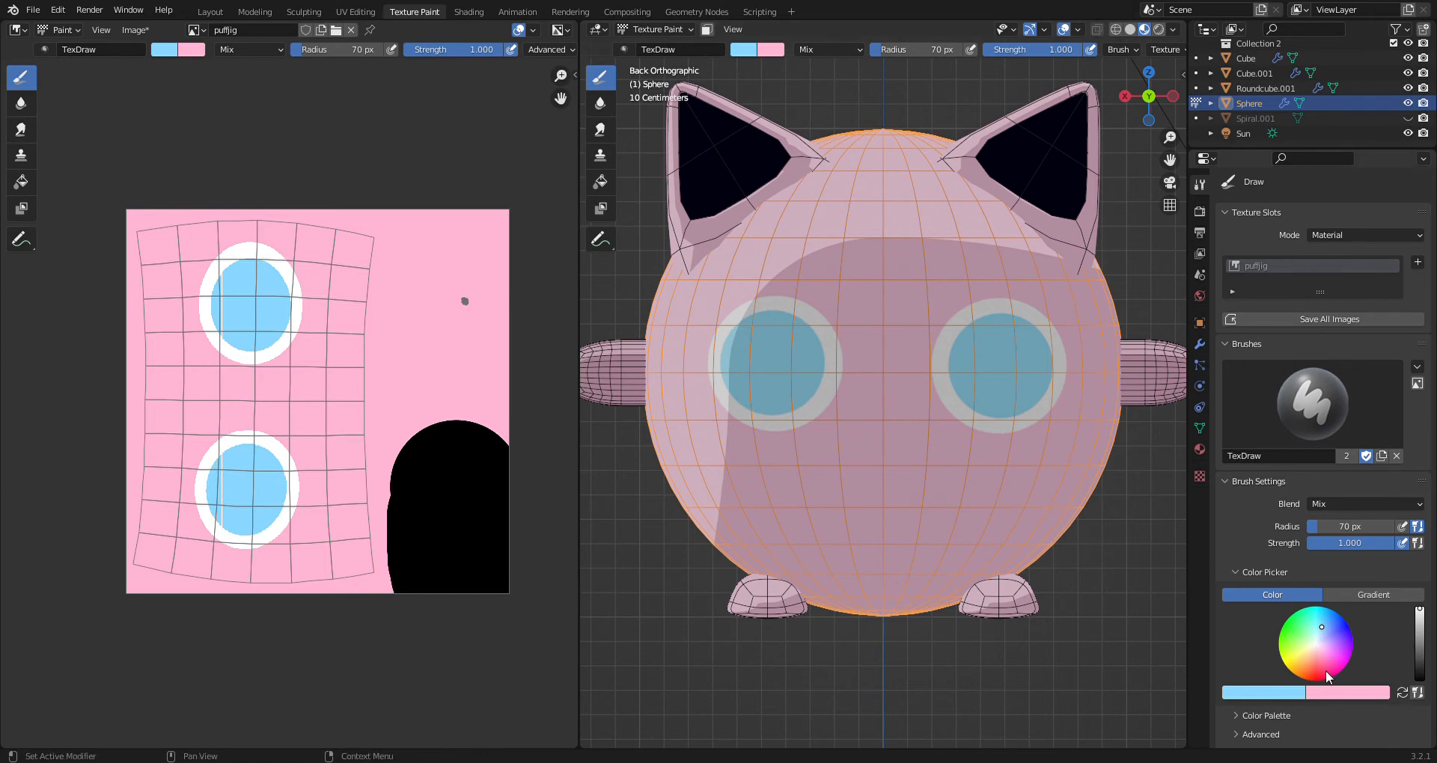
Paint a white highlight on the upper inner-facing curve of each iris's same side with a 34 px brush
left_click(1299, 695)
left_click(1203, 620)
left_click_drag(1208, 643, 1274, 657)
left_click_drag(919, 50, 890, 49)
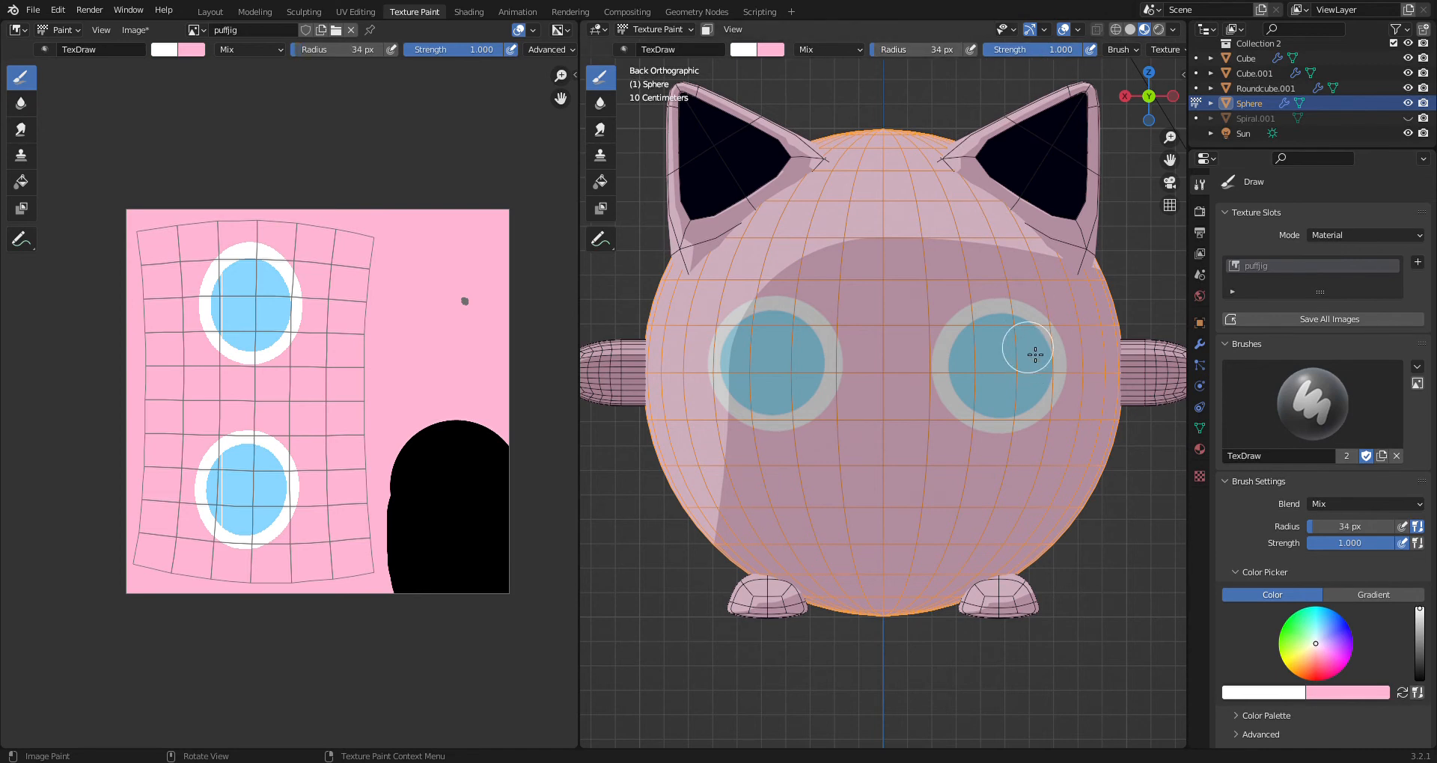
left_click_drag(1035, 355, 1027, 343)
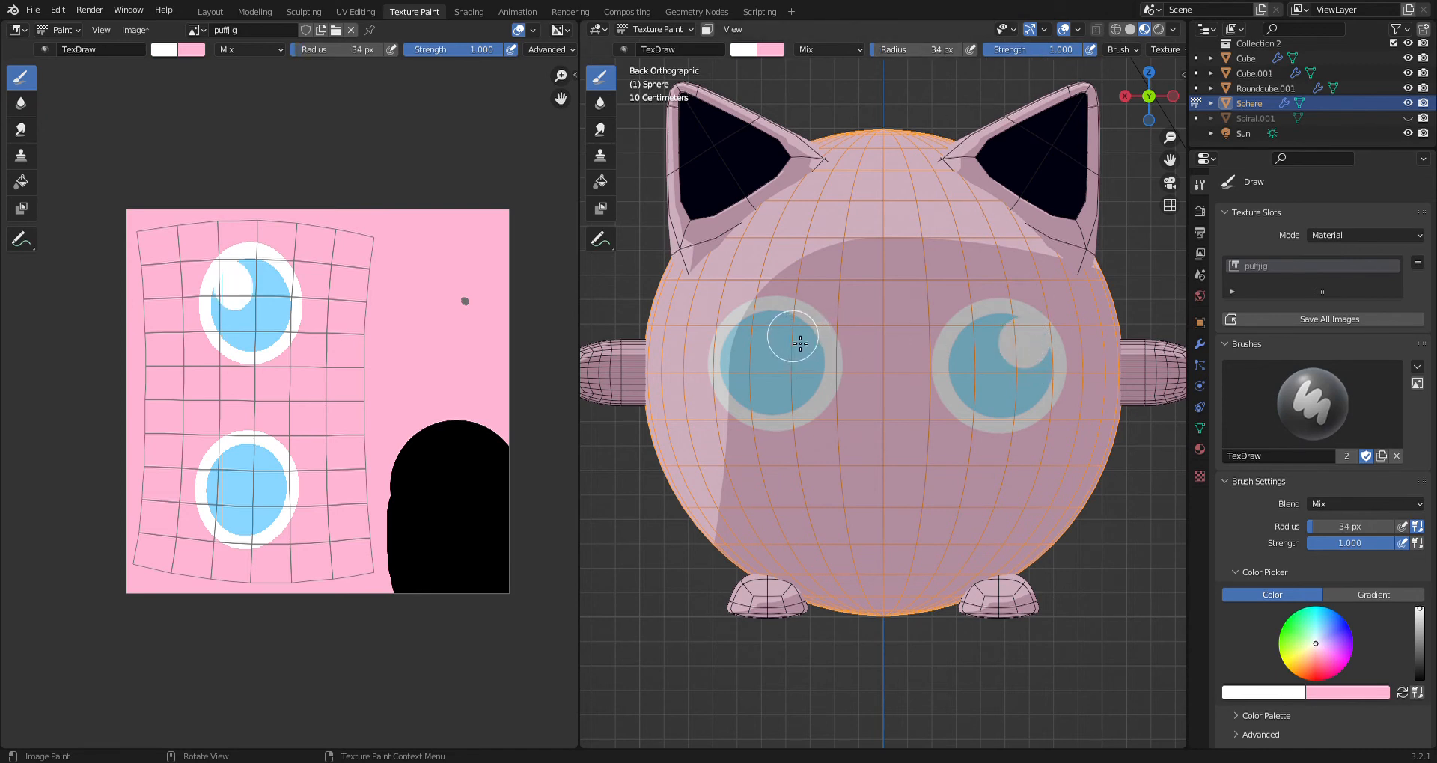
left_click_drag(800, 343, 799, 336)
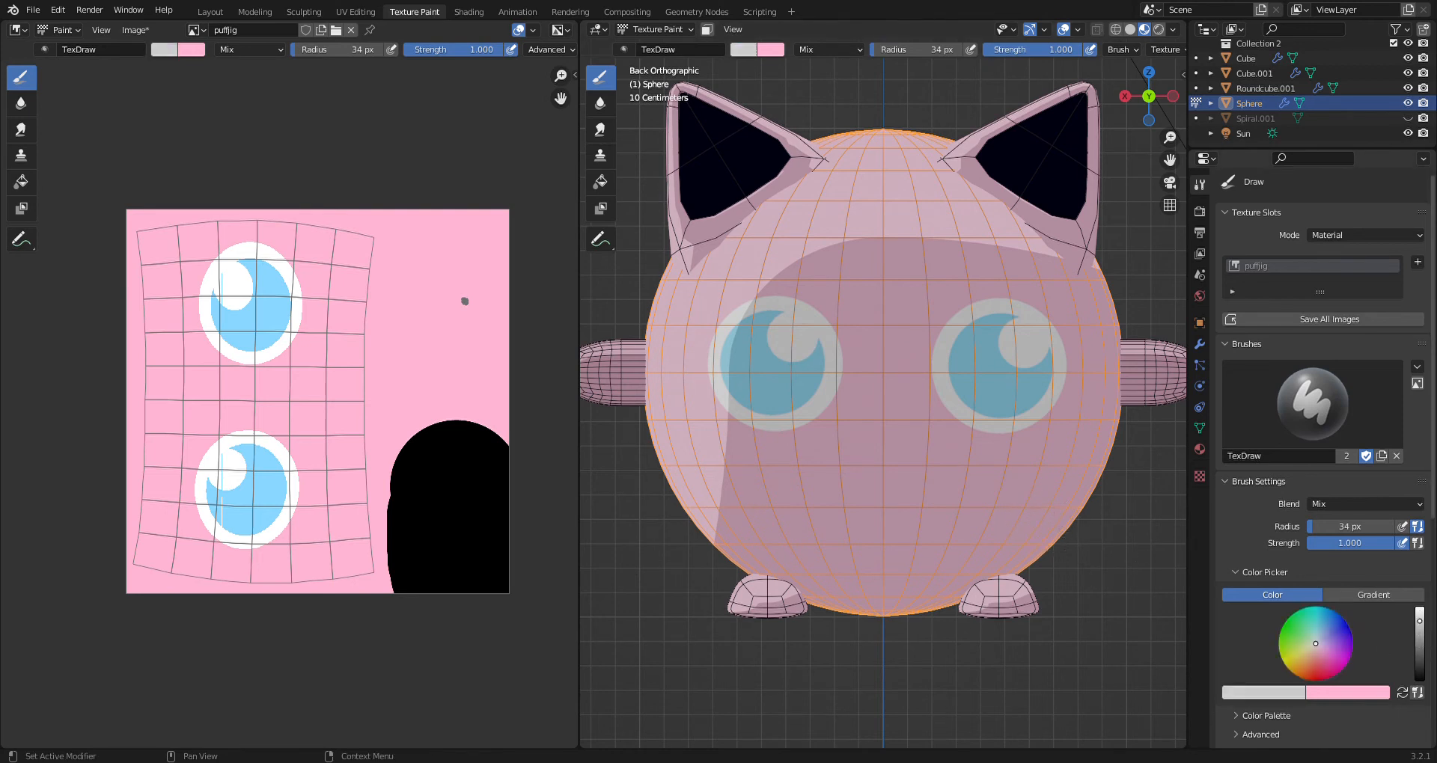
Set the brush to a dark muted pink with a 6 px radius
left_click_drag(1321, 645, 1326, 655)
left_click_drag(1419, 609, 1419, 647)
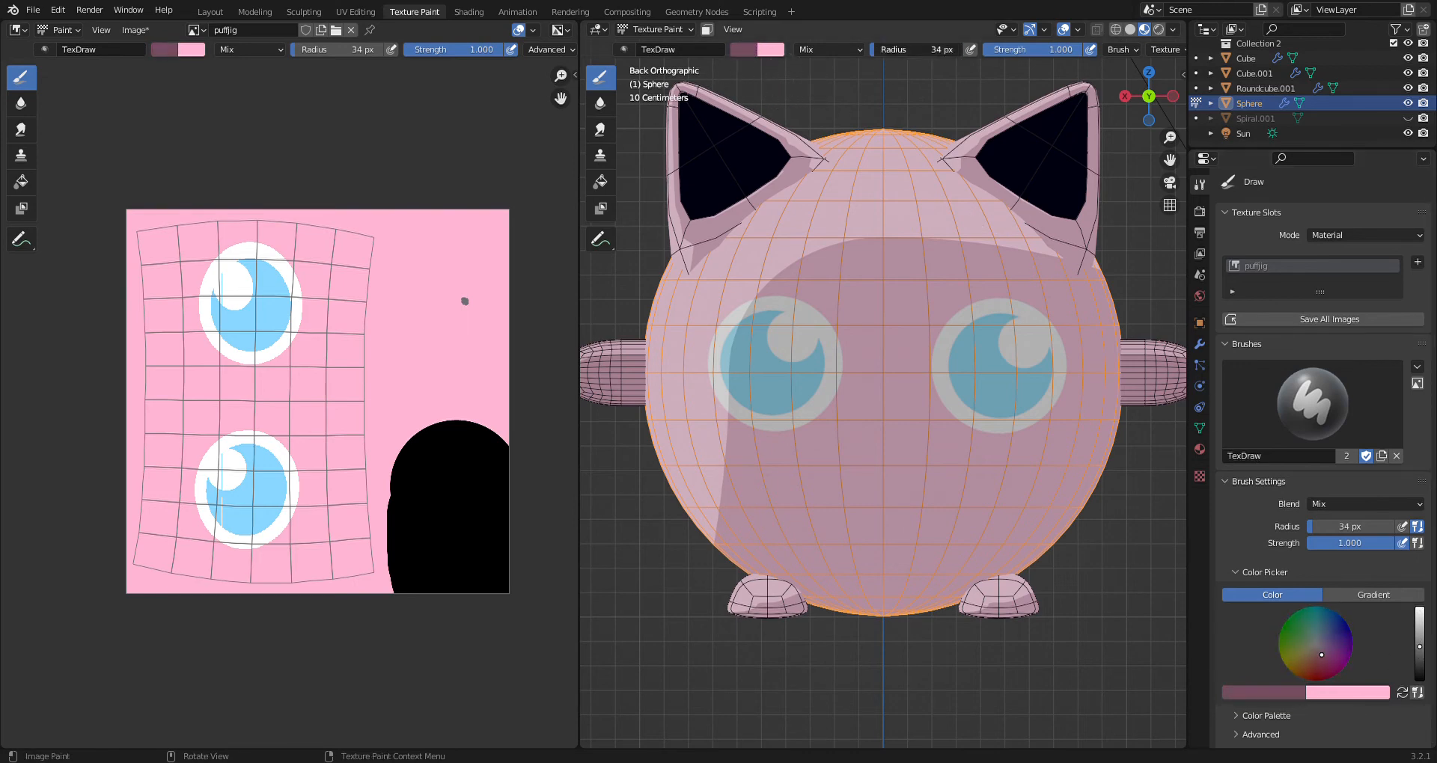
left_click_drag(903, 50, 897, 49)
Try a small curved mouth stroke between and below the eyes and undo it
scroll(915, 449, "up", 5)
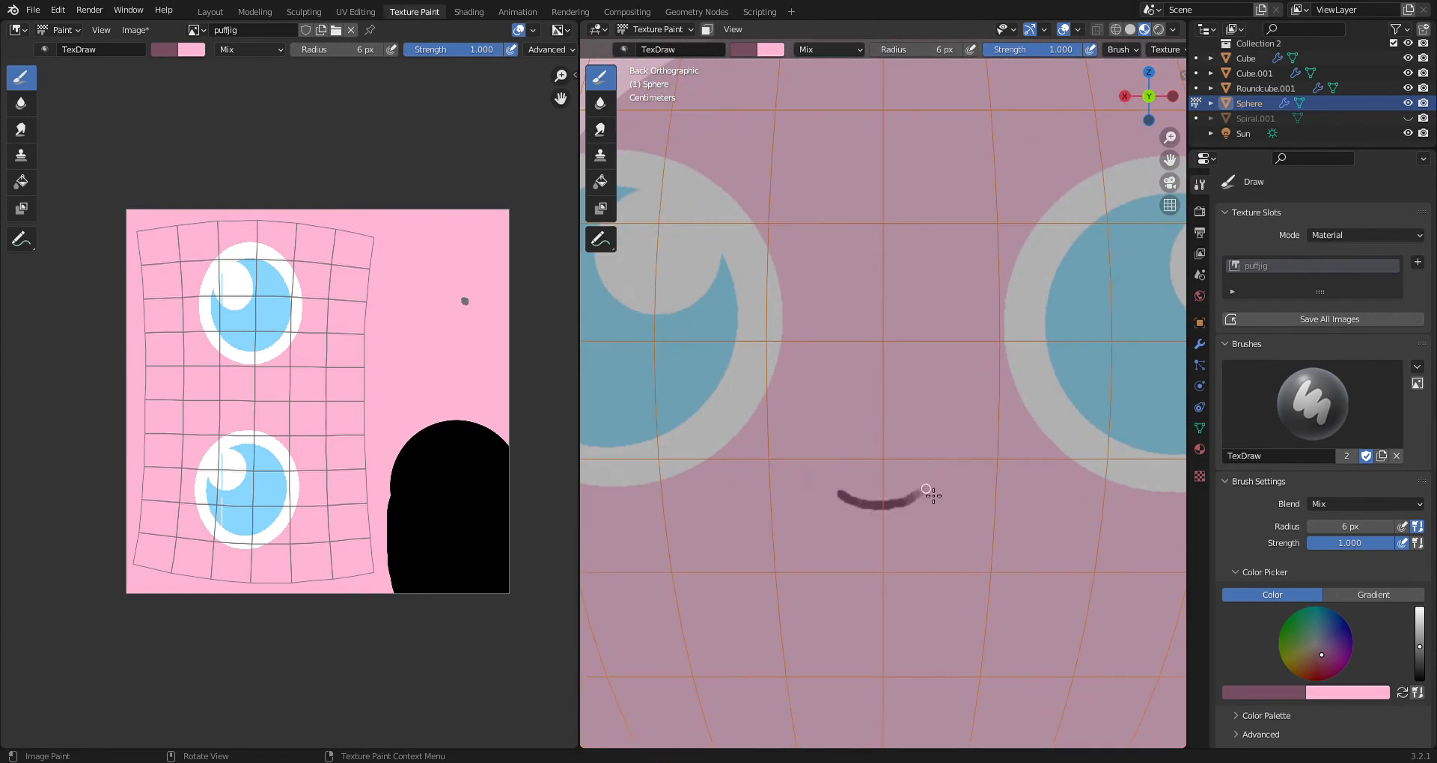
scroll(898, 497, "down", 3)
scroll(890, 496, "up", 3)
key("ctrl+z")
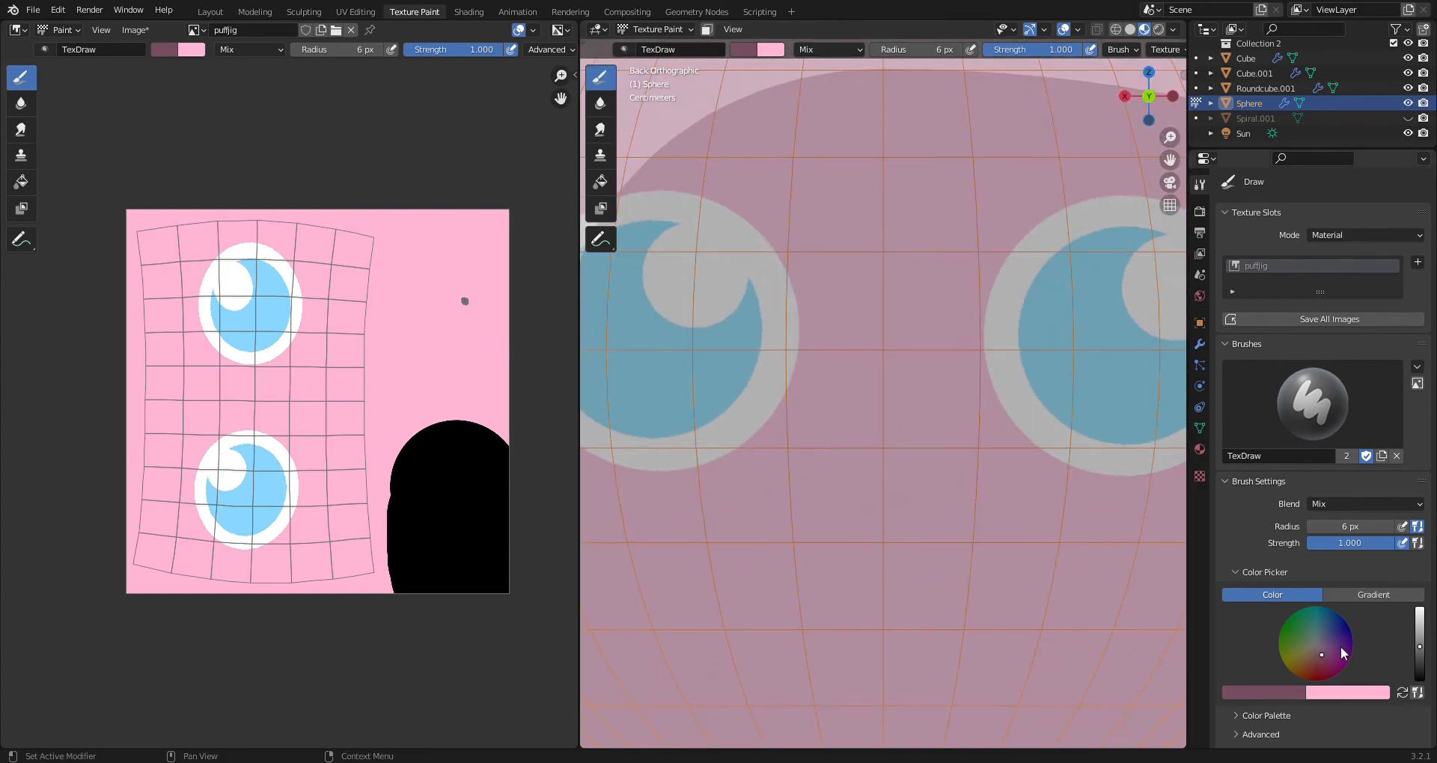
Lighten the brush colour to a dusty pink and paint a small smile centred below the eyes, undoing unsatisfactory strokes
left_click_drag(1419, 647, 1419, 629)
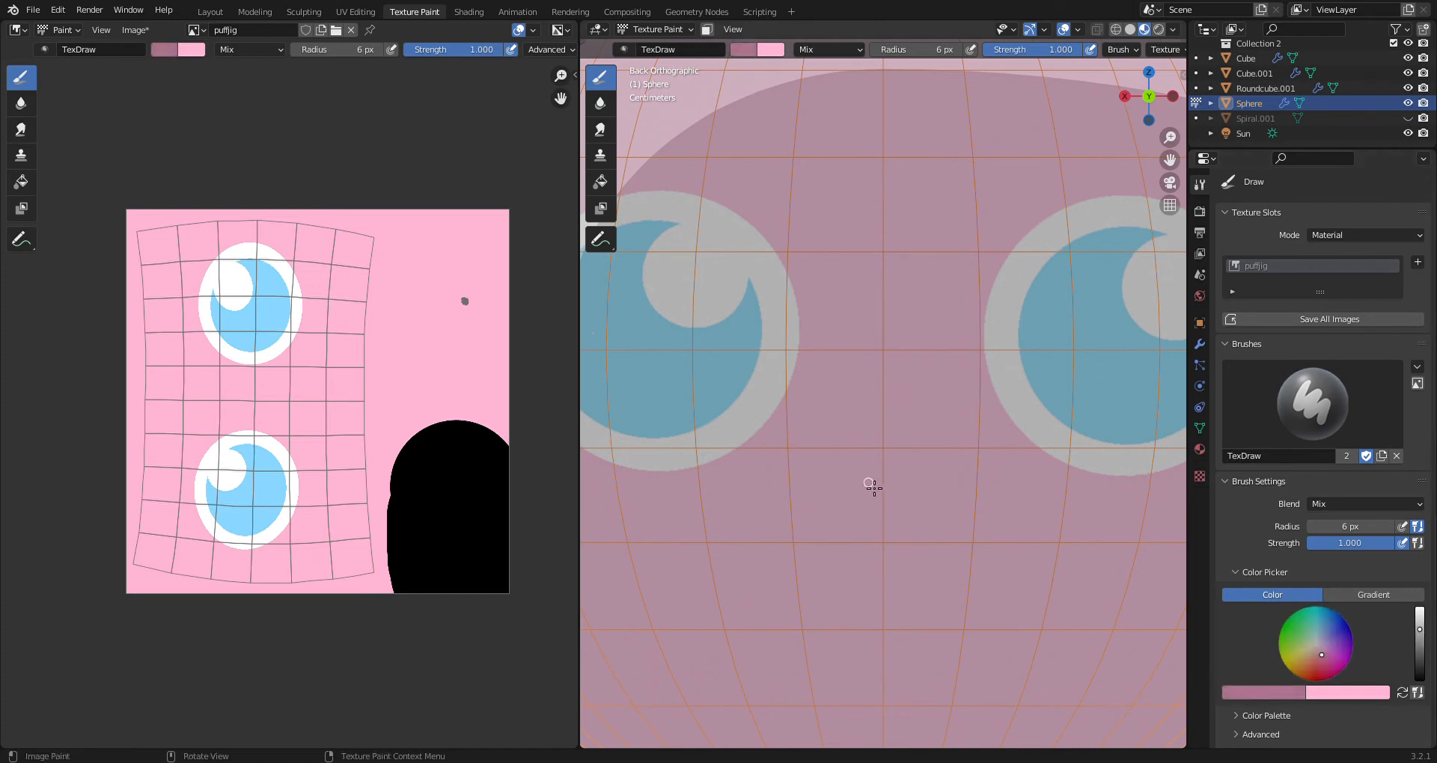
left_click_drag(877, 511, 919, 478)
key("ctrl+z")
key("ctrl+z")
left_click_drag(885, 518, 926, 495)
key("ctrl+z")
scroll(873, 522, "down", 4)
scroll(883, 487, "up", 1)
scroll(885, 486, "down", 1)
key("ctrl+z")
scroll(914, 473, "up", 1)
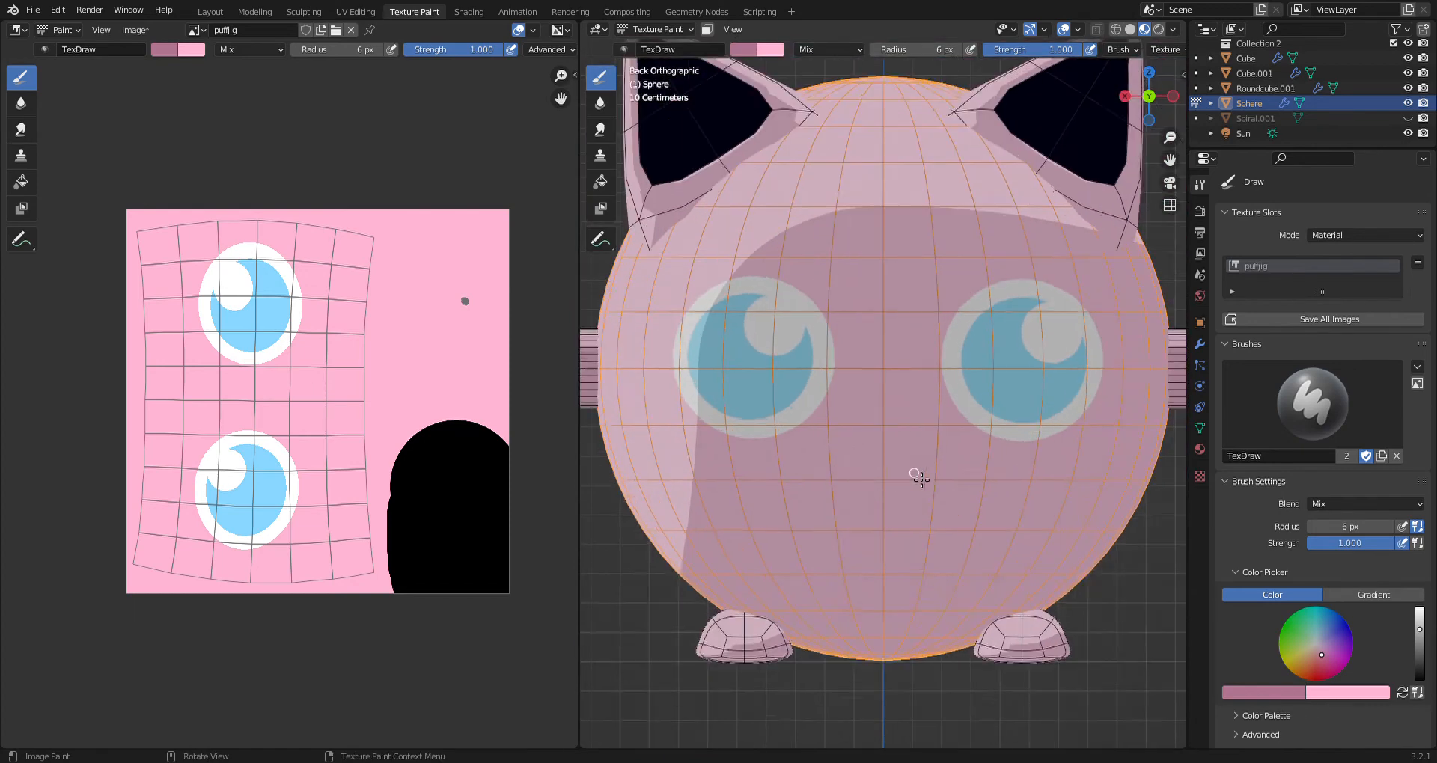
scroll(909, 472, "up", 1)
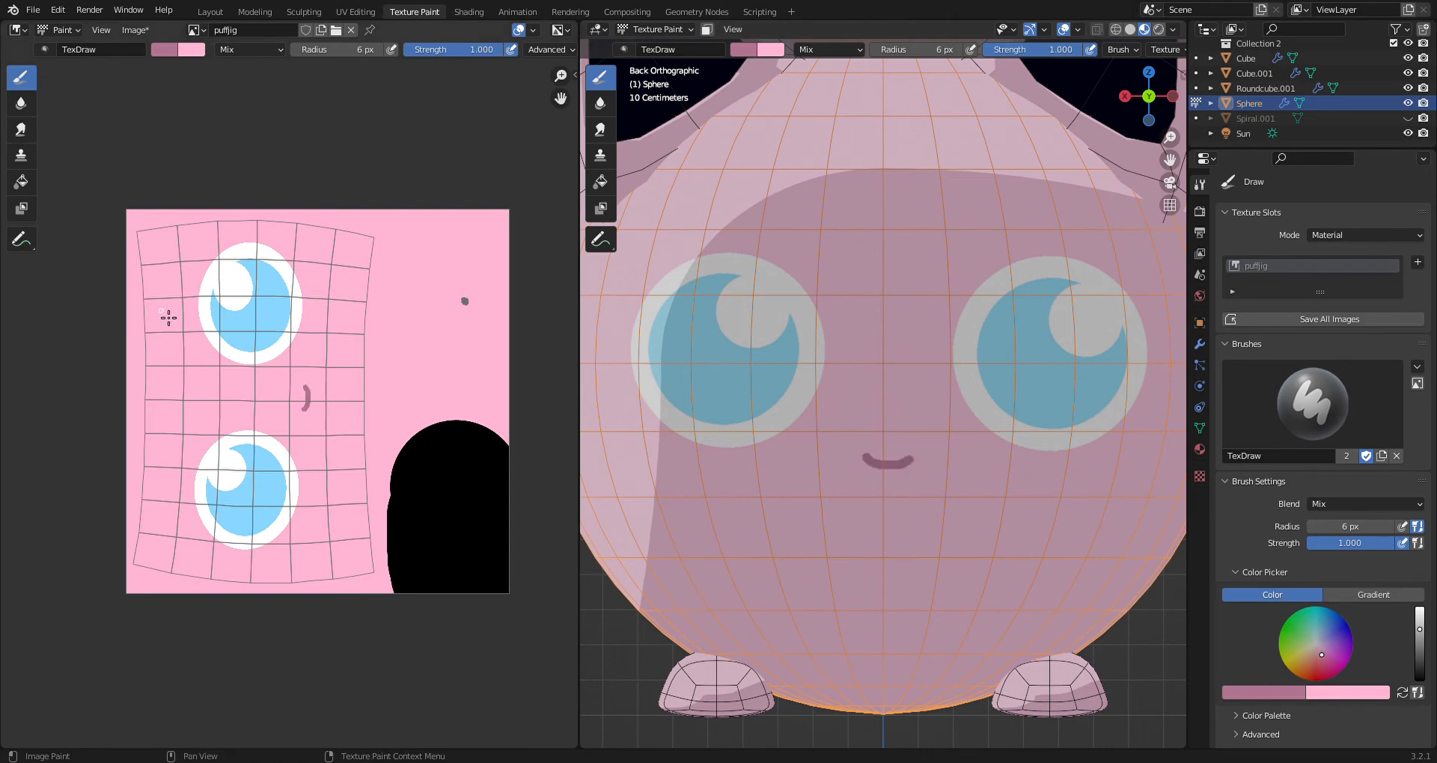
In UV Editing, shift the body's UVs slightly upward over the puffjig texture to centre the painted face
left_click(346, 12)
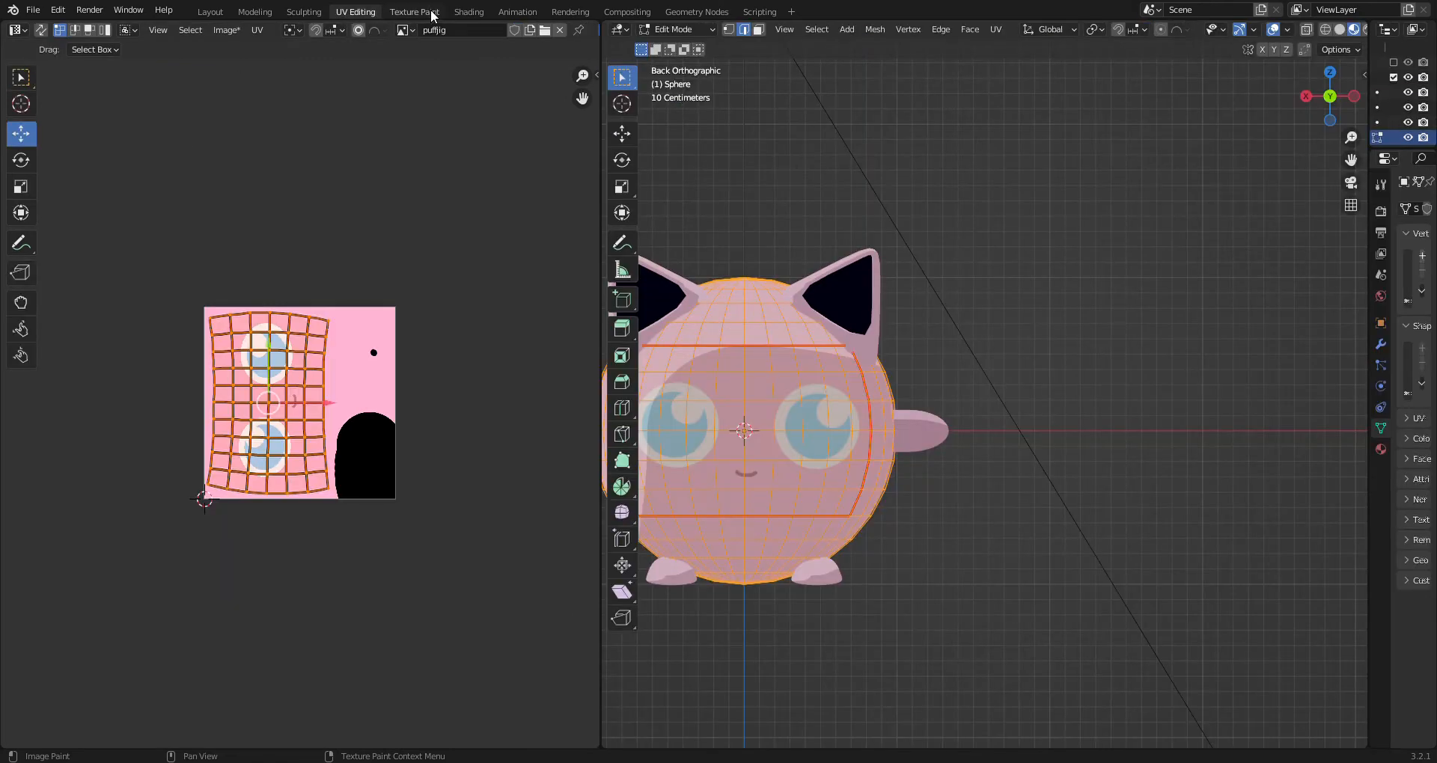
scroll(280, 341, "up", 2)
scroll(828, 461, "up", 1)
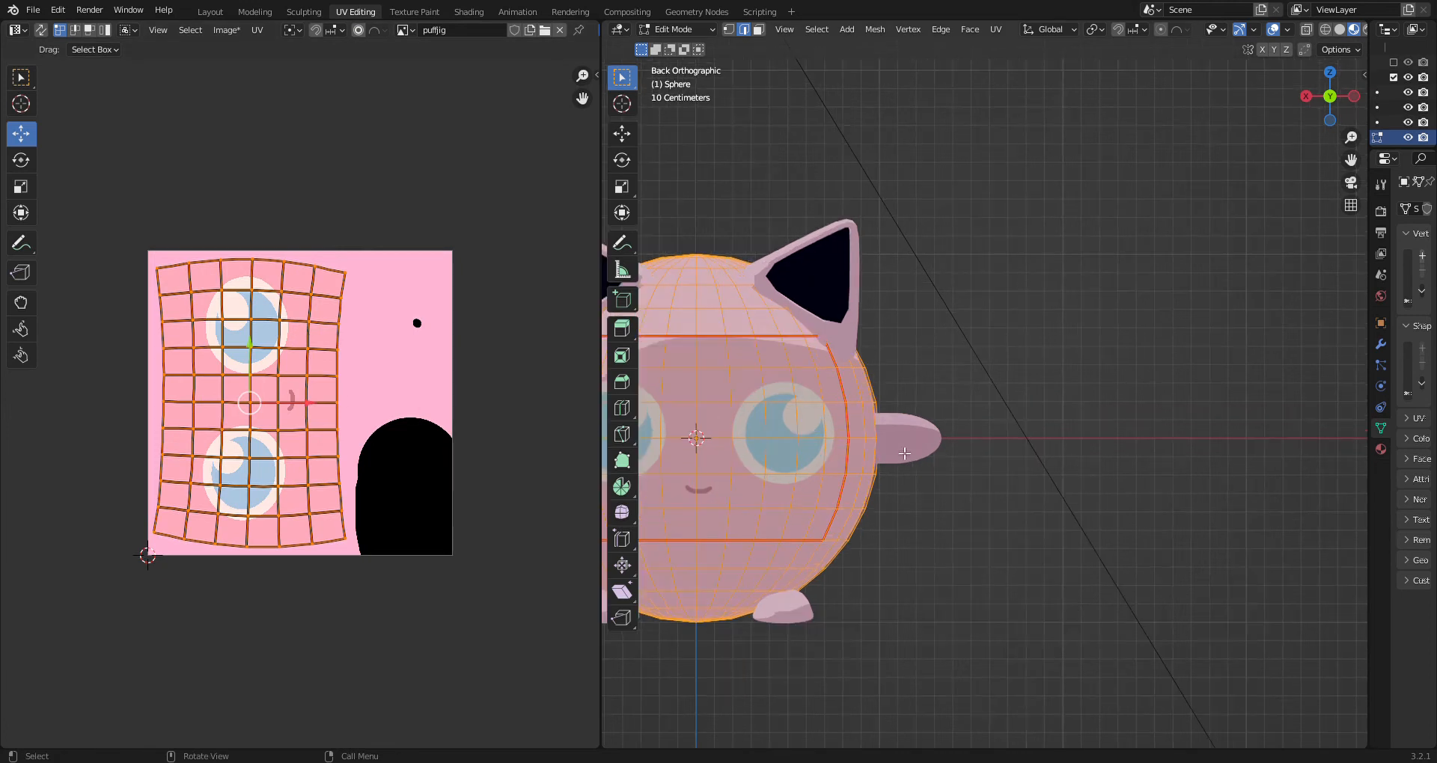
middle_click_drag(908, 453, 1088, 472, "shift")
scroll(479, 456, "up", 1)
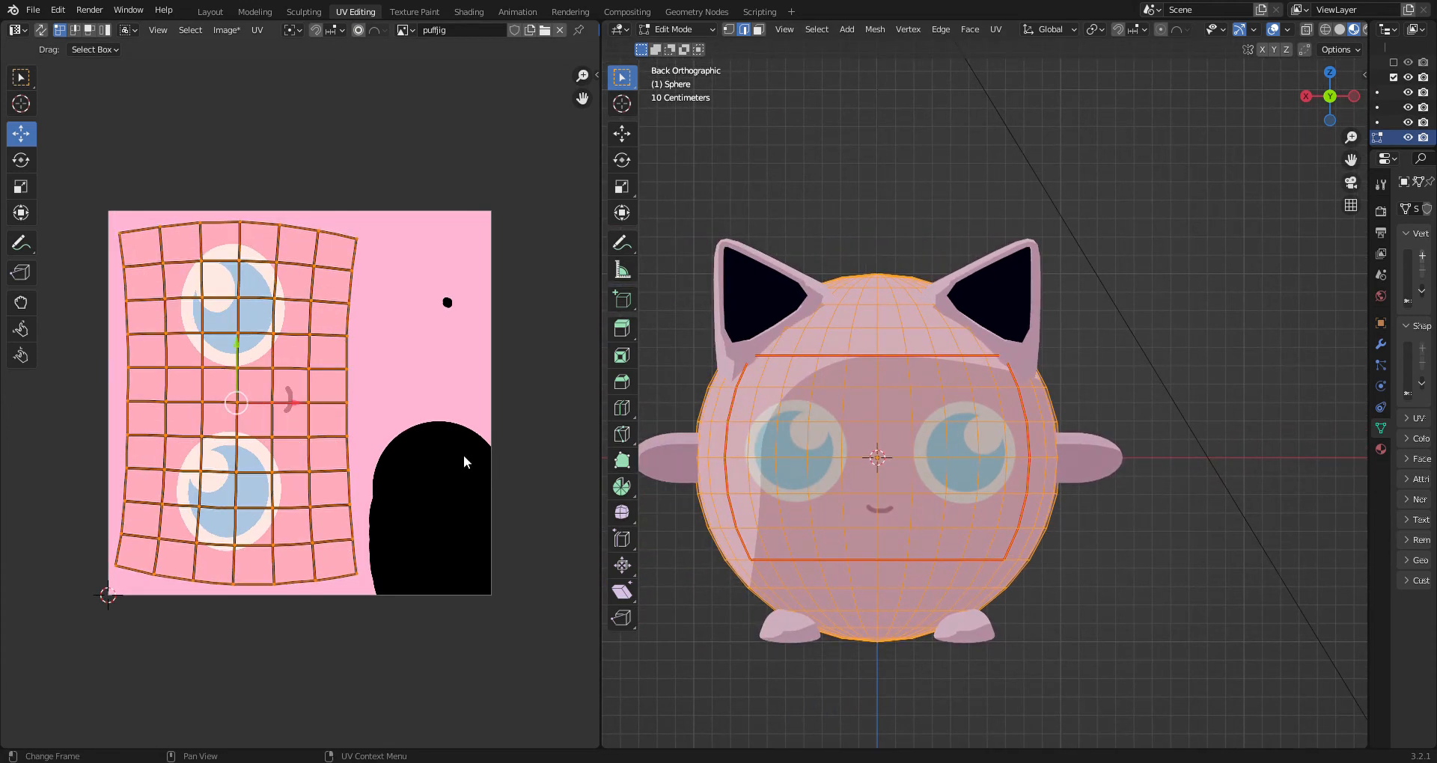
left_click_drag(233, 354, 241, 343)
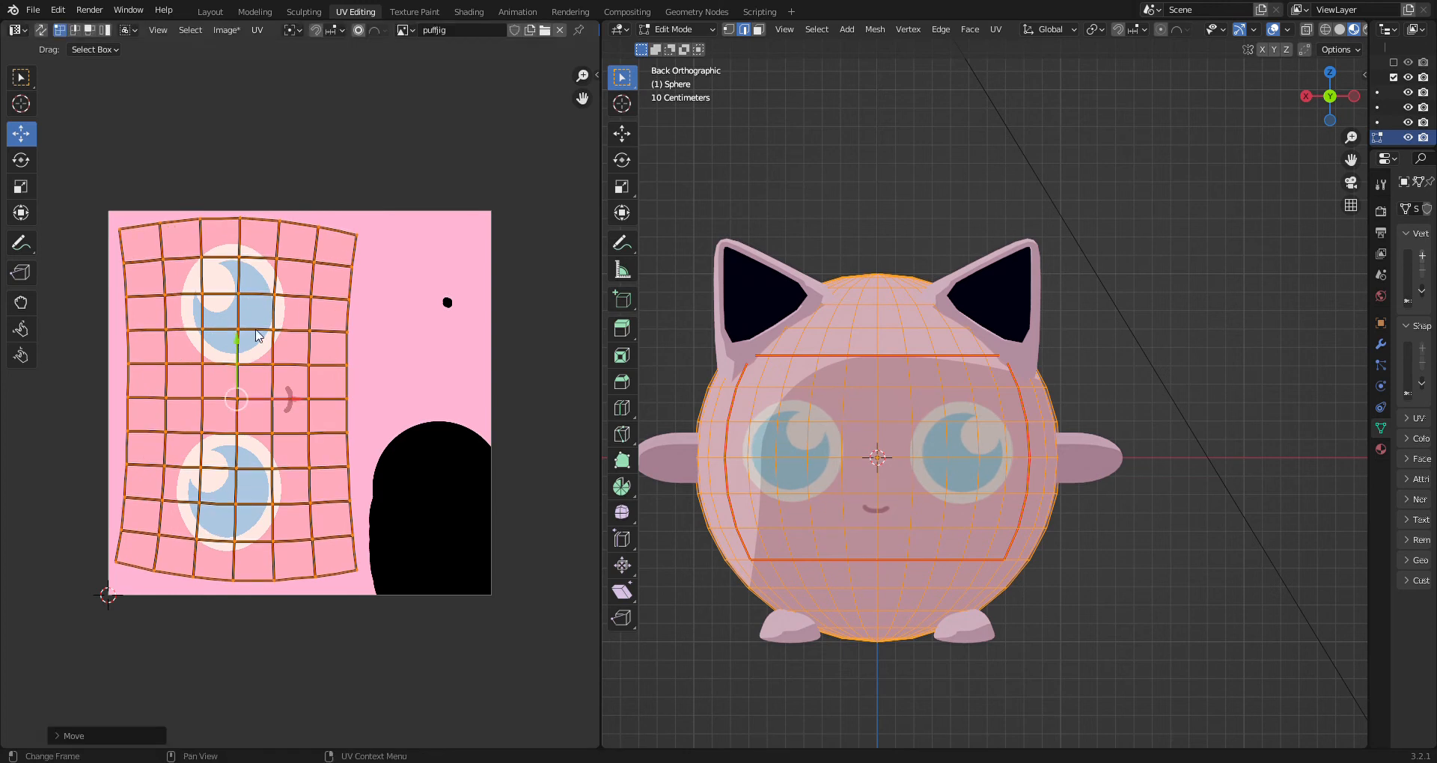
Set the puffjig image texture's extrapolation to Extend in the JIG material and unhide Spiral.001
left_click(468, 12)
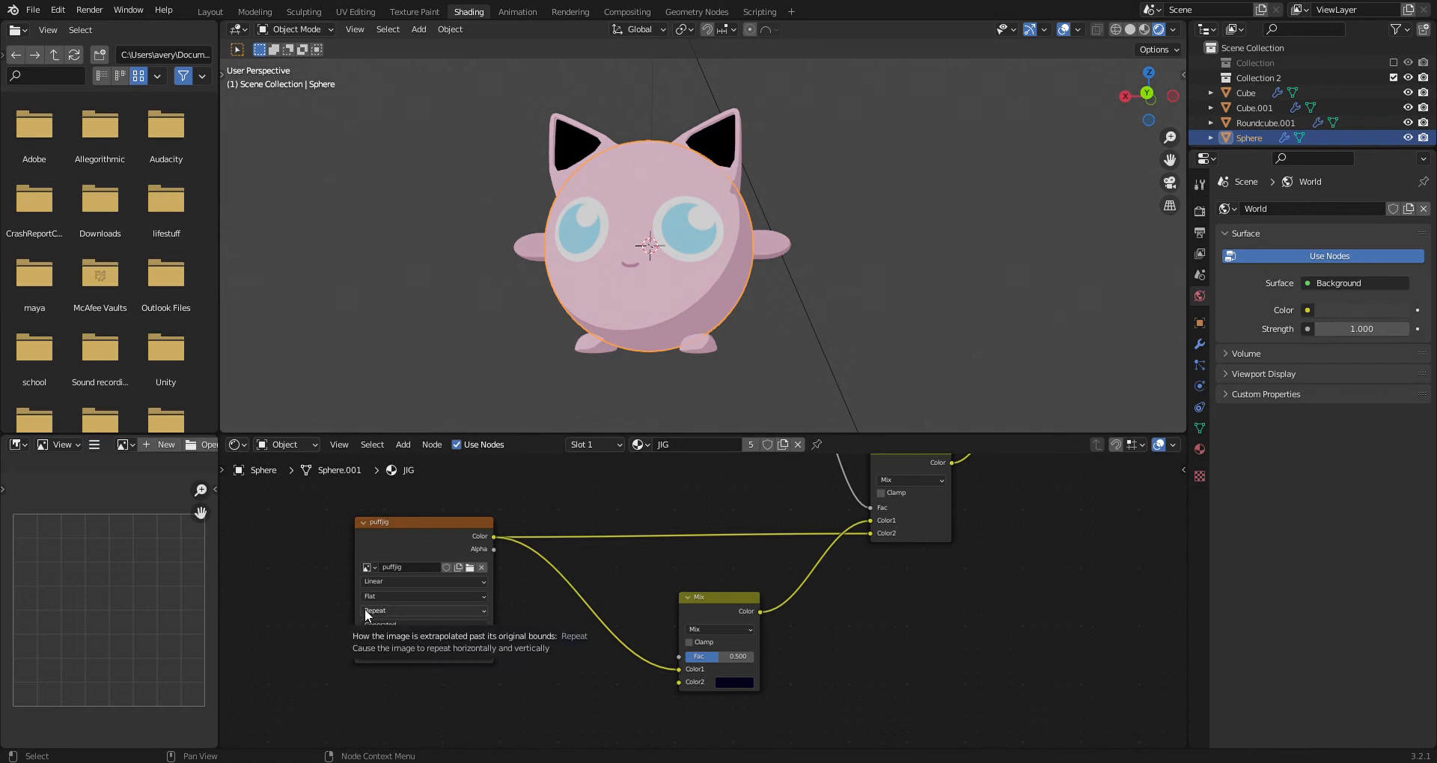
left_click_drag(399, 546, 436, 526)
left_click(416, 591)
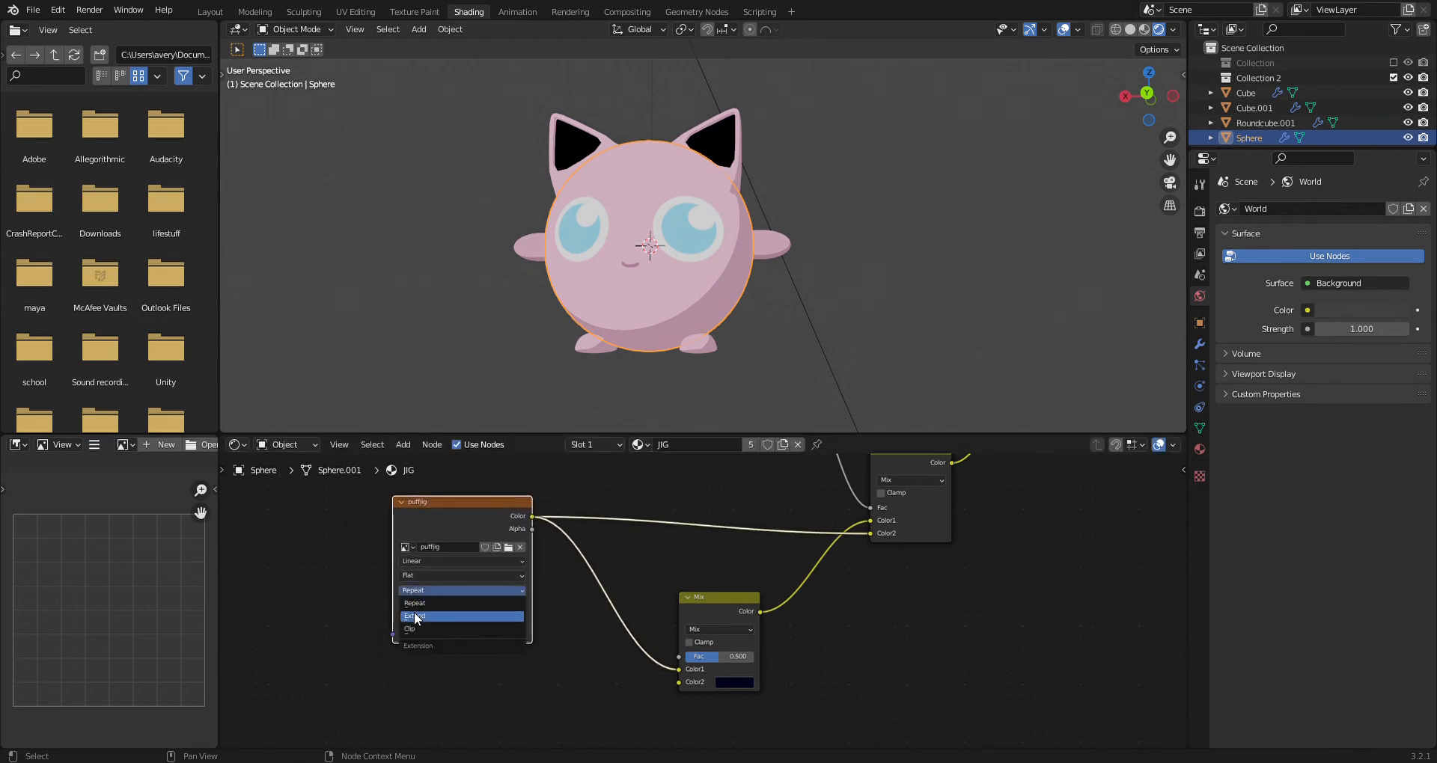
left_click(414, 621)
middle_click_drag(470, 295, 431, 323)
scroll(1332, 142, "down", 2)
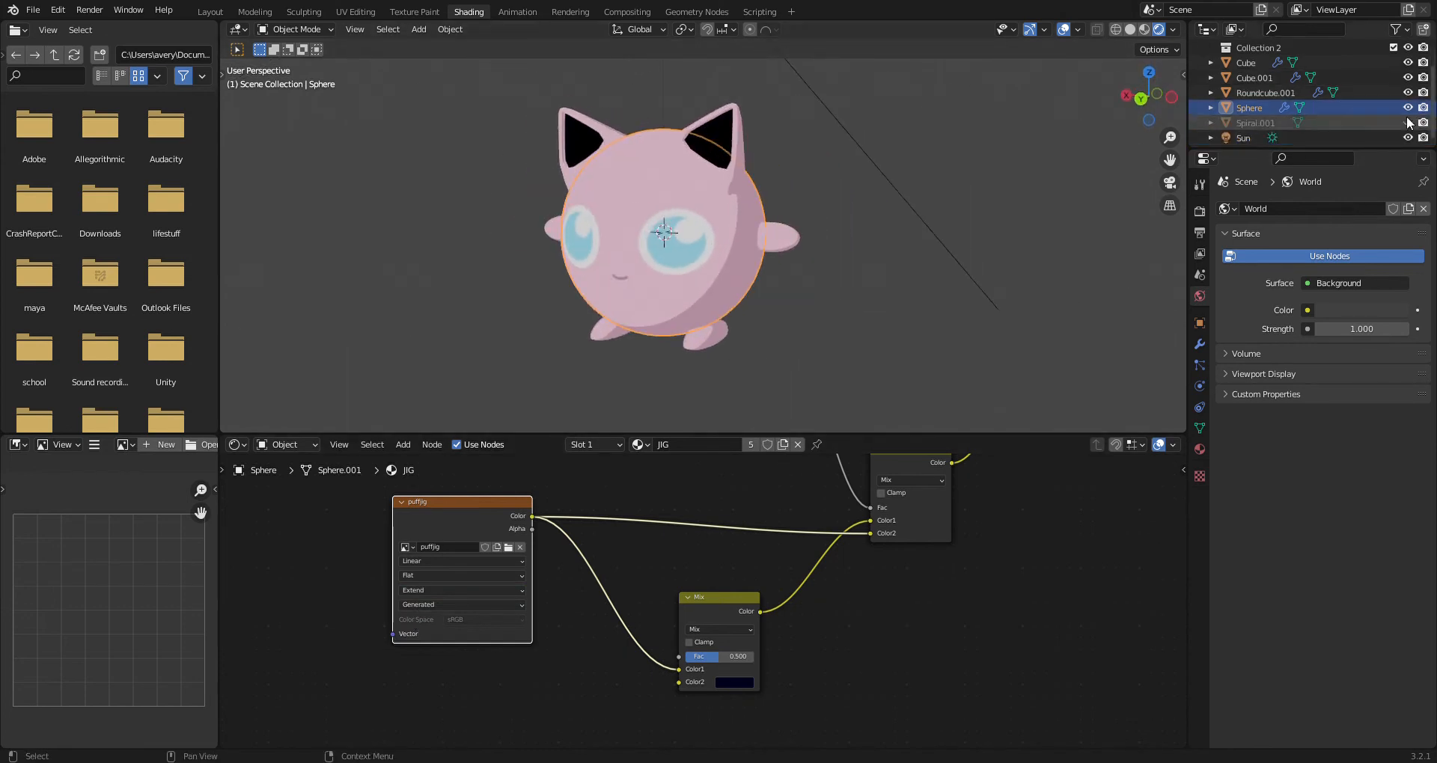
left_click(1408, 122)
mouse_move(744, 211)
middle_mouse_down()
mouse_move(922, 169)
mouse_move(962, 289)
mouse_move(815, 186)
mouse_move(771, 205)
middle_mouse_up()
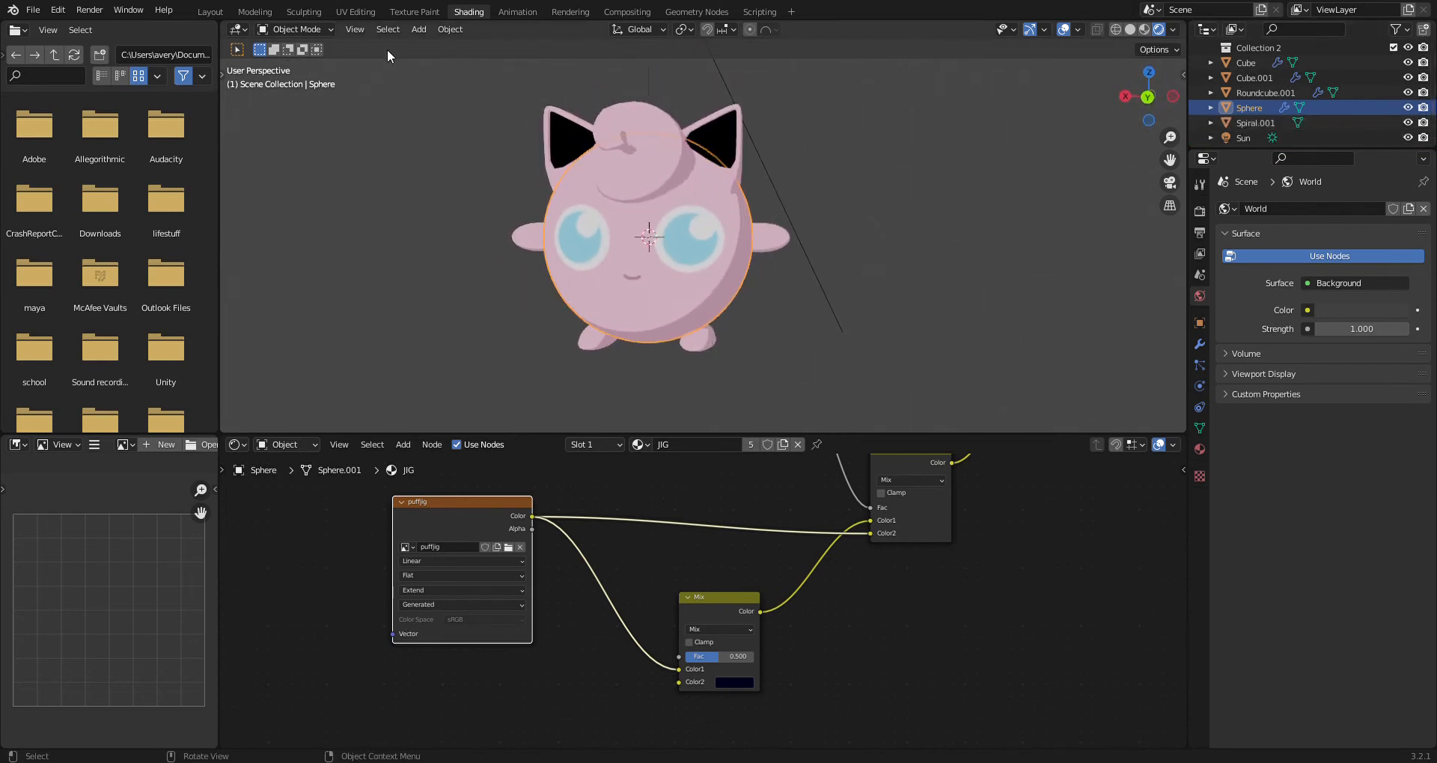
Select the ears, Cube.001, lower their mesh about 0.033 m and rotate it about 4.71° in edit mode
left_click(253, 11)
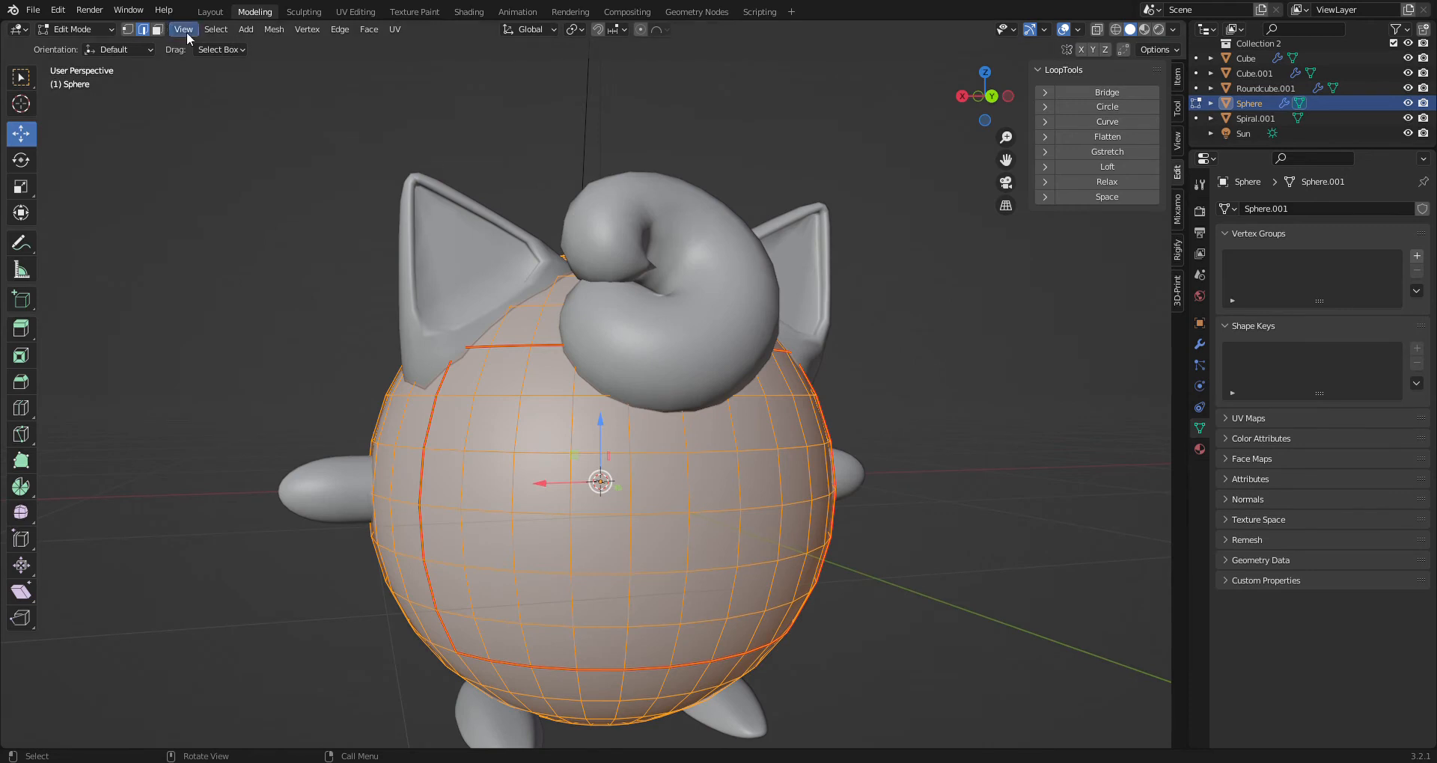
left_click(211, 12)
left_click(634, 347)
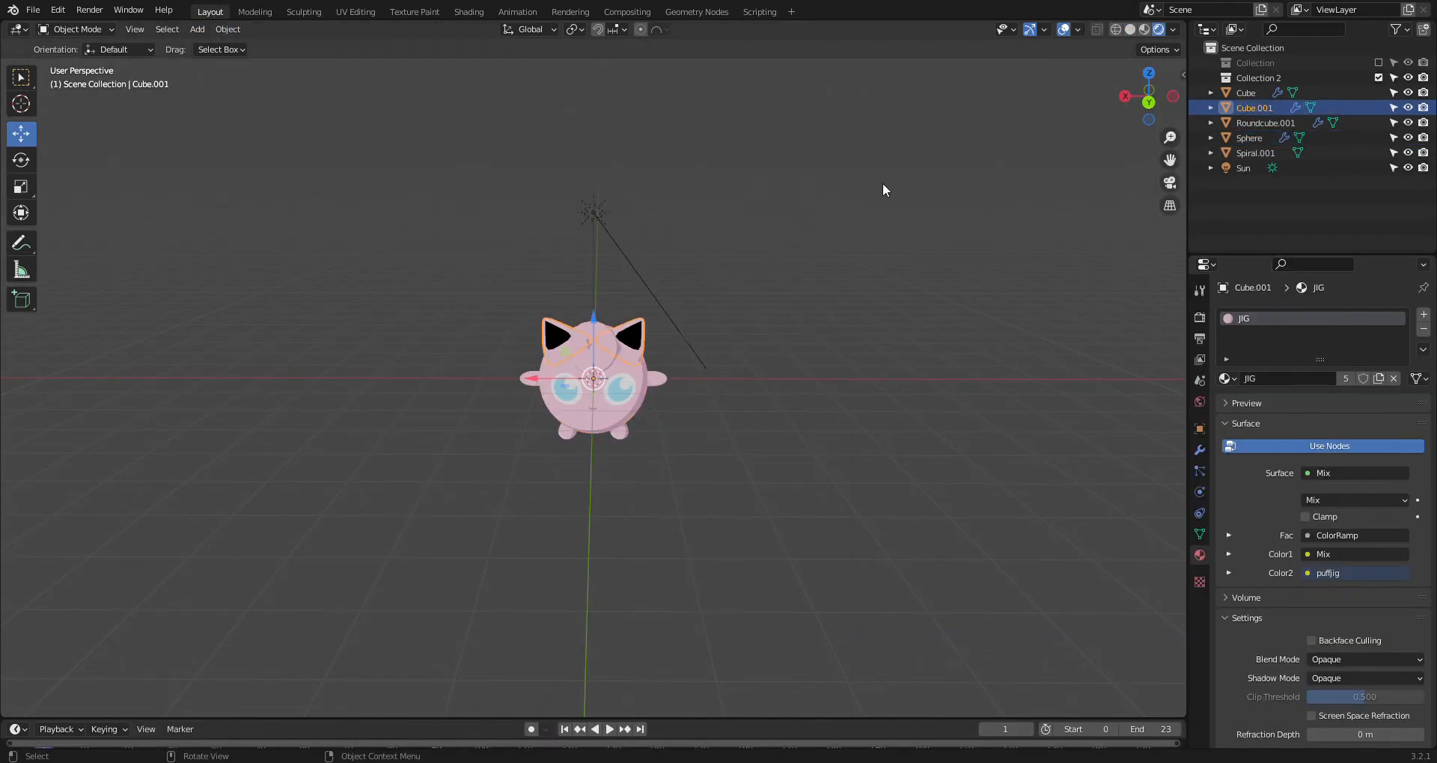
left_click(1149, 103)
scroll(438, 160, "up", 3)
scroll(438, 161, "up", 3)
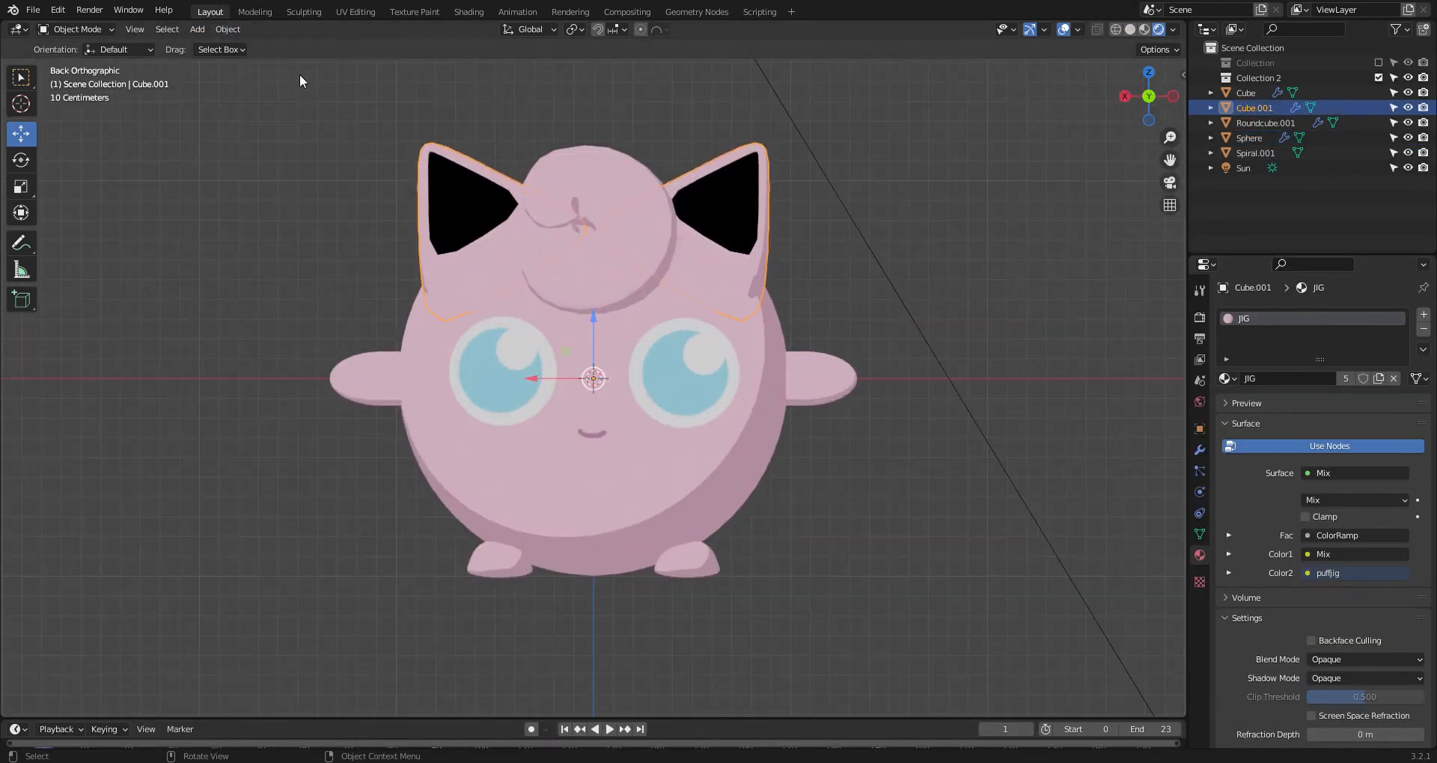
left_click(245, 11)
middle_click_drag(928, 360, 783, 281)
left_click_drag(773, 231, 774, 245)
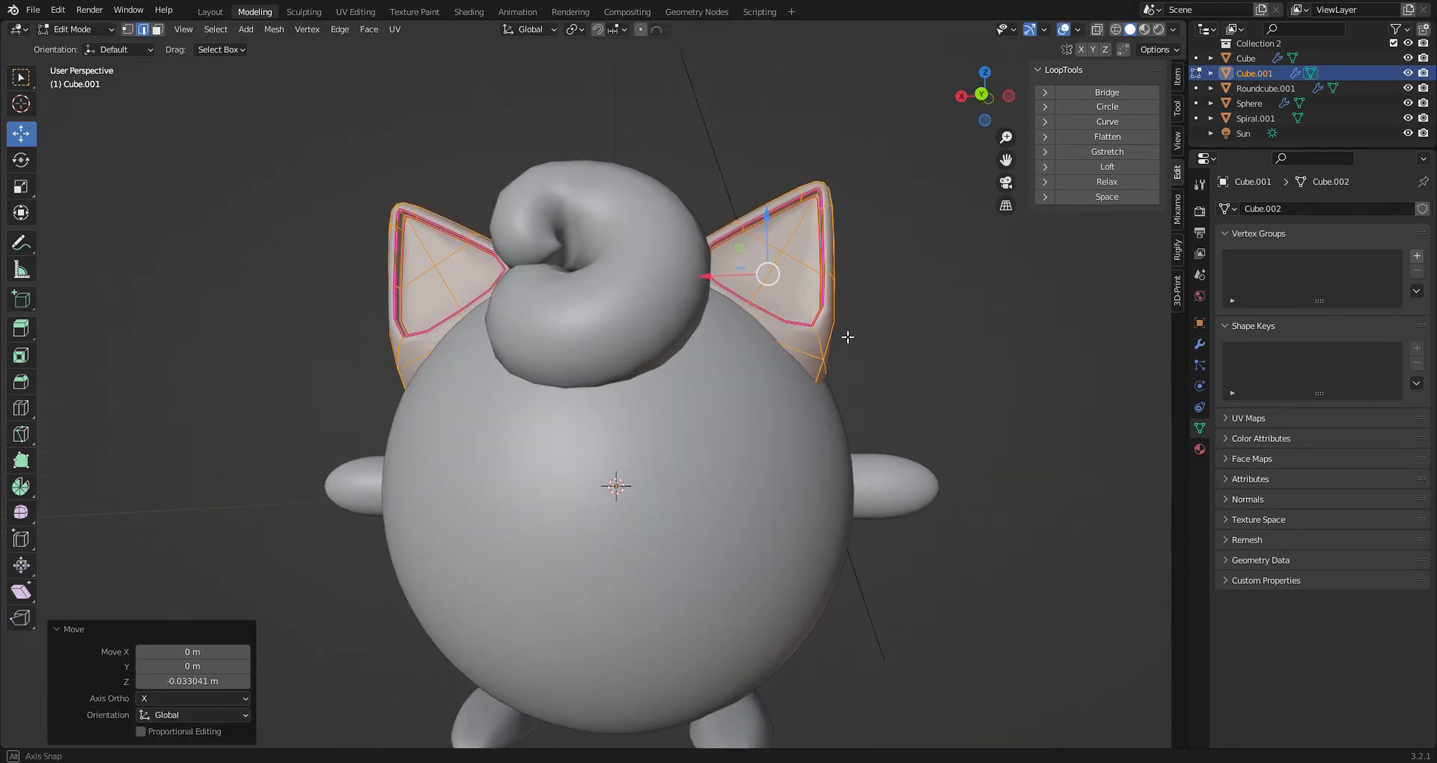
middle_click_drag(844, 334, 921, 266)
key("r")
left_click(922, 271)
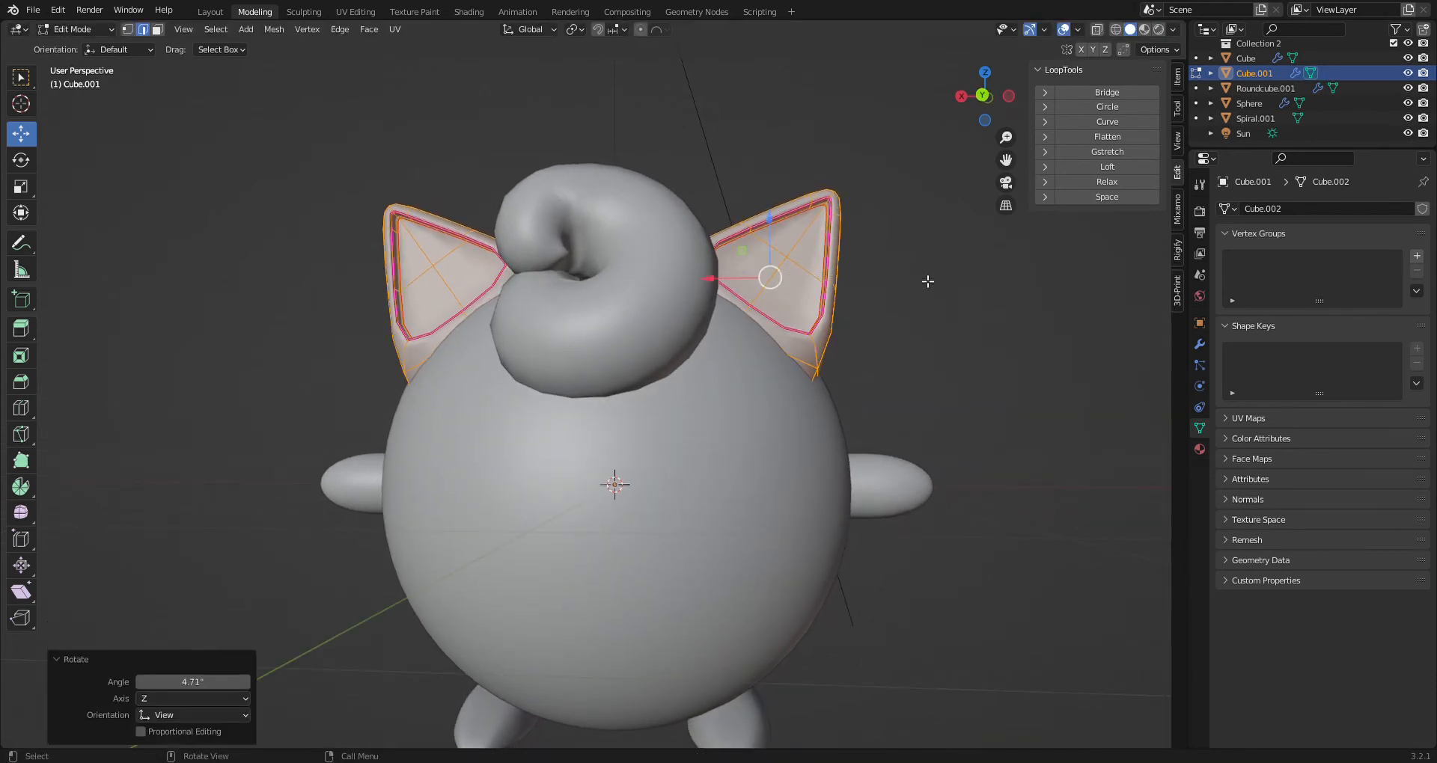
From the back view, rotate the ears about 3.78° more and move them about 0.038 m outward and 0.009 m down
left_click(983, 95)
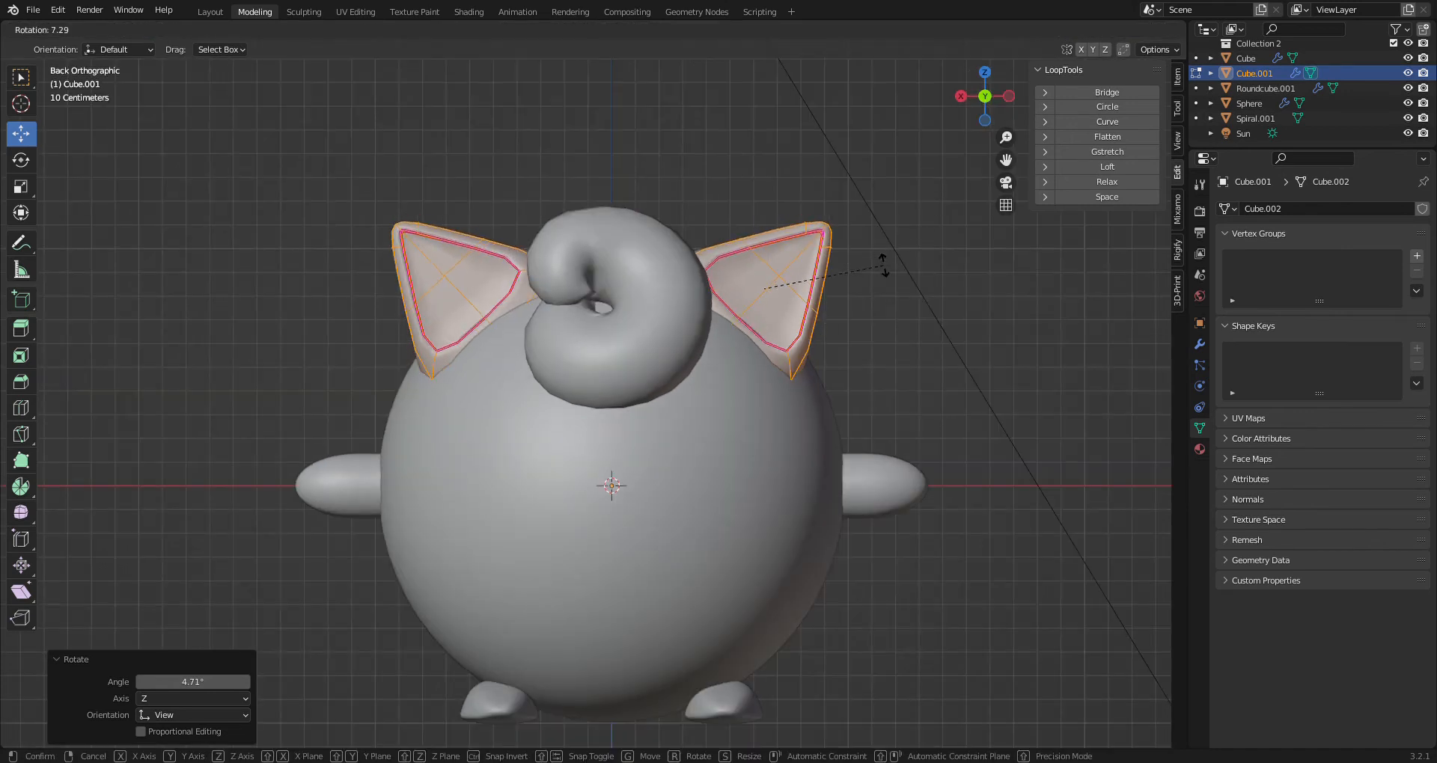
left_click(886, 258)
key("g")
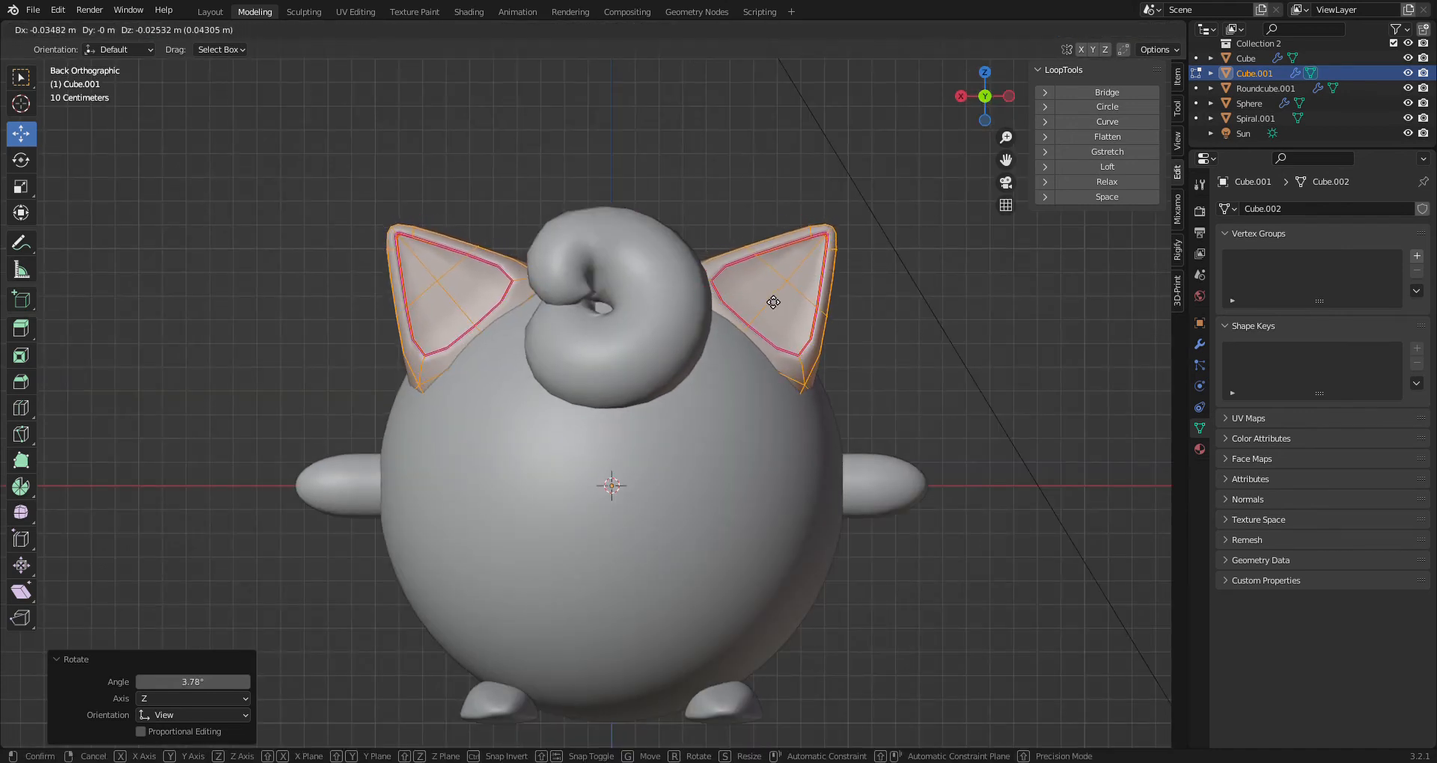
left_click(777, 299)
middle_click_drag(777, 299, 898, 414)
key("ctrl+KP_1")
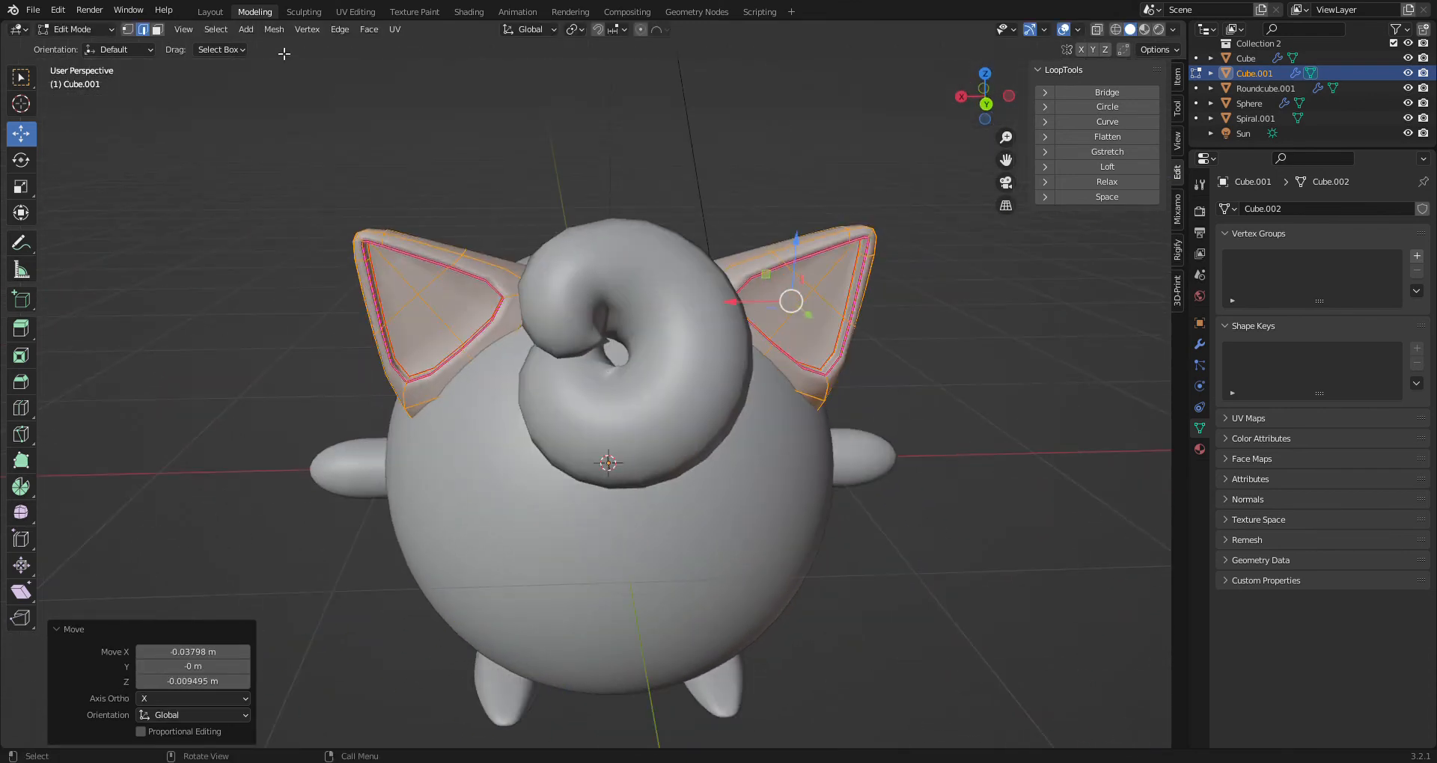
In object mode, add an armature with a single bone at the origin and make it display in front of the character
left_click(212, 11)
left_click(870, 430)
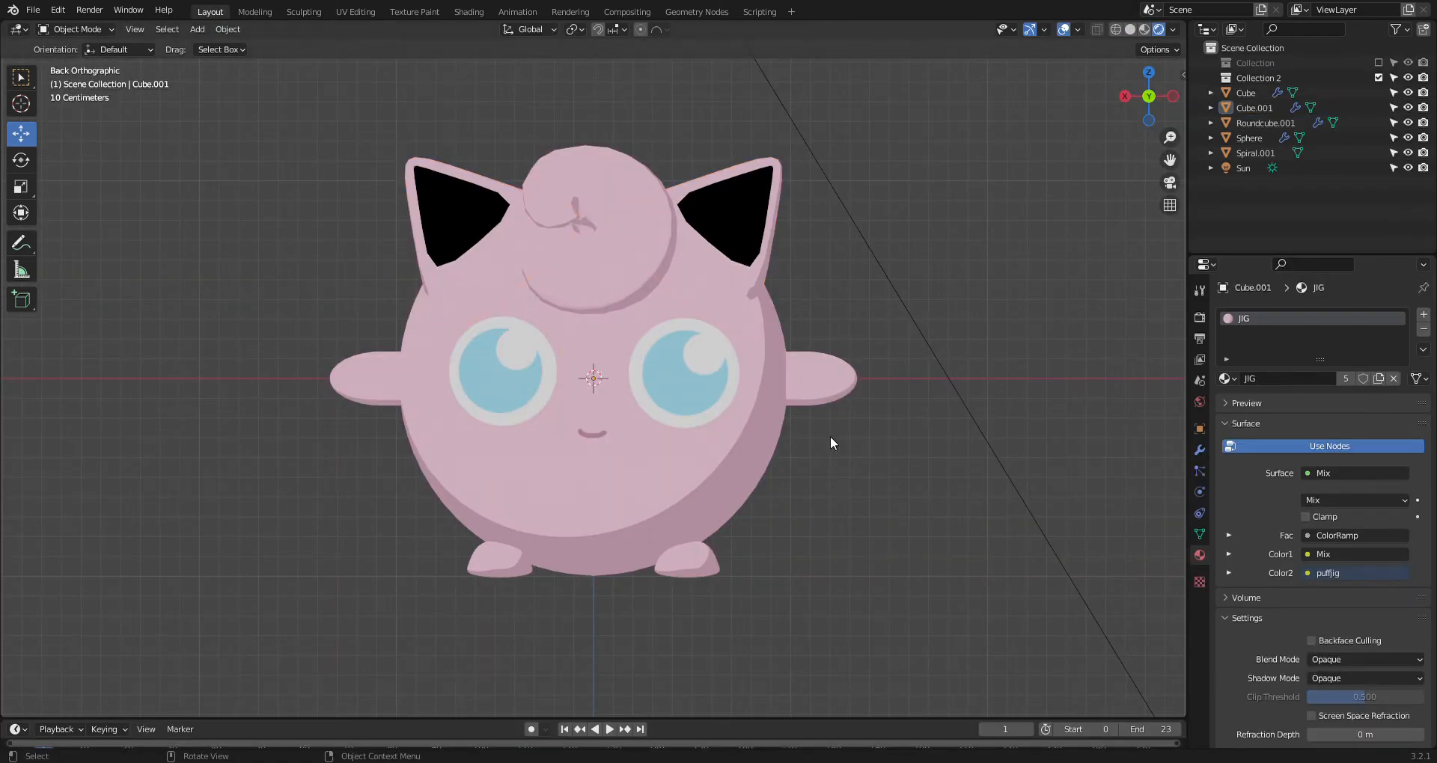
left_click(199, 30)
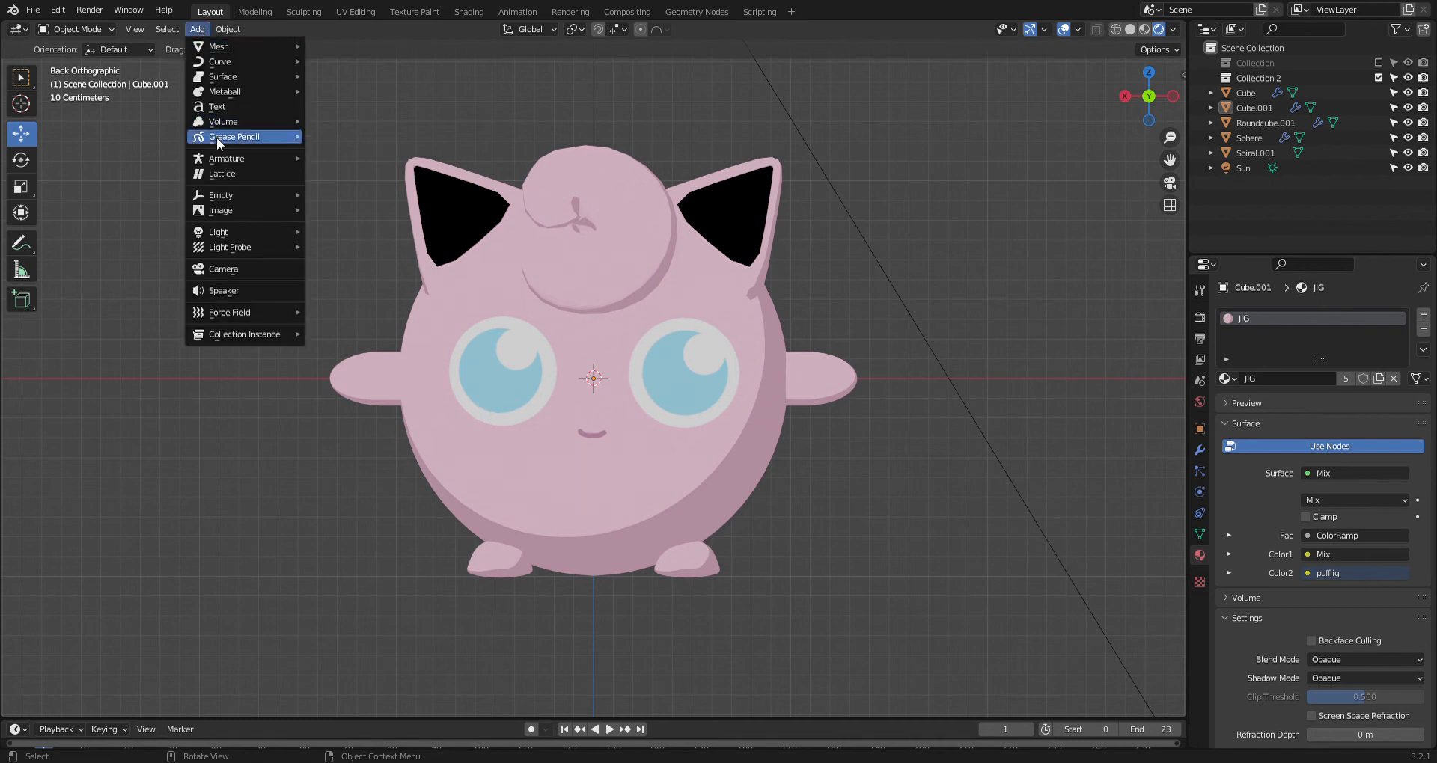
mouse_move(247, 159)
left_click(410, 163)
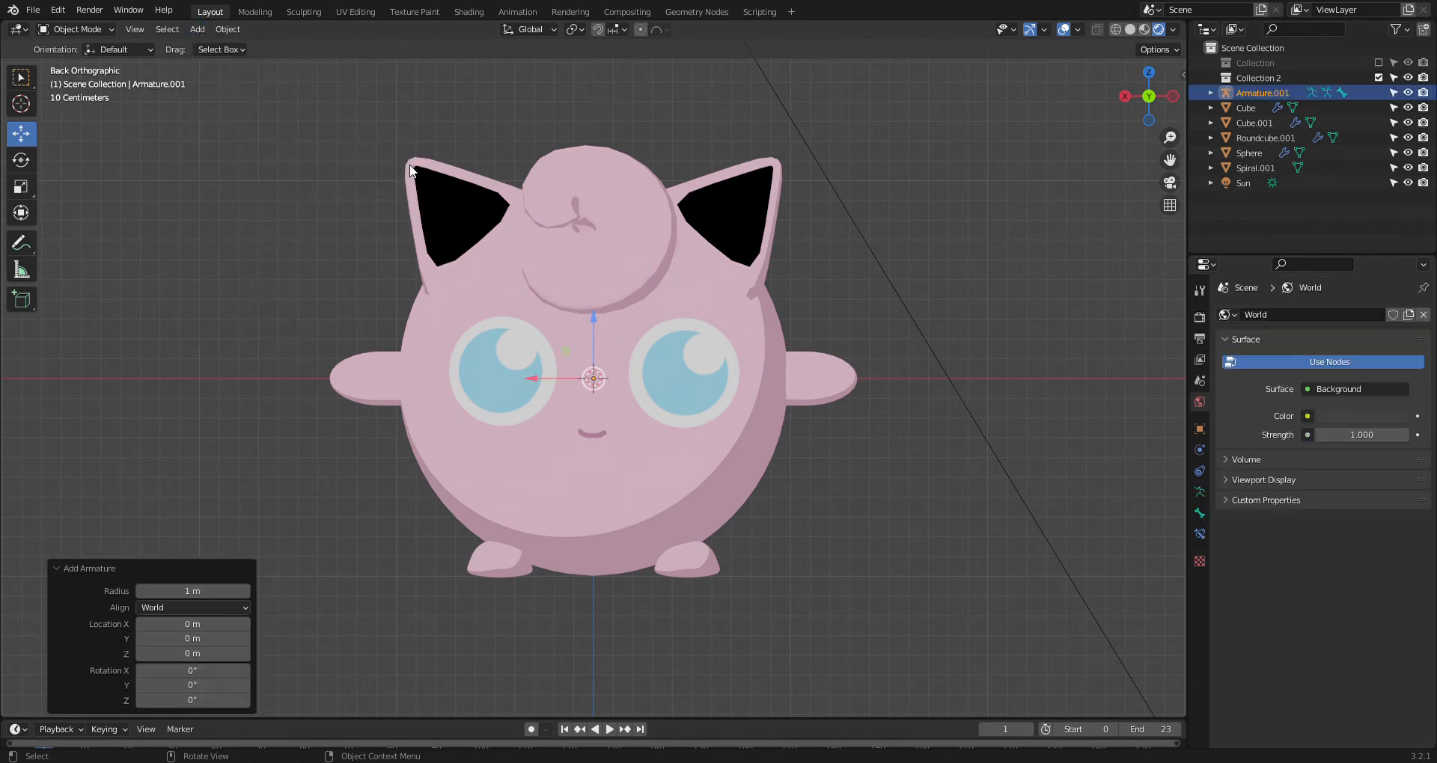
left_click(1199, 494)
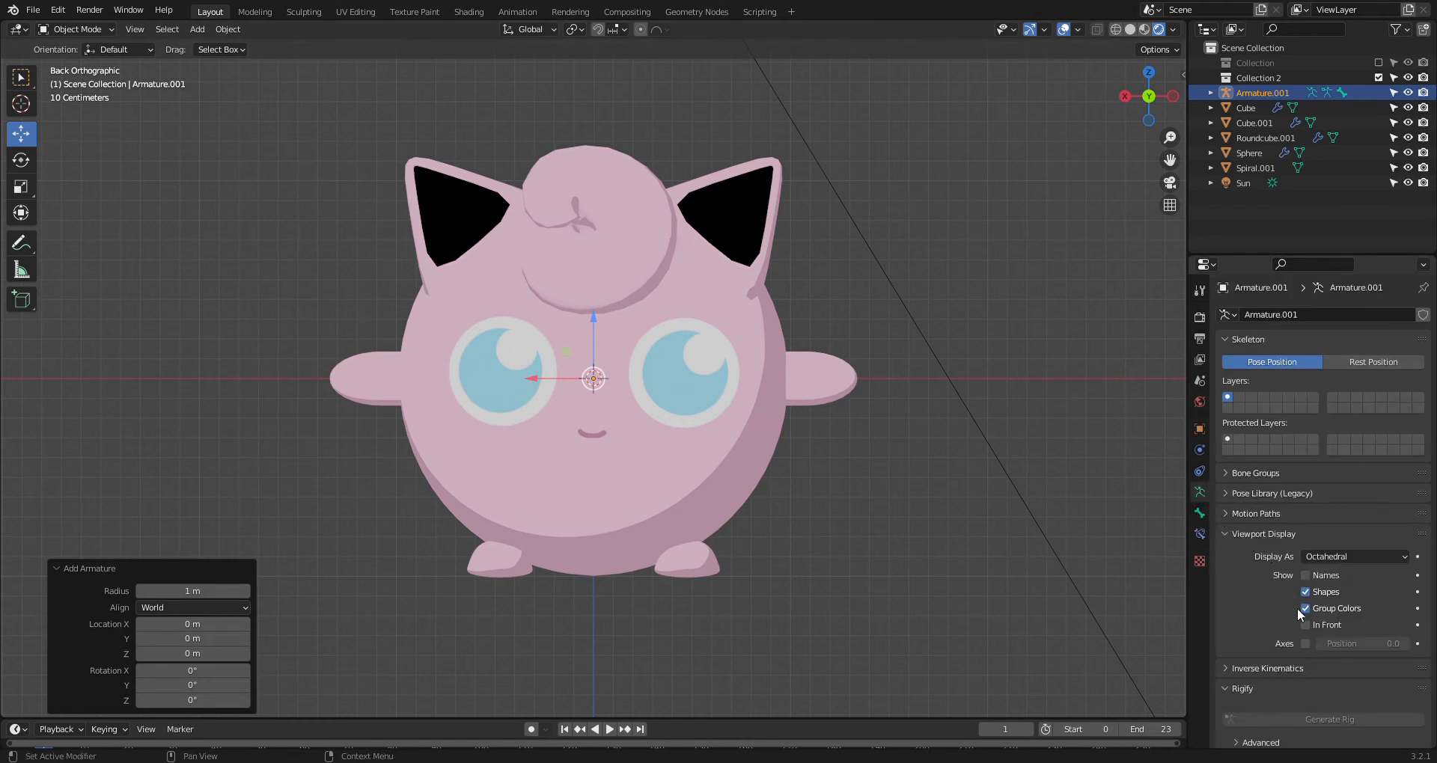
left_click(1306, 626)
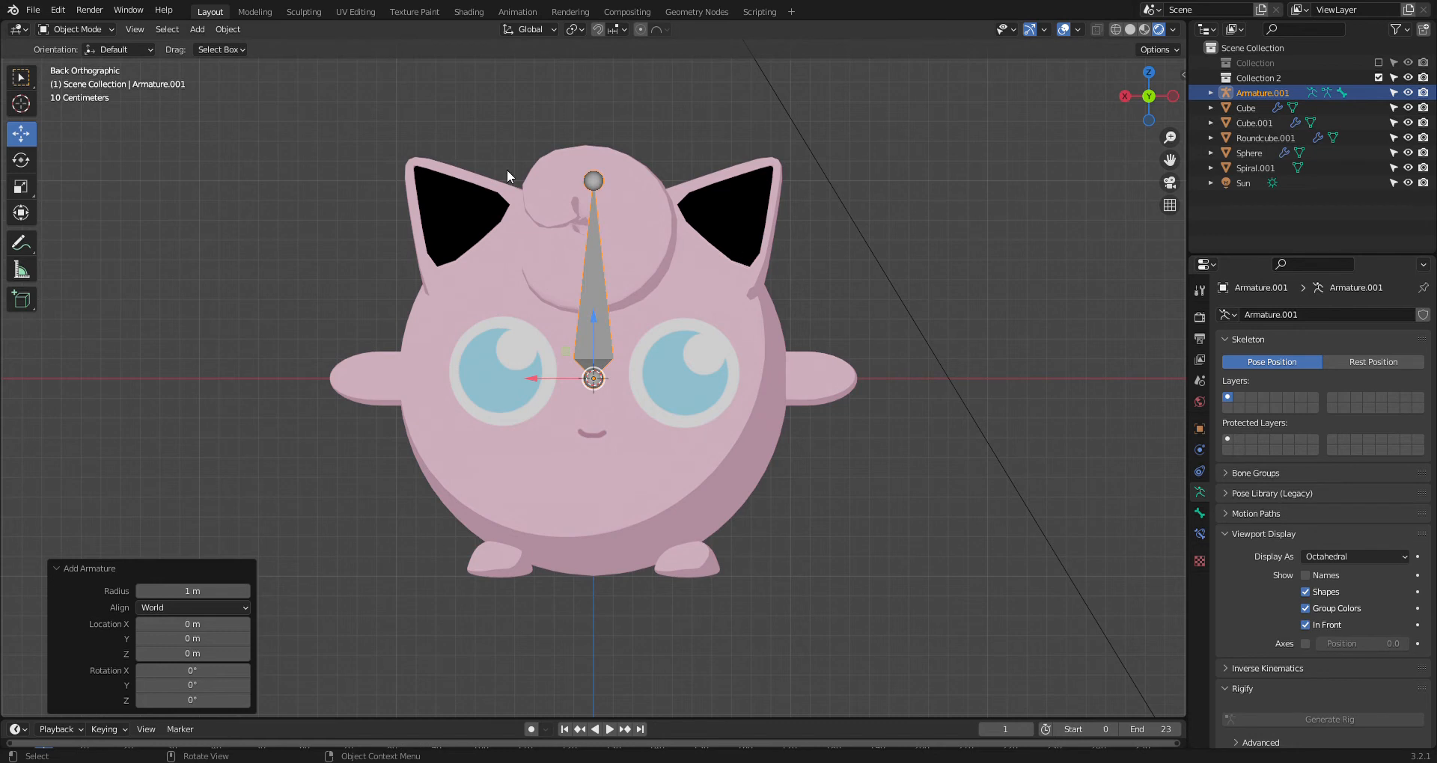
In edit mode, name the armature's bone master and lower it about 1 m in the back view
left_click(253, 12)
left_click(630, 425)
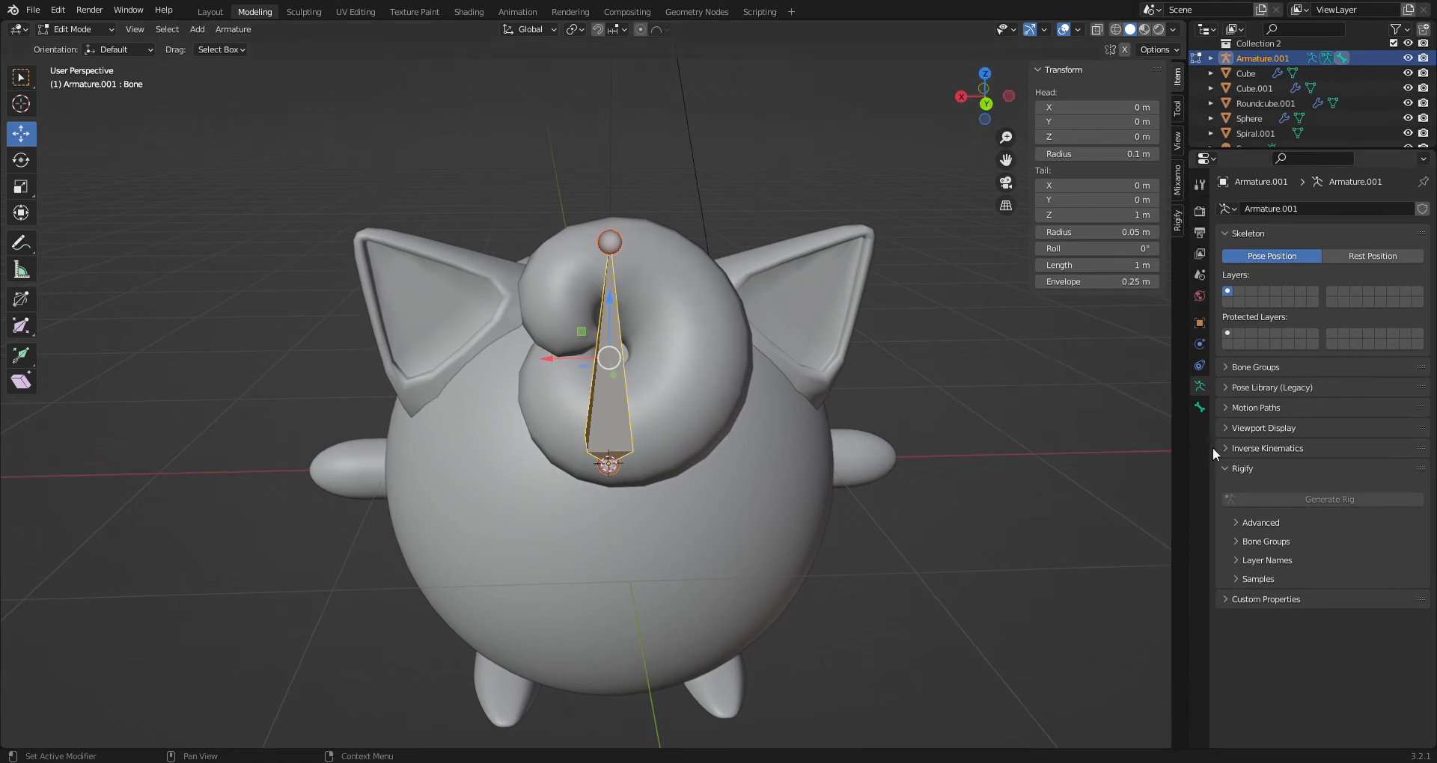
left_click(1200, 408)
left_click(987, 103)
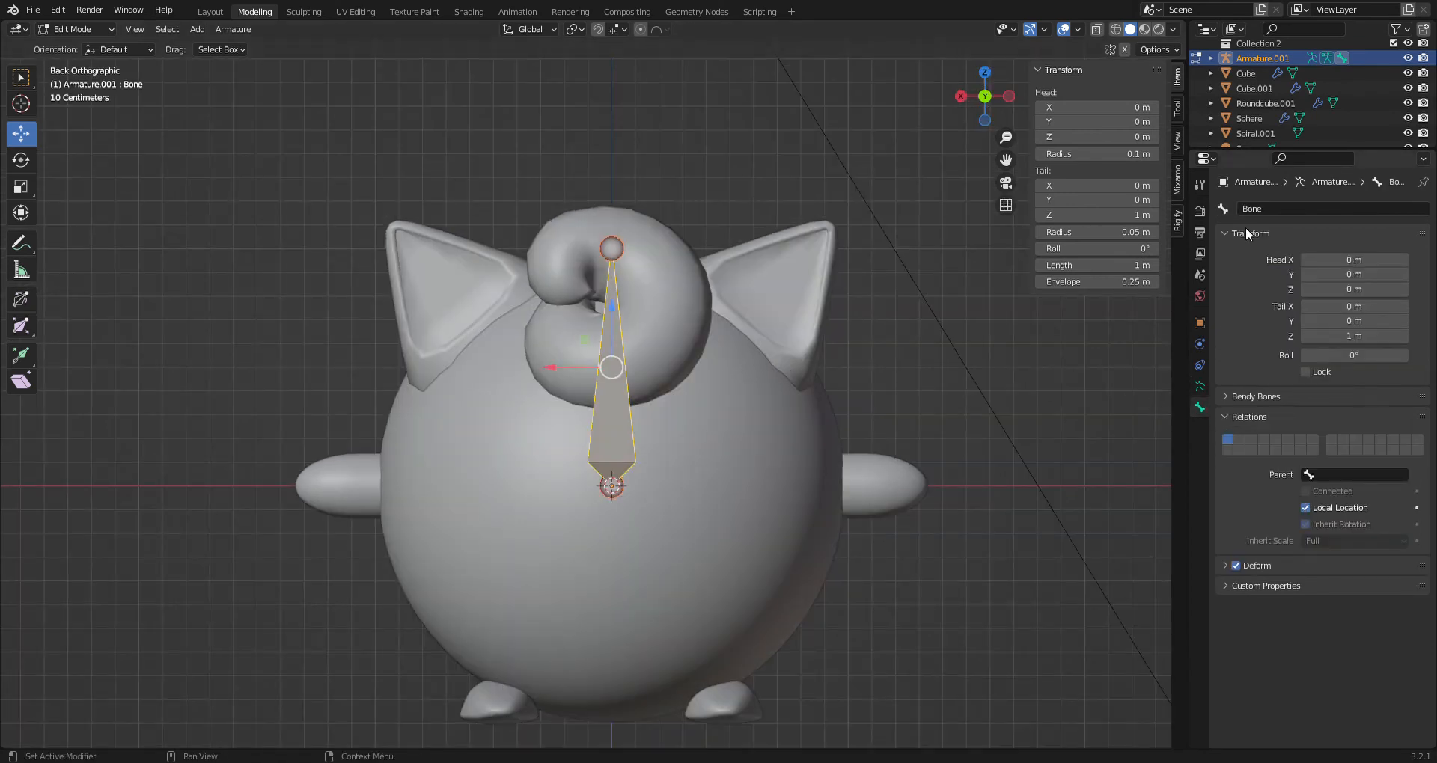
left_click(1274, 212)
type("mas")
key("Return")
left_click_drag(611, 308, 637, 557)
left_click(614, 485)
Try setting the master bone's head Z to 0 m, and undo that change
left_click(1102, 137)
type("0")
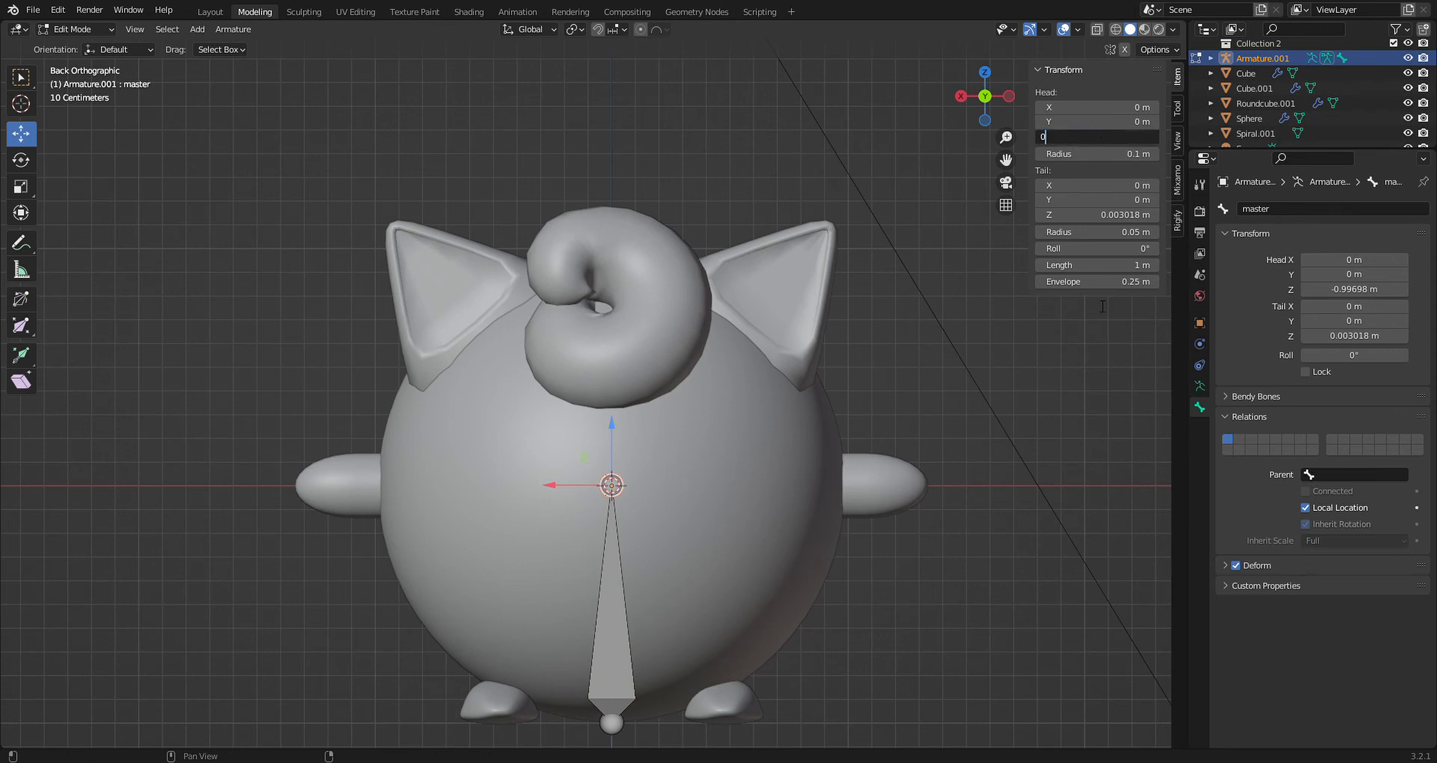
key("Return")
middle_click_drag(761, 497, 765, 411)
scroll(764, 410, "up", 6)
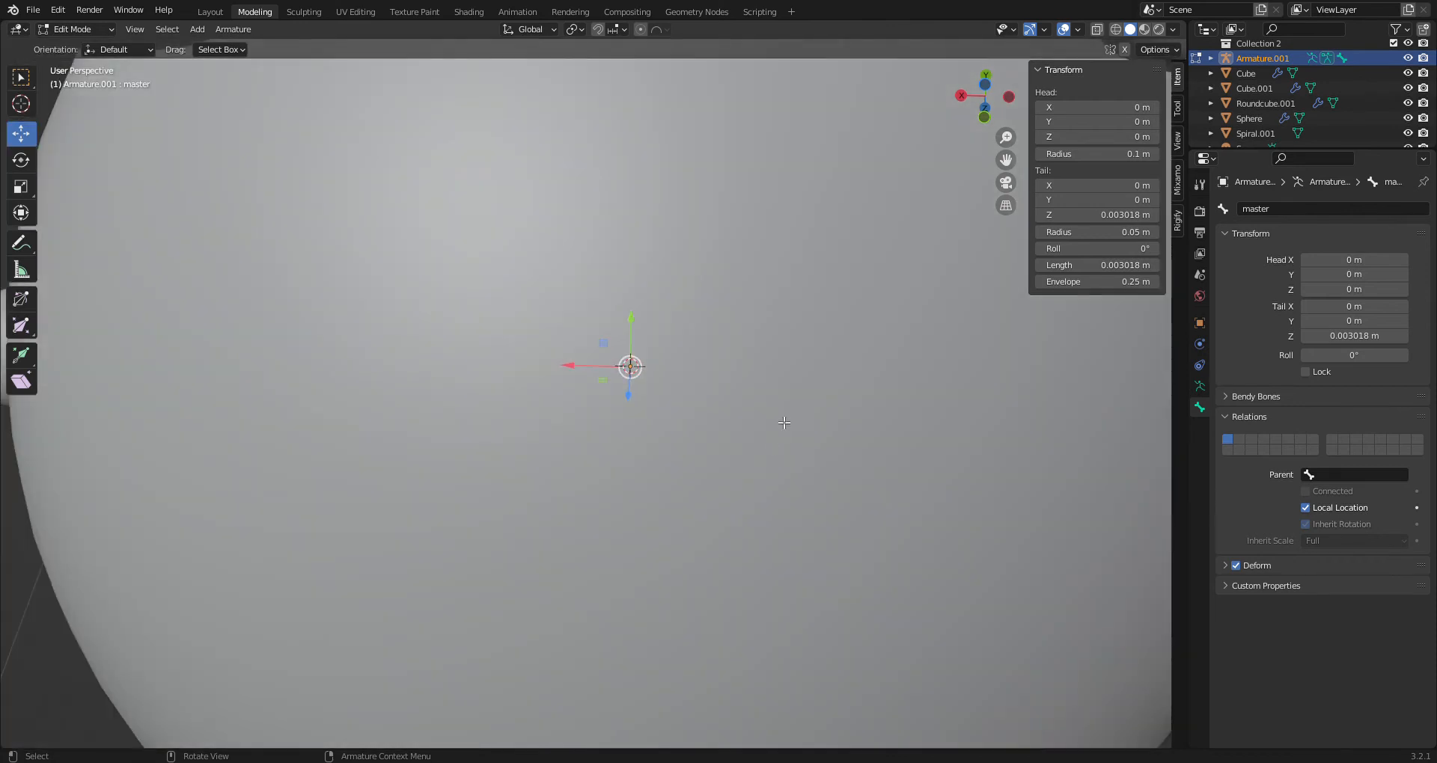
key("ctrl+z")
middle_click_drag(817, 356, 852, 441)
scroll(852, 441, "down", 4)
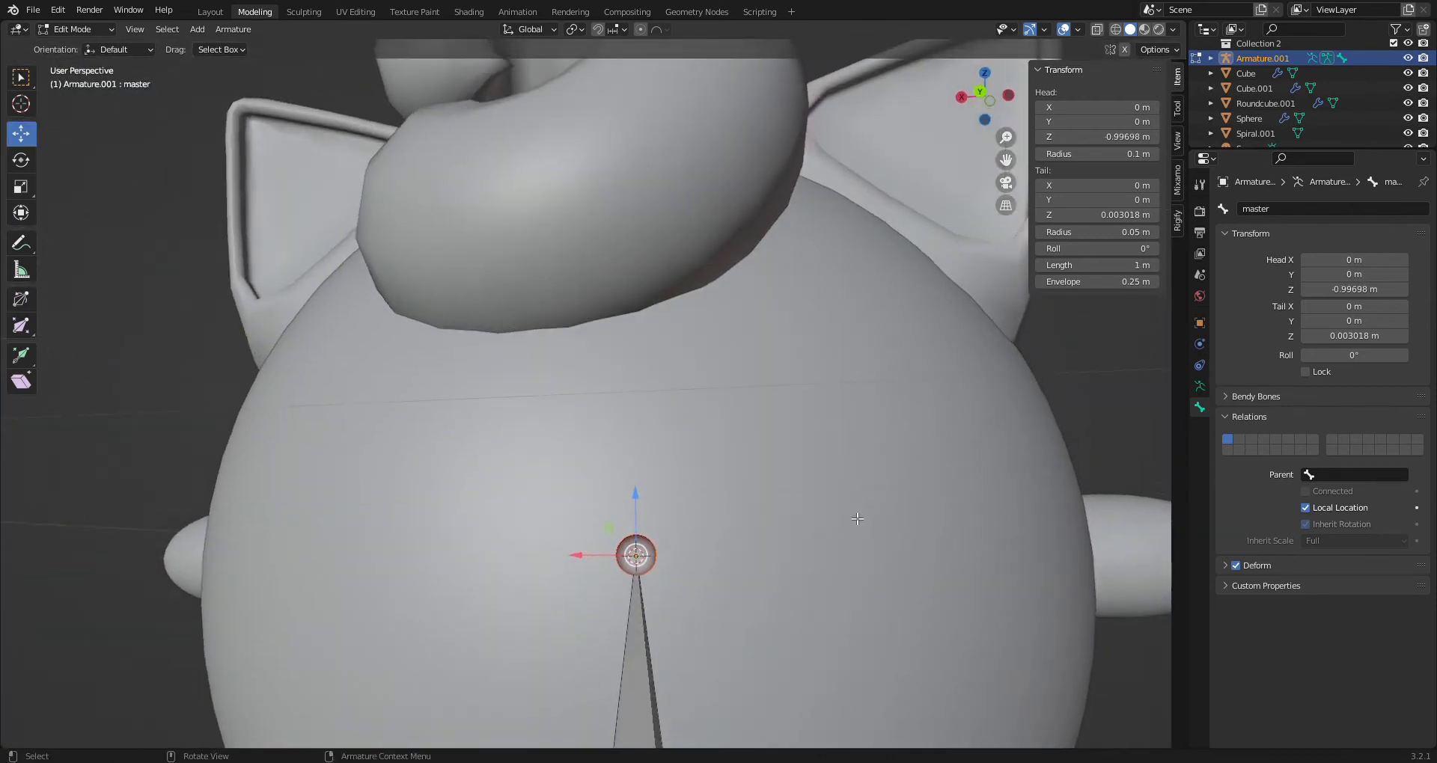
Set the master bone's tail Z to 0 m
left_click(1129, 217)
type("0")
key("Return")
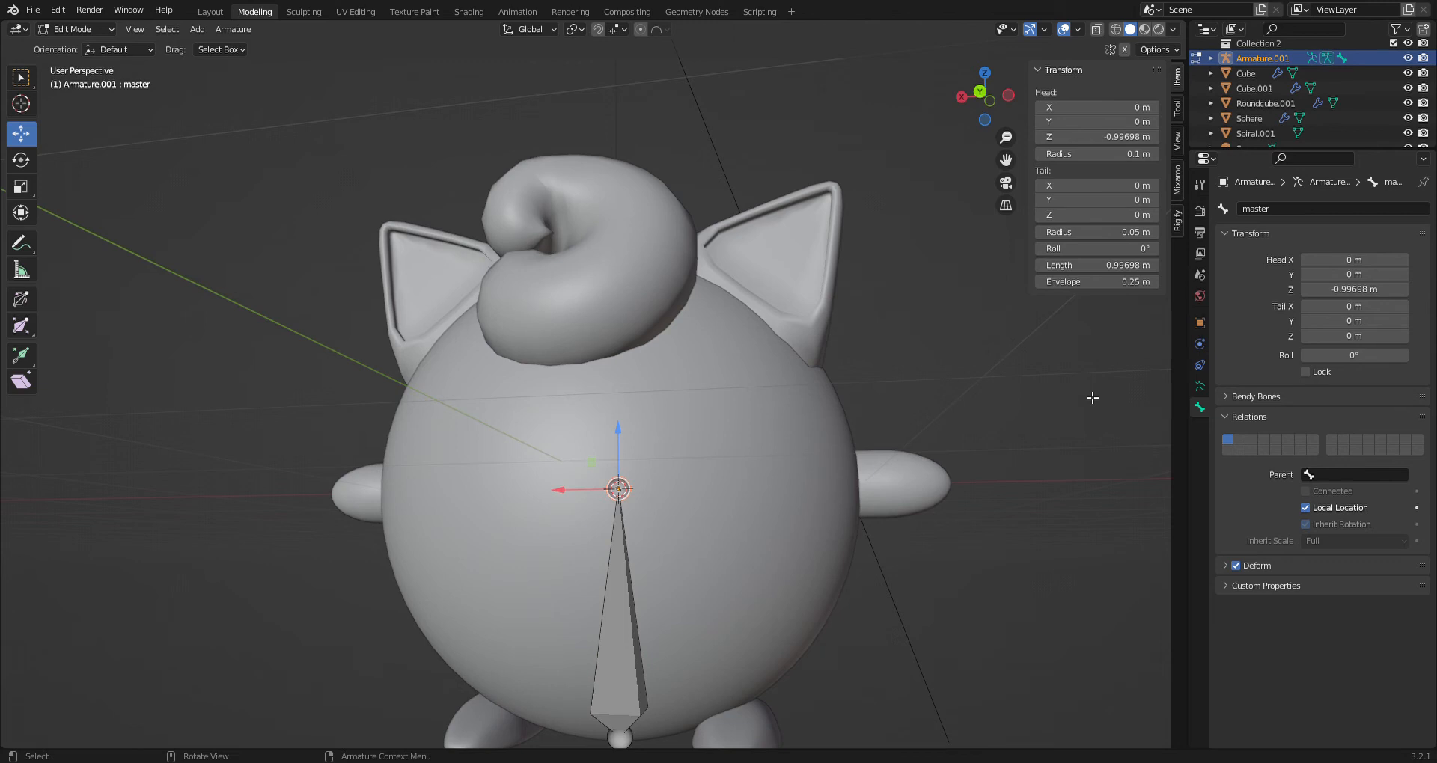
Extrude a horizontal bone about 0.93 m long from the master bone's upper end towards the arm, with tail Z at 0 m
left_click(981, 93)
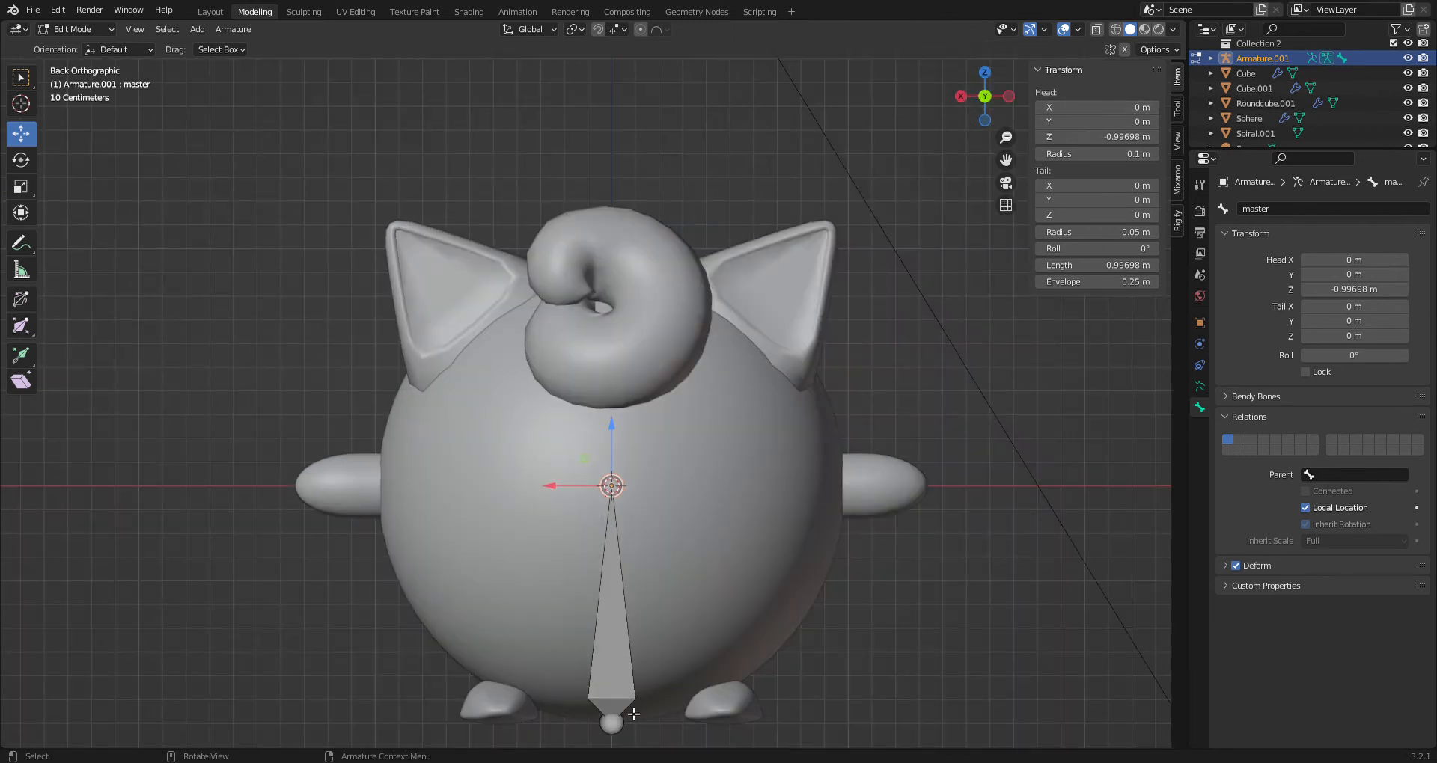
key("e")
left_click(646, 490)
left_click_drag(613, 487, 810, 568)
left_click(1126, 215)
type("0")
key("Return")
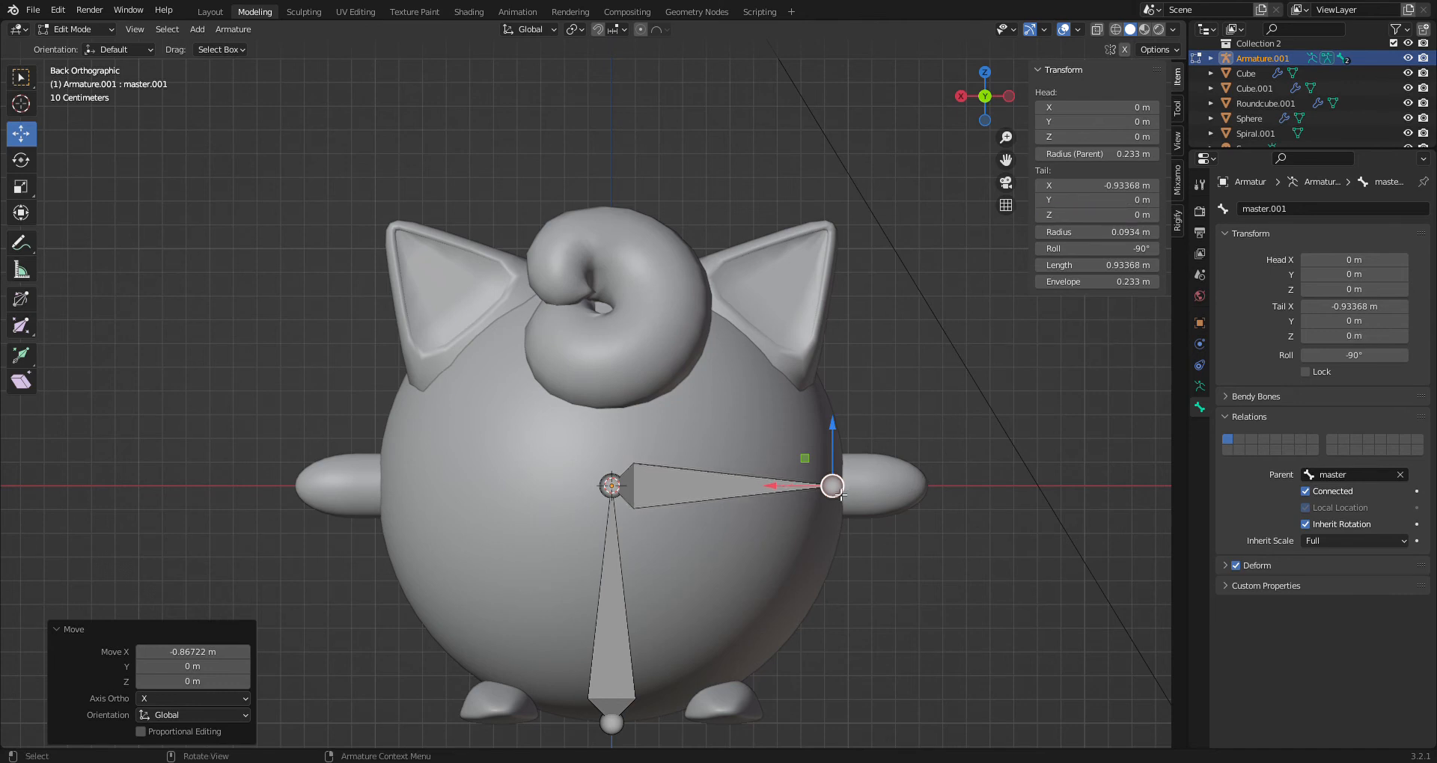
left_click(1117, 29)
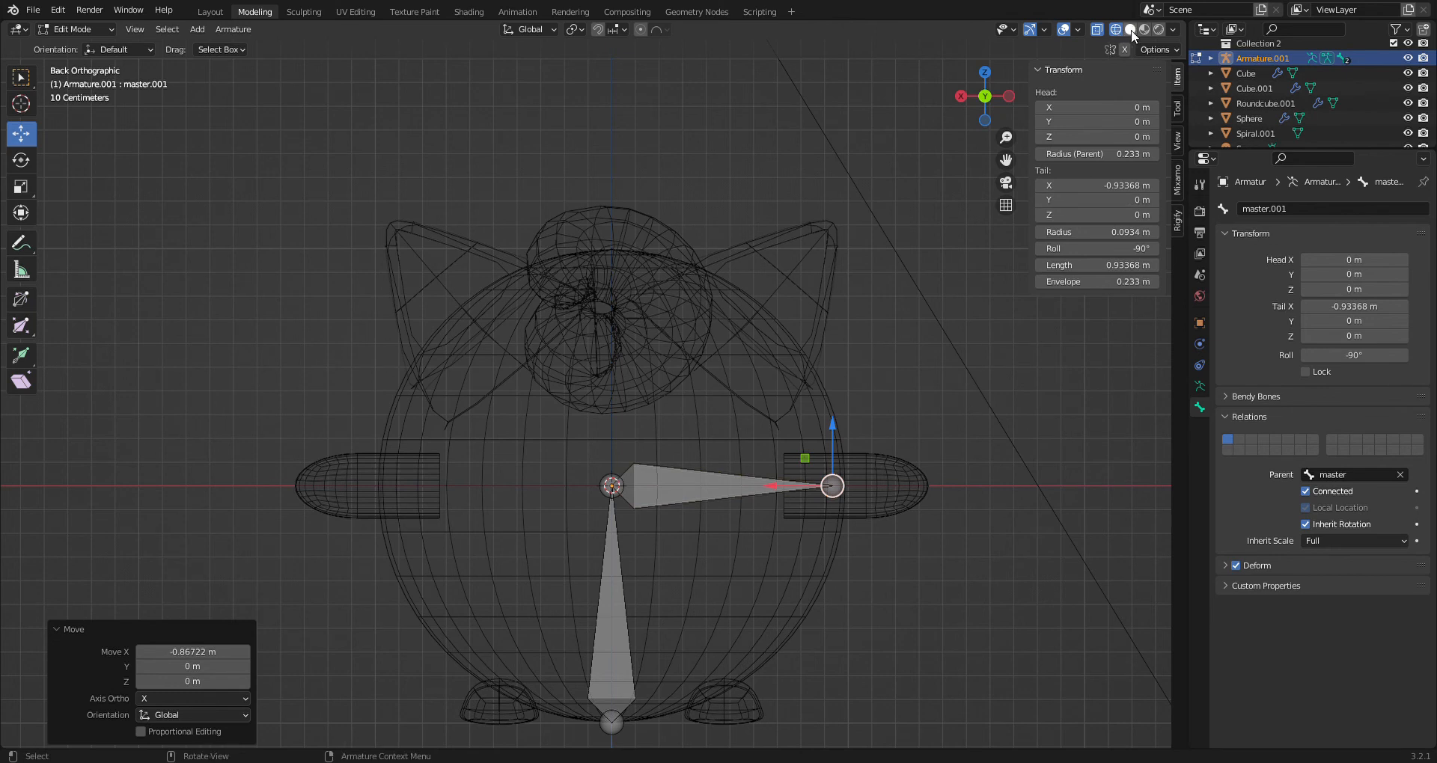
left_click(1131, 30)
Rename the horizontal bone armsupport.l and disable its Deform option
left_click(1282, 207)
type("armsupport")
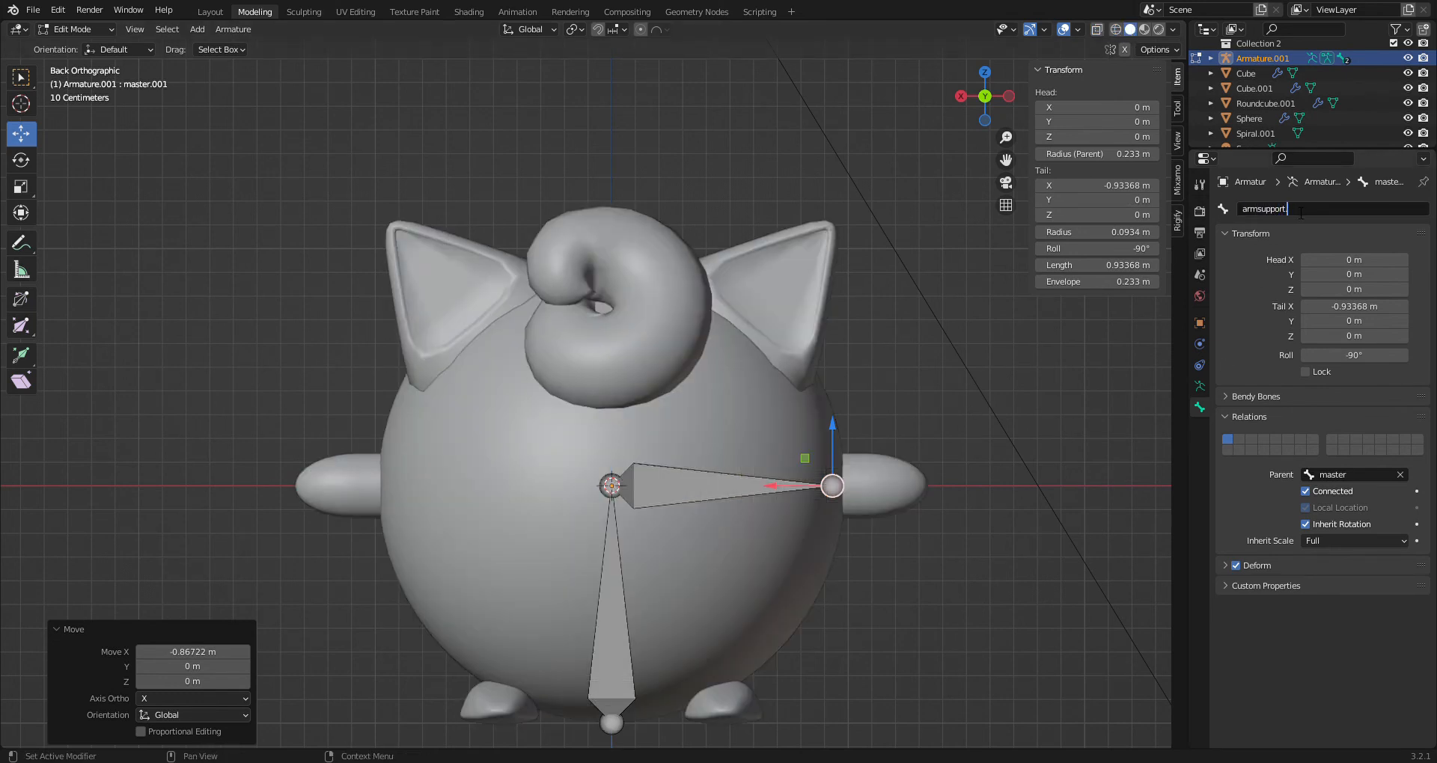
key("Return")
left_click(712, 498)
Extrude a bone about 0.37 m long from the outer end of armsupport.l along the arm and name it arm.l
left_click(833, 495)
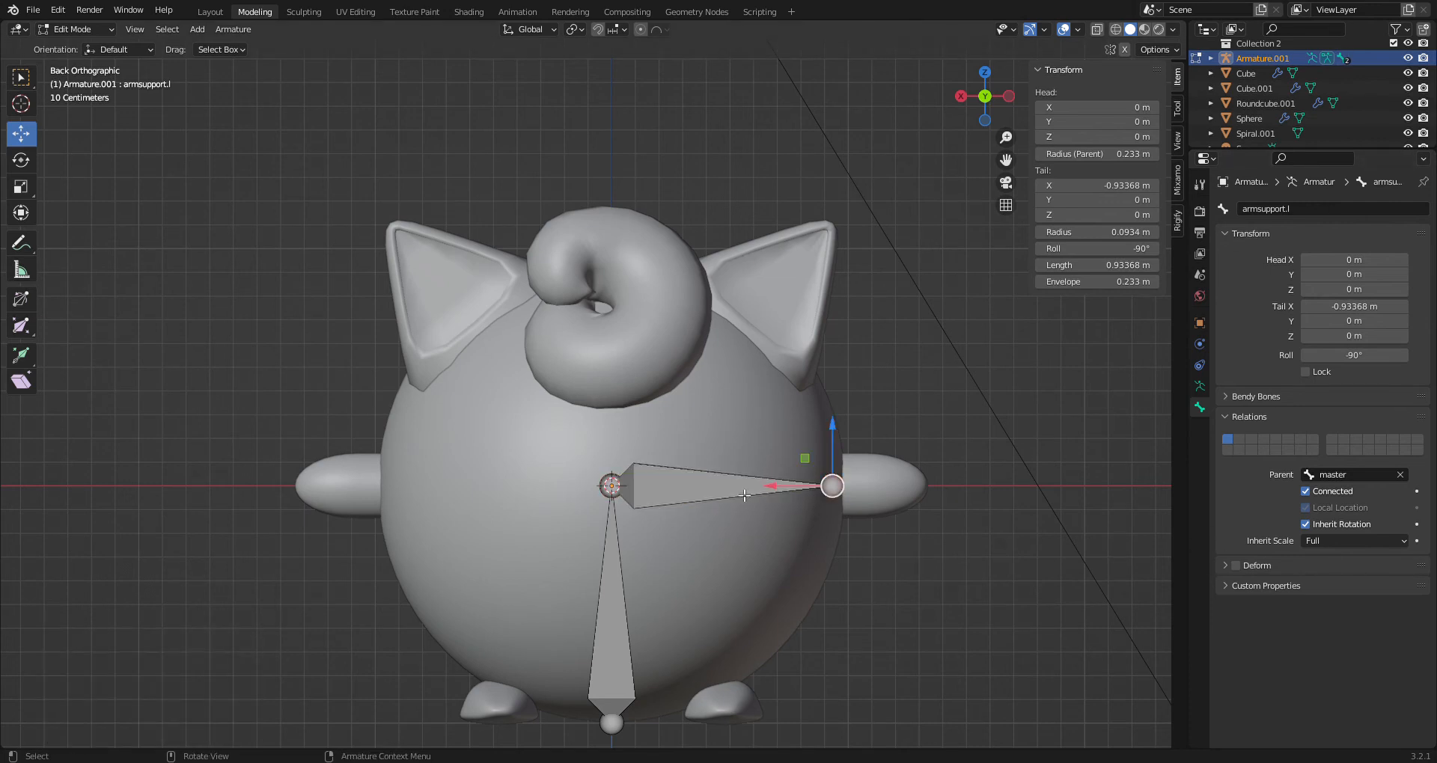
key("e")
key("Escape")
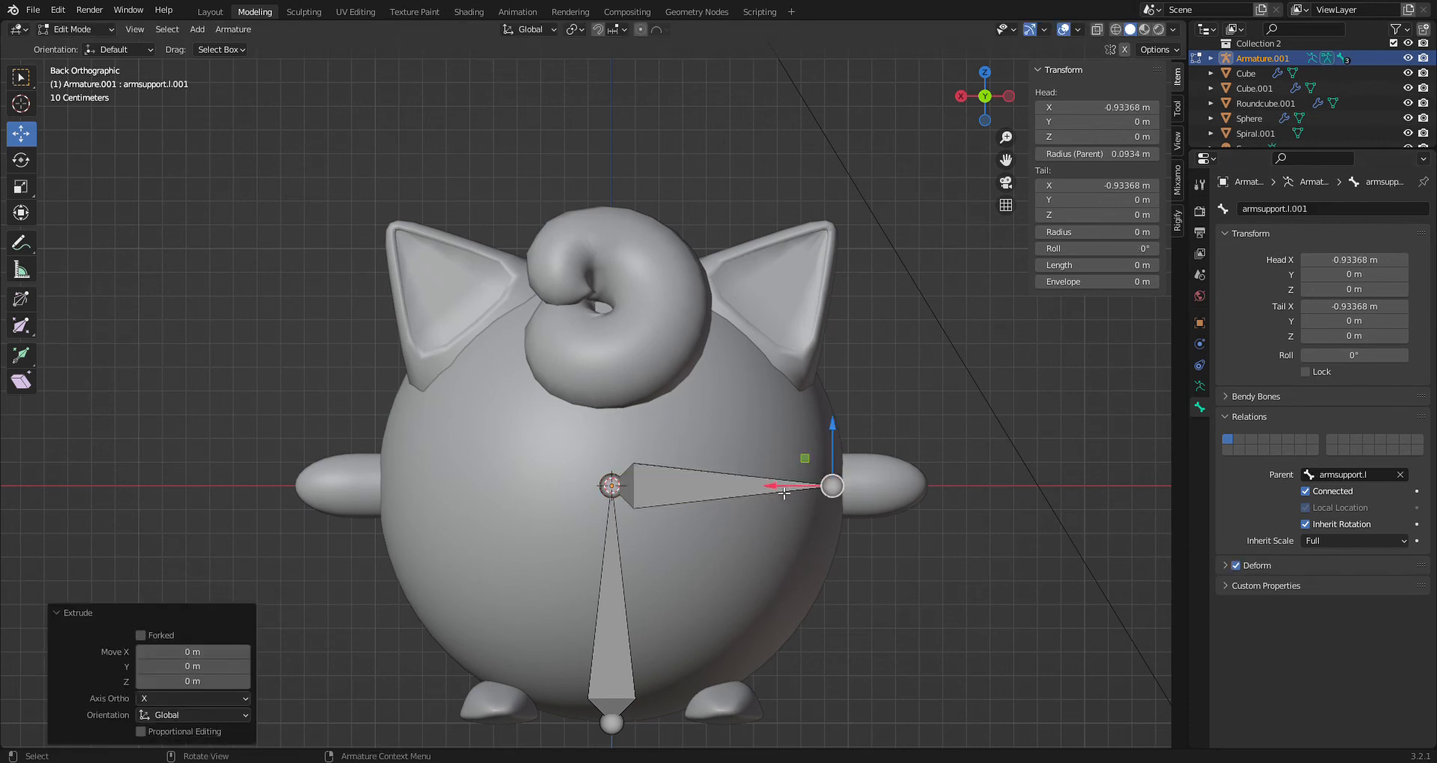
key("g")
left_click(877, 504)
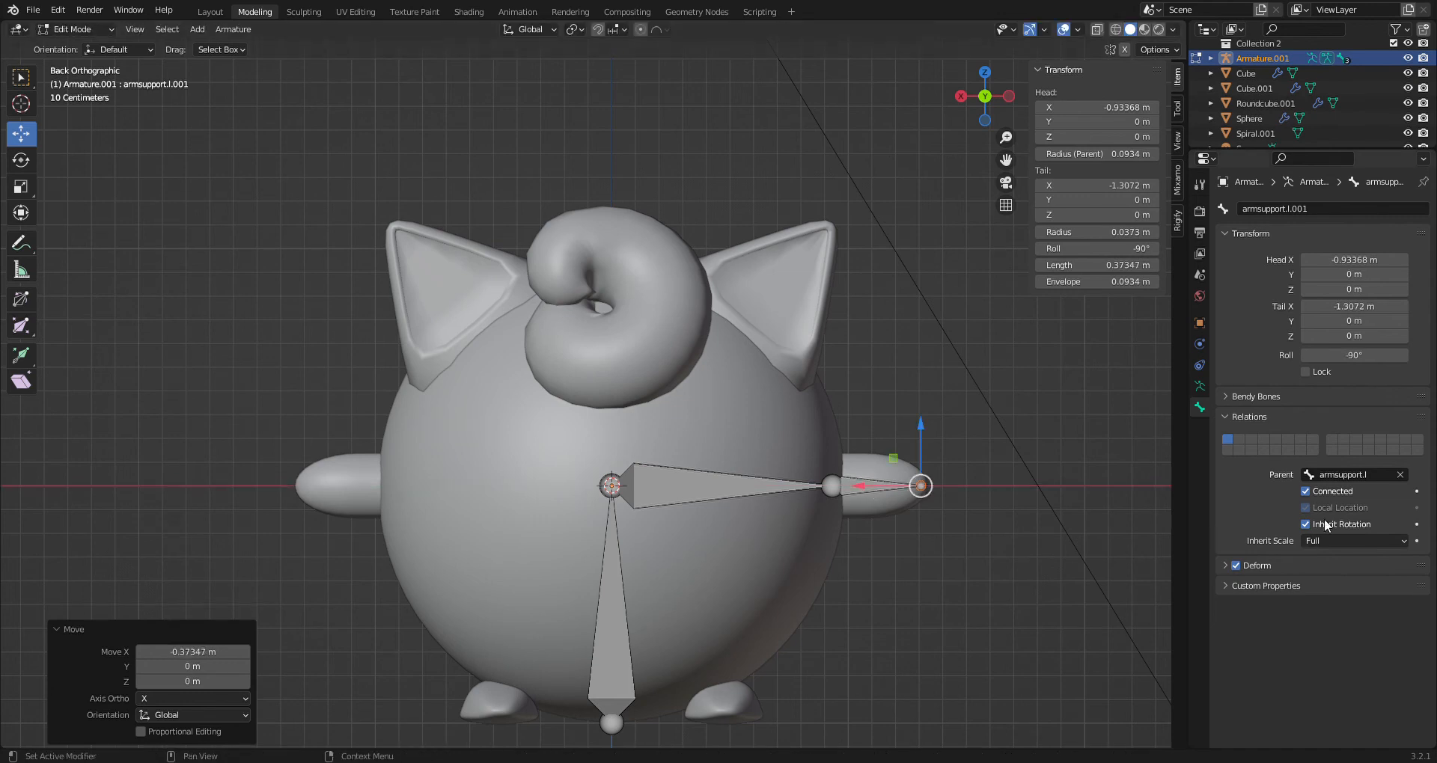
left_click(1309, 204)
type("arm.l")
key("Return")
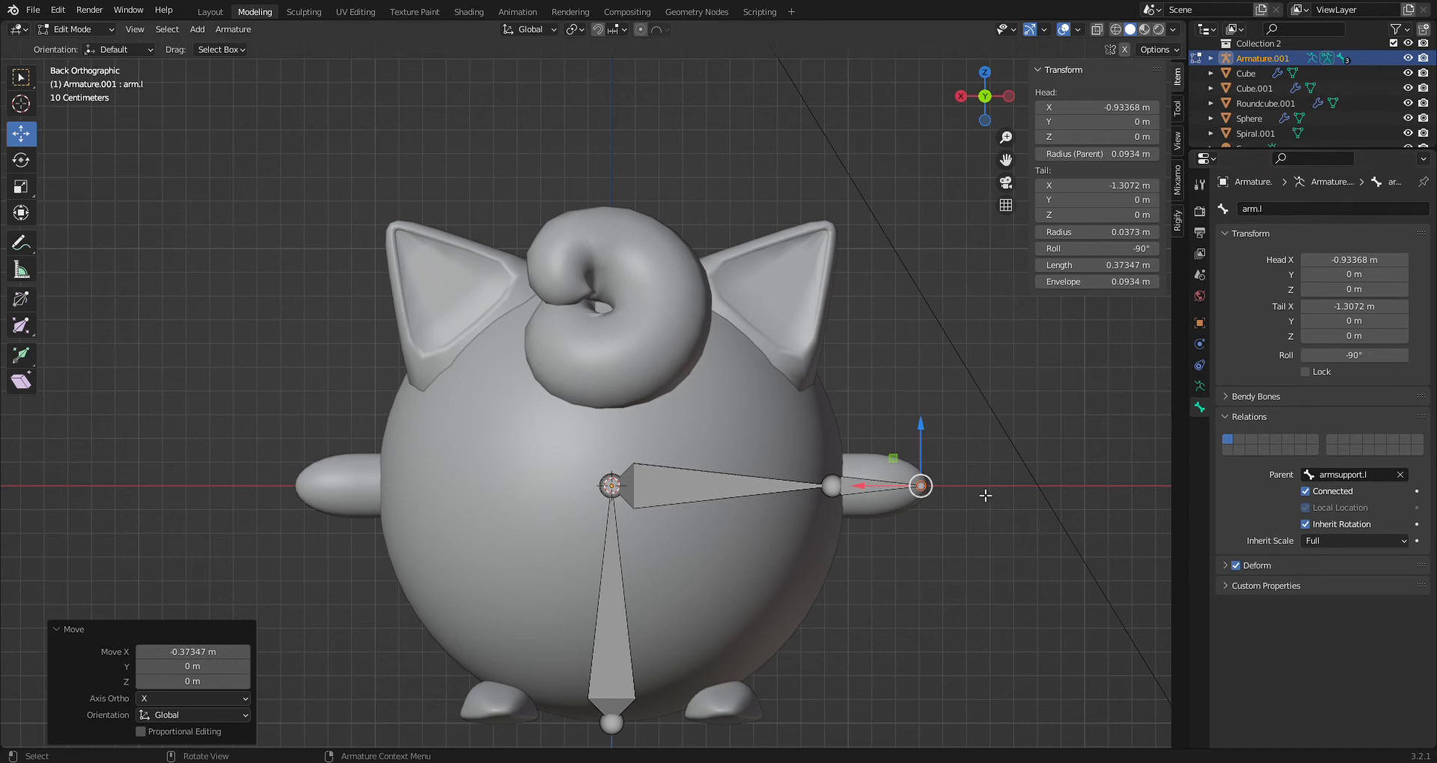
Extrude a bone about 0.96 m long from the master bone's upper end down to the foot and name it legsupport.l
left_click(613, 500)
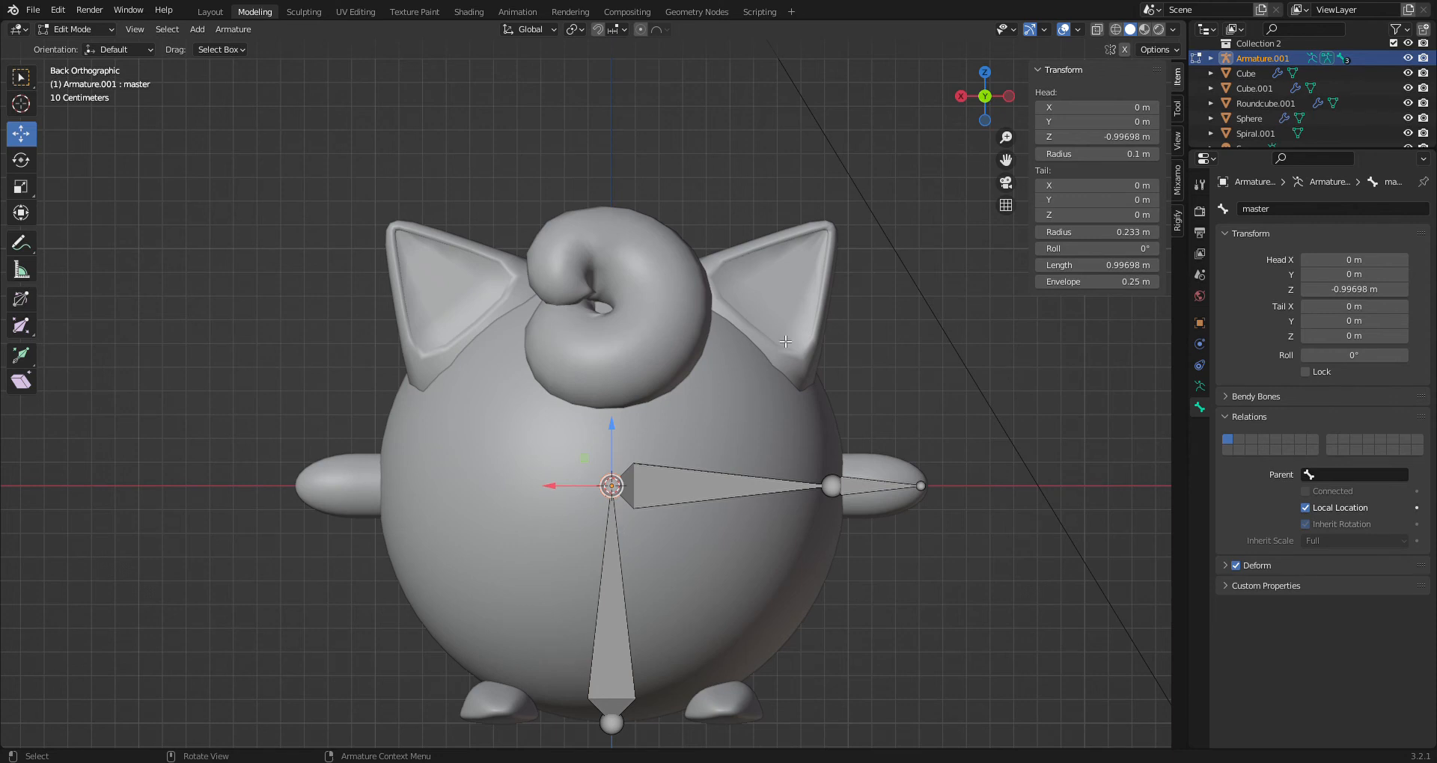
left_click_drag(1002, 96, 965, 100)
left_click(966, 98)
key("e")
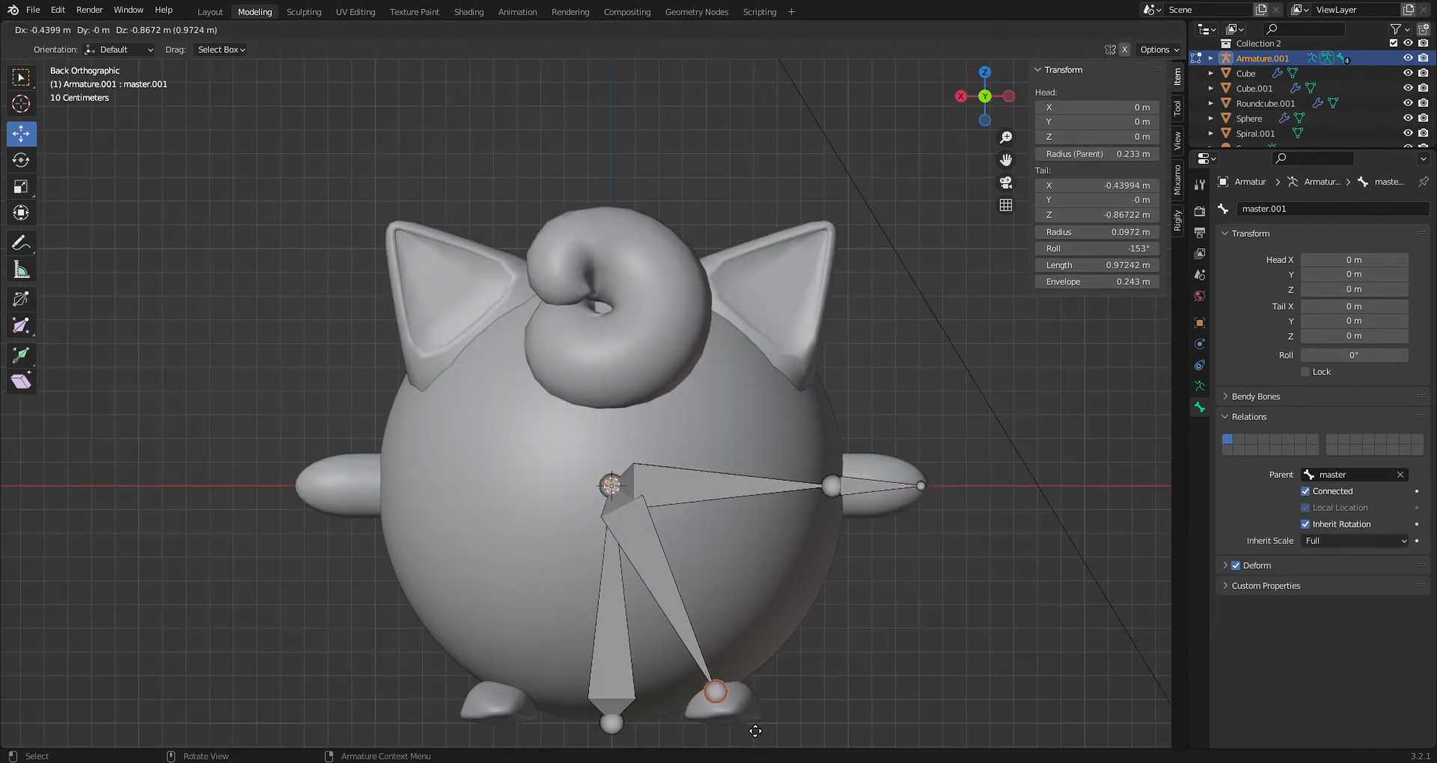
left_click(756, 728)
left_click(1322, 211)
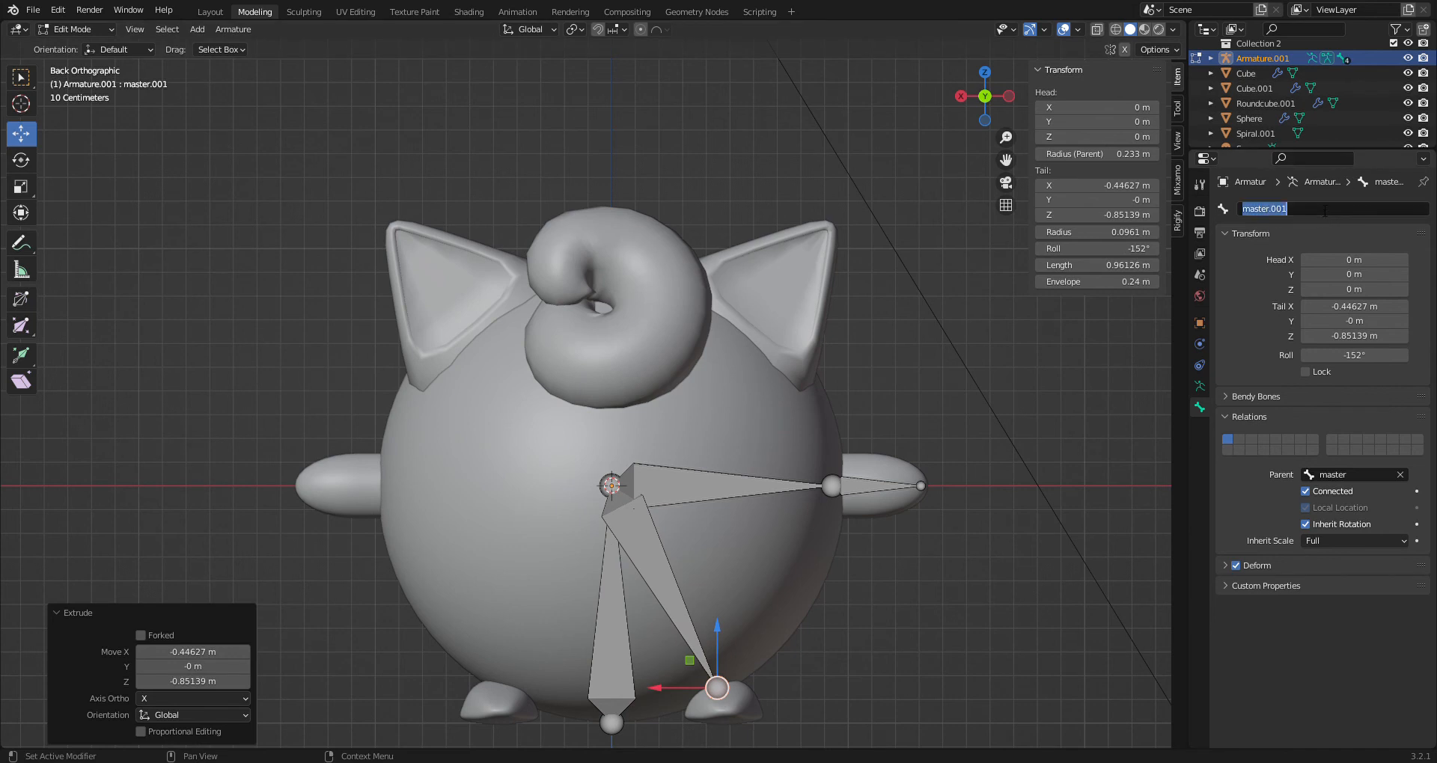
type("le")
key("Return")
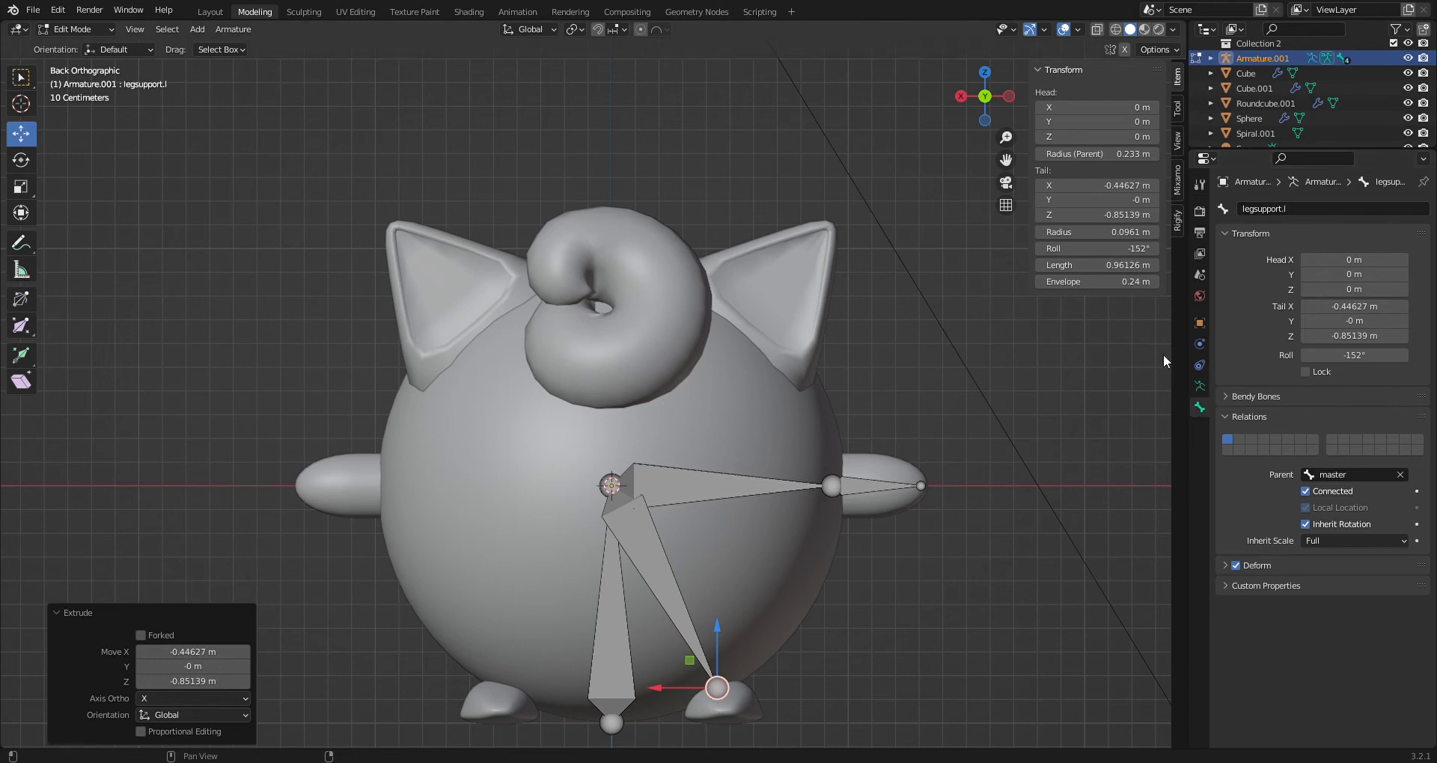
left_click(1009, 96)
left_click_drag(584, 690, 582, 697)
key("ctrl+z")
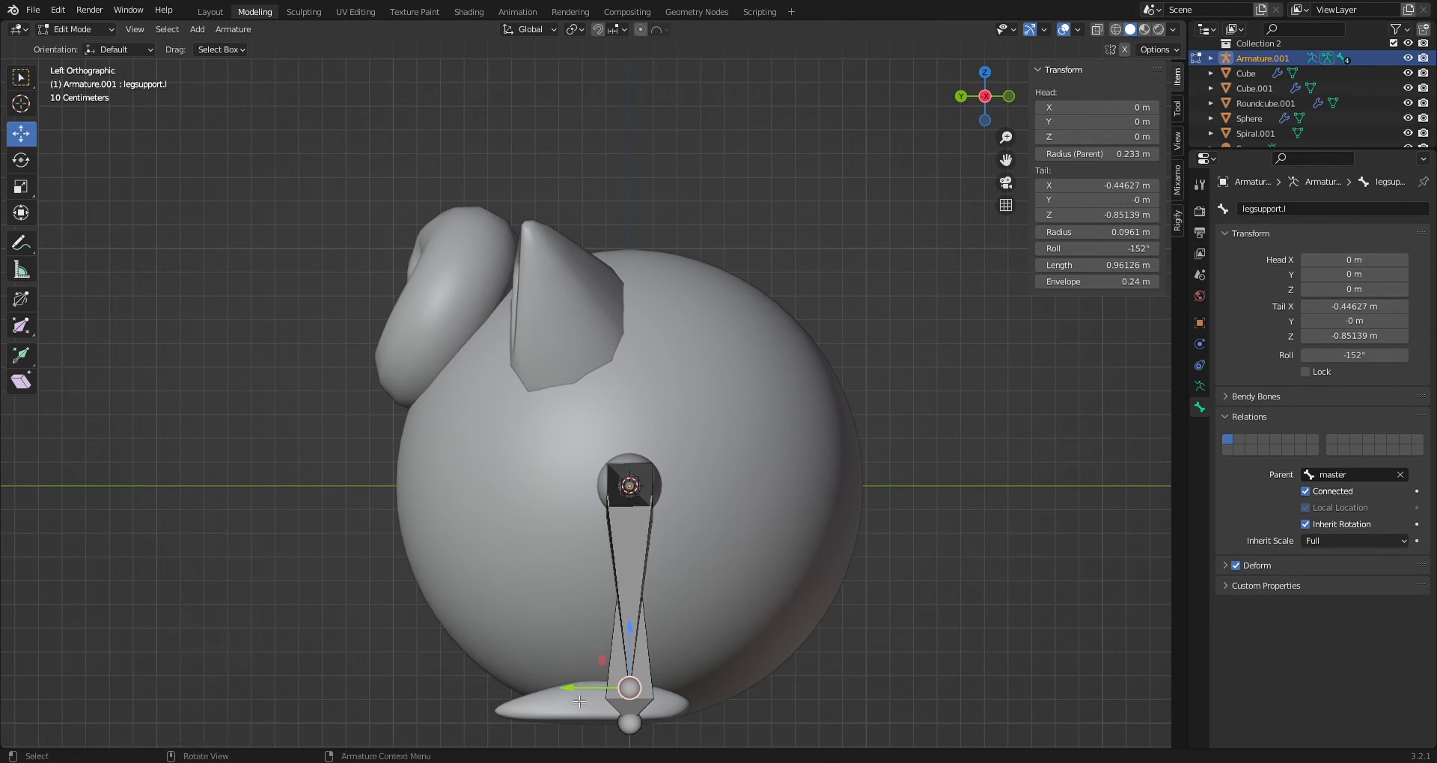
Select the feet, Cube, and in edit mode move their mesh slightly backward and down, and about 0.015 m inward
left_click(216, 11)
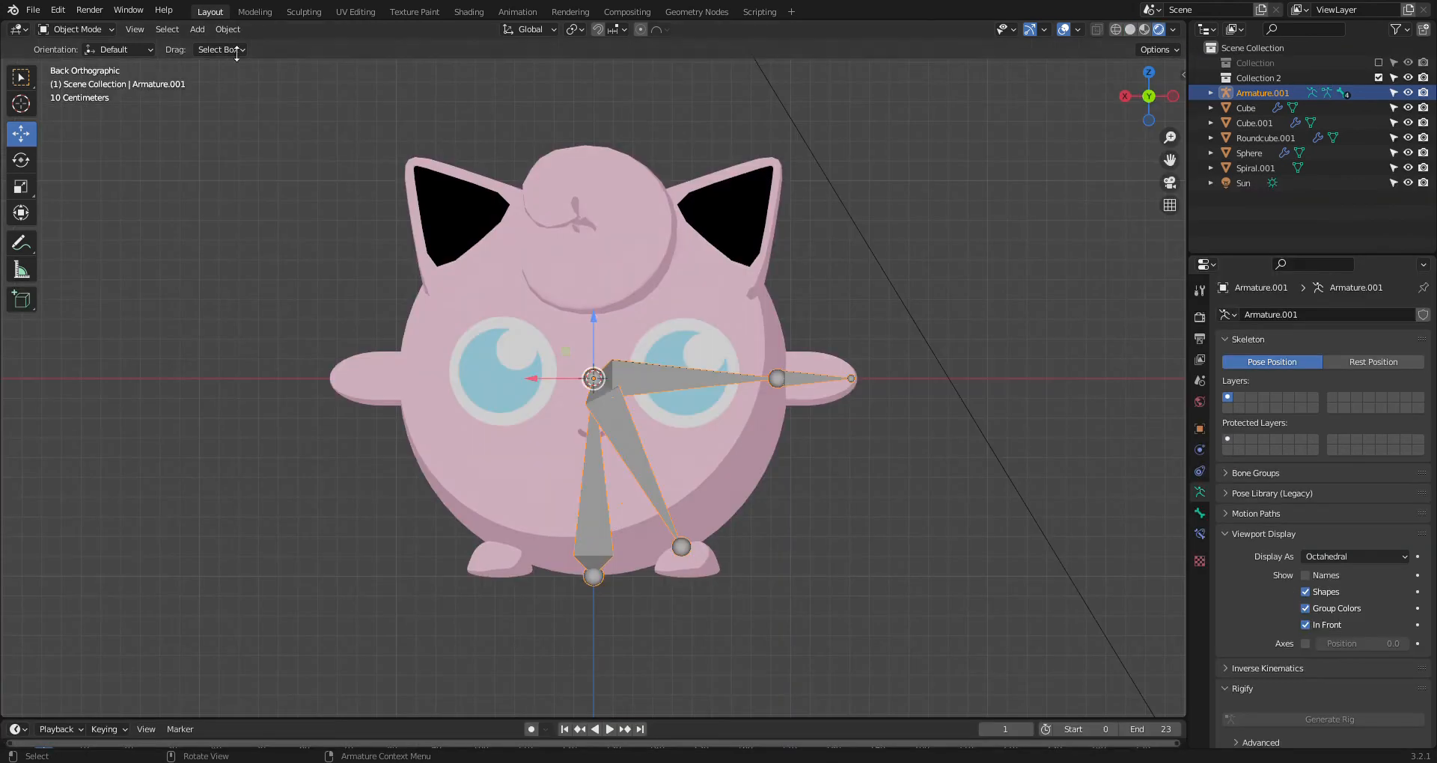
left_click(685, 573)
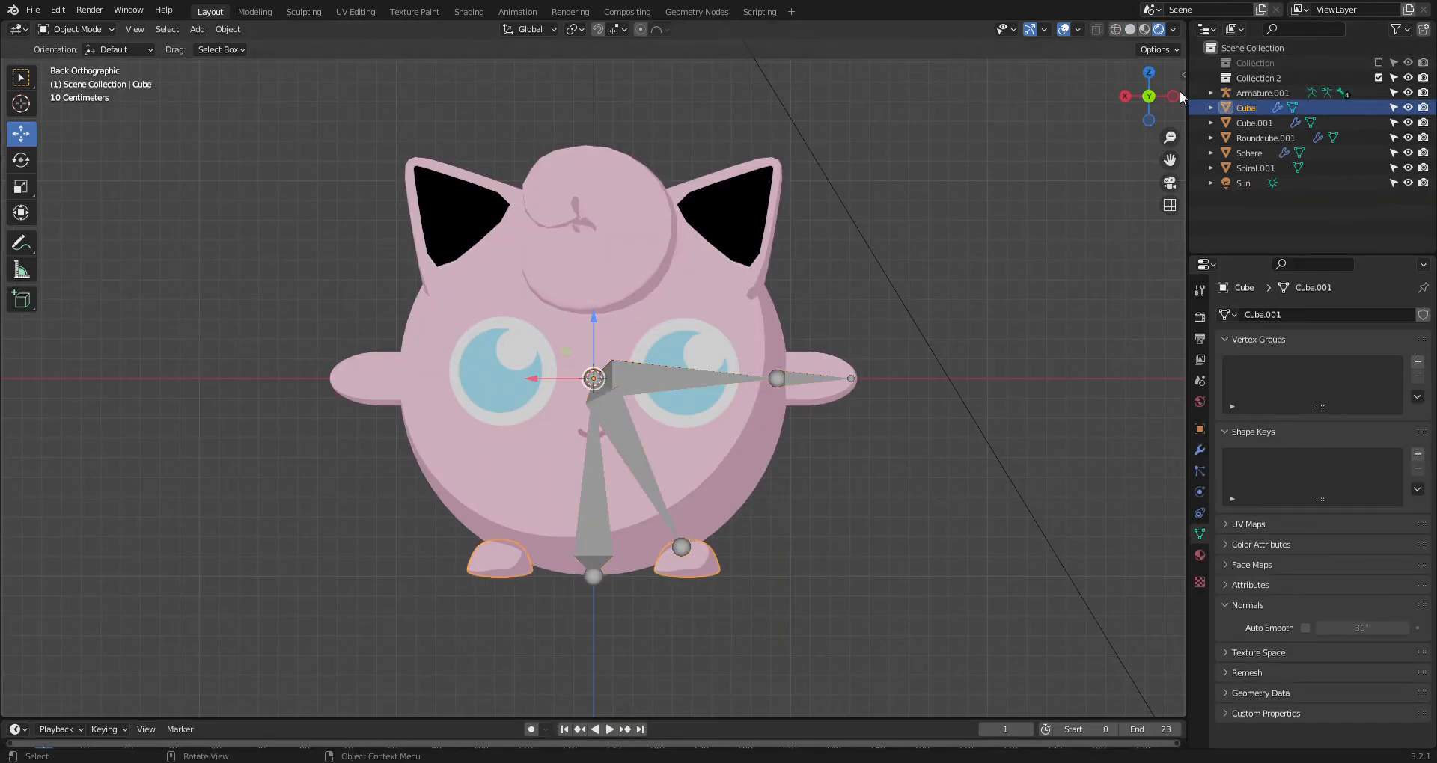
left_click(254, 12)
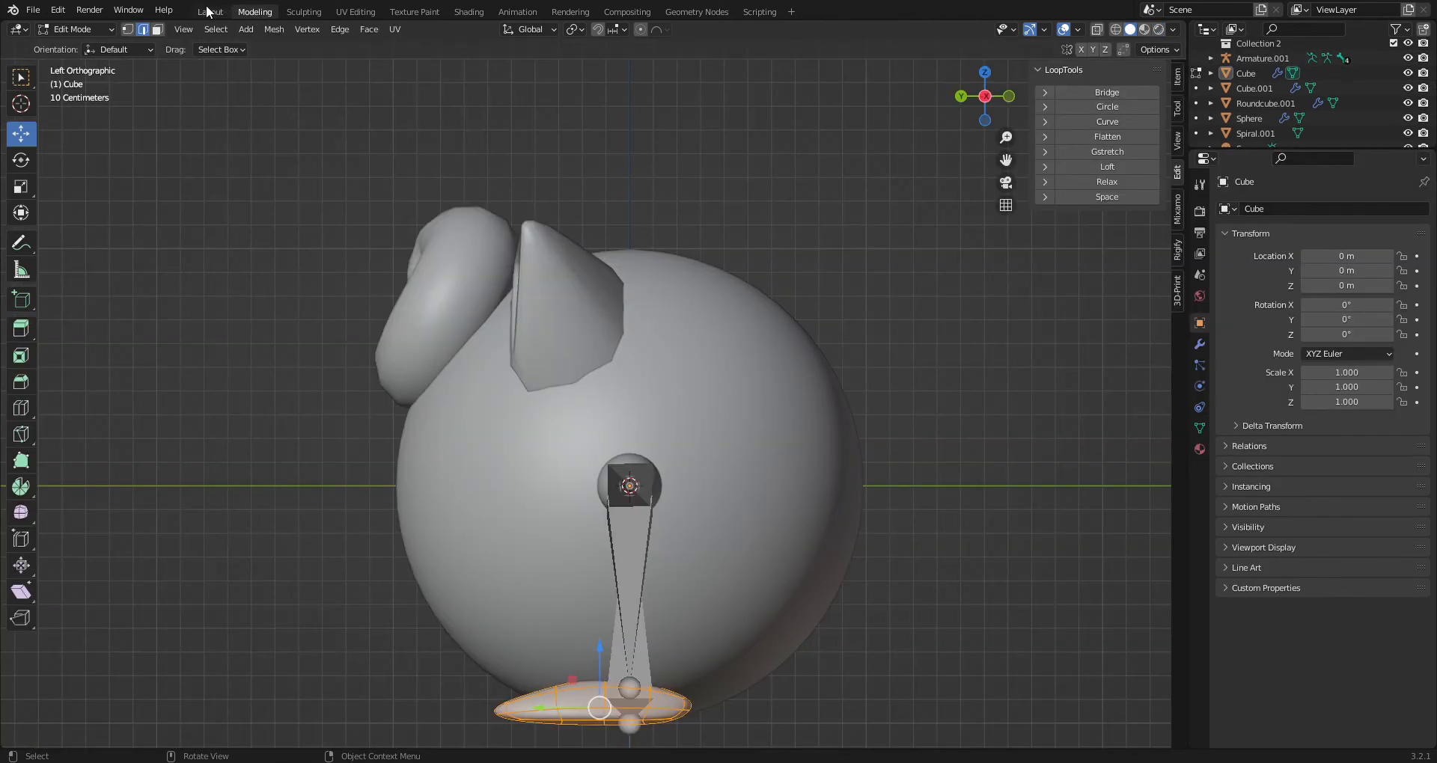
left_click_drag(562, 709, 573, 717)
left_click_drag(617, 661, 616, 669)
middle_click_drag(617, 669, 734, 734)
left_click_drag(698, 740, 693, 741)
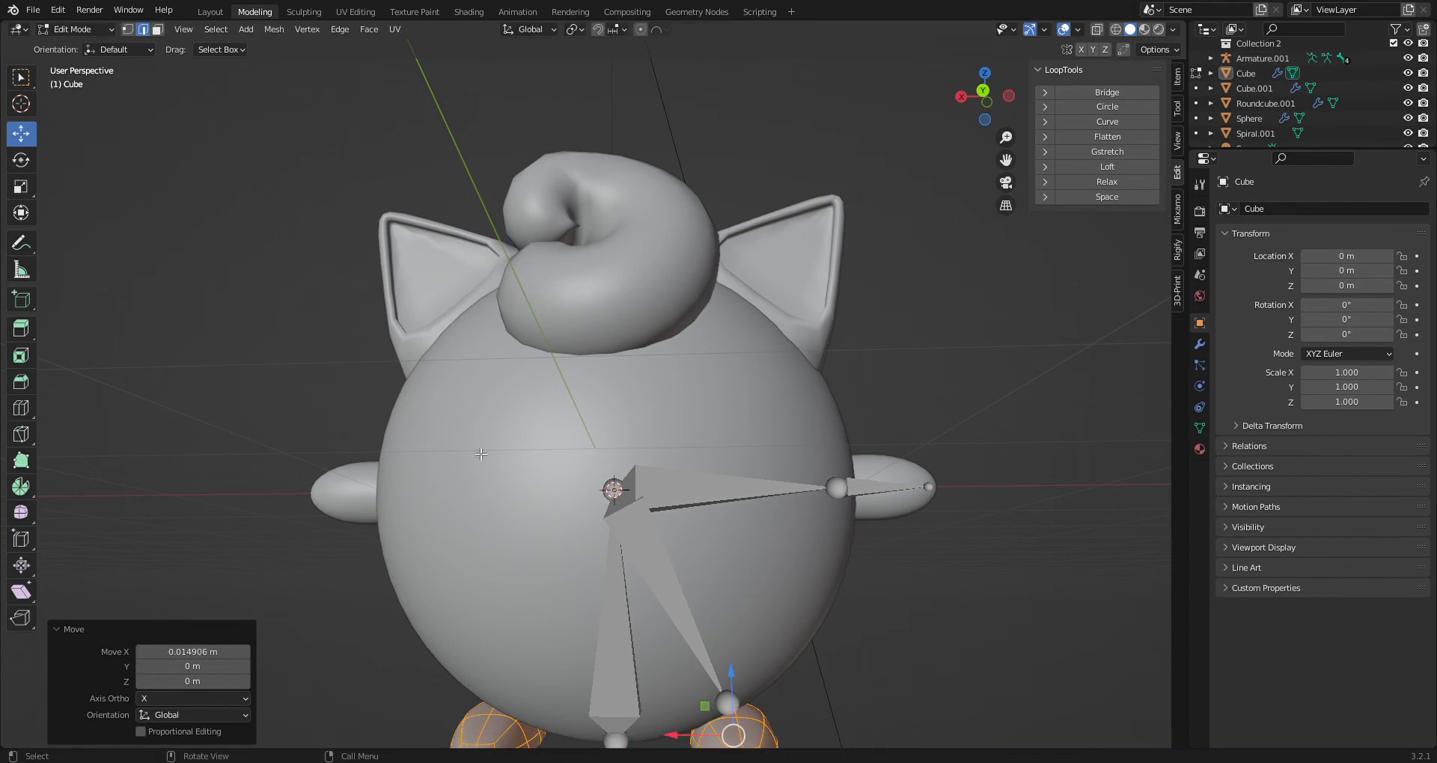
Return to editing the armature and lower the tail of legsupport.l about 0.07 m into the foot, to Z about -0.92 m
left_click(211, 12)
left_click(628, 421)
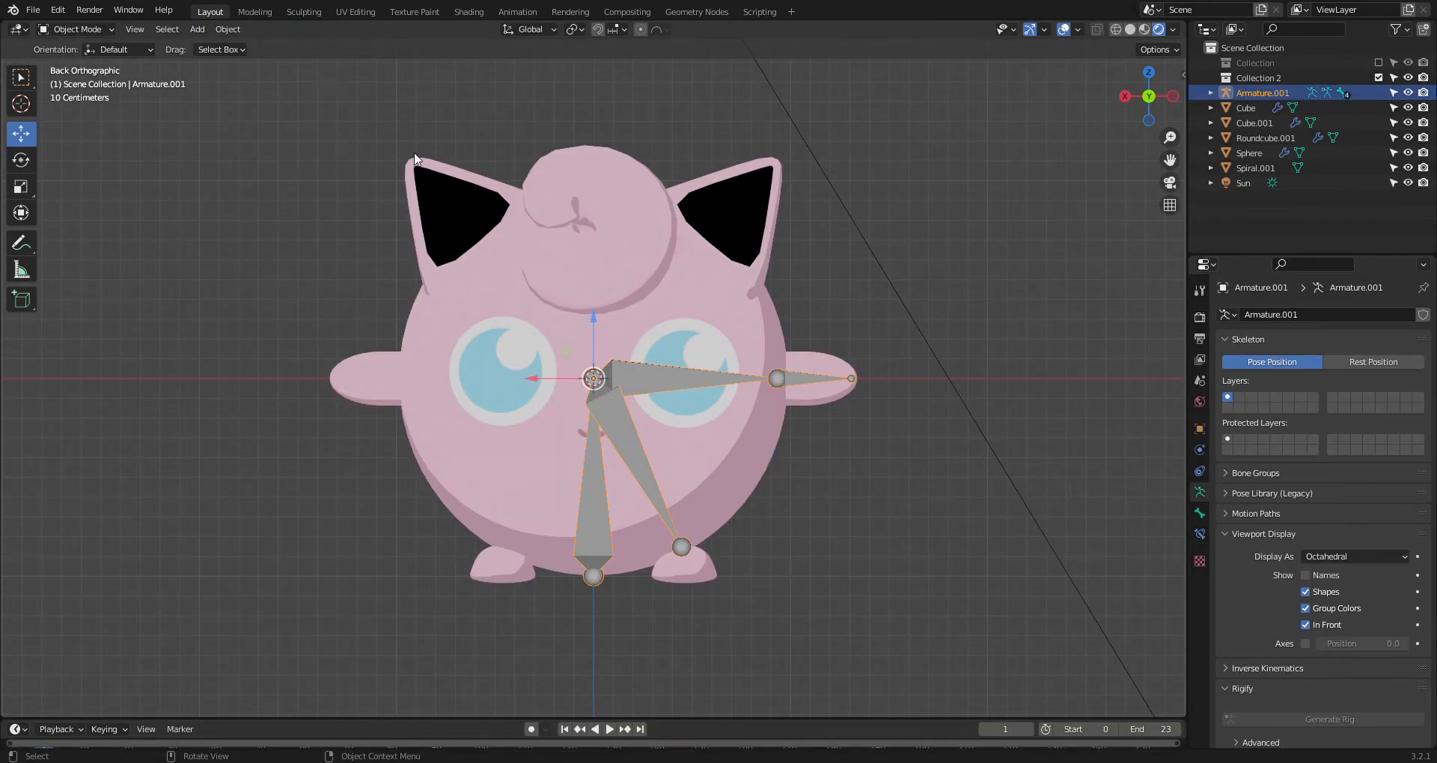
left_click(254, 12)
left_click(735, 702)
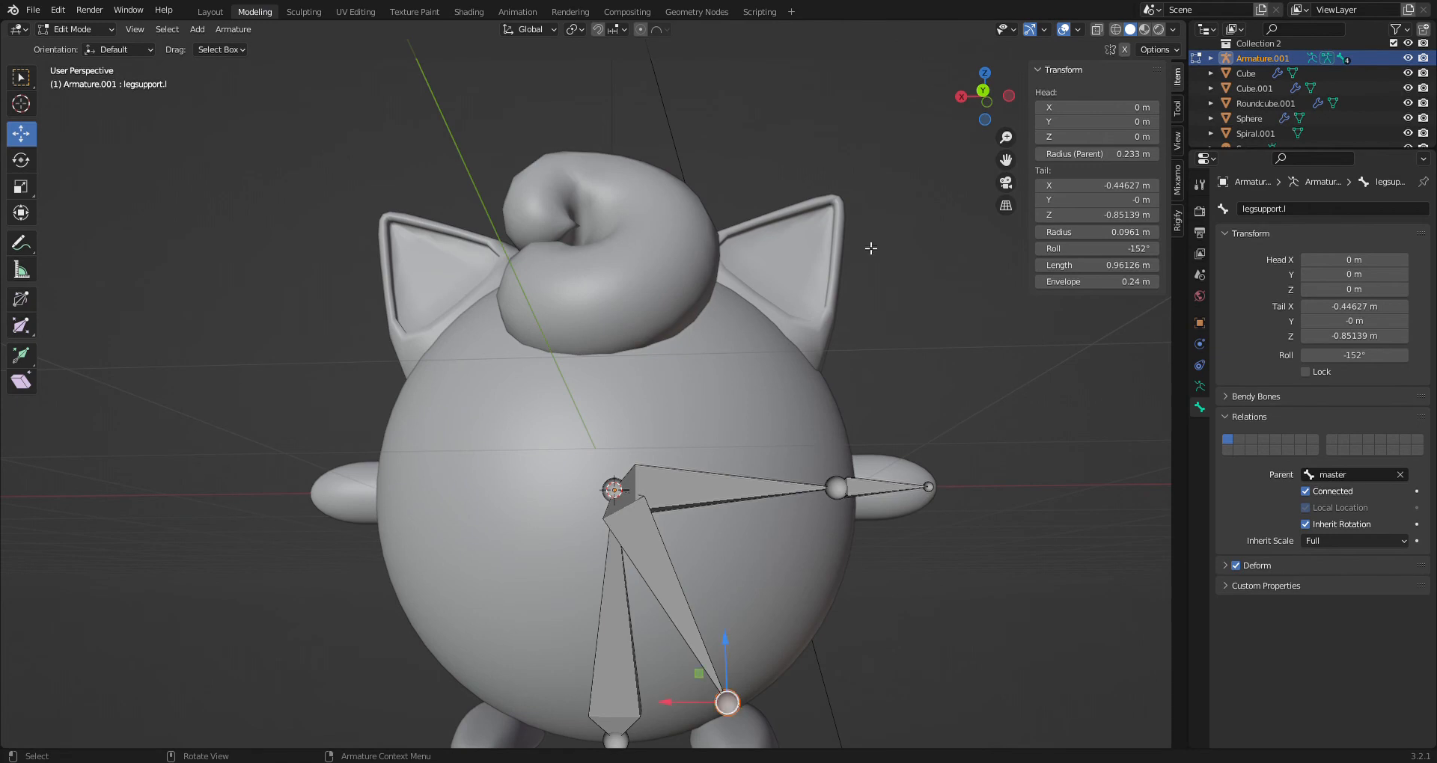
left_click(983, 91)
left_click_drag(690, 661, 696, 674)
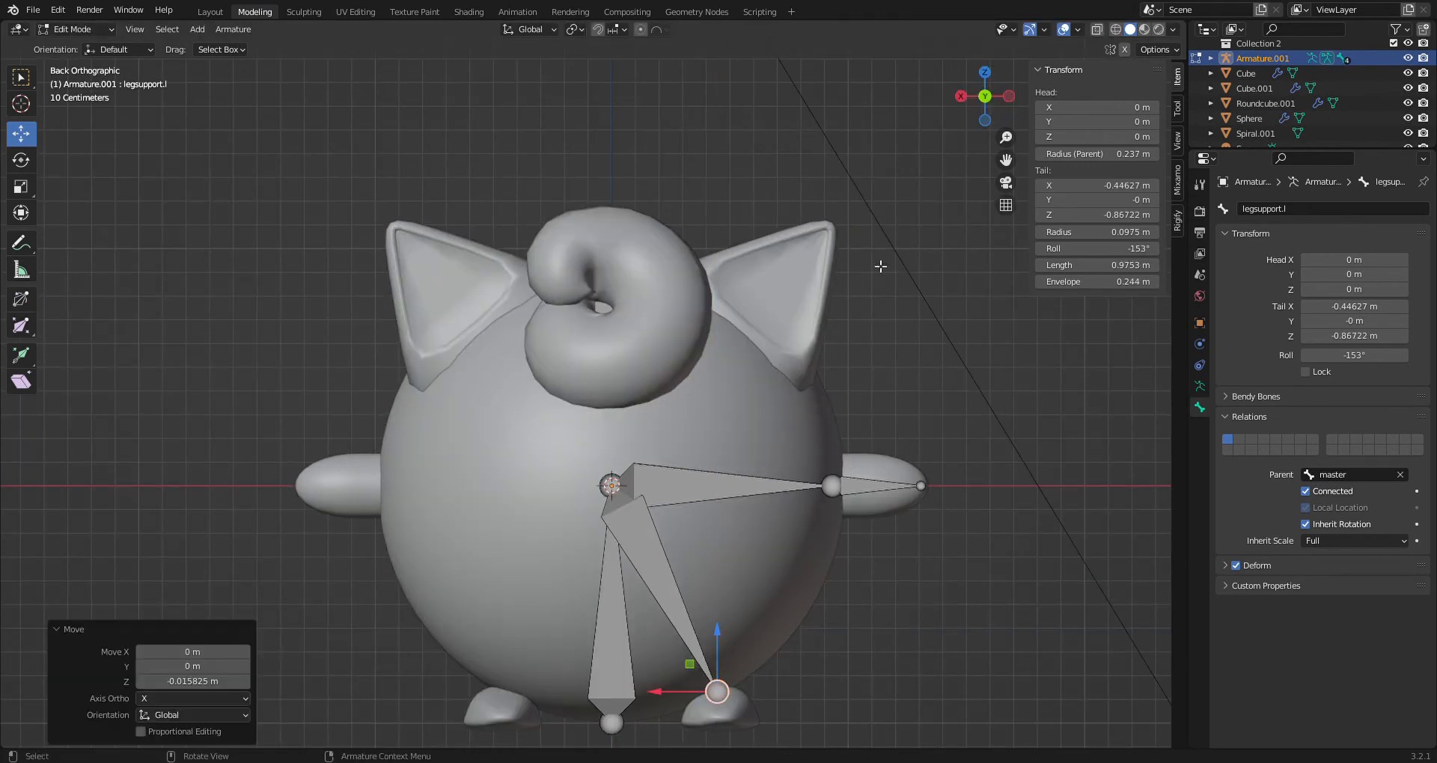
left_click(1008, 95)
left_click_drag(631, 674, 631, 686)
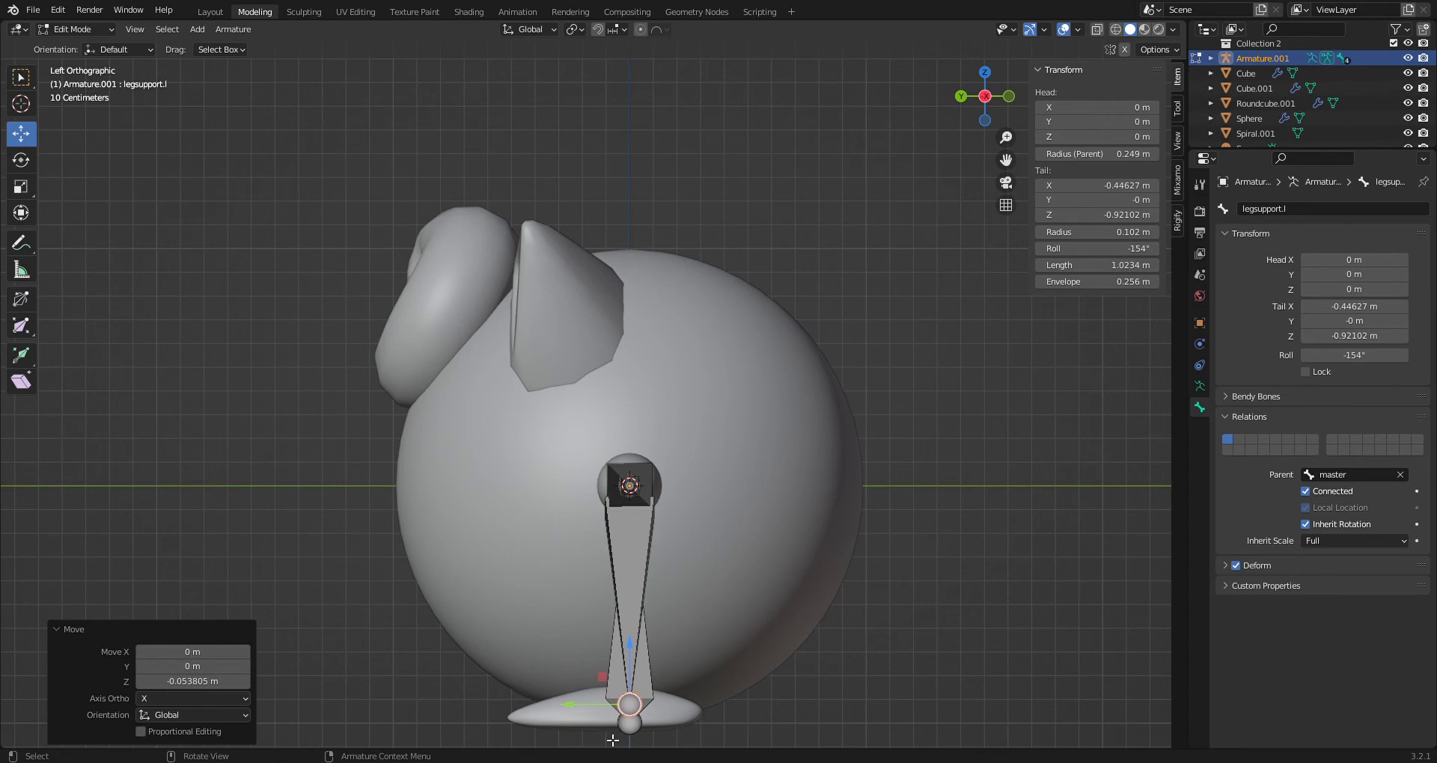
Extrude a bone from the tail of legsupport.l toward the toes, shorten it to about 0.24 m and name it foot.l
key("e")
left_click(491, 754)
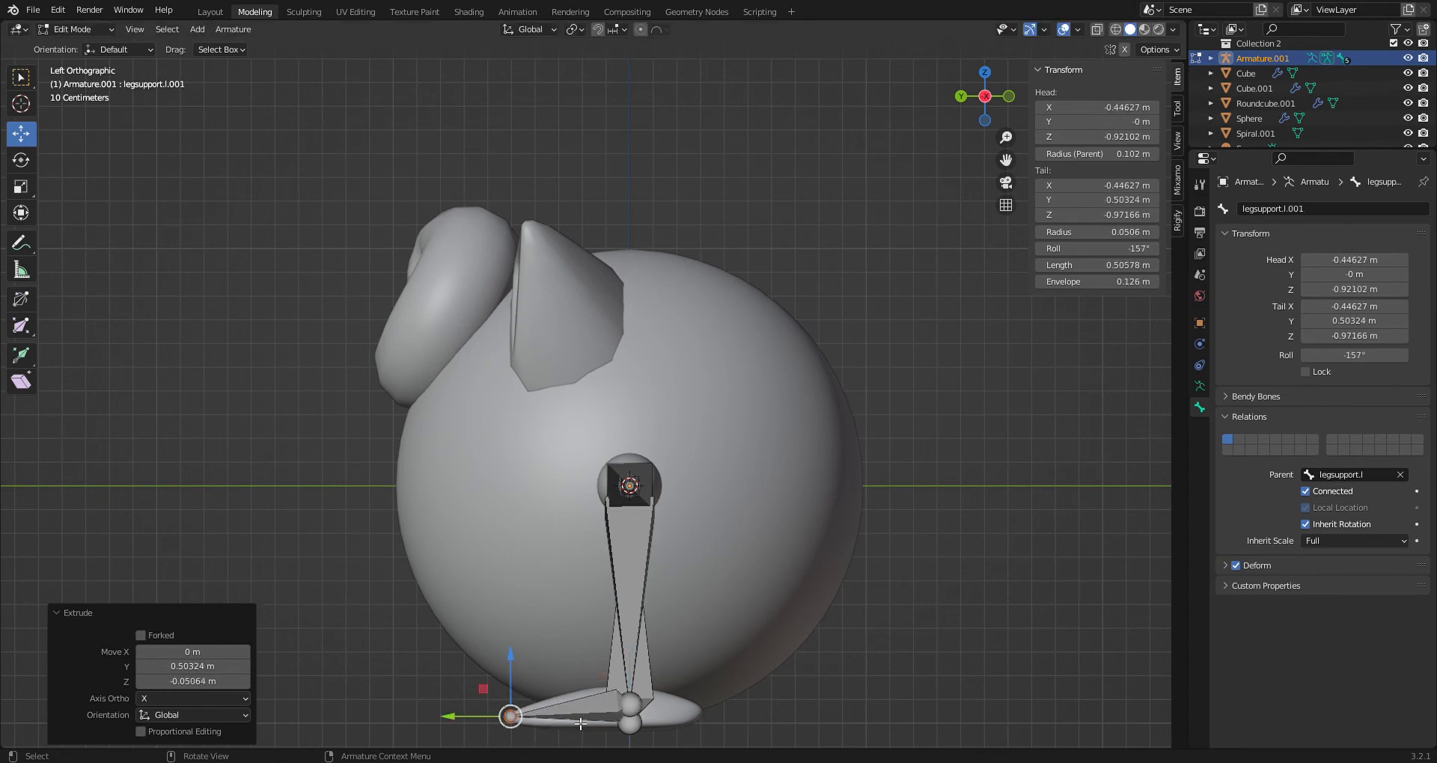
left_click_drag(488, 694, 564, 699)
left_click(1318, 212)
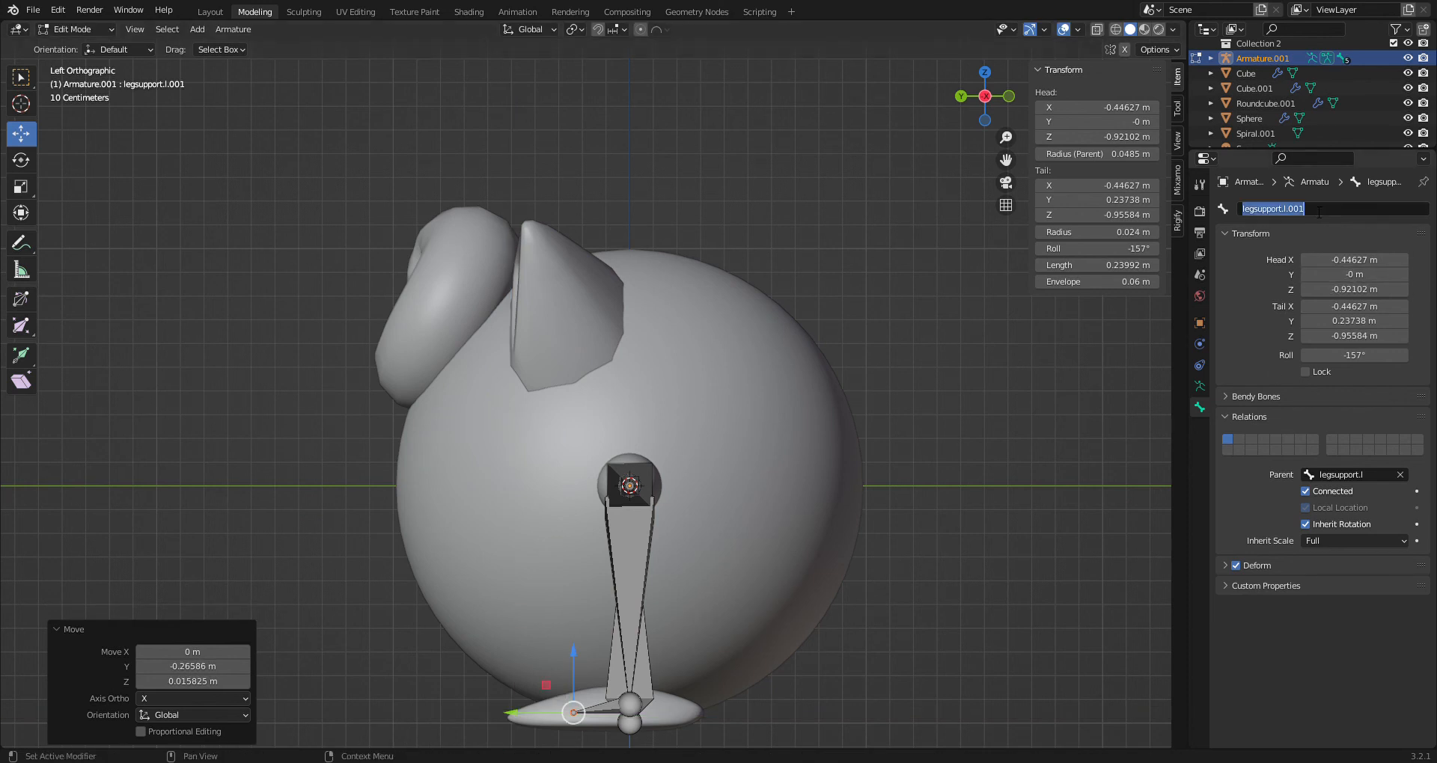
type("foot.")
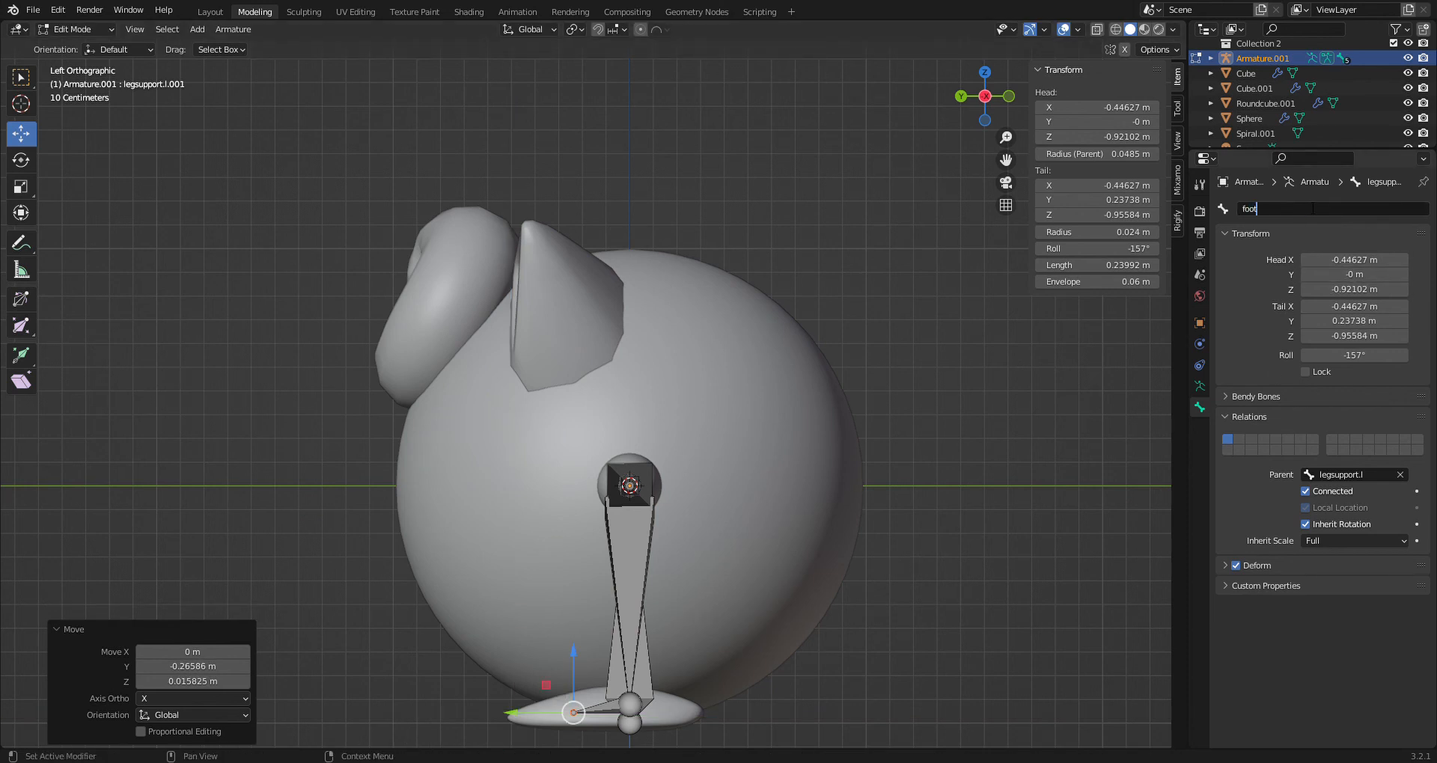
type("t.l")
key("Return")
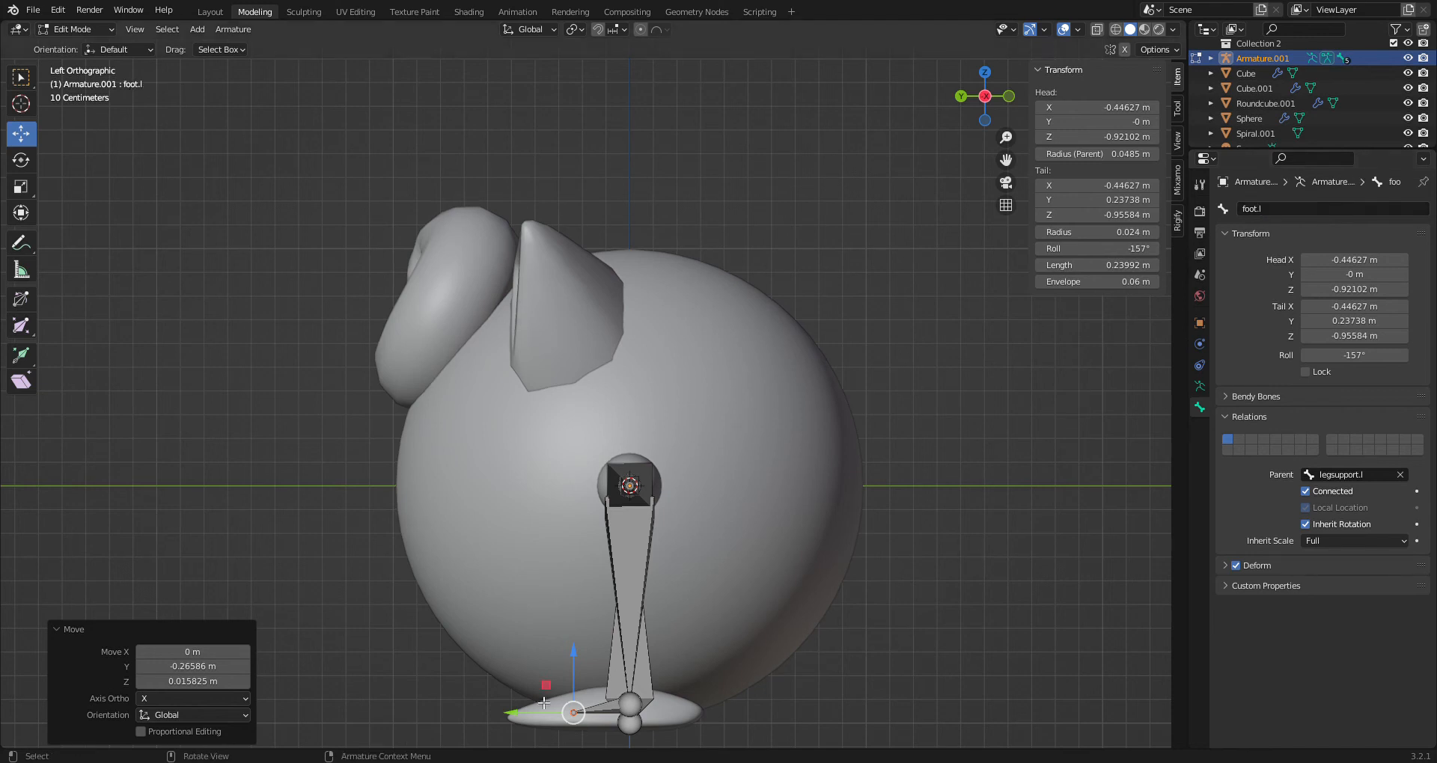
Extrude a bone about 0.27 m long from the tail of foot.l to the toe tip and raise their shared joint slightly
key("e")
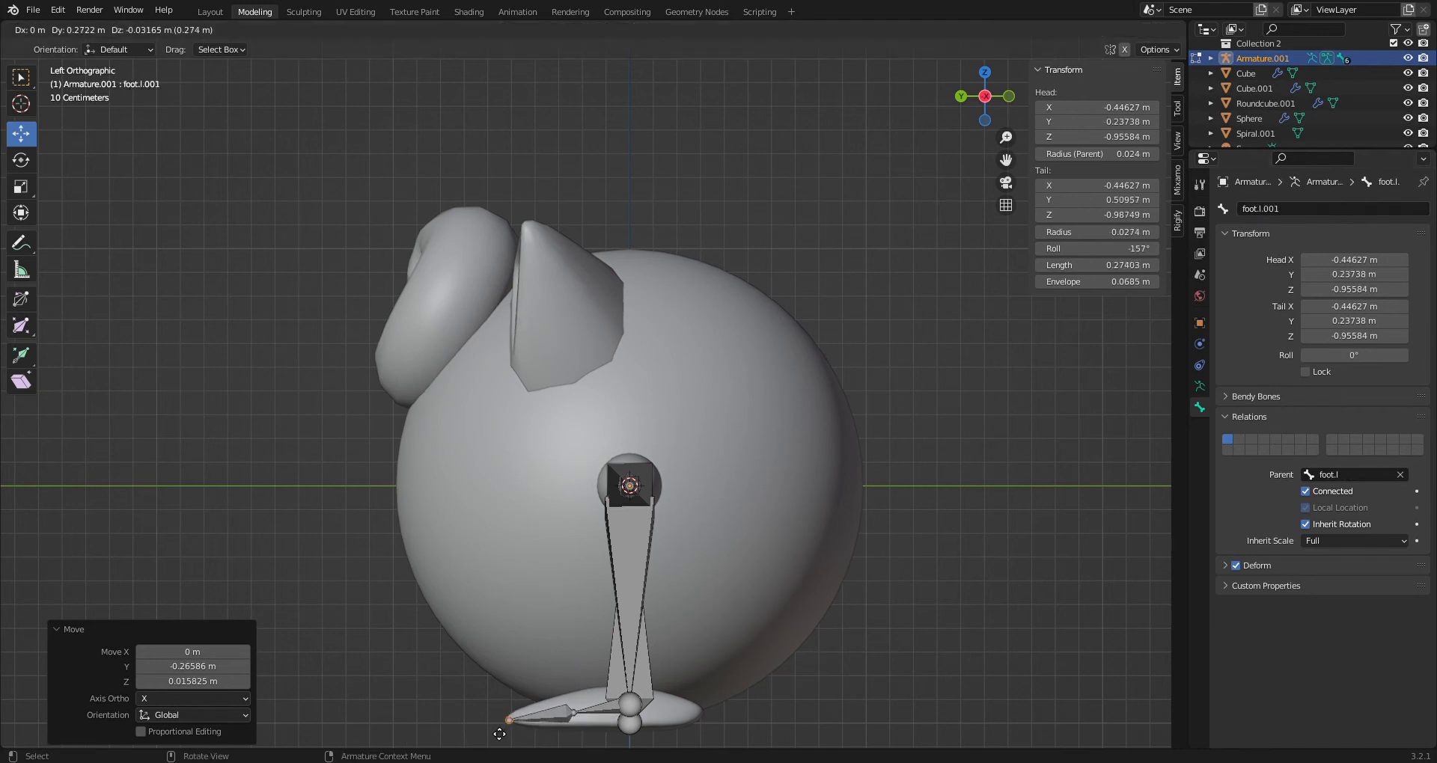
key("ctrl+z")
key("g")
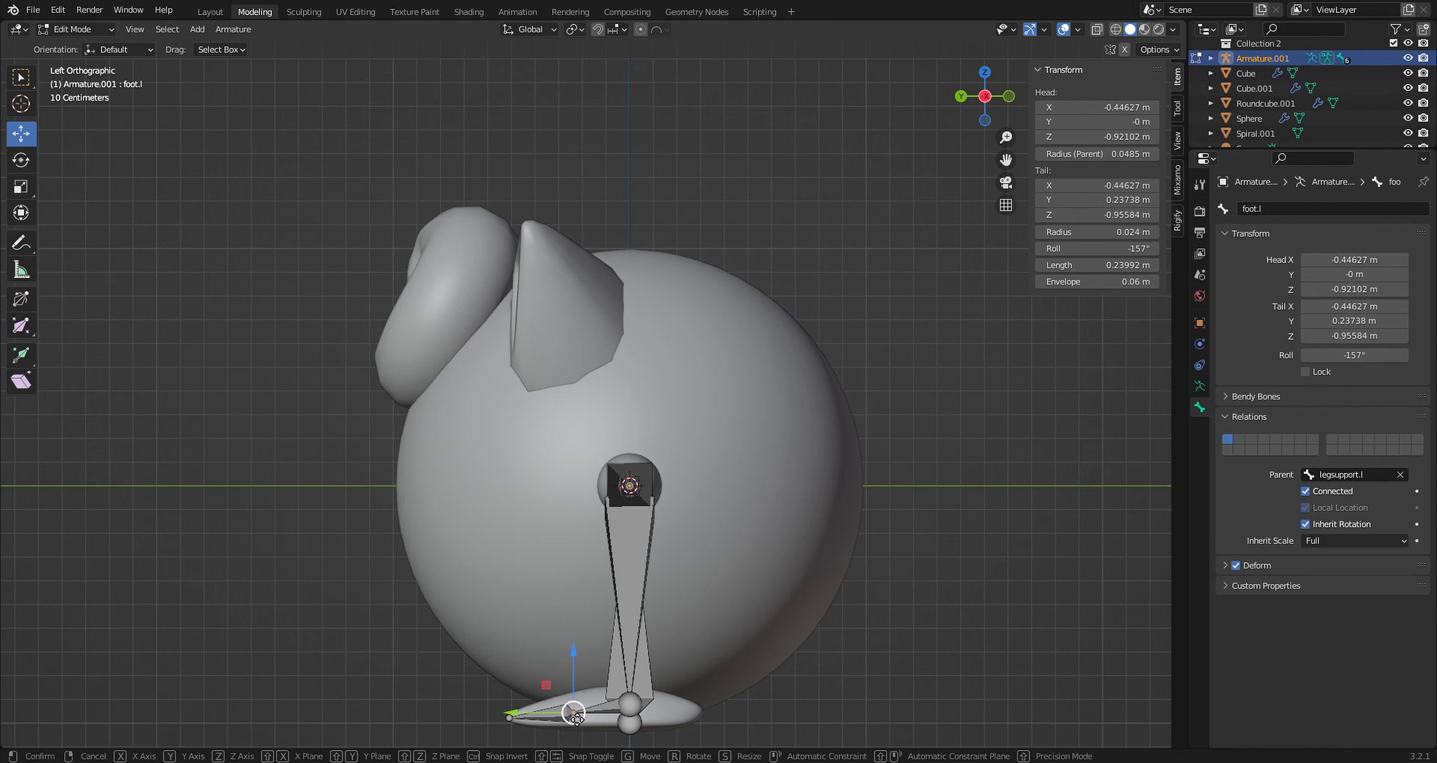
left_click(576, 719)
Enable the wireframe overlay and move the joint between the two foot bones to Y about 0.256 m and Z about -0.94 m
left_click(1078, 29)
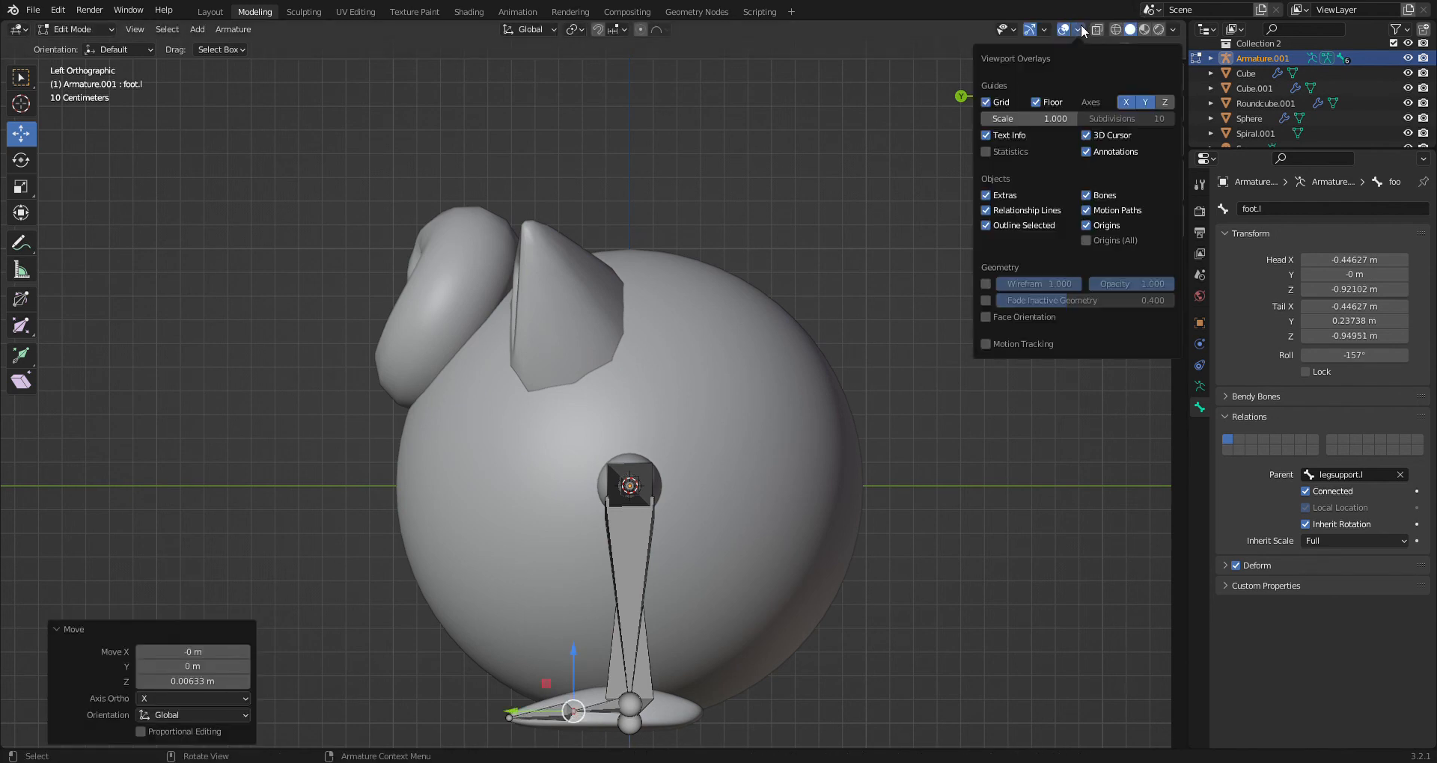
left_click(986, 284)
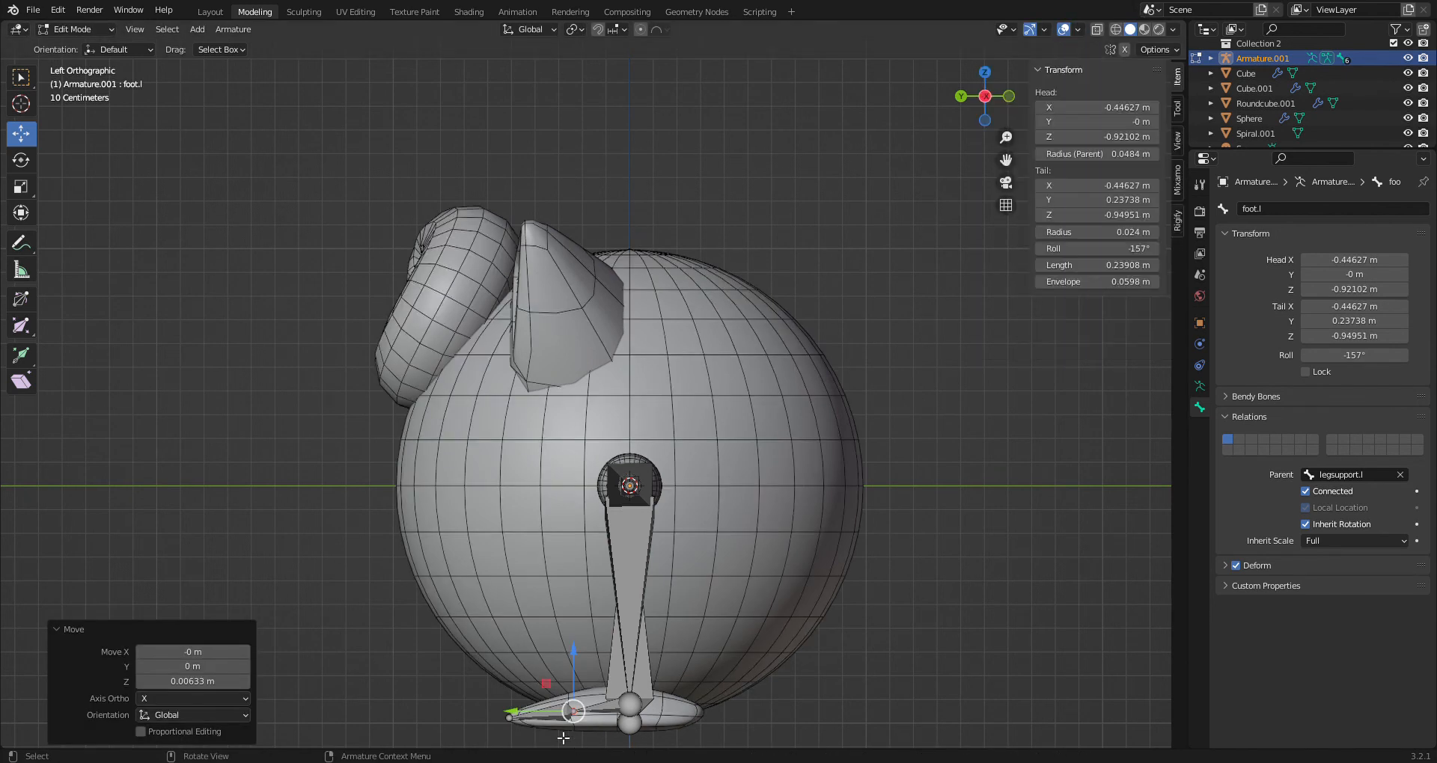
left_click_drag(574, 724, 551, 720)
middle_click_drag(551, 720, 766, 662)
Select all the bones and symmetrize them to the character's other side
scroll(730, 614, "down", 3)
key("a")
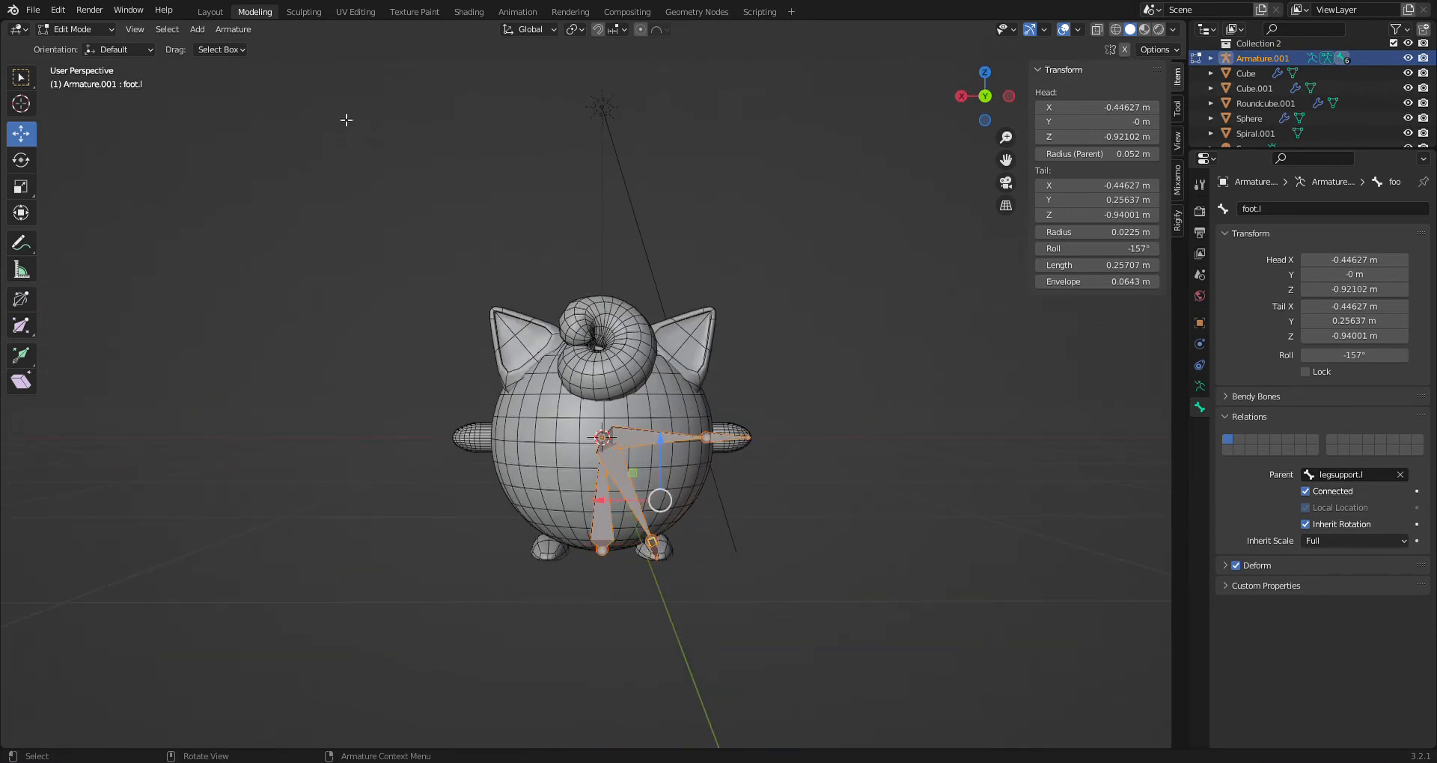
left_click(237, 30)
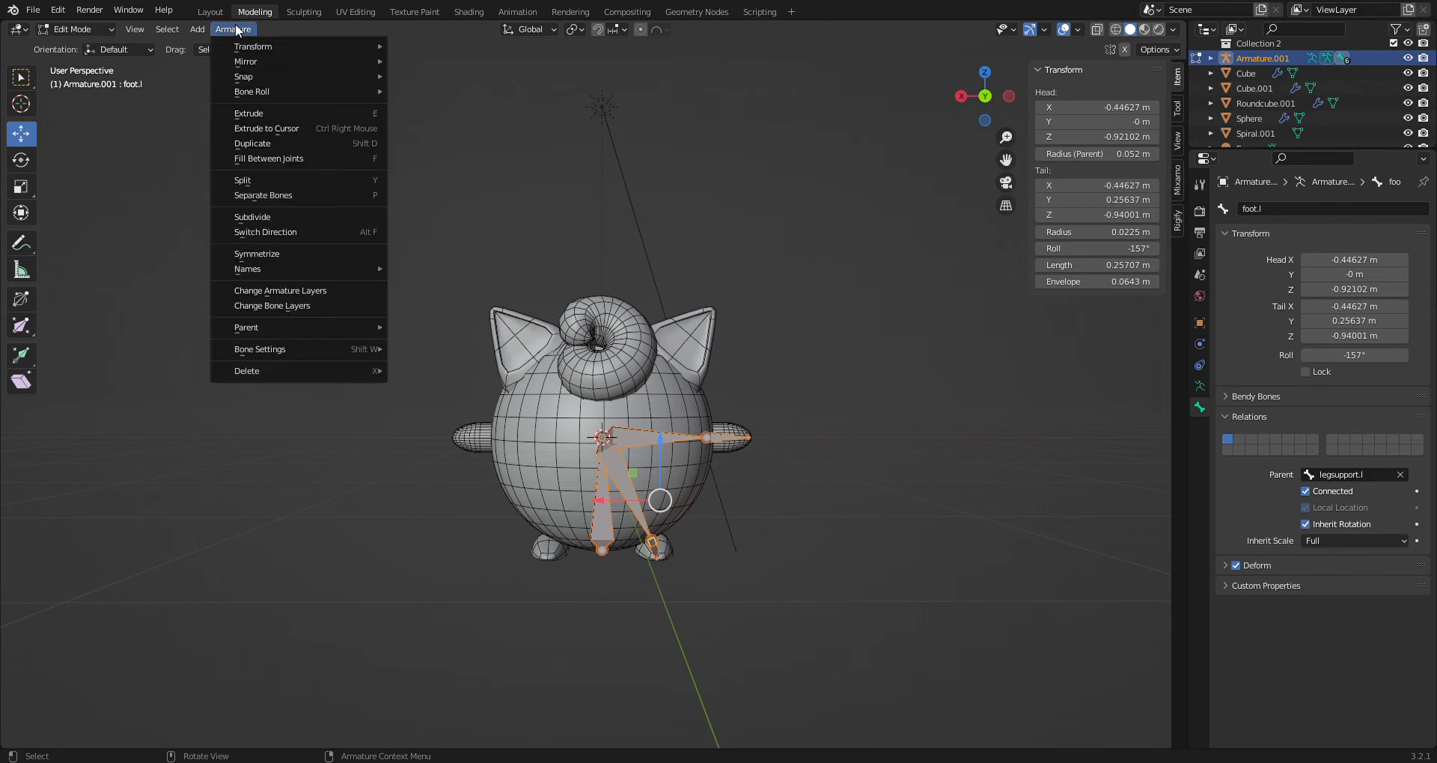
left_click(319, 254)
middle_click_drag(424, 331, 1152, 428)
Switch to the Layout workspace and parent the body, Sphere, to the armature with empty groups
left_click(210, 12)
mouse_move(329, 238)
middle_mouse_down()
mouse_move(416, 262)
mouse_move(317, 289)
mouse_move(414, 274)
mouse_move(270, 264)
mouse_move(436, 216)
mouse_move(319, 220)
mouse_move(356, 271)
mouse_move(337, 220)
mouse_move(326, 250)
middle_mouse_up()
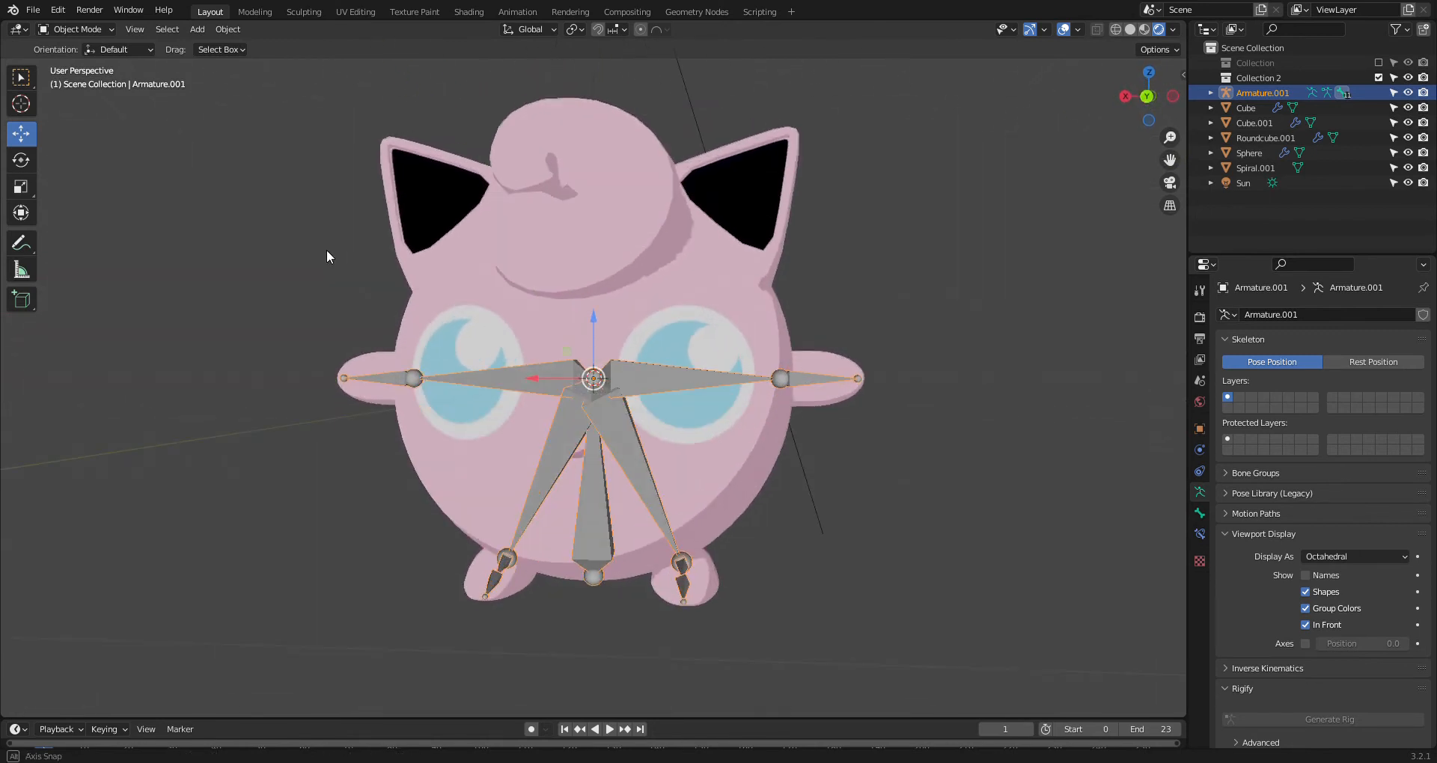
left_click(717, 469)
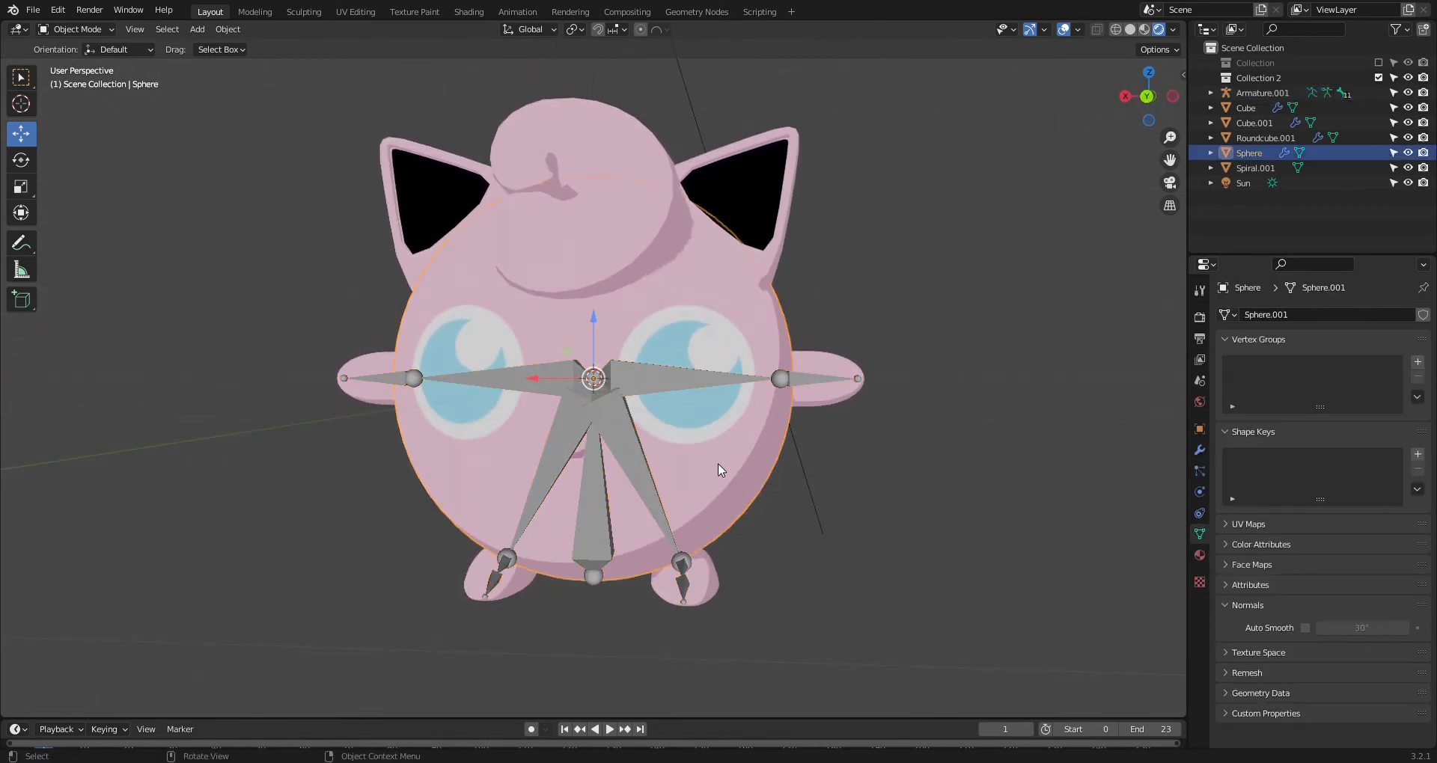
left_click(650, 374, "shift")
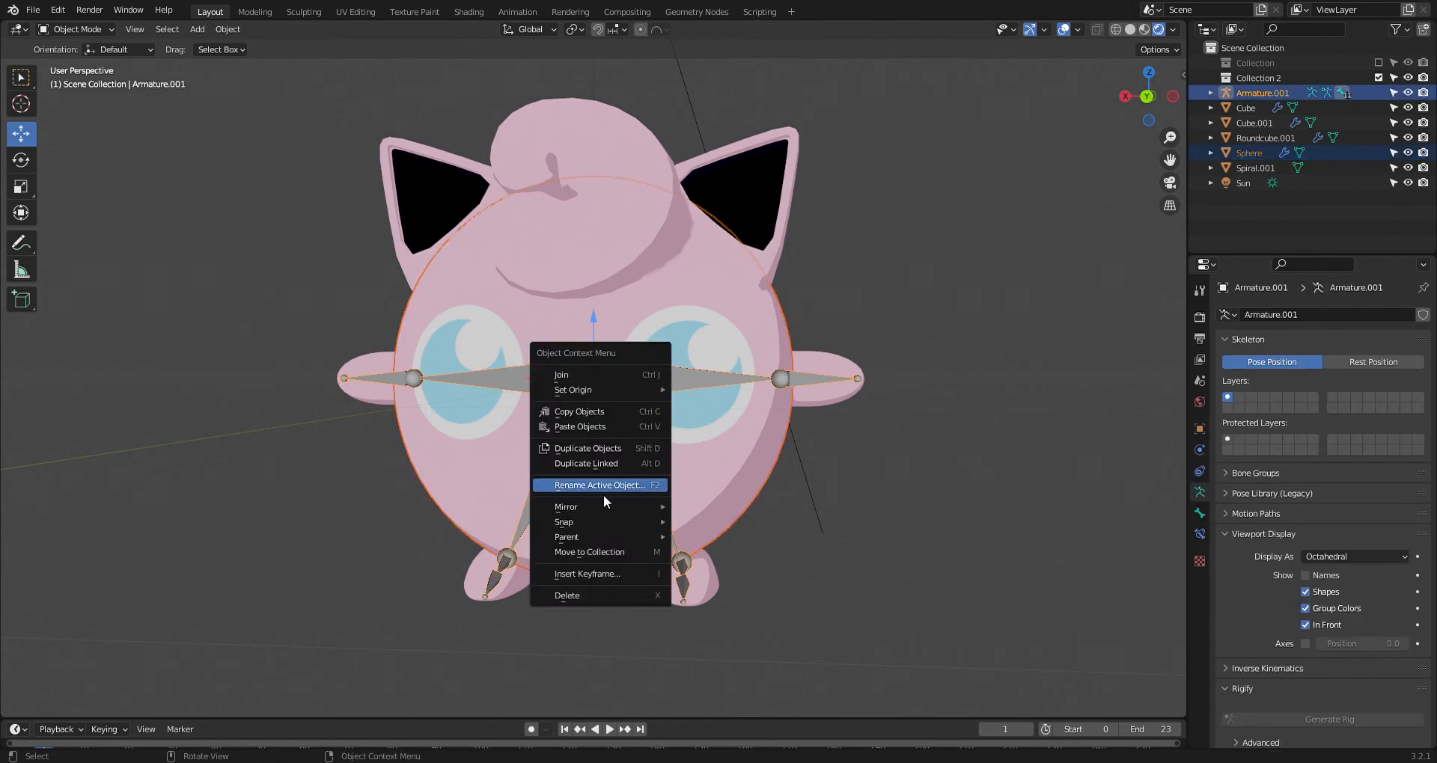
mouse_move(594, 534)
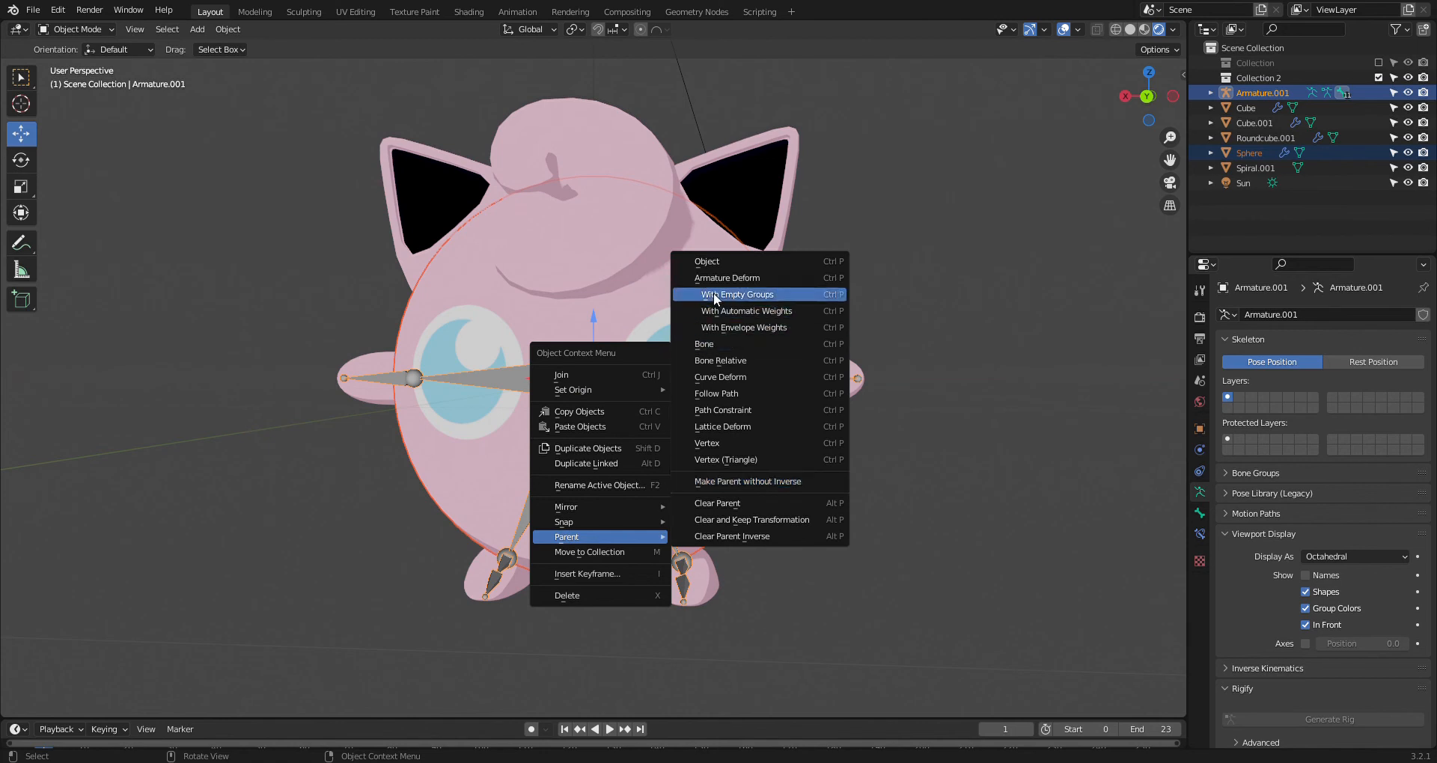
left_click(765, 295)
Parent the arms, Roundcube.001, to the armature with empty groups
left_click(836, 377)
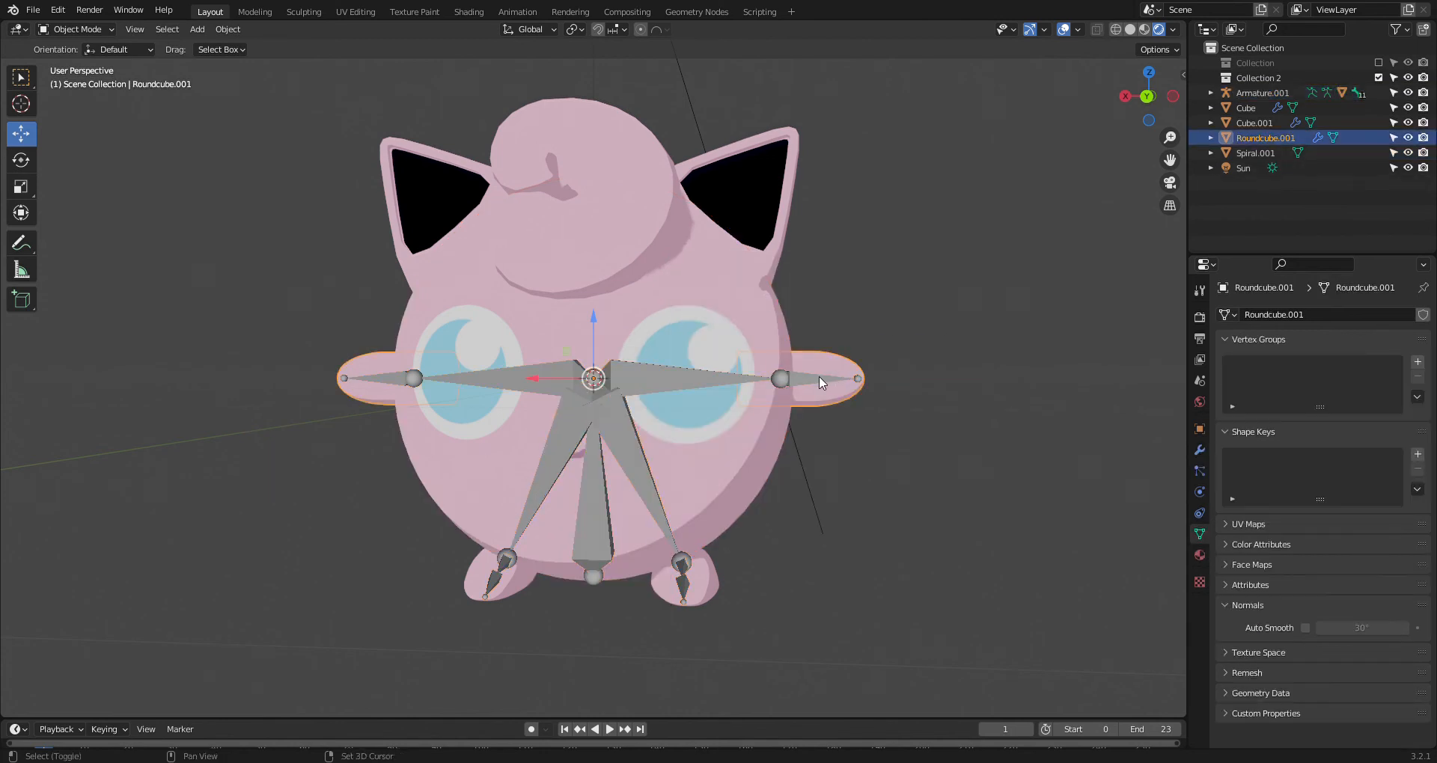
left_click(819, 375, "shift")
right_click(819, 376)
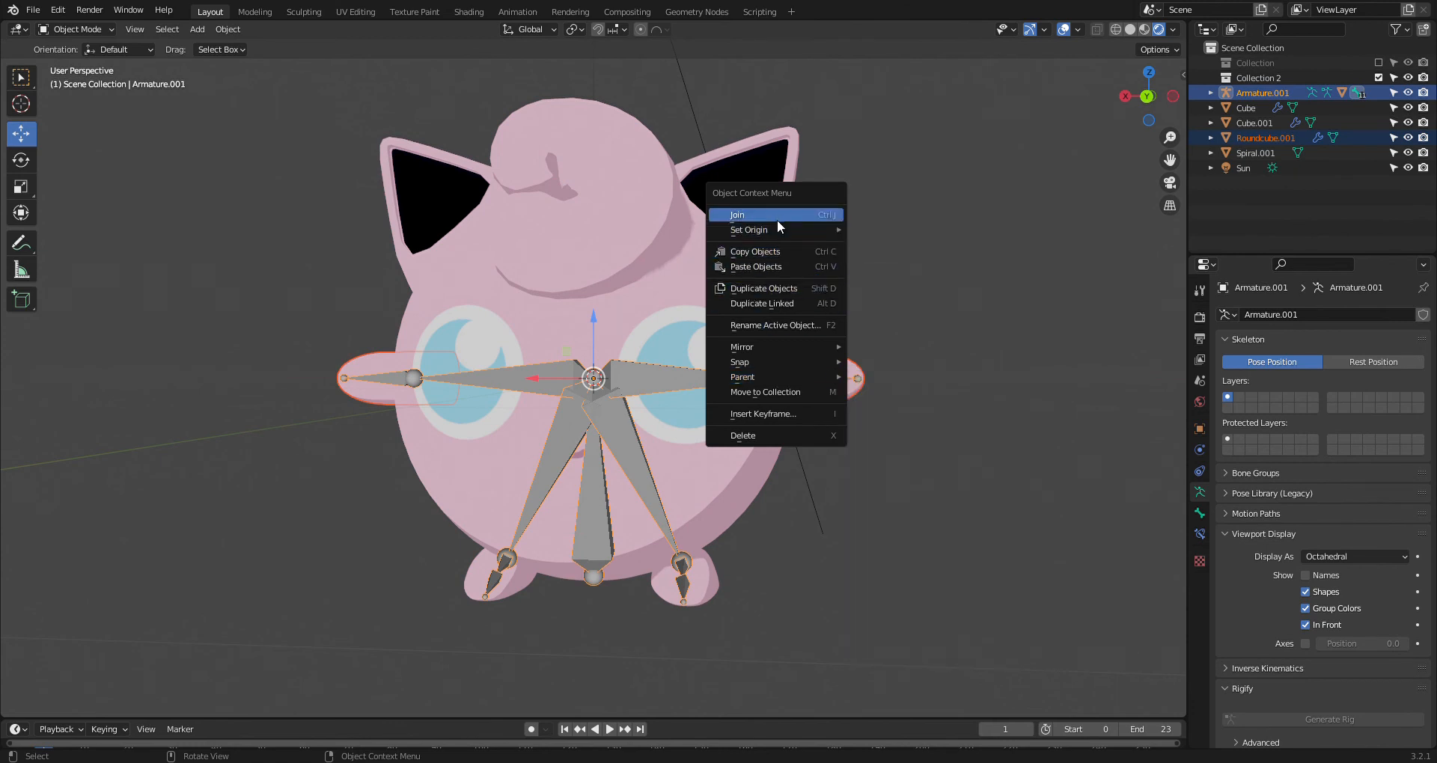
mouse_move(774, 378)
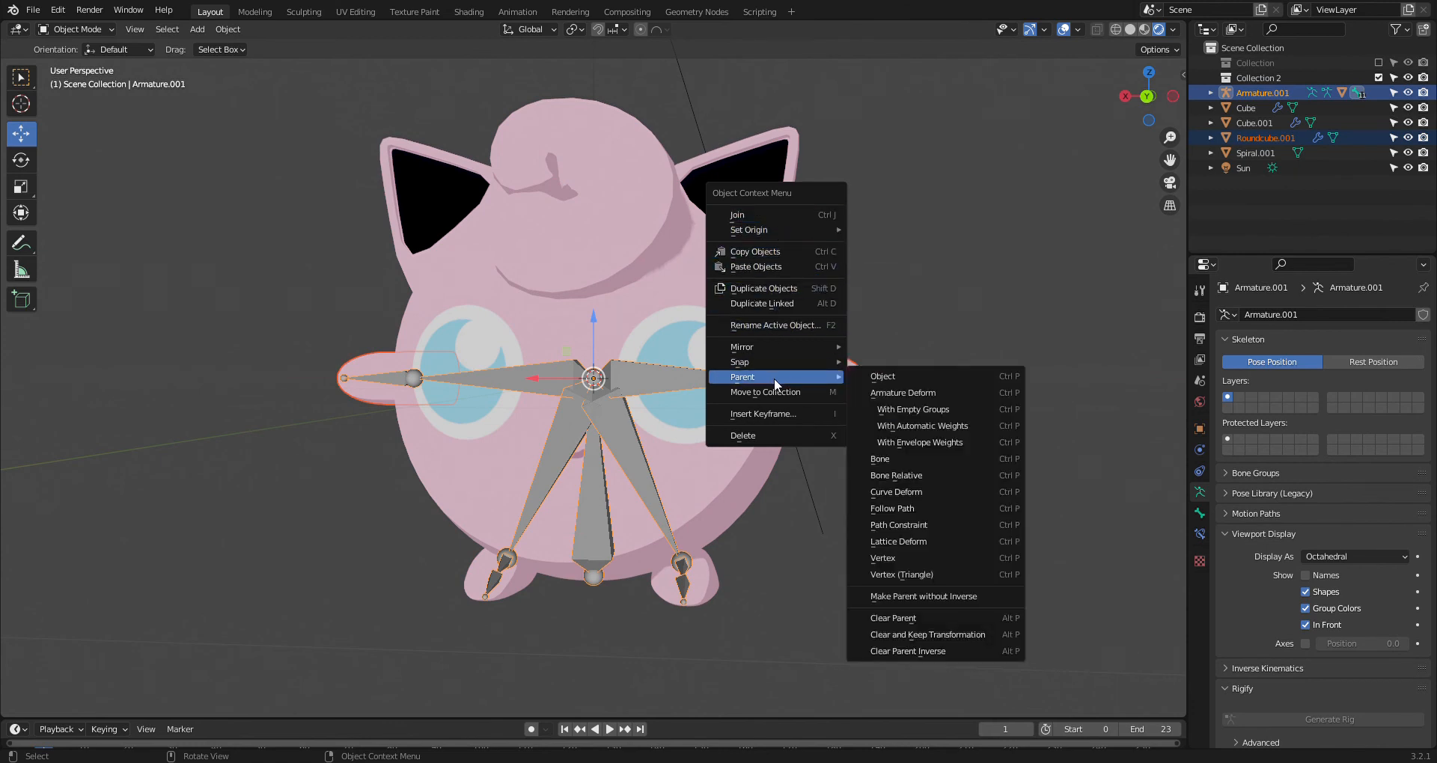
left_click(887, 412)
Parent the ears, Cube.001, to the armature with automatic weights
left_click(630, 374)
left_click(645, 375, "shift")
right_click(645, 375)
mouse_move(645, 375)
left_click(805, 420)
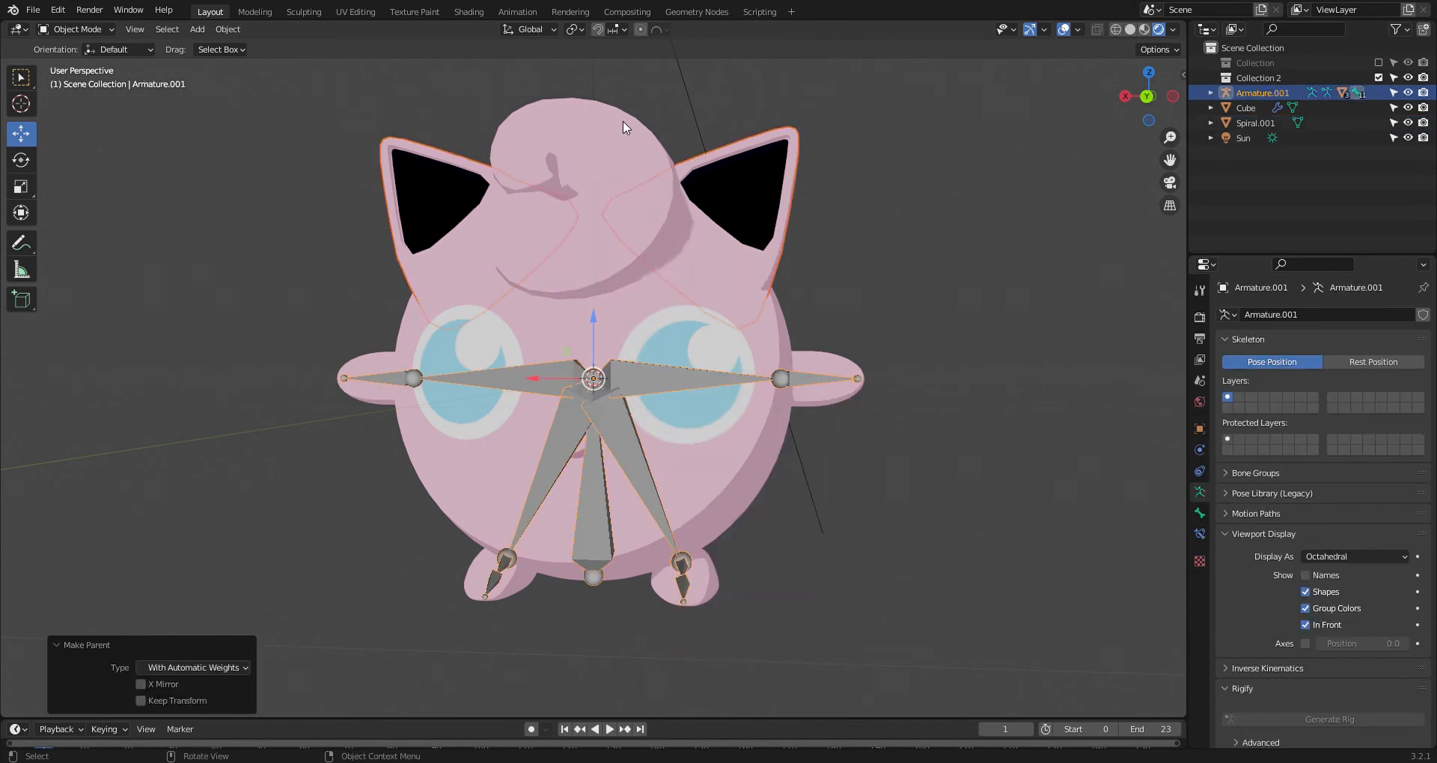
Parent the hair curl, Spiral.001, to the armature with empty groups
left_click(630, 135)
left_click(662, 369, "shift")
right_click(661, 368)
mouse_move(662, 370)
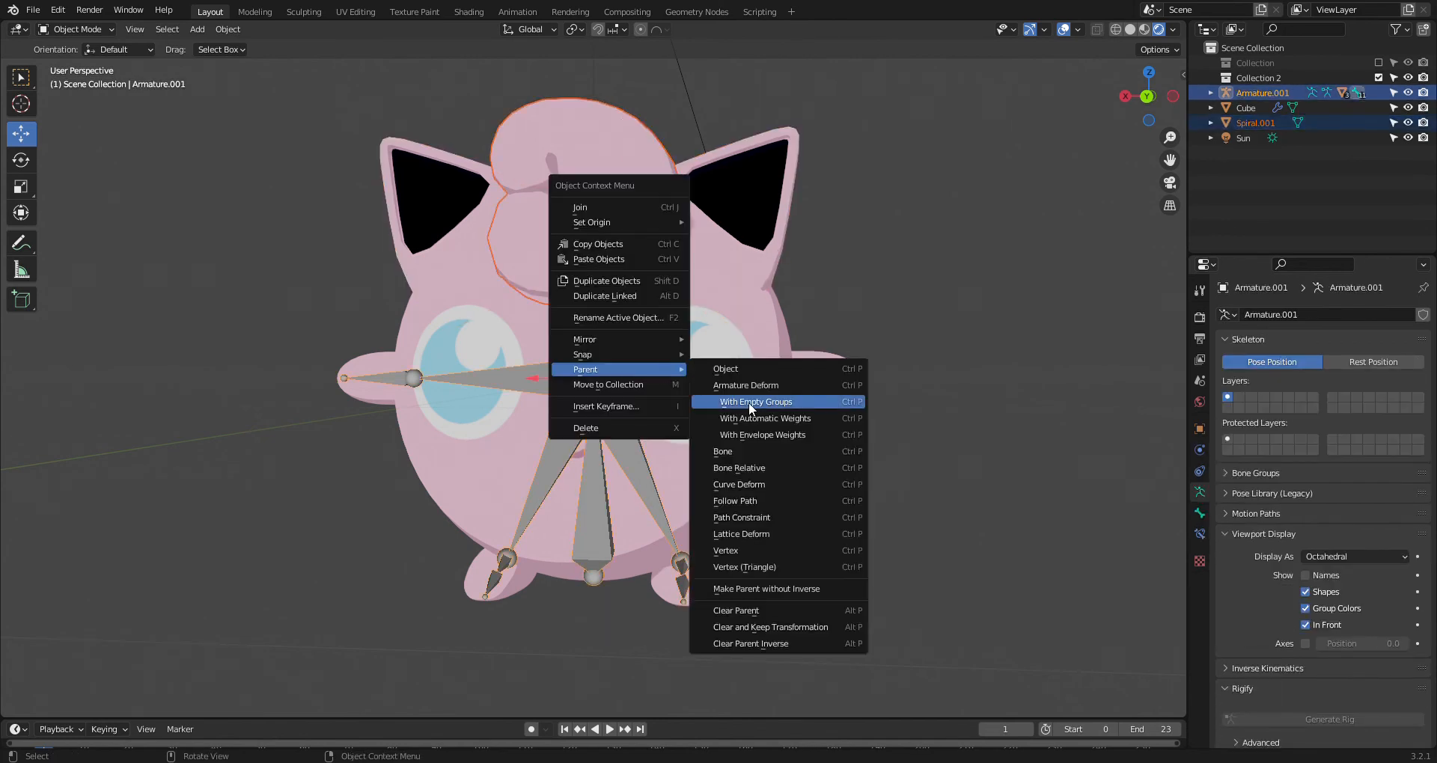
left_click(752, 406)
Parent the feet, Cube, to the armature with empty groups
left_click(690, 592)
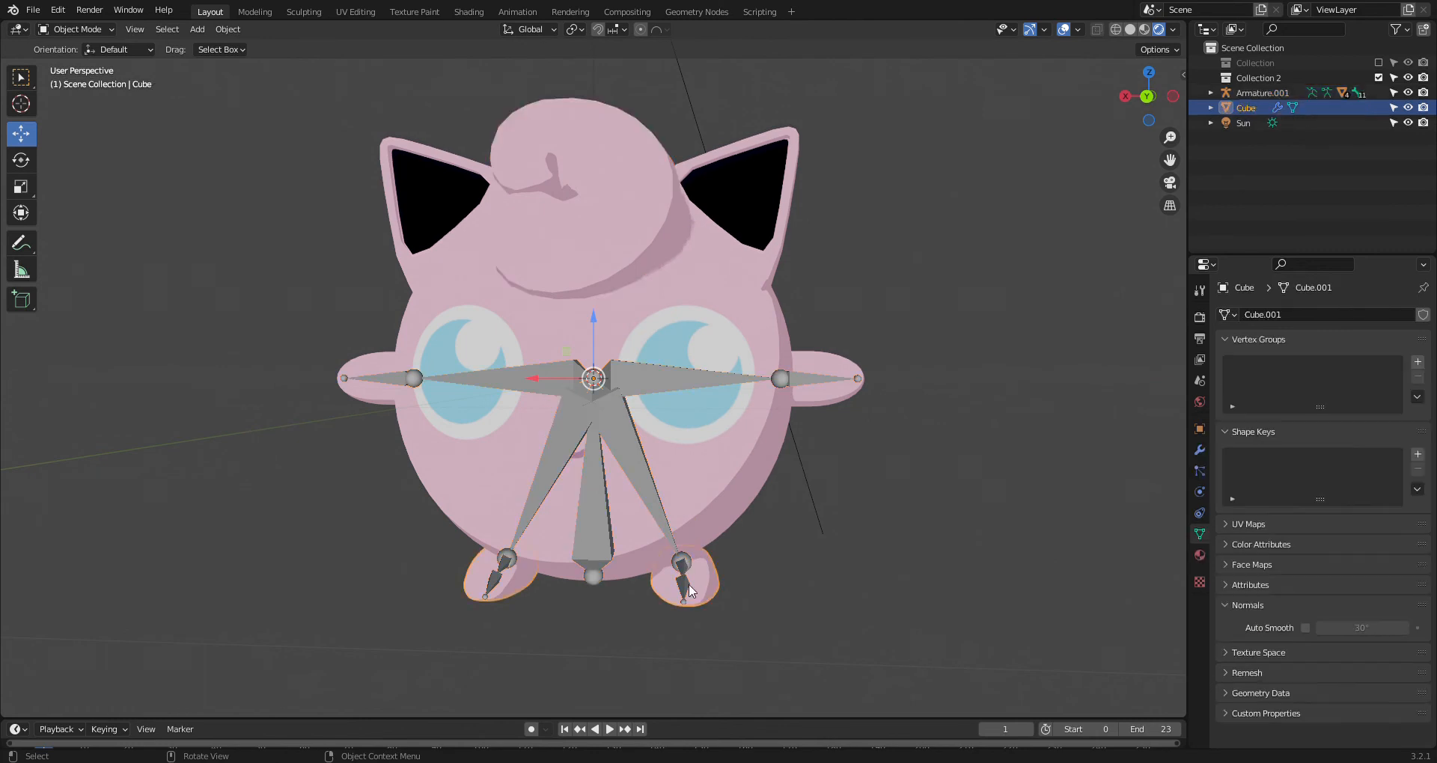
left_click(680, 585, "shift")
right_click(681, 585)
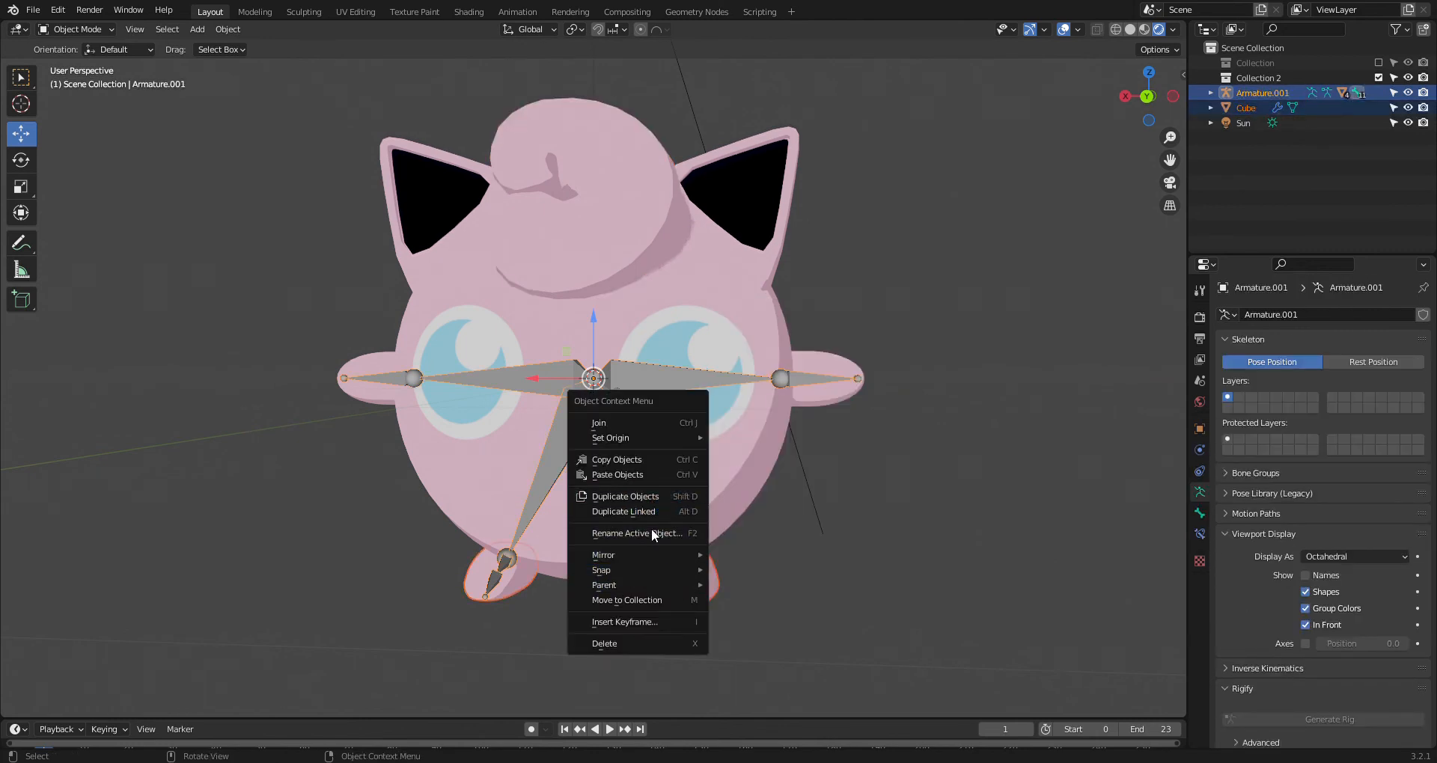
mouse_move(647, 583)
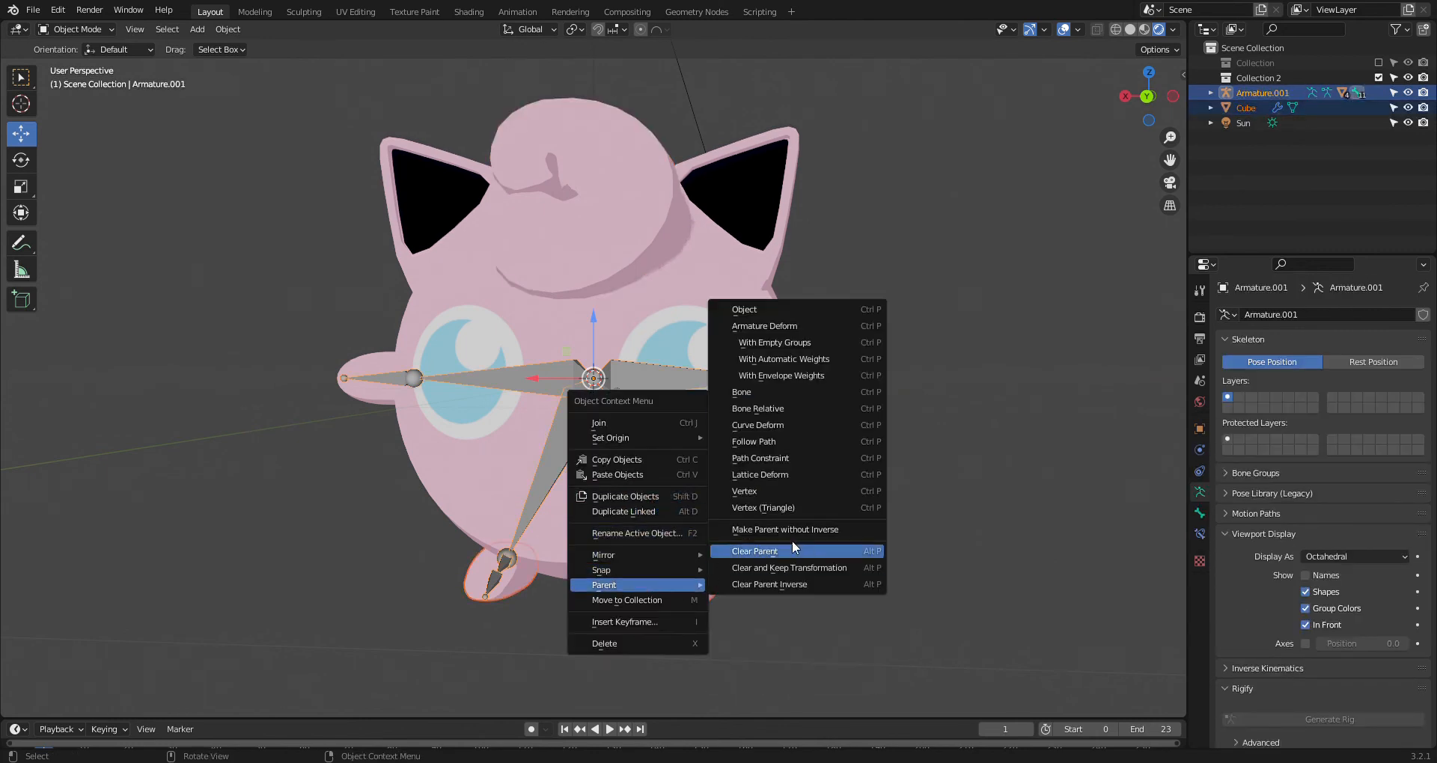
left_click(798, 341)
middle_click_drag(676, 334, 536, 209)
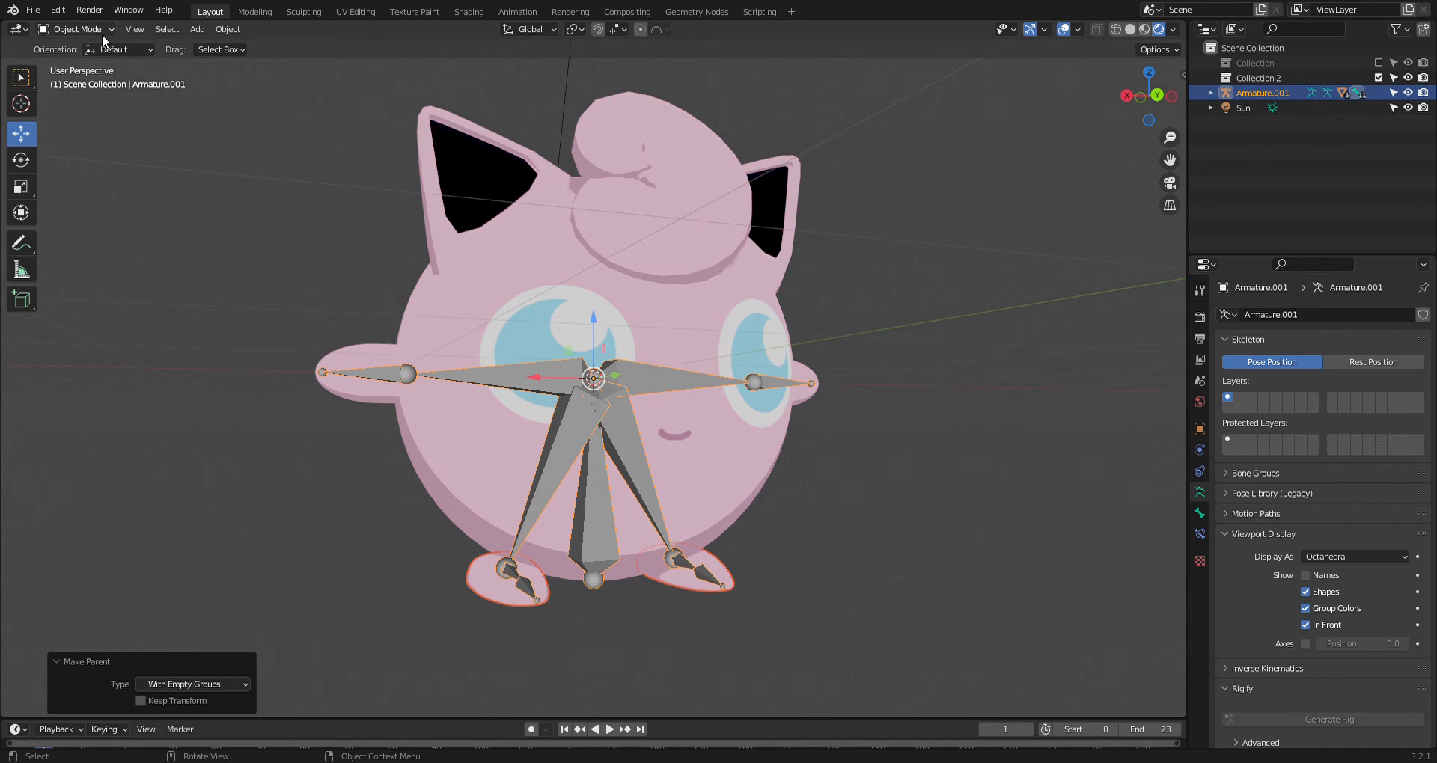
Edit the ears, Cube.001, in the Modeling workspace and assign all their vertices to the master vertex group
left_click(471, 208)
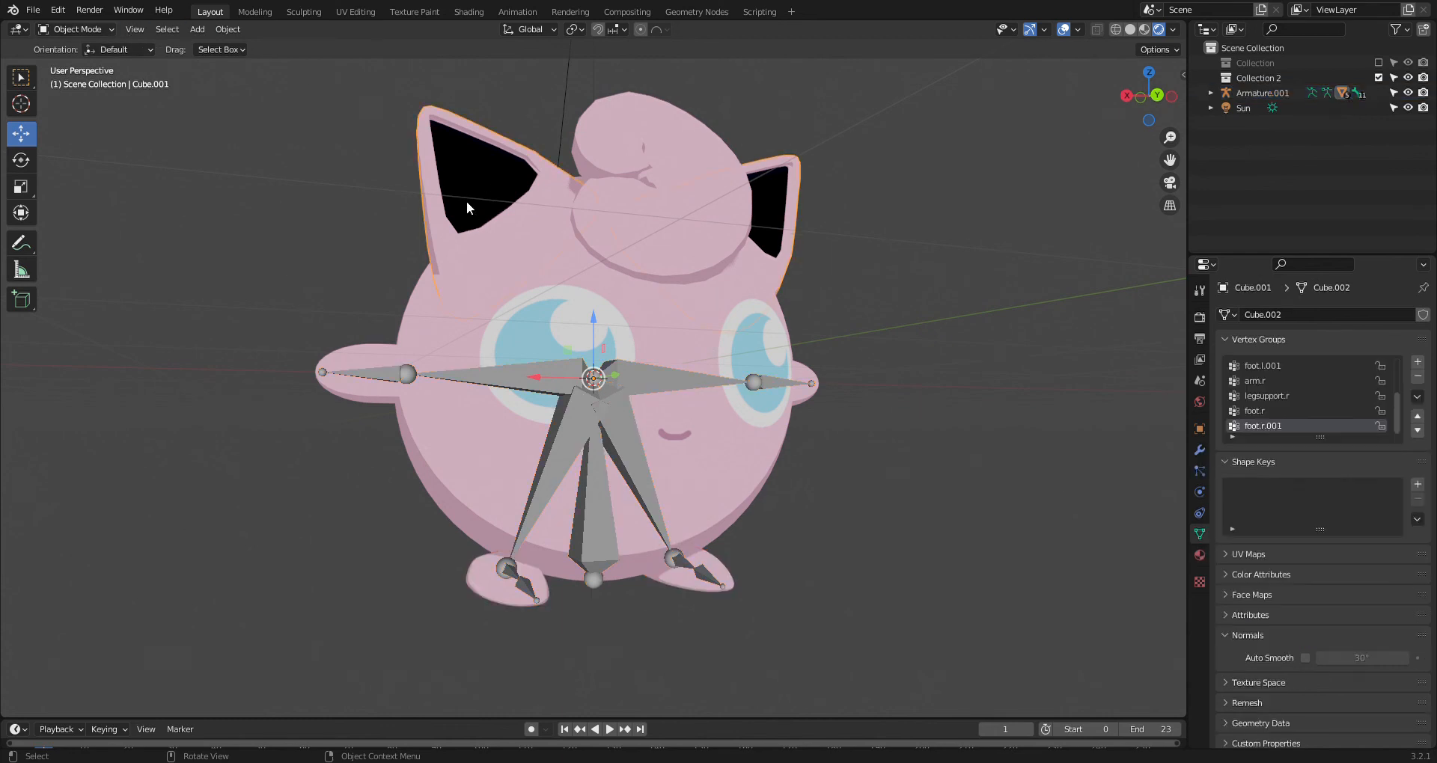
left_click(255, 11)
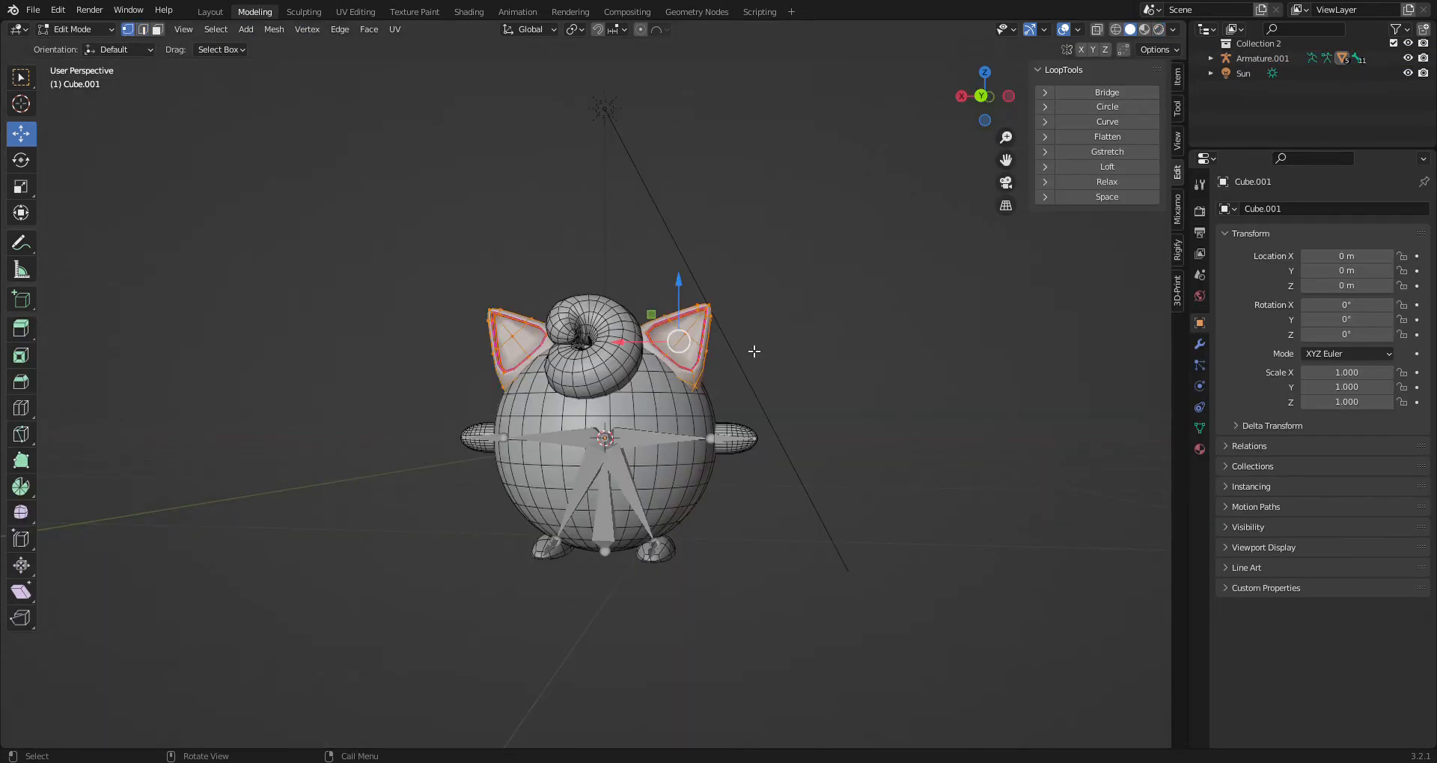
left_click(1200, 428)
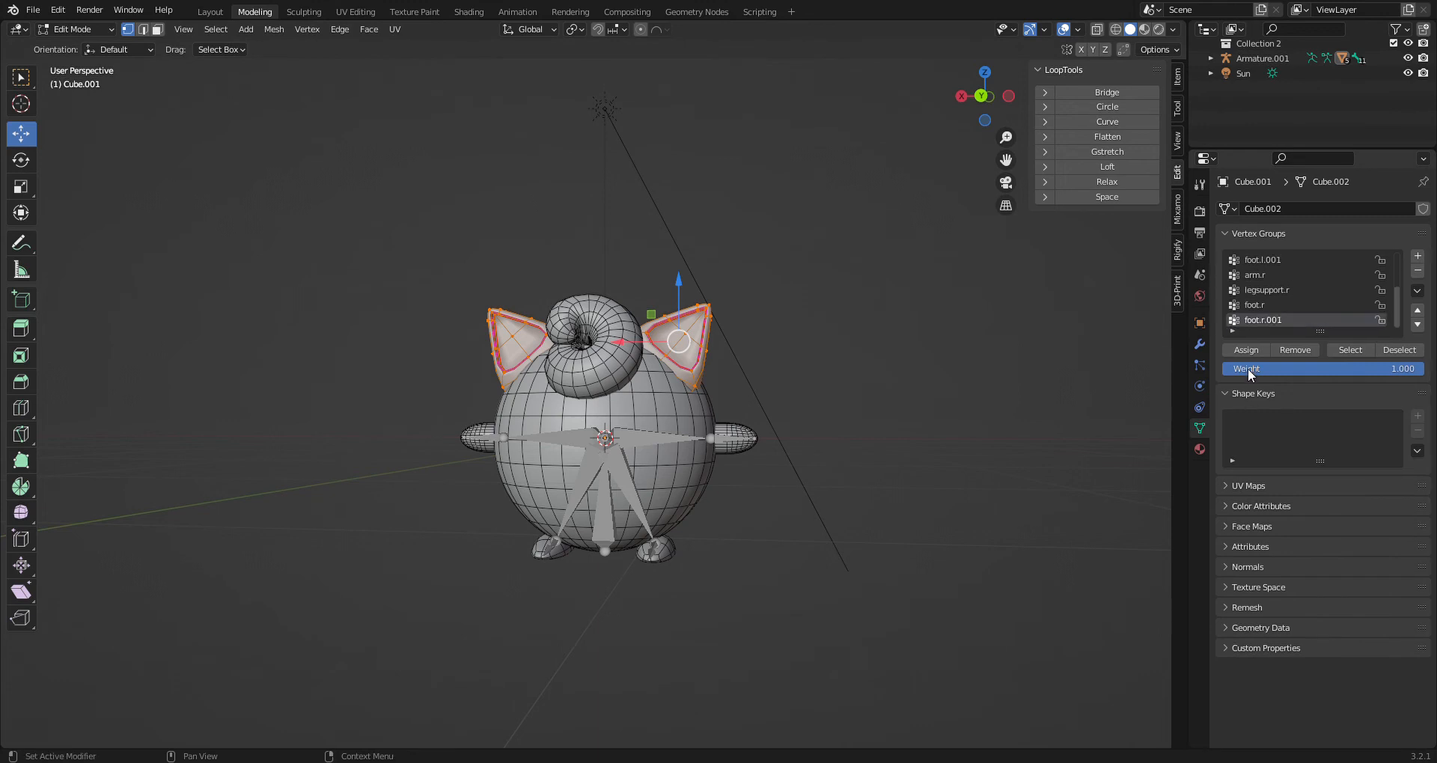
left_click(1269, 264)
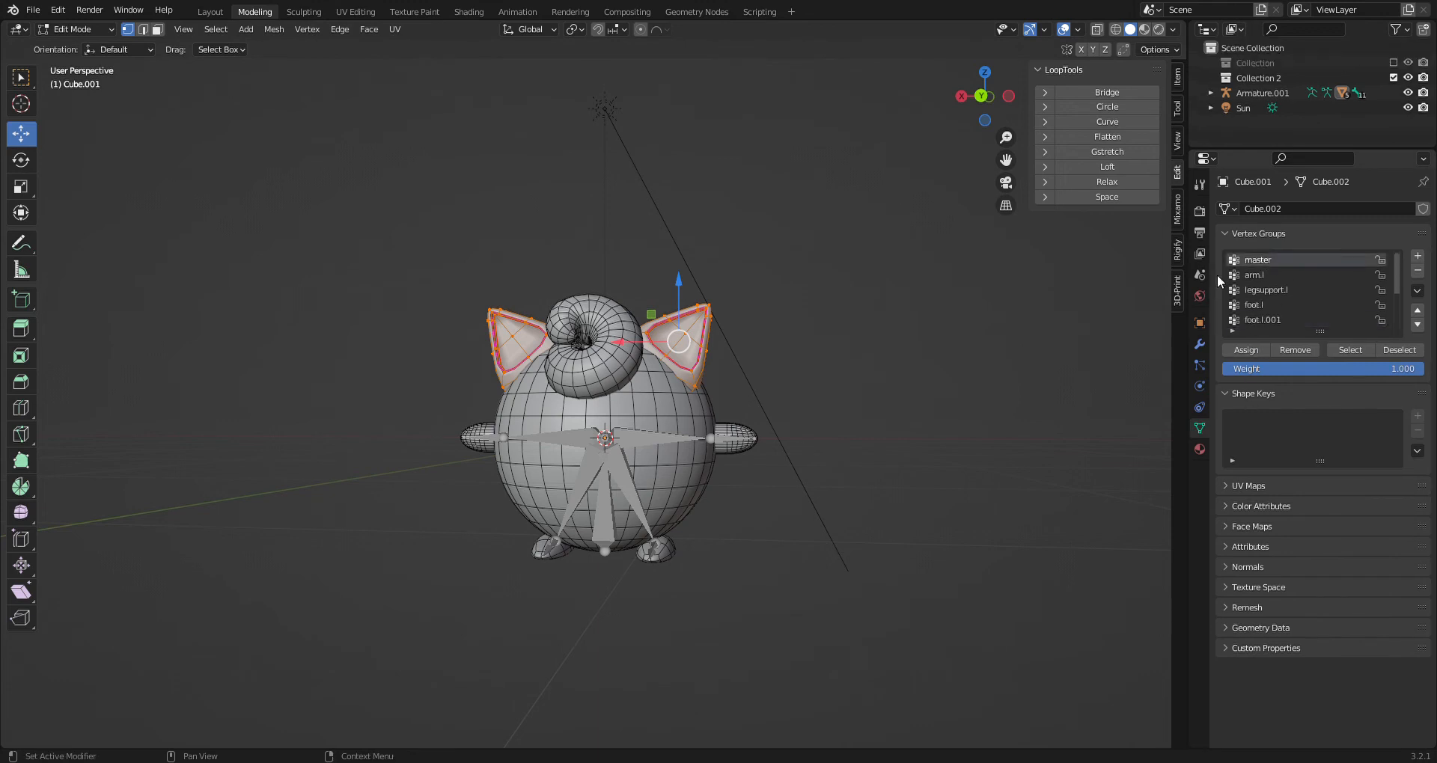
left_click(1256, 347)
Select the hair curl, Spiral.001, and assign its whole mesh to the master vertex group
left_click(210, 11)
left_click(639, 240)
left_click(254, 11)
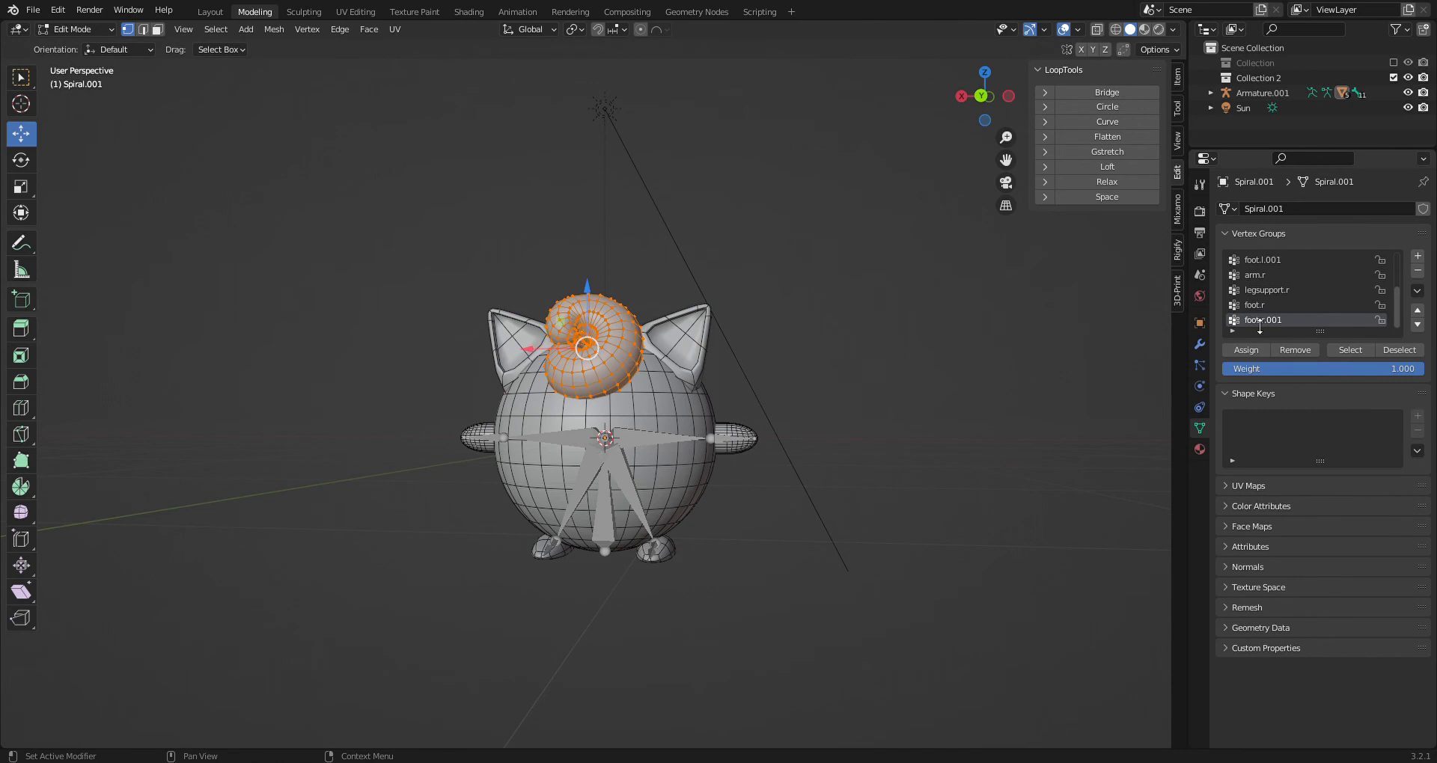
scroll(1259, 275, "up", 2)
scroll(1259, 276, "up", 2)
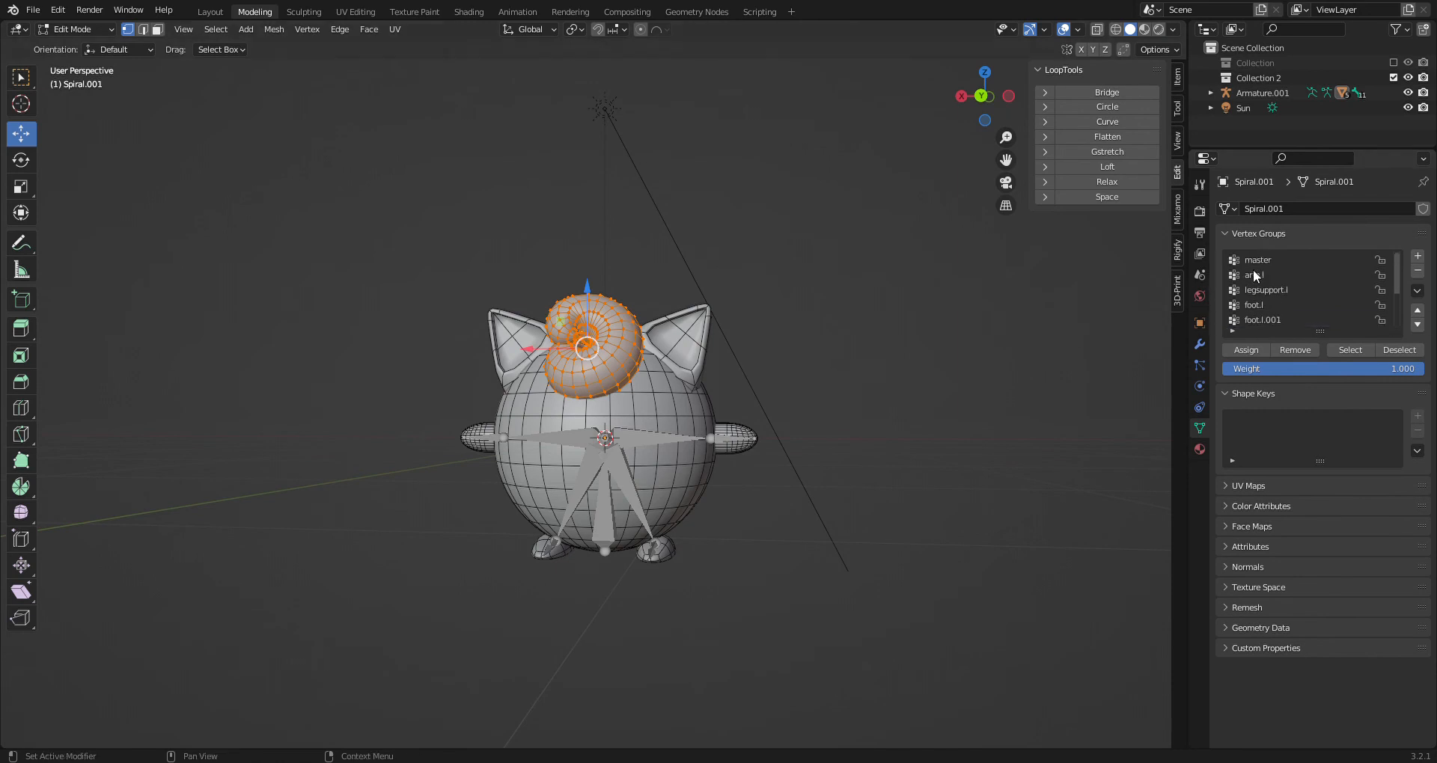
Select the body, Sphere, and assign its whole mesh to the master vertex group
left_click(209, 11)
left_click(546, 283)
left_click(254, 11)
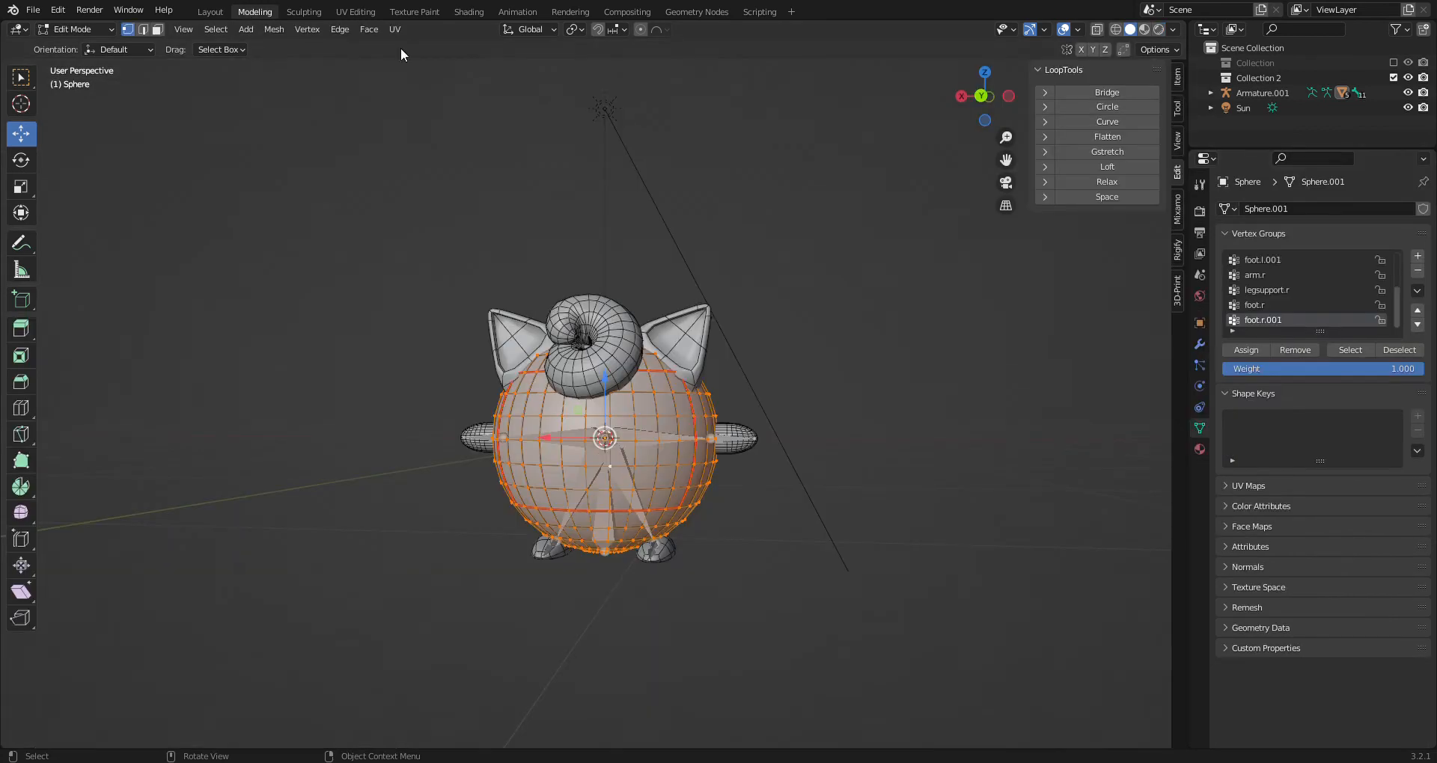
scroll(1268, 311, "down", 3)
scroll(968, 377, "up", 3)
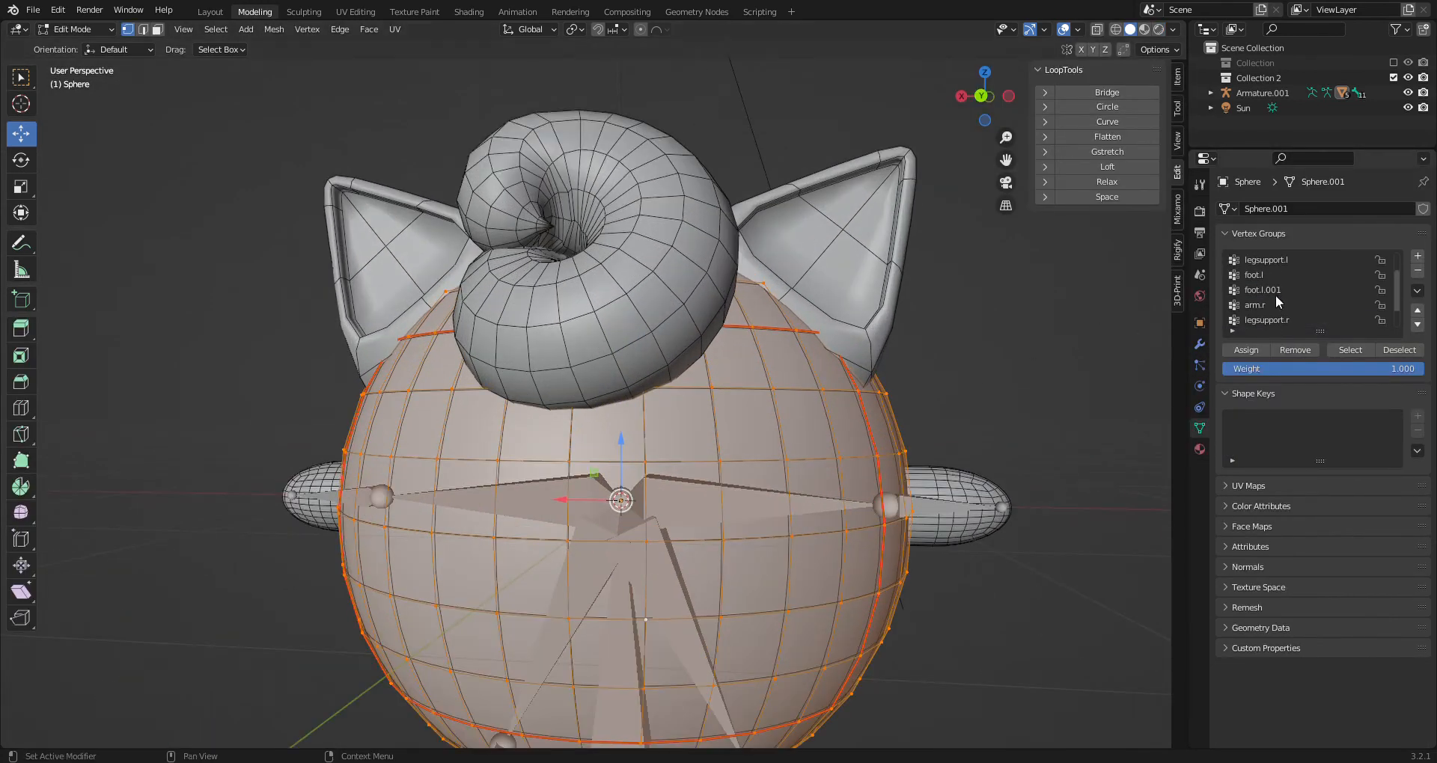
scroll(1280, 277, "up", 1)
left_click(1277, 258)
left_click(1247, 349)
Select the arms, Roundcube.001, and assign the selected arm's vertices to the arm.l vertex group
left_click(211, 11)
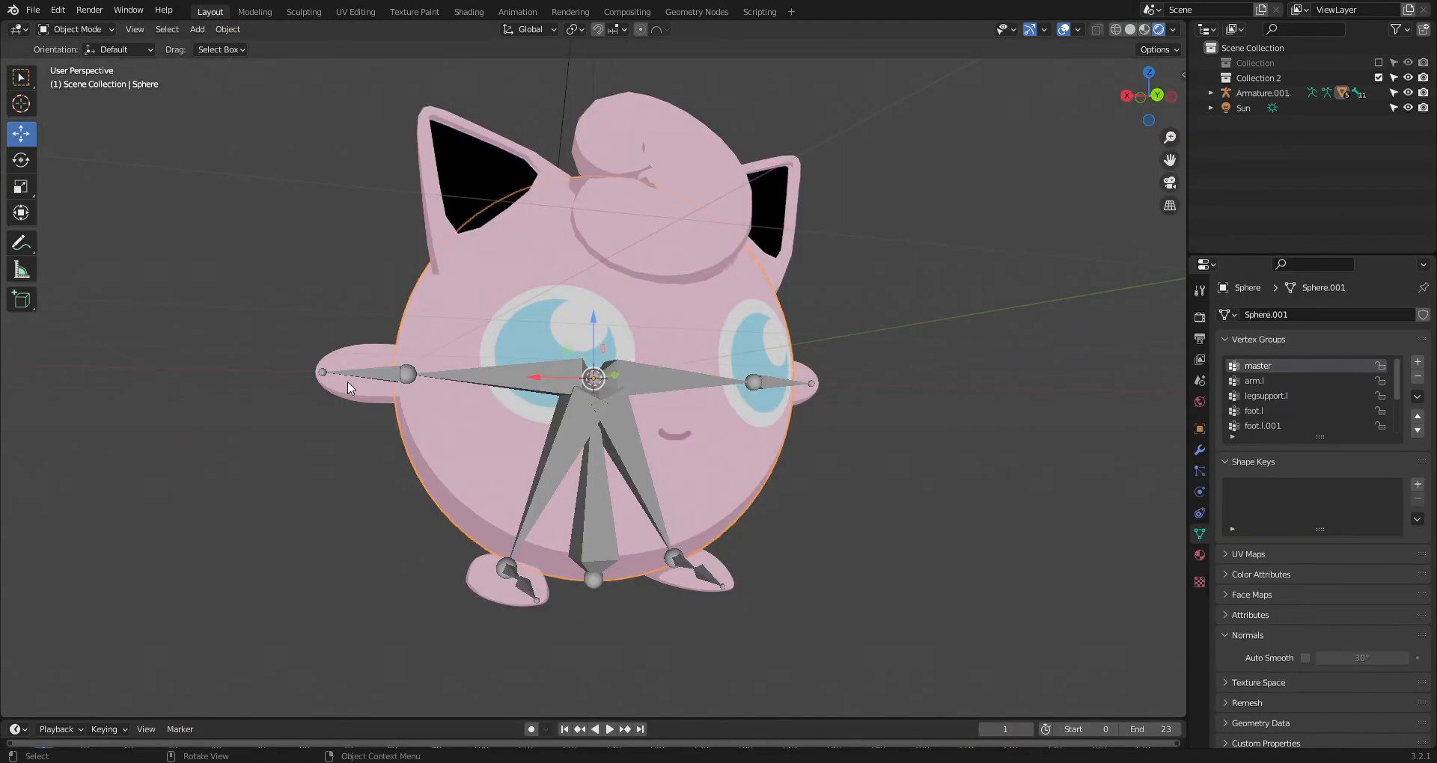
left_click(255, 11)
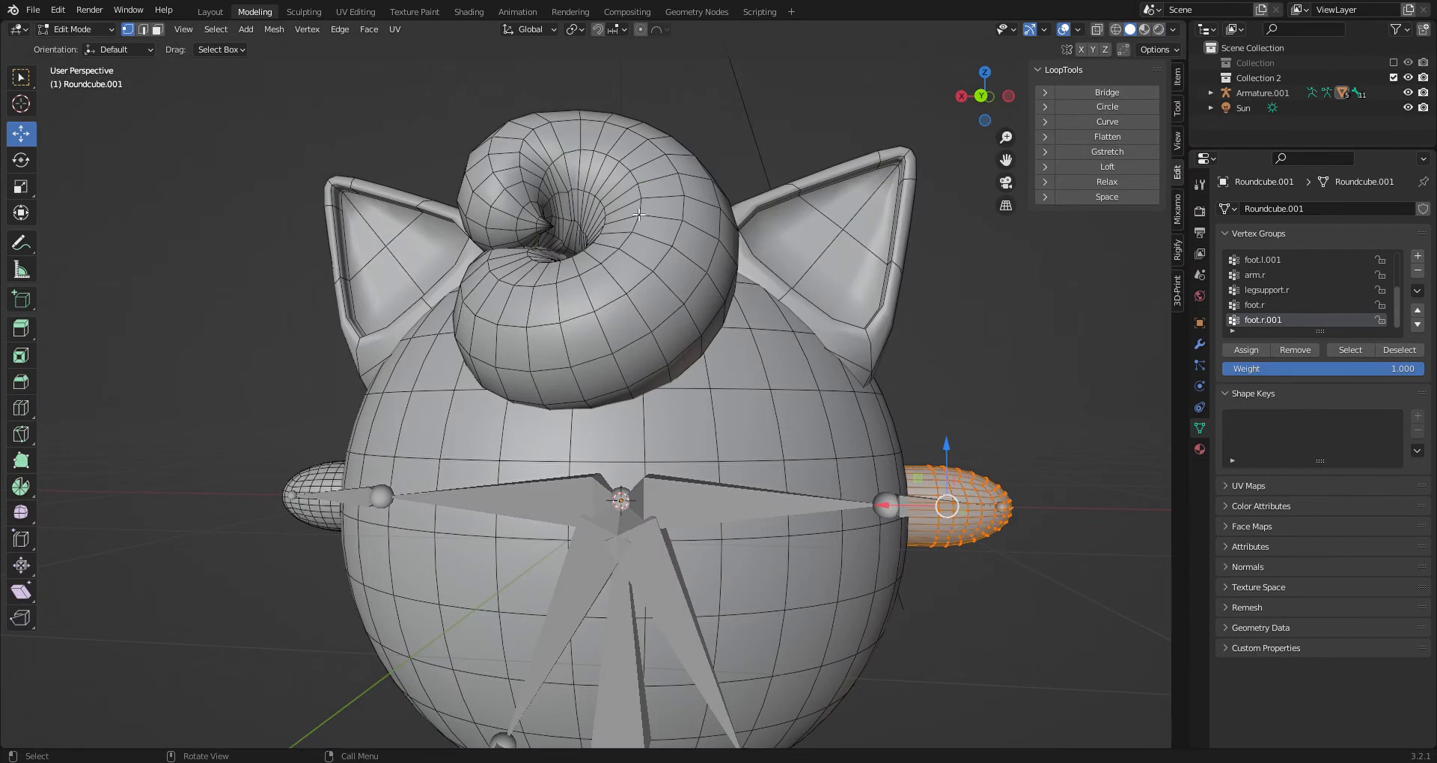
middle_click_drag(747, 523, 965, 483)
scroll(1319, 298, "up", 2)
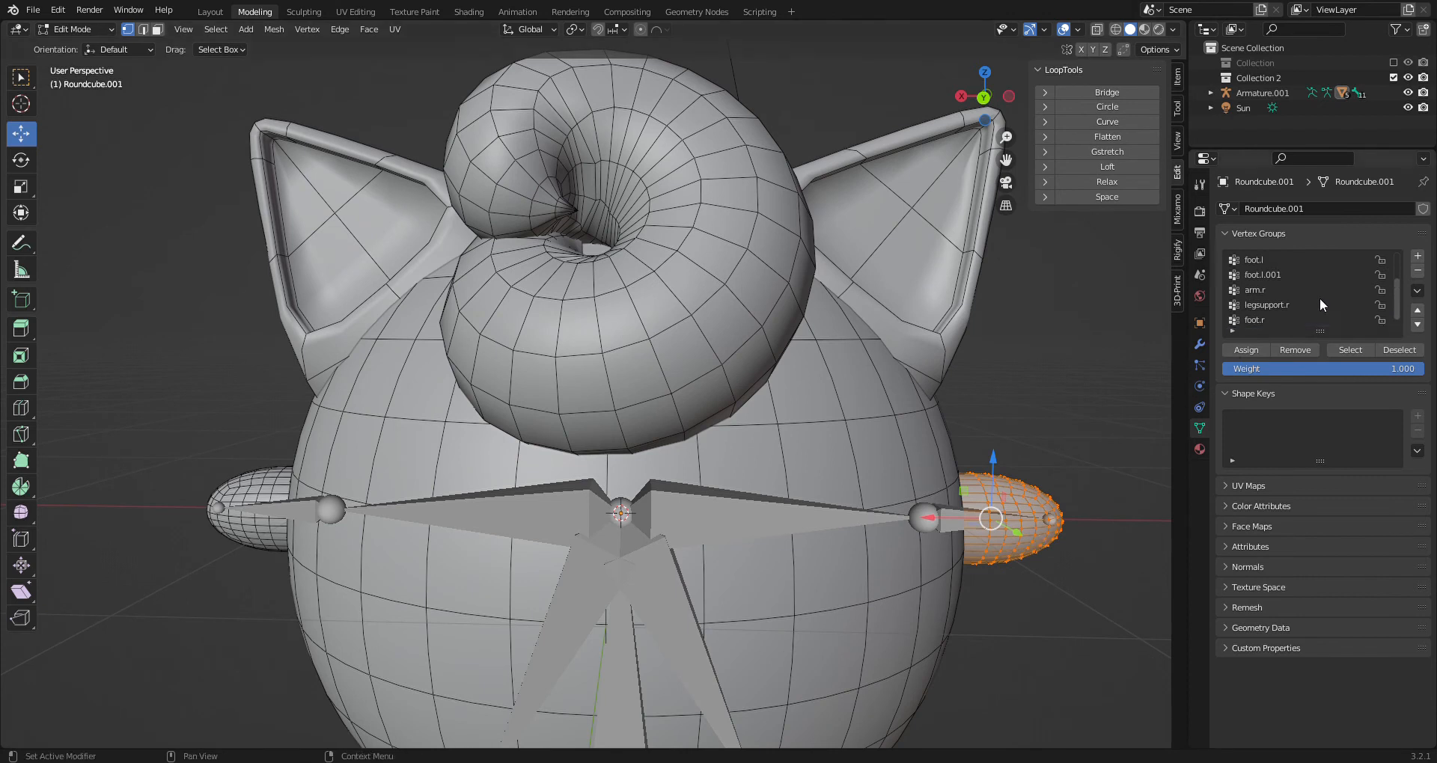
scroll(1241, 294, "up", 2)
left_click(1260, 274)
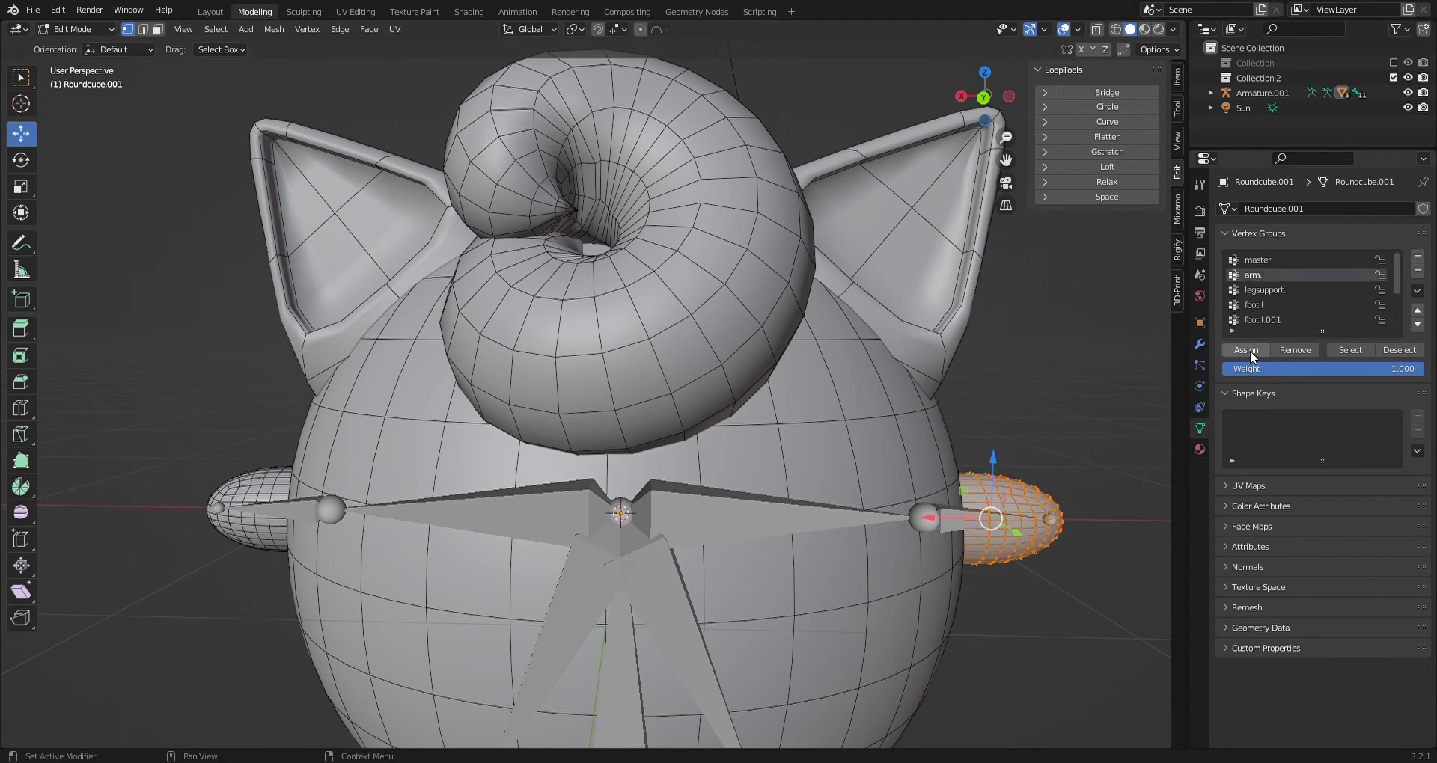
left_click(1250, 350)
Select the feet, Cube, and show them in the Modeling workspace in left orthographic view
left_click(210, 12)
middle_click_drag(856, 380, 820, 397)
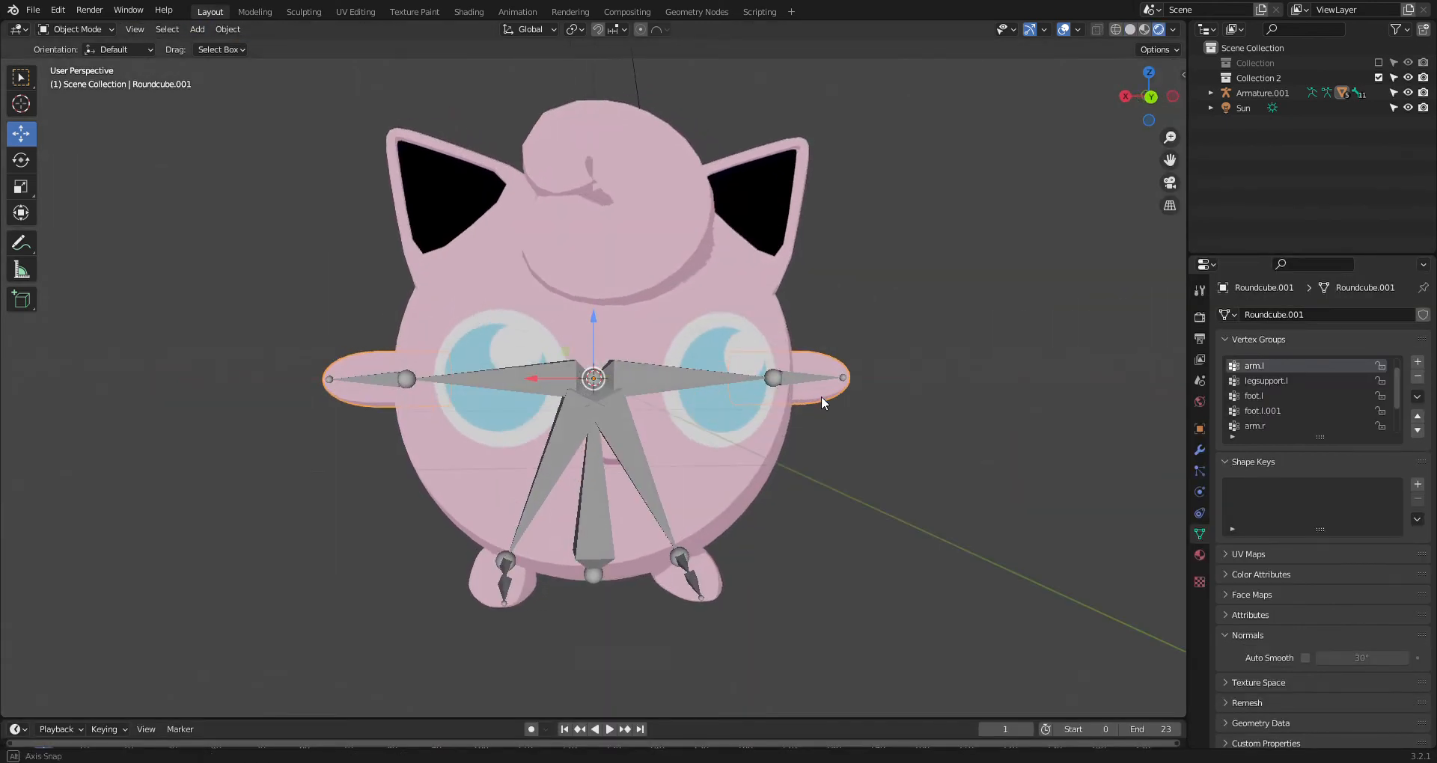
middle_click_drag(628, 560, 300, 389)
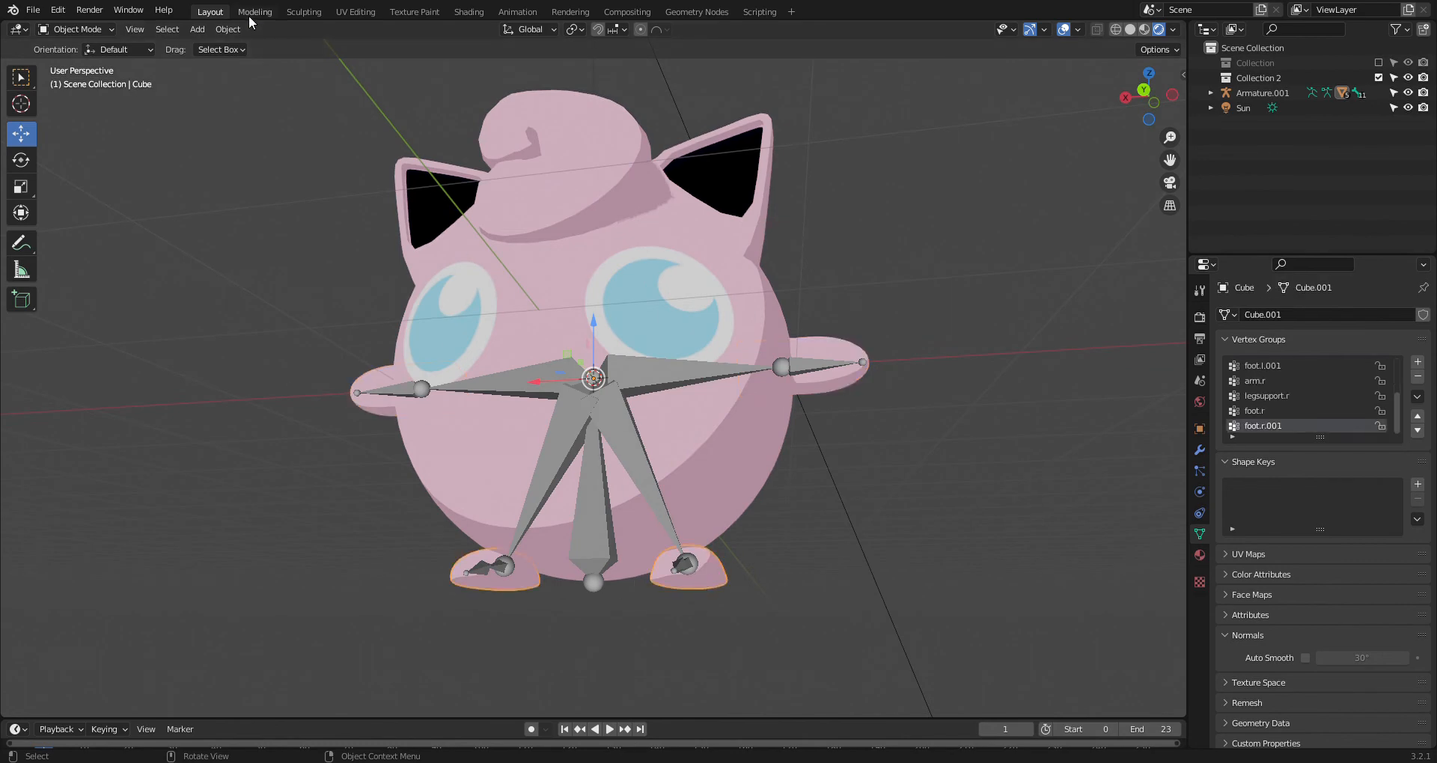
left_click(255, 12)
left_click(1008, 96)
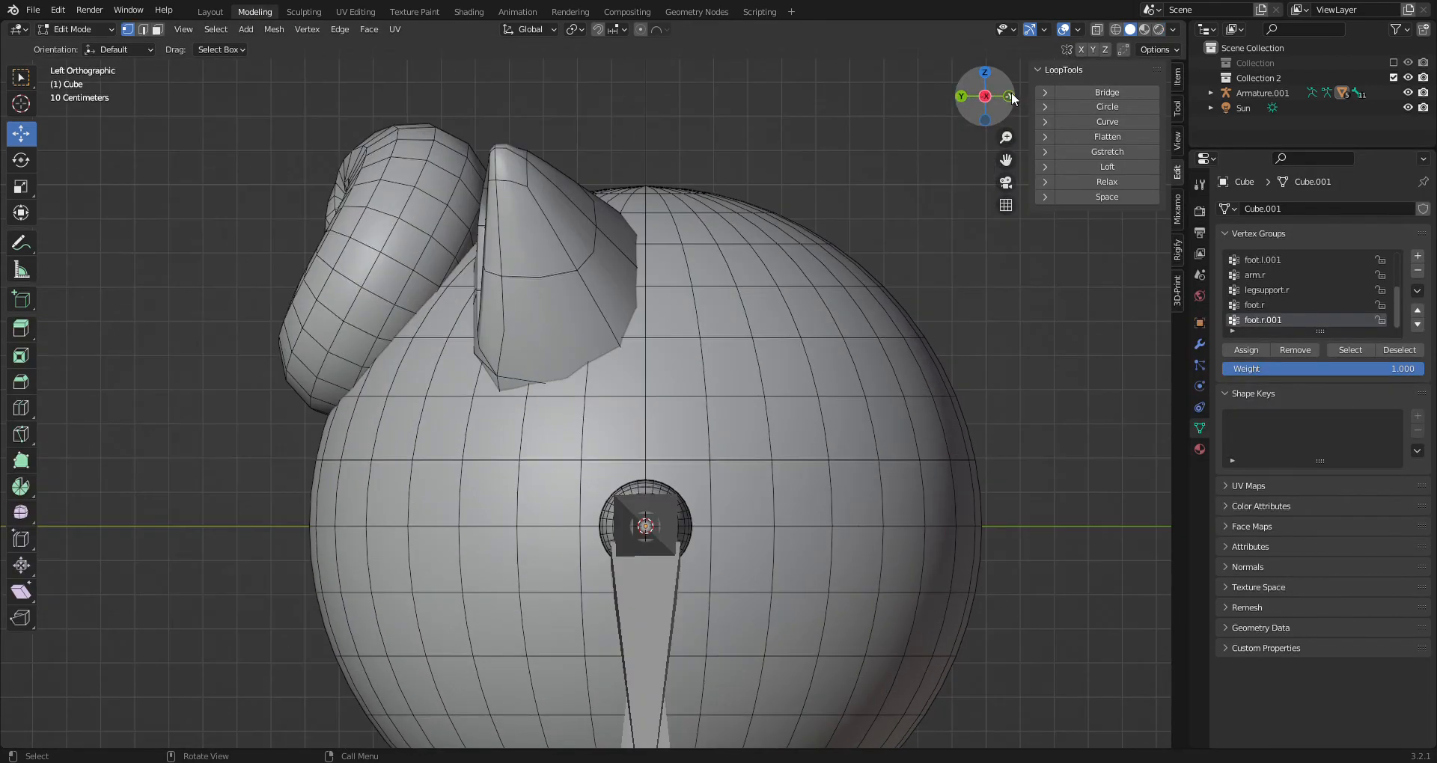
middle_click_drag(845, 470, 876, 197, "shift")
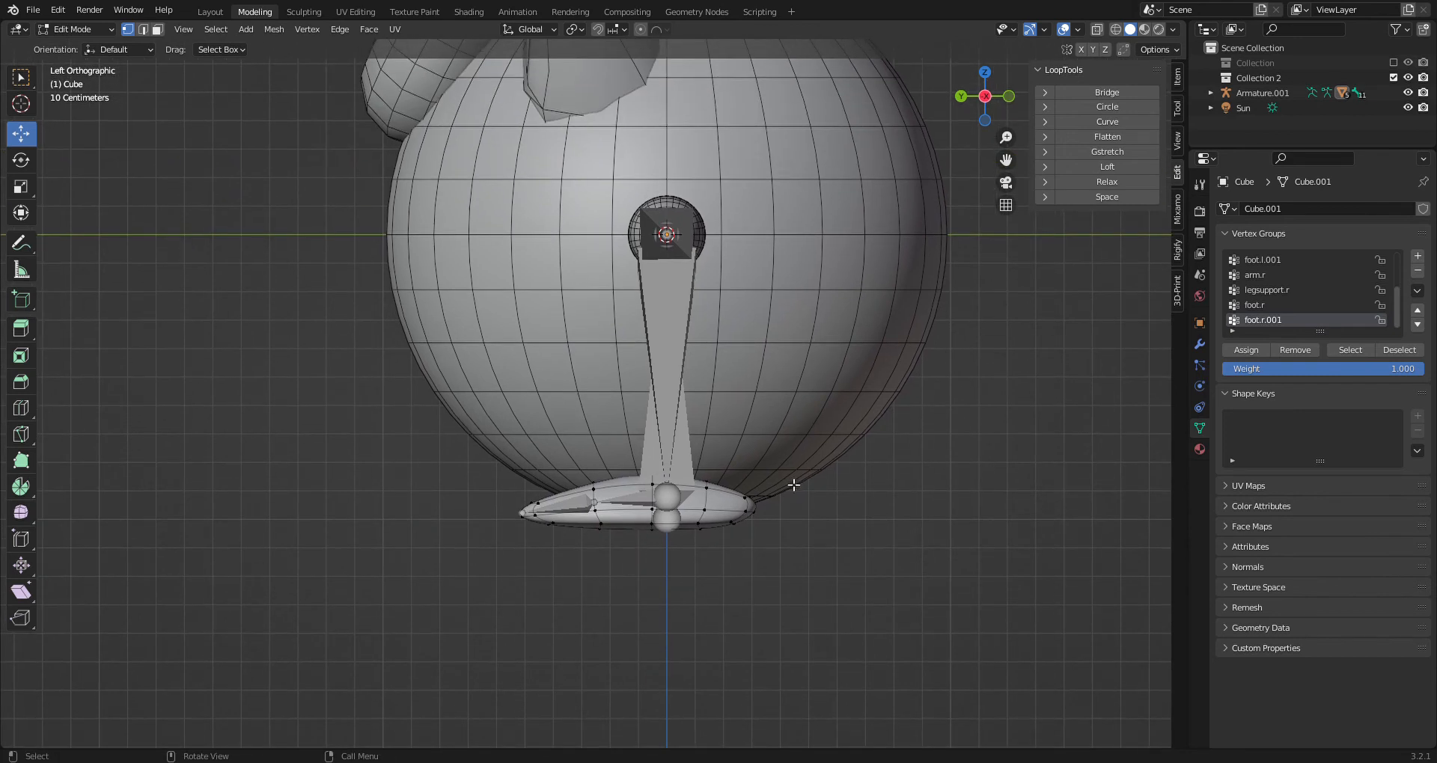
In wireframe shading, box-select the rear half of the feet and assign it to the foot.l vertex group
left_click(1115, 29)
scroll(792, 587, "up", 2)
key("b")
left_click_drag(747, 589, 654, 496)
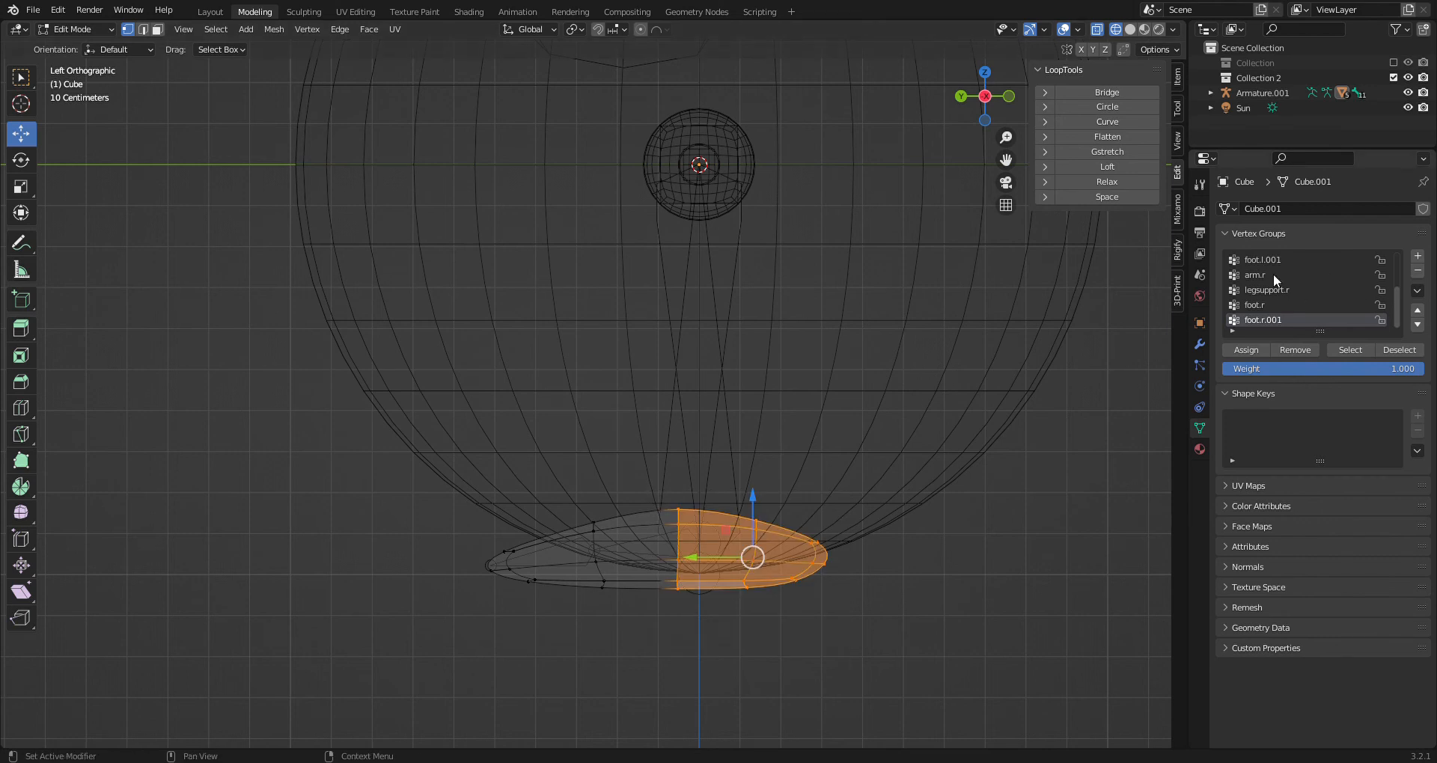
scroll(1270, 282, "up", 1)
left_click(1256, 260)
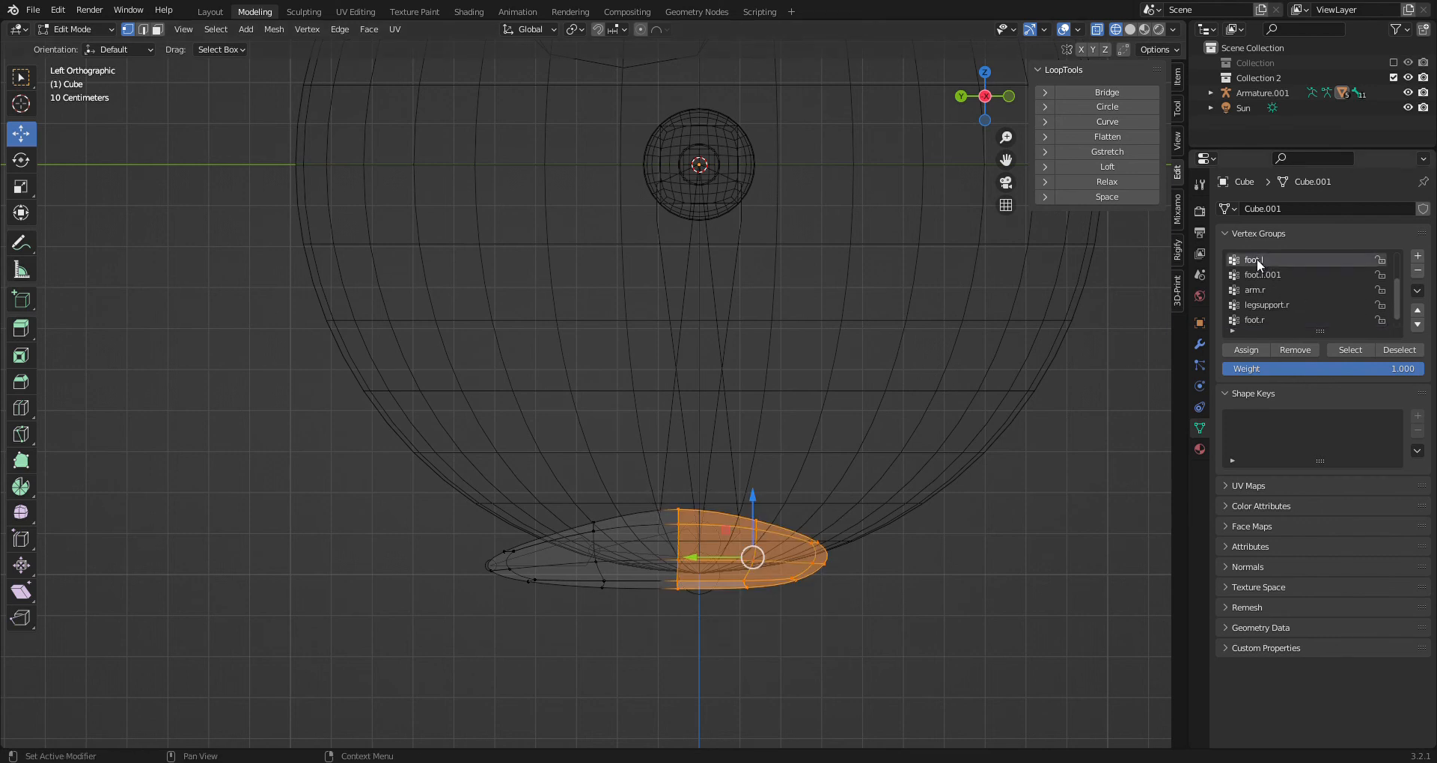
left_click(1251, 349)
Bevel the edge loop across the front part of the feet with one segment
left_click(597, 554, "alt")
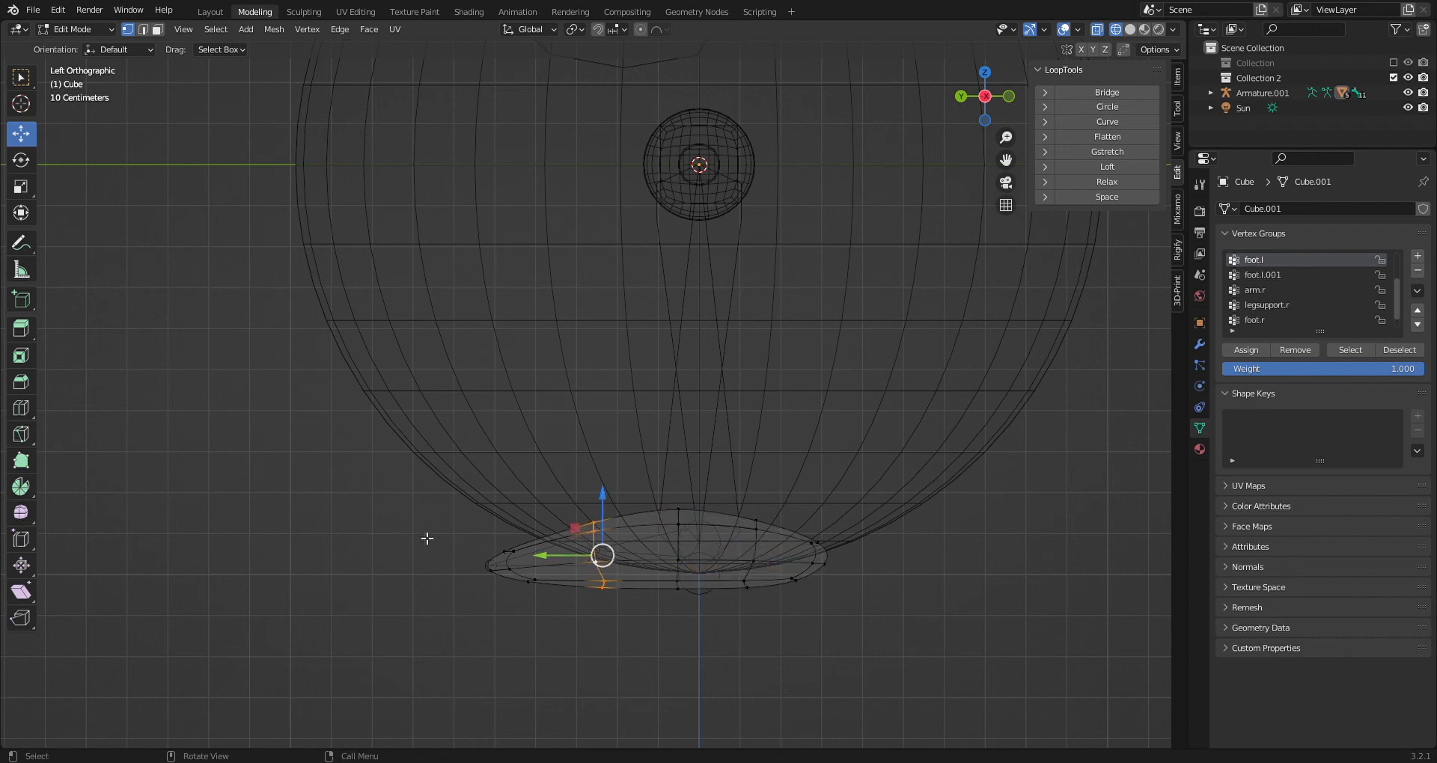
left_click(22, 405)
left_click(21, 382)
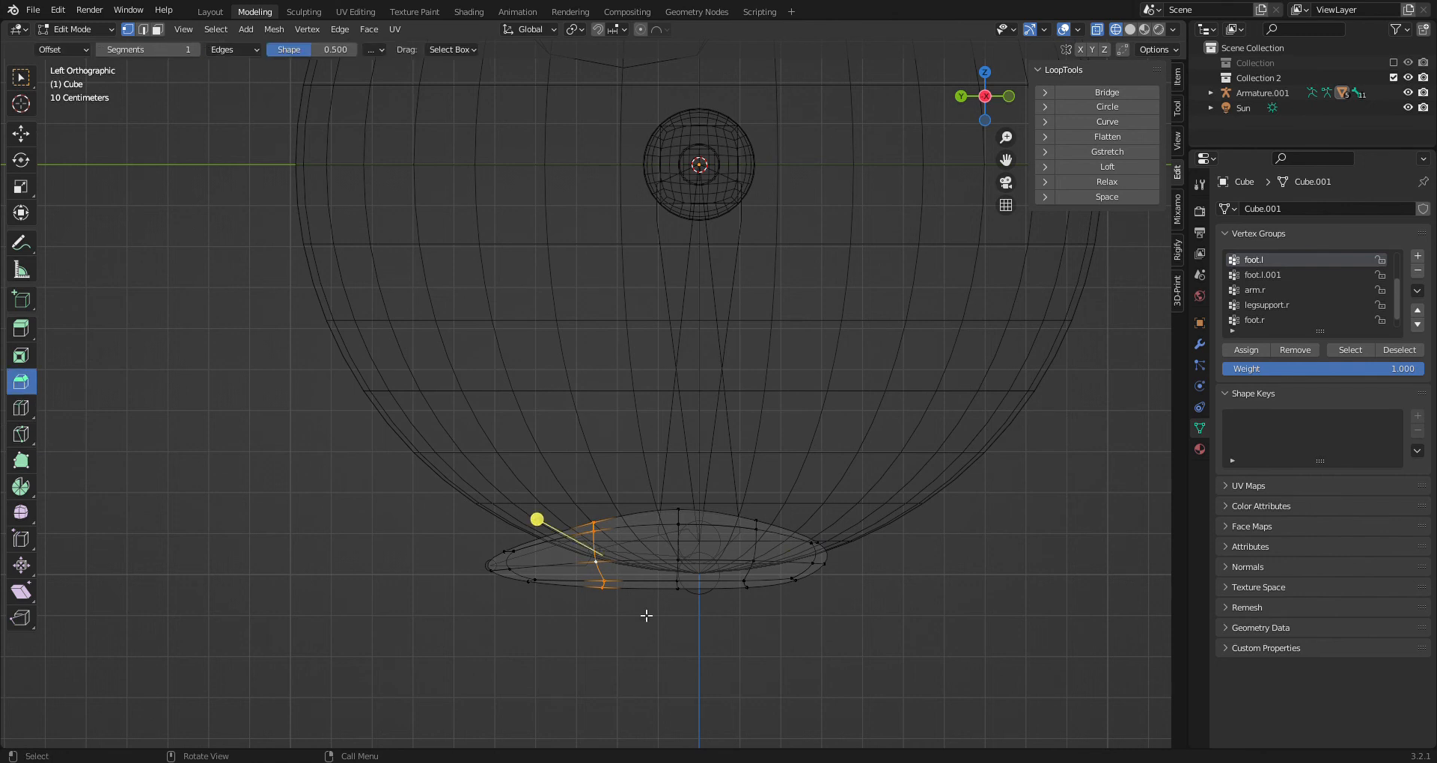
left_click_drag(536, 519, 532, 527)
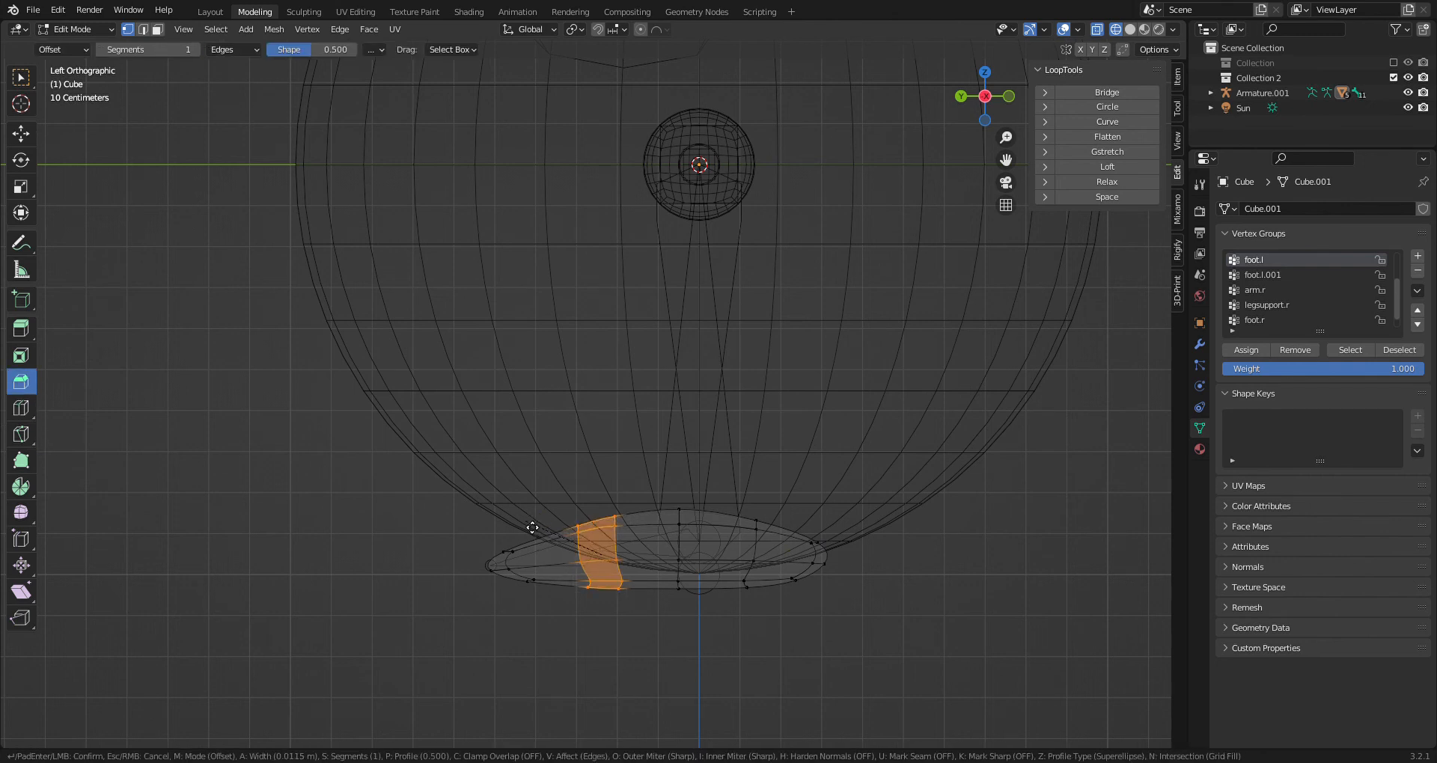
left_click_drag(532, 528, 530, 526)
Assign the feet's vertices behind the bevel to foot.l and those at the front tip to foot.l.001
key("shift+space")
key("g")
left_click_drag(572, 390, 609, 432)
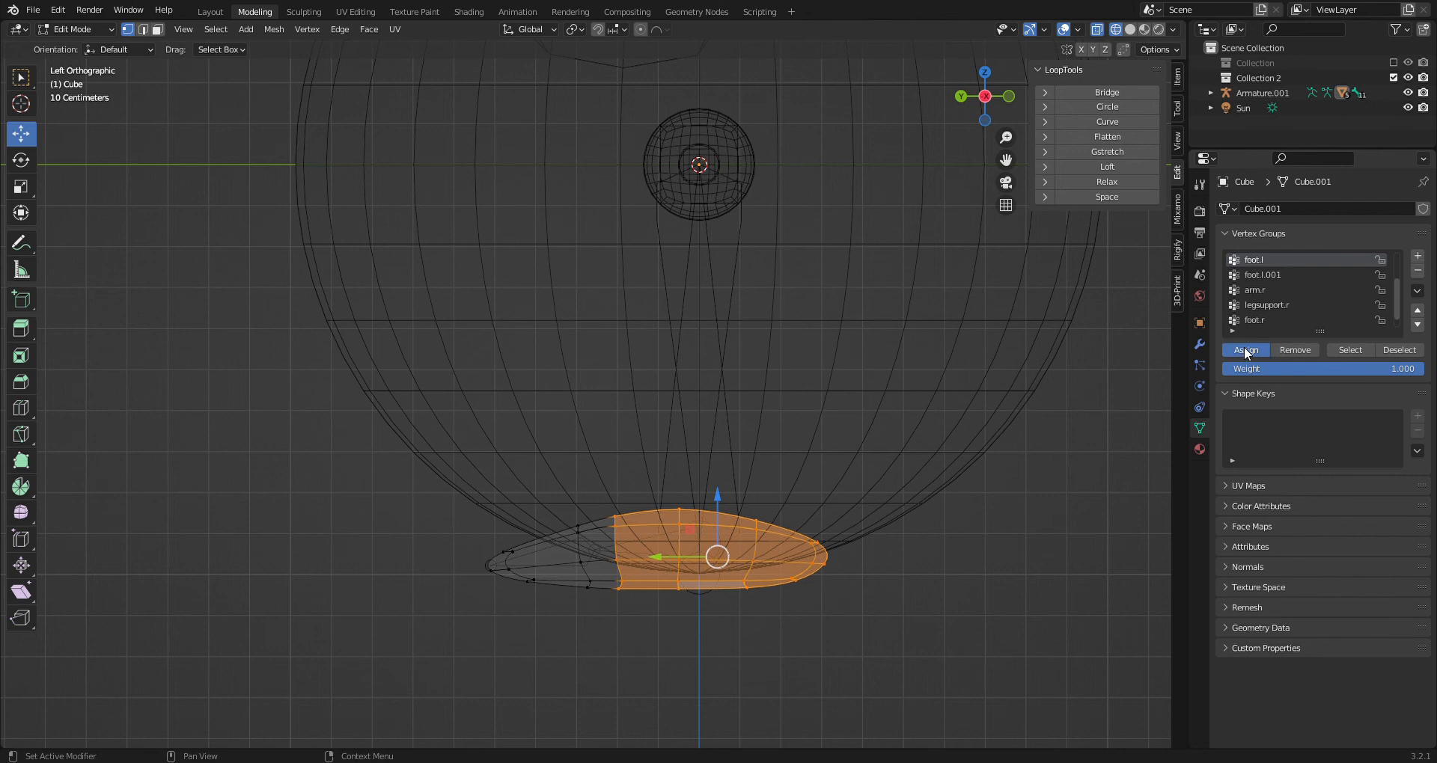
left_click_drag(357, 445, 603, 699)
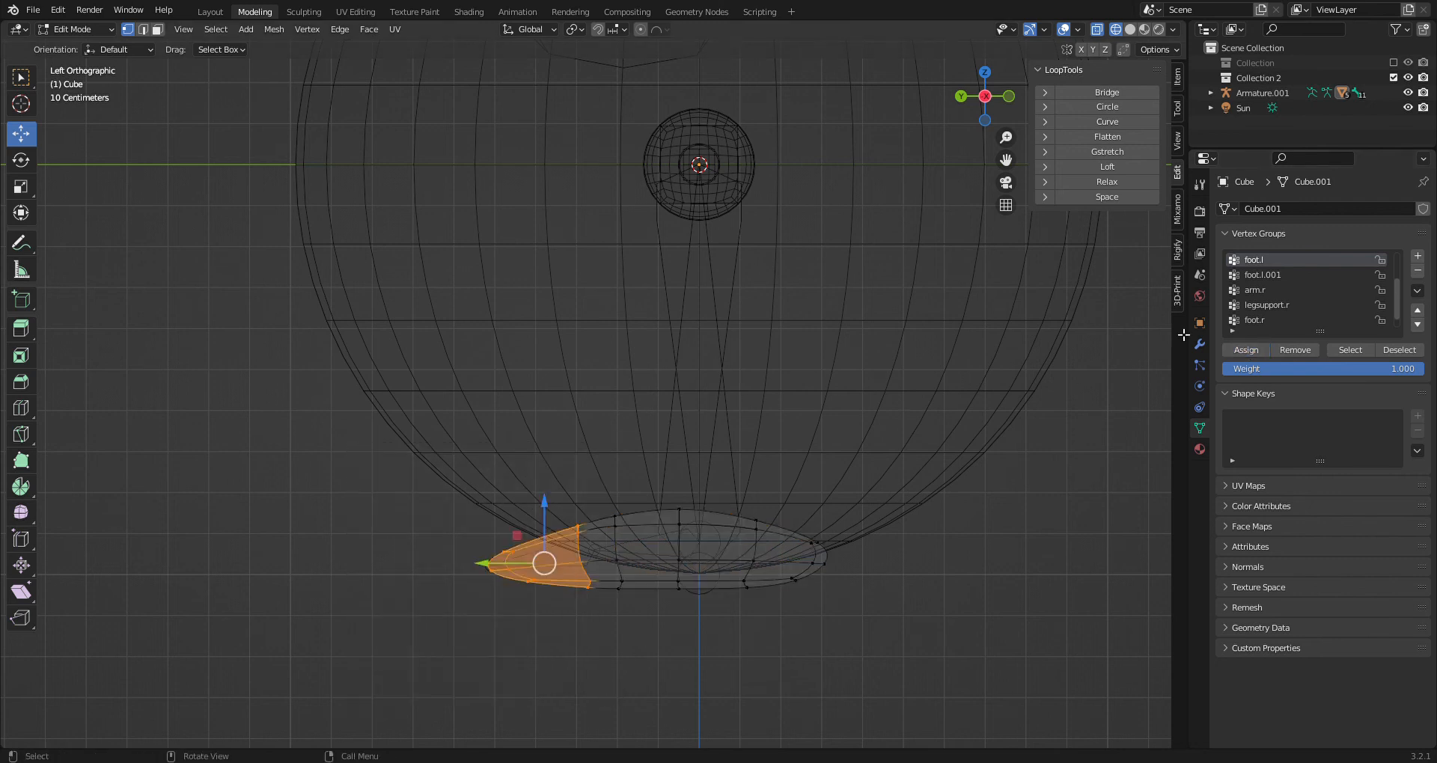
left_click(1275, 276)
left_click(1246, 350)
left_click(272, 351)
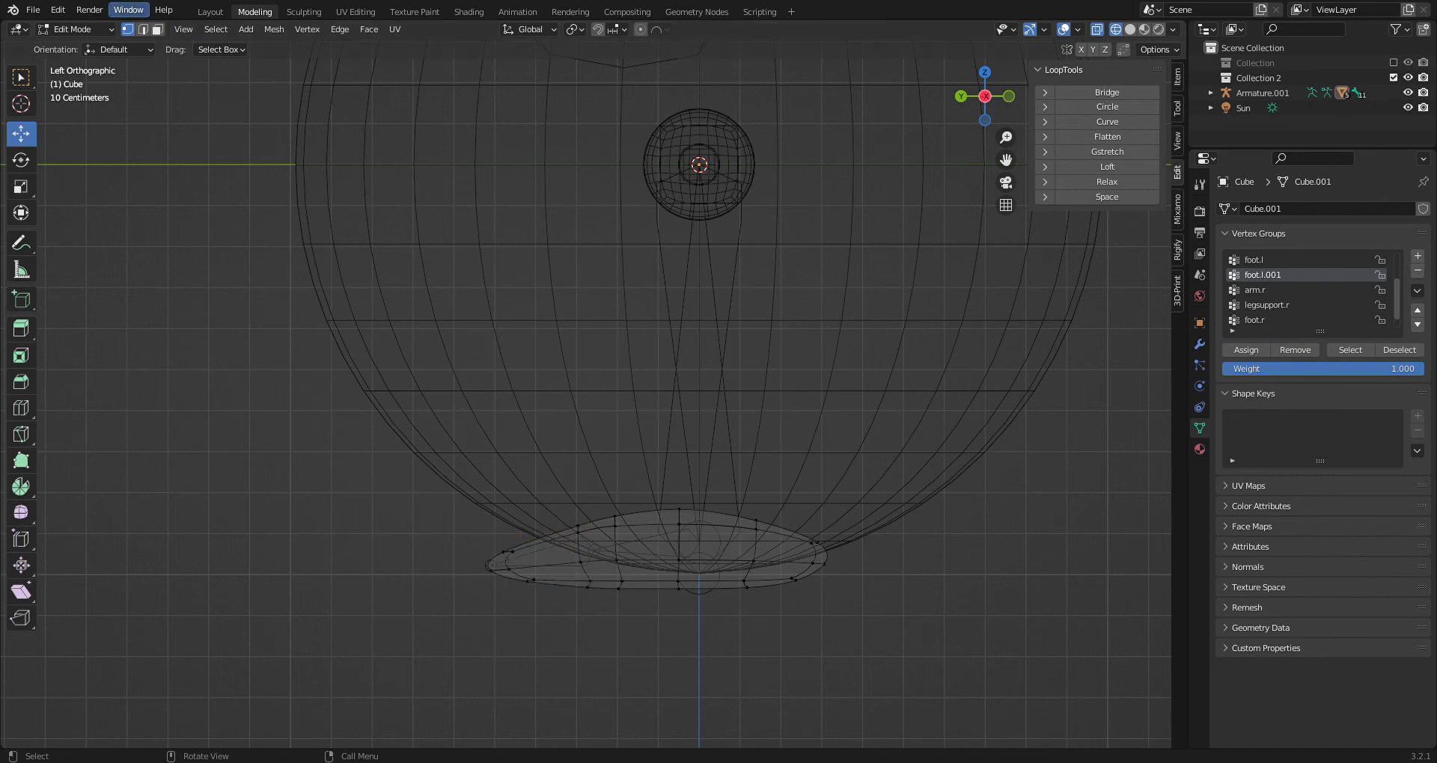
Put the armature into Pose Mode in the Layout workspace and rotate the armsupport.l bone slightly upward in back view
left_click(209, 12)
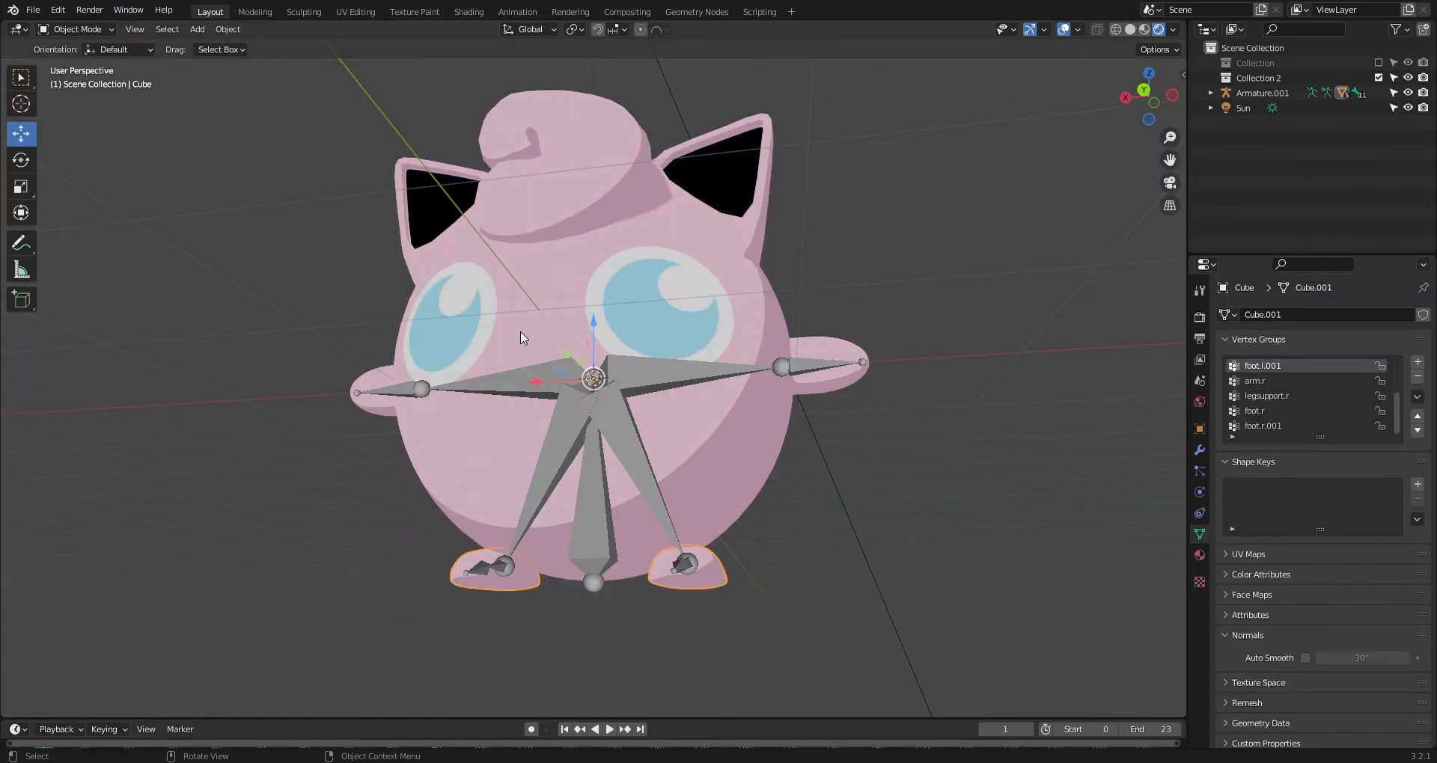
left_click(552, 374)
left_click(54, 31)
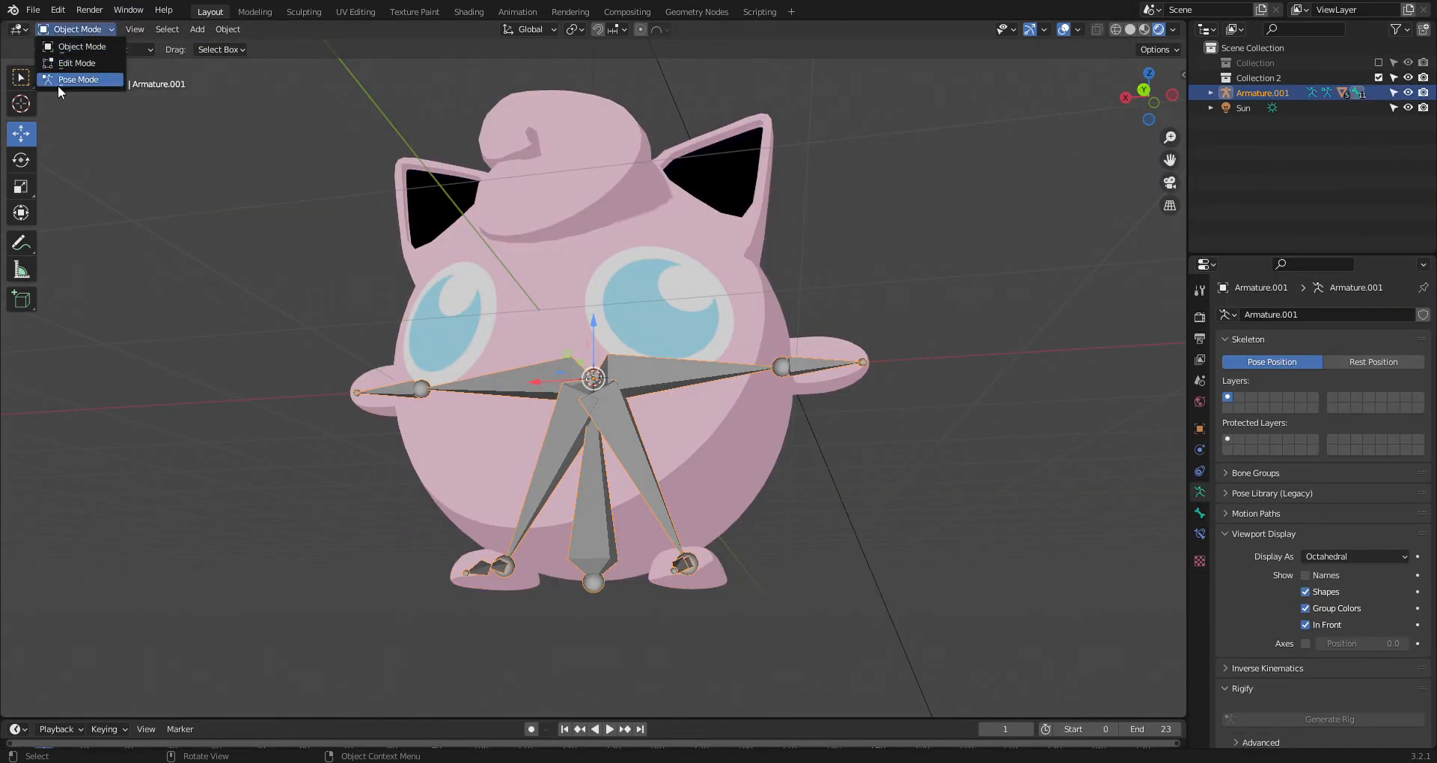
left_click(57, 84)
left_click(1149, 93)
left_click(709, 384)
key("r")
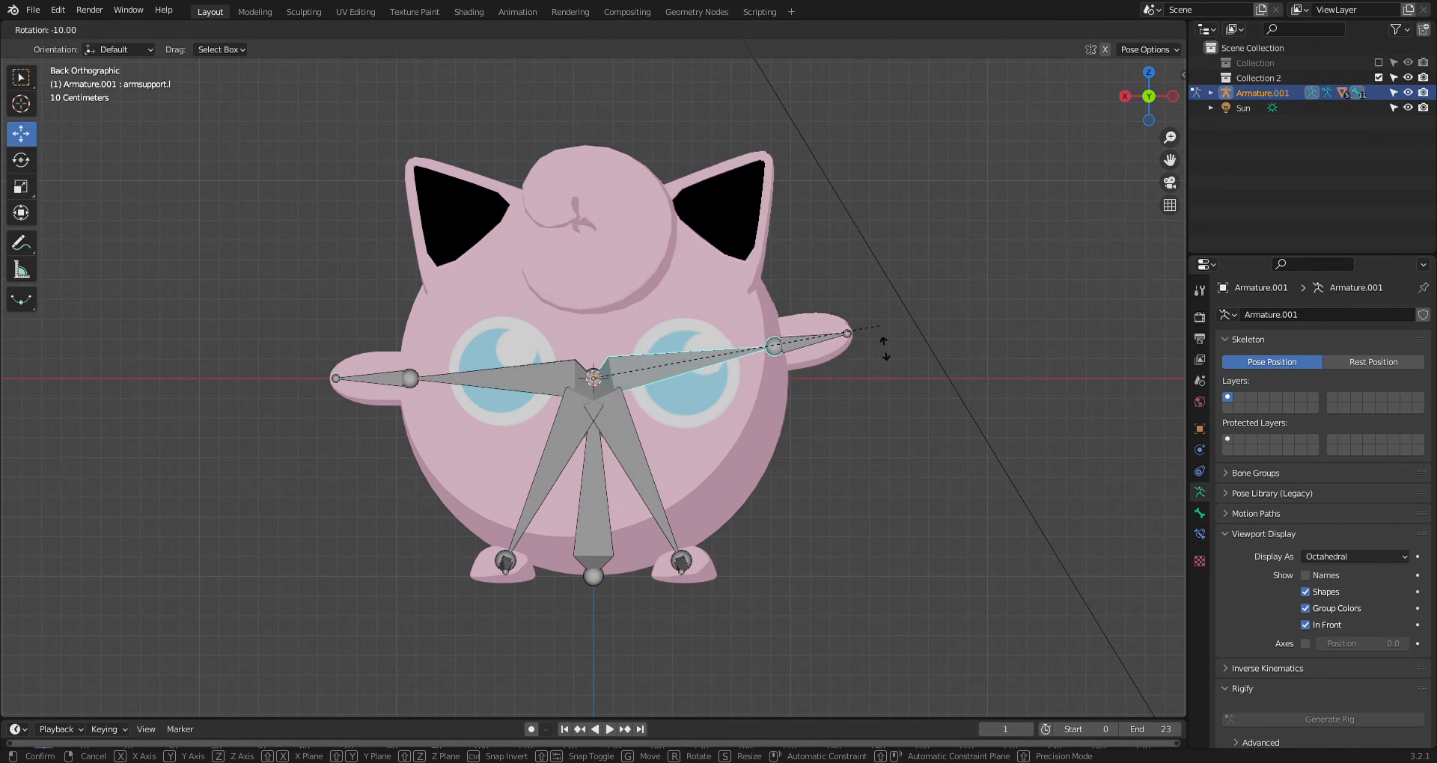
left_click(898, 373)
In the Modeling workspace, check the Deform setting of the arm and leg support bones and turn it off for legsupport.l
left_click(253, 12)
middle_click_drag(523, 170, 1046, 408)
left_click(1200, 408)
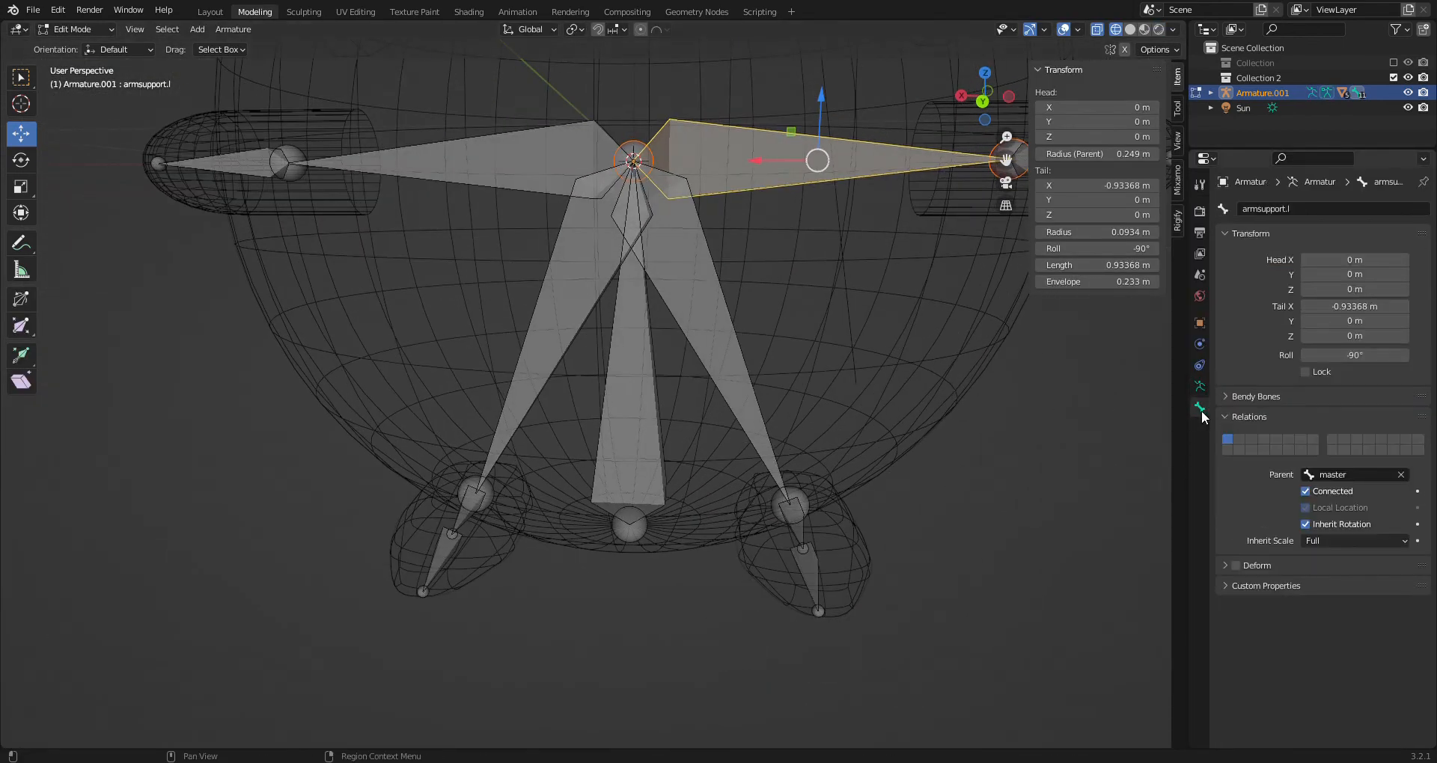
scroll(780, 217, "down", 2)
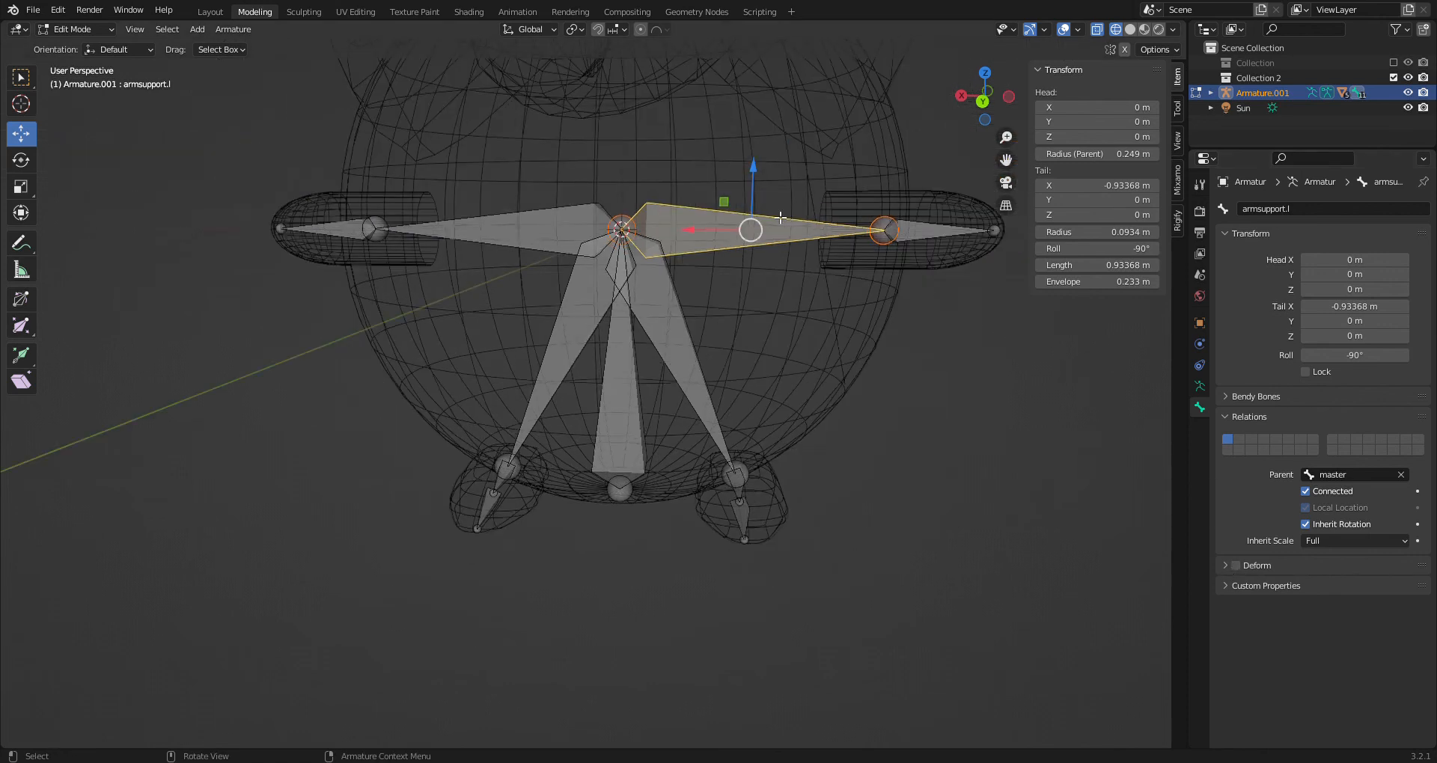
left_click(574, 241)
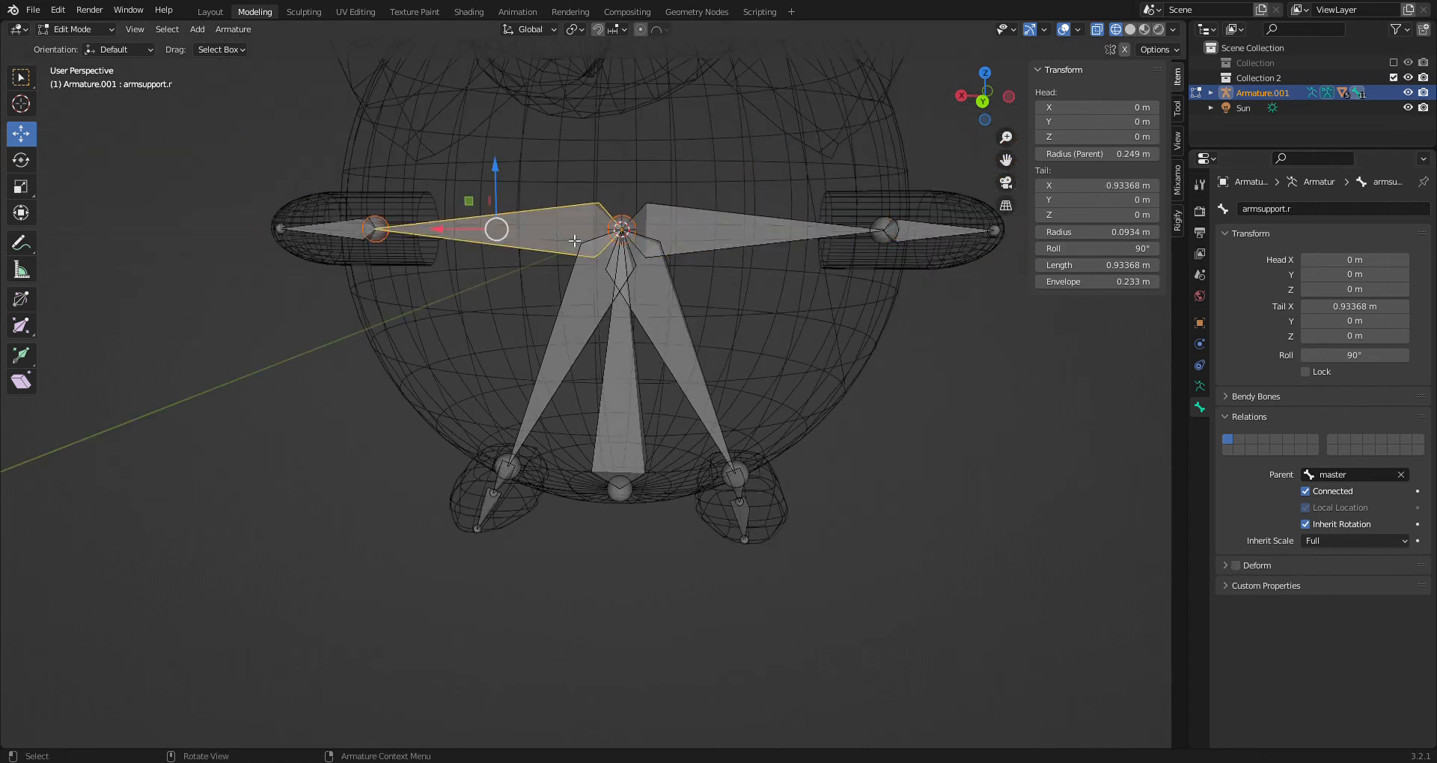
left_click(580, 326)
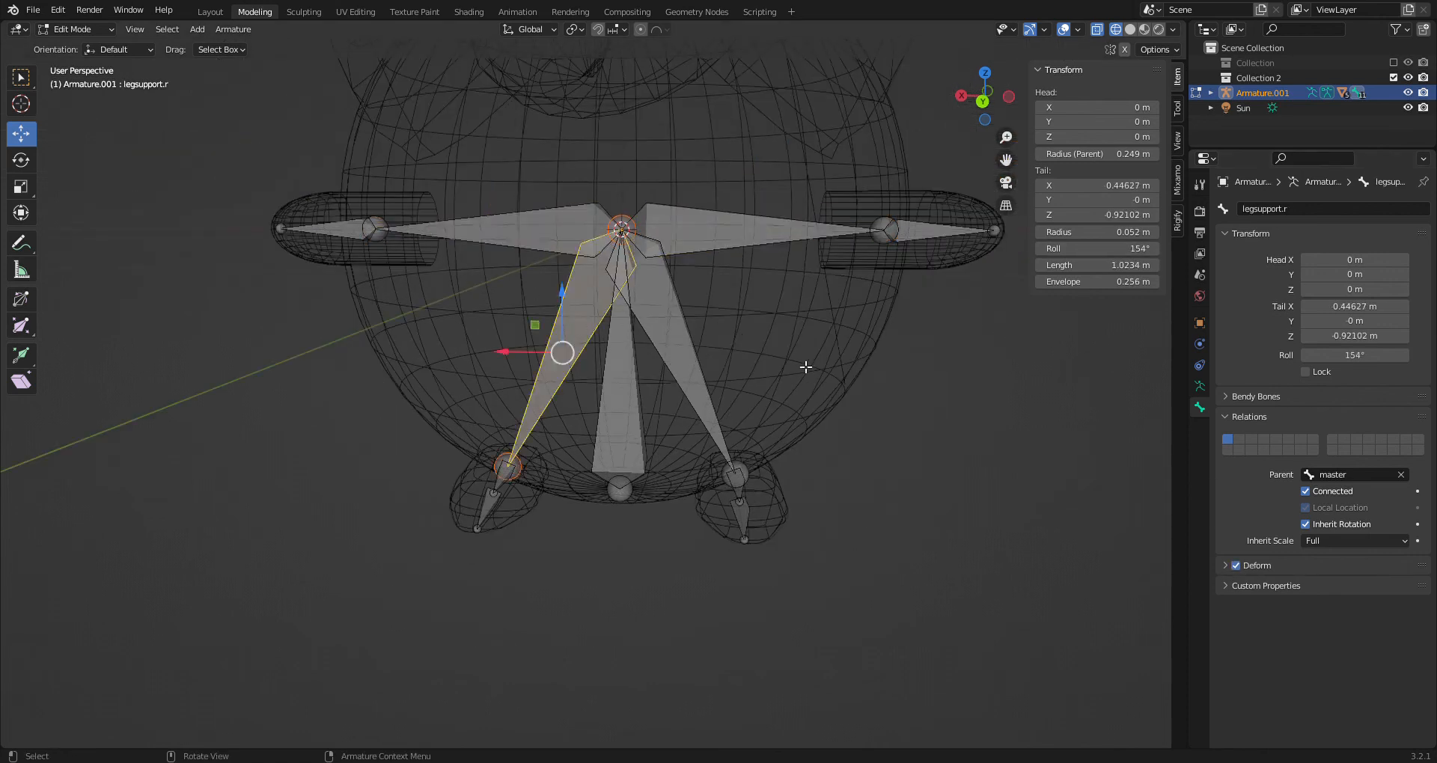
left_click(702, 346)
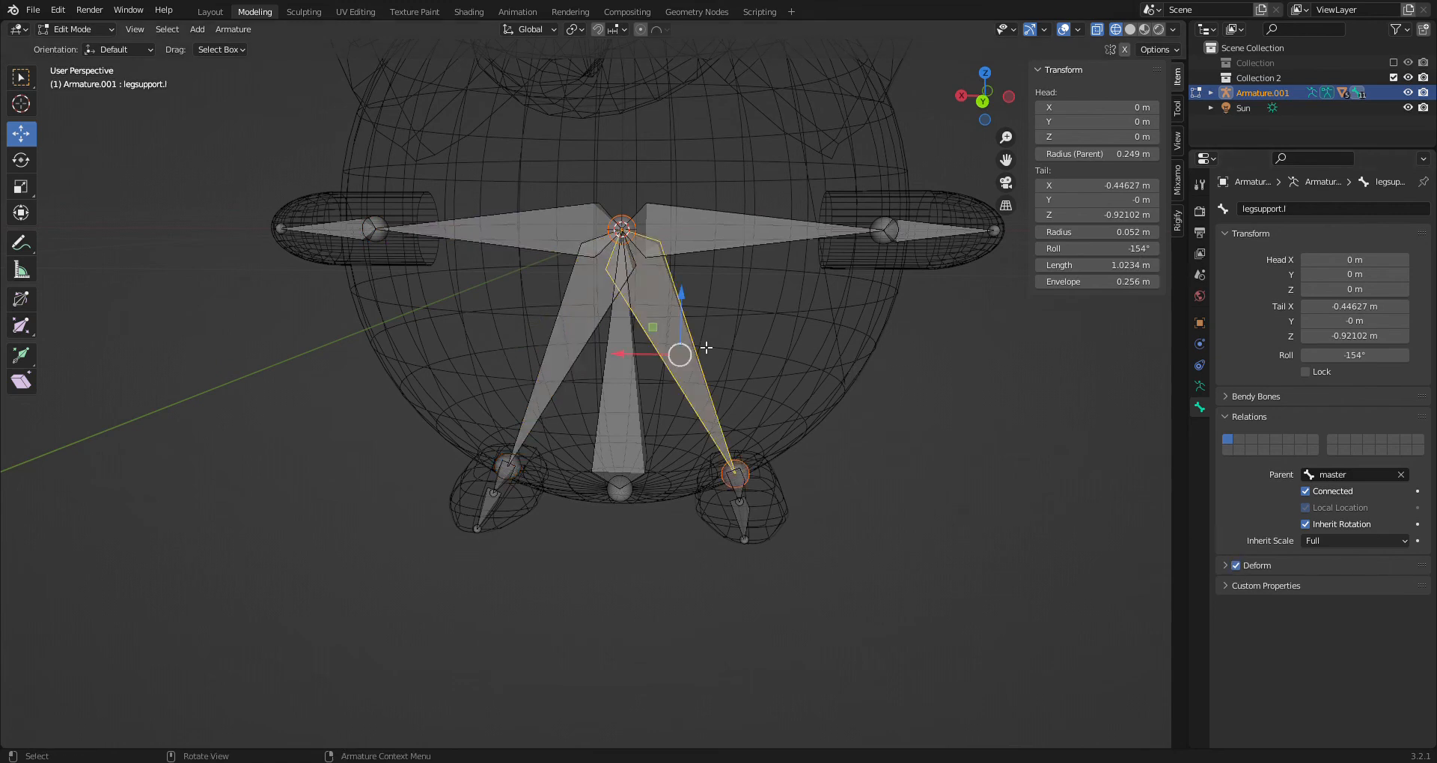
scroll(868, 374, "down", 1)
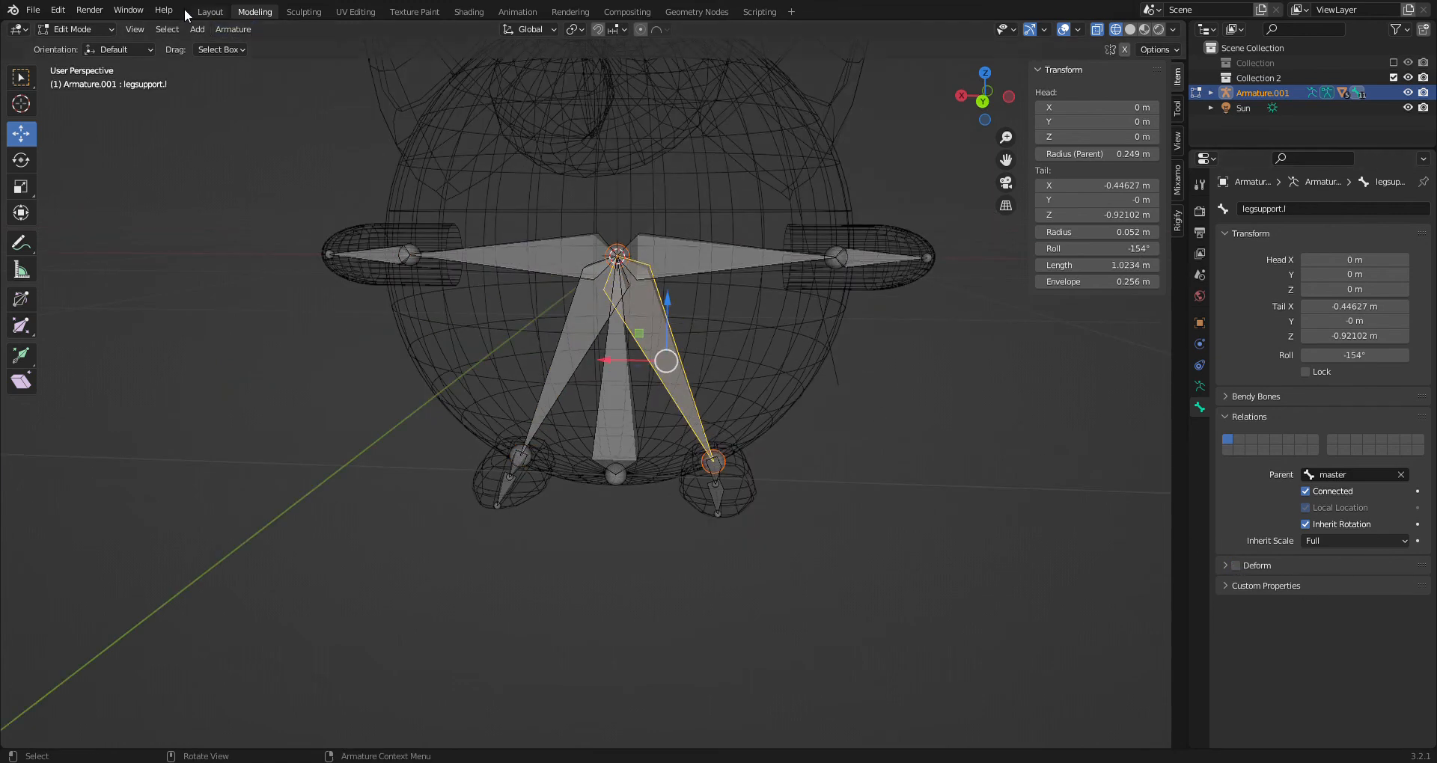
Select the ears, Cube.001, lock their master vertex group and remove their selected vertices from all groups
left_click(211, 12)
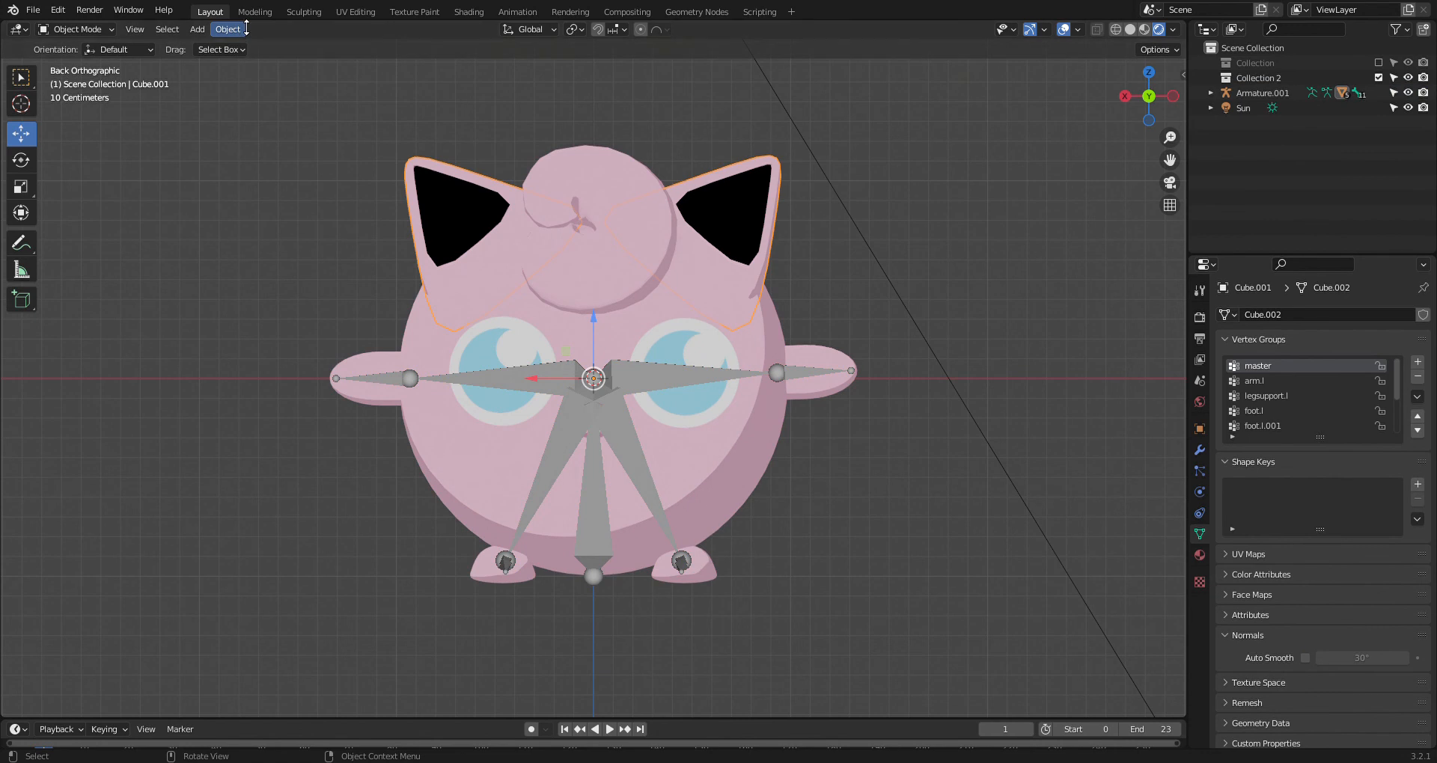
left_click(254, 11)
left_click(1199, 428)
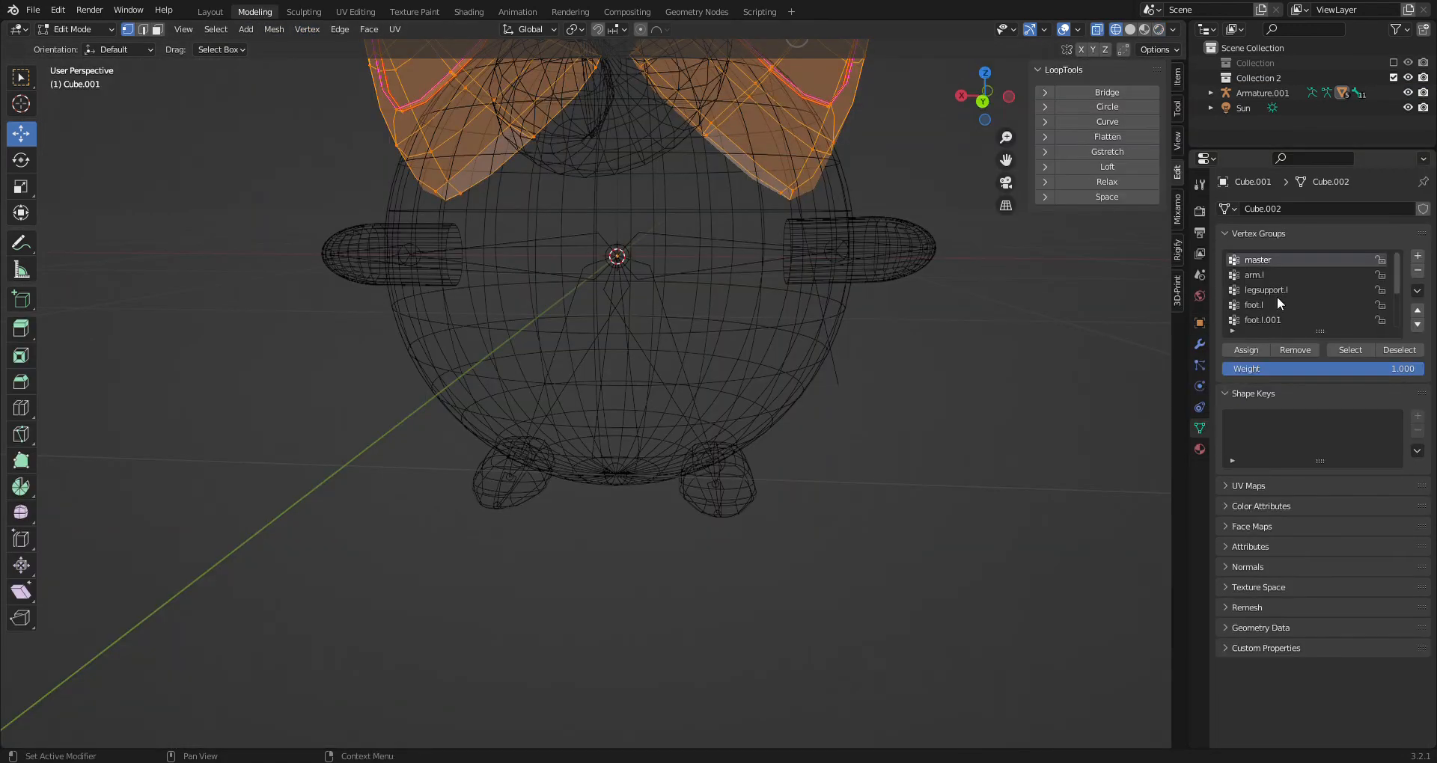
left_click(1269, 276)
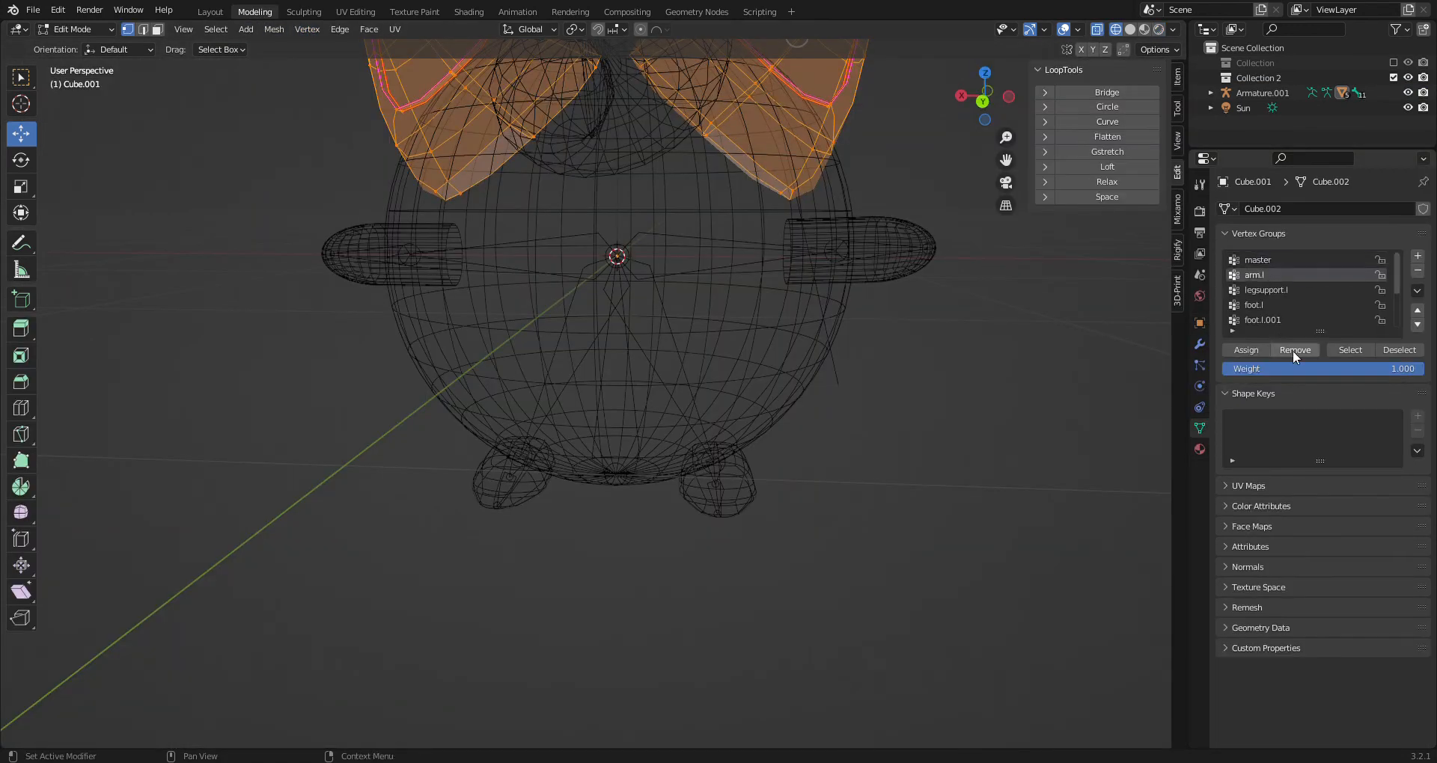
left_click(1274, 292)
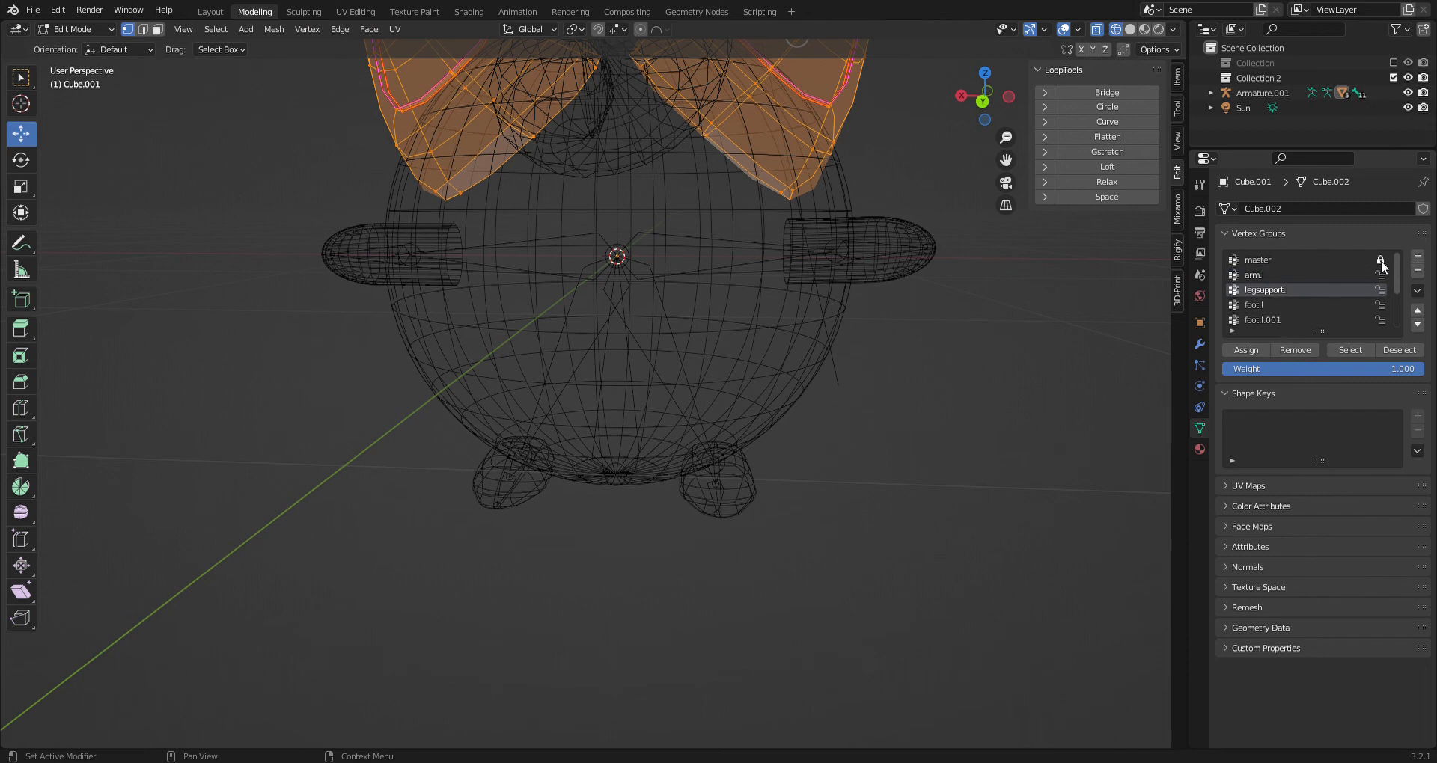
left_click(1418, 291)
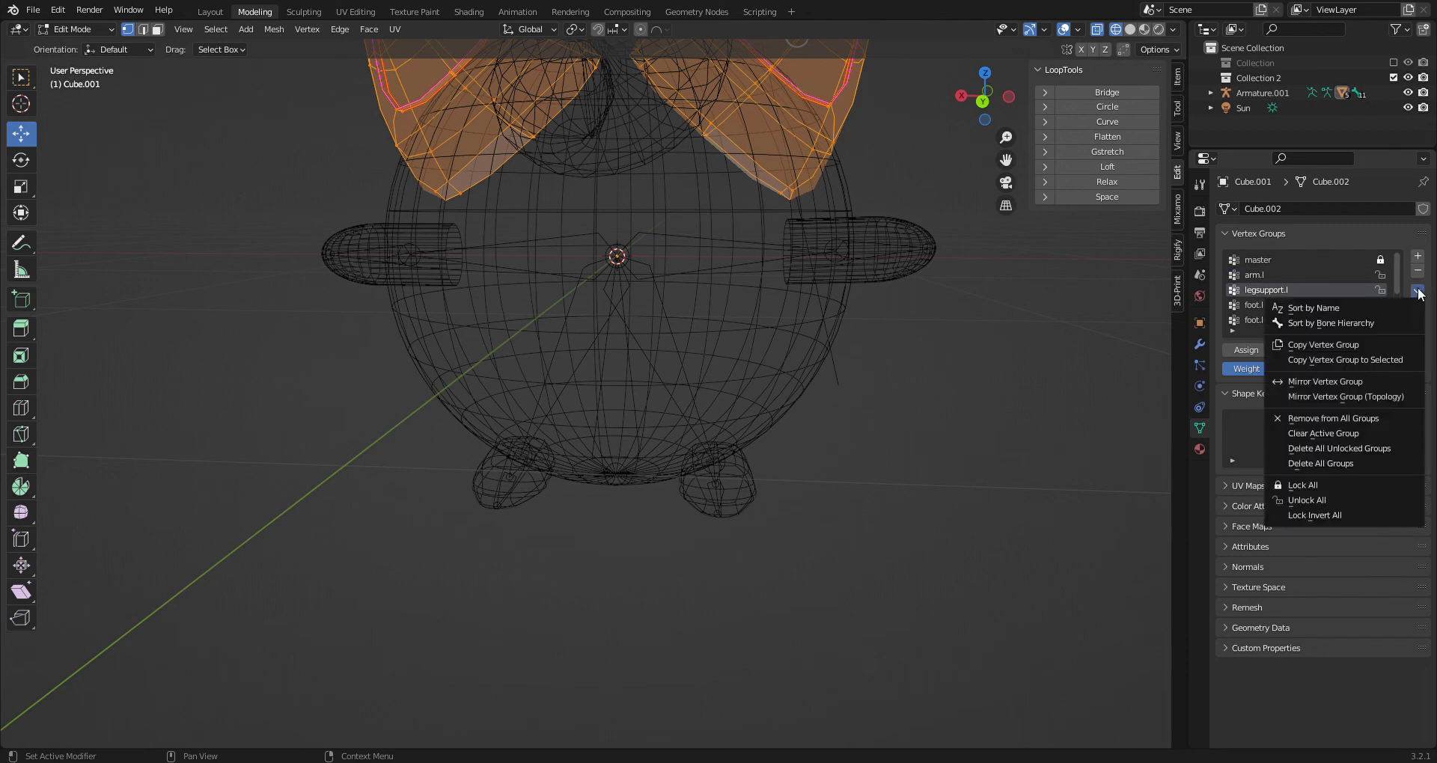
left_click(1371, 418)
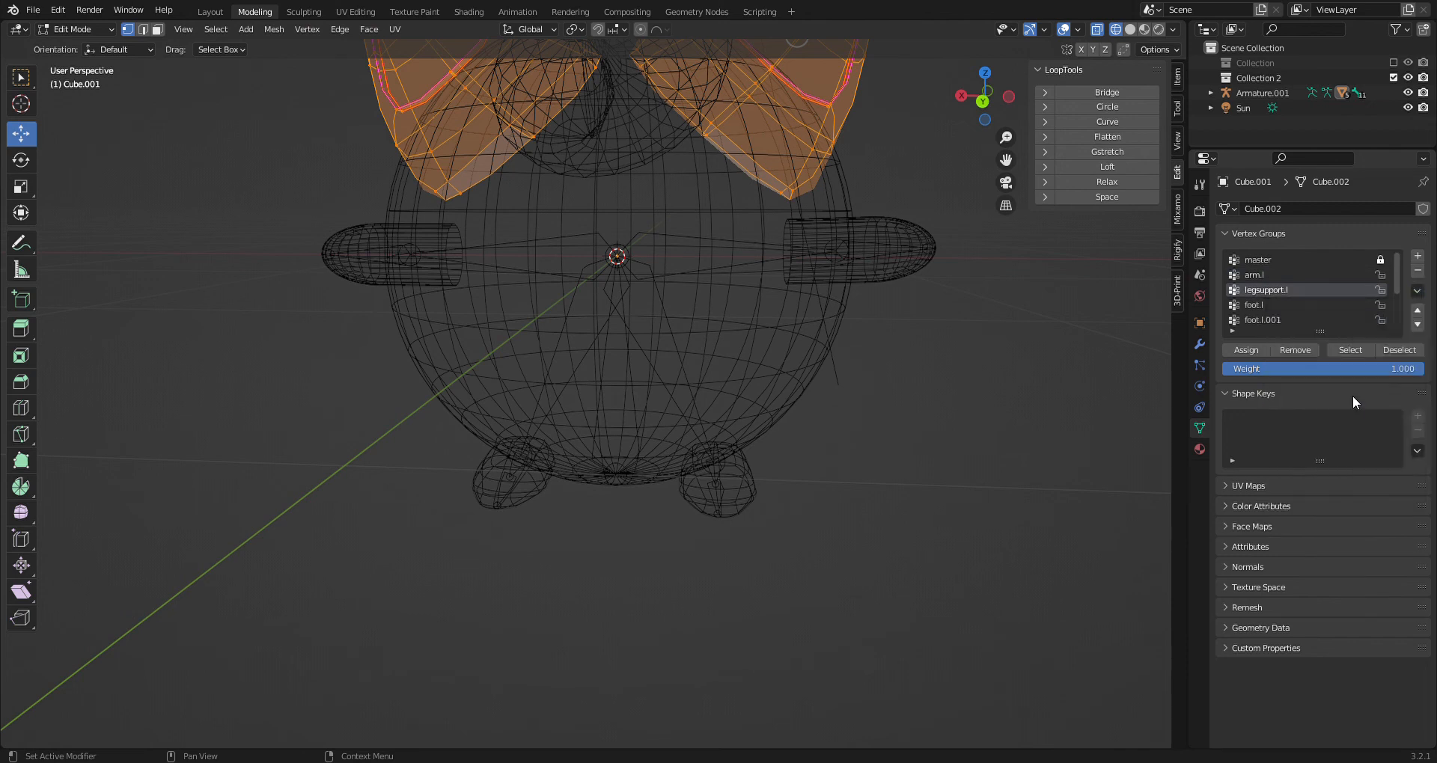
Make master the active vertex group of the ears and unlock it
scroll(701, 208, "down", 3)
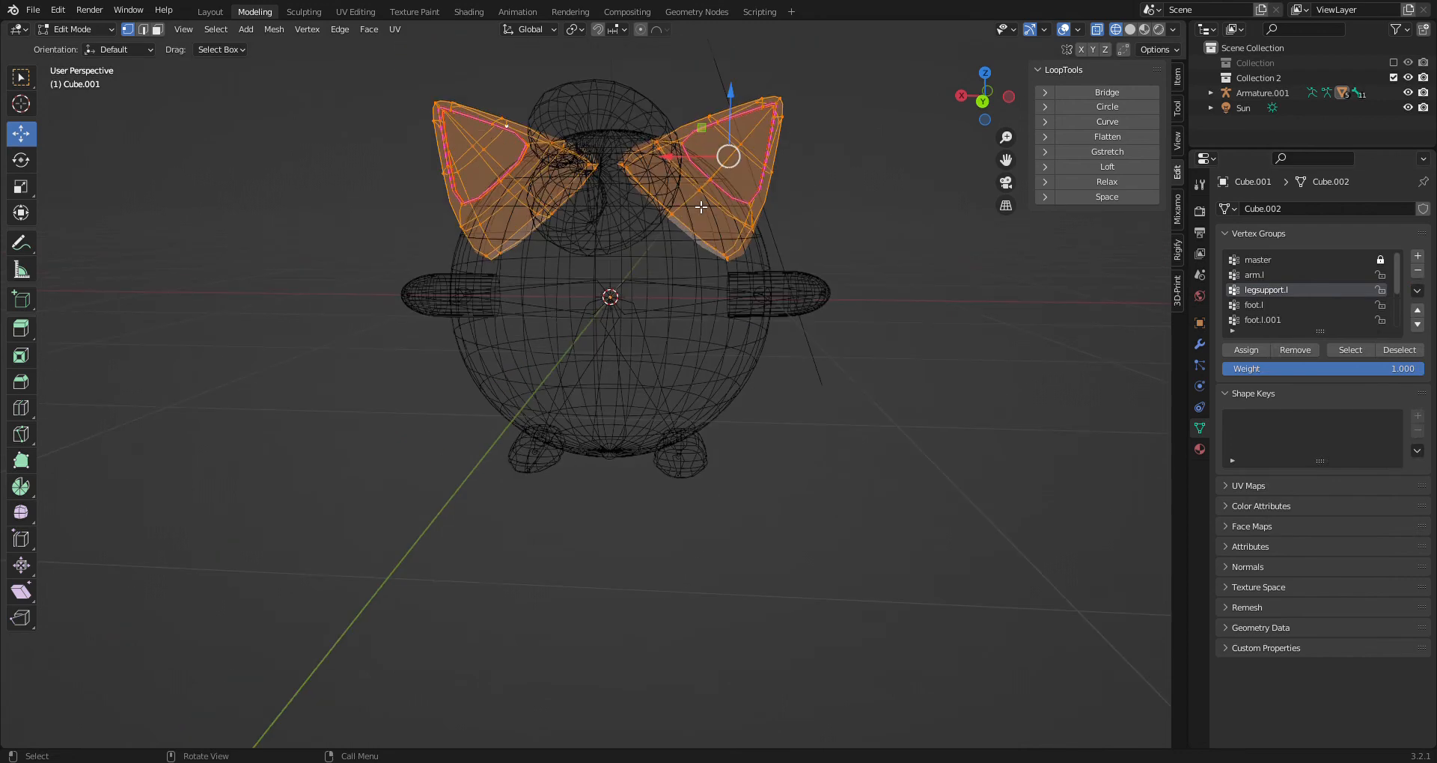
left_click(1251, 261)
left_click(1380, 260)
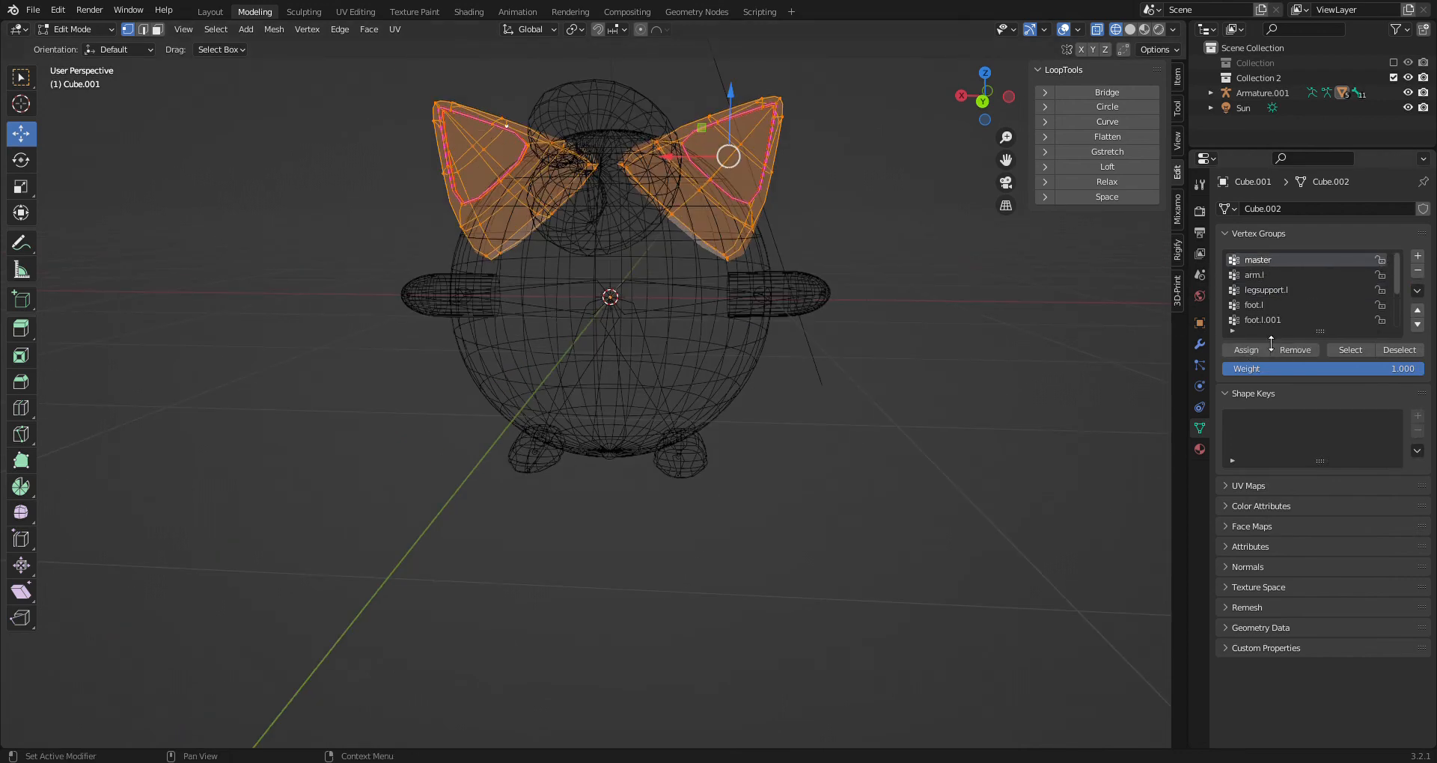
Return to the Layout workspace and rotate the armsupport.r bone by -9.42° in Pose Mode
left_click(210, 12)
left_click(77, 29)
left_click(72, 79)
left_click(519, 359)
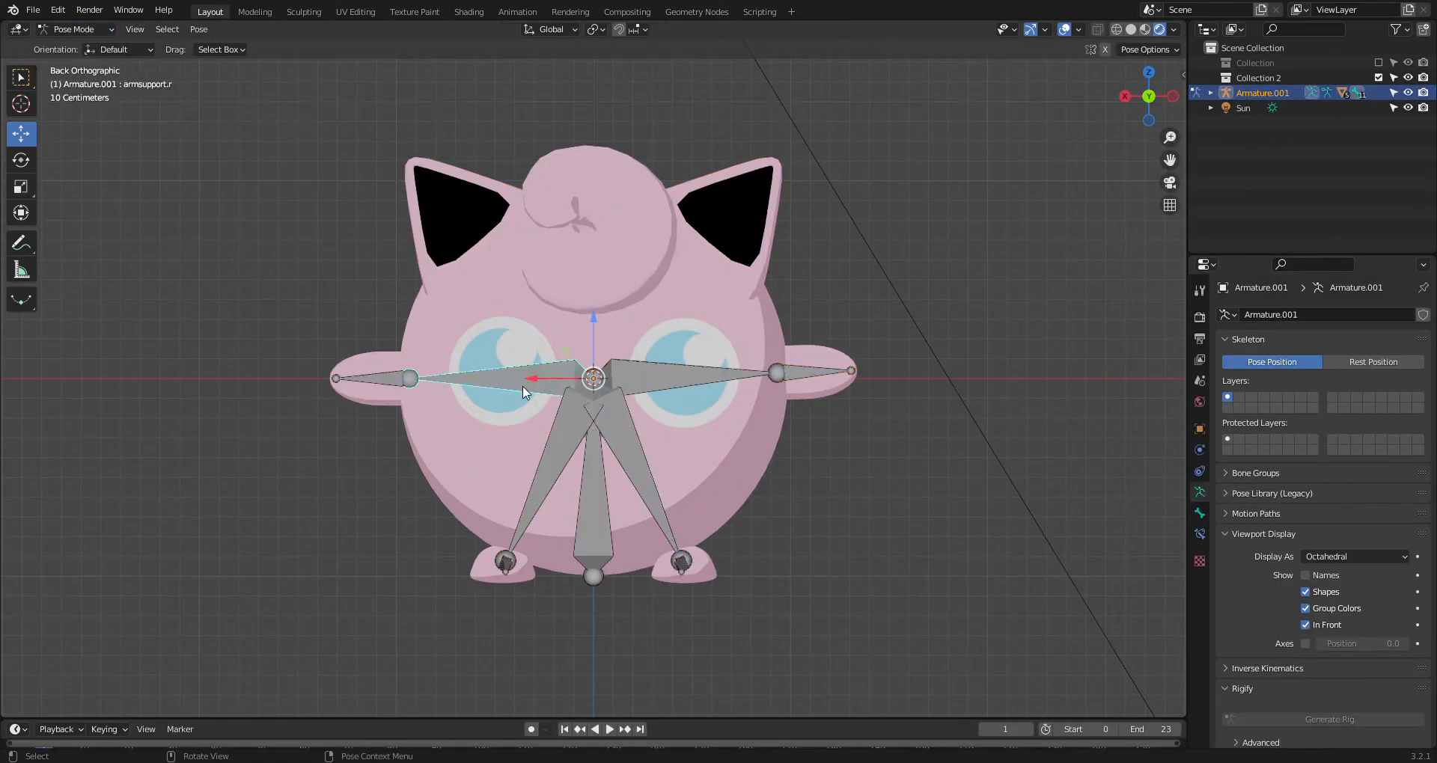
key("r")
left_click(471, 433)
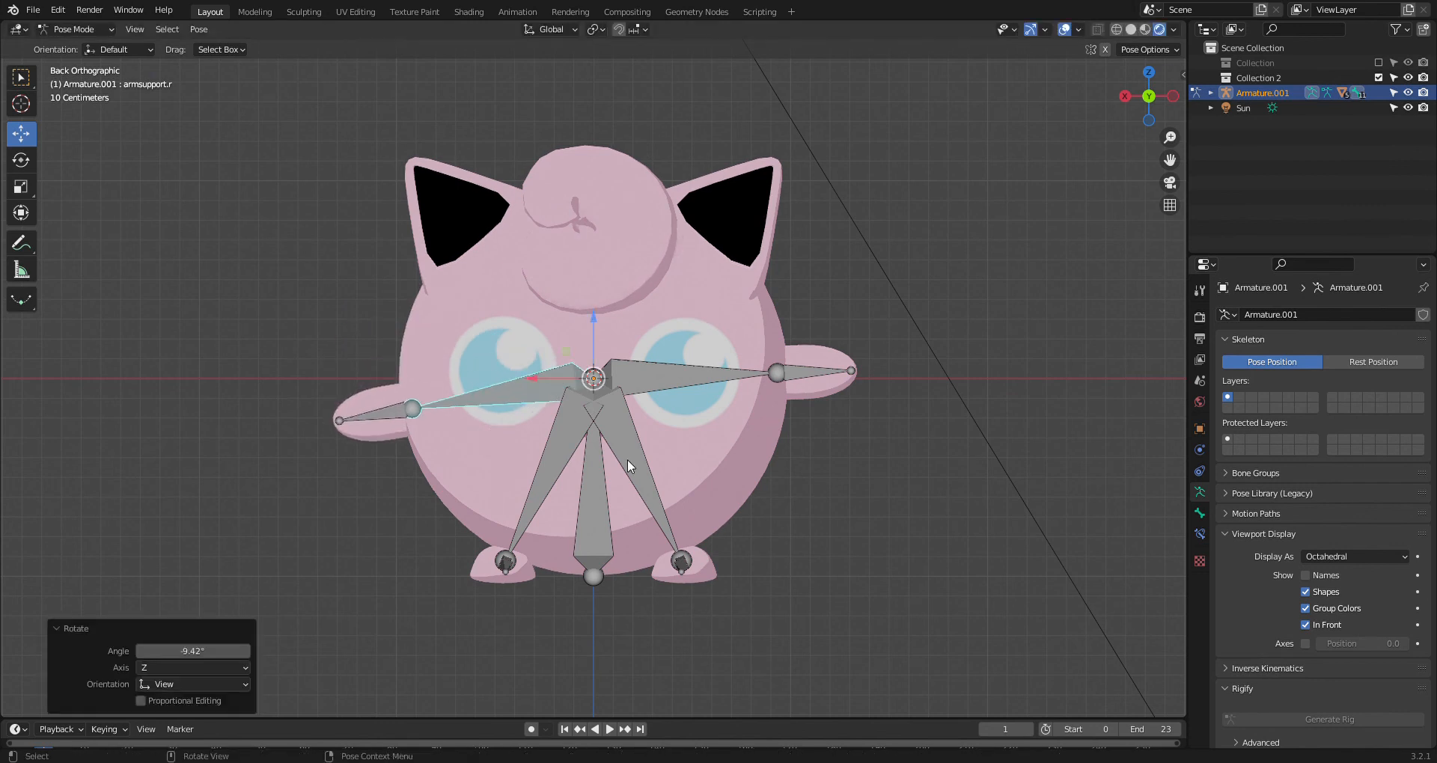
Test the left leg by rotating the legsupport.l bone and the foot.l bone
left_click(627, 459)
key("r")
left_click(771, 479)
middle_click_drag(771, 479, 610, 495)
left_click(596, 586)
middle_click_drag(595, 585, 585, 572)
key("r")
left_click(572, 634)
Rotate the foot.l.001 bone by 38.7° and, from the left side view, by a further 6.32°
left_click(567, 641)
key("r")
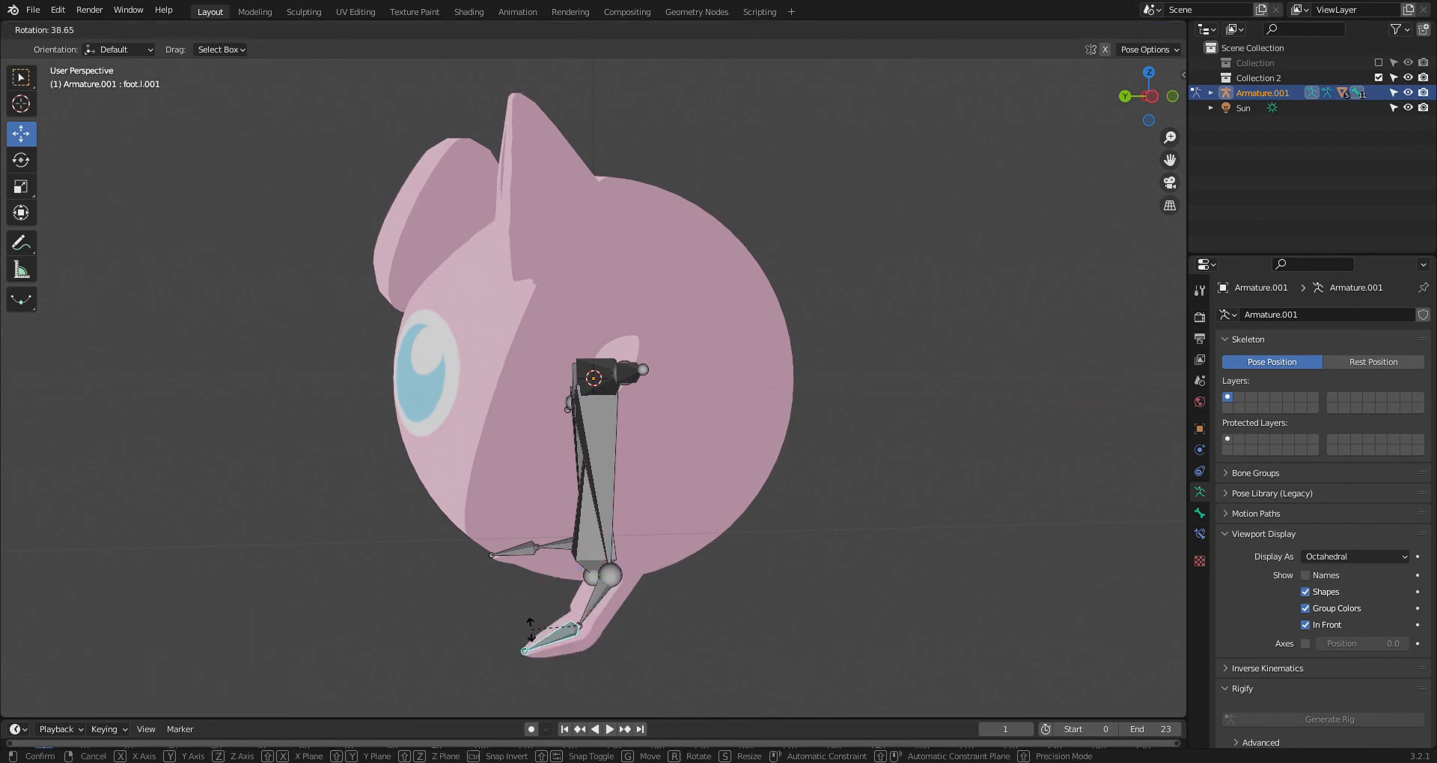
left_click(531, 627)
middle_click_drag(532, 628, 1184, 178)
left_click(1156, 97)
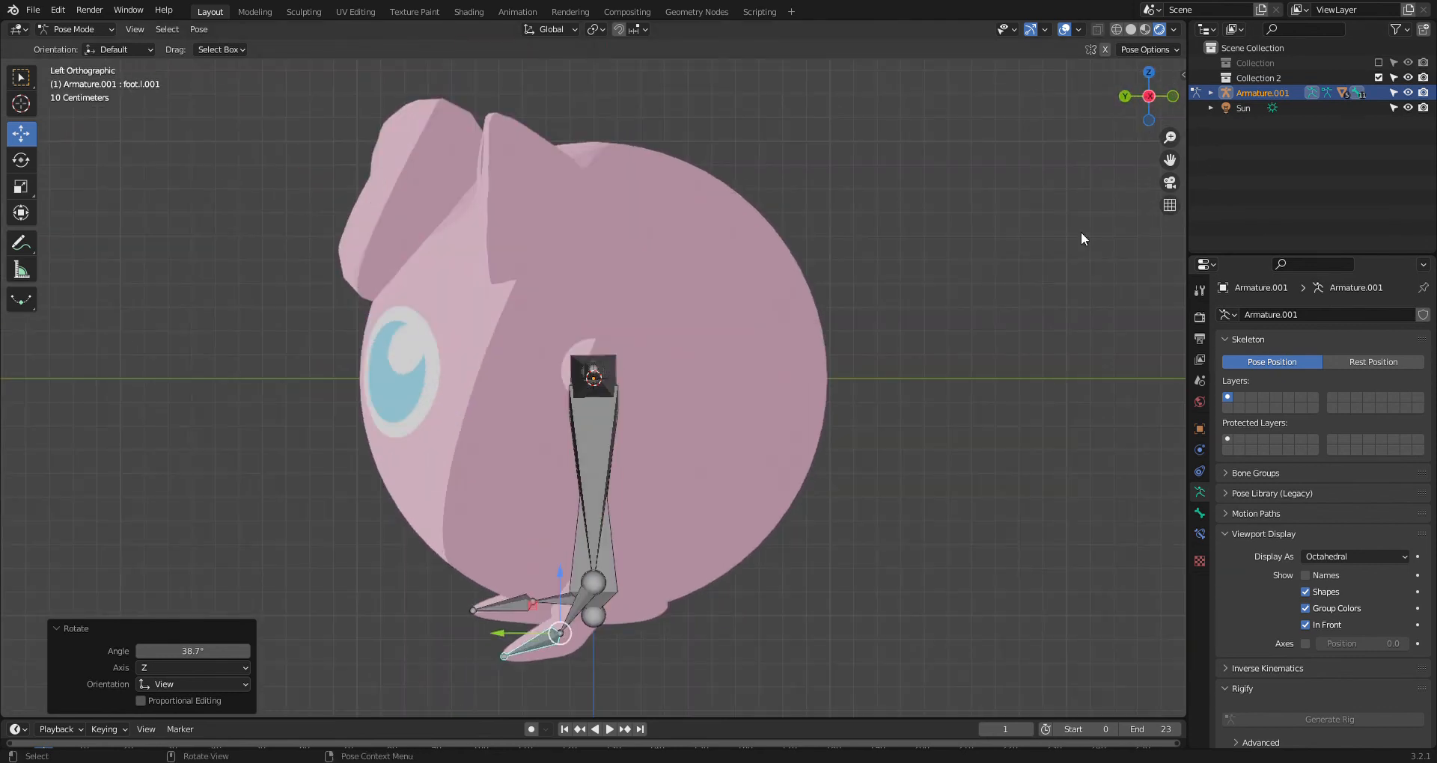
scroll(743, 634, "up", 4)
key("r")
left_click(617, 549)
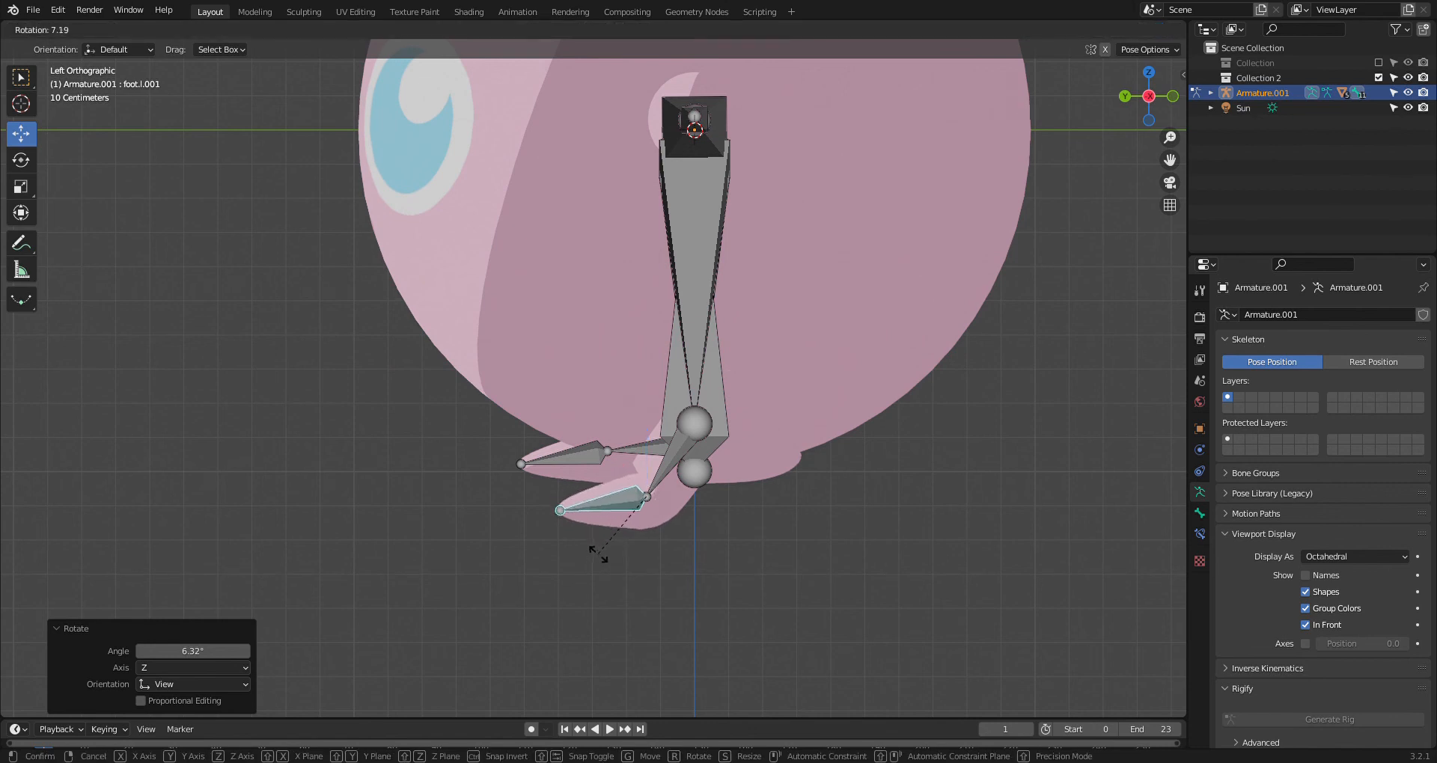
Rotate the foot.l bone forward and bend the foot.l.001 toe bone steeply downward
left_click(657, 473)
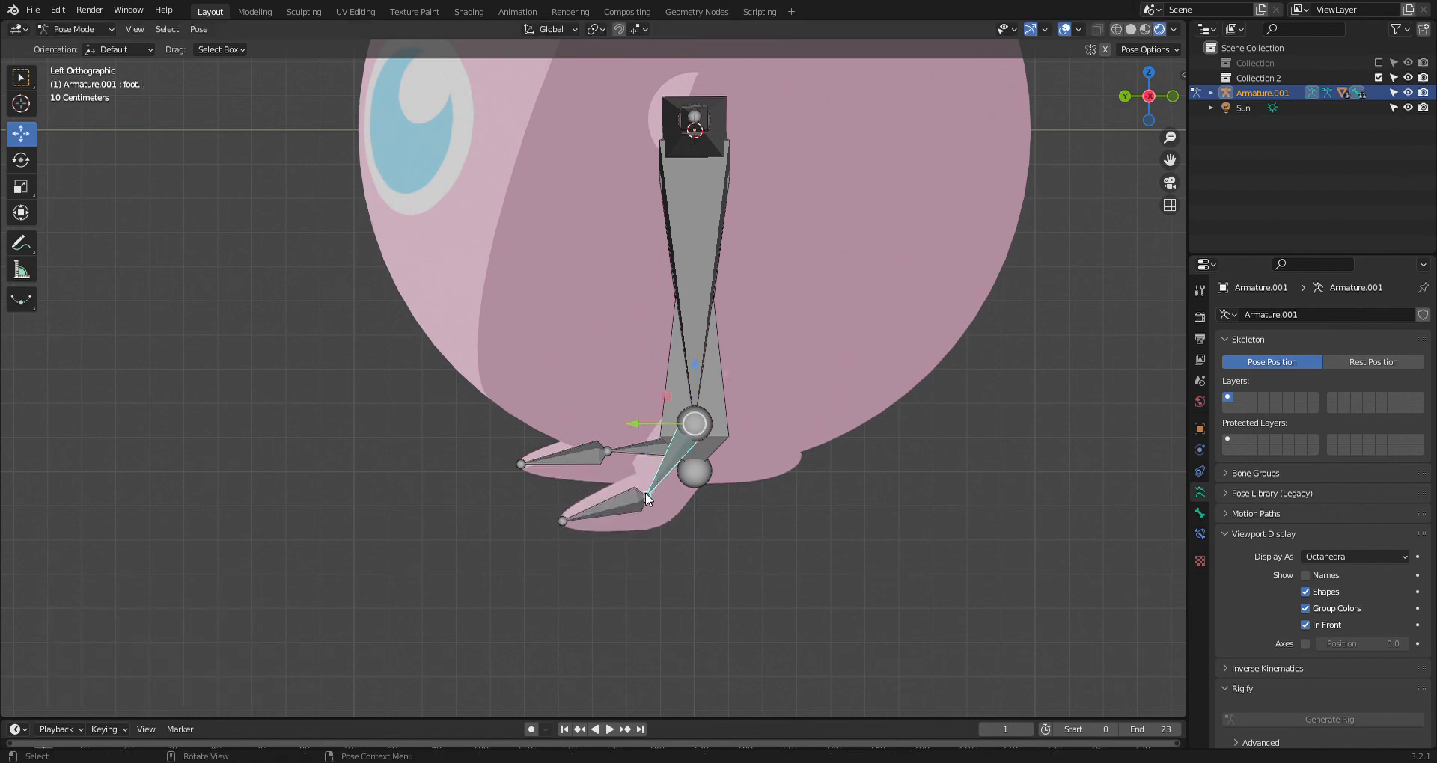
key("r")
left_click(628, 480)
left_click(604, 484)
key("r")
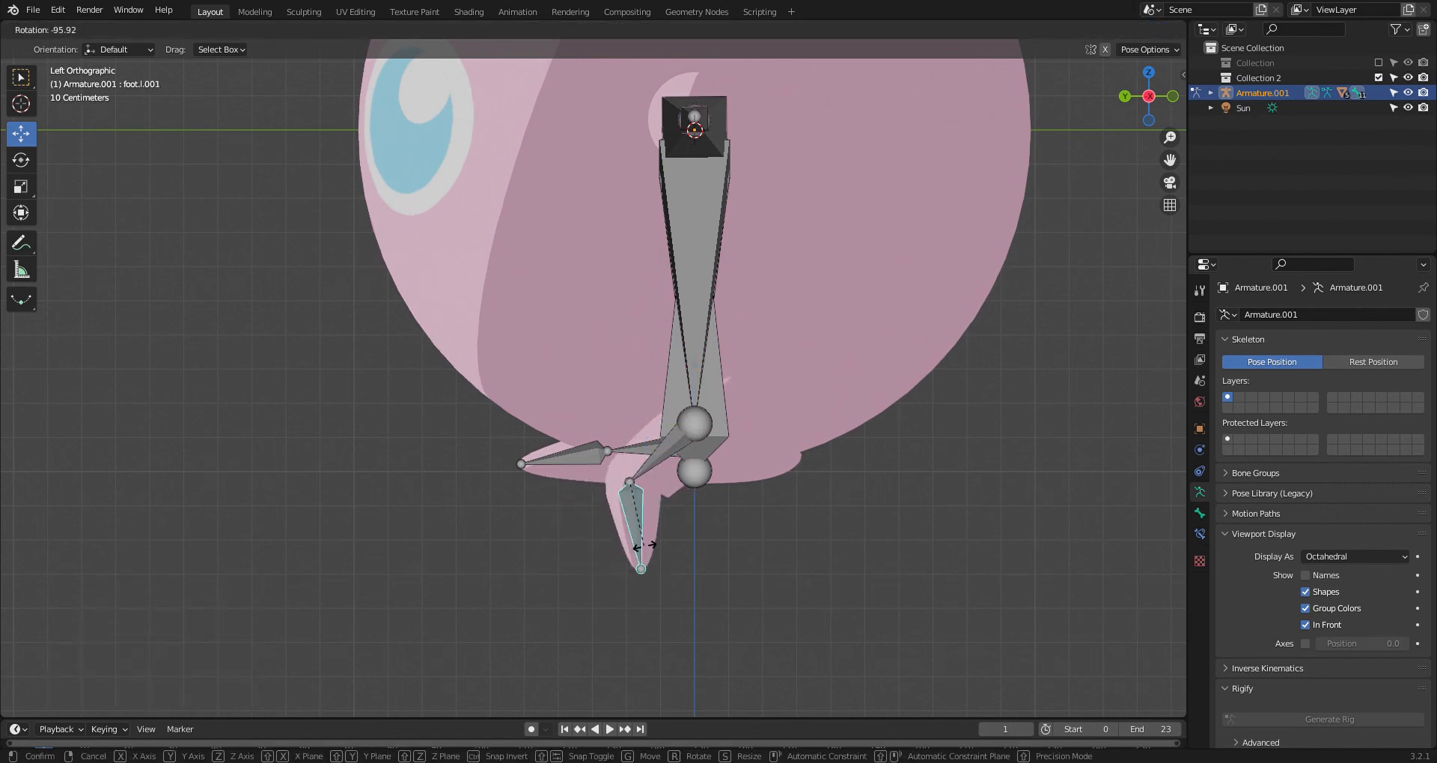
left_click(642, 548)
Readjust the foot.l bone slightly and raise the foot.l.001 toe bone by 53.7°
left_click(646, 465)
key("r")
left_click(635, 531)
left_click(635, 529)
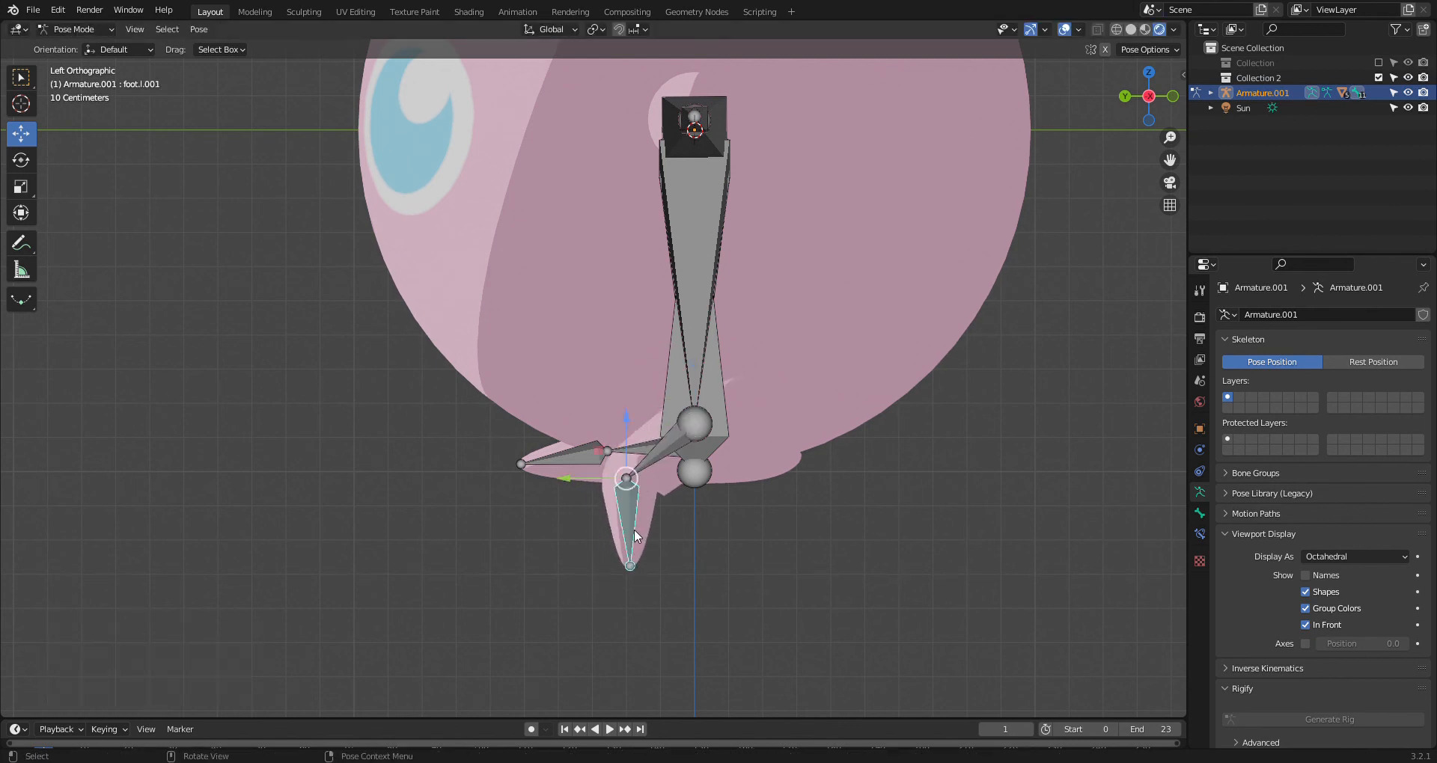
key("r")
left_click(591, 515)
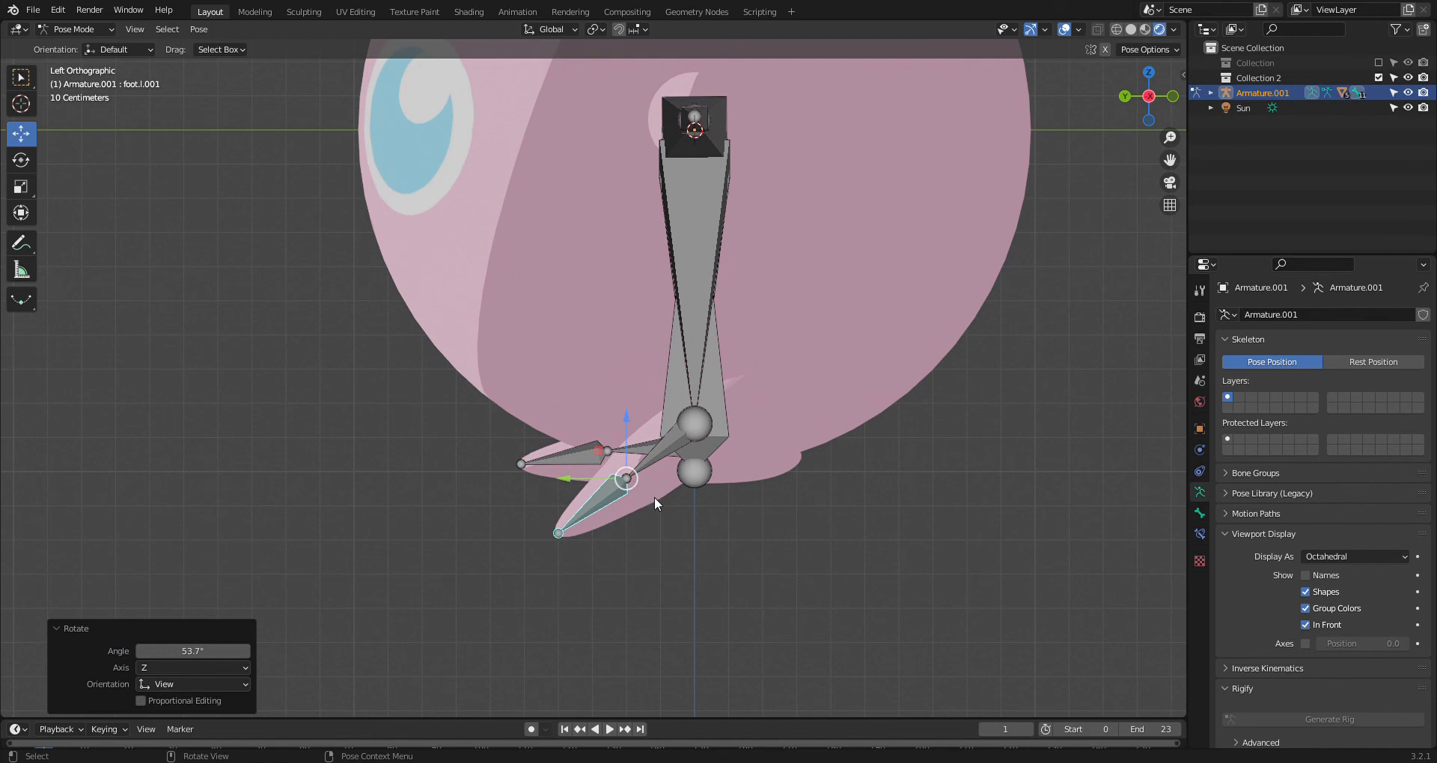
Switch to Object Mode, select the feet mesh, Cube, and open the Modeling workspace
left_click(79, 29)
left_click(86, 46)
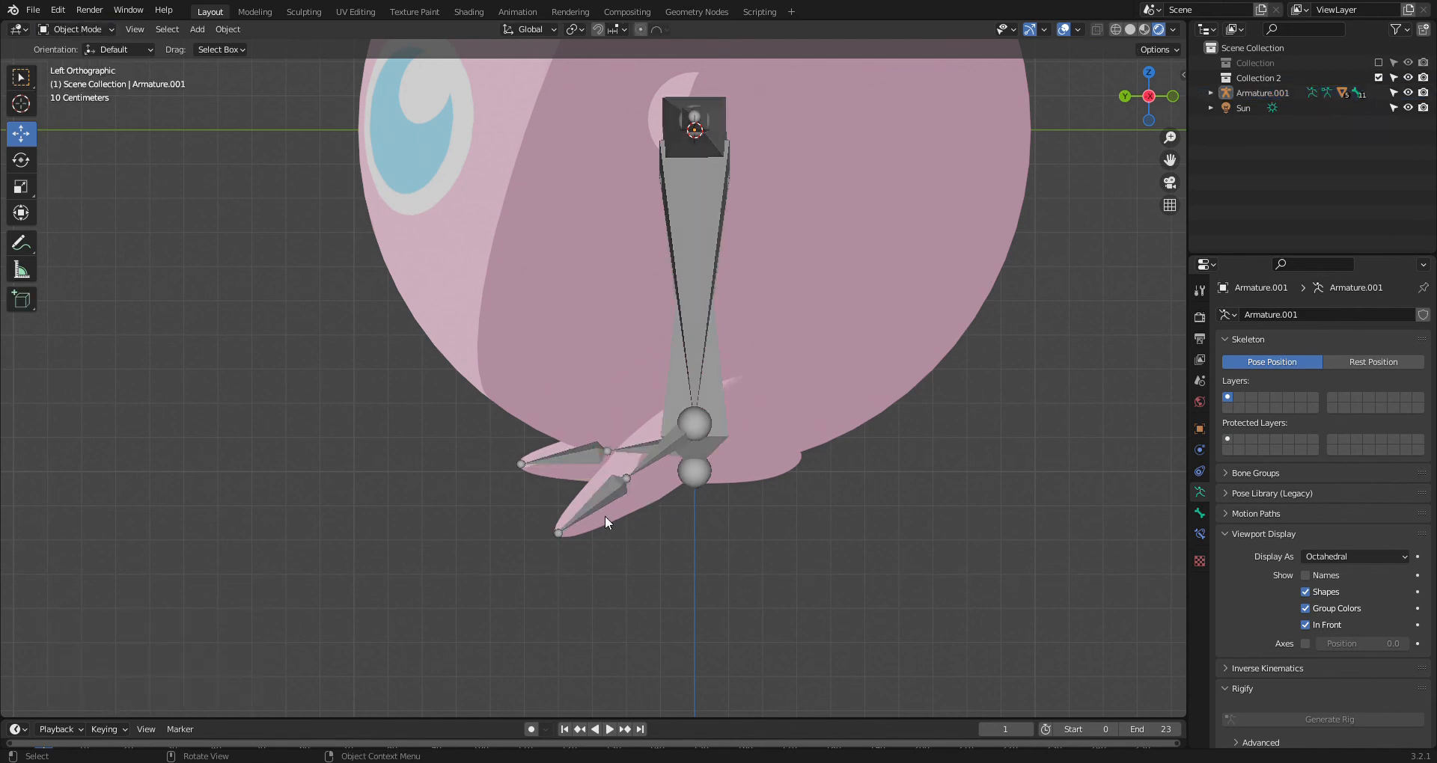
left_click(632, 515)
left_click(255, 11)
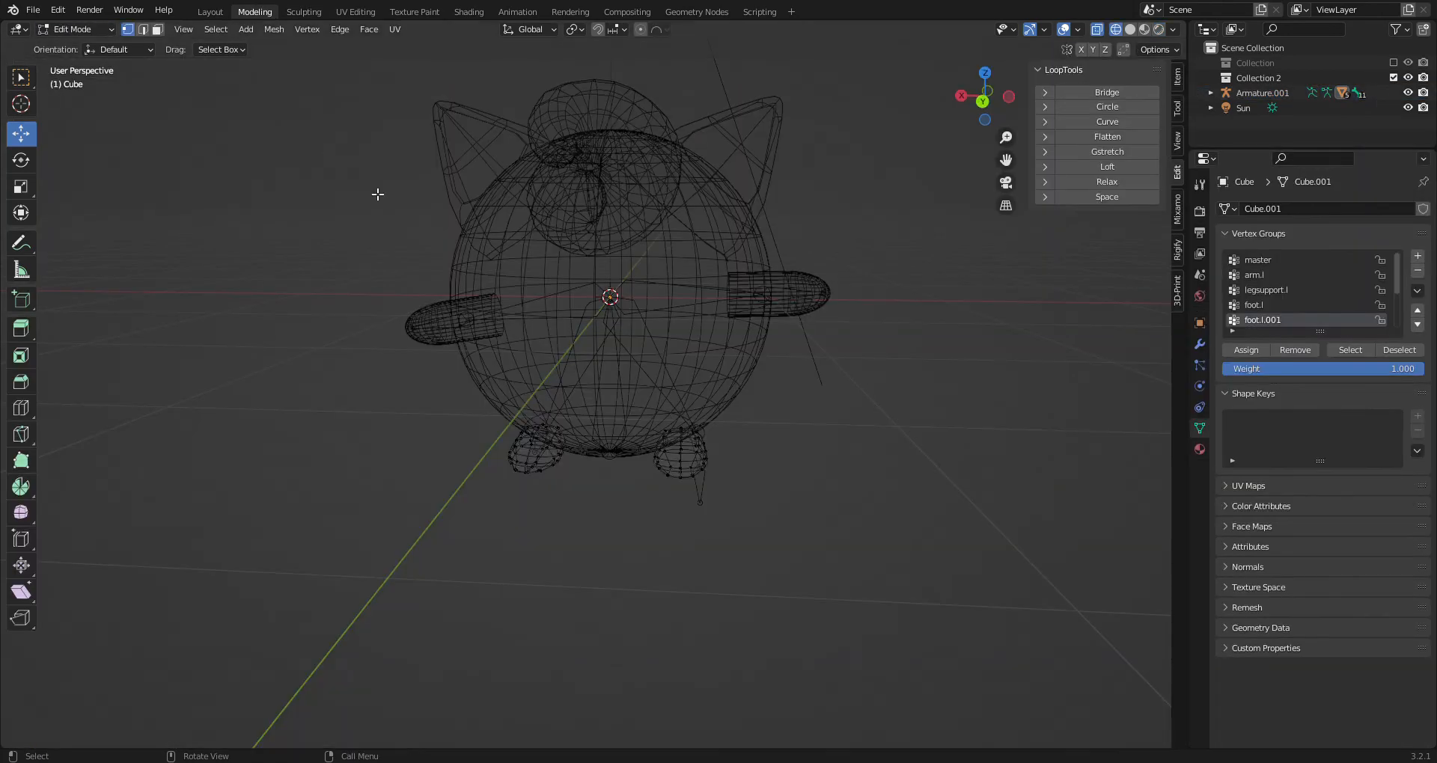
Select the left foot's edge loop at the joint between its two foot bones and assign it to foot.l with weight 0.75
middle_click_drag(802, 398, 925, 383)
left_click(982, 102)
scroll(748, 527, "up", 8)
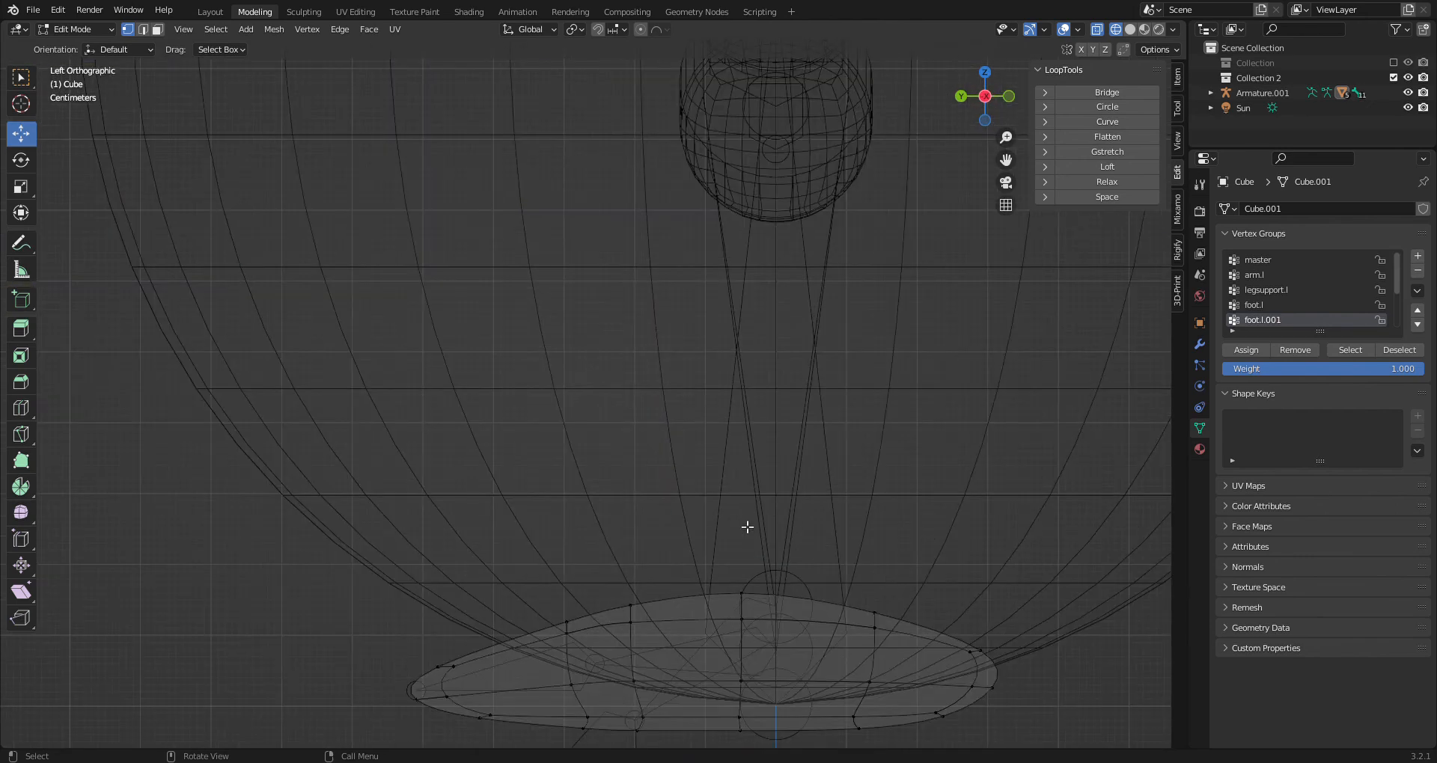
key("a")
middle_click_drag(775, 592, 766, 408, "shift")
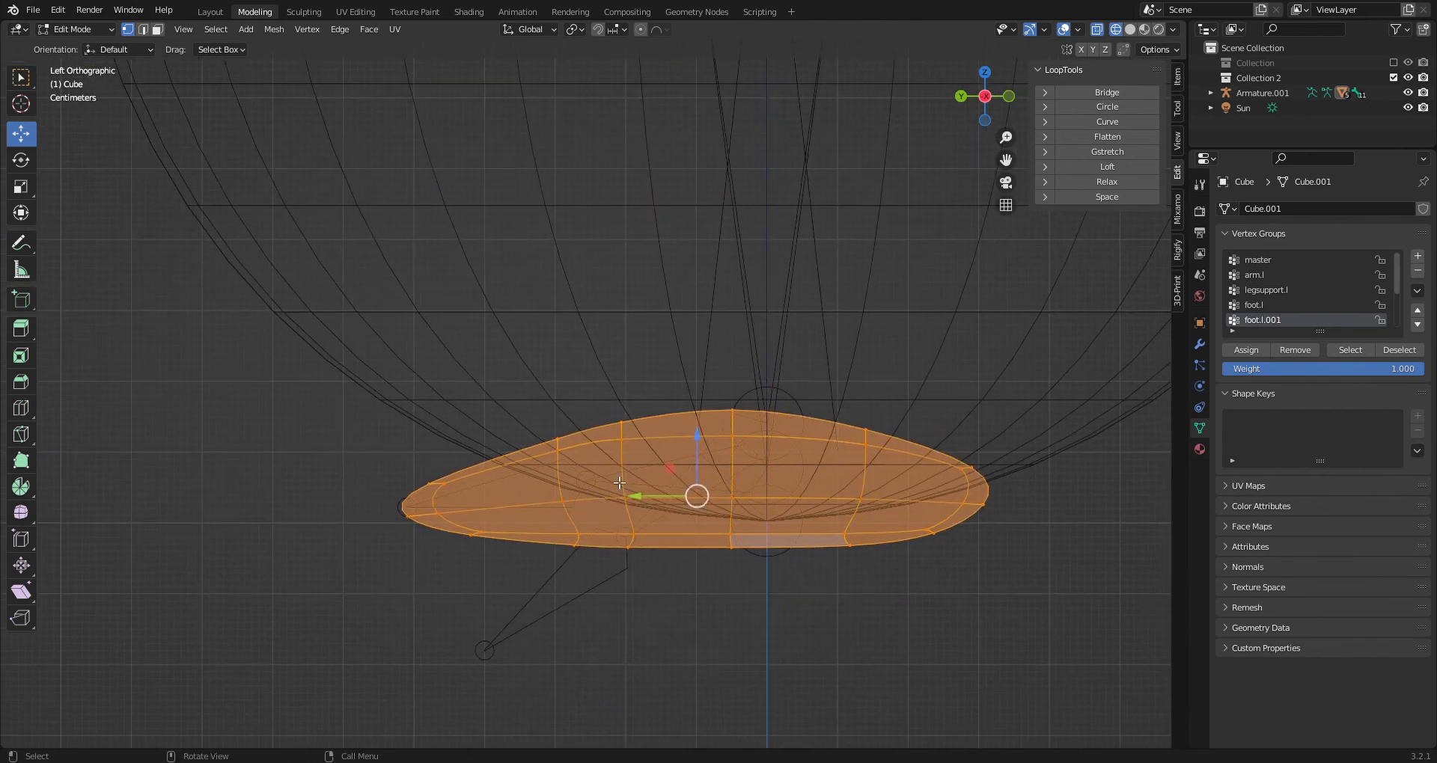
left_click(620, 482)
left_click(621, 482, "alt")
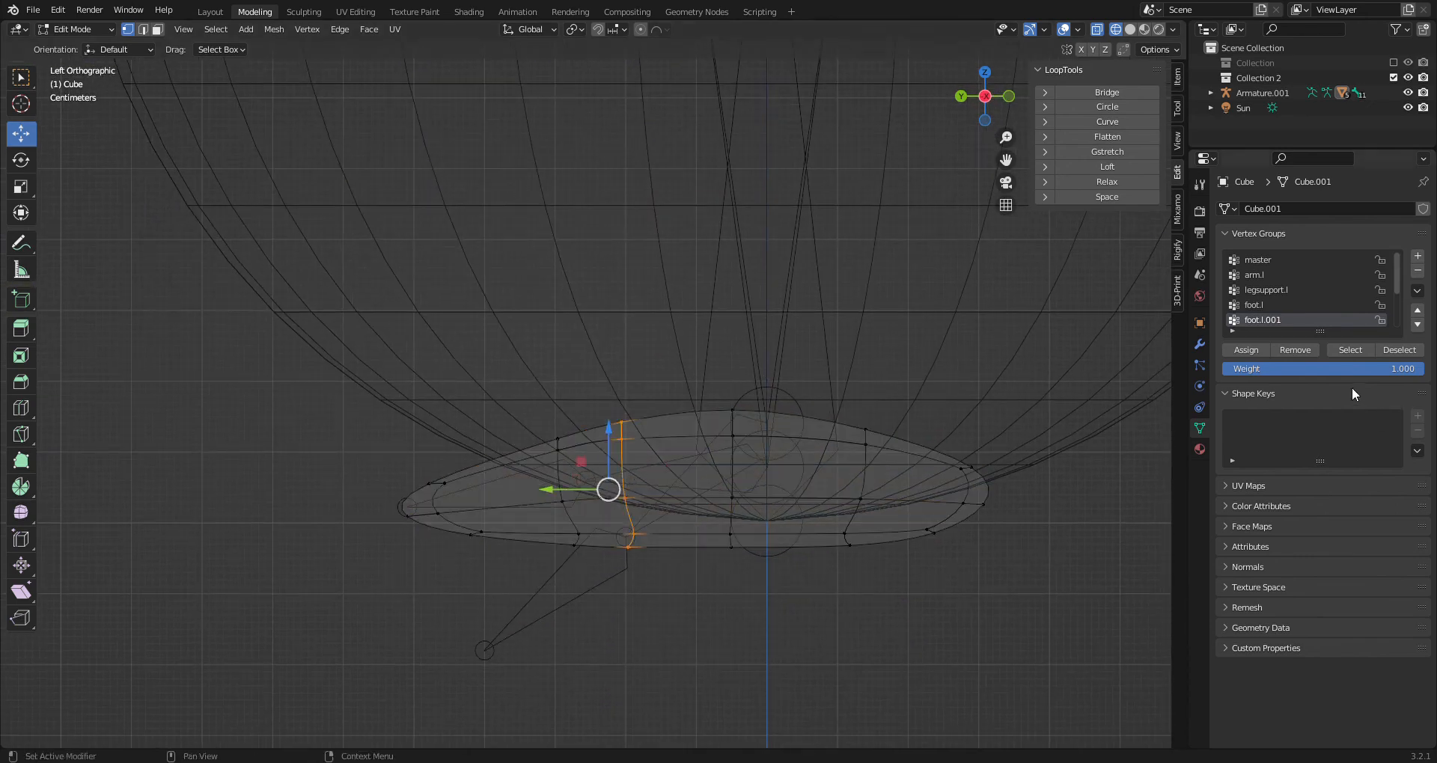
left_click(1333, 371)
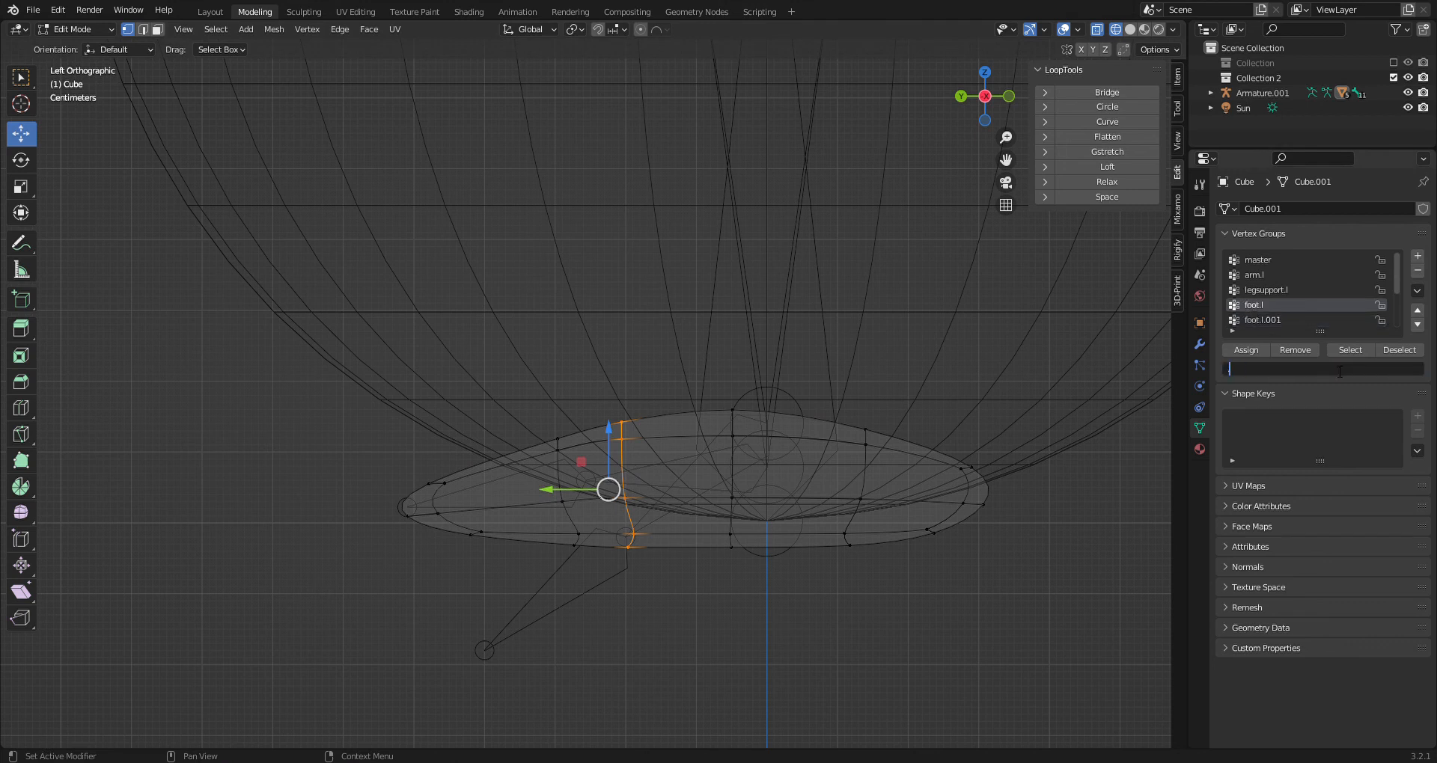
type(".75")
key("Return")
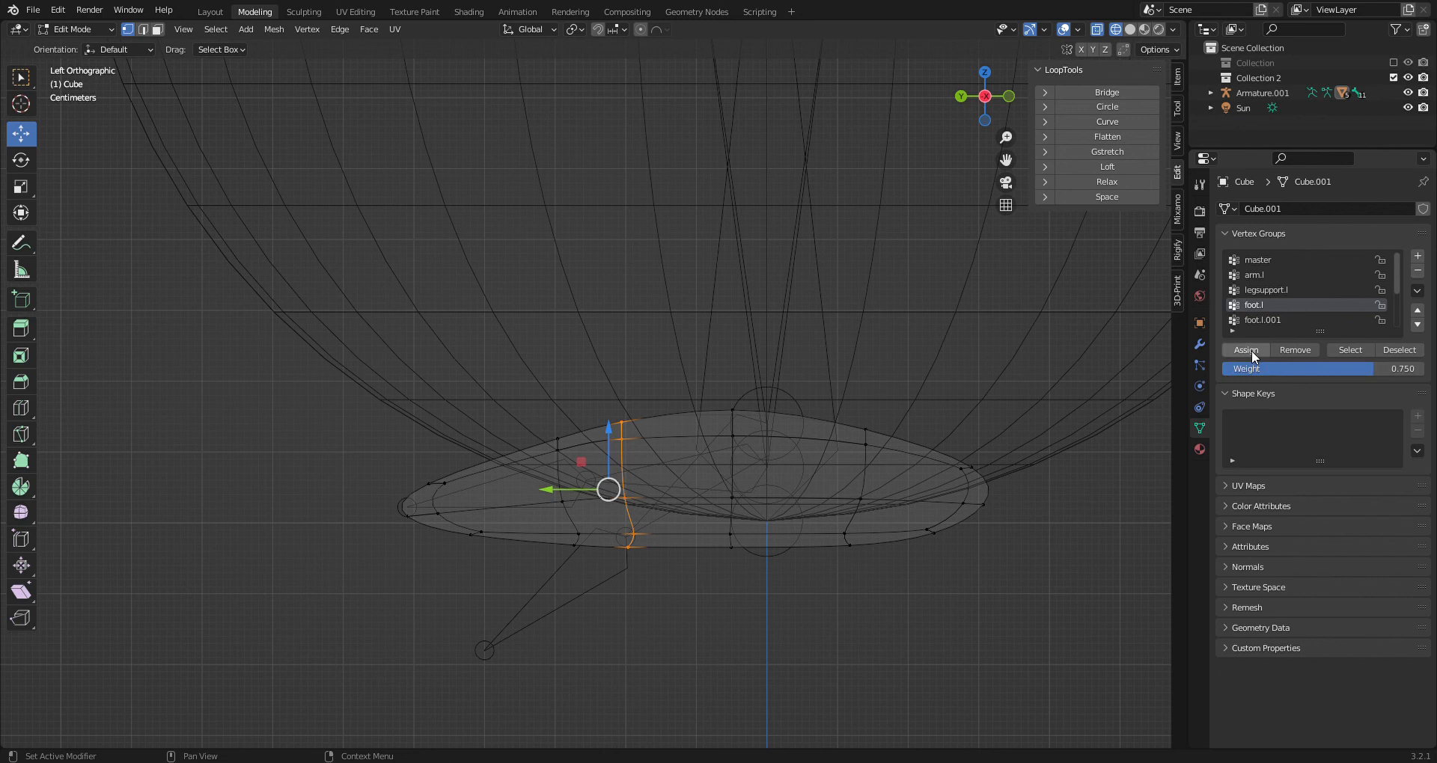
Assign the same edge loop to the foot.l.001 vertex group with weight 0.25
left_click(1255, 320)
left_click(1285, 370)
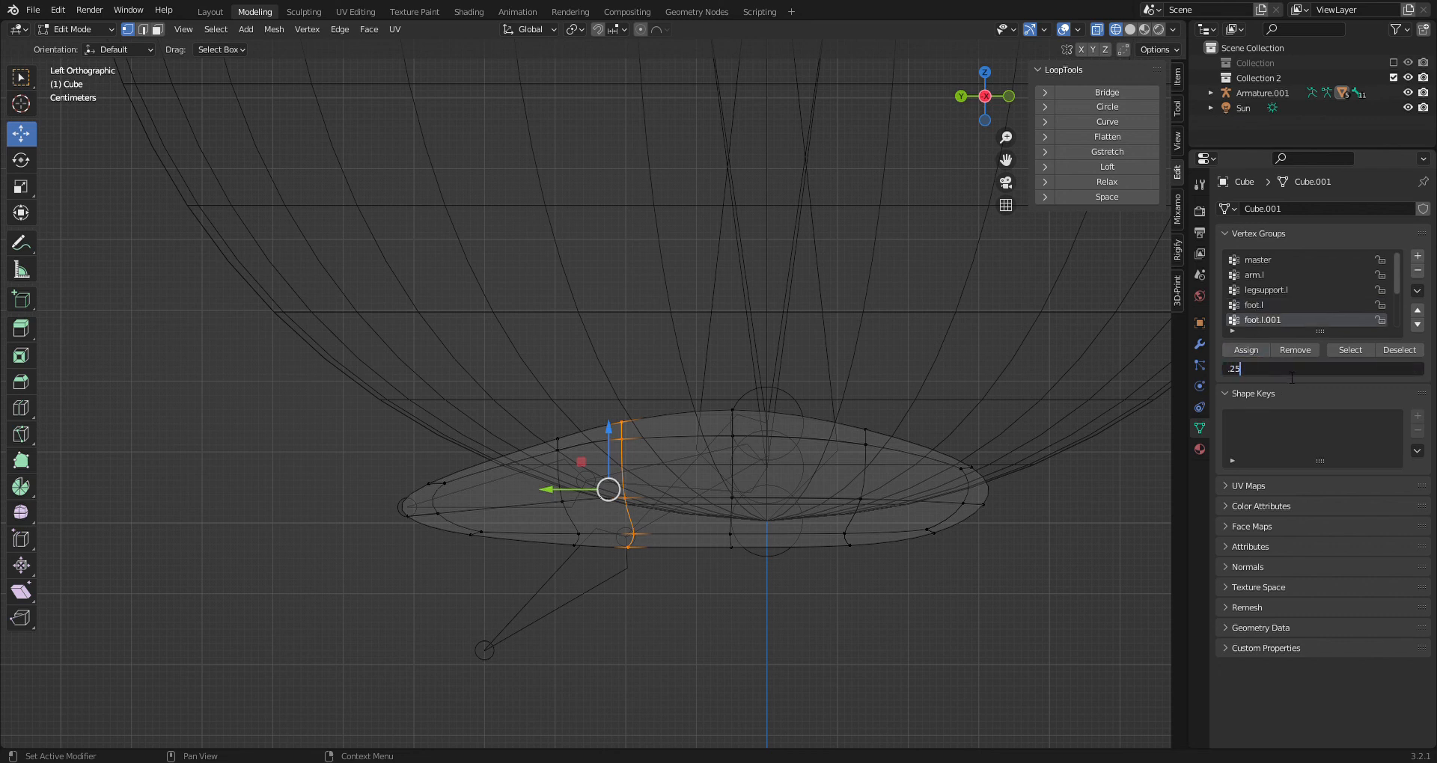
key("Return")
Select the next edge loop toward the toe and assign it to foot.l.001 with weight 0.75
left_click(559, 519)
left_click(569, 520, "alt")
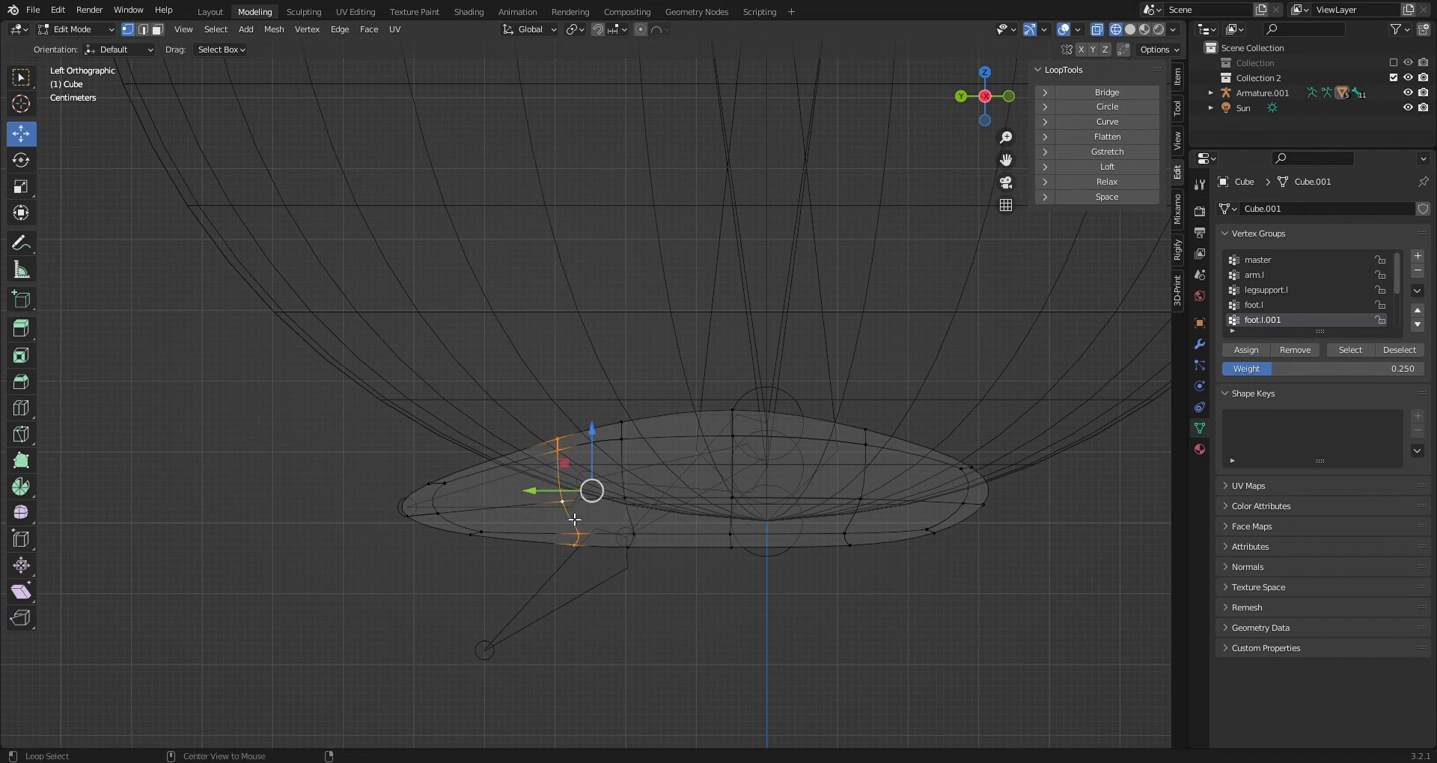
left_click(1287, 370)
key("BackSpace")
type(".7")
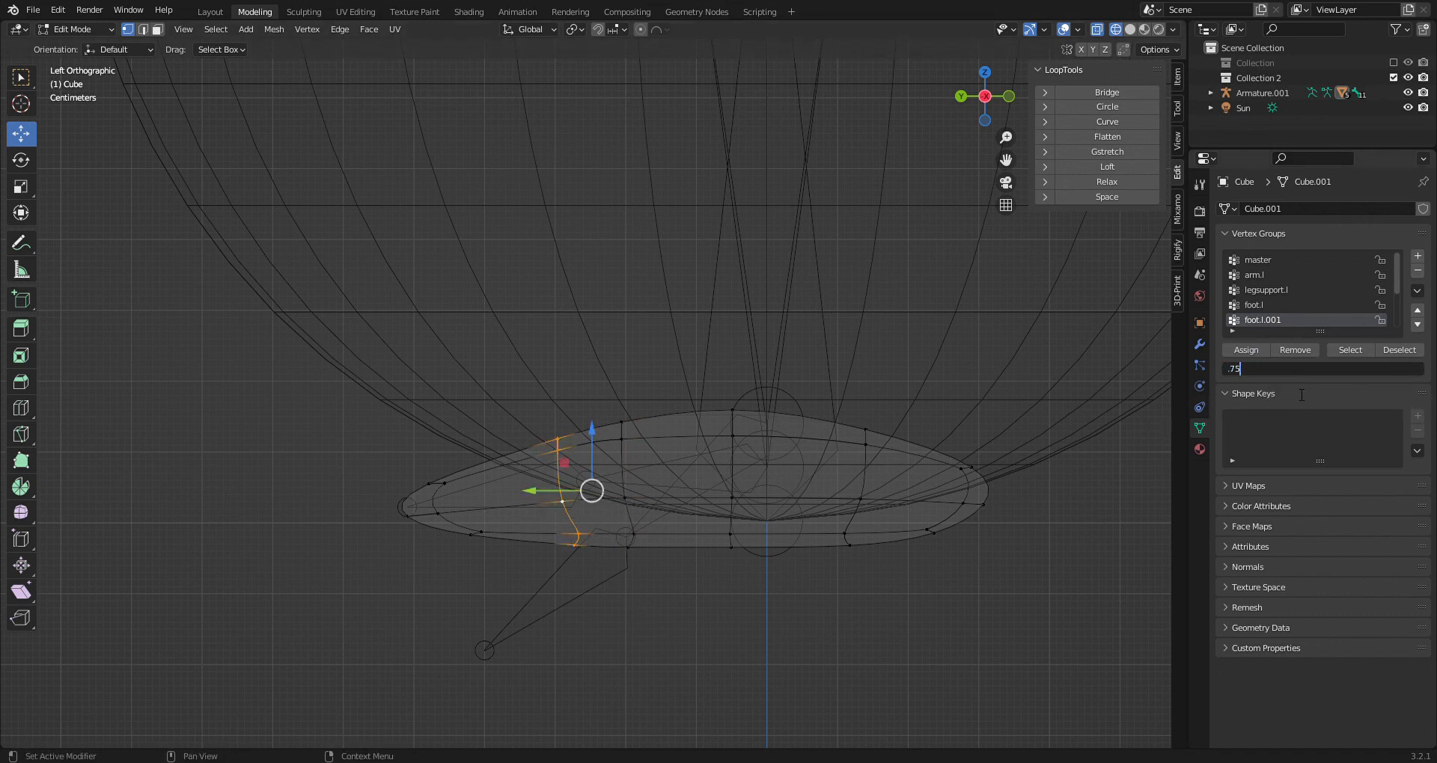
type("5")
key("Return")
Assign the toe-side edge loop to the foot.l vertex group with weight 0.25
left_click(1263, 306)
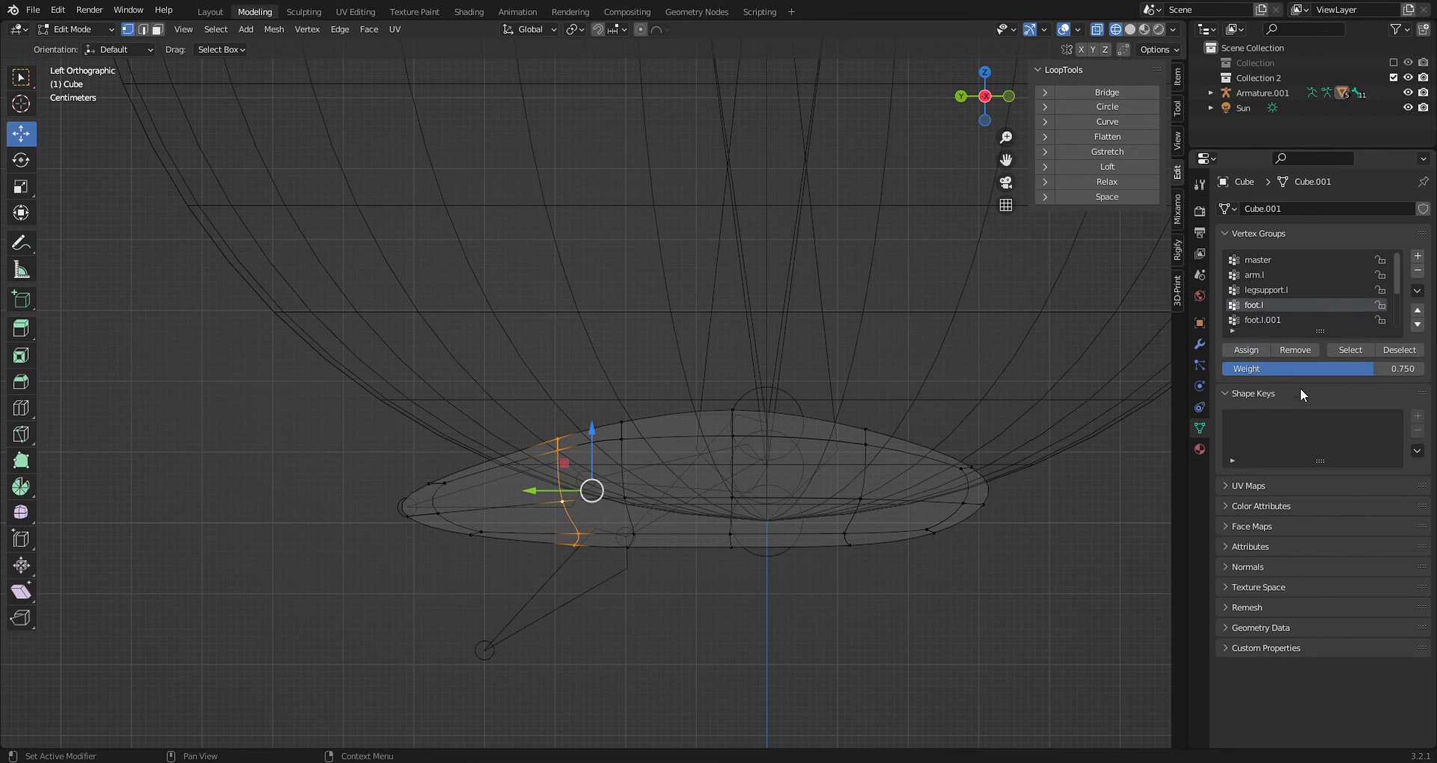
left_click(1302, 372)
type(".2")
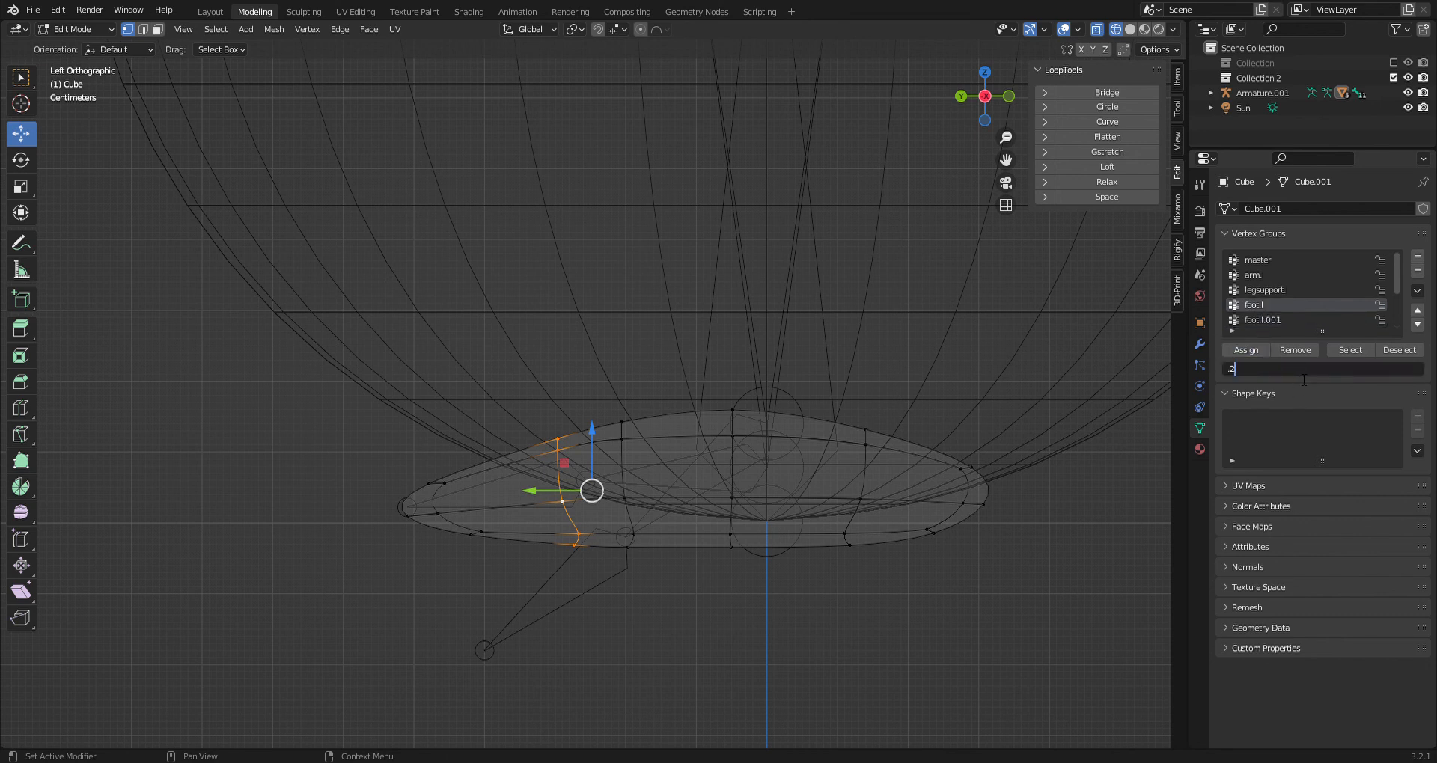
type("5")
key("Return")
Return to the Layout workspace, select the armature and enter Pose Mode
left_click(208, 13)
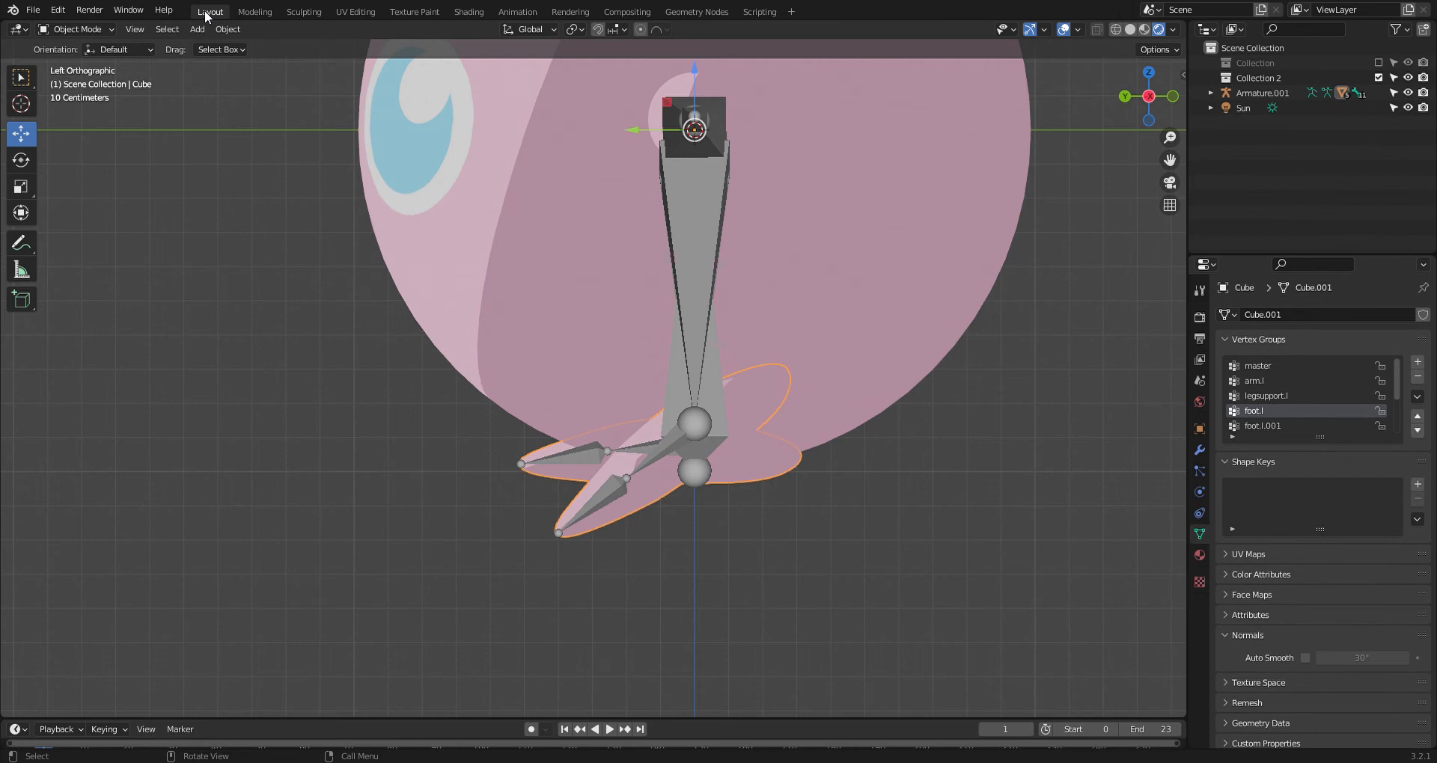
left_click(599, 501)
left_click(72, 31)
left_click(72, 77)
Rotate the foot.l.001 bone upward to test the new foot weights
left_click(599, 494)
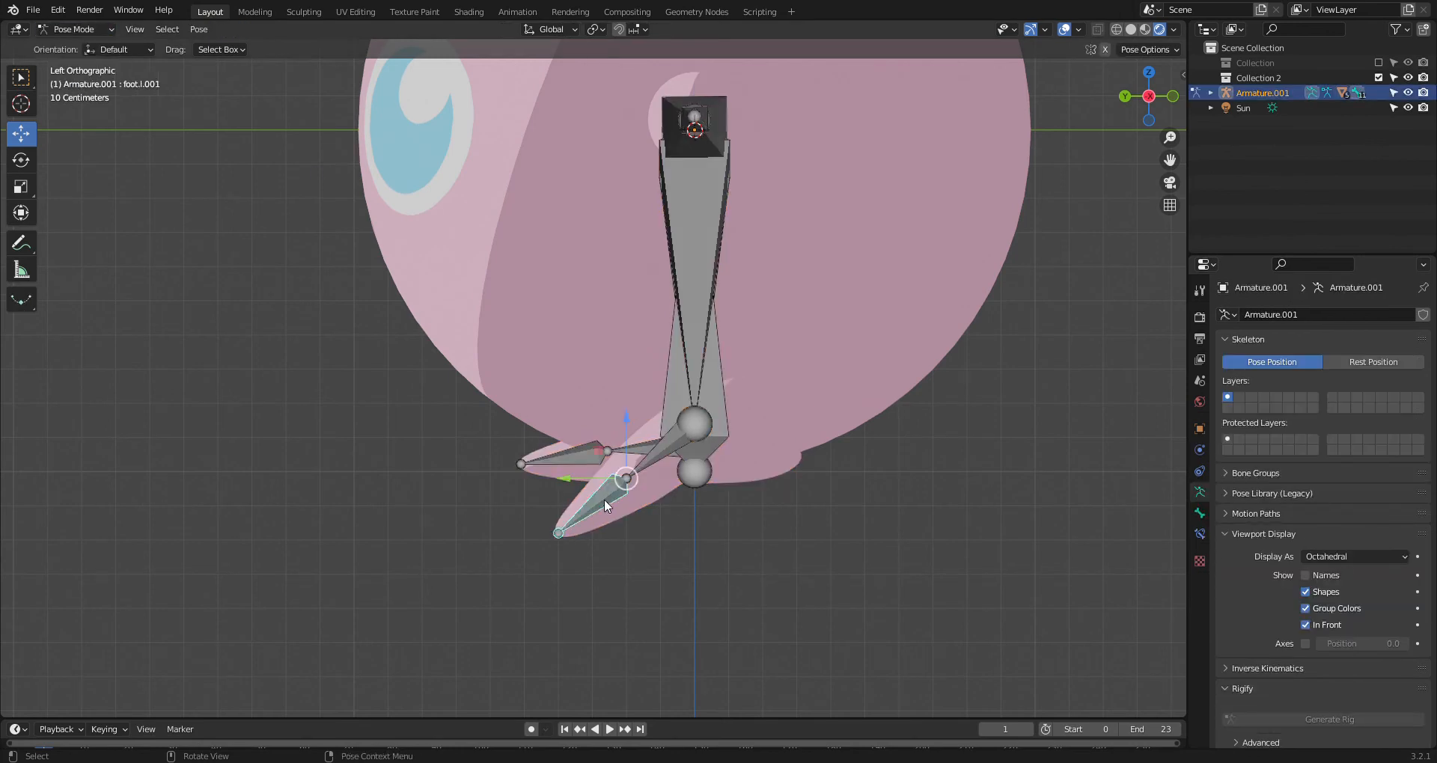
key("r")
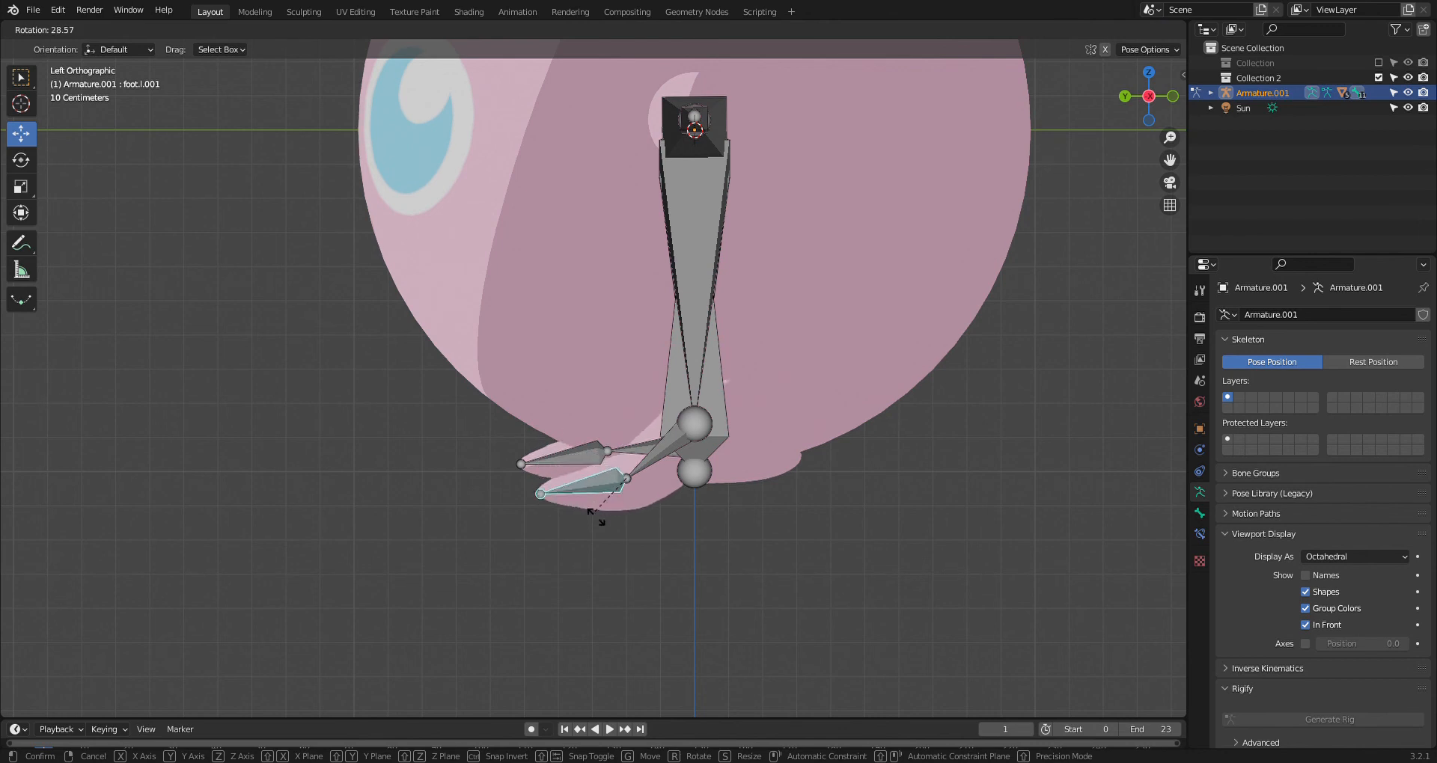
right_click(642, 555)
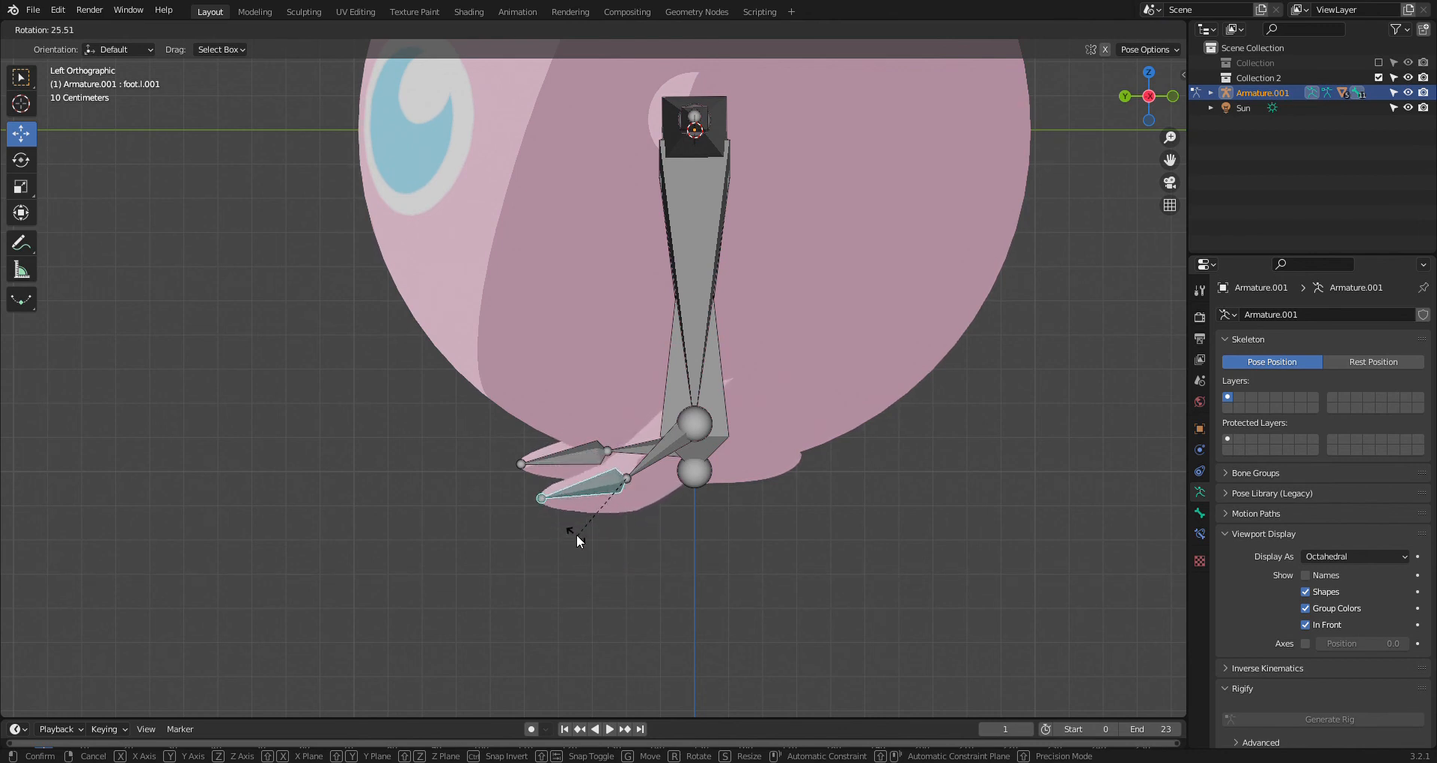
left_click(609, 483)
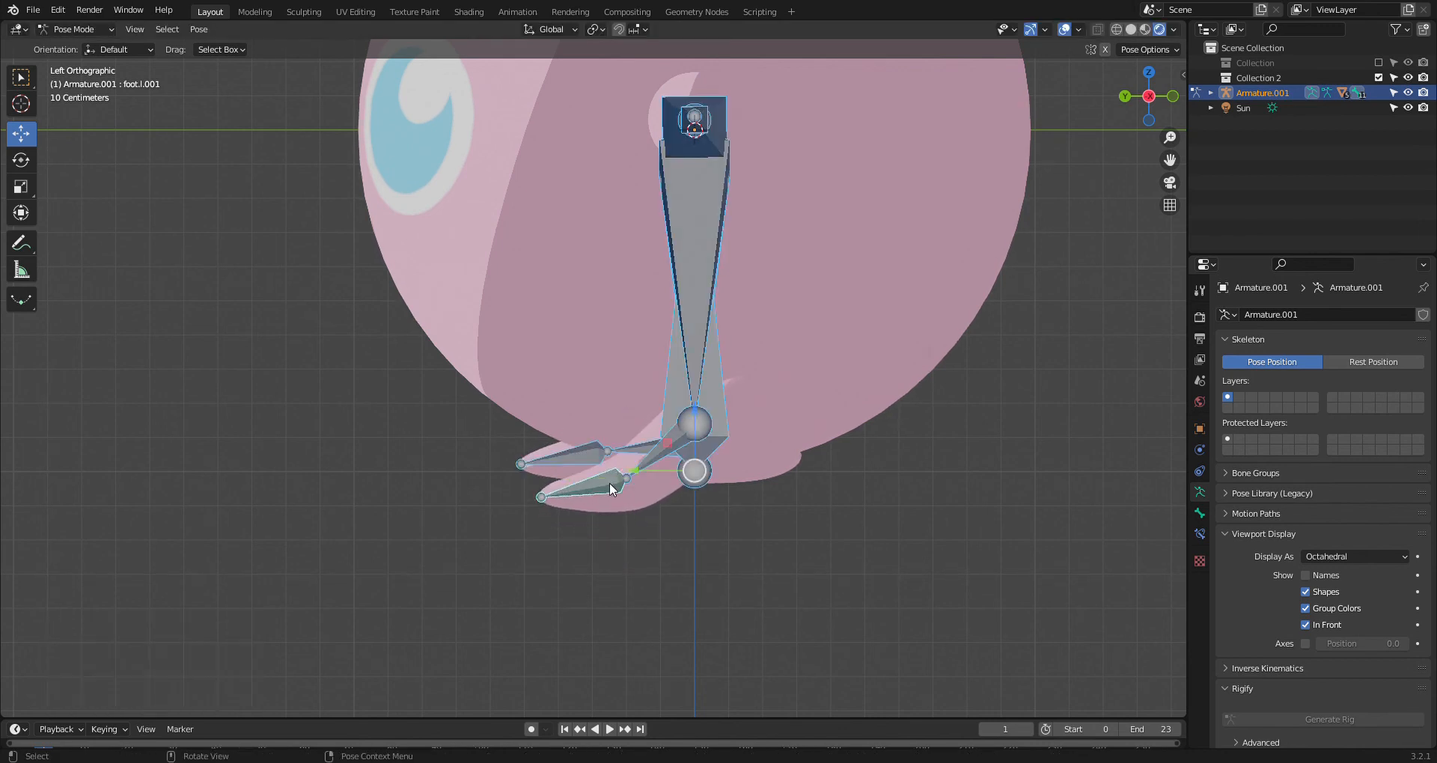
Reset the pose of all bones, view the character in Back Orthographic and enlarge the timeline area
left_click(1149, 95)
mouse_move(1133, 102)
left_mouse_down()
mouse_move(1158, 103)
mouse_move(1134, 99)
left_mouse_up()
left_click(1133, 94)
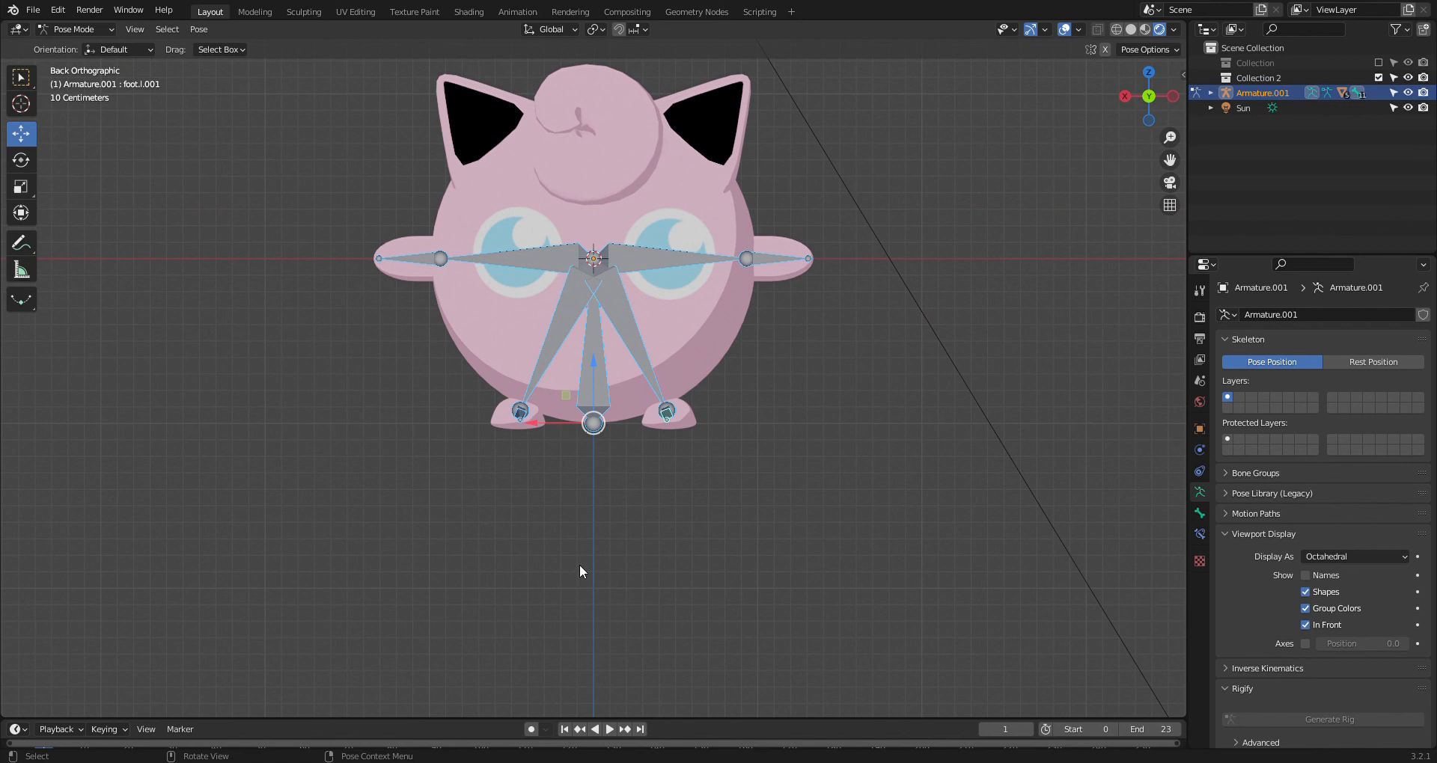
left_click_drag(684, 720, 696, 567)
middle_click_drag(728, 307, 722, 449, "shift")
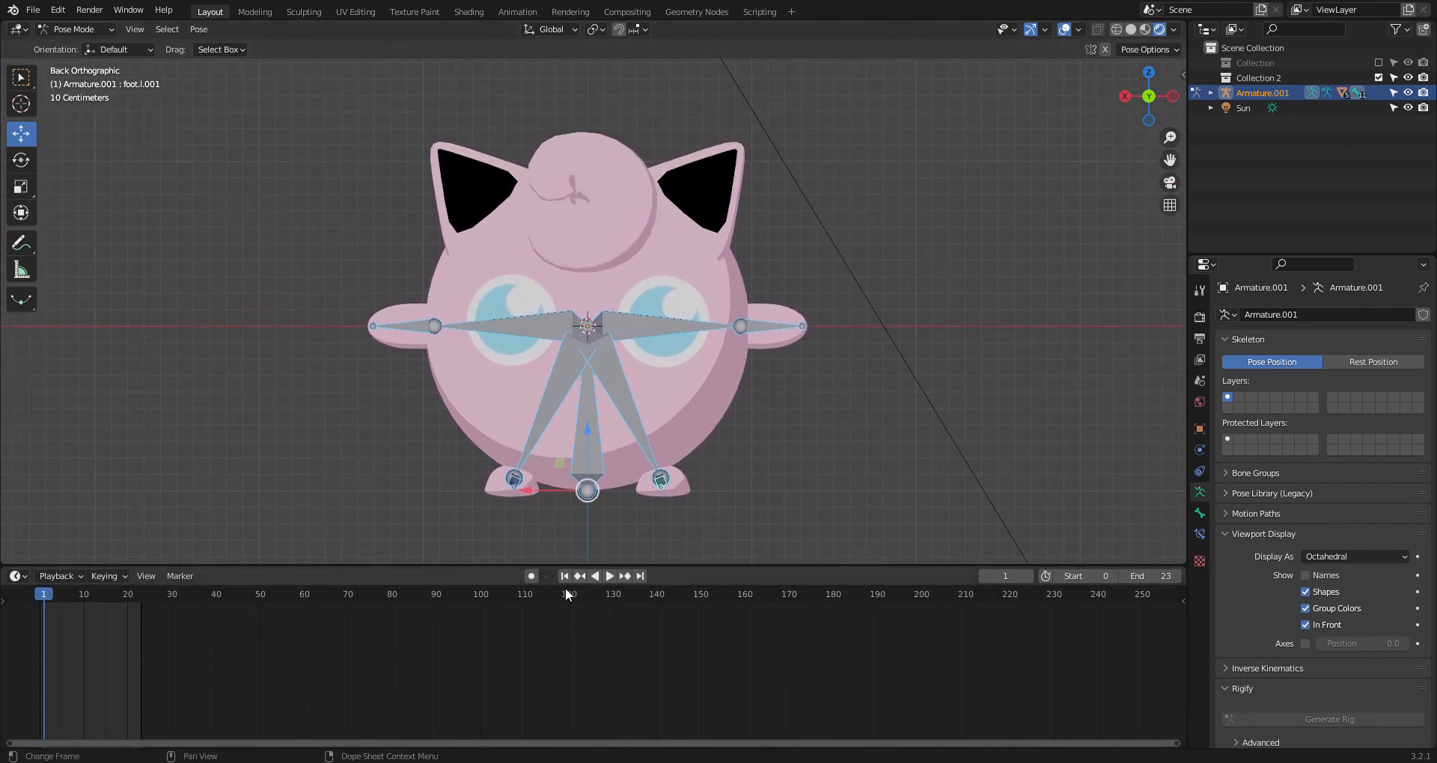
Turn on auto keying and rotate the master bone to tilt the whole character sideways at frame 1
left_click(590, 390)
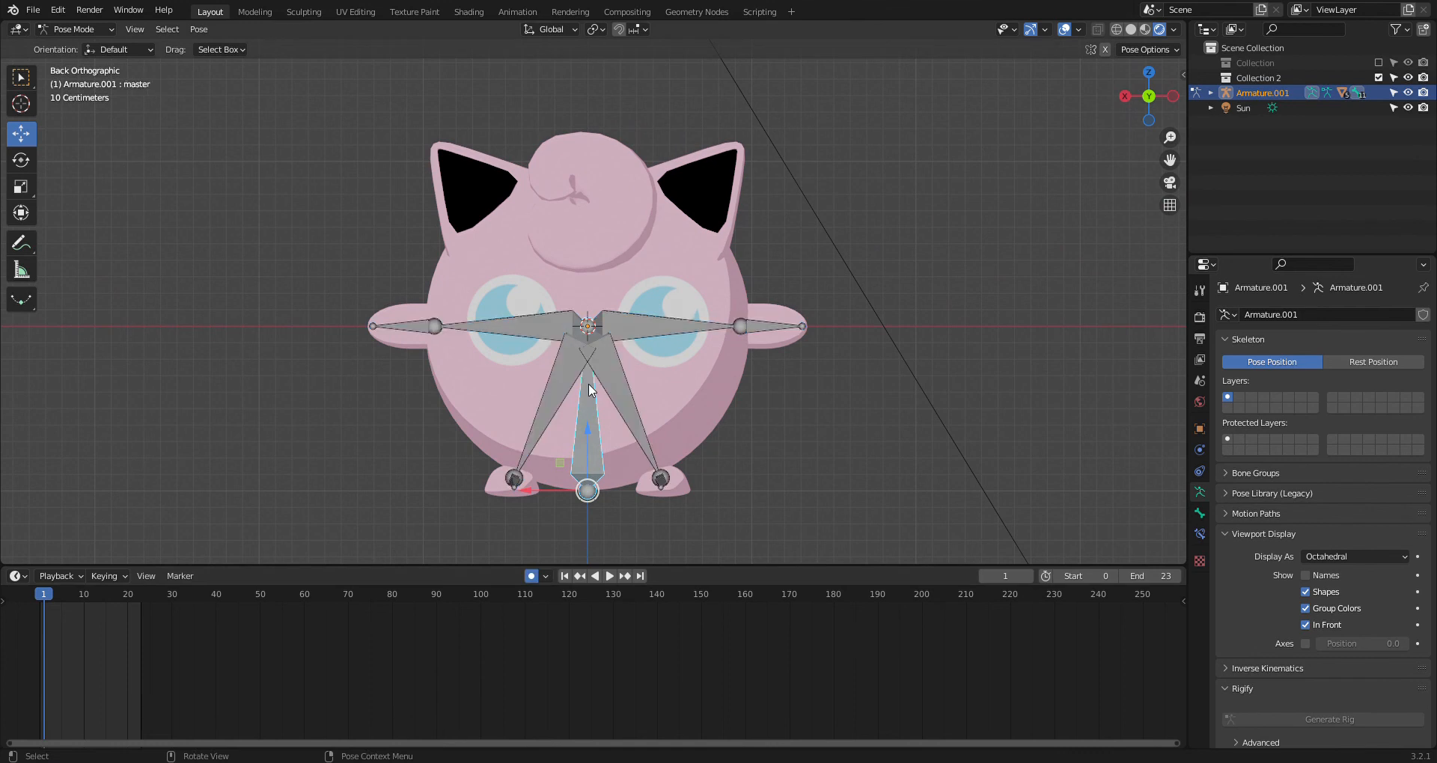
key("r")
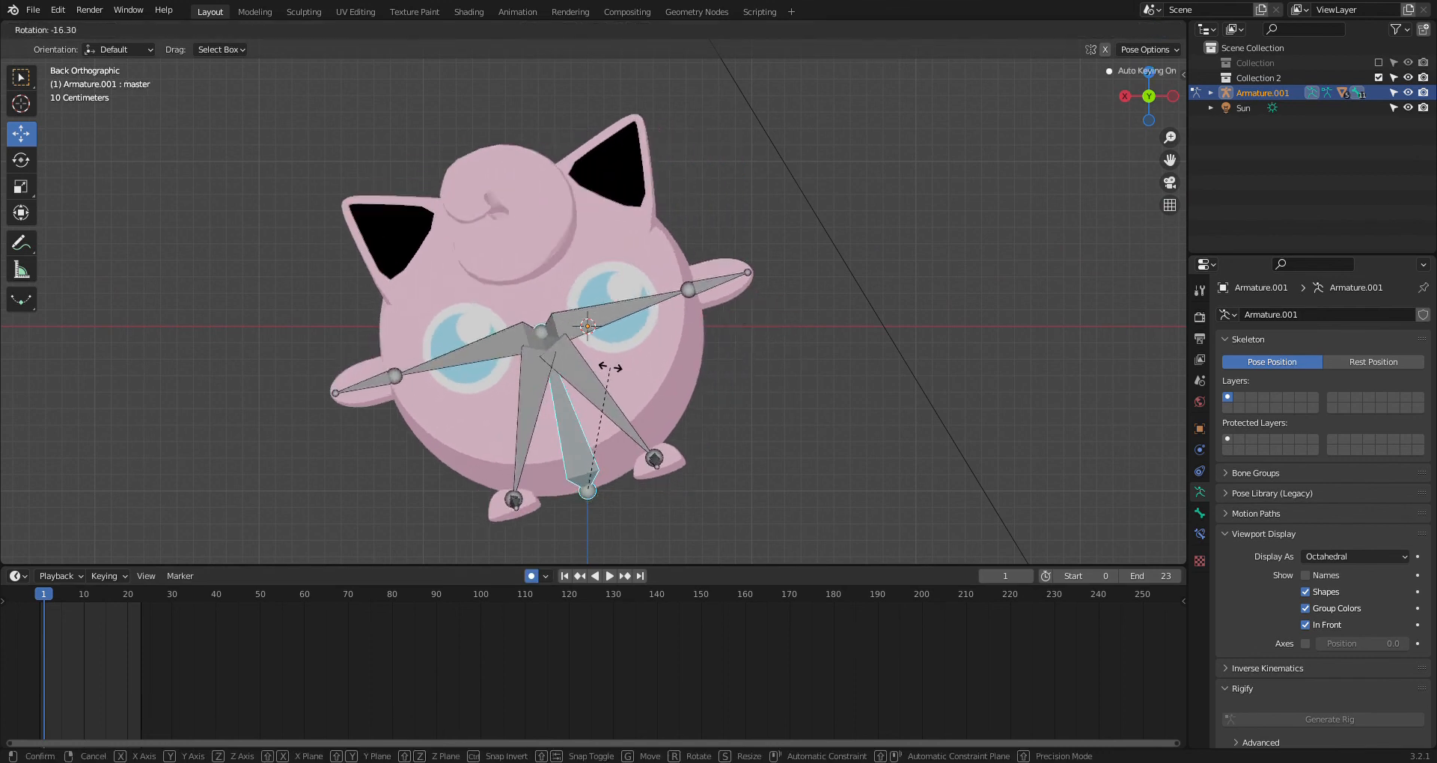
left_click(586, 368)
Select both leg support bones and rotate them together by 20.2° to level the feet
left_click(565, 380)
left_click(507, 412, "shift")
key("r")
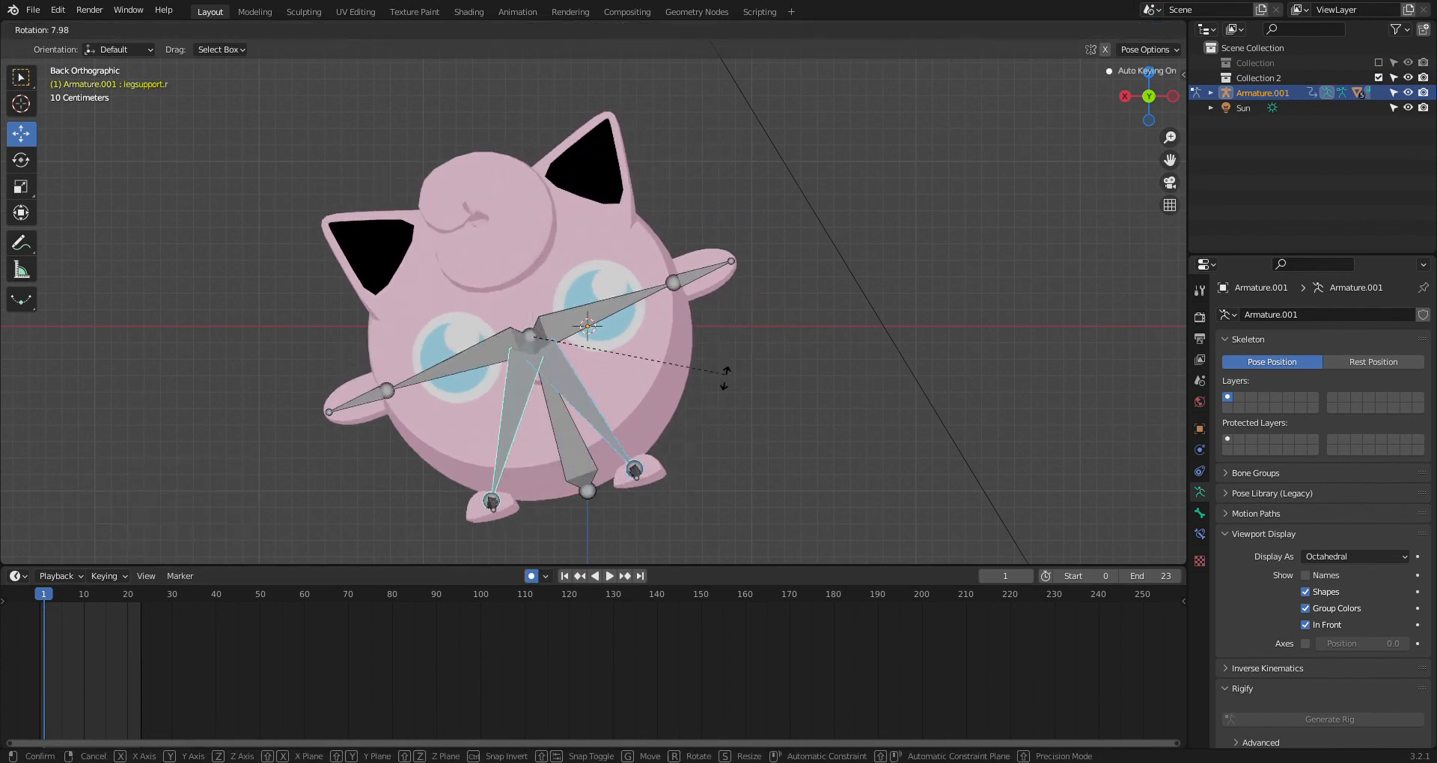
left_click(725, 419)
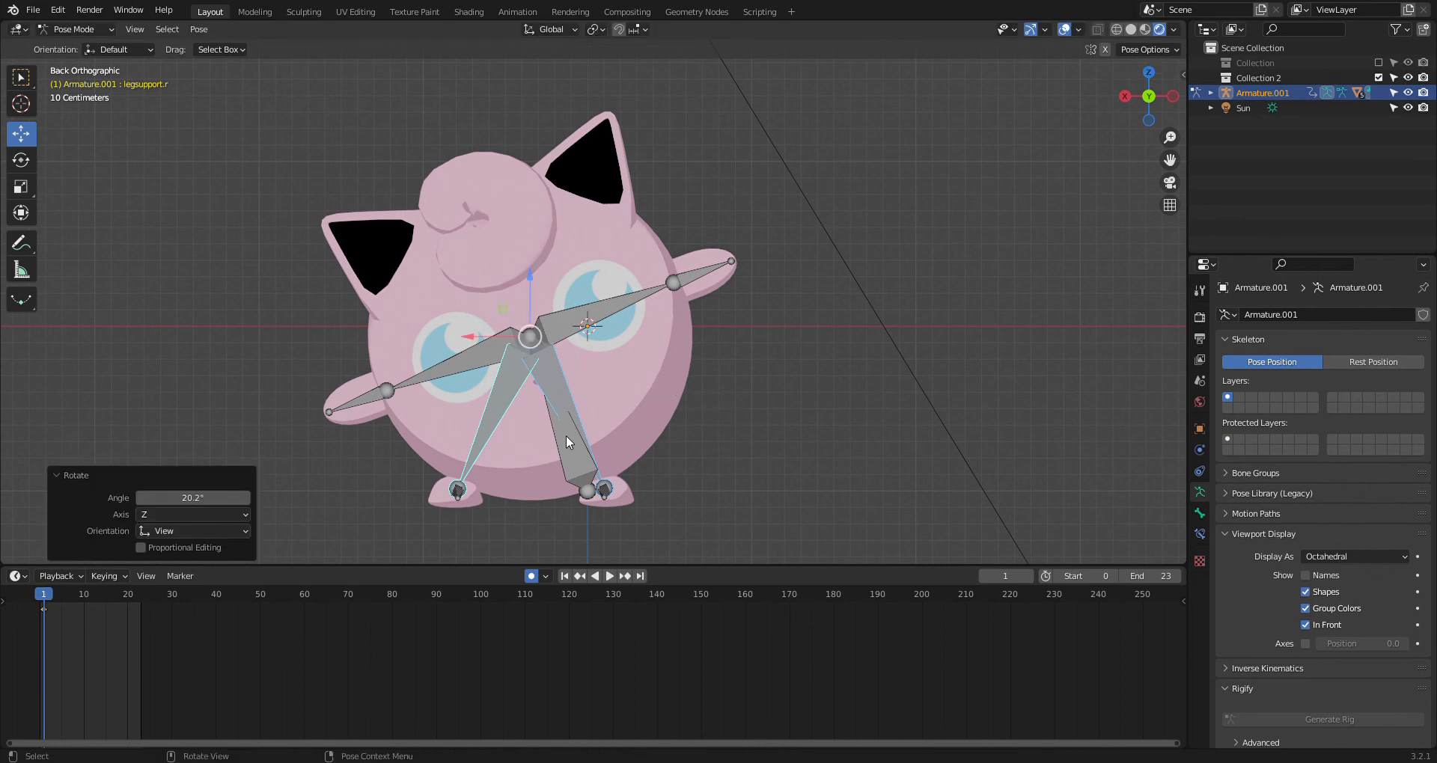
Move the master bone sideways and slightly up to recentre the tilted character
left_click(565, 435)
key("g")
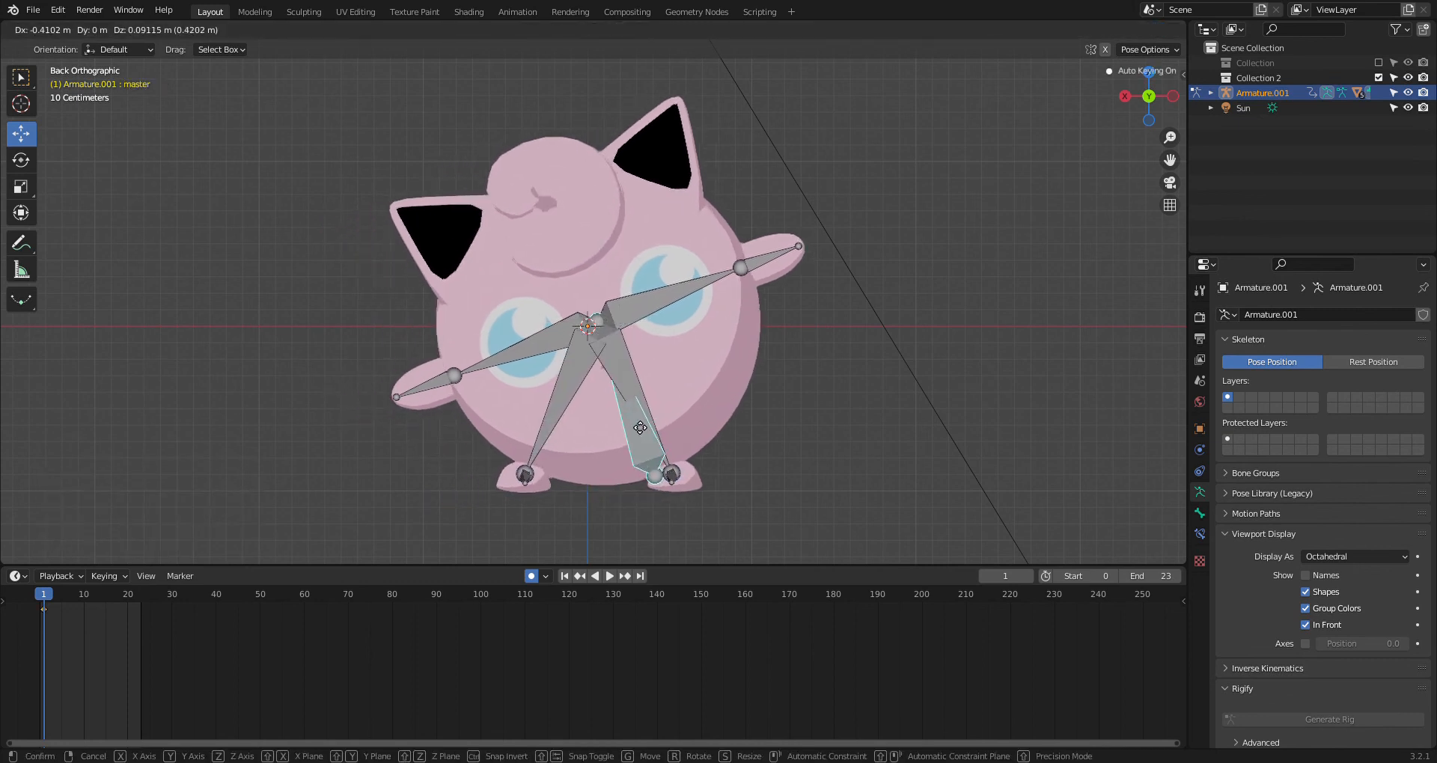
left_click(631, 431)
Rotate the armsupport.r bone downward and the arm.r bone by -27.7° to lower that arm
left_click(586, 328)
left_click(488, 365)
key("r")
left_click(471, 441)
left_click(471, 442)
key("r")
left_click(475, 460)
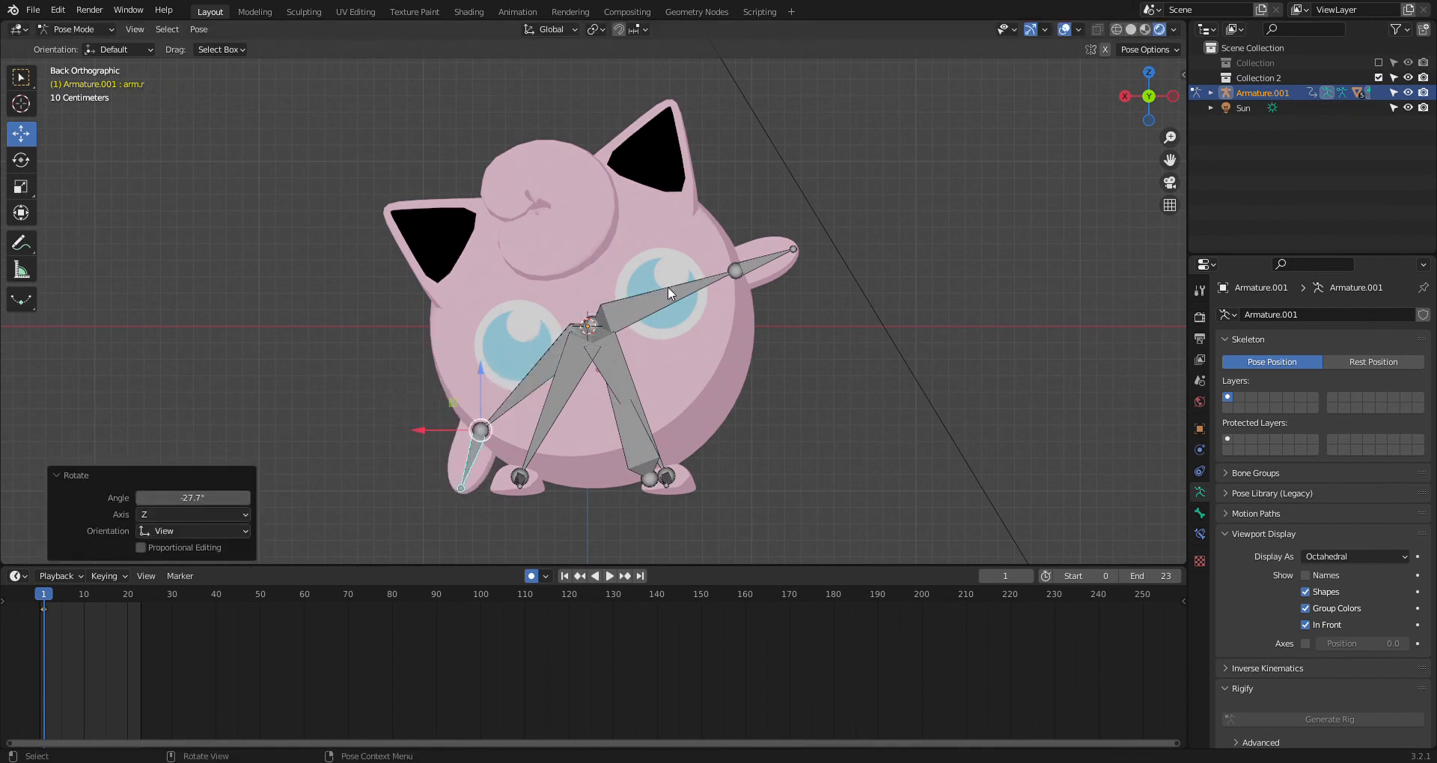
Rotate the armsupport.l bone by 2.4°
left_click(668, 286)
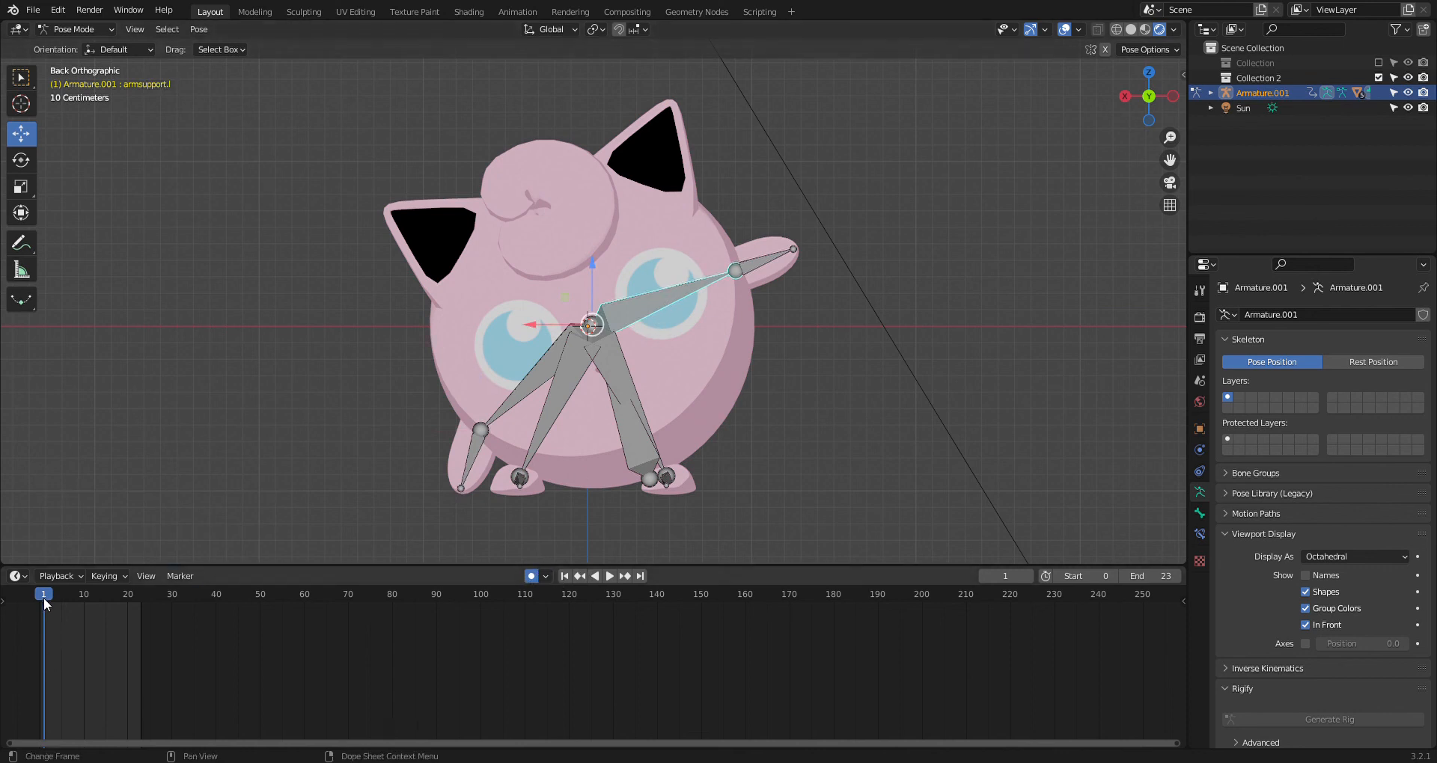
key("r")
left_click(671, 317)
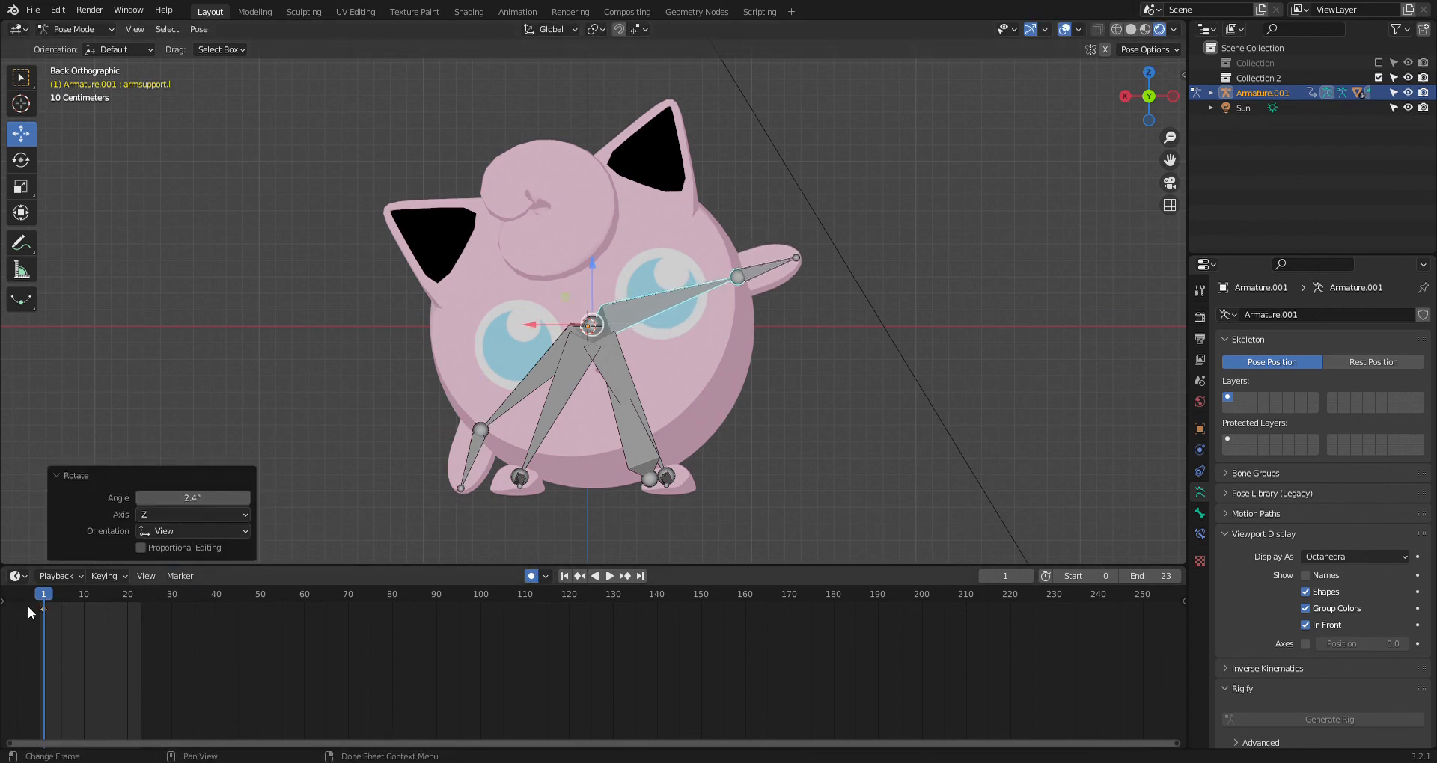
Set the current frame of the timeline to 0
scroll(143, 690, "up", 11)
middle_click_drag(515, 696, 455, 648)
left_click(416, 598)
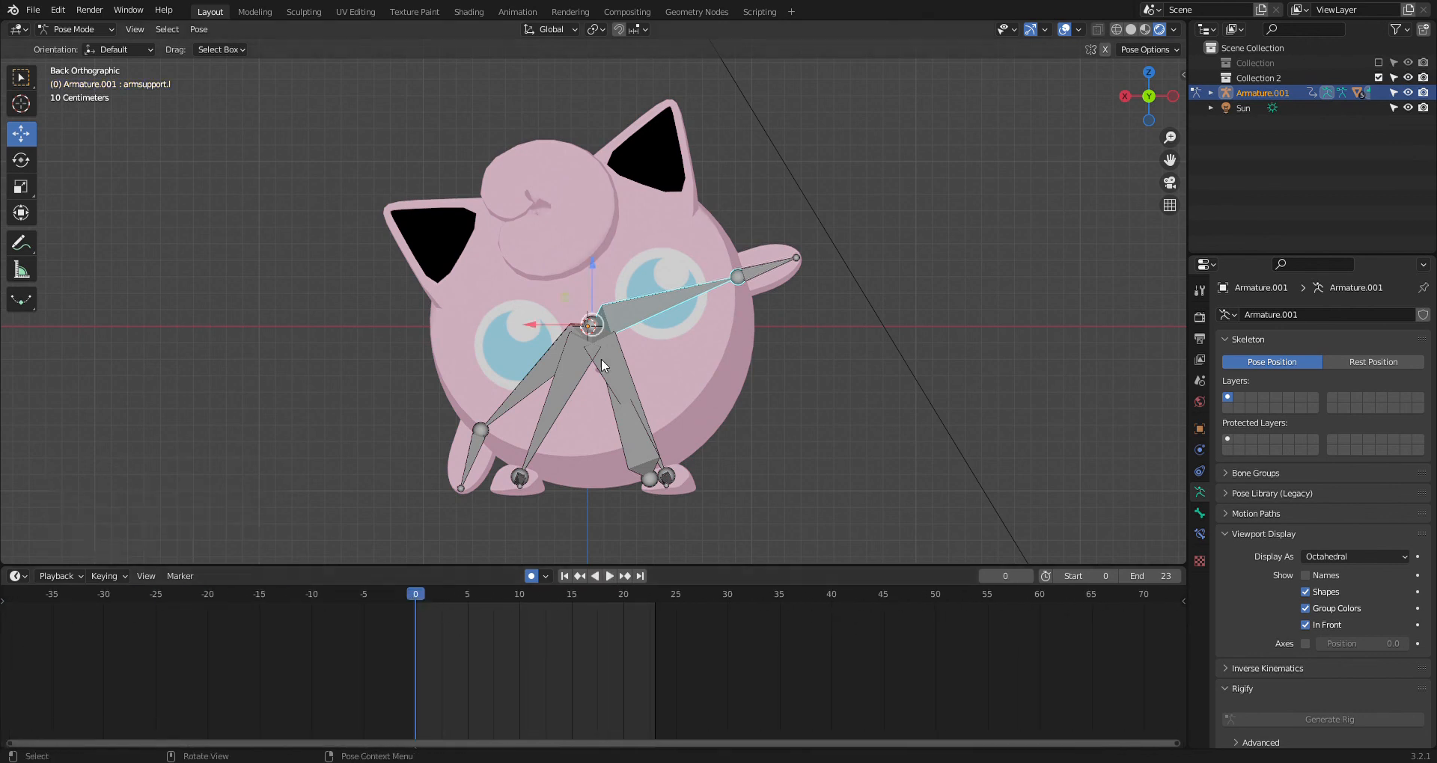
Insert keyframes for all bones of the armature at frame 0
key("a")
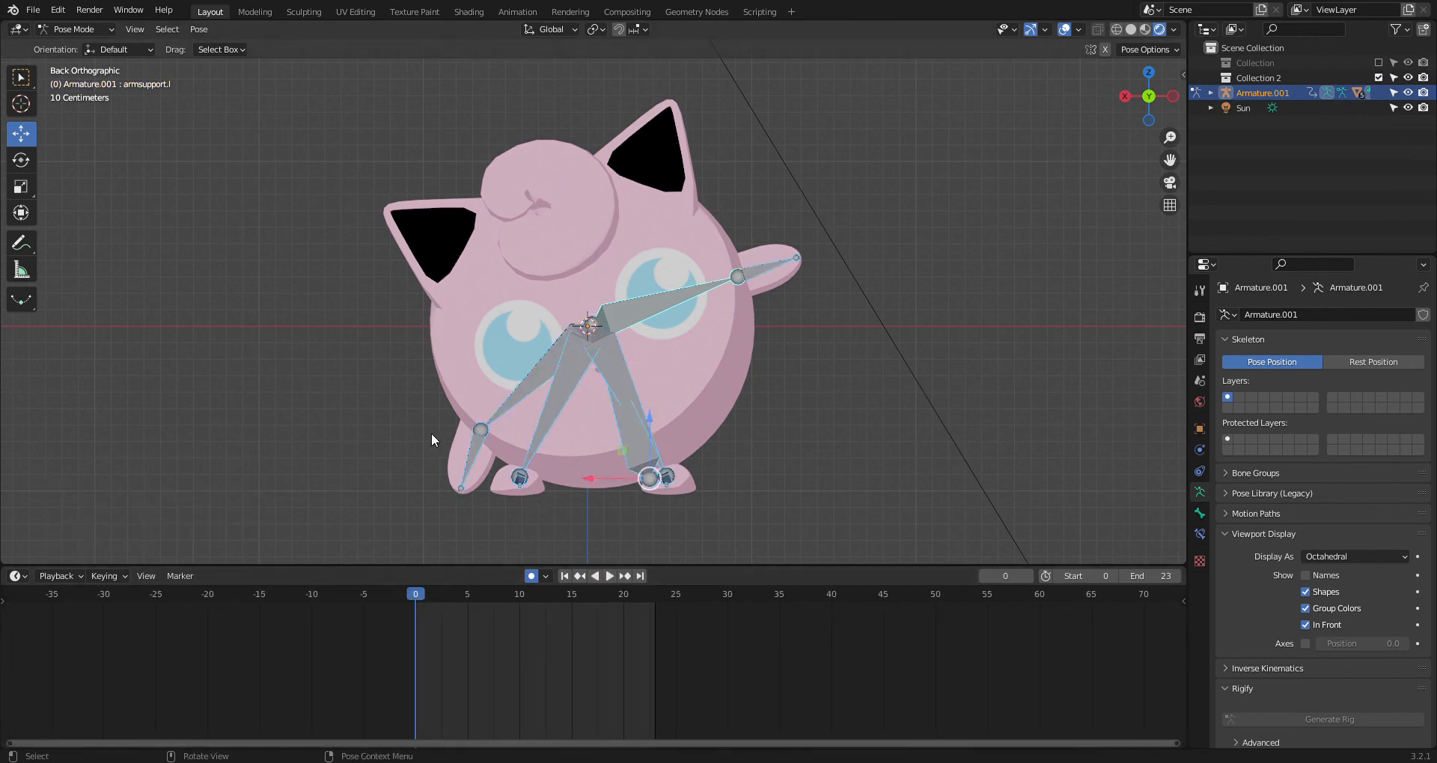
key("i")
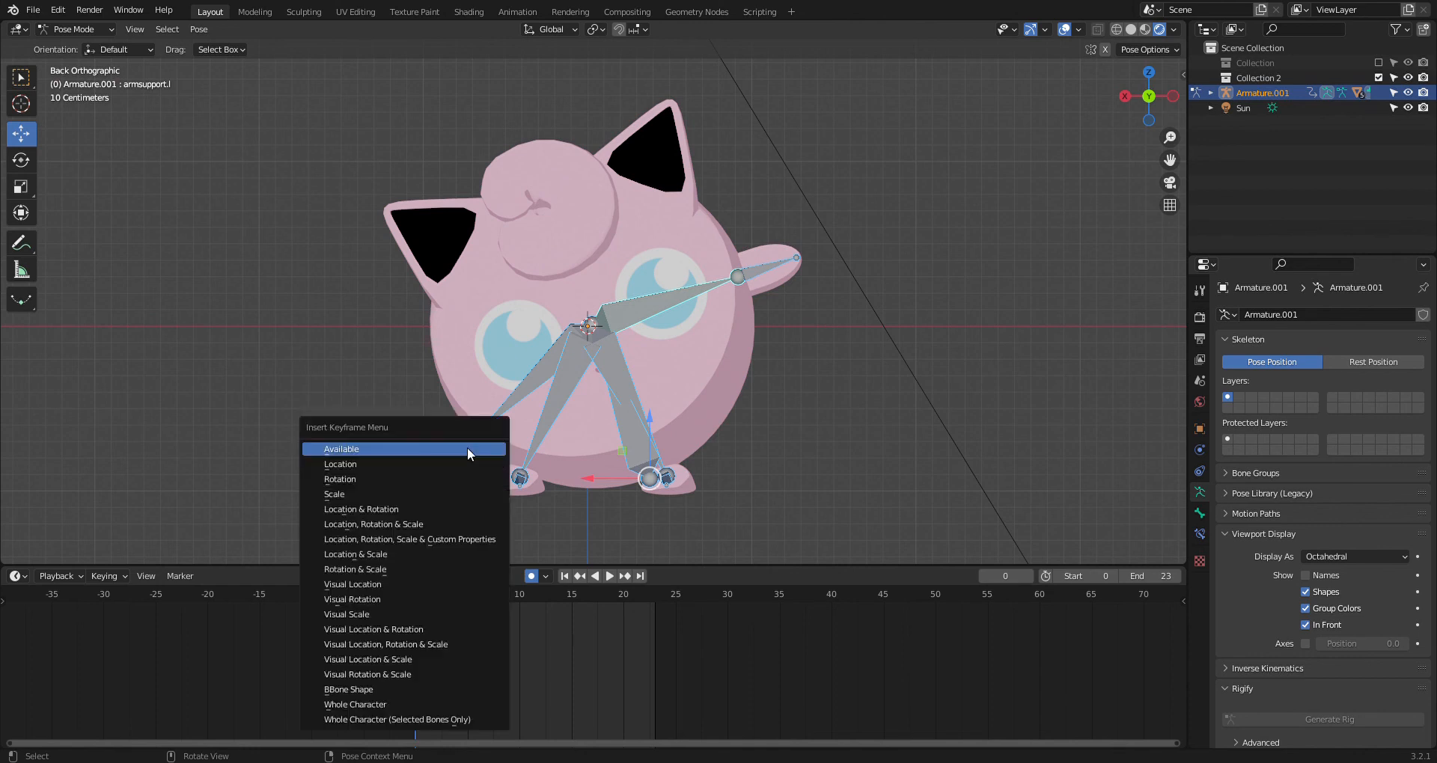
left_click(397, 476)
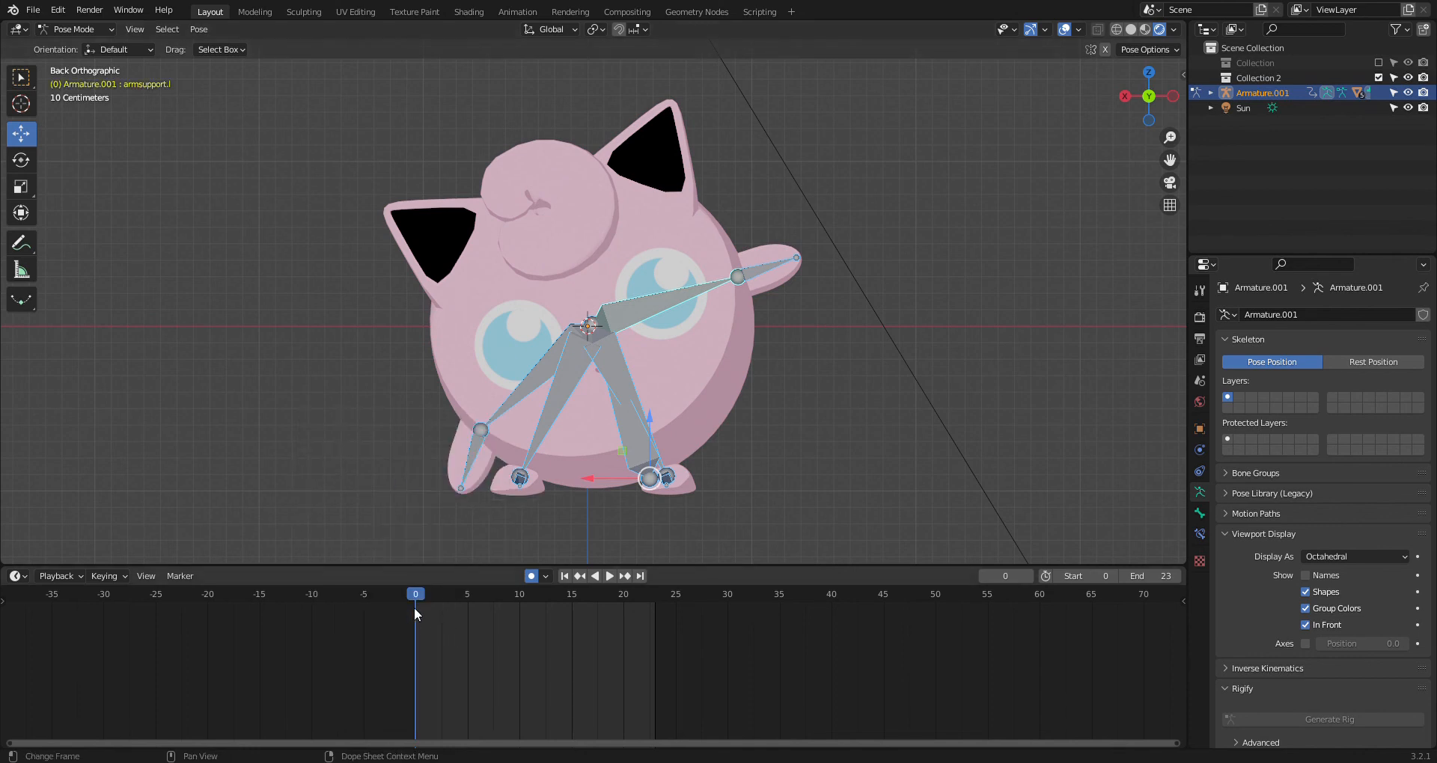
At frame 6, raise the outstretched arm by rotating the armsupport.l bone -24.2° and the arm.l bone -19.7°
mouse_move(429, 604)
left_mouse_down()
mouse_move(455, 594)
mouse_move(411, 601)
left_mouse_up()
left_click(720, 330)
left_click_drag(416, 596, 460, 607)
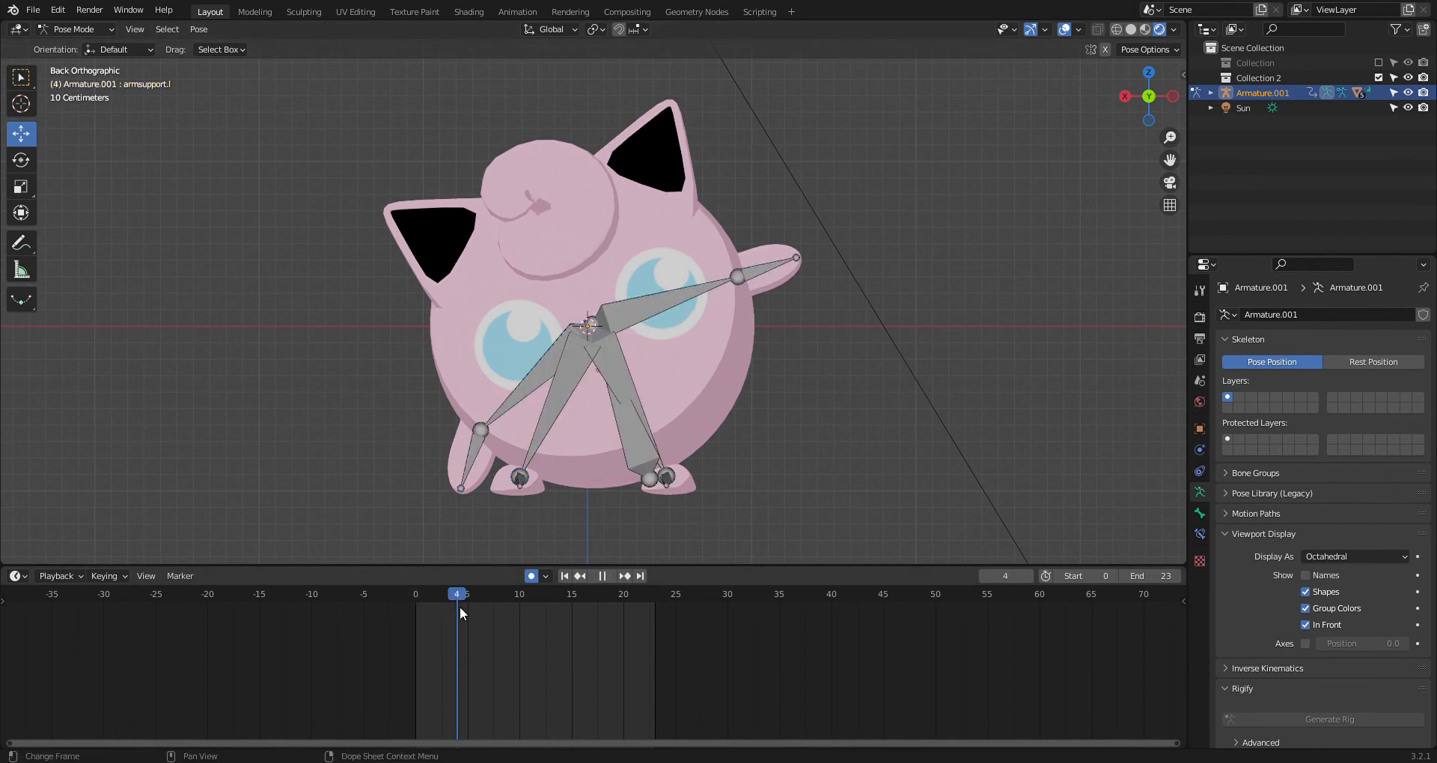
left_click_drag(459, 607, 479, 610)
left_click(700, 297)
key("r")
left_click(684, 259)
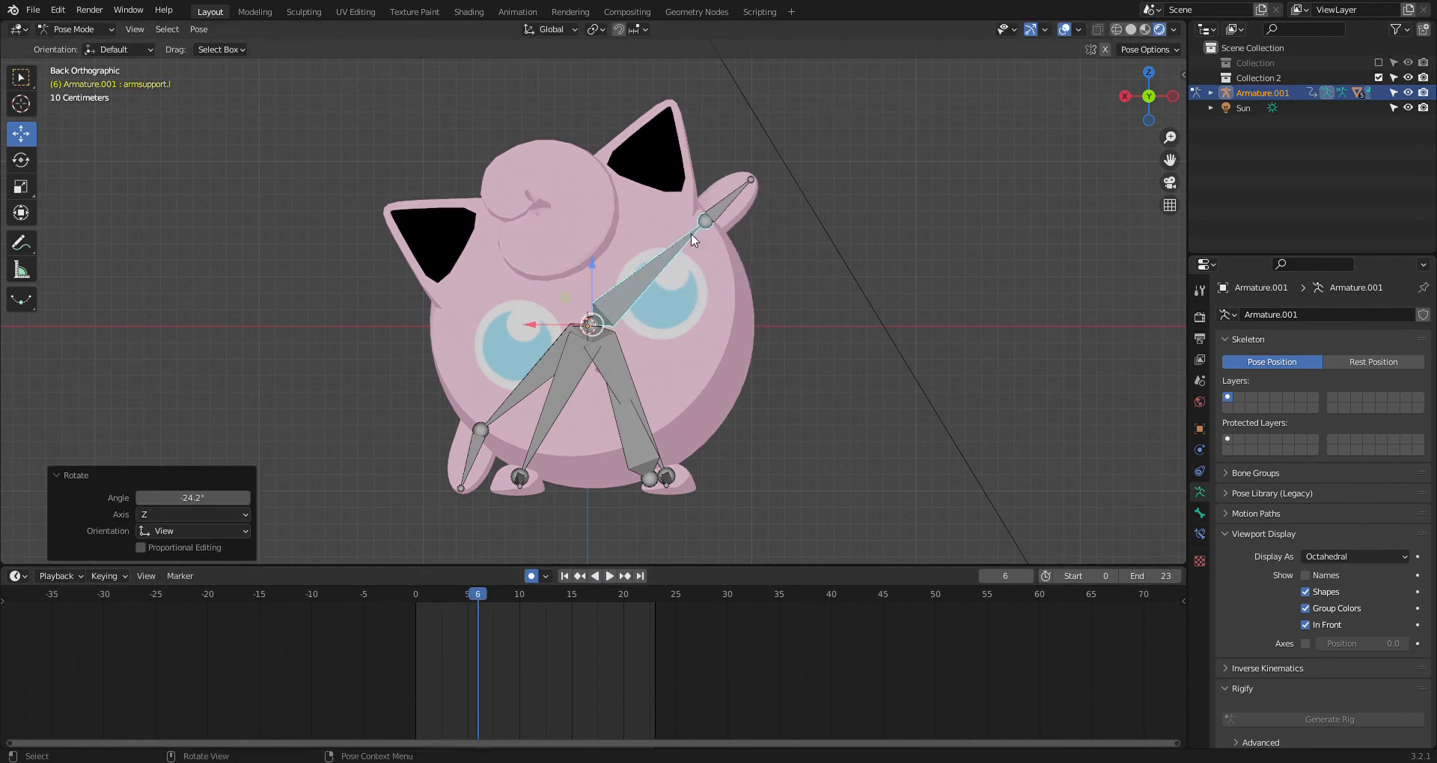
left_click(738, 205)
key("r")
left_click(727, 186)
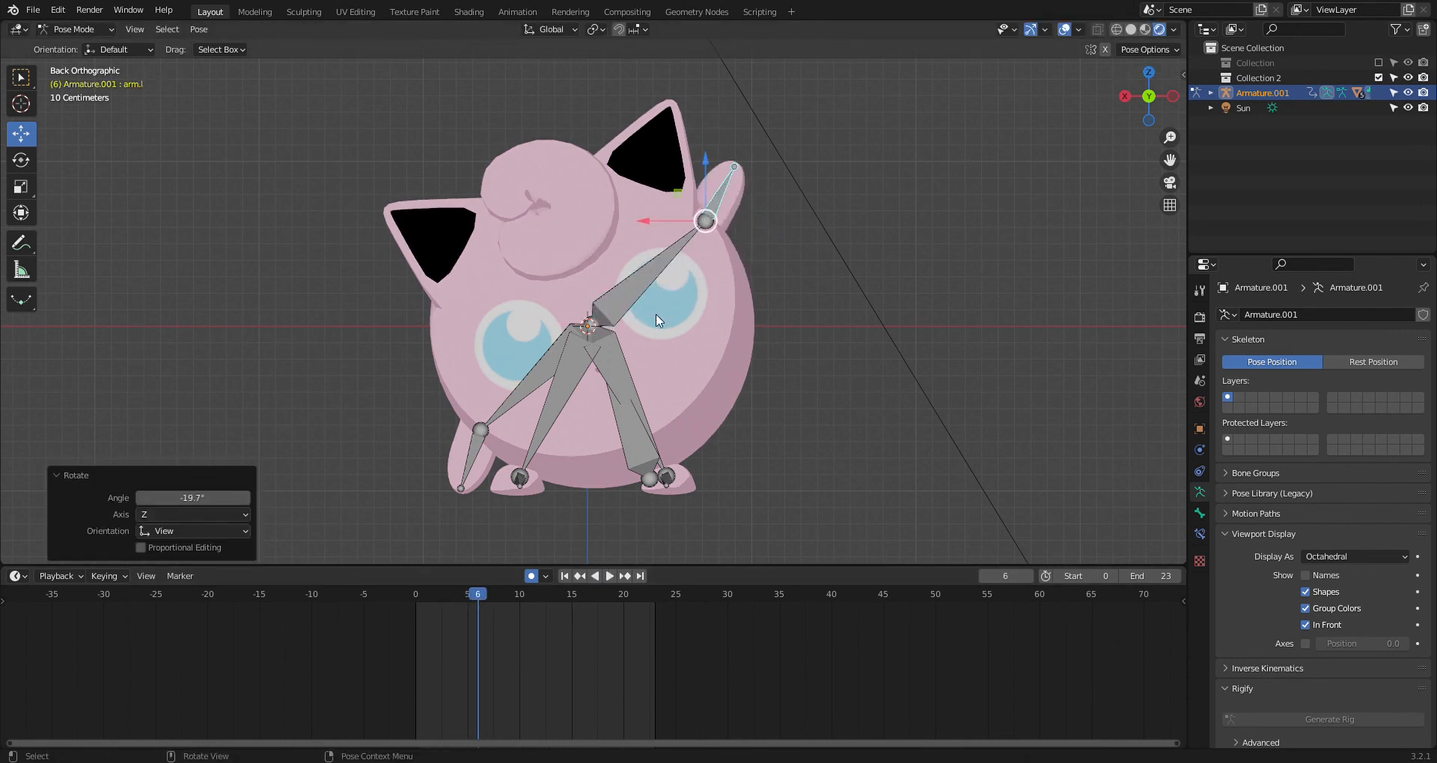
At frame 0, rotate the arm.l bone by 19.1° to lower the hand
left_click_drag(482, 601, 420, 620)
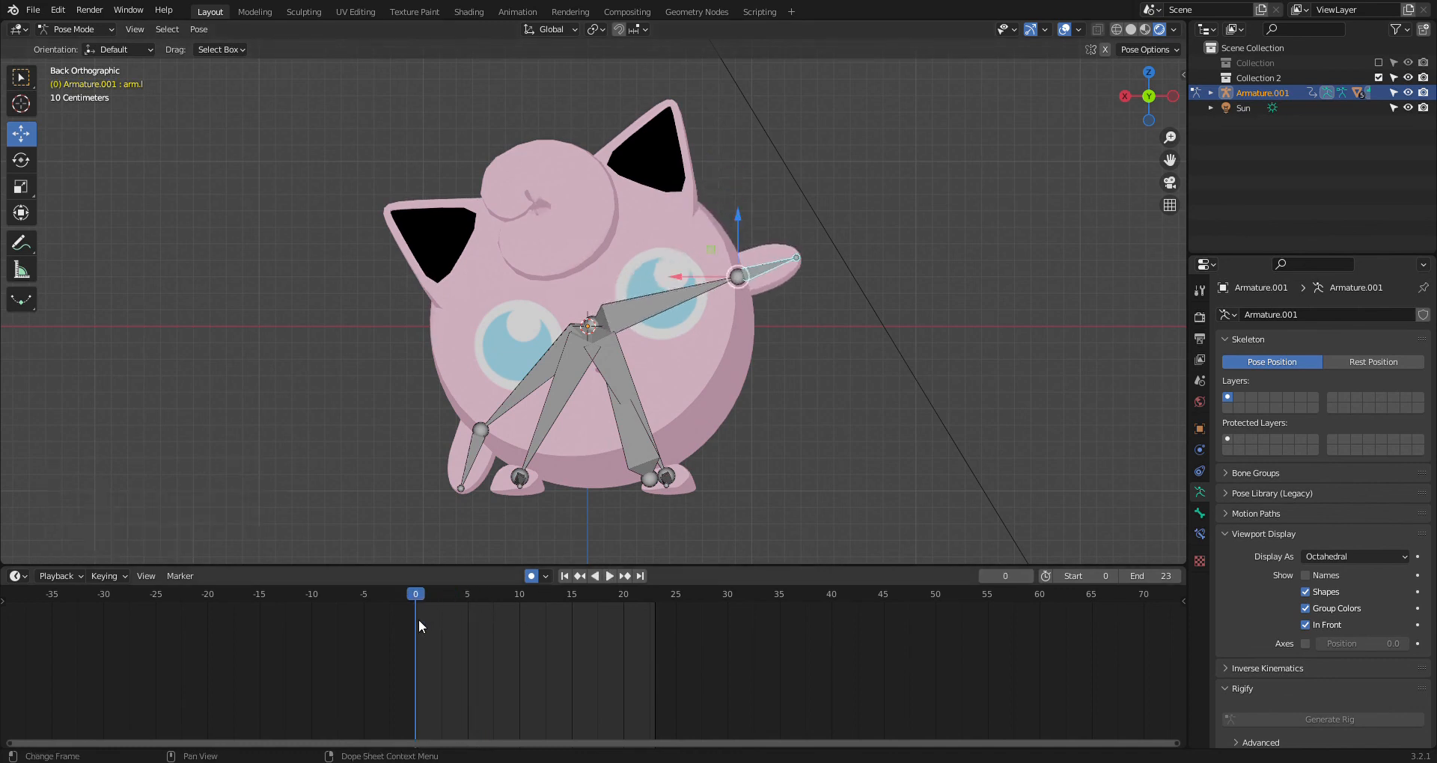
key("r")
left_click(779, 284)
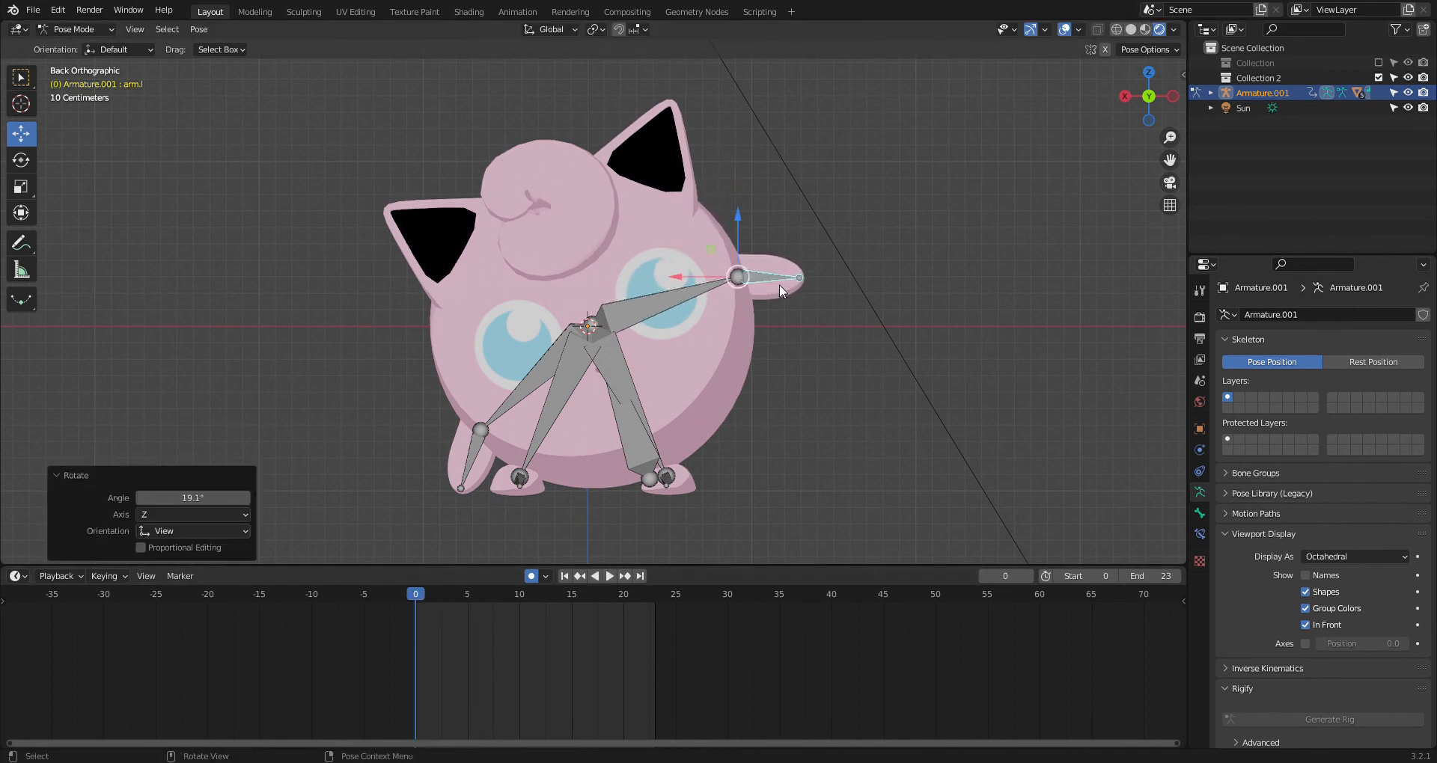
At frame 5, enable X-axis mirroring and rotate the foot.l bone downward in the side view
left_click_drag(410, 599, 467, 602)
left_click(1173, 97)
left_click(626, 476)
left_click(1107, 49)
key("r")
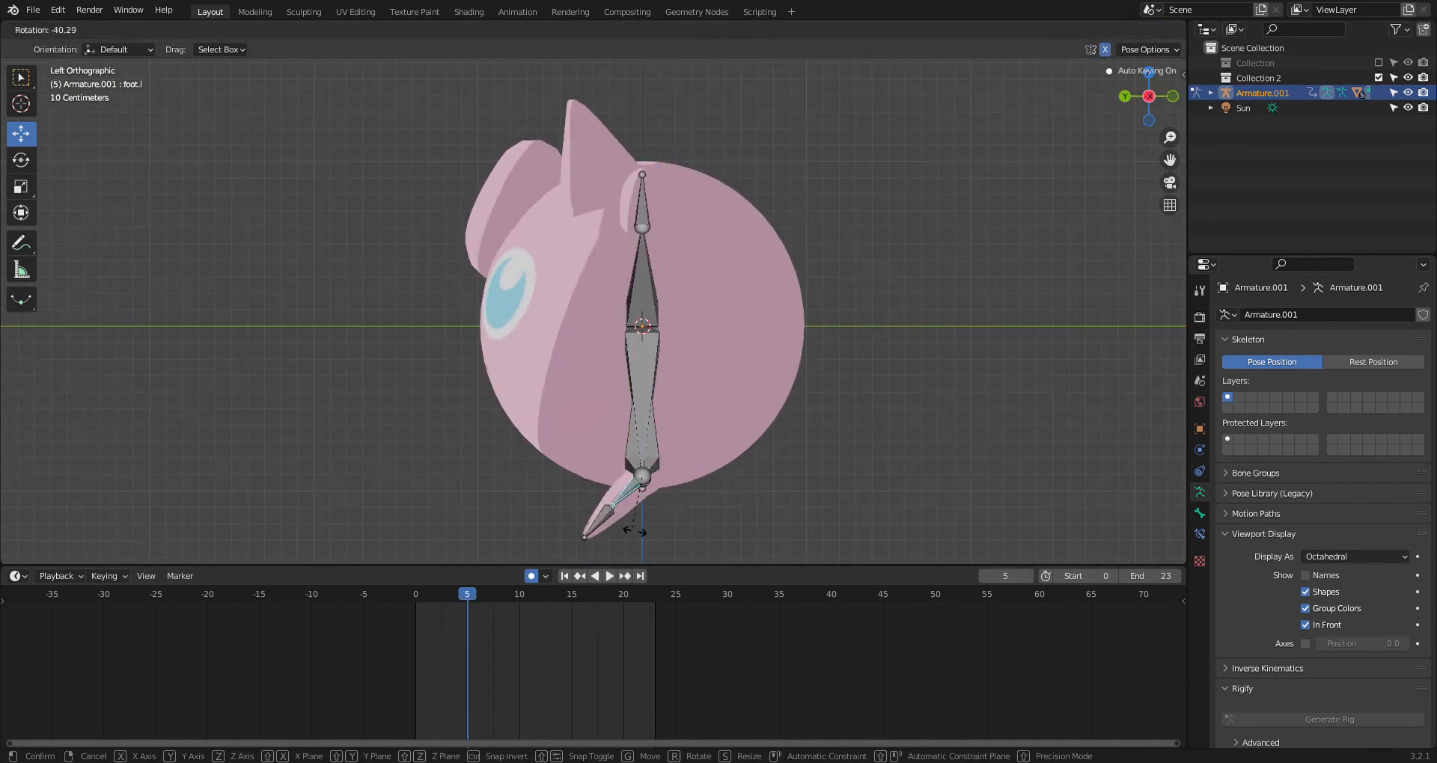
left_click(675, 542)
Rotate the foot.l.001 bone by about 47.8° in the side view
left_click(640, 530)
key("r")
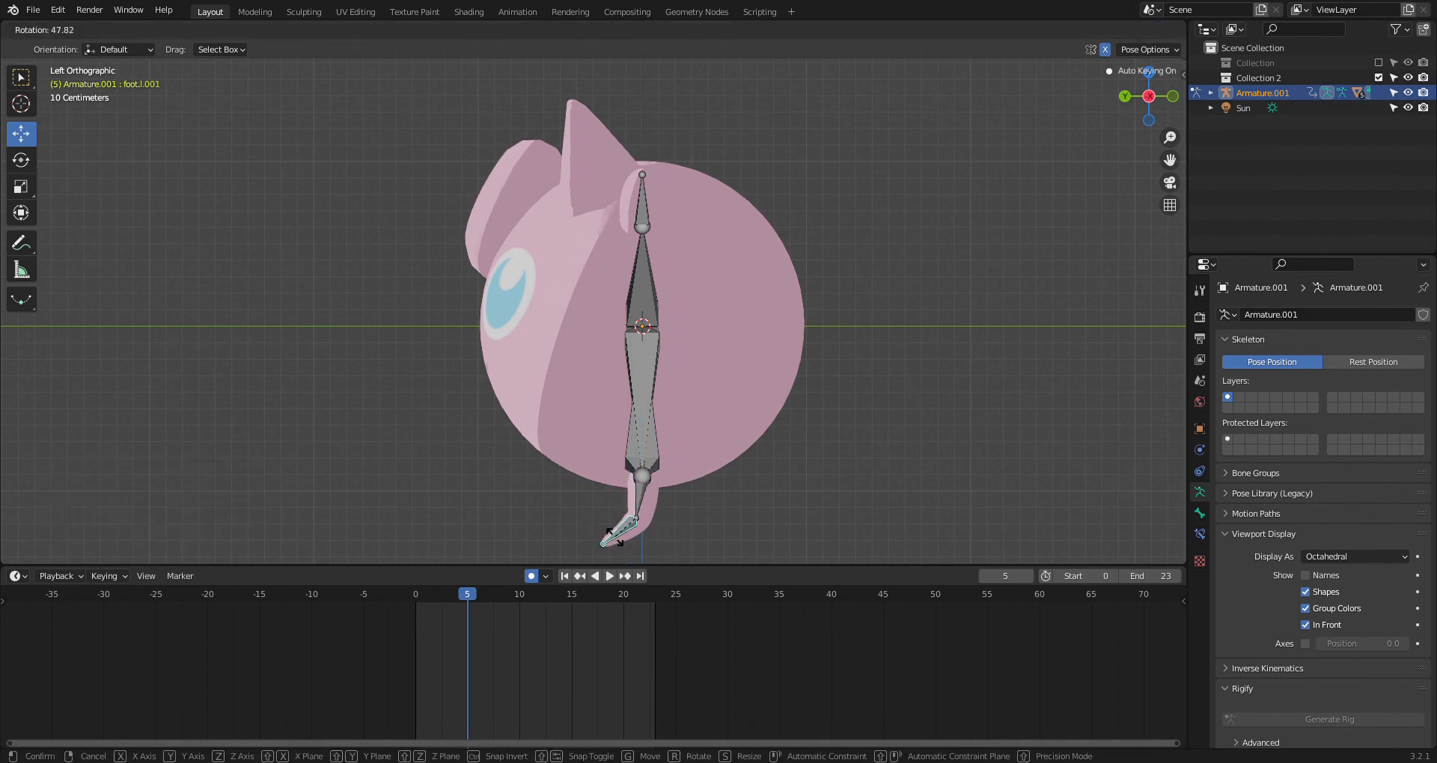
left_click(615, 539)
Move the master bone up 0.34182 m along Z at frame 5 to lift the character
left_click(629, 461)
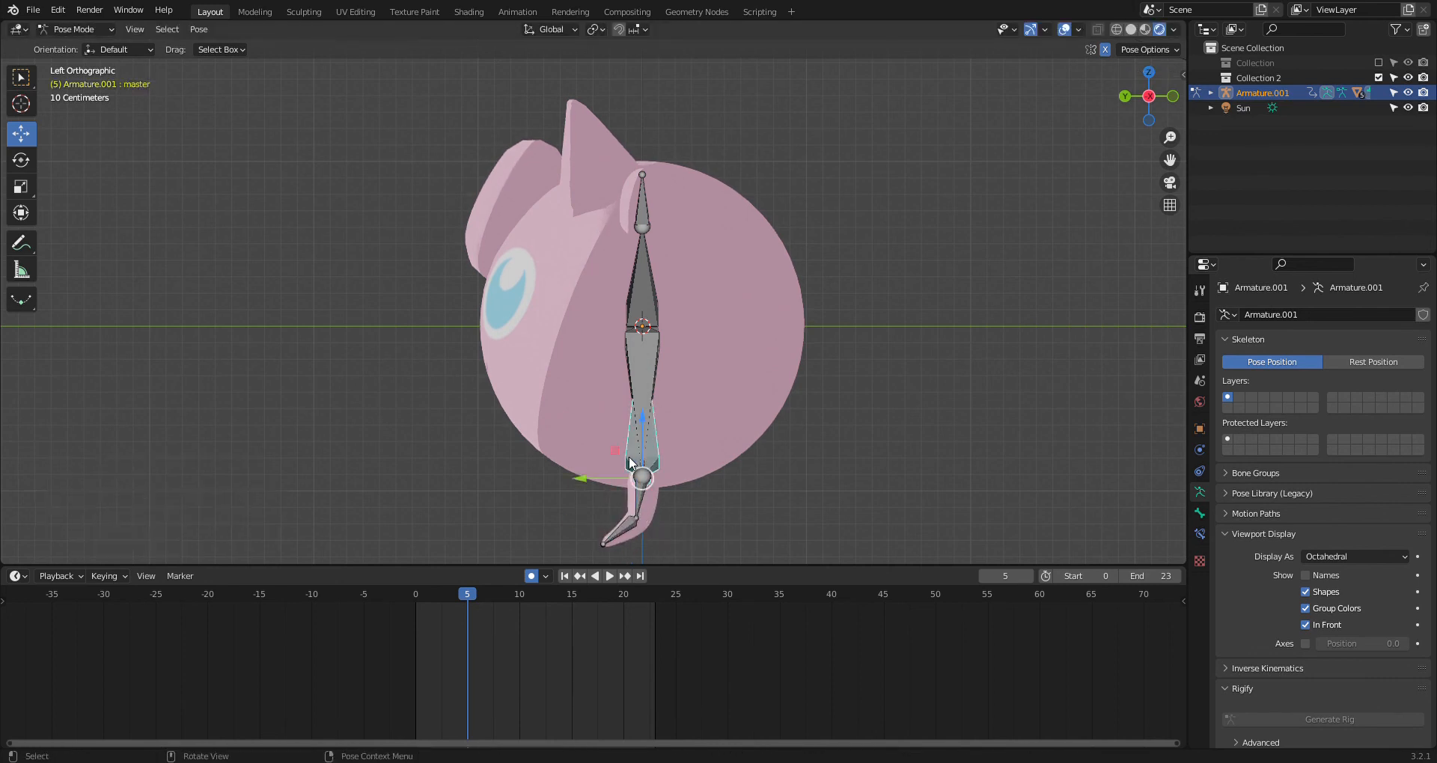
left_click_drag(648, 451, 648, 392)
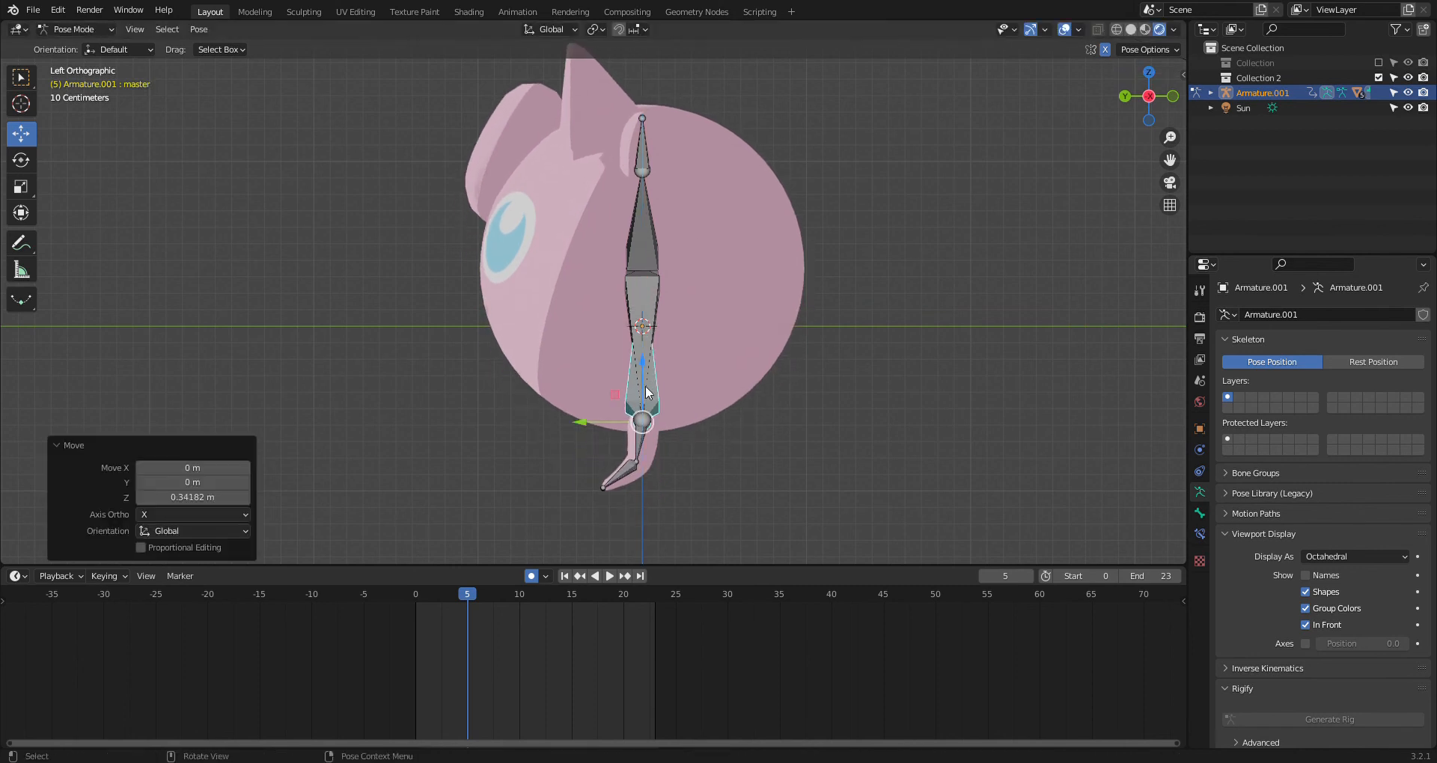
Return the timeline to frame 0 and show the character in the back orthographic view
key("shift+Left")
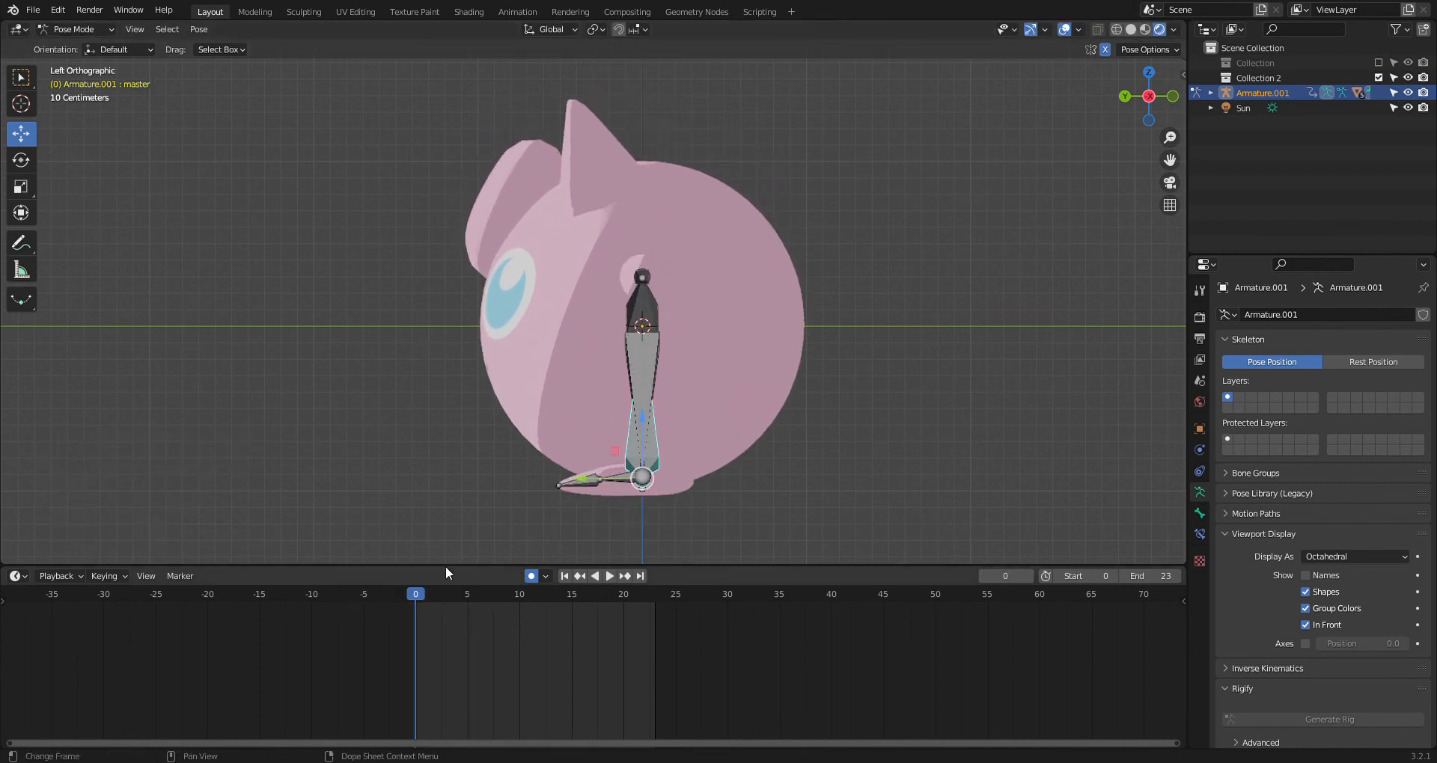
left_click(1151, 102)
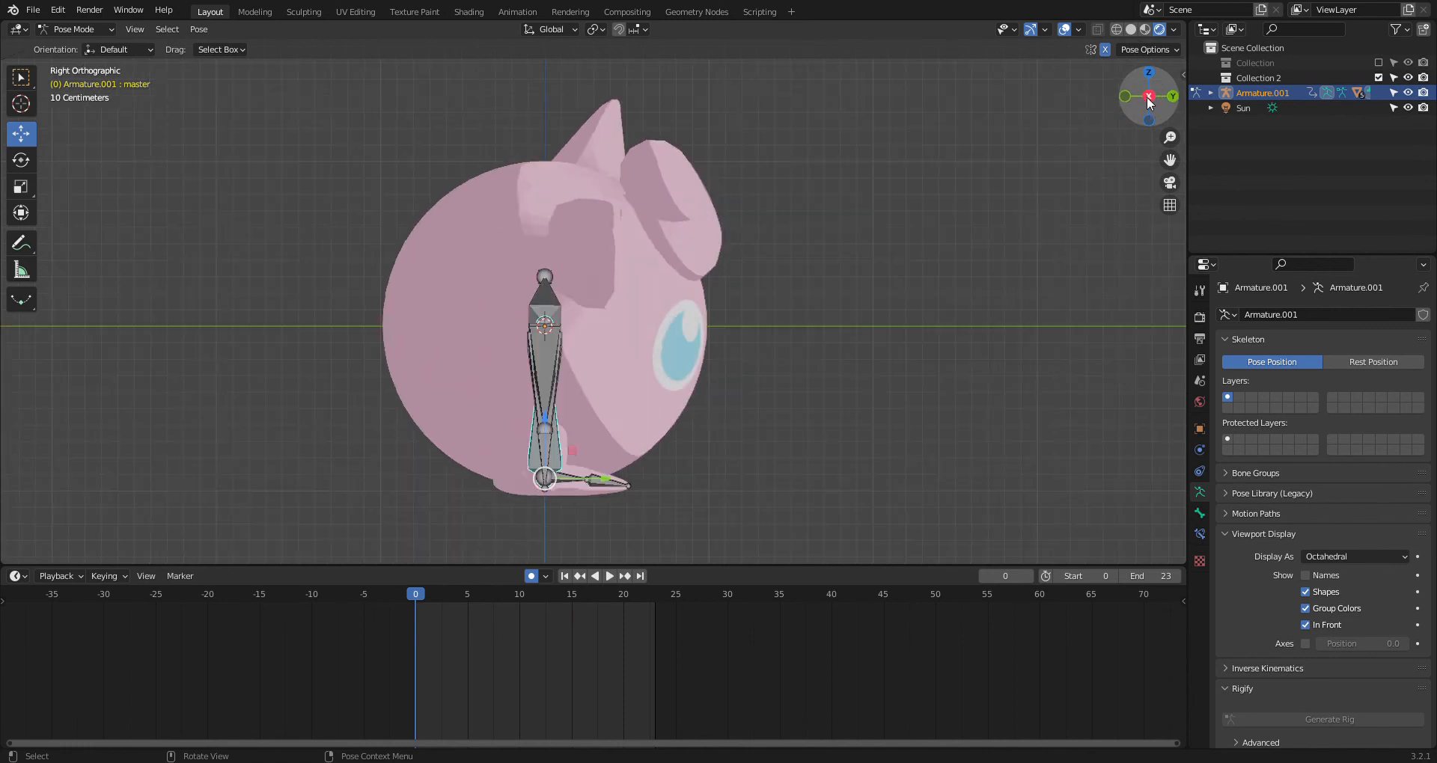
left_click(1133, 96)
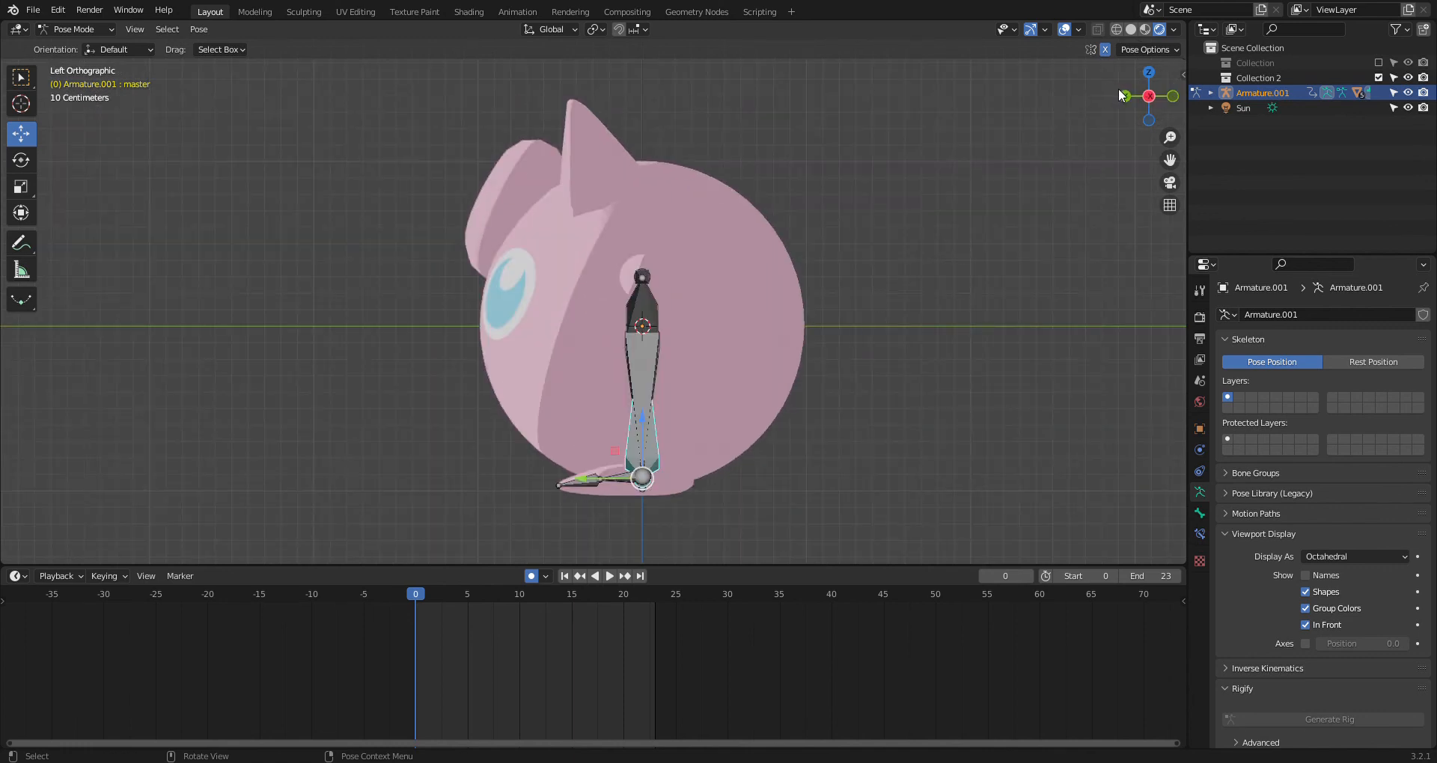
left_click(1126, 95)
left_click_drag(437, 596, 417, 631)
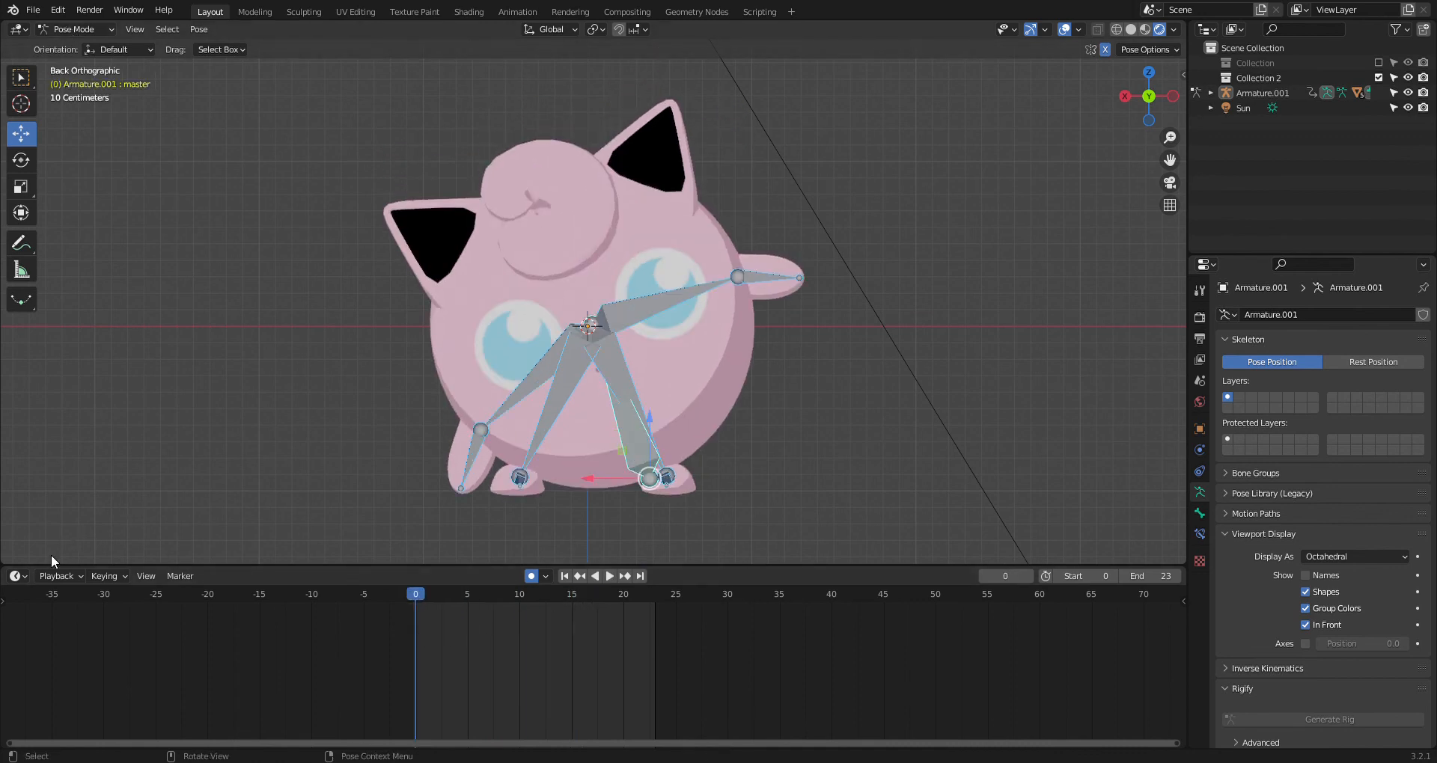
left_click(33, 573)
key("Escape")
left_click(18, 576)
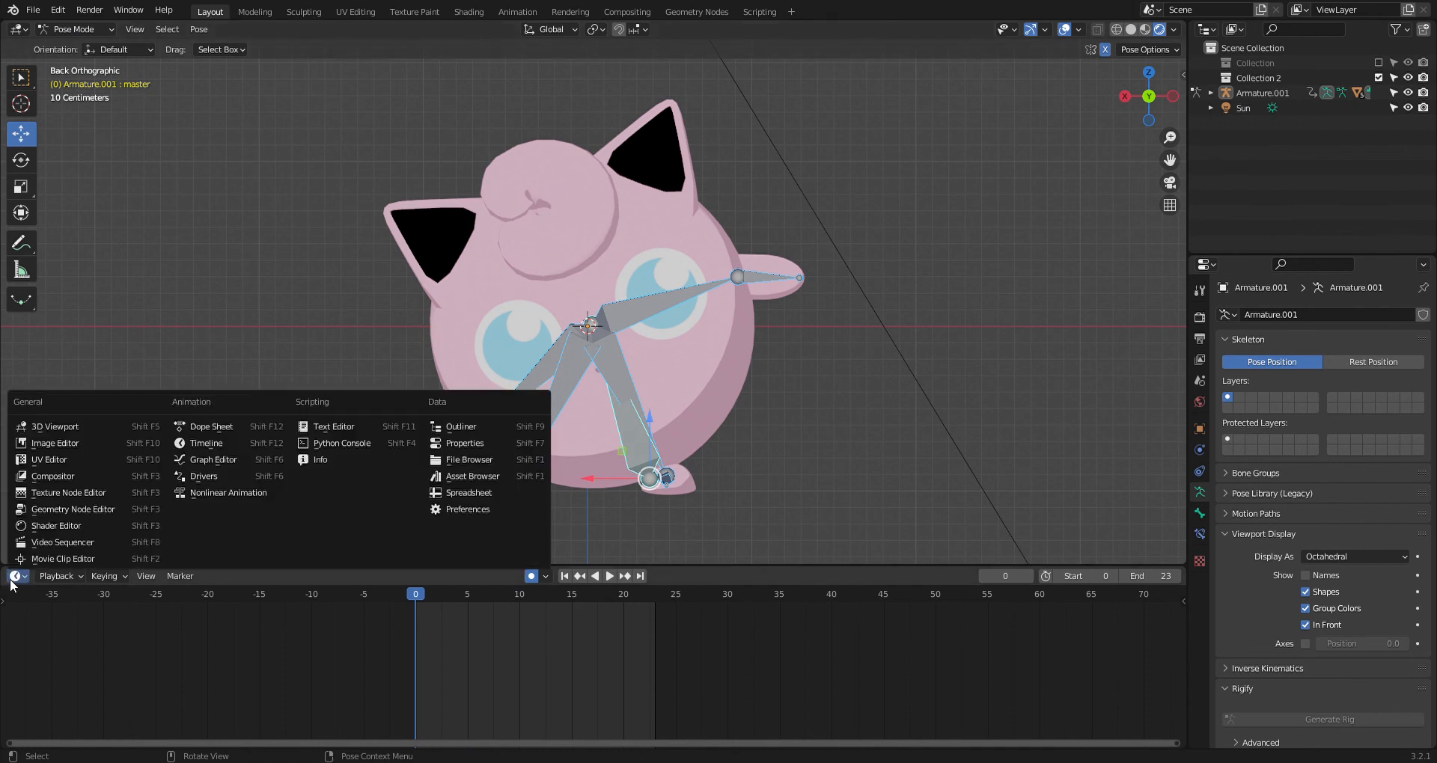
left_click(196, 430)
left_click(18, 576)
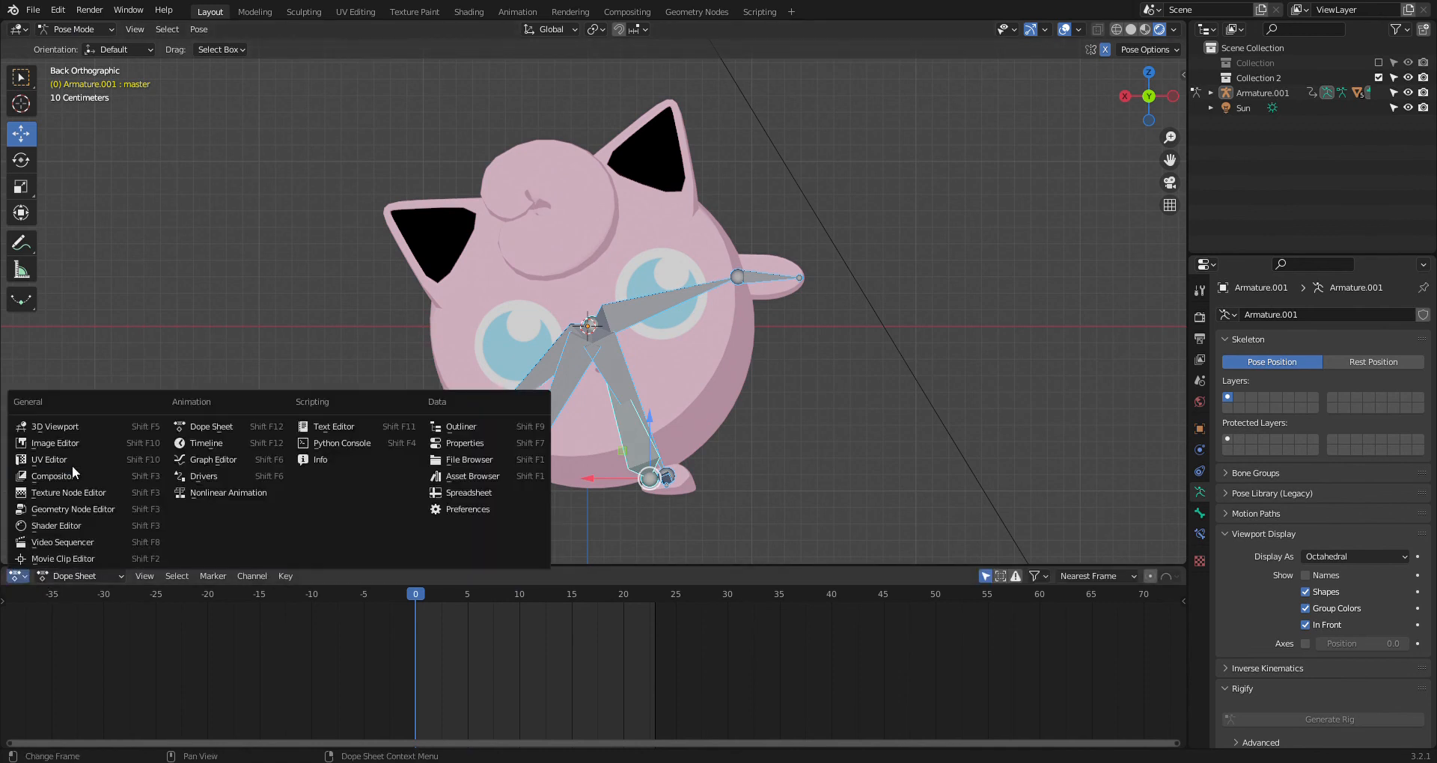
left_click(196, 446)
left_click(274, 12)
left_click(229, 12)
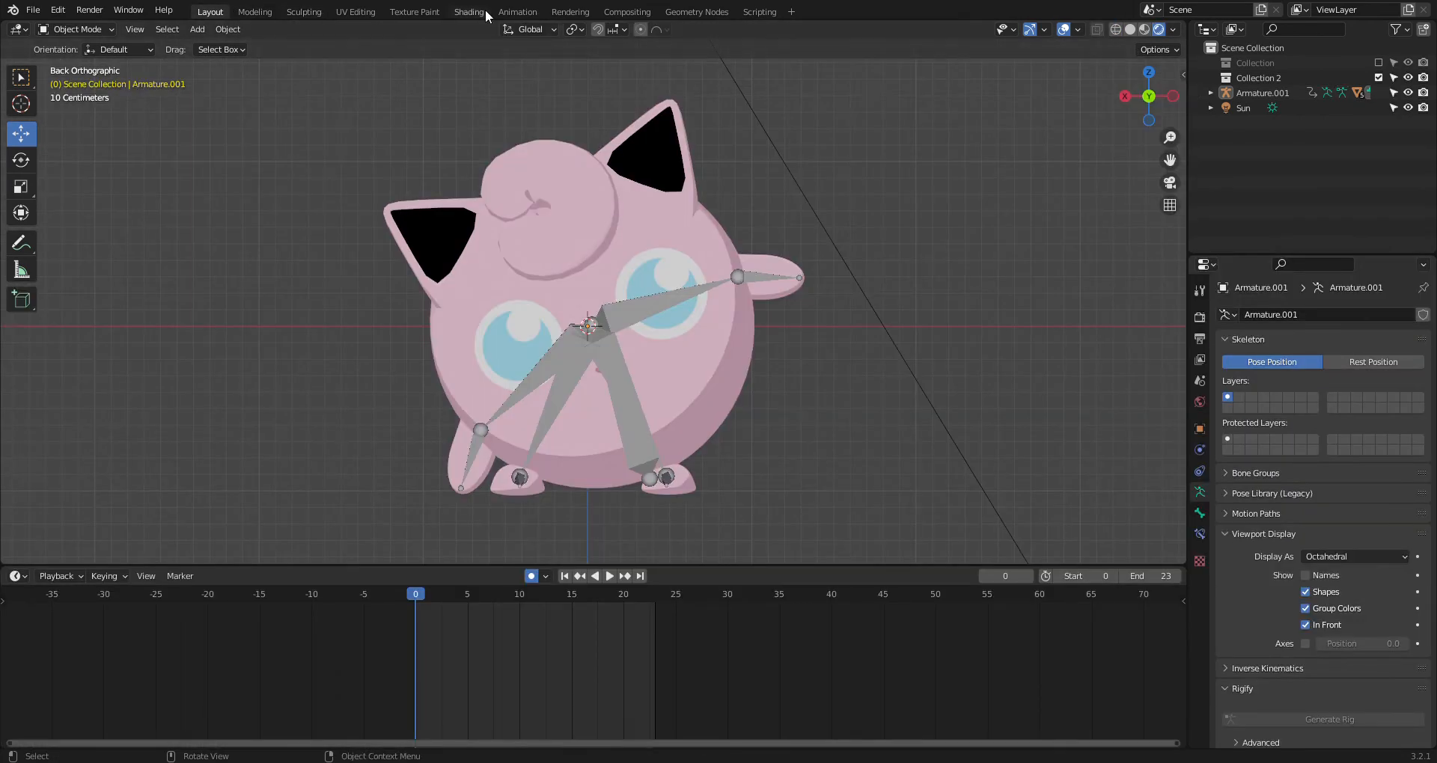
Switch to the Animation workspace with the armature selected and view it from the back
left_click(1211, 93)
key("a")
left_click(643, 299)
left_click(495, 10)
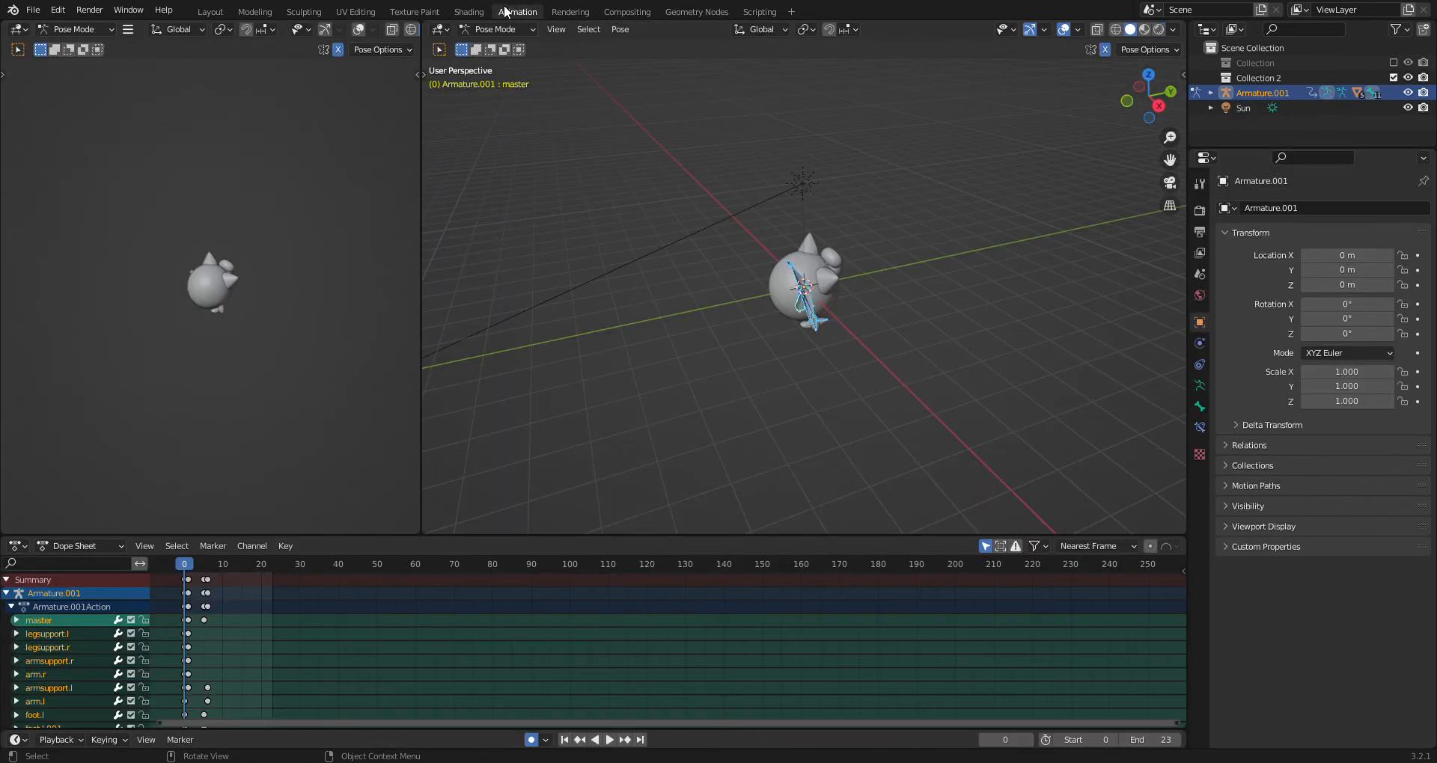
middle_click_drag(700, 418, 505, 355)
left_click(1156, 95)
Collapse the Dope Sheet channels into the Summary row
left_click(19, 547)
left_click(18, 548)
left_click(5, 581)
Gather the in-between keyframes of the Summary row at frame 6
scroll(190, 594, "up", 4)
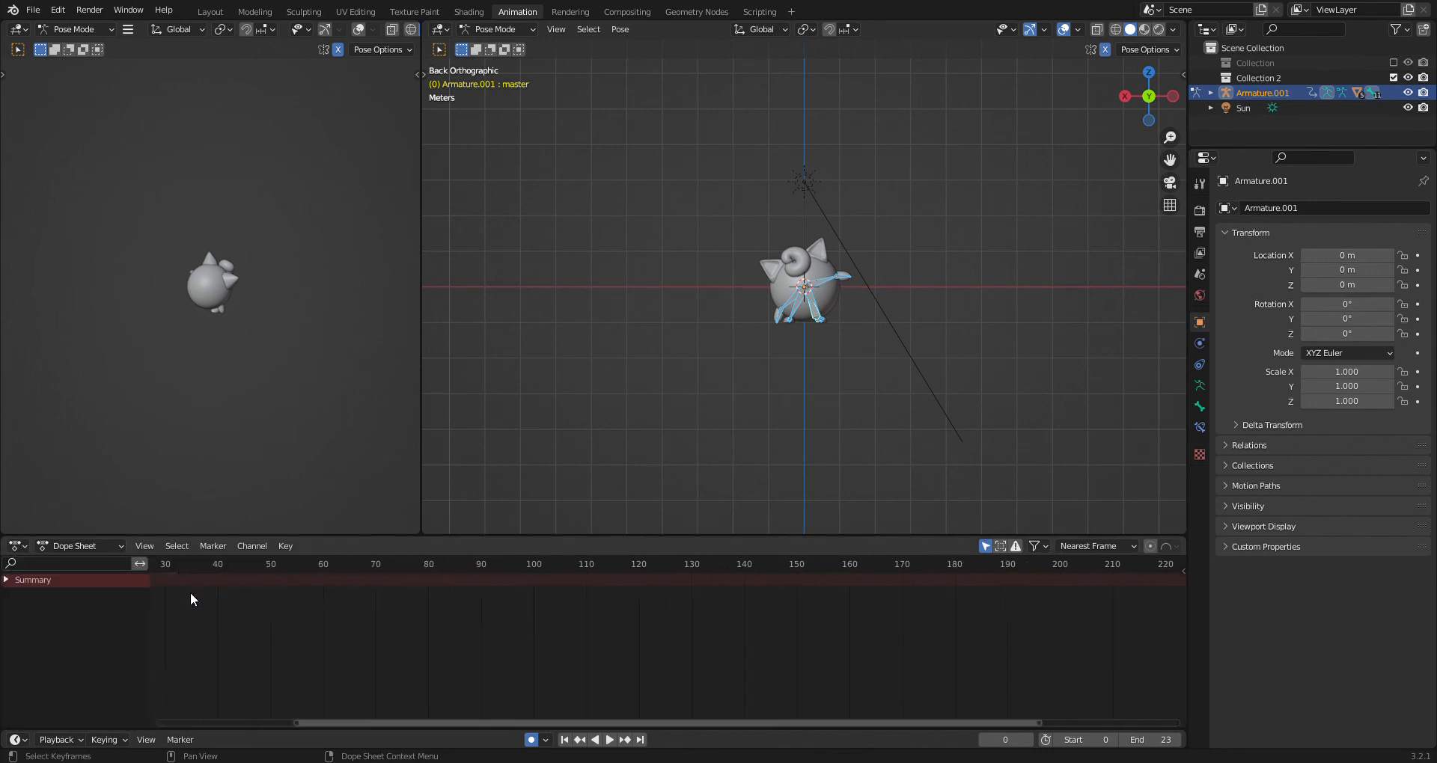
scroll(190, 594, "down", 1)
scroll(420, 682, "up", 2)
left_click_drag(396, 724, 142, 696)
scroll(217, 479, "up", 5)
scroll(325, 632, "up", 4)
scroll(318, 598, "up", 4)
left_click_drag(411, 723, 227, 725)
left_click_drag(576, 580, 635, 577)
Copy the frame 0 keyframes and paste them at frame 12 so the motion loops
left_click_drag(537, 606, 584, 572)
right_click(584, 572)
key("Escape")
key("space")
left_click_drag(679, 581, 697, 581)
right_click(697, 580)
left_click(692, 576)
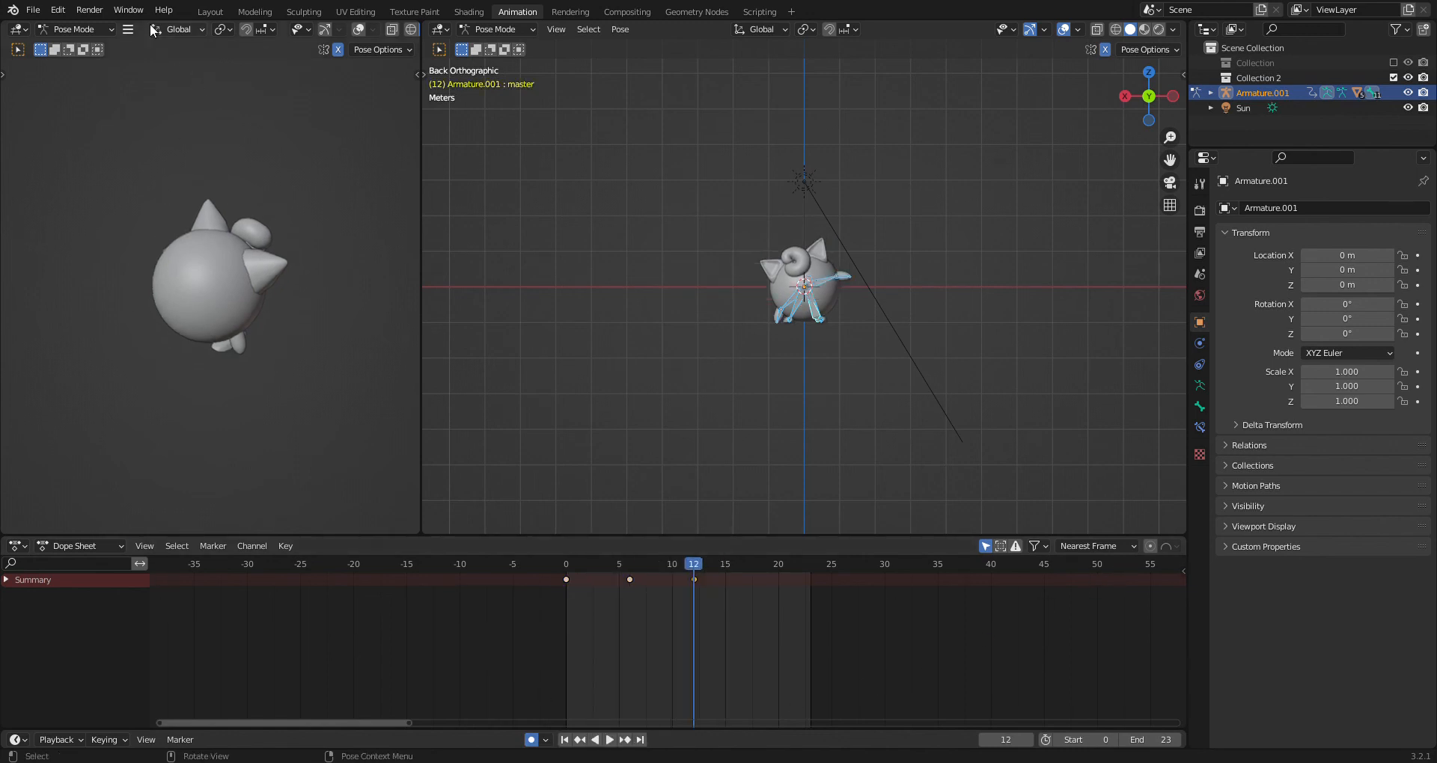
Return to the Layout workspace and set the animation's end frame to 11
left_click(203, 16)
left_click(1167, 576)
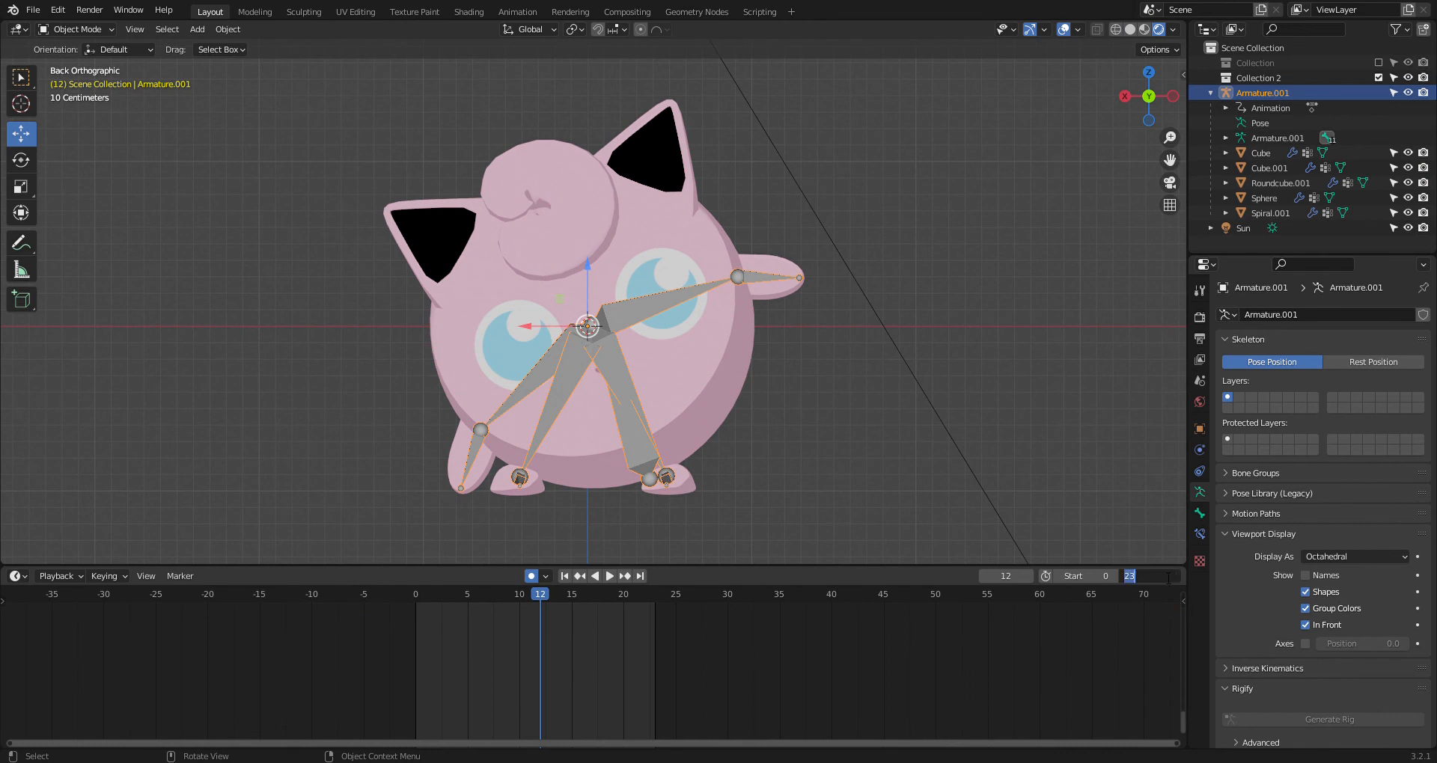
type("11")
key("Return")
Play the looping animation and hide the viewport overlays
key("space")
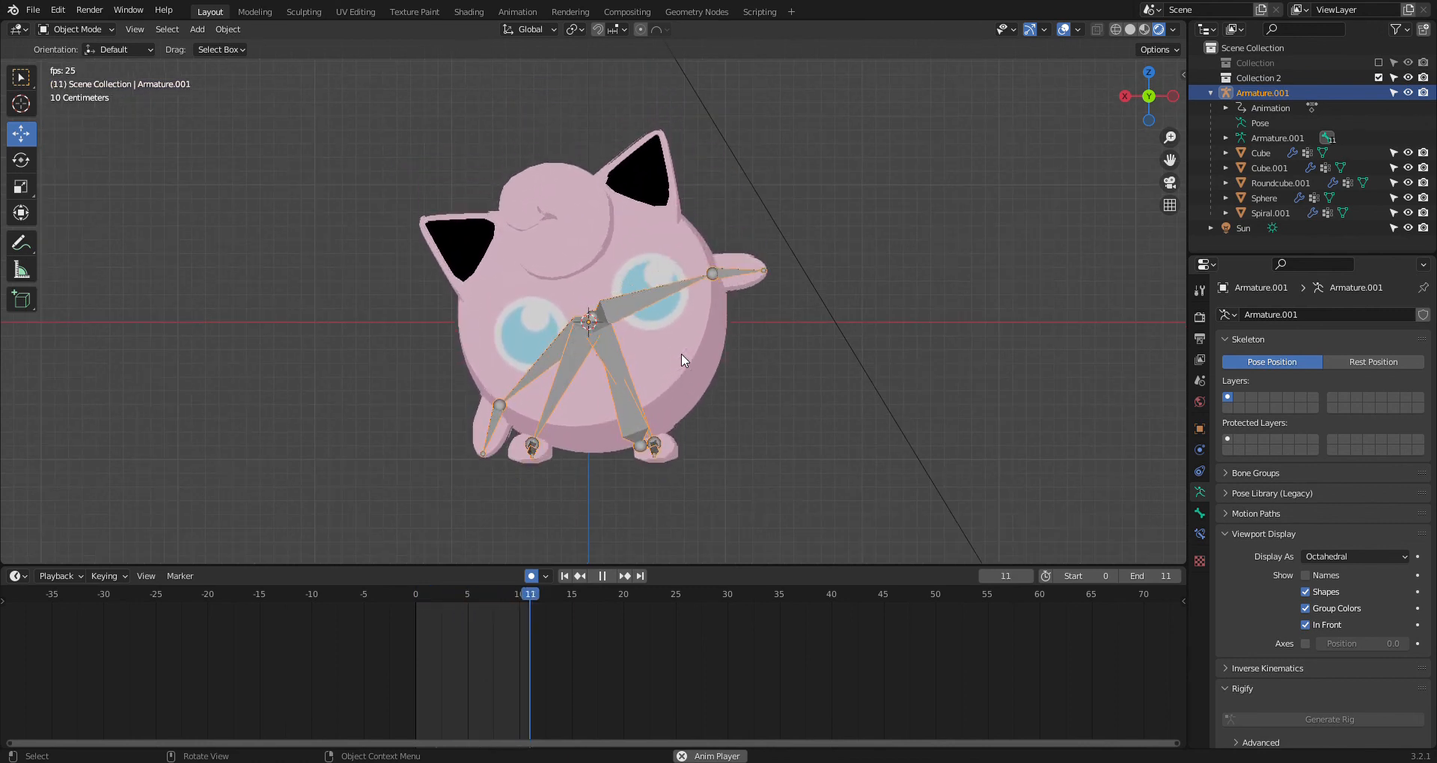
left_click(1064, 30)
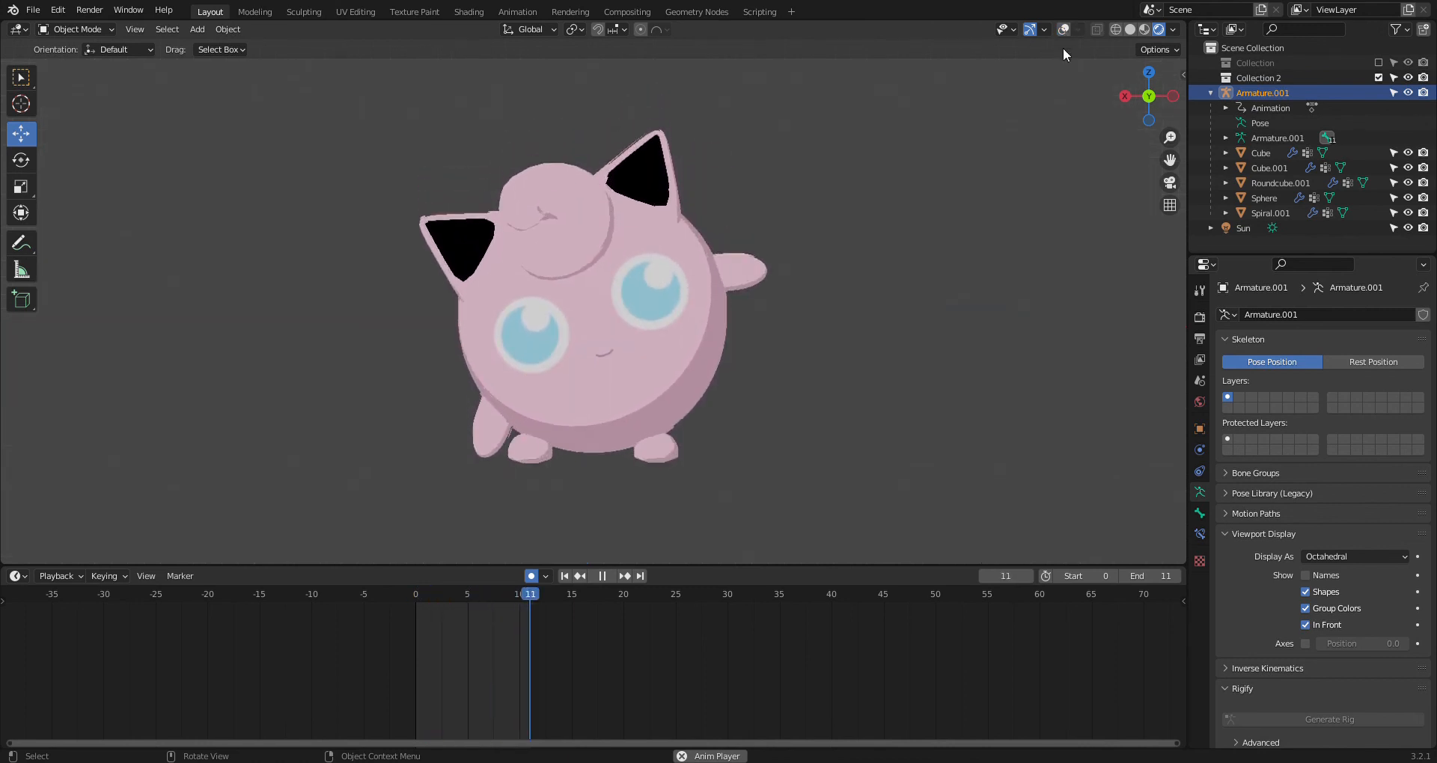